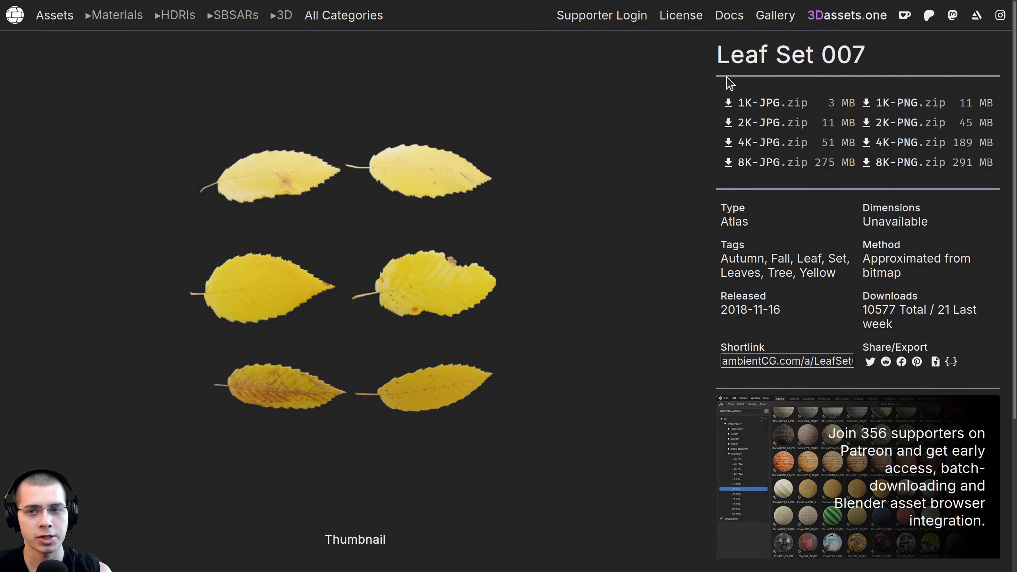
Download the 2K-JPG archive of the Leaf Set 007 leaf atlas from ambientCG.
drag(720, 55, 862, 58)
click(768, 60)
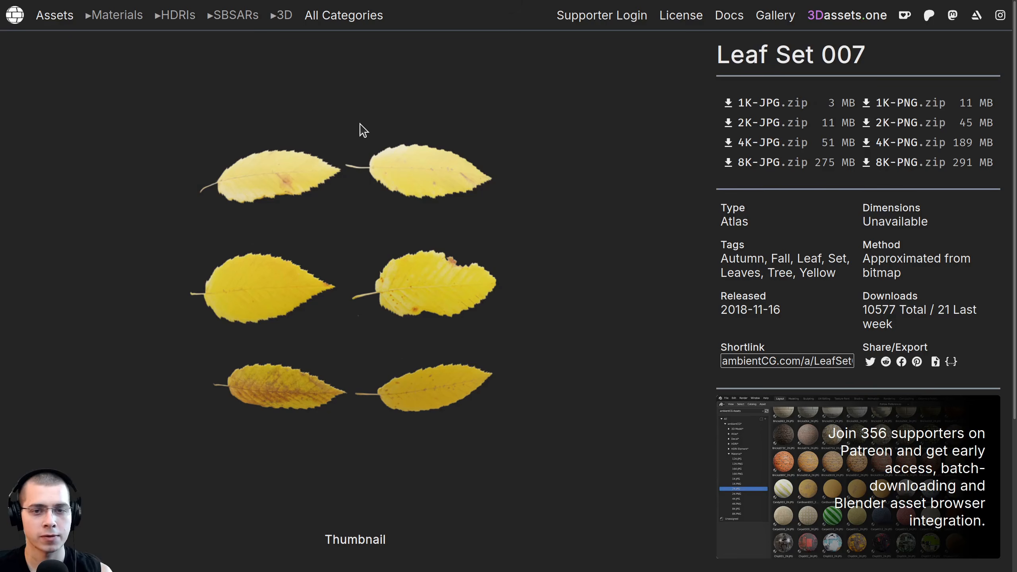
click(756, 127)
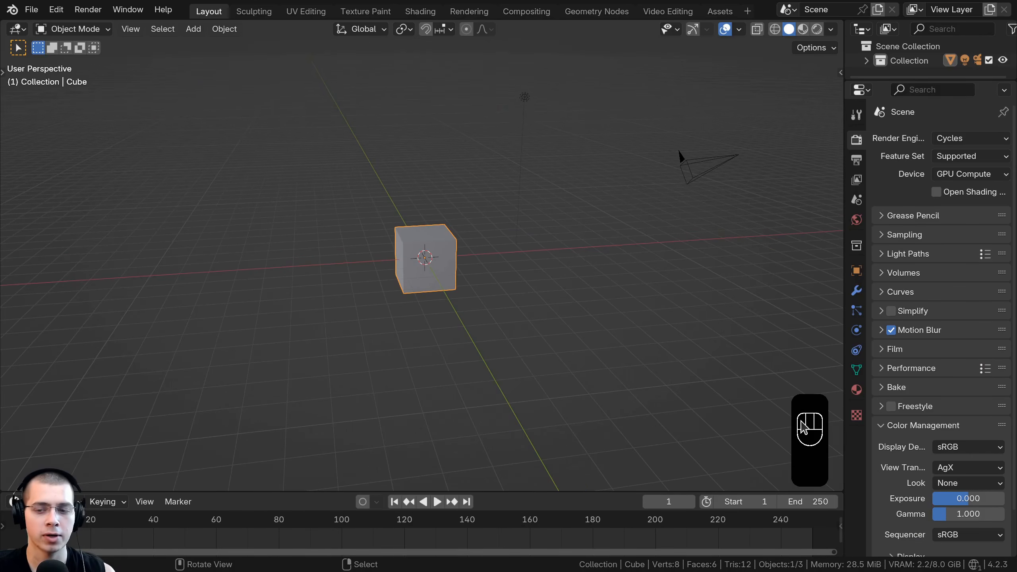
key(g)
right_click(561, 264)
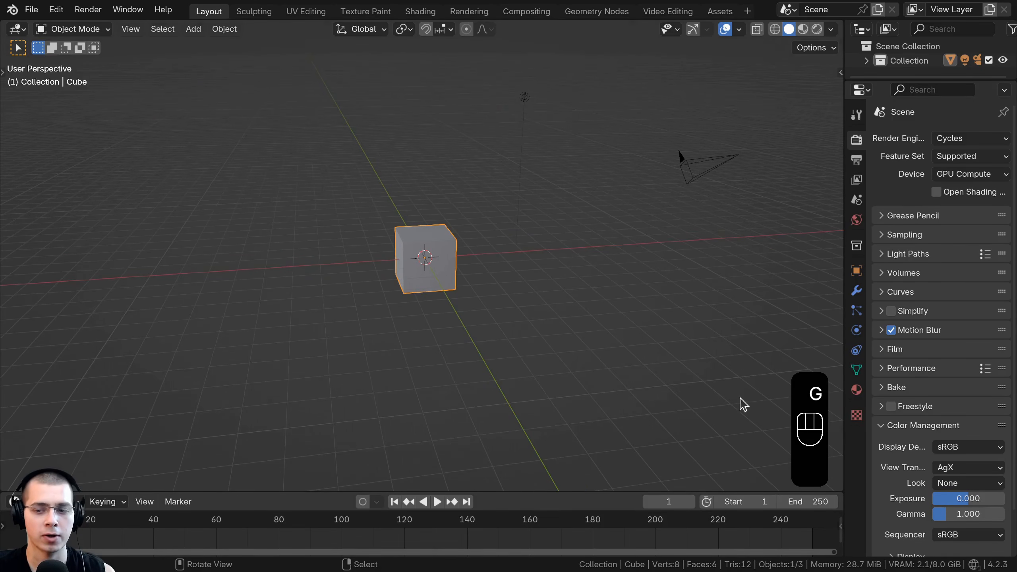
shift+middle_drag(540, 294, 470, 148)
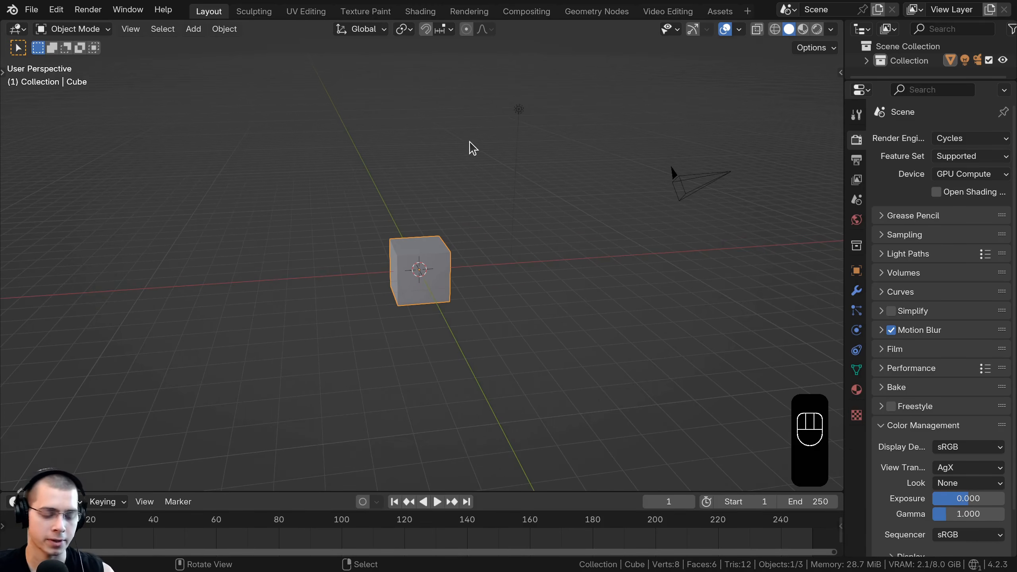
Delete every object in the default scene, including the cube, light and camera.
key(a)
key(a)
key(x)
click(466, 74)
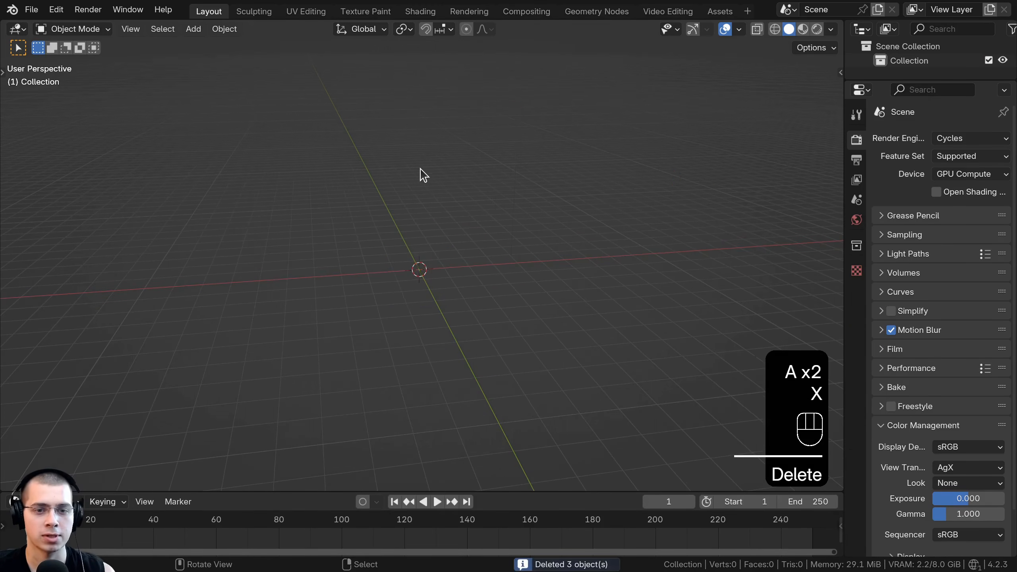
shift+middle_drag(420, 319, 388, 246)
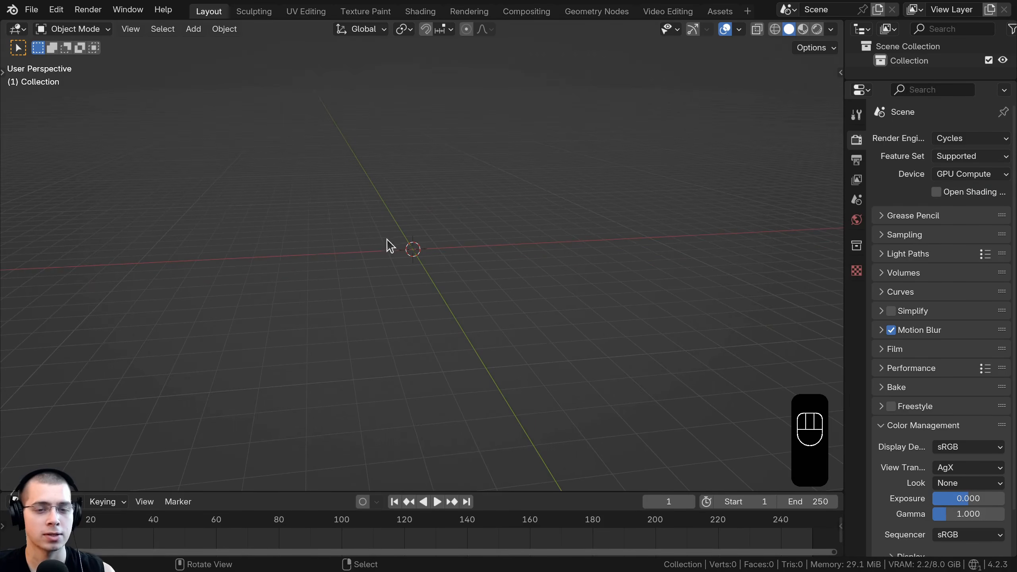
Open the add-on preferences and search the add-ons for "sap".
click(55, 10)
click(64, 193)
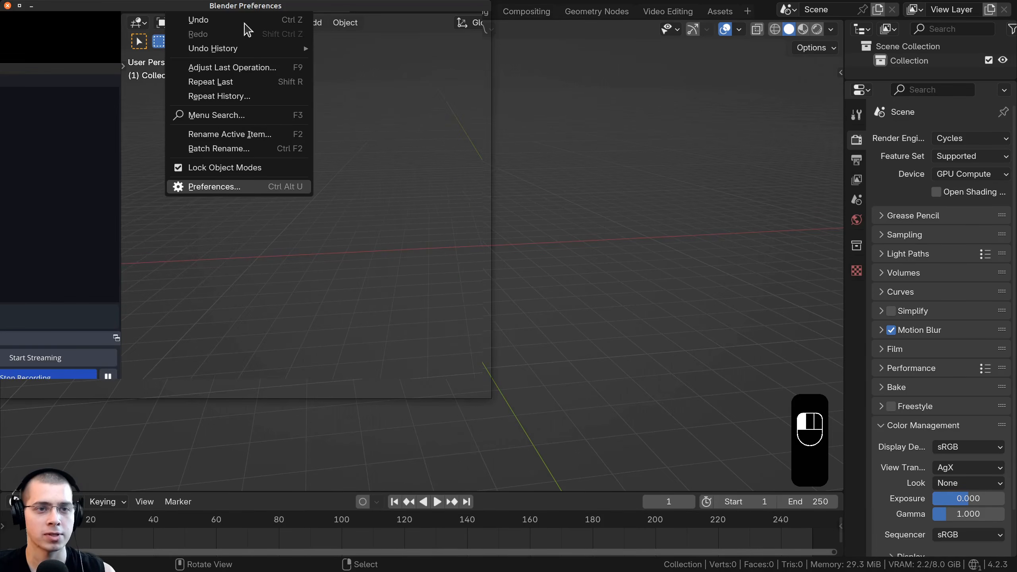
drag(331, 32, 424, 53)
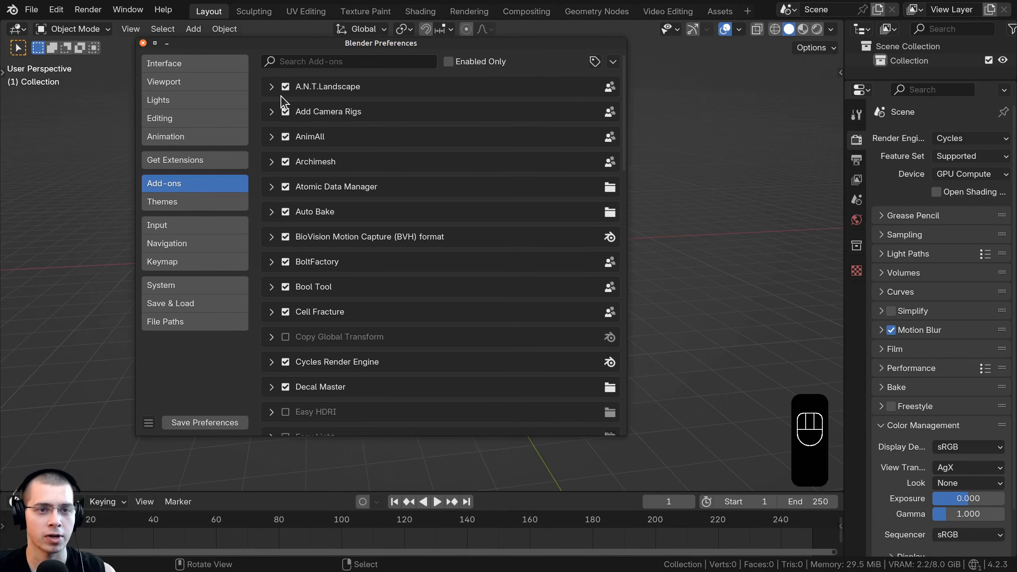
click(297, 62)
text(sap)
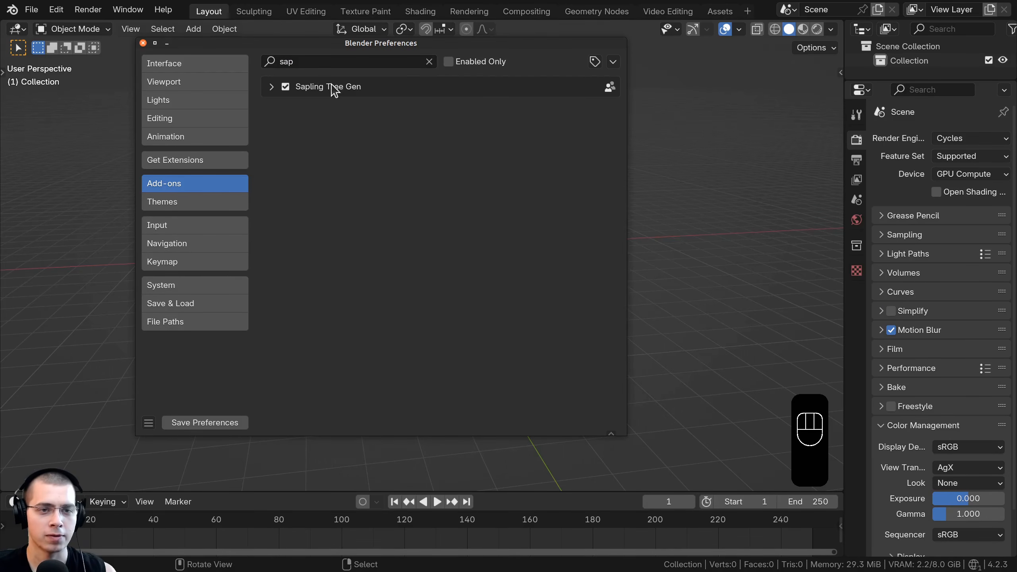
Look at the available extensions, check the Sapling Tree Gen add-on entry, and close the preferences.
click(175, 172)
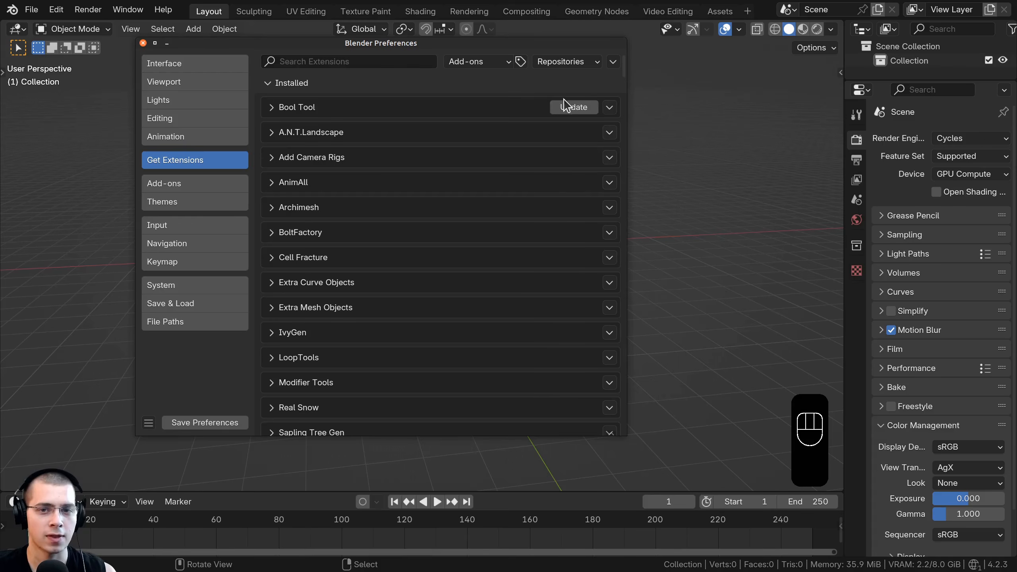
click(181, 190)
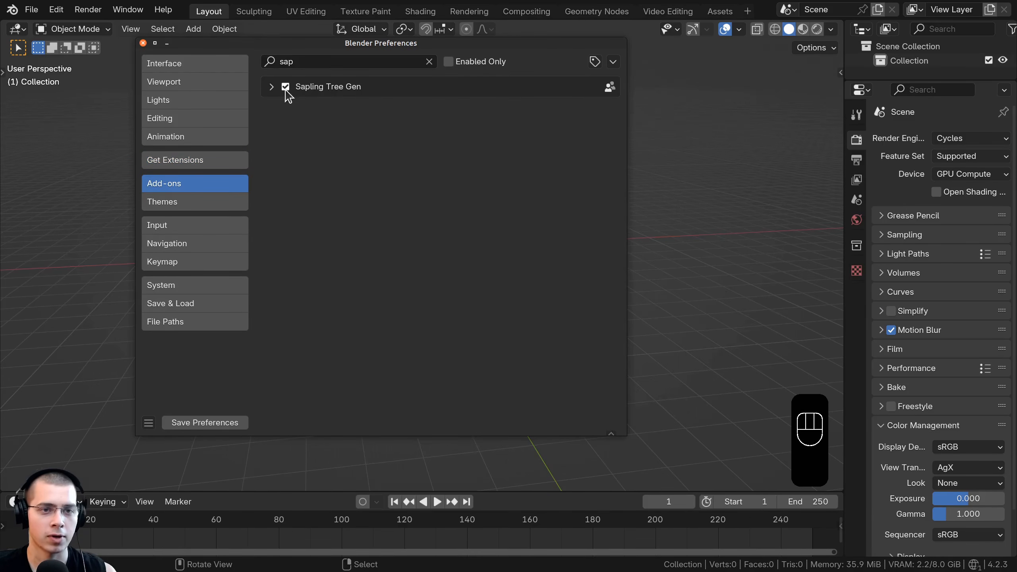
click(271, 87)
click(271, 87)
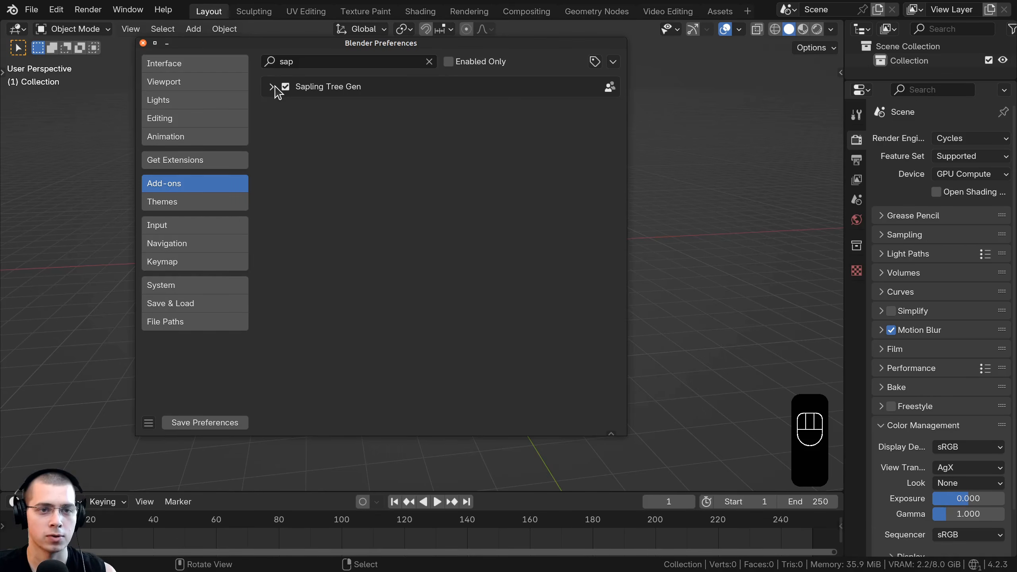
click(144, 43)
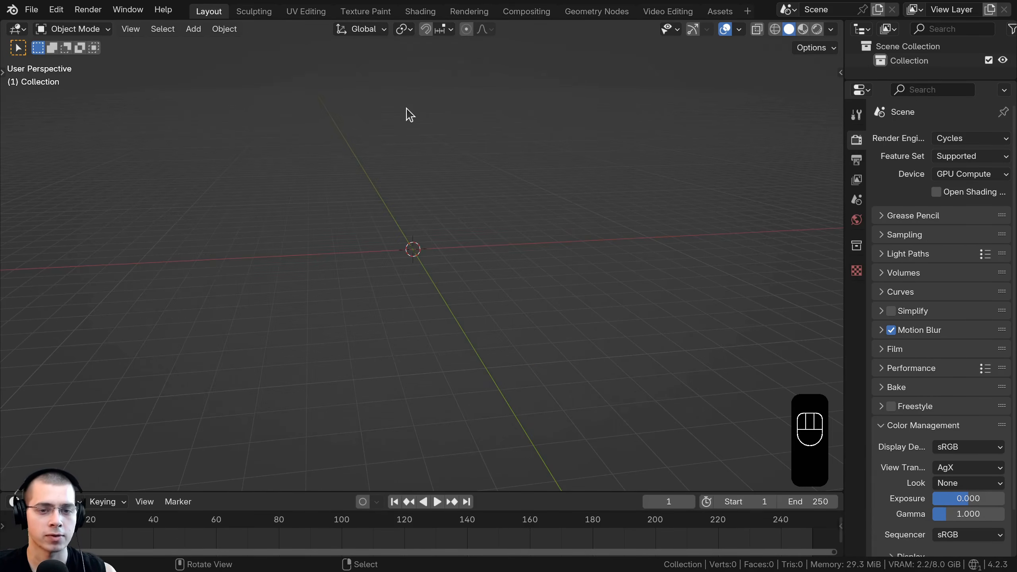
Add a Sapling Tree Gen curve object to the empty scene.
middle_drag(406, 114, 390, 154)
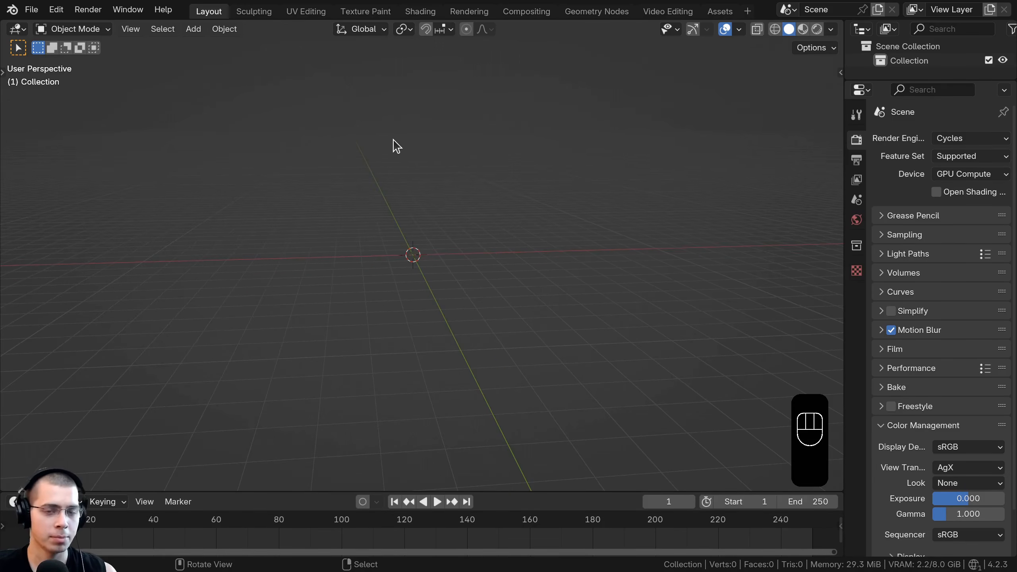
key(shift+a)
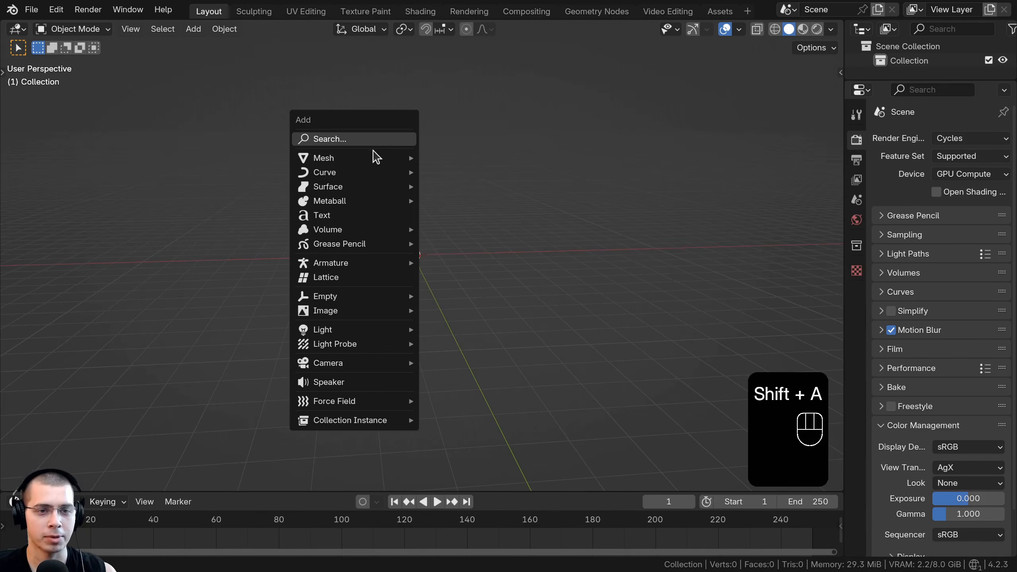
mouse_move(322, 175)
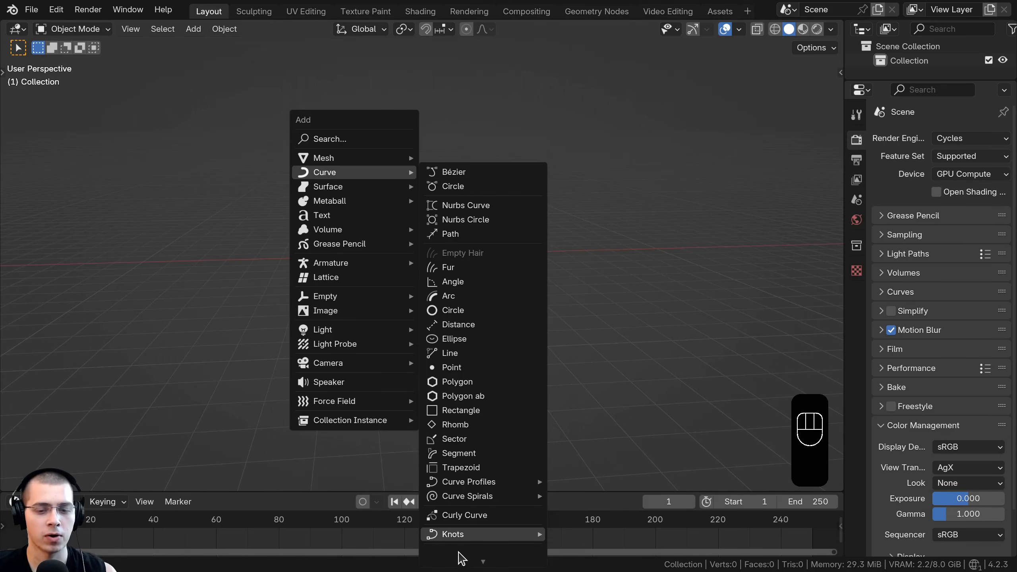
mouse_move(478, 563)
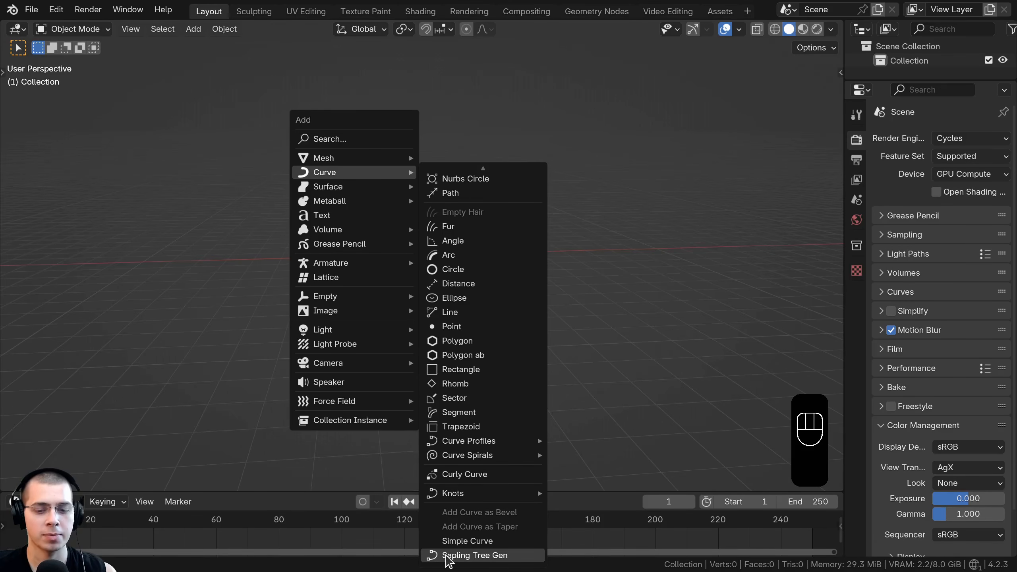
click(499, 558)
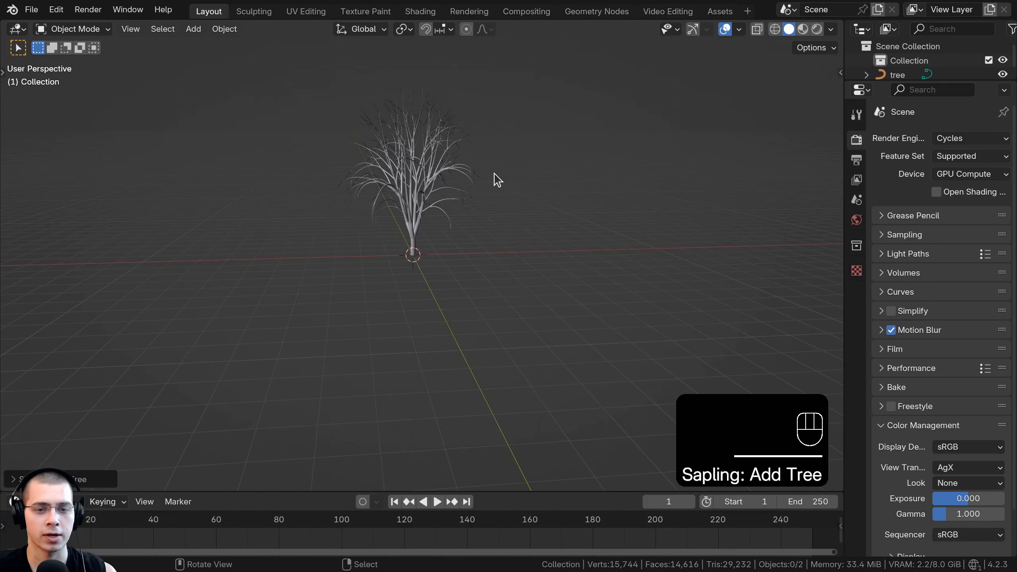
Load the japanese_maple preset in the settings of the newly added sapling tree.
scroll(481, 172, up, 4)
shift+middle_drag(477, 155, 525, 227)
scroll(517, 317, up, 2)
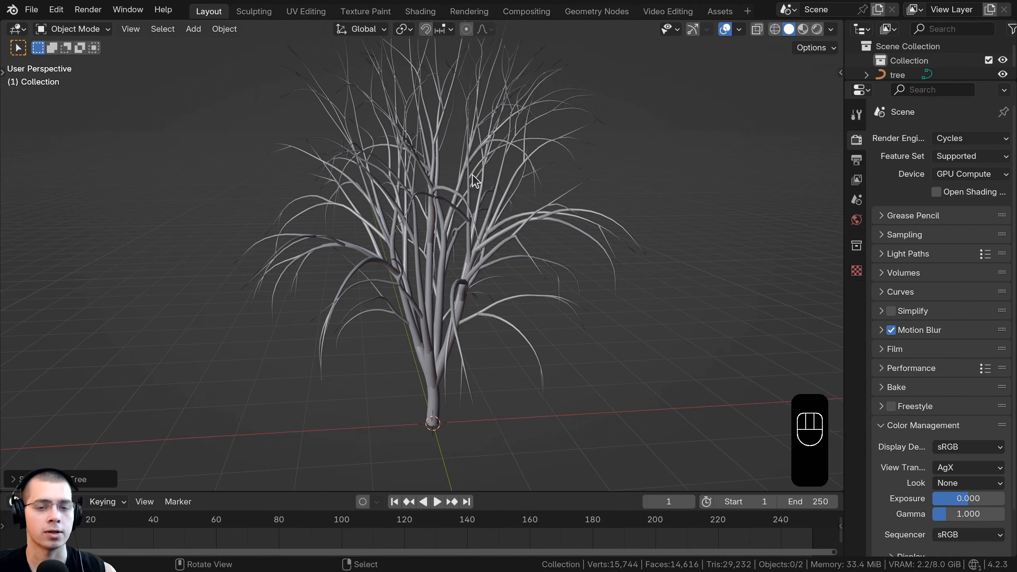
click(15, 481)
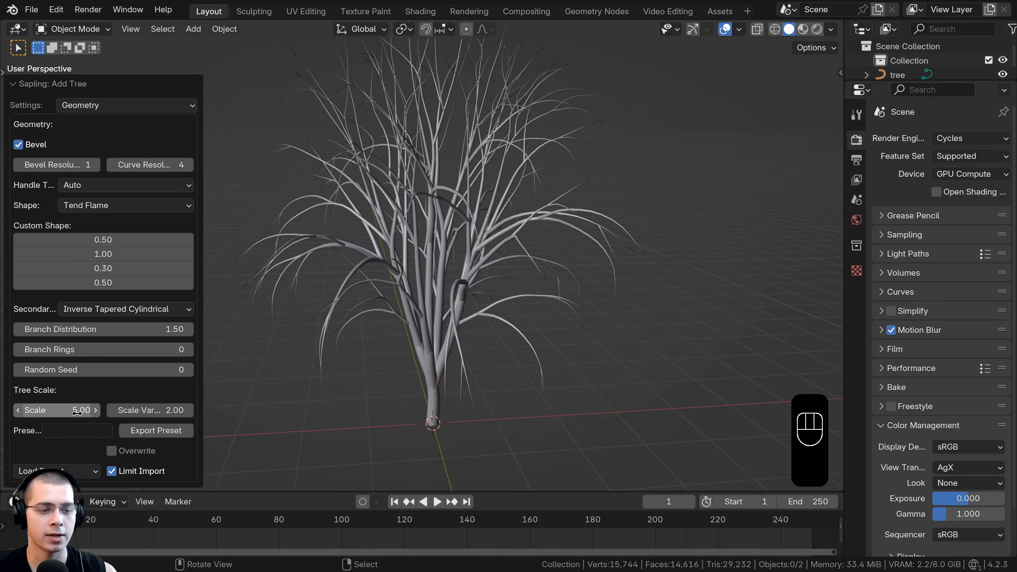
click(56, 471)
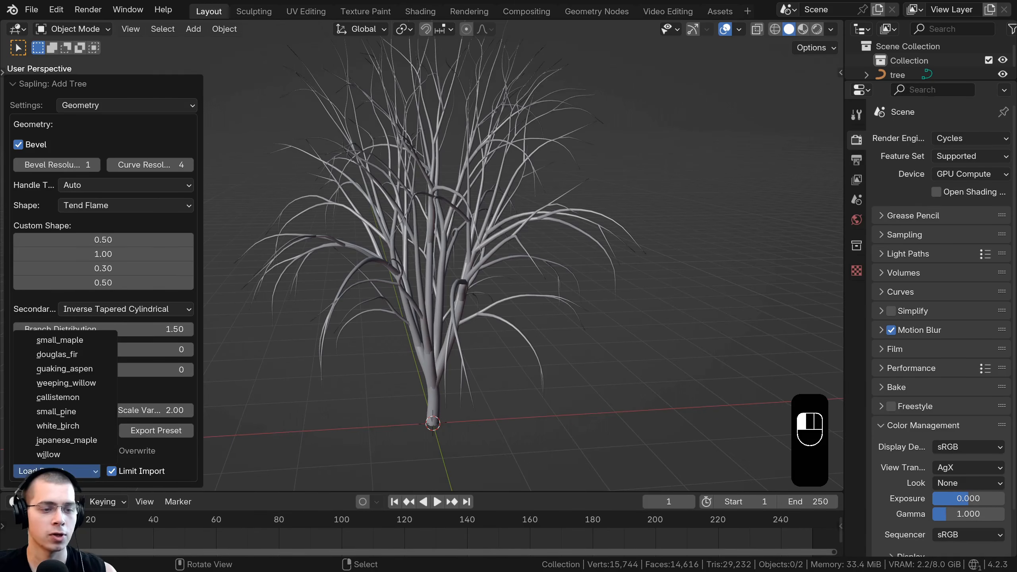
click(35, 441)
middle_drag(482, 381, 456, 352)
click(84, 472)
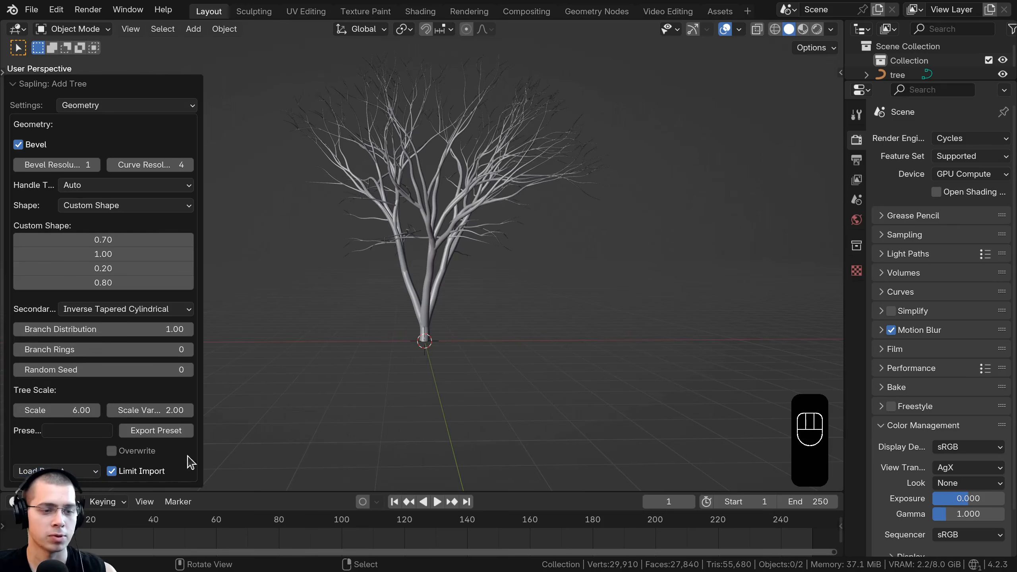
Set the tree's Branch Distribution to 10.00 in its Geometry settings.
middle_drag(473, 365, 516, 372)
shift+middle_drag(339, 242, 345, 250)
scroll(405, 295, up, 6)
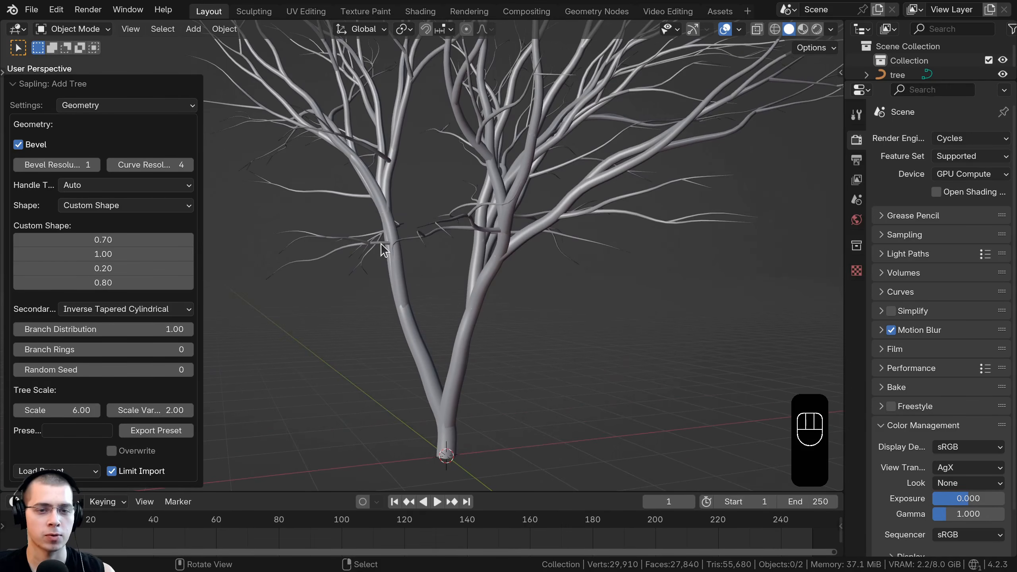
shift+drag(101, 329, 77, 326)
shift+middle_drag(218, 263, 225, 279)
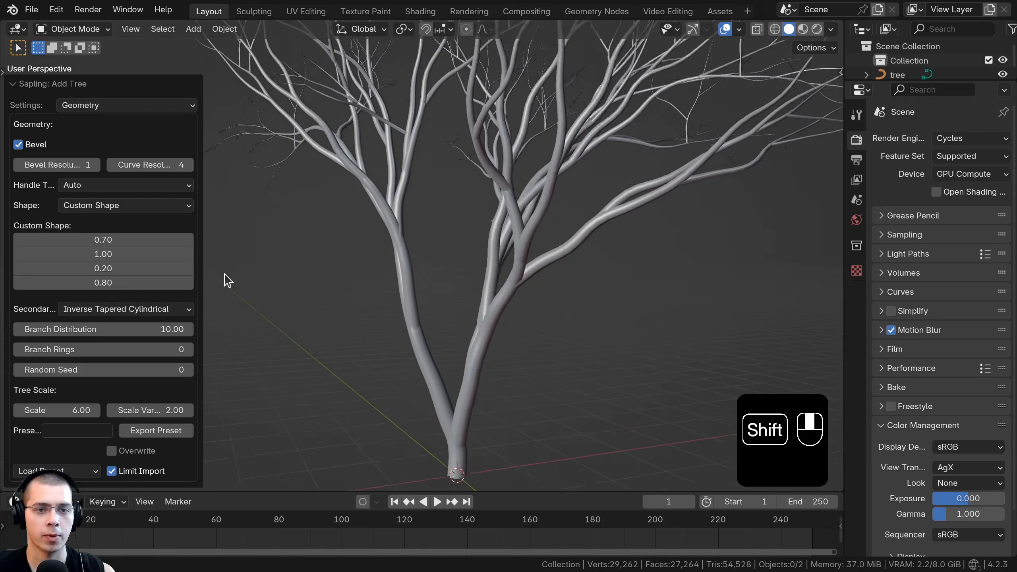
scroll(361, 249, down, 2)
shift+middle_drag(419, 221, 426, 235)
shift+drag(128, 329, 189, 329)
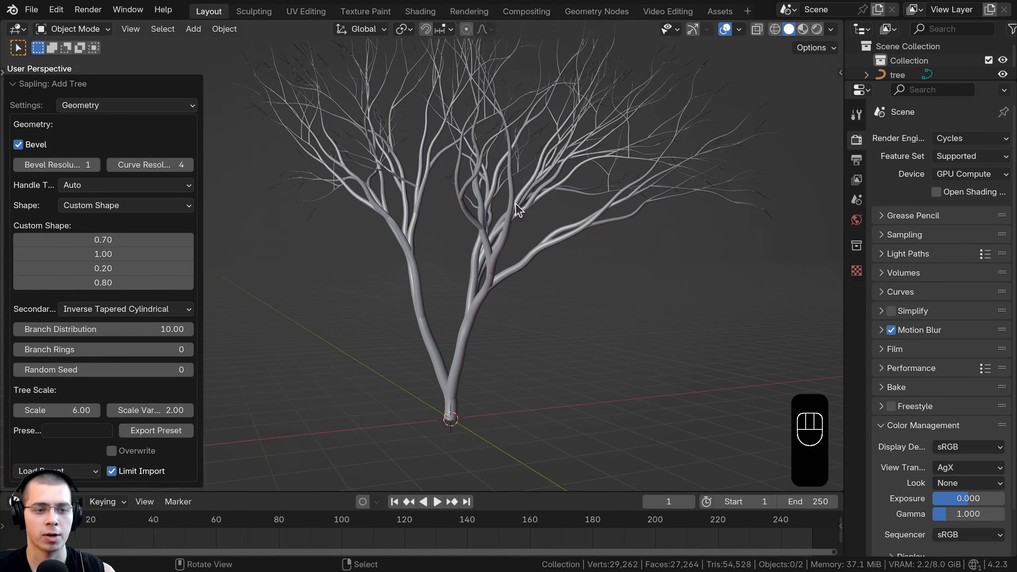
Select the tree curve and switch it to Edit Mode.
shift+middle_drag(507, 157, 506, 182)
click(505, 188)
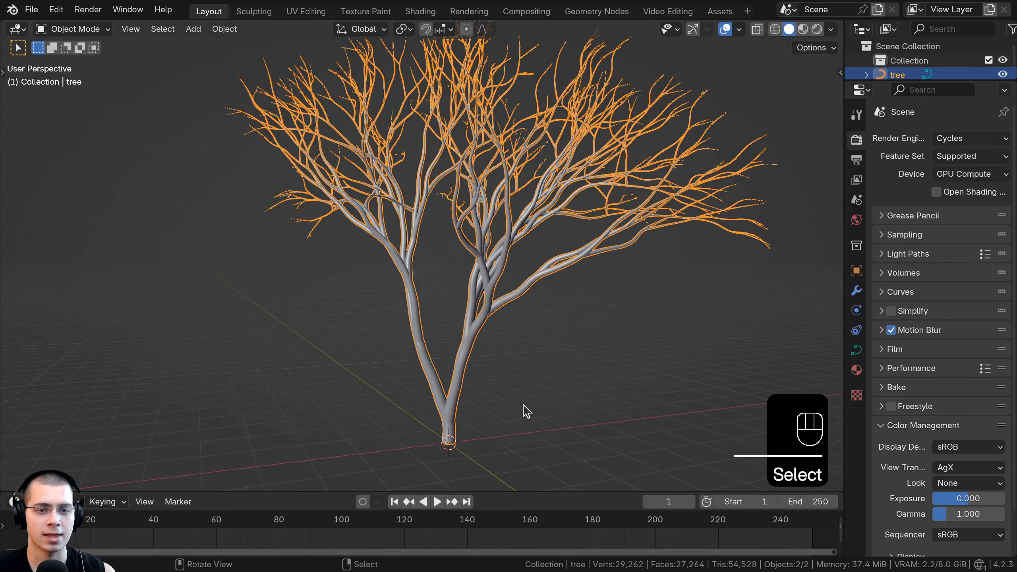
shift+middle_drag(339, 311, 337, 290)
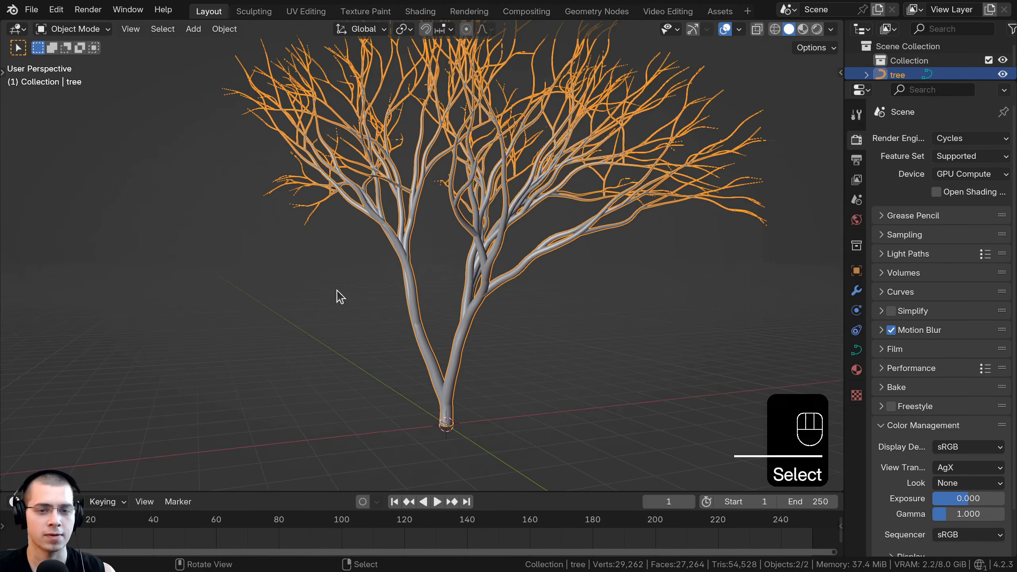
key(Tab)
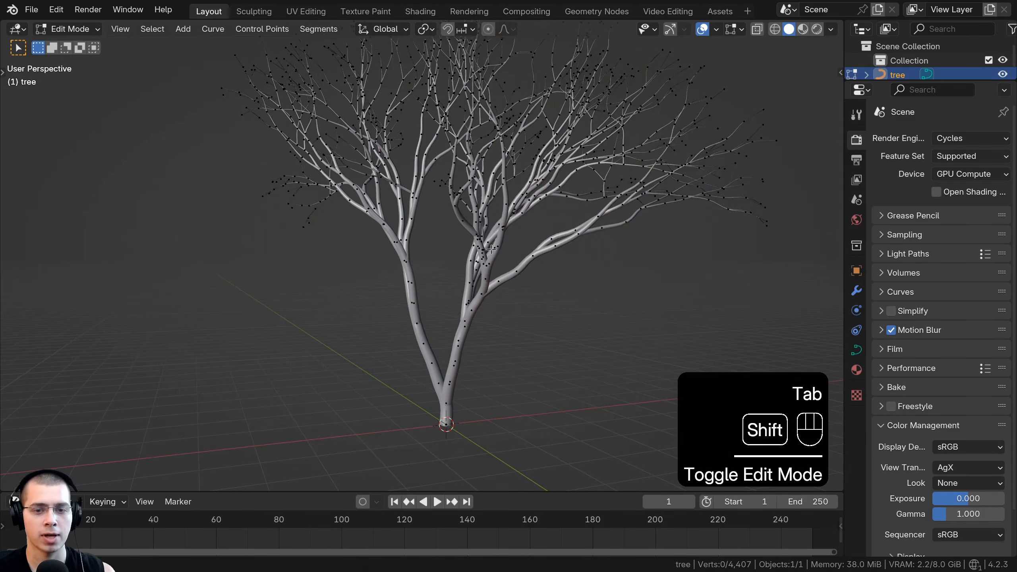
Lengthen the trunk by moving the control point at its base about 1.07 m down along the global Z axis.
mouse_move(479, 266)
shift+middle_down()
mouse_move(463, 182)
mouse_move(491, 211)
mouse_move(467, 251)
shift+middle_up()
scroll(467, 252, up, 3)
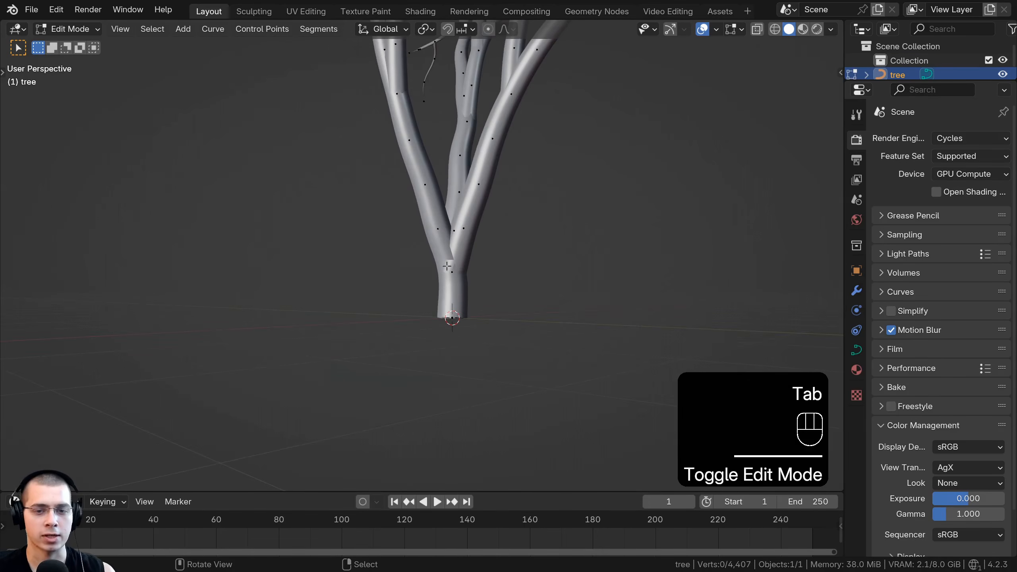
right_click(453, 320)
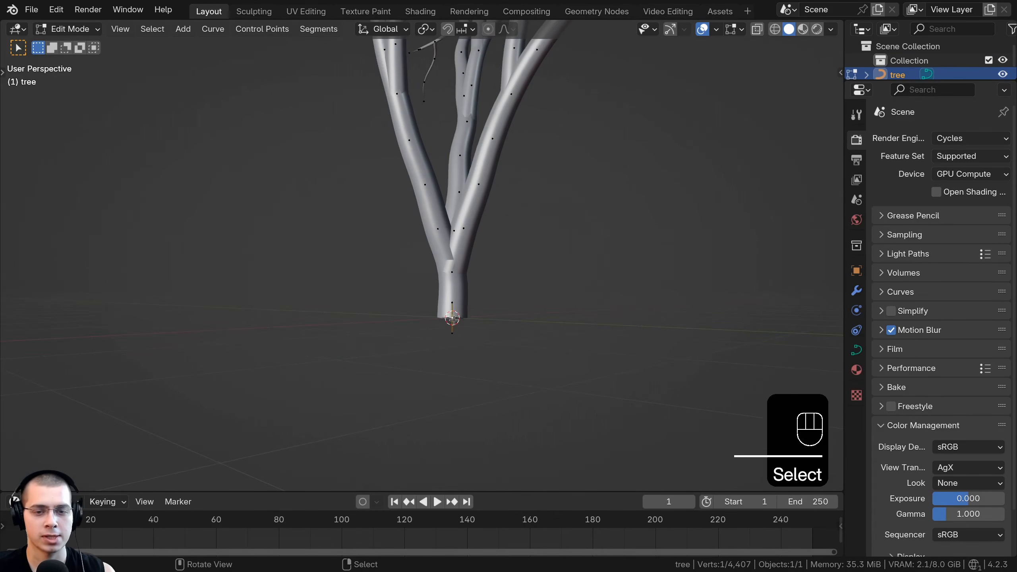
middle_drag(454, 320, 463, 309)
shift+middle_drag(464, 308, 448, 198)
key(g)
key(z)
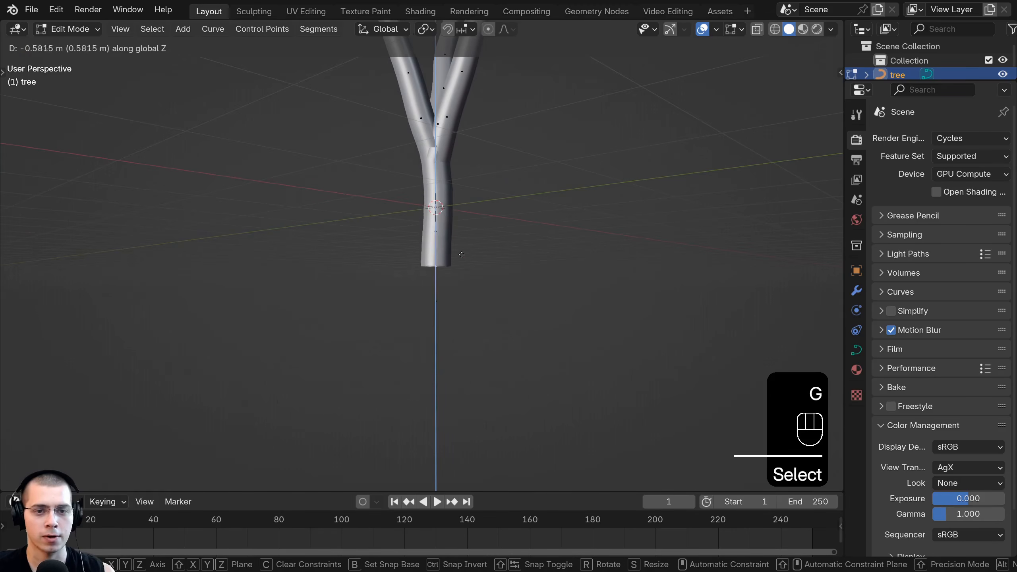
click(463, 297)
shift+middle_drag(463, 297, 488, 266)
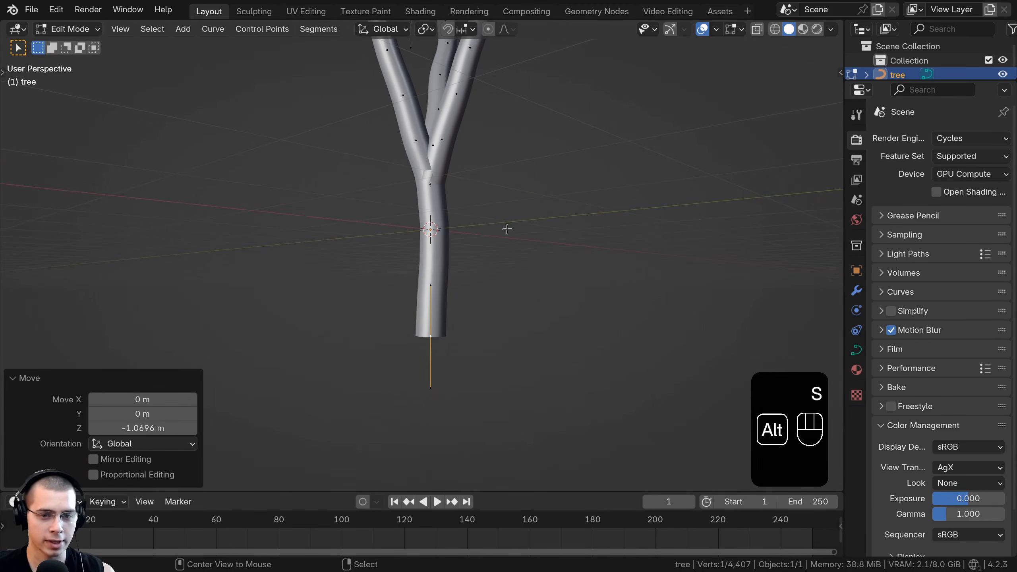
Widen the trunk's base with Shrink/Fatten and move its control point about 0.23 m further down along Z.
key(alt+s)
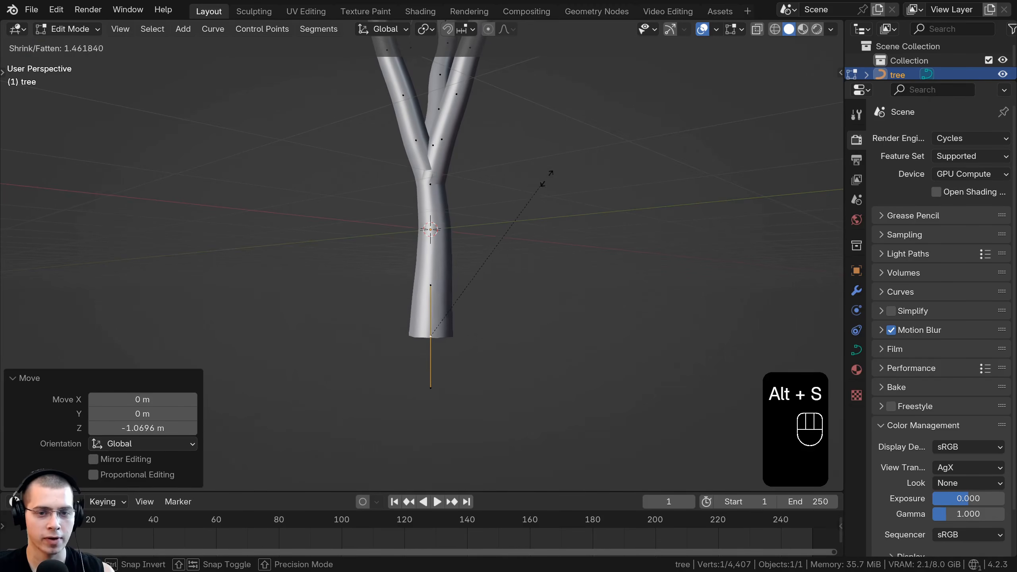
click(545, 175)
key(g)
click(601, 169)
key(alt+s)
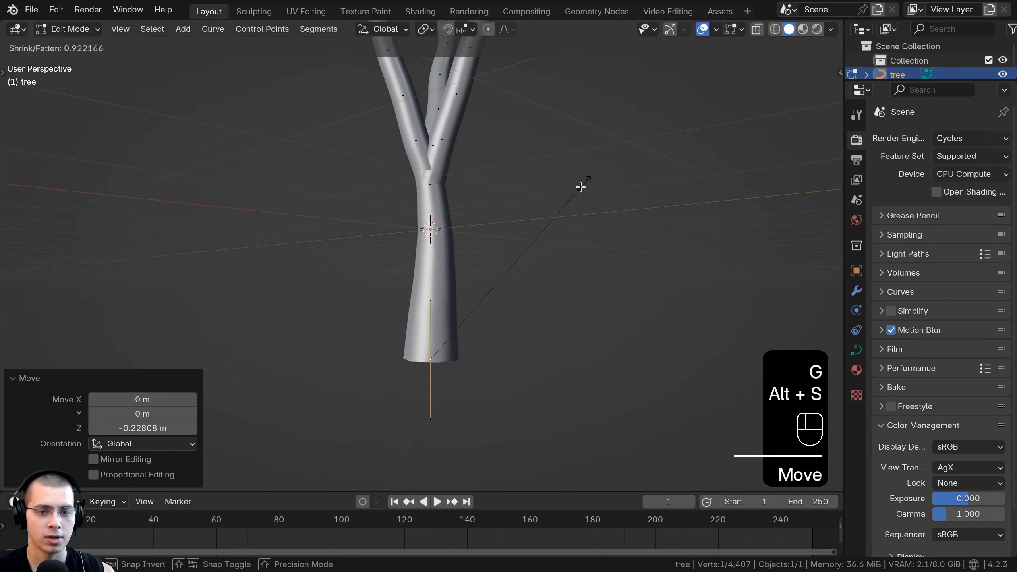
click(580, 190)
Fine-tune the radius of the trunk's base point with Shrink/Fatten and return to Object Mode.
scroll(579, 192, down, 4)
middle_drag(577, 193, 521, 216)
key(alt+s)
click(559, 214)
shift+middle_drag(528, 260, 492, 309)
scroll(527, 285, down, 2)
key(Tab)
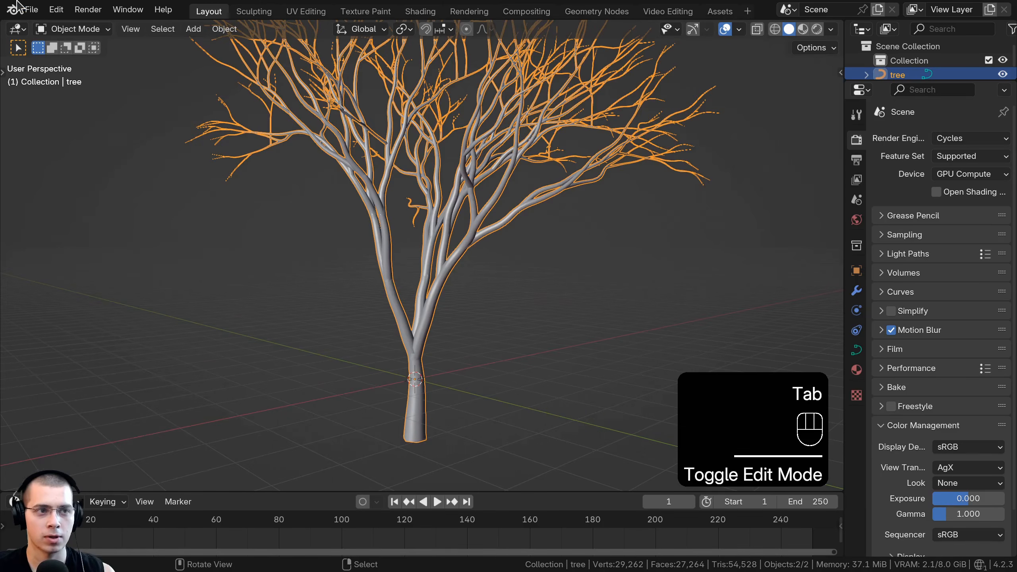
Save the project as Tree.blend in the Fall Tree/V4 folder.
click(31, 10)
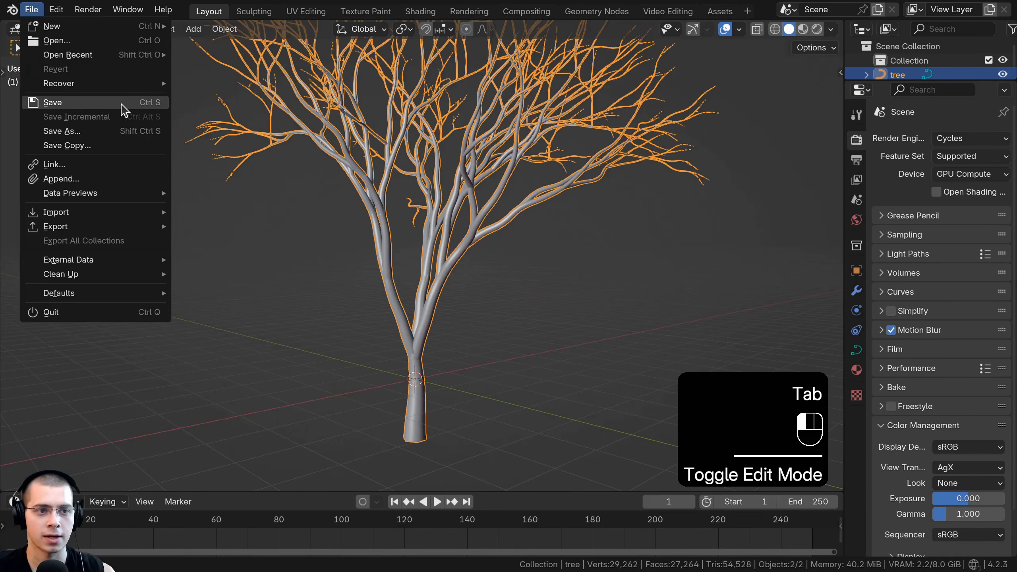
click(125, 103)
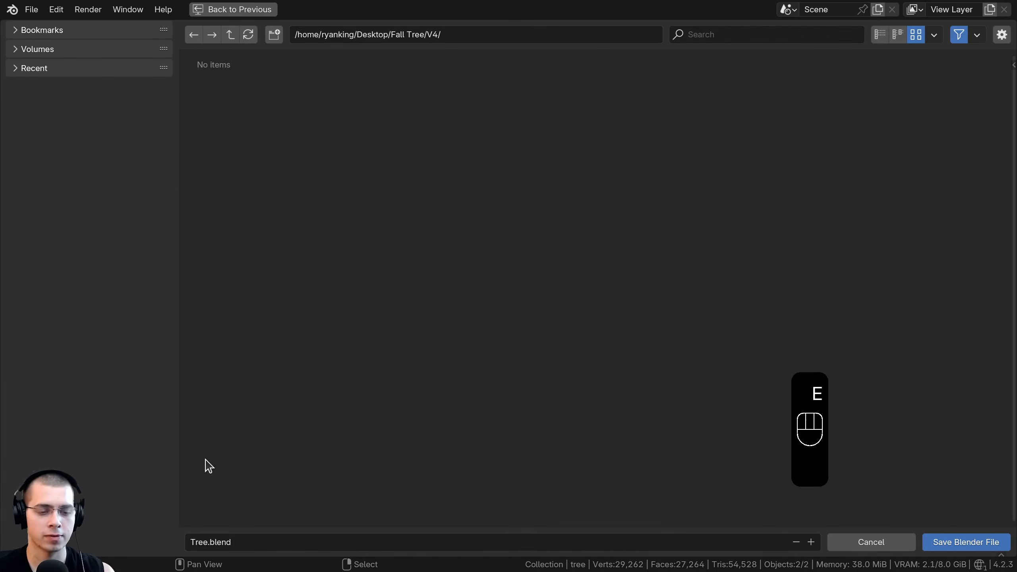
click(976, 537)
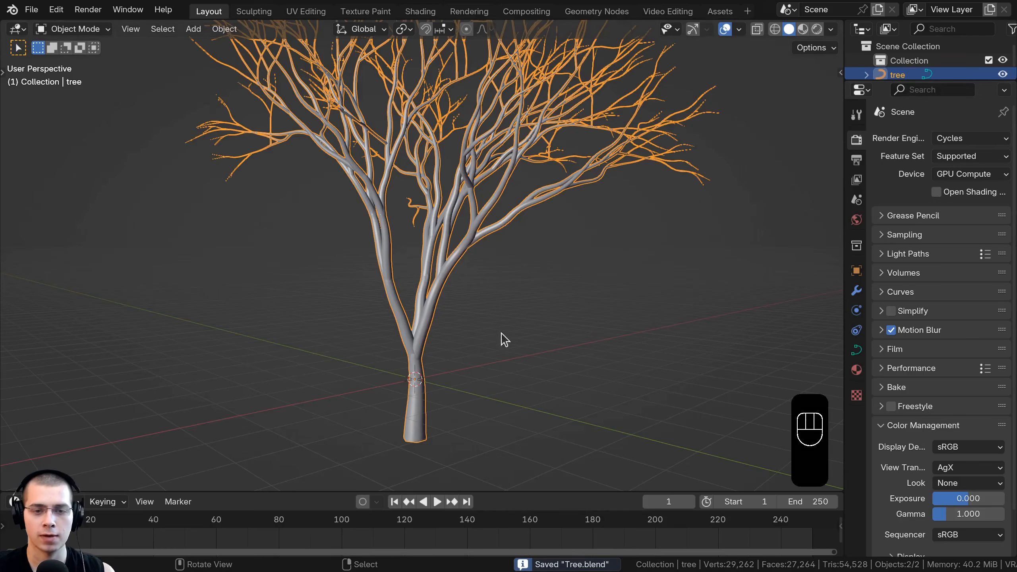
middle_drag(481, 134, 481, 140)
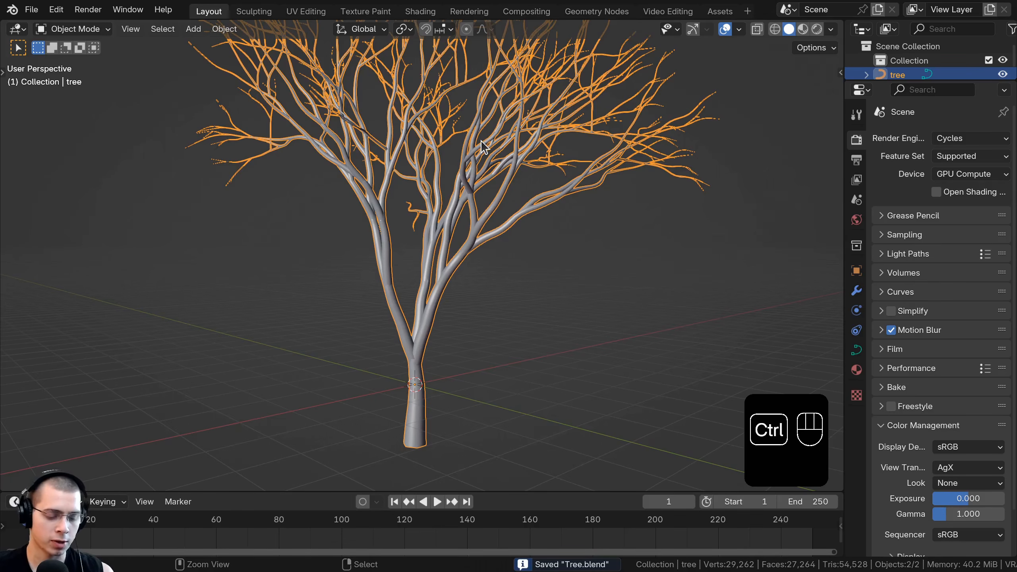
key(ctrl+s)
Set the world background color to an Environment Texture using the image sunflowers_puresky_4k.hdr.
scroll(464, 184, up, 2)
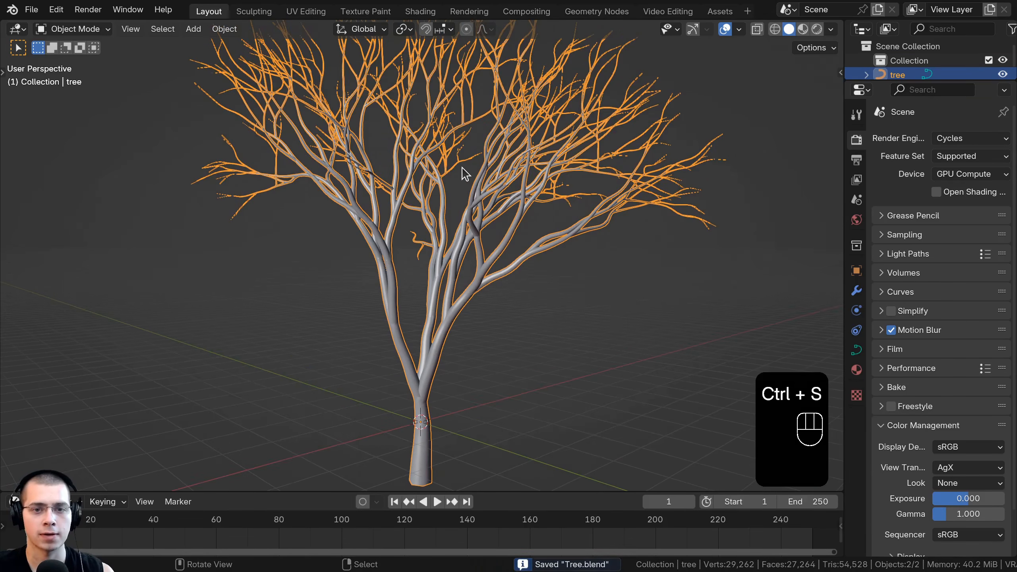
shift+middle_drag(448, 170, 452, 168)
scroll(460, 192, down, 2)
mouse_move(475, 206)
middle_down()
mouse_move(489, 241)
mouse_move(490, 209)
middle_up()
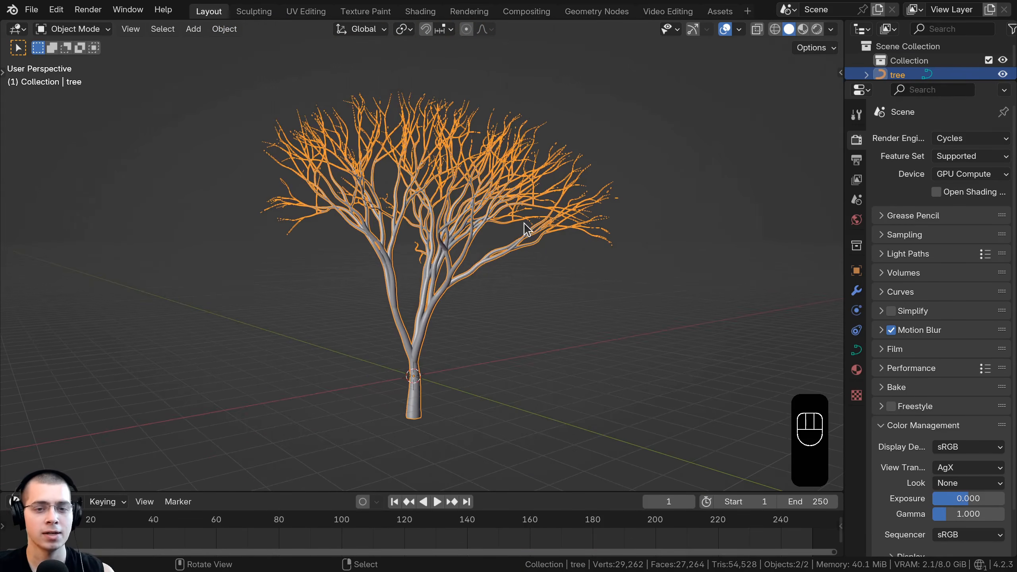
middle_drag(302, 141, 301, 139)
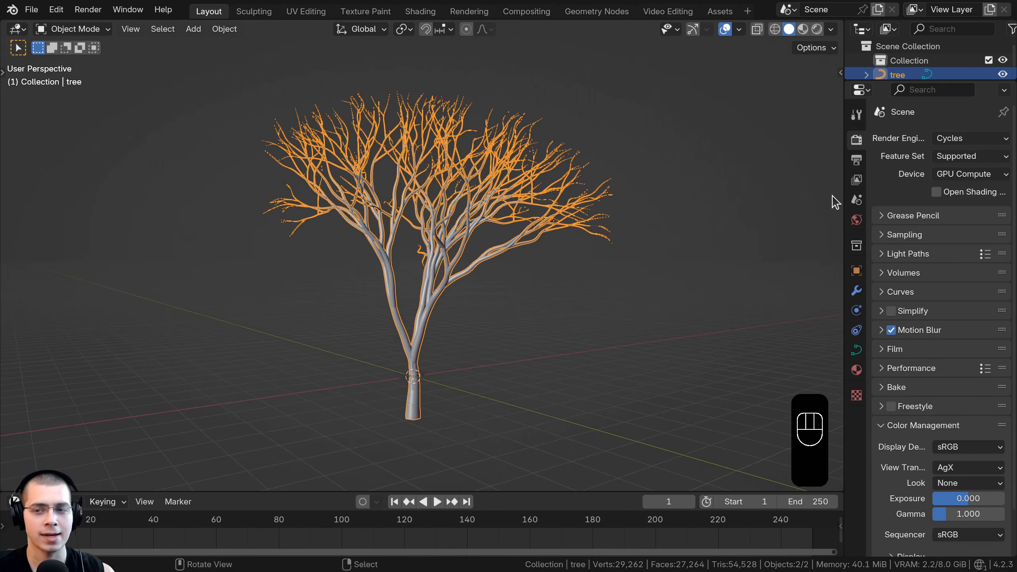
drag(844, 194, 829, 196)
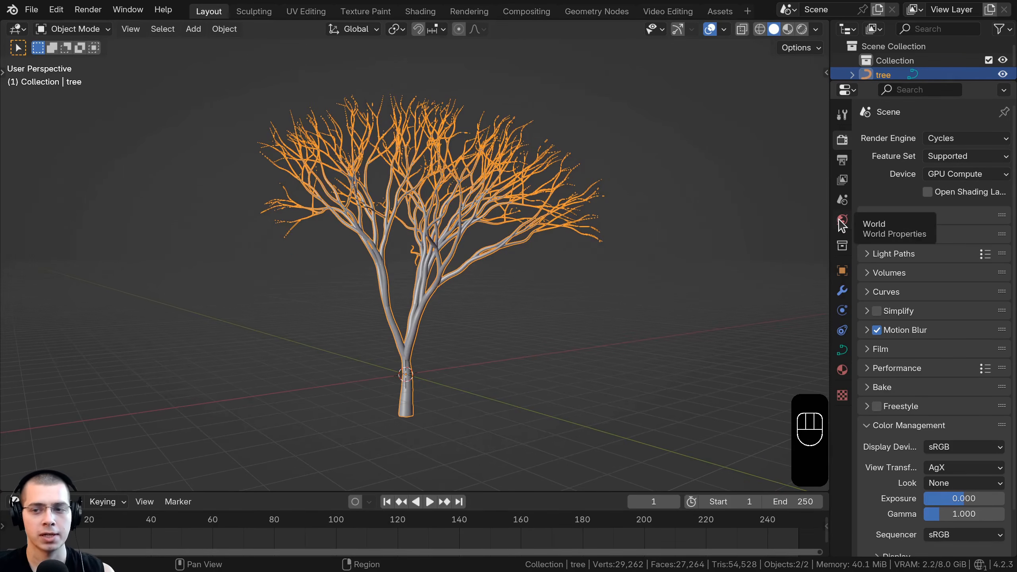
click(842, 220)
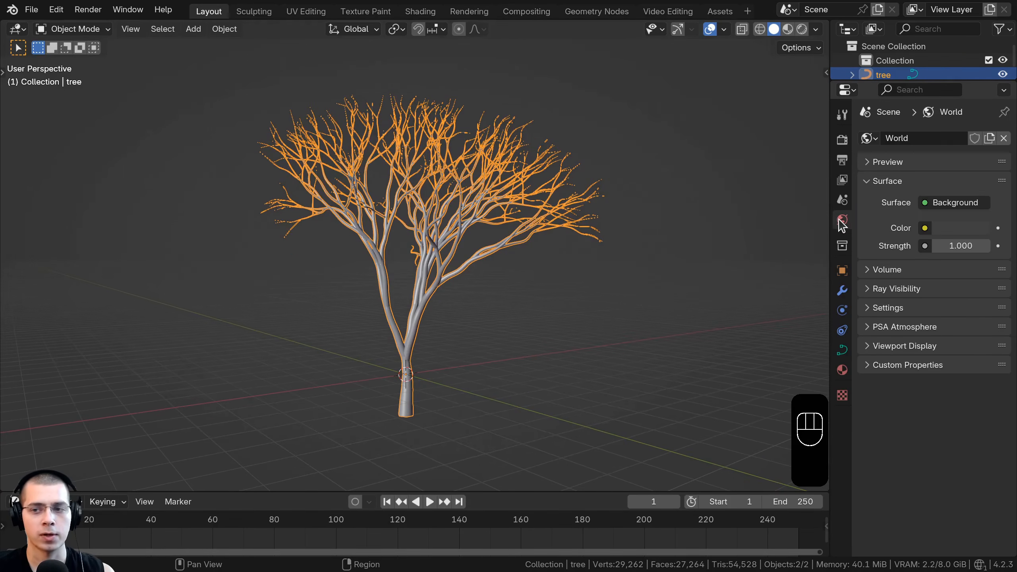
click(925, 231)
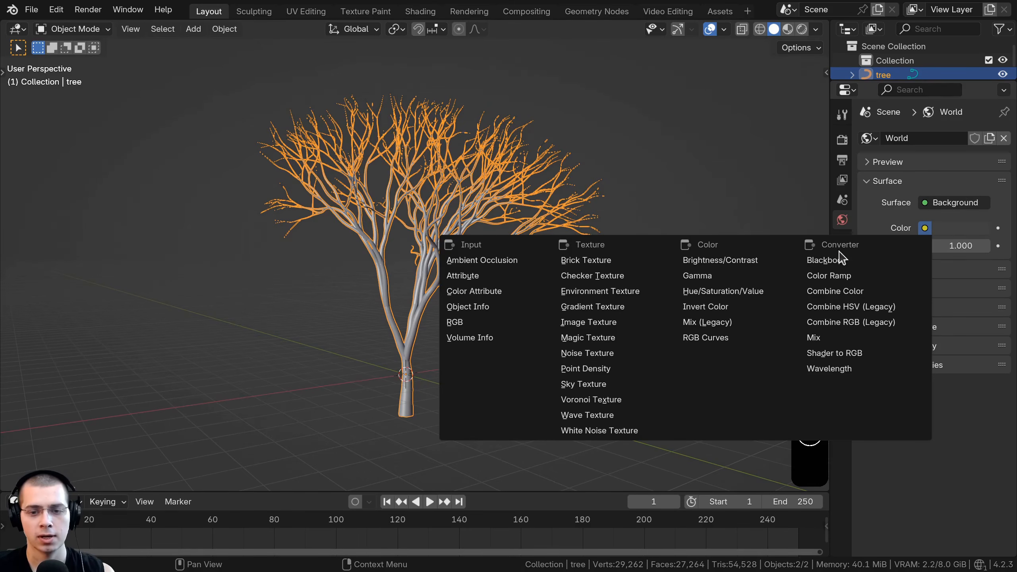
click(597, 293)
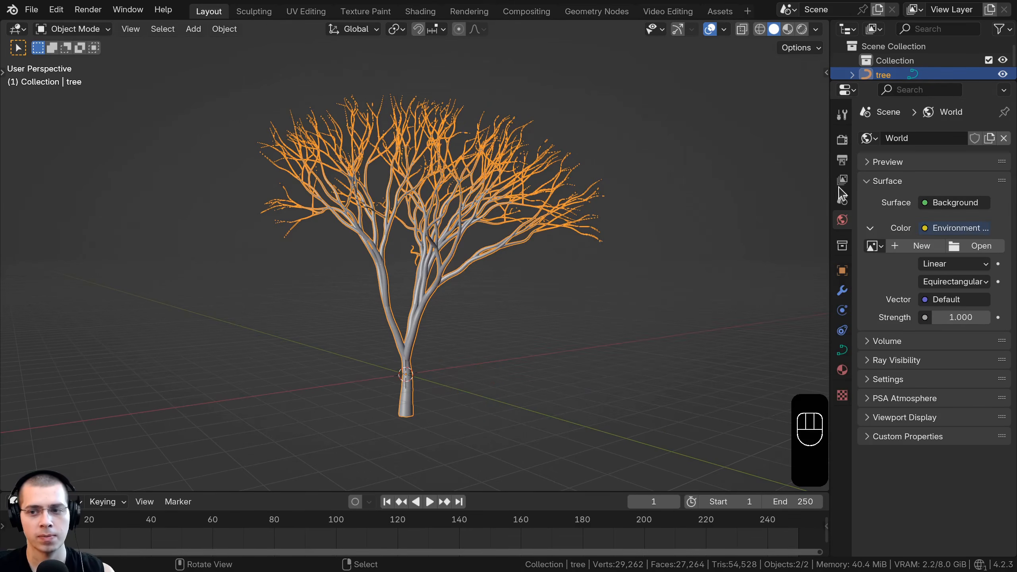
click(976, 246)
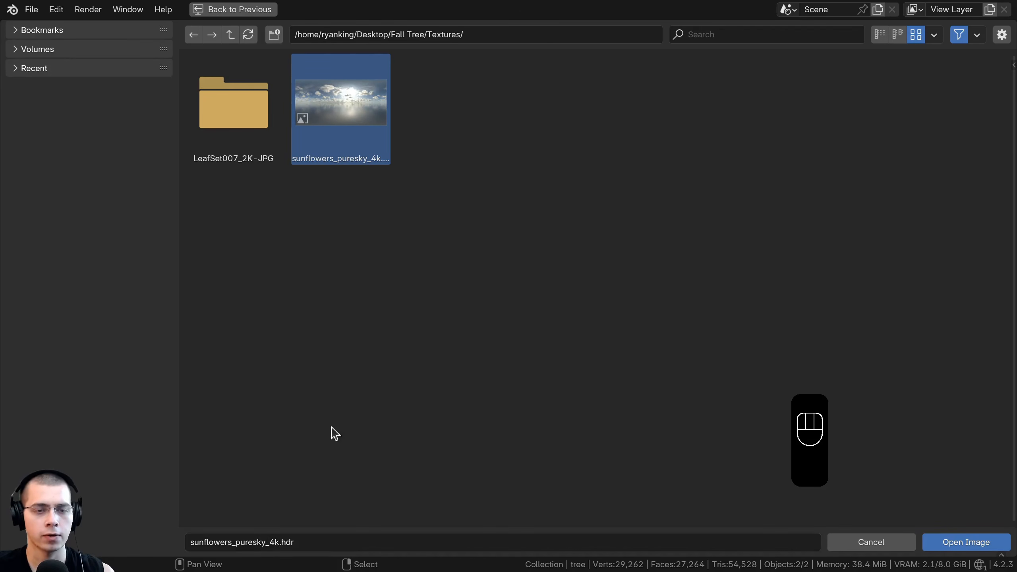
click(973, 541)
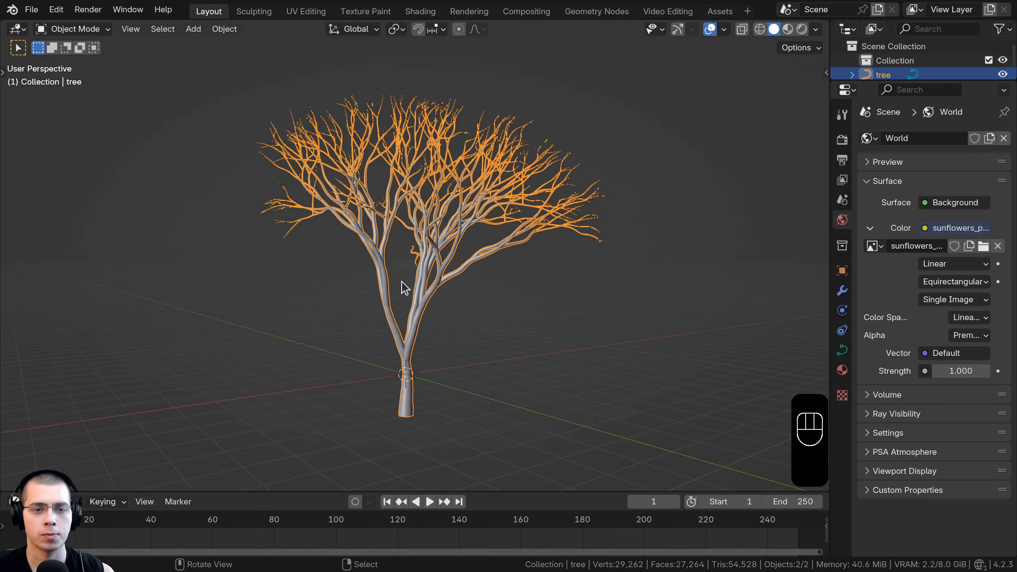
Switch the viewport shading to Rendered.
key(z)
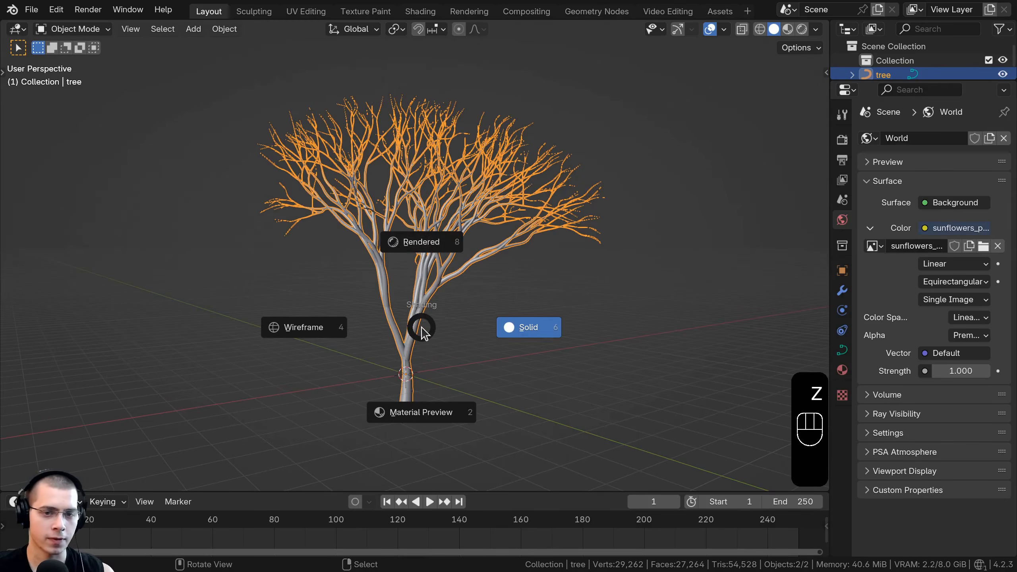
click(424, 197)
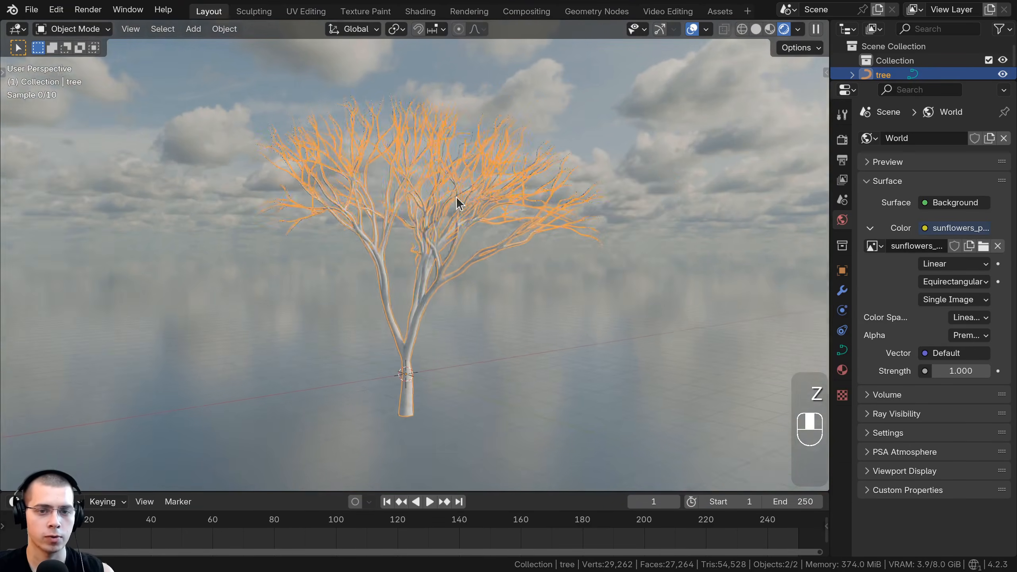
scroll(415, 265, down, 2)
Choose Cycles as the scene's render engine.
click(843, 139)
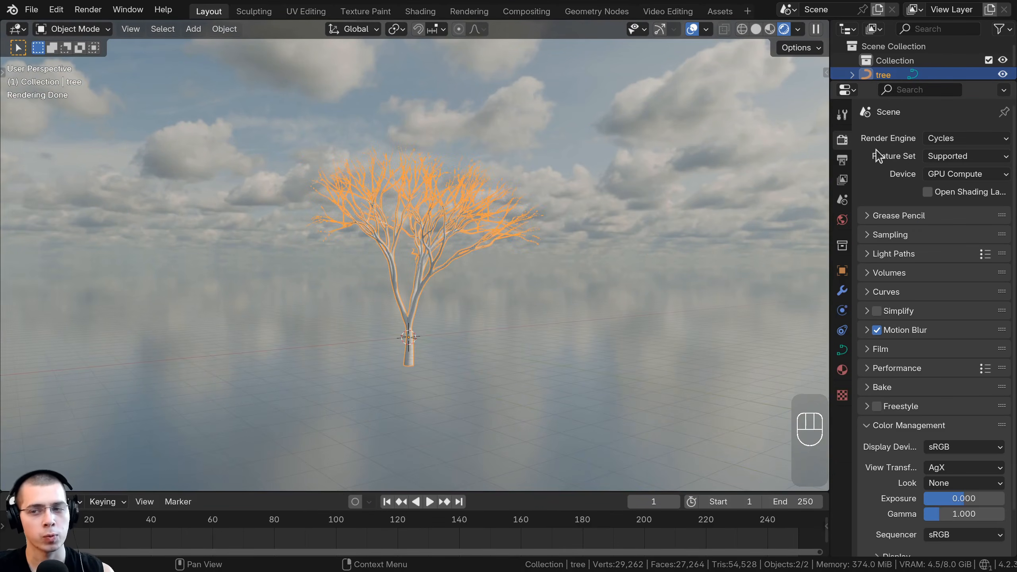
click(933, 140)
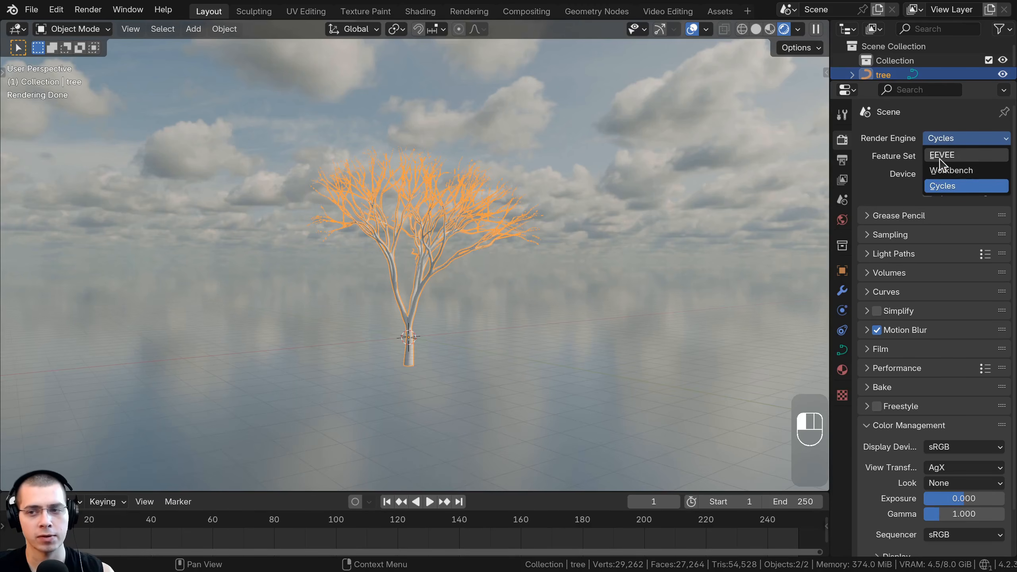
click(944, 189)
click(943, 140)
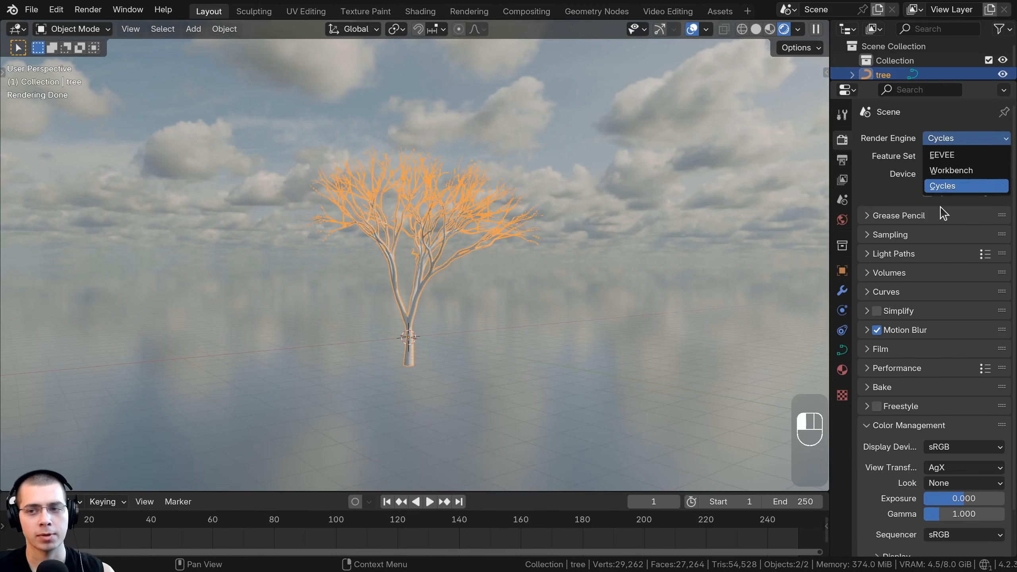
click(945, 187)
Deselect all objects and set the color management Look to High Contrast.
scroll(423, 200, up, 3)
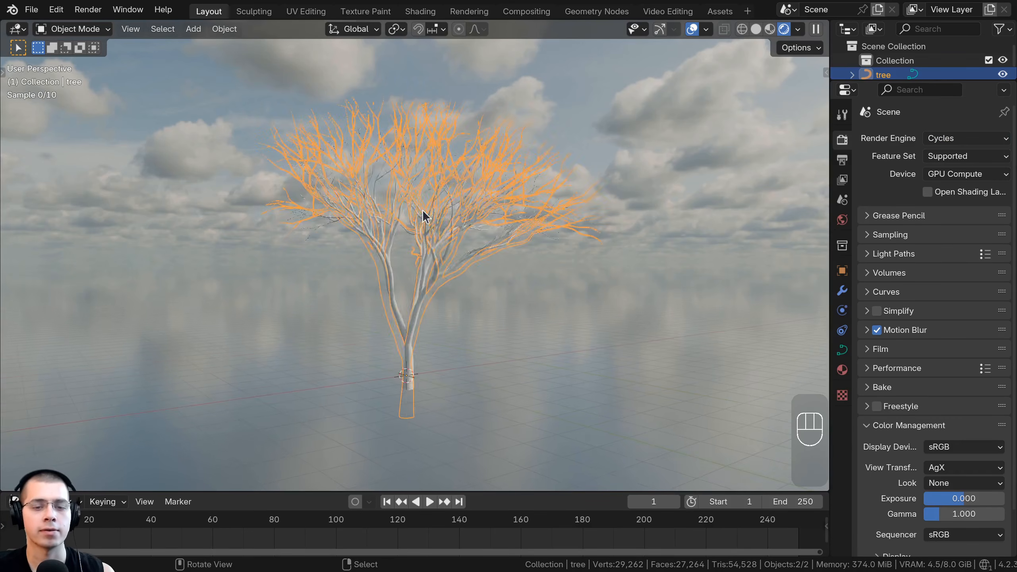
key(alt+a)
scroll(508, 172, up, 4)
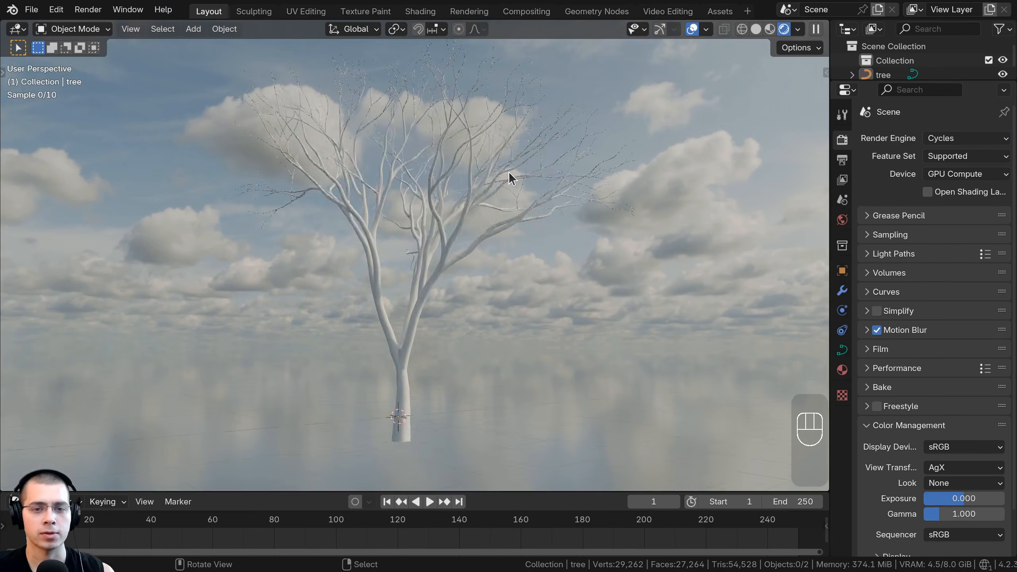
scroll(481, 173, down, 4)
scroll(509, 223, up, 4)
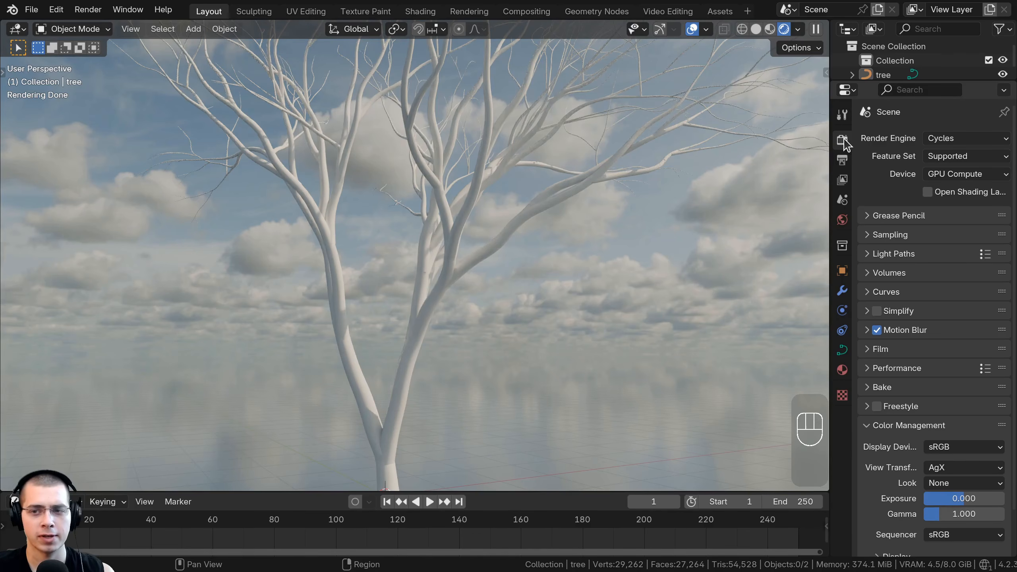
scroll(876, 423, down, 3)
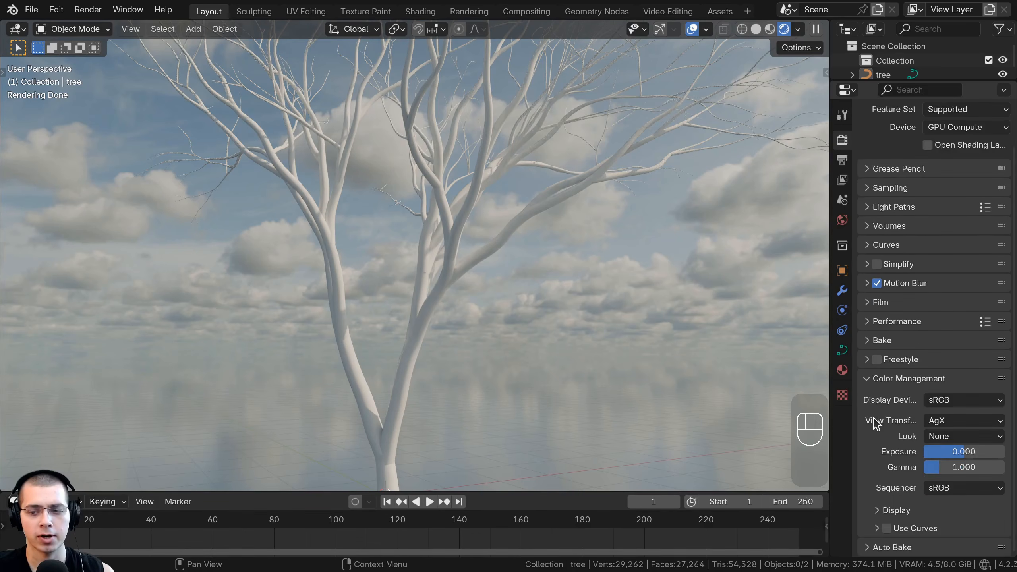
click(944, 438)
click(911, 343)
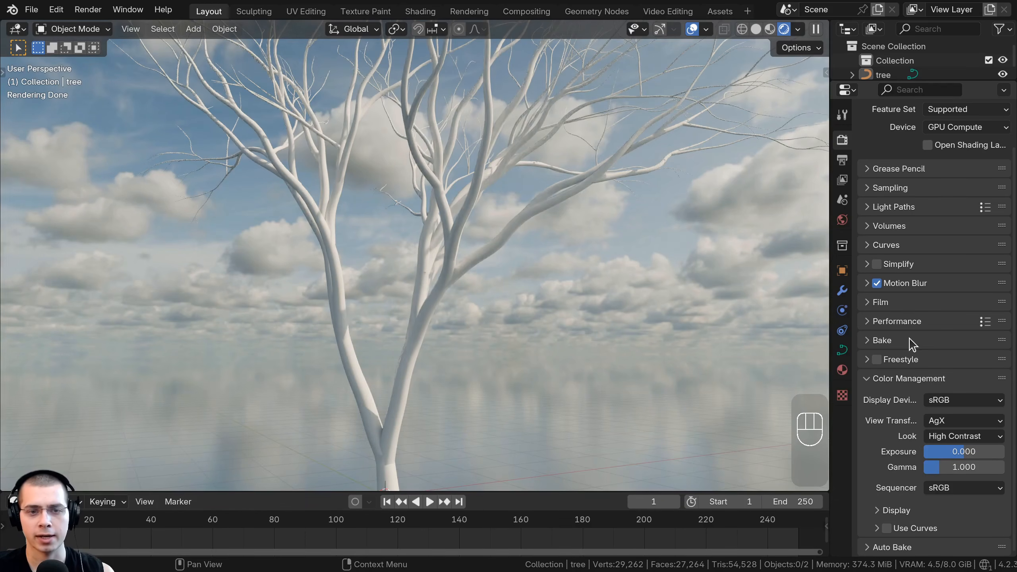
Add a Sun light to the scene.
scroll(304, 288, down, 3)
middle_drag(507, 288, 468, 249)
scroll(466, 259, up, 2)
shift+middle_drag(468, 248, 479, 191)
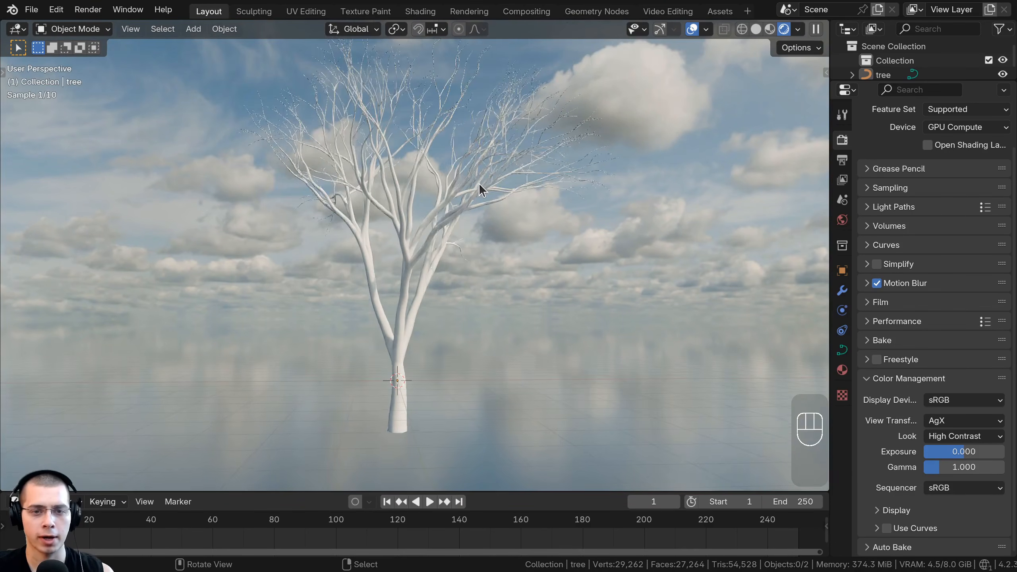
key(shift+a)
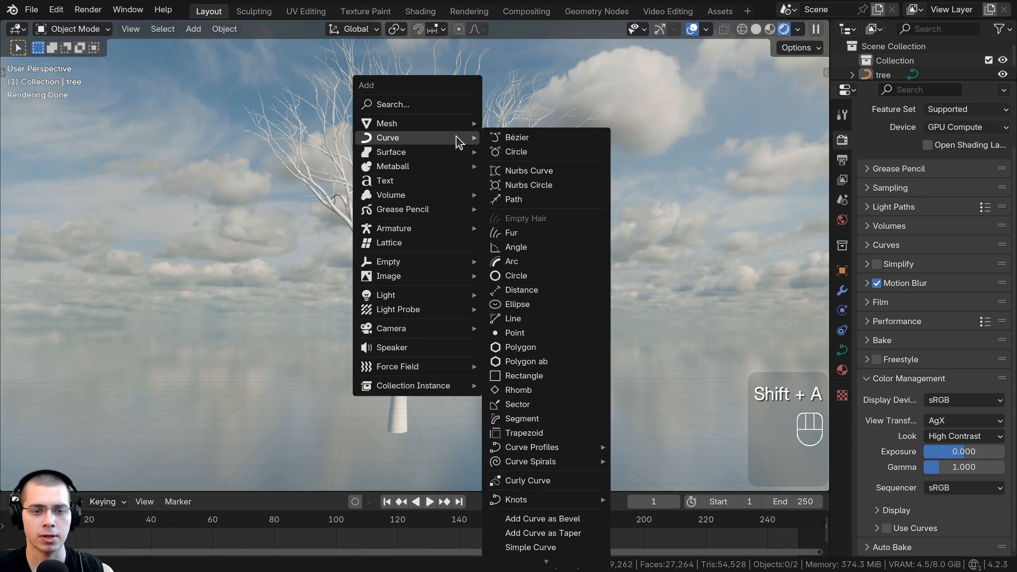
mouse_move(465, 293)
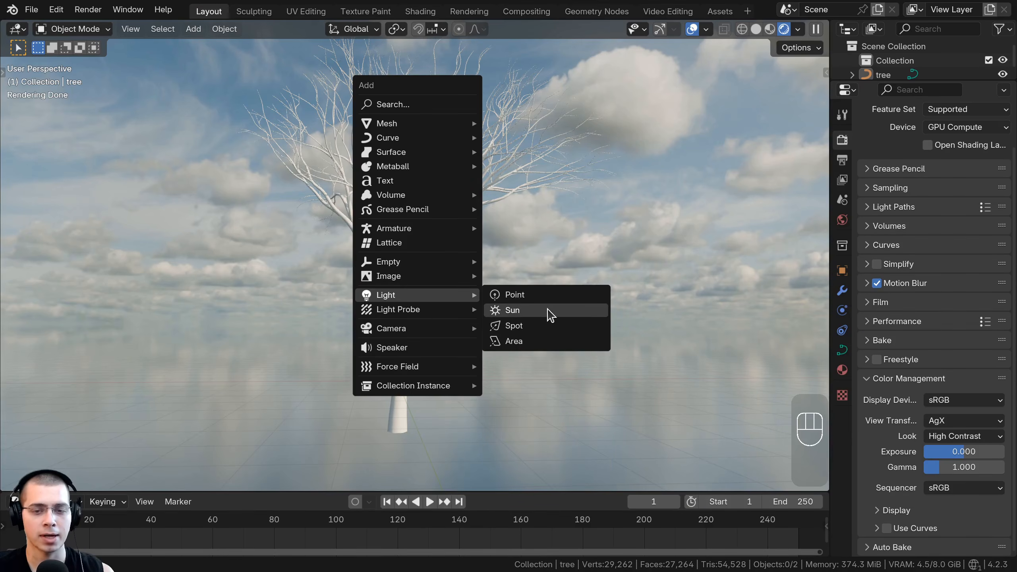
click(546, 309)
Move the sun light about 1.26 m in X, -6.45 m in Y and 5.49 m in Z, and shift it slightly further beside the crown.
middle_drag(477, 277, 469, 342)
key(g)
click(613, 220)
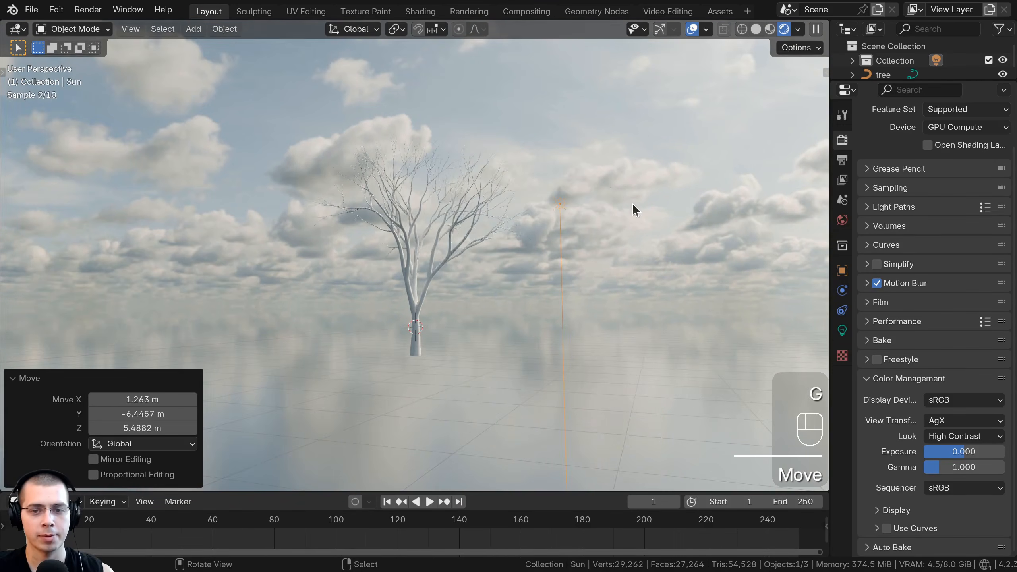
key(g)
click(655, 183)
Rotate the sun light in the view plane by about 71.6° and then -12.9° so it shines diagonally down at the tree.
key(r)
click(607, 248)
middle_drag(536, 245, 669, 200)
key(r)
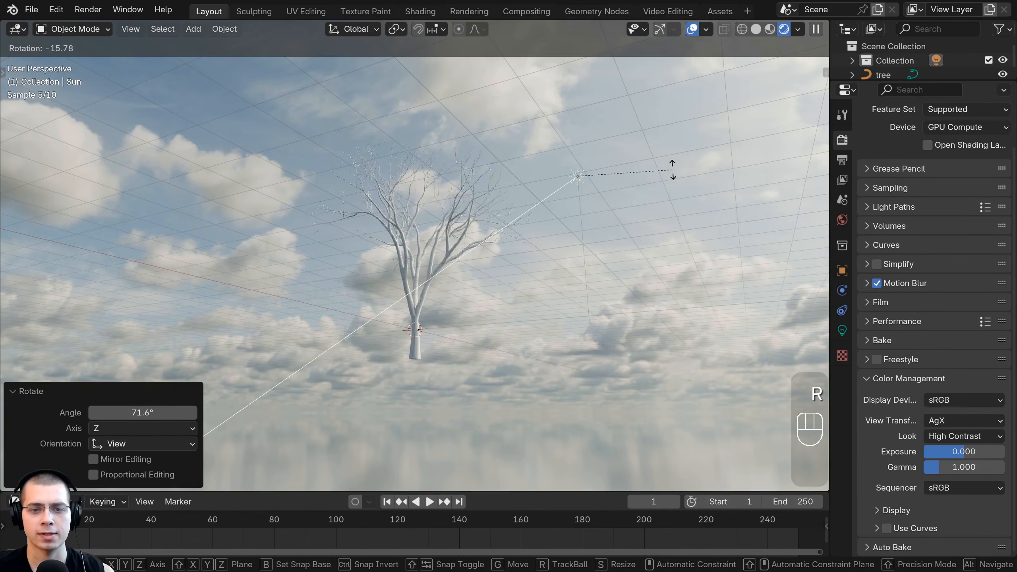
click(556, 213)
Refine the sun light's direction with trackball rotations of about 10.9° and 11.5°, then about -4° and -2.9°.
middle_drag(557, 213, 681, 163)
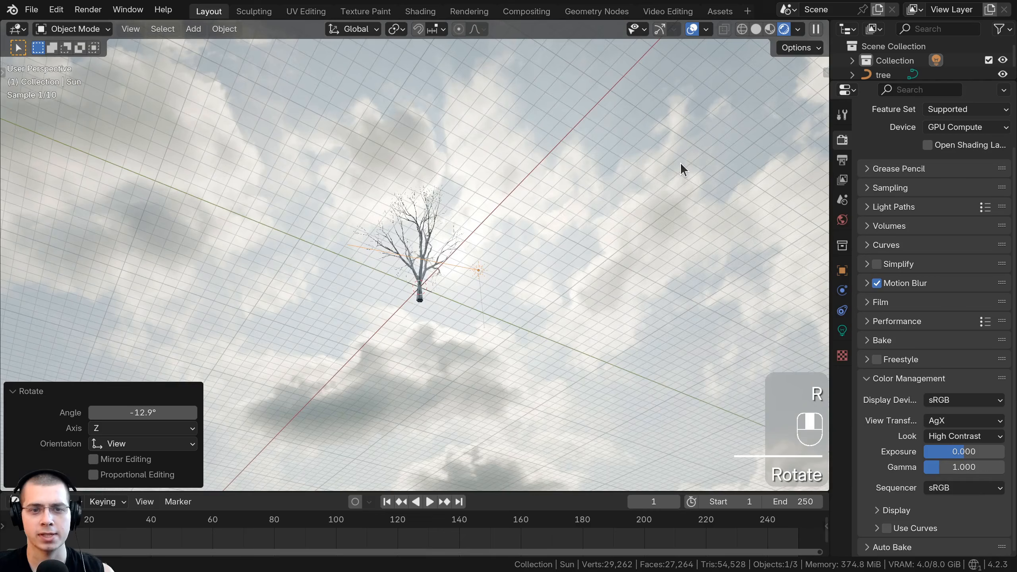
key(r)
key(r)
click(427, 174)
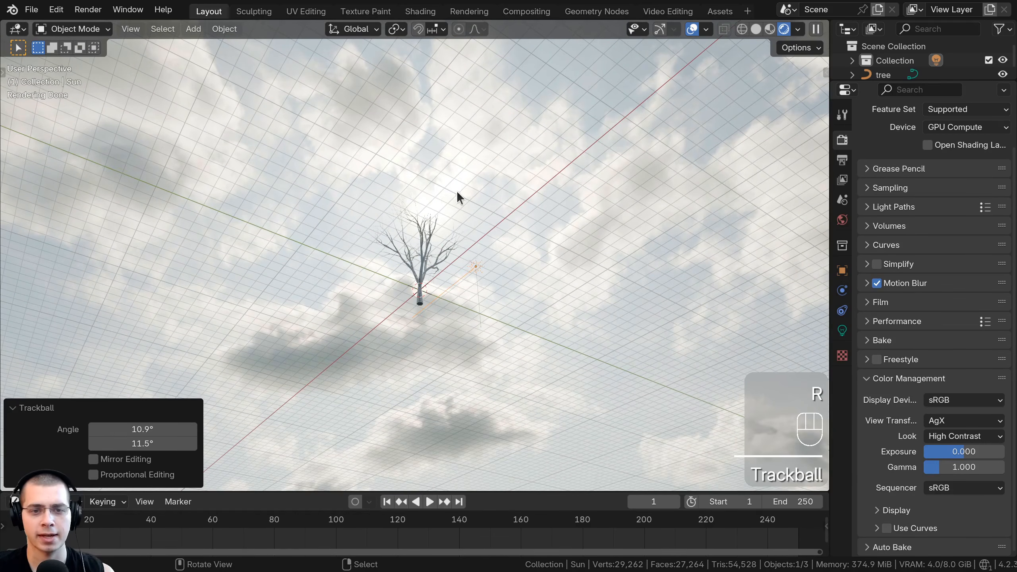
middle_drag(457, 192, 461, 242)
key(r)
key(r)
click(389, 147)
Adjust the sun light's tilt with another trackball rotation so its beam crosses the tree at a shallower diagonal.
shift+middle_drag(461, 242, 438, 247)
scroll(463, 238, up, 5)
key(r)
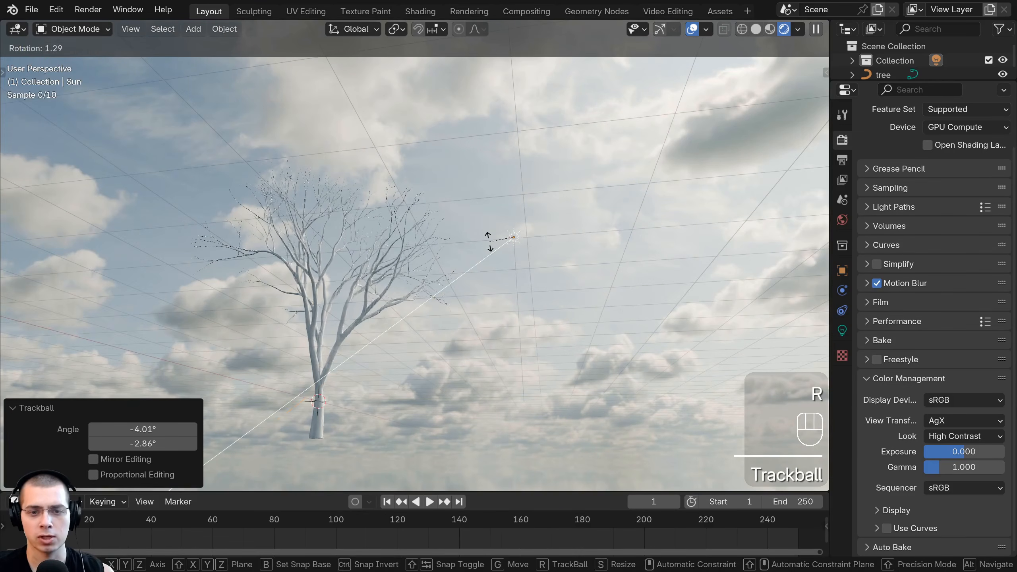
key(r)
click(480, 237)
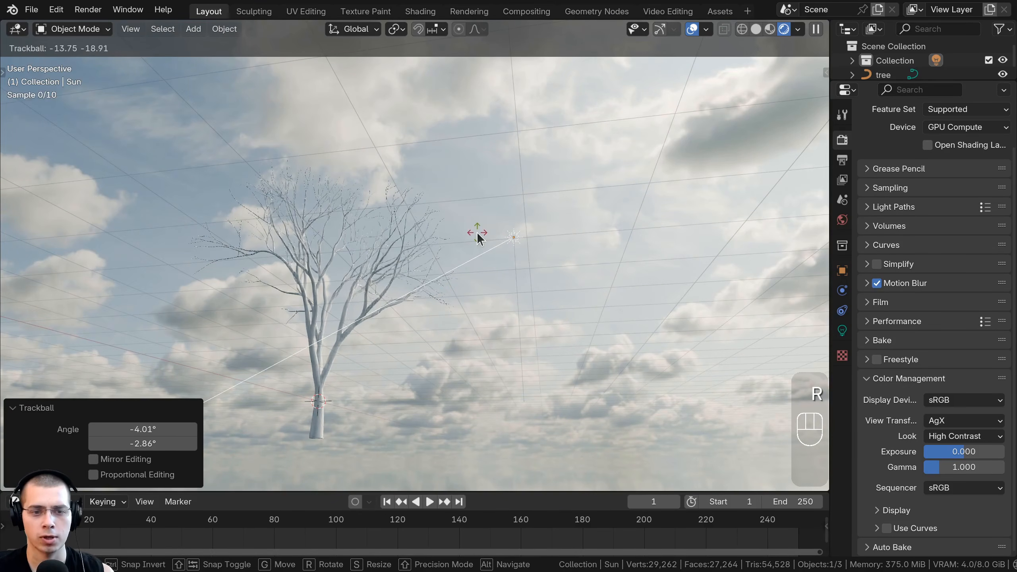
Move the sun light farther from the tree, about 1.53 m and then about 7.73 m along X with slight Y and Z shifts.
middle_drag(479, 237, 321, 275)
key(r)
key(g)
click(621, 256)
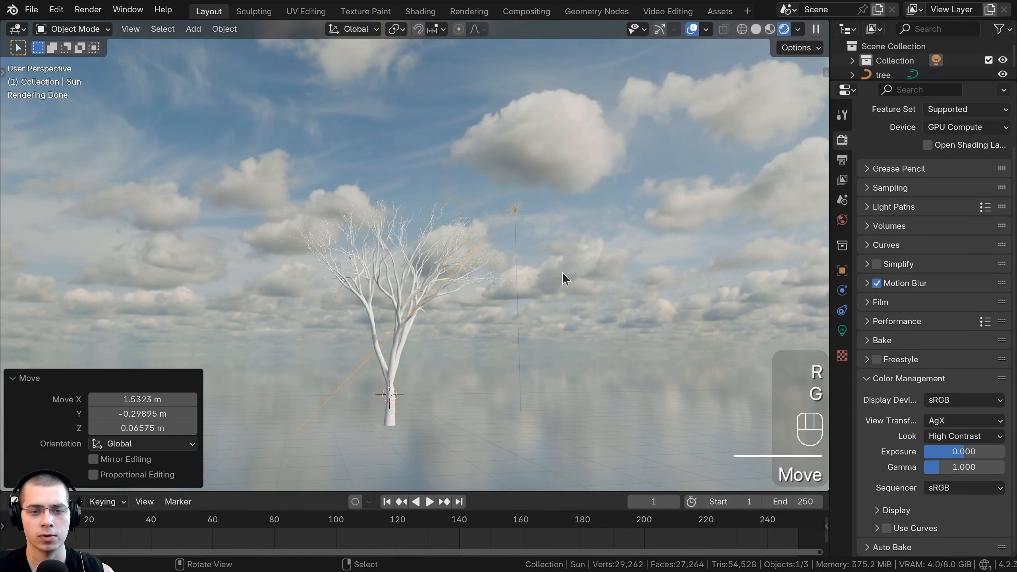
key(g)
click(666, 278)
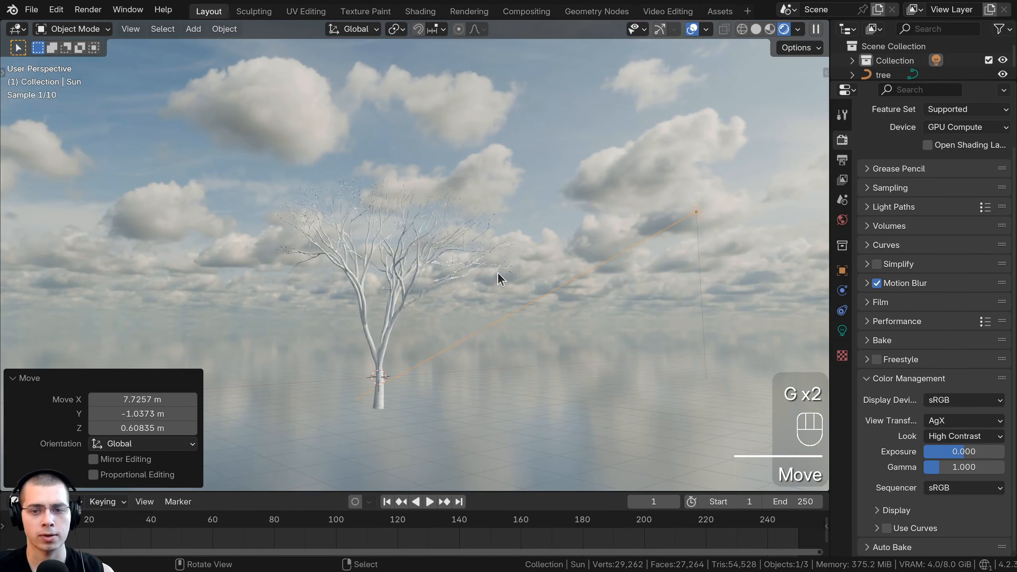
Set the sun light's strength to 4 in its light settings.
click(843, 331)
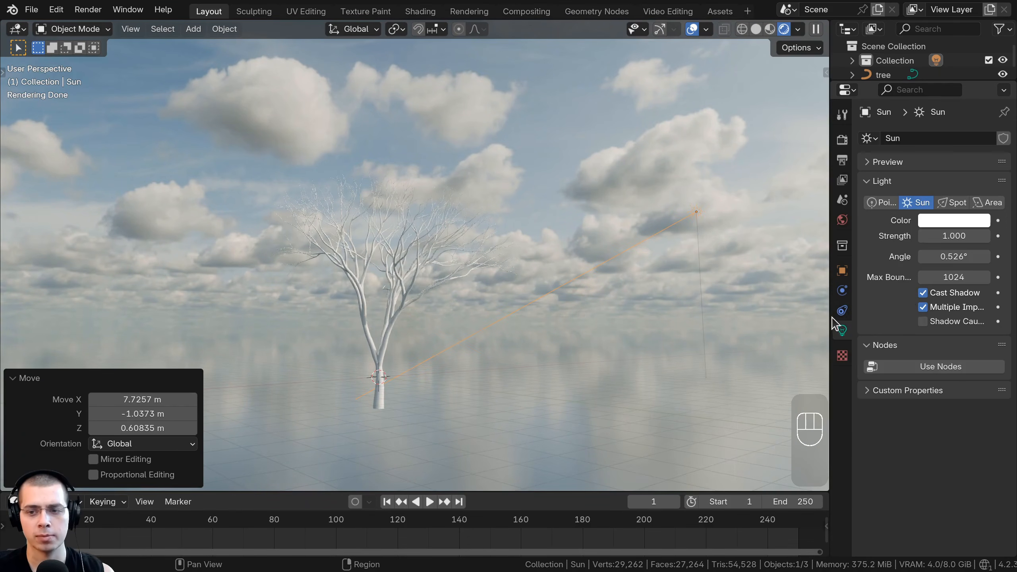
drag(830, 311, 756, 311)
click(909, 237)
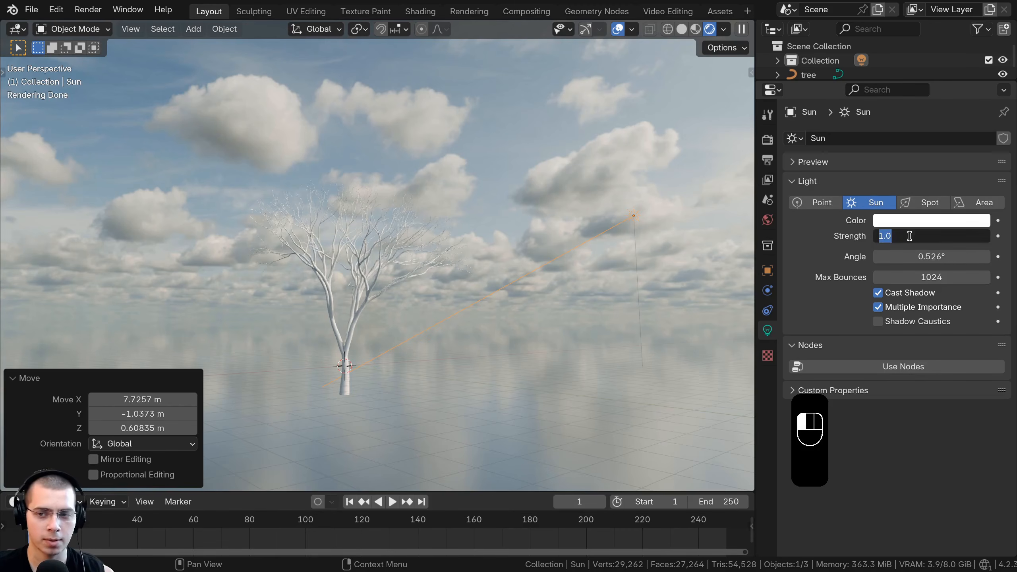
text(4)
key(Return)
scroll(461, 232, up, 4)
shift+middle_drag(514, 220, 376, 219)
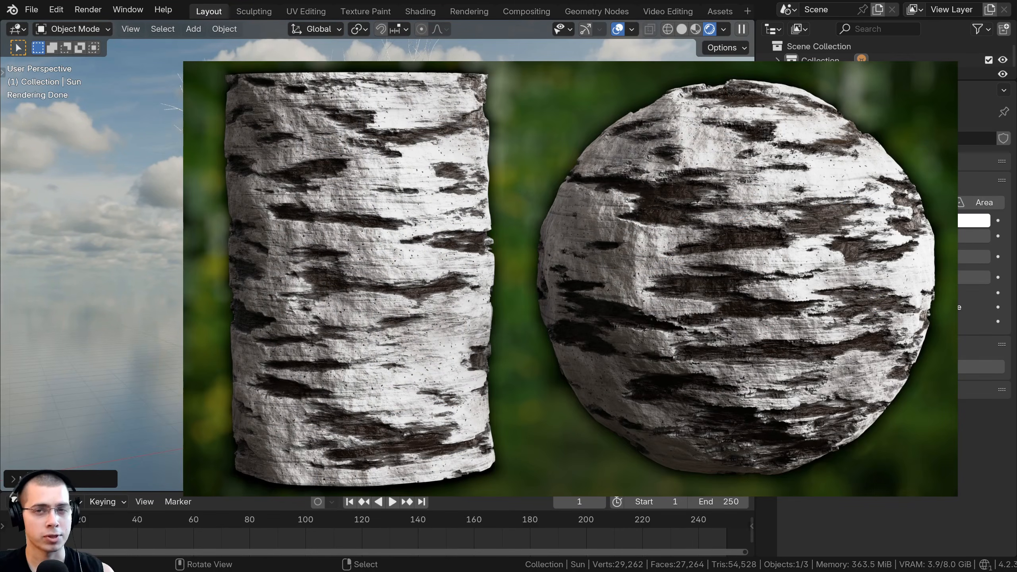
drag(756, 281, 805, 281)
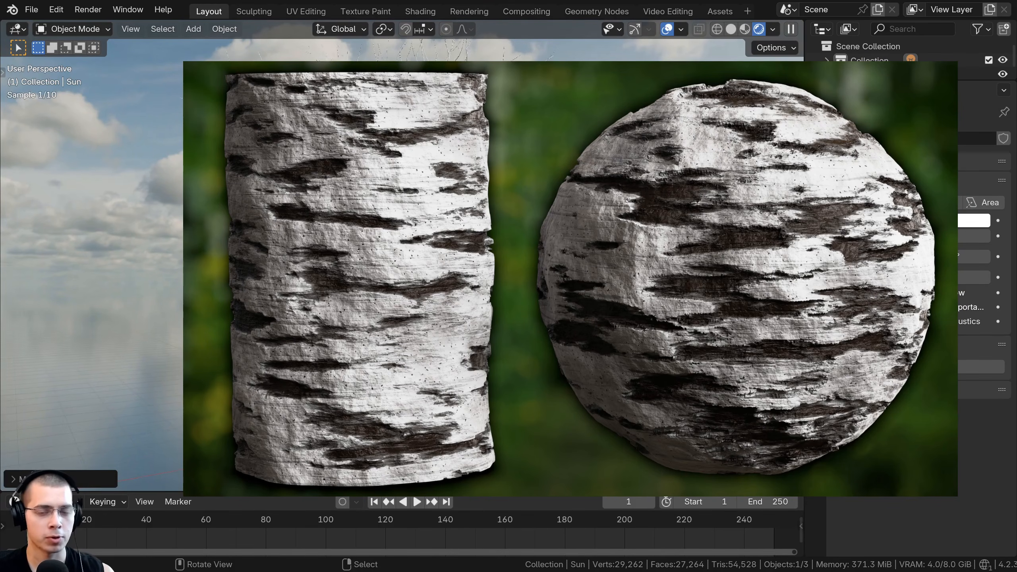
mouse_move(401, 257)
middle_down()
mouse_move(417, 256)
mouse_move(396, 256)
middle_up()
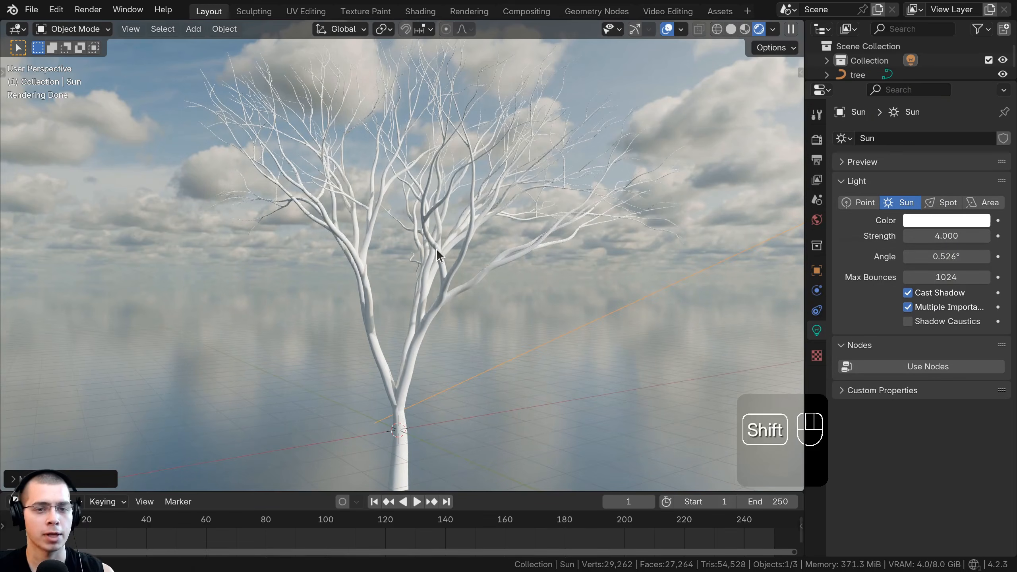
Open the Assets workspace and search the Ultimate Procedural Material Pack for "bark".
click(720, 11)
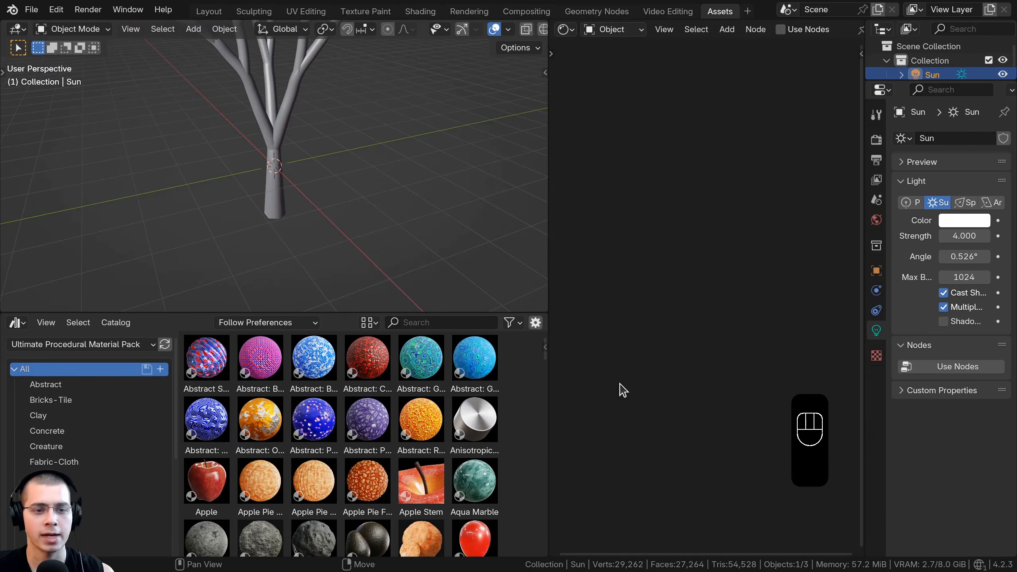
scroll(320, 457, down, 4)
drag(543, 356, 438, 250)
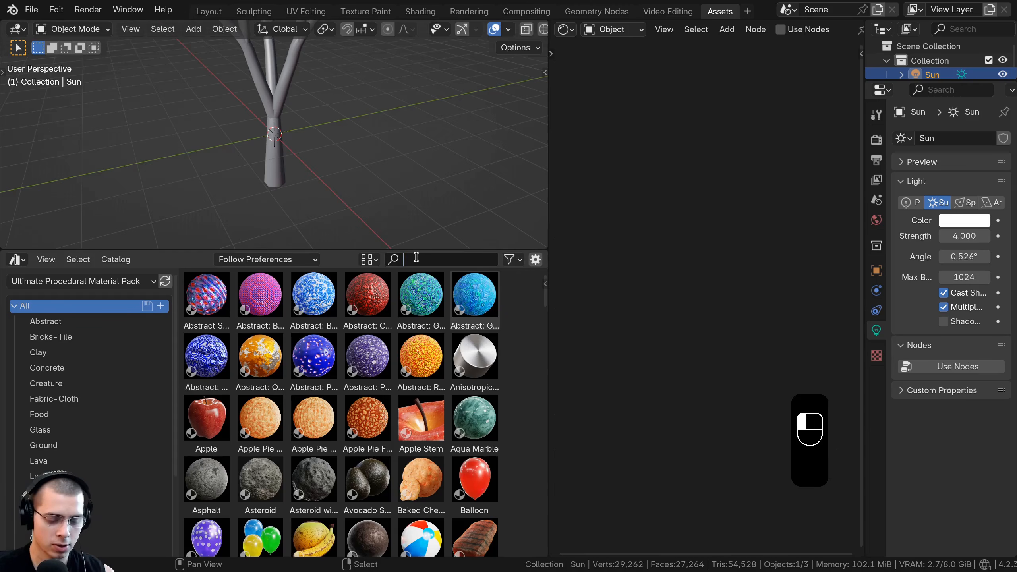
text(bark)
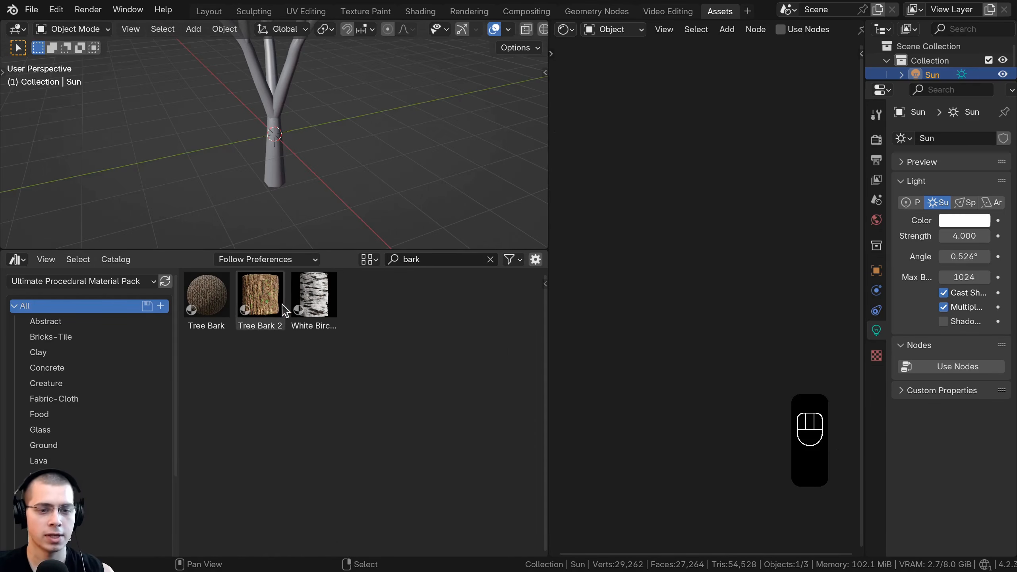
Show the viewport in rendered shading and apply the white birch bark material from the asset library to the tree.
click(310, 300)
shift+middle_drag(290, 154, 306, 175)
scroll(309, 191, up, 3)
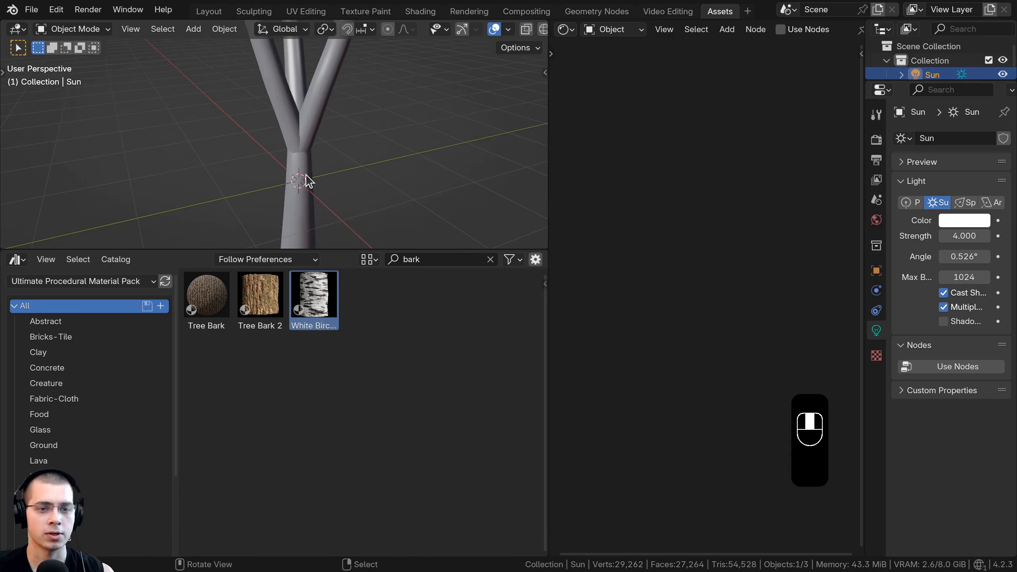
key(z)
click(310, 85)
drag(317, 296, 290, 135)
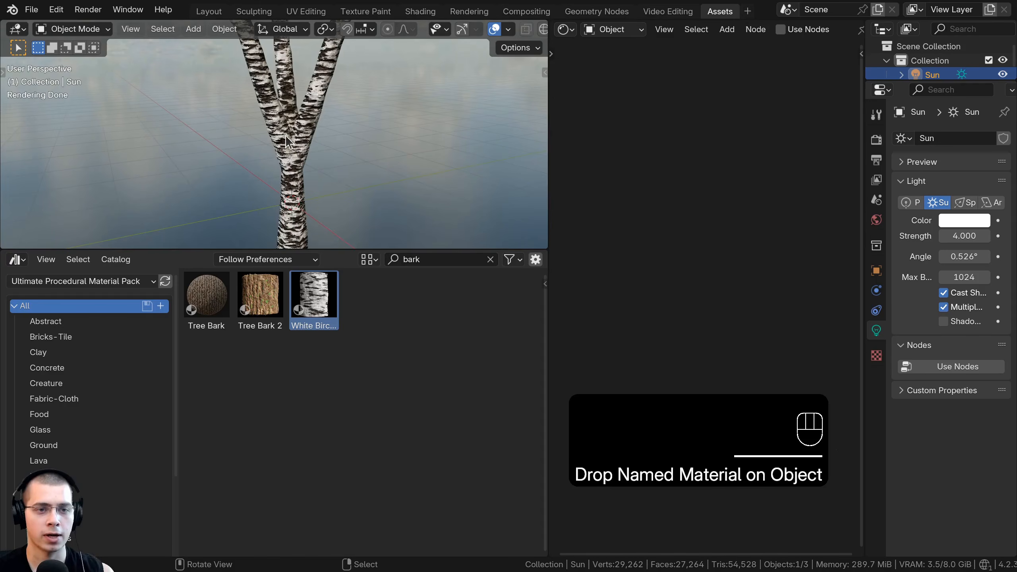
mouse_move(286, 135)
middle_down()
mouse_move(299, 120)
mouse_move(299, 143)
middle_up()
scroll(299, 120, up, 3)
scroll(299, 120, down, 3)
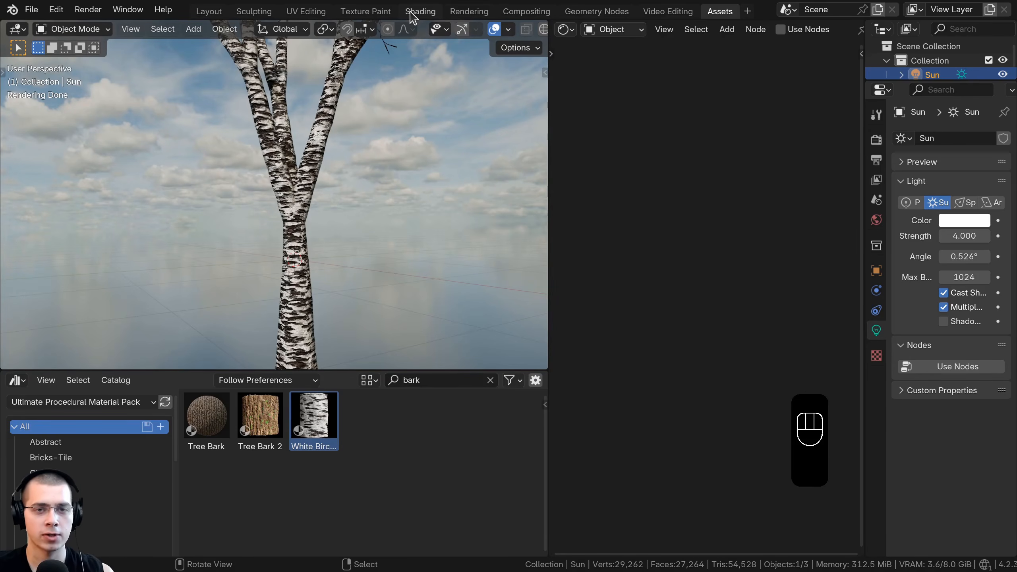
Open the Shading workspace and select the tree to bring up the node setup of its bark material.
click(419, 11)
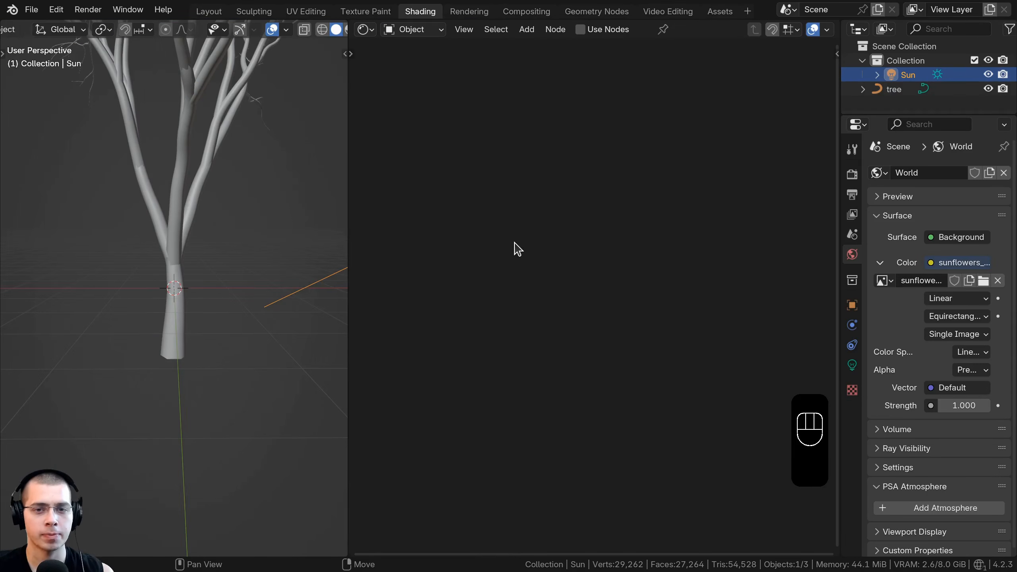
right_click(198, 172)
scroll(477, 211, up, 8)
middle_drag(484, 243, 621, 359)
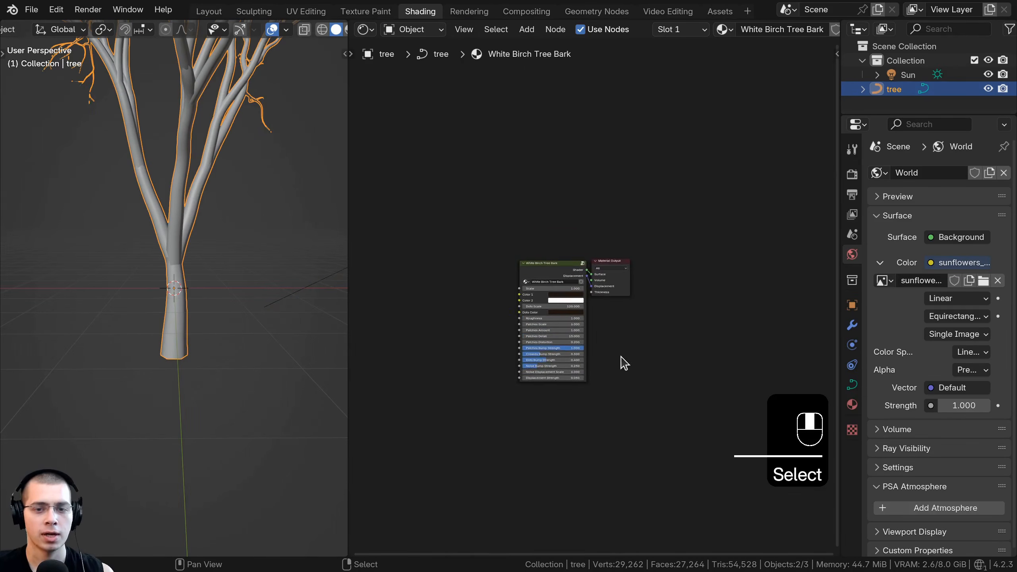
scroll(490, 265, up, 5)
right_click(490, 251)
Switch the Shading workspace's viewport to rendered display and frame the trunk alongside the White Birch Tree Bark node.
key(z)
click(234, 152)
shift+middle_drag(231, 132, 237, 165)
scroll(238, 166, up, 2)
middle_drag(516, 245, 523, 211)
scroll(523, 211, up, 3)
middle_drag(497, 359, 499, 339)
middle_drag(203, 260, 208, 258)
shift+middle_drag(482, 237, 496, 229)
Shift the White Birch Tree Bark node slightly beside the Material Output node.
drag(498, 176, 496, 174)
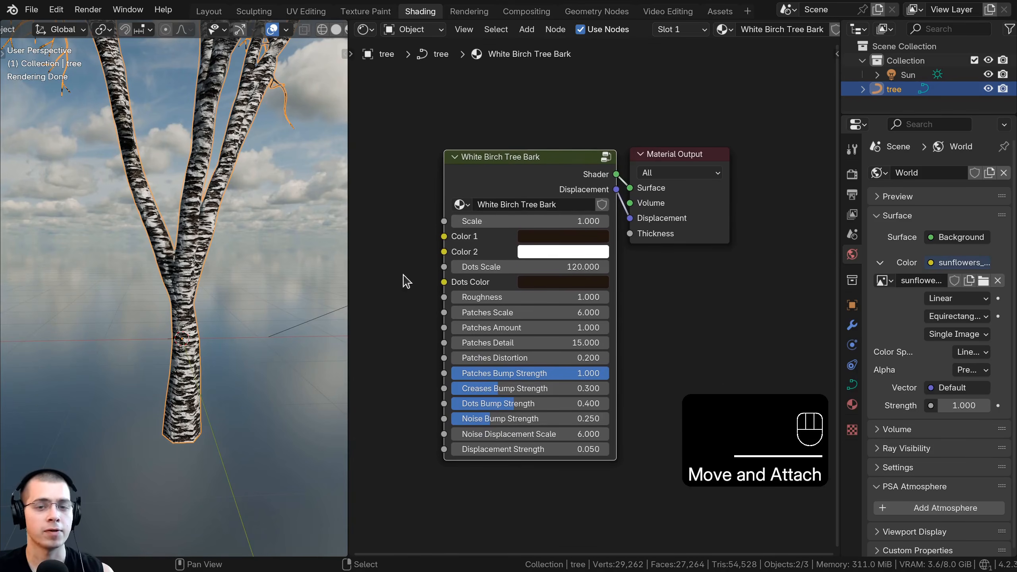
right_click(538, 169)
middle_drag(572, 95, 578, 96)
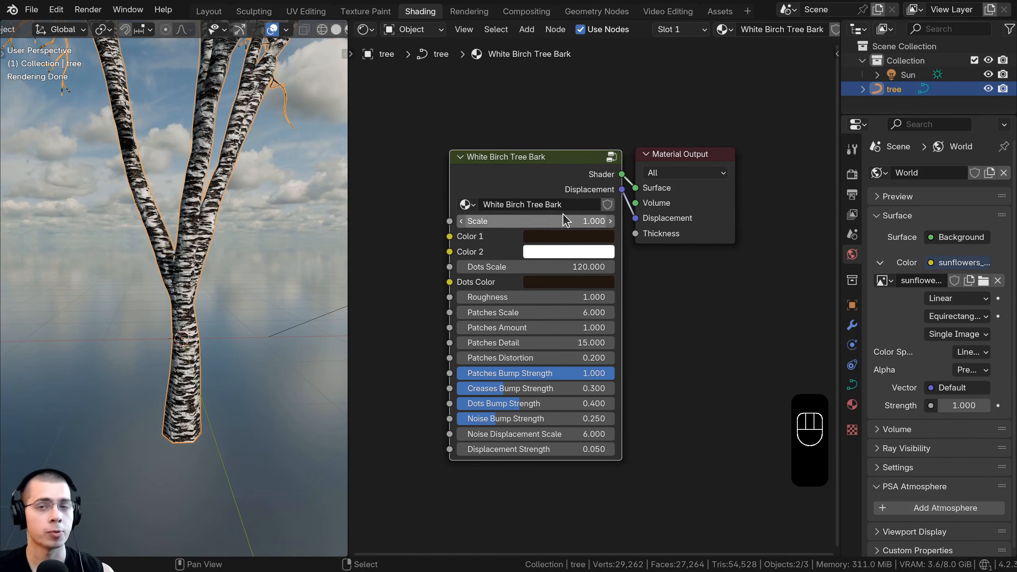
drag(543, 162, 563, 187)
drag(572, 176, 576, 178)
shift+middle_drag(215, 213, 214, 220)
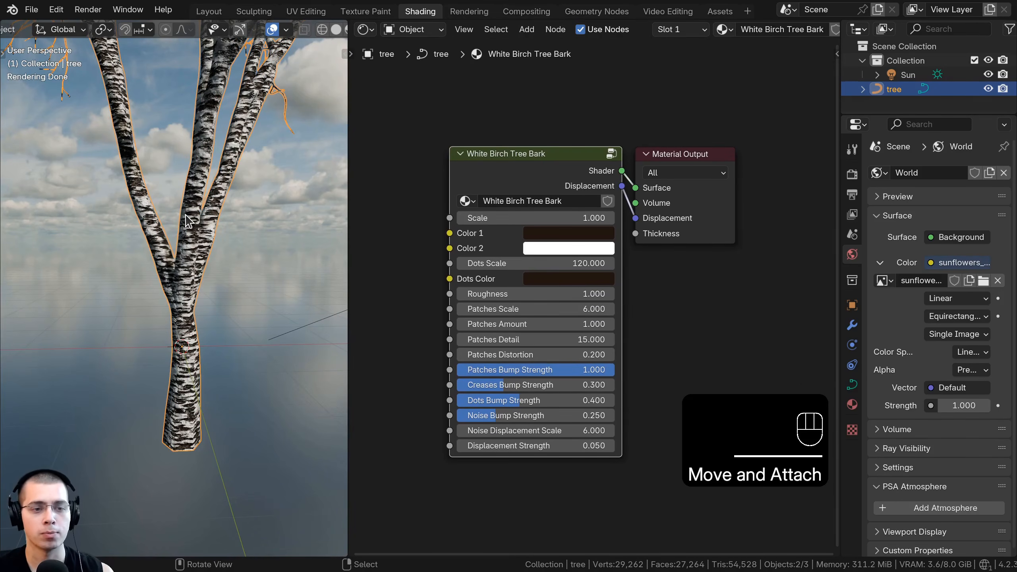
Browse Procedural White Birch Tree Bark Material.blend for its White Birch Tree Bark material to append, and cancel the append.
click(31, 10)
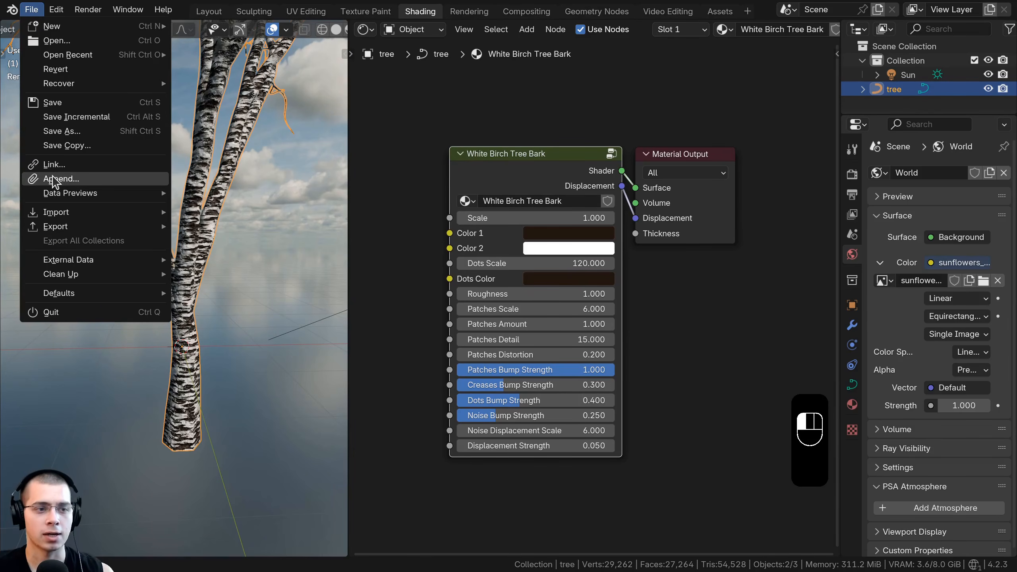
click(61, 179)
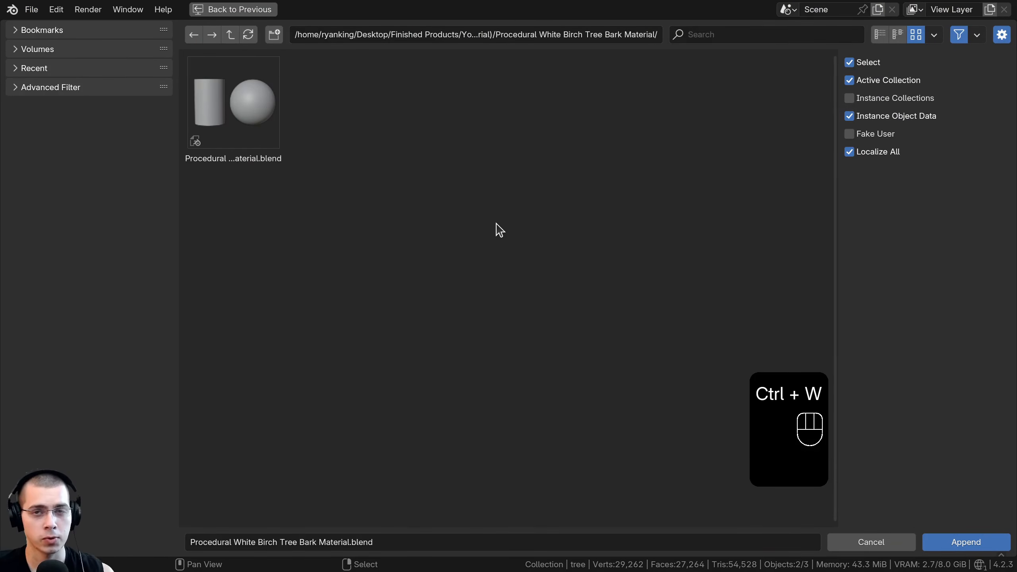
click(240, 143)
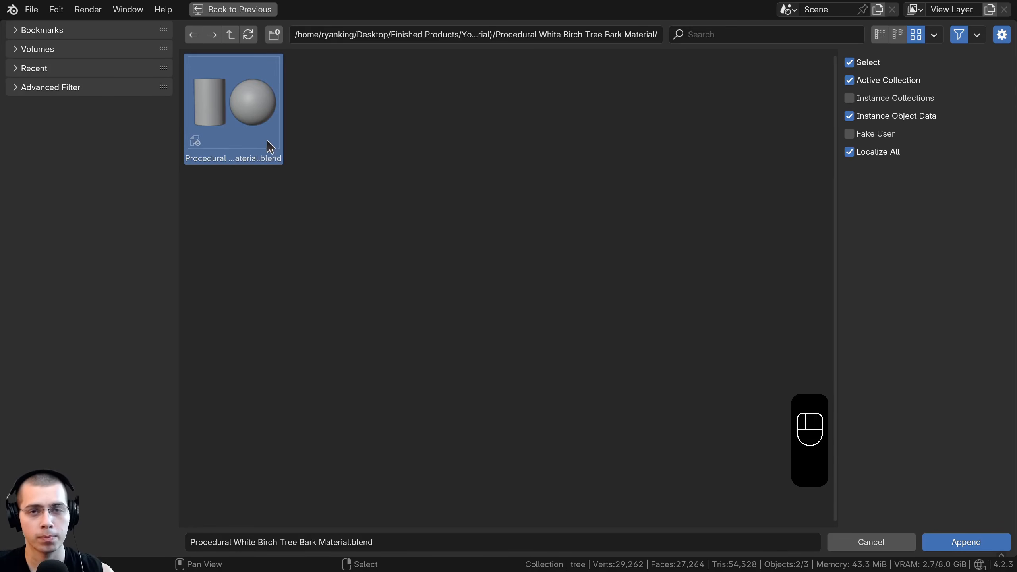
double_click(235, 100)
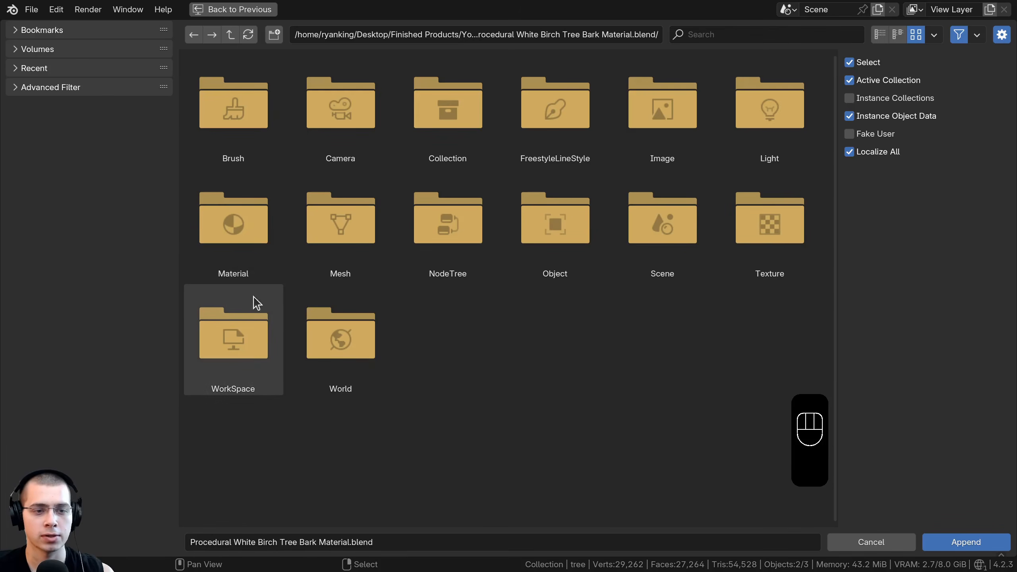
double_click(235, 230)
click(242, 72)
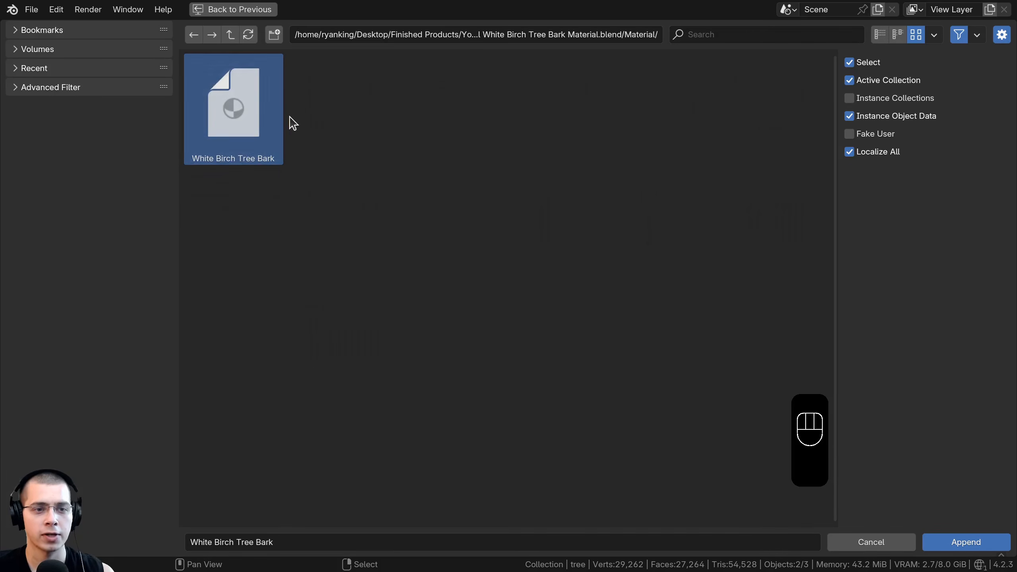
click(872, 545)
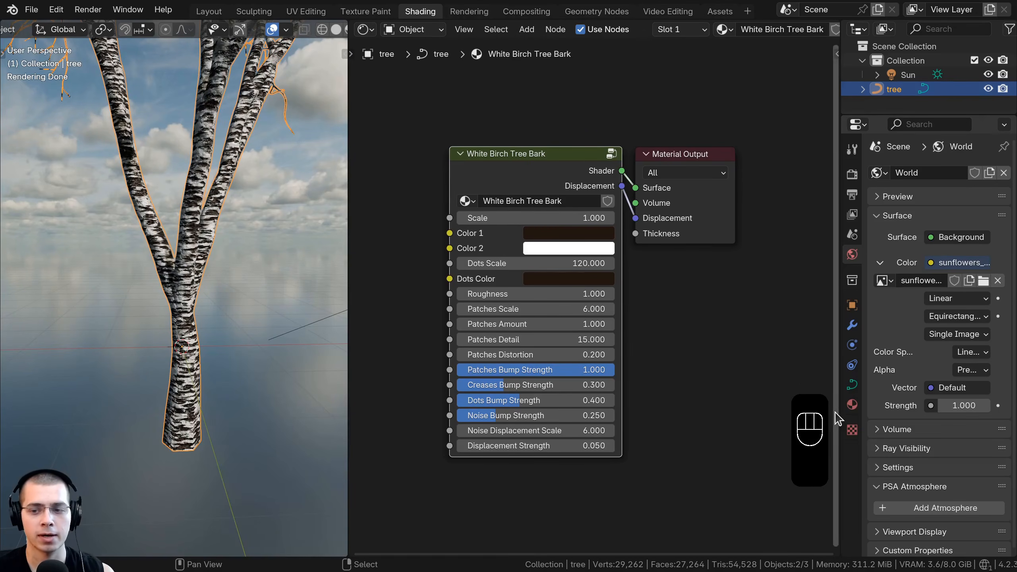
Look through the materials available for the tree in its material settings, and enlarge the node editor.
click(852, 405)
drag(838, 399, 781, 399)
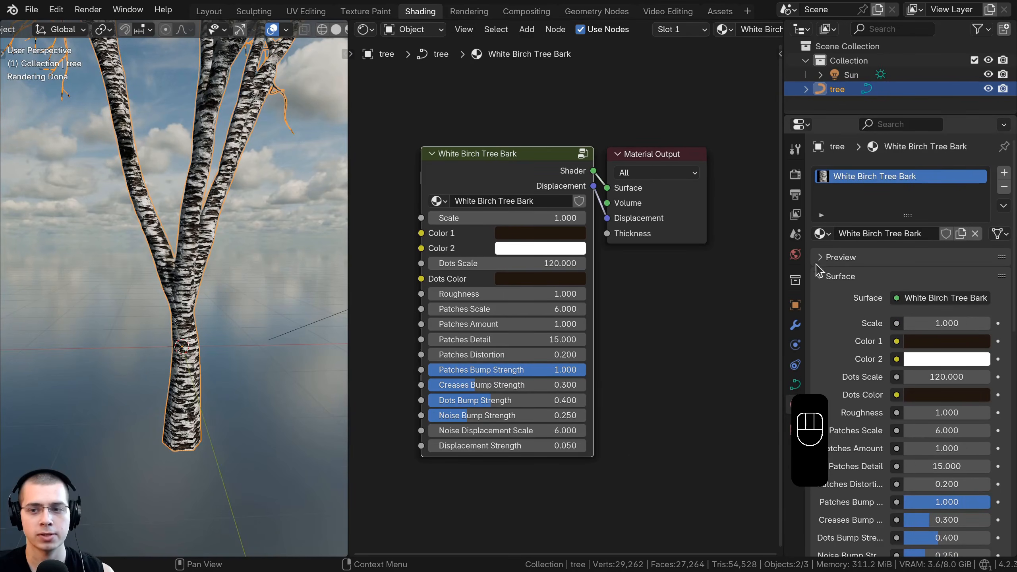
click(822, 234)
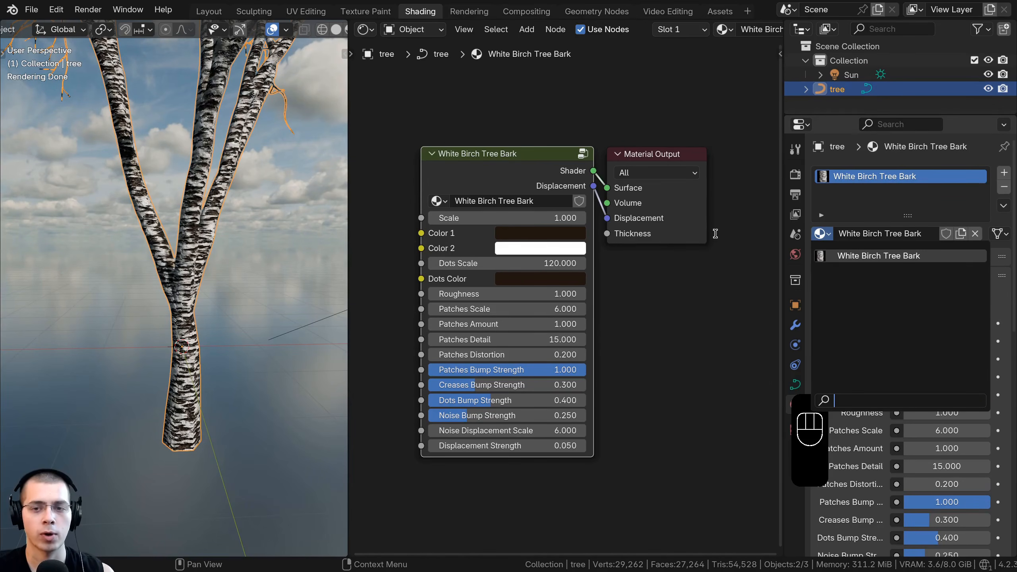
drag(782, 242, 964, 241)
Set the White Birch Tree Bark node's Displacement Strength to 0.
scroll(689, 249, up, 3)
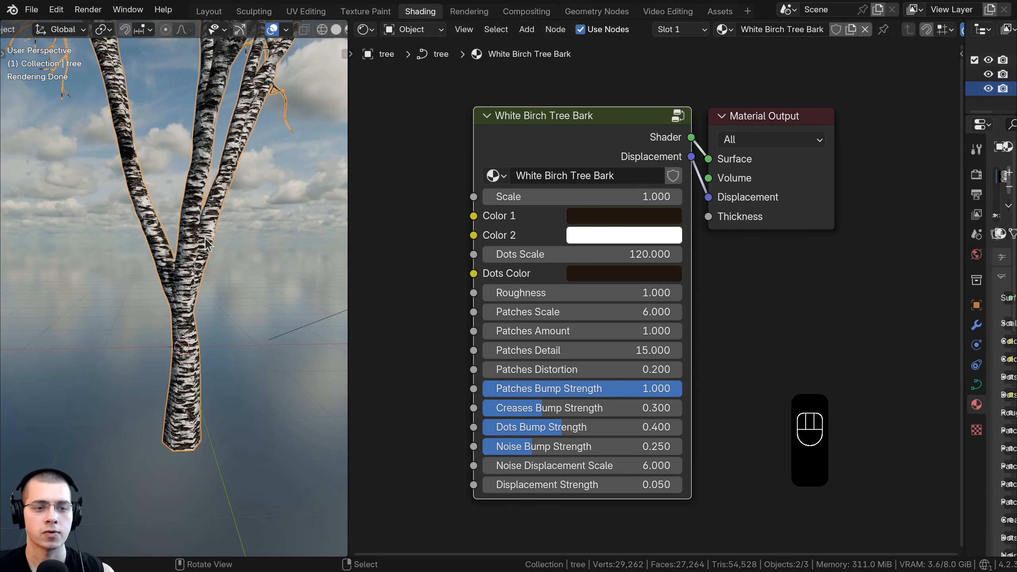
scroll(200, 245, down, 5)
middle_drag(190, 252, 196, 293)
scroll(231, 276, up, 5)
key(a)
mouse_move(523, 243)
middle_down()
mouse_move(545, 239)
mouse_move(525, 229)
middle_up()
scroll(525, 229, up, 2)
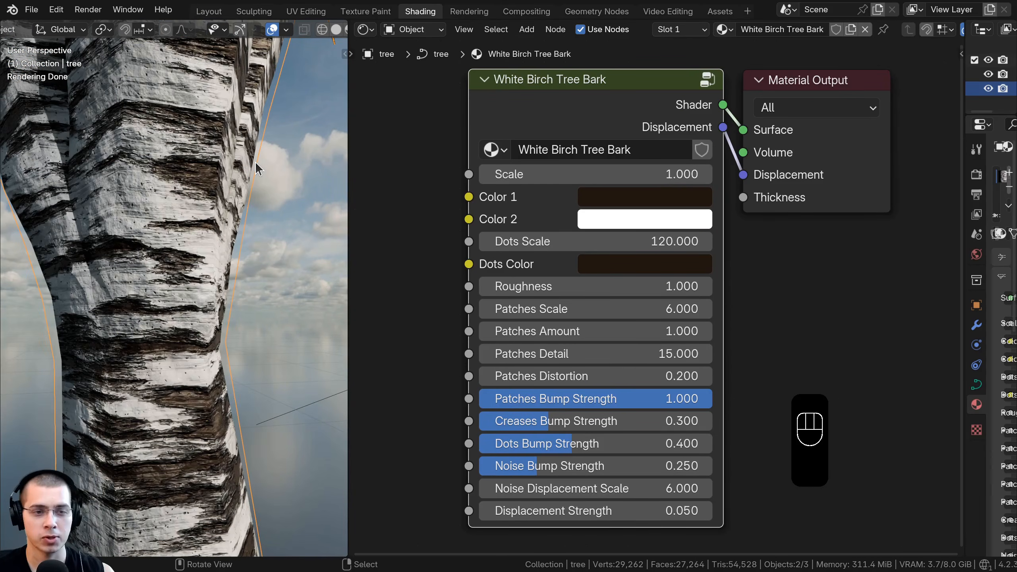
key(a)
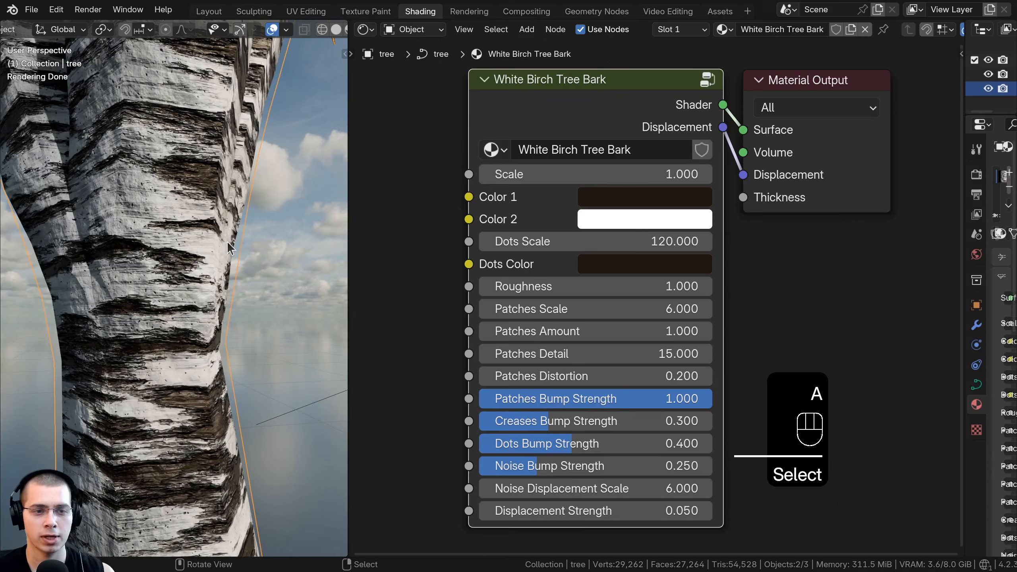
mouse_move(564, 510)
shift+mouse_down()
mouse_move(532, 510)
mouse_move(741, 510)
mouse_move(553, 511)
shift+mouse_up()
middle_drag(559, 509, 553, 350)
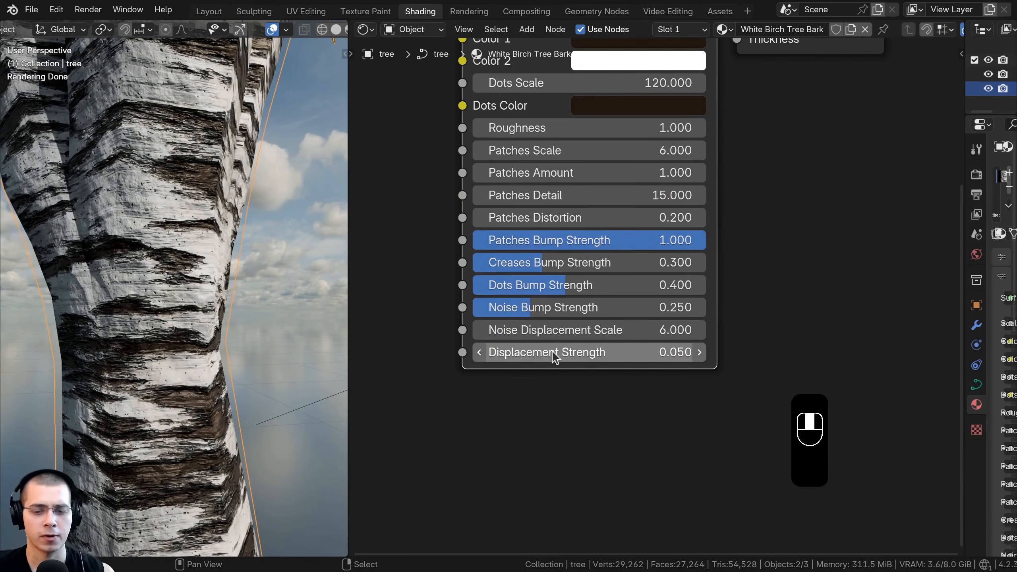
click(566, 352)
text(0)
key(Return)
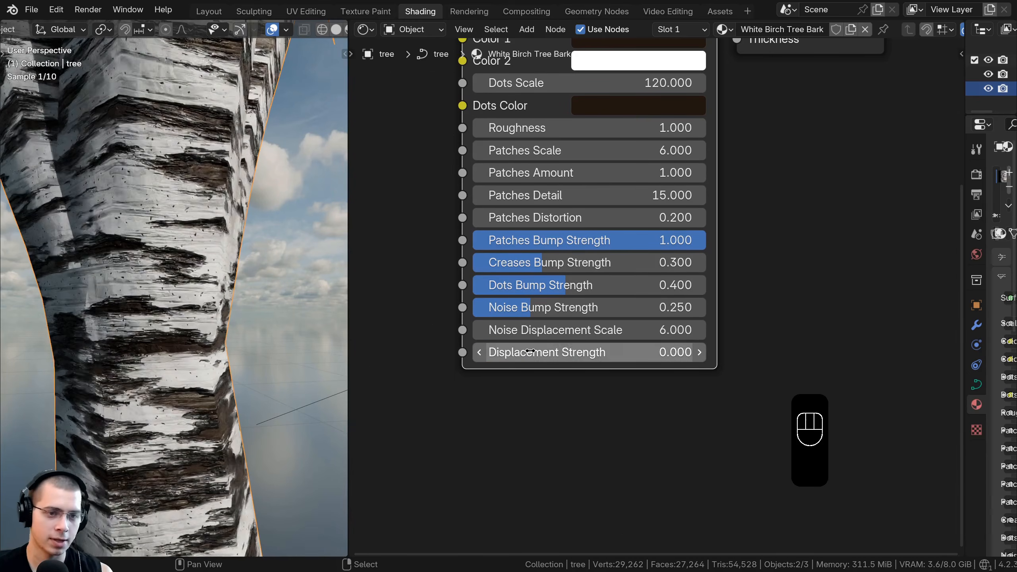
Deselect the tree and set the White Birch Tree Bark node's Scale to 0.6.
shift+middle_drag(241, 299, 211, 256)
key(alt+a)
middle_drag(532, 330, 535, 437)
middle_drag(528, 339, 520, 380)
middle_drag(500, 256, 500, 271)
click(575, 180)
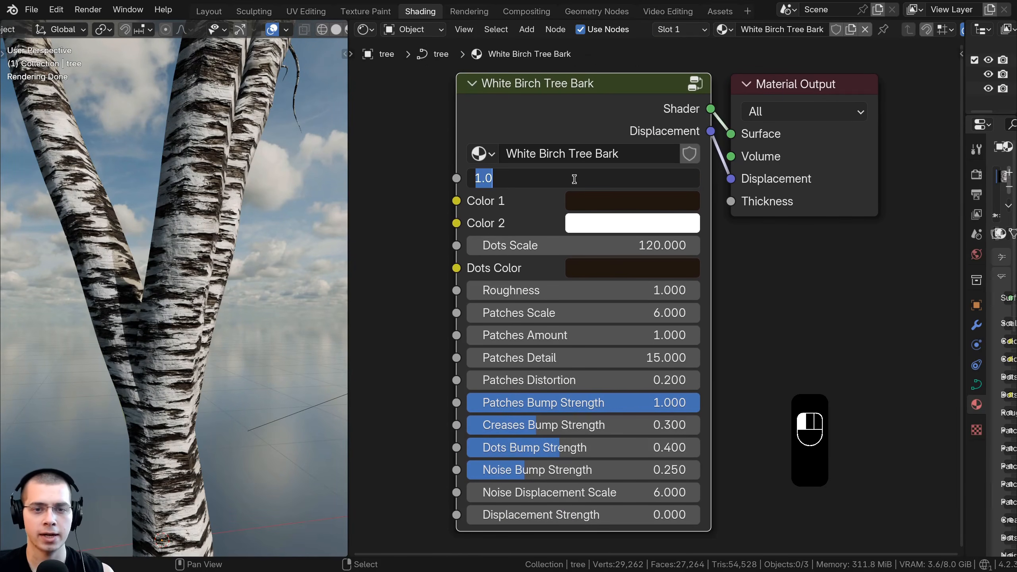
text(.6)
key(Return)
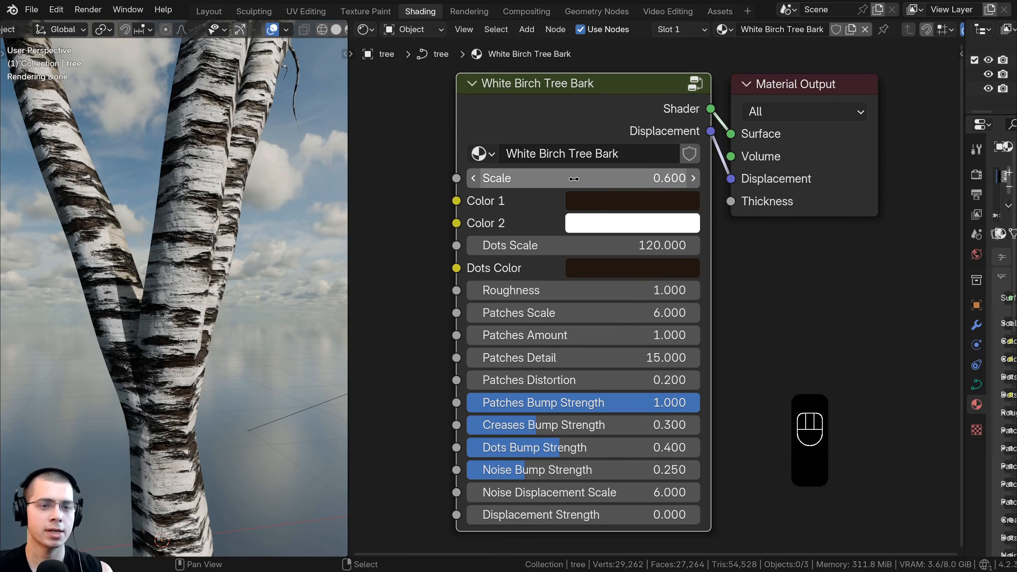
Set the bark node's Patches Amount to 1.2 and check the pattern on the whole tree.
shift+middle_drag(250, 184, 209, 225)
middle_drag(696, 250, 699, 246)
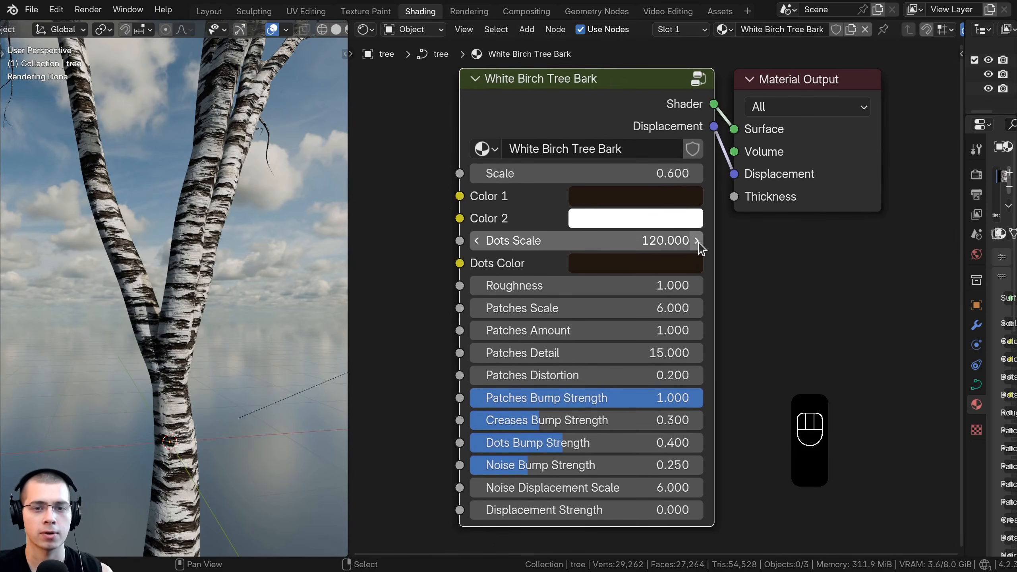
shift+drag(590, 334, 613, 334)
click(591, 335)
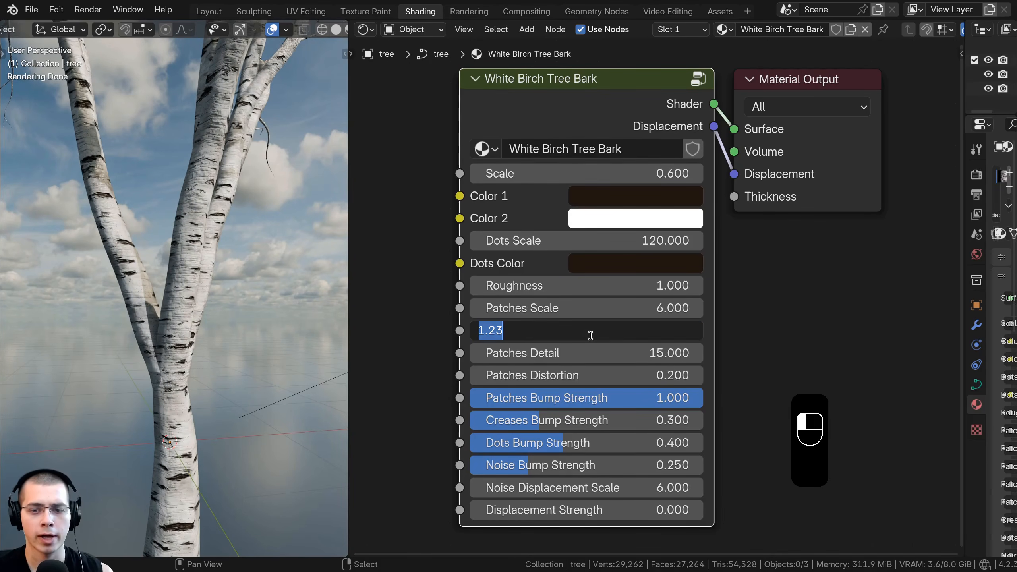
text(1.2)
key(Return)
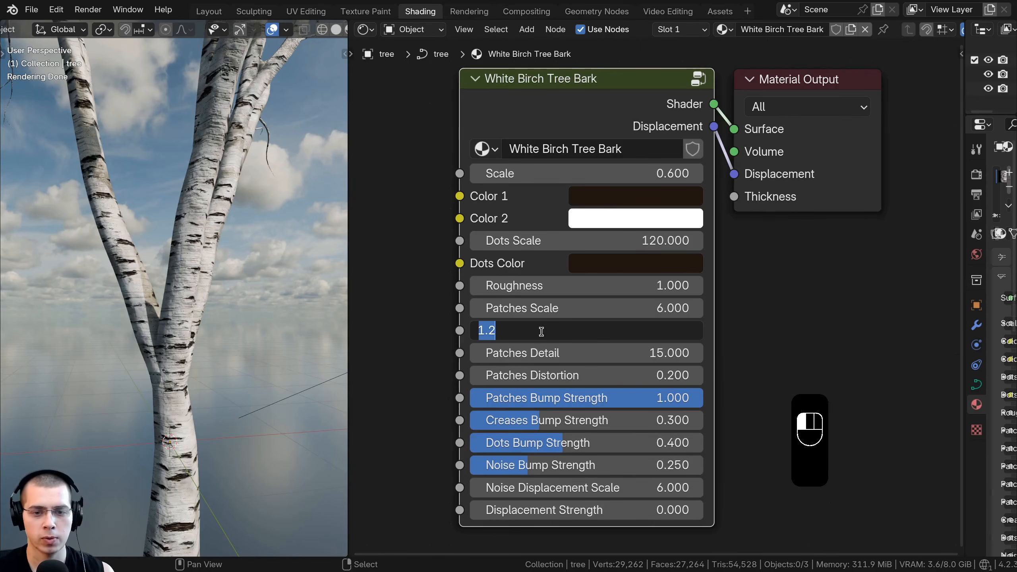
key(Return)
scroll(220, 259, down, 5)
middle_drag(212, 252, 233, 229)
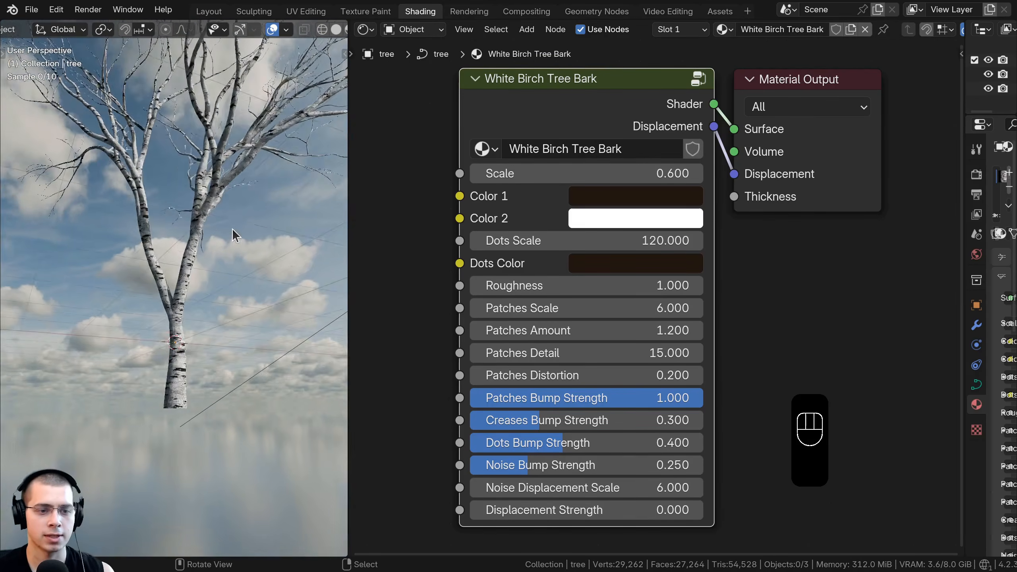
Examine the birch bark up close around the trunk fork alongside the bark node's patch settings.
scroll(232, 229, up, 5)
middle_drag(553, 327, 567, 306)
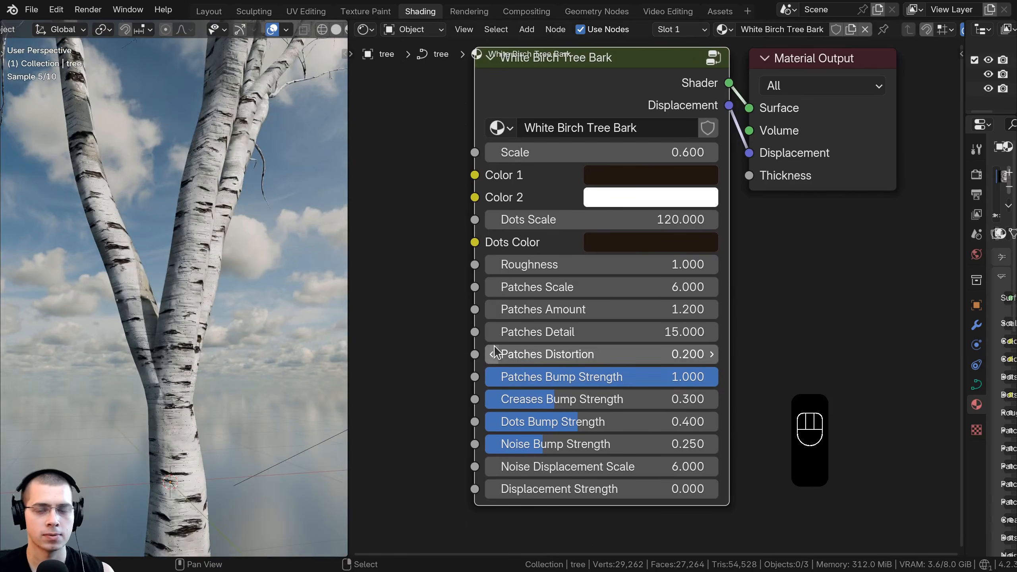
middle_drag(329, 350, 259, 373)
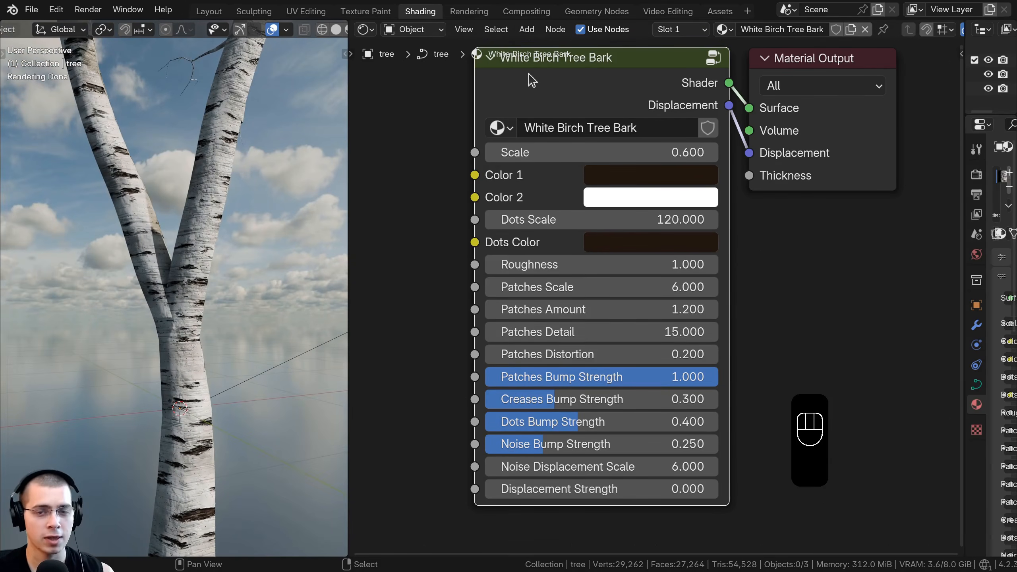
drag(533, 306, 532, 304)
scroll(187, 292, up, 5)
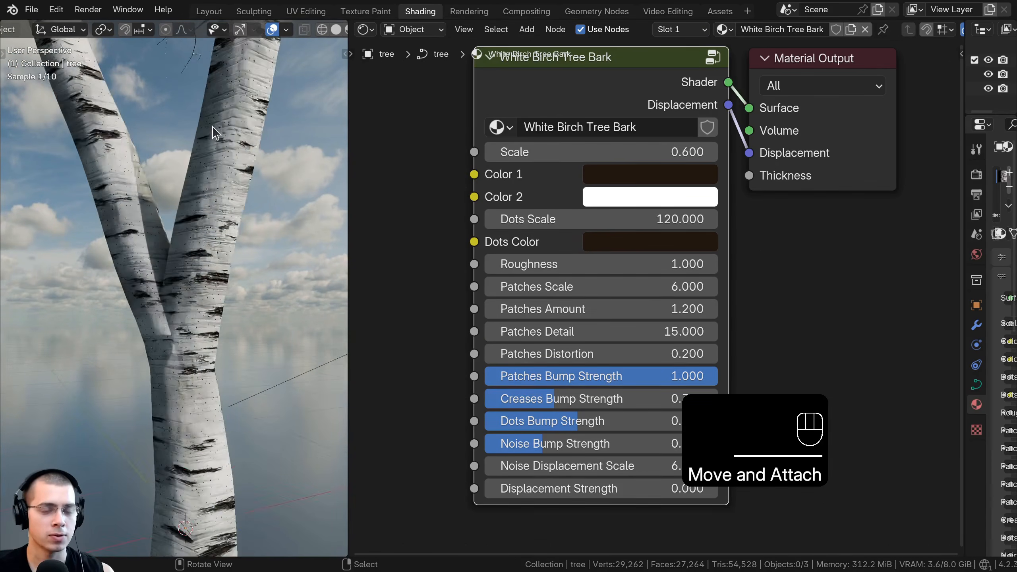
middle_drag(573, 397, 566, 307)
scroll(567, 307, up, 1)
drag(569, 307, 472, 363)
right_click(630, 315)
right_click(550, 333)
right_click(473, 363)
middle_drag(473, 363, 465, 413)
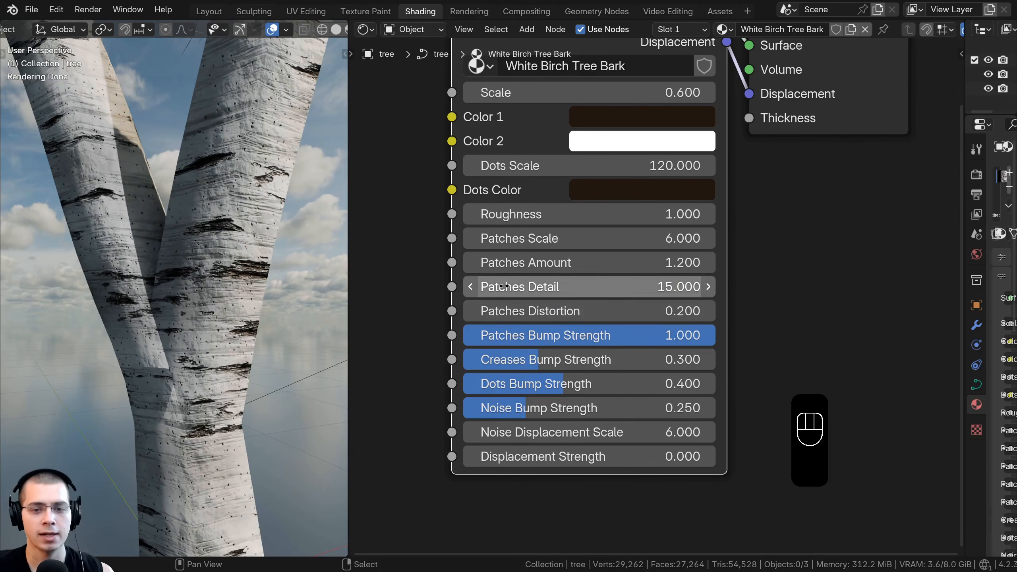
Set the White Birch Tree Bark node's Patches Detail to 6 and check the bark around the trunk fork.
shift+drag(491, 287, 464, 288)
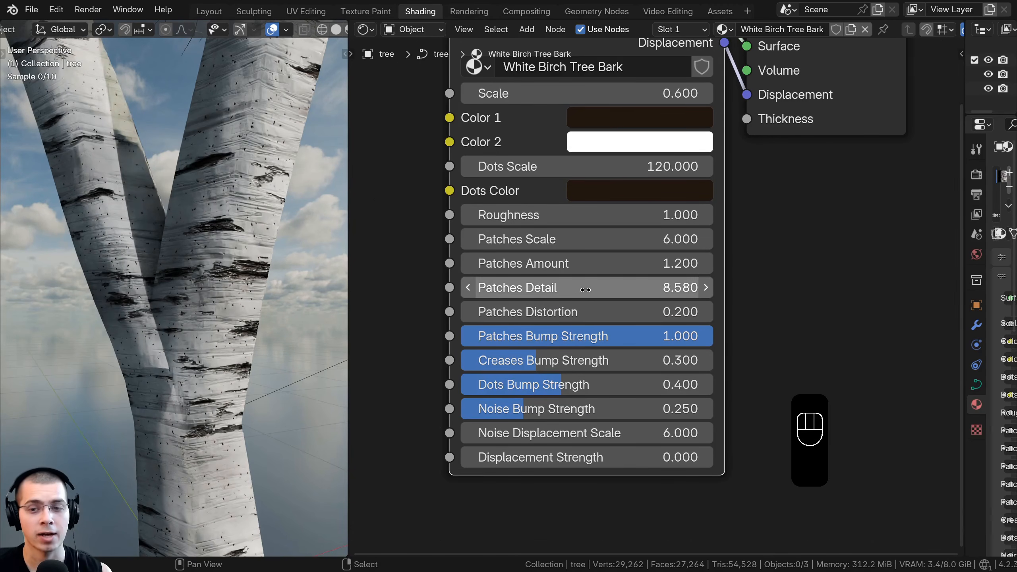
click(681, 288)
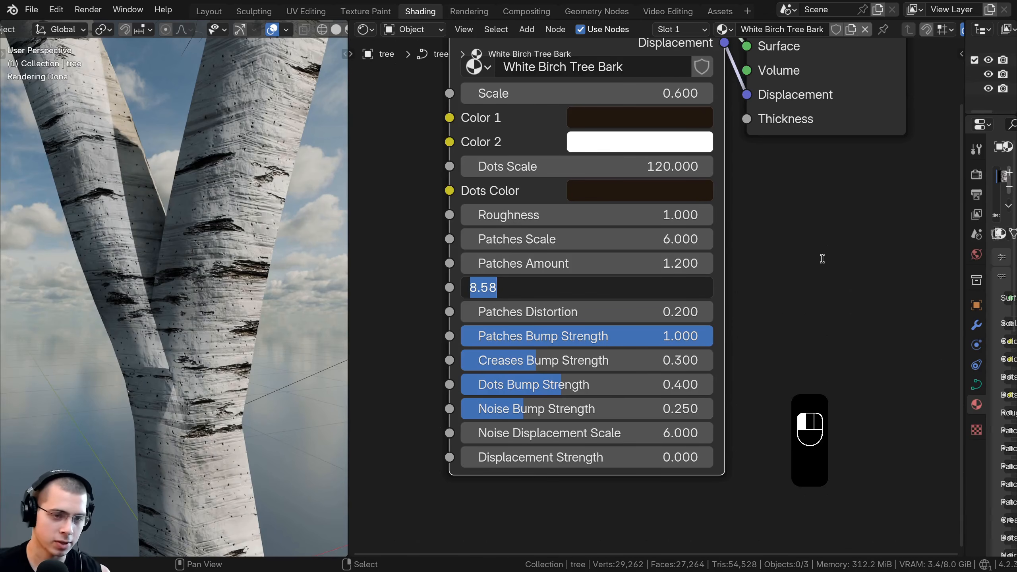
text(6)
key(Return)
middle_drag(261, 222, 251, 256)
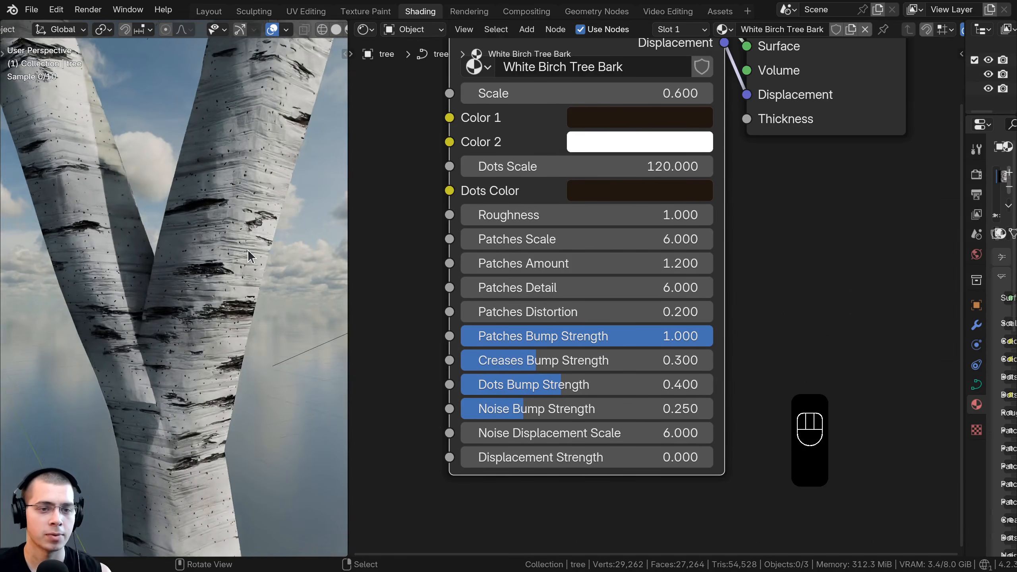
scroll(249, 256, up, 3)
scroll(237, 256, down, 3)
Examine the Detail values of the noise textures inside the White Birch Tree Bark node group, and leave the group.
key(Home)
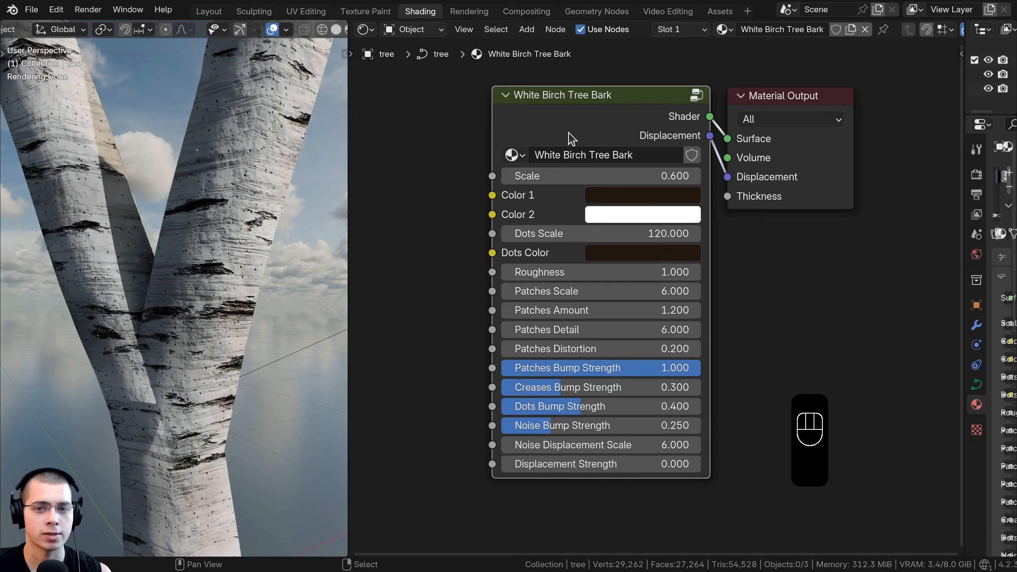
click(565, 120)
key(Tab)
scroll(559, 118, down, 6)
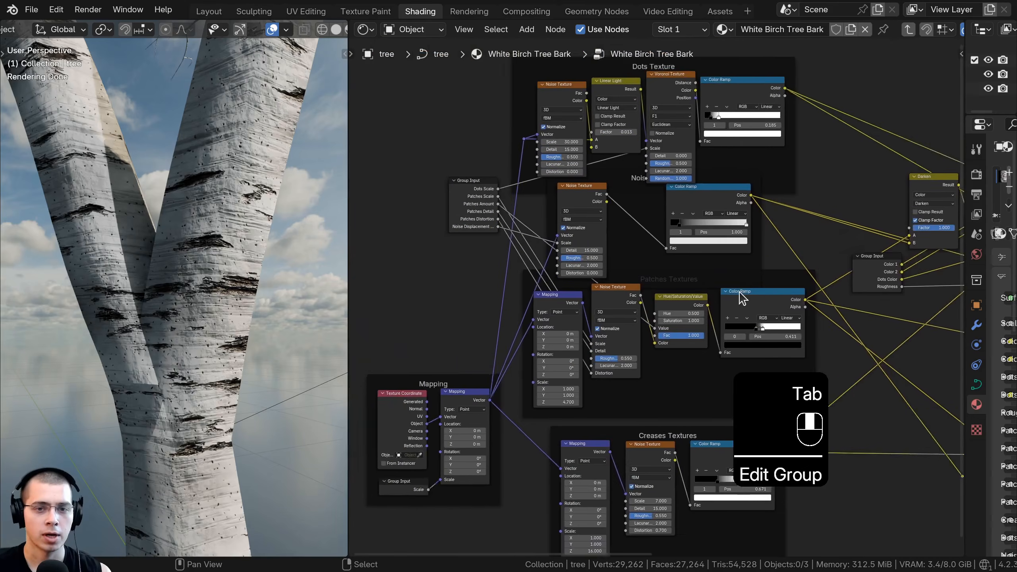
scroll(590, 252, up, 7)
middle_drag(590, 266, 593, 295)
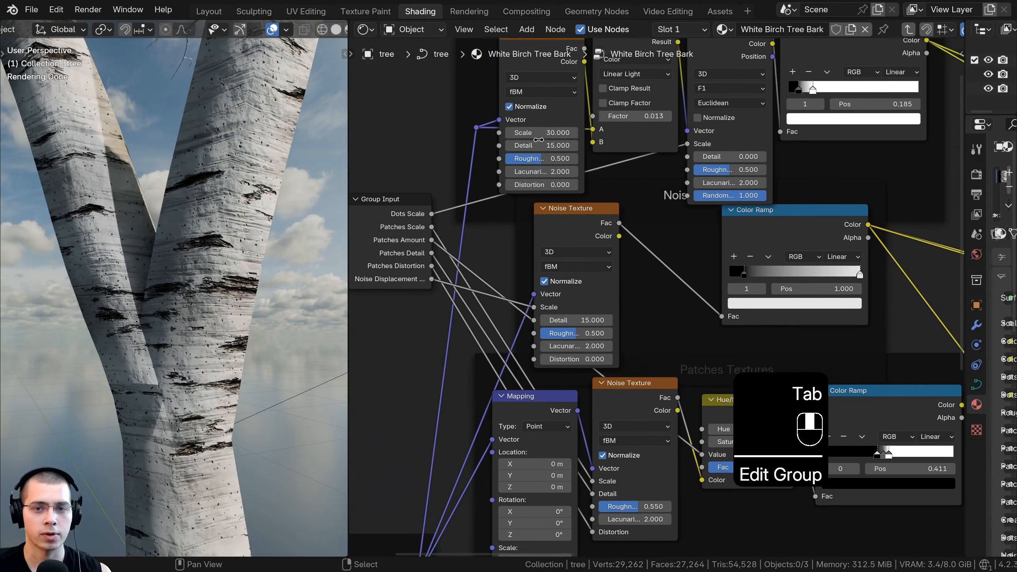
drag(536, 150, 519, 150)
middle_drag(590, 342, 577, 224)
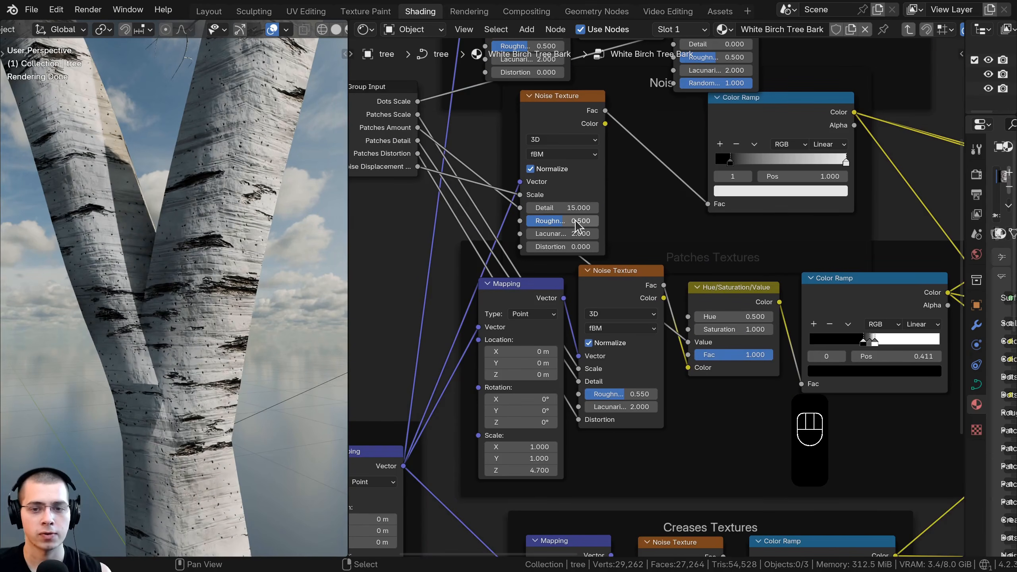
mouse_move(569, 209)
mouse_down()
mouse_move(509, 208)
mouse_move(577, 217)
mouse_move(509, 217)
mouse_move(579, 216)
mouse_up()
scroll(581, 208, up, 2)
key(Tab)
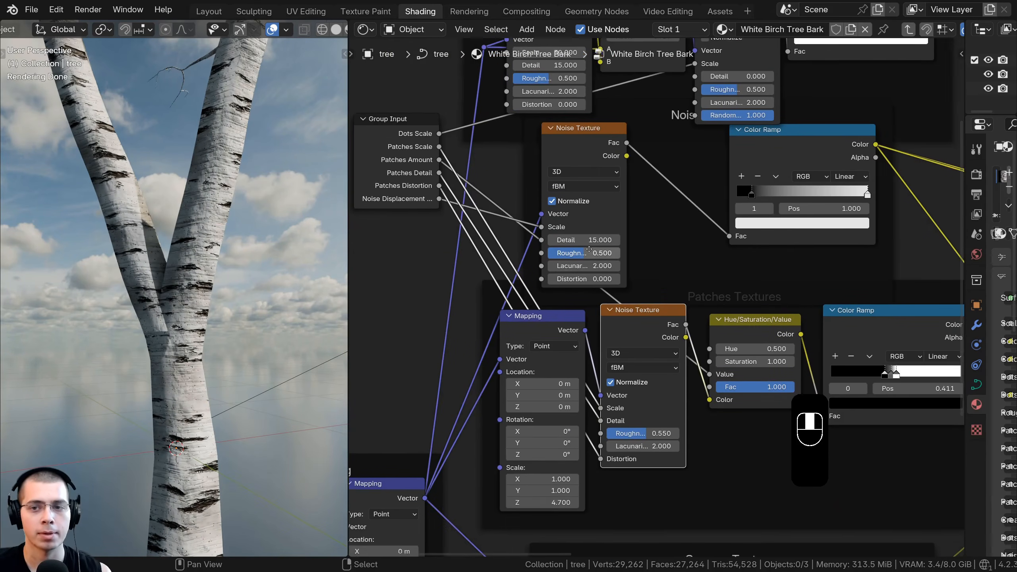
Deselect the nodes and examine the finished bark on the whole tree and on its lower trunk.
middle_drag(586, 194, 579, 177)
scroll(595, 223, up, 4)
middle_drag(595, 223, 609, 257)
key(a)
scroll(249, 263, down, 7)
mouse_move(241, 263)
middle_down()
mouse_move(307, 263)
mouse_move(226, 258)
middle_up()
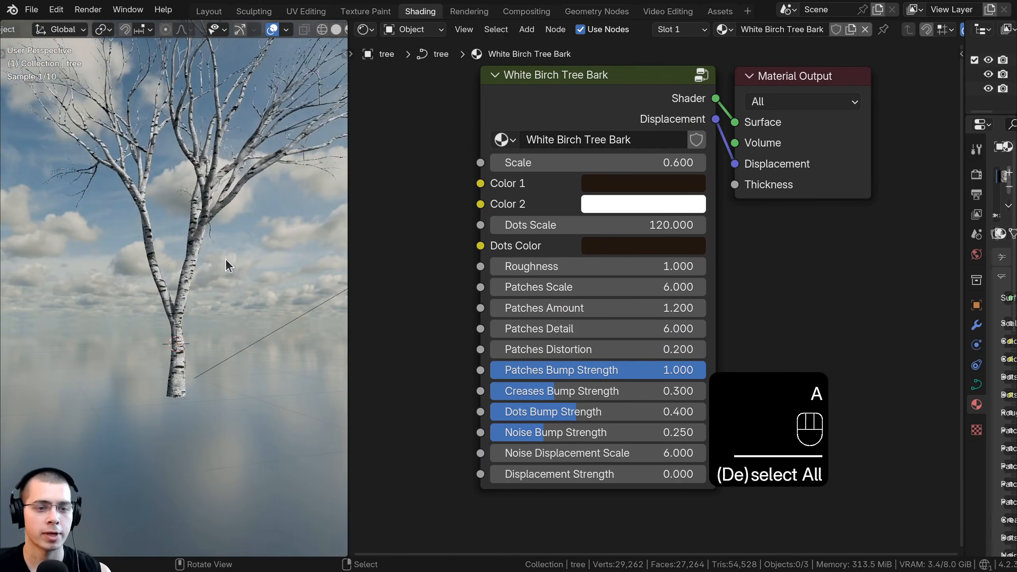
scroll(219, 320, down, 2)
scroll(207, 373, up, 5)
shift+middle_drag(214, 359, 205, 322)
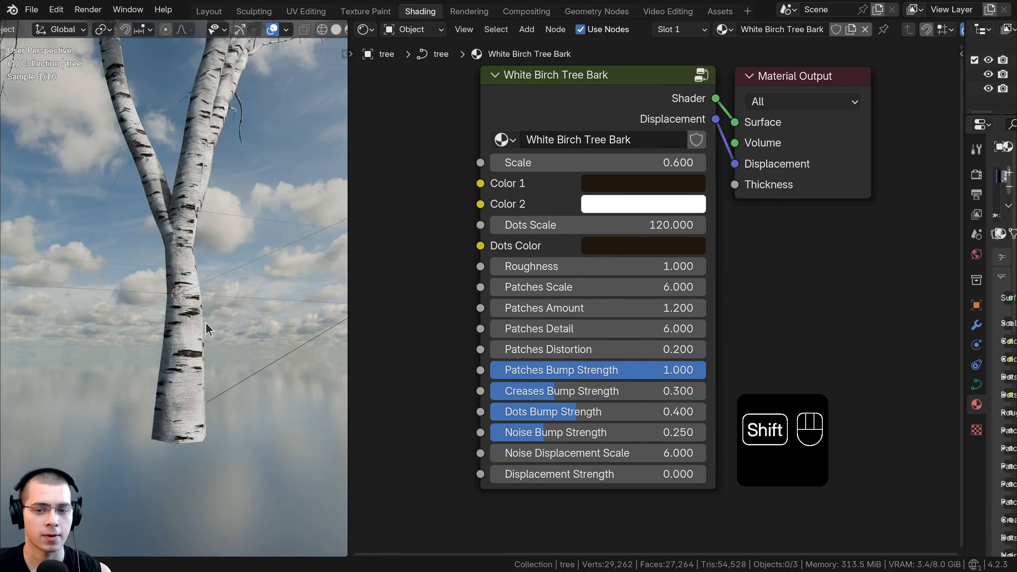
scroll(272, 230, down, 4)
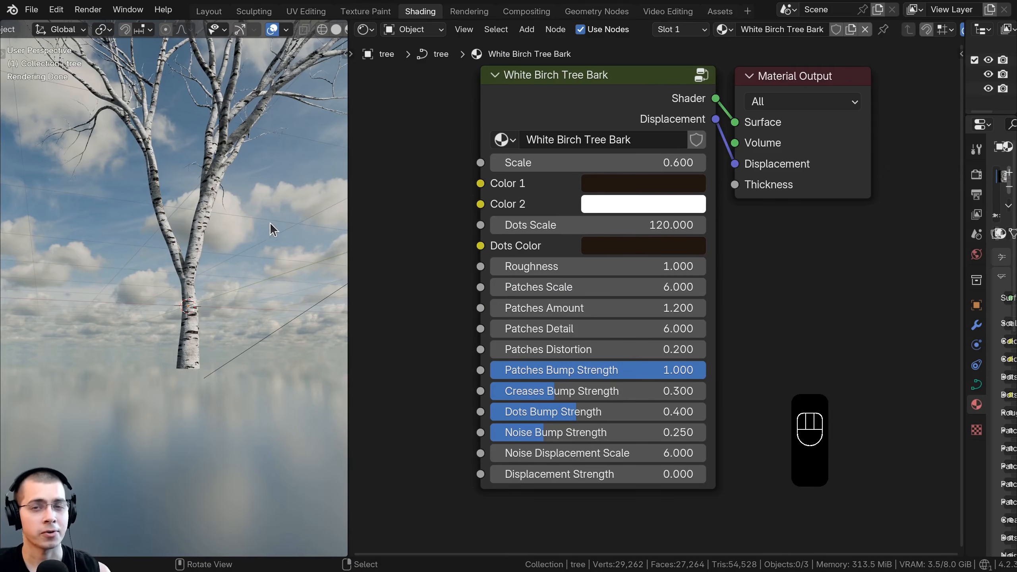
Switch to the Layout workspace with solid shading and bring the full trunk and branches into view.
click(202, 12)
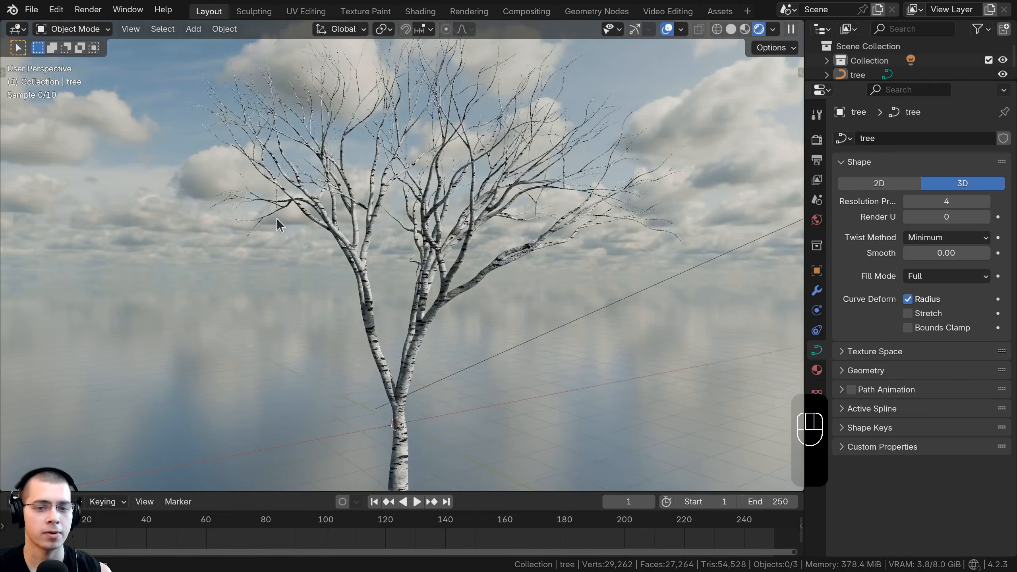
key(z)
click(381, 220)
mouse_move(372, 239)
middle_down()
mouse_move(331, 252)
mouse_move(347, 309)
middle_up()
shift+middle_drag(347, 309, 340, 253)
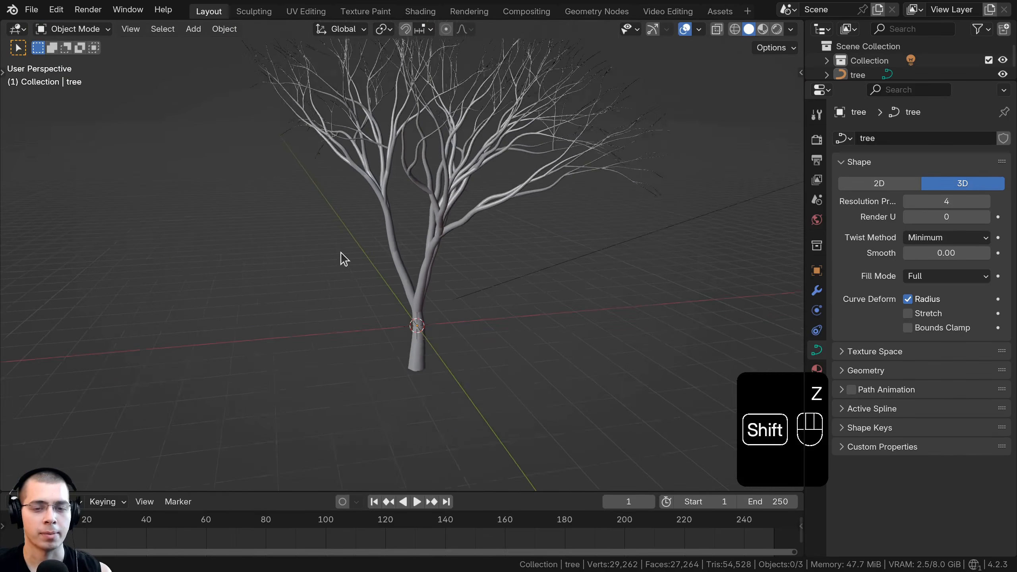
scroll(341, 255, down, 1)
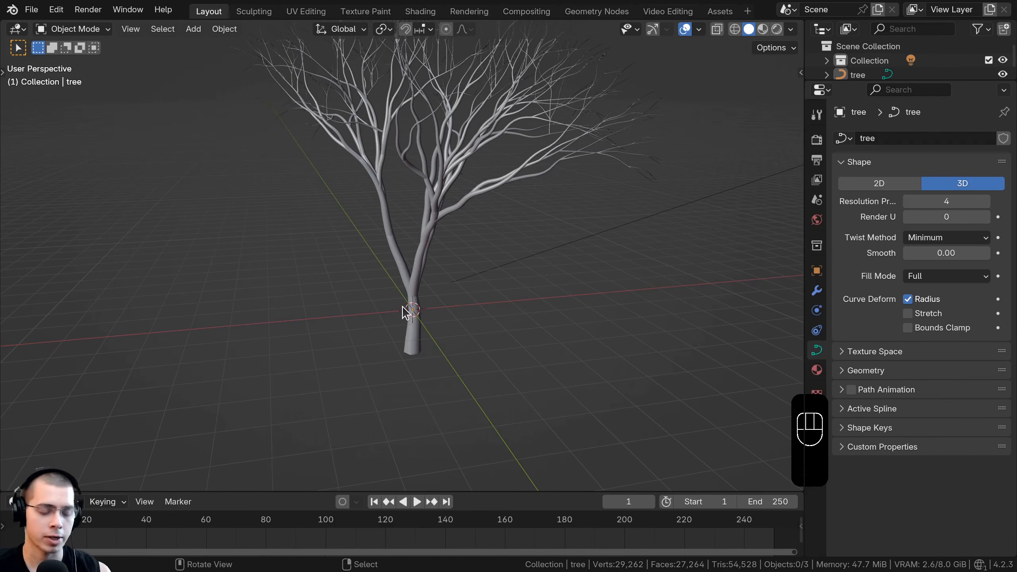
Import LeafSet007_2K-JPG_Color.jpg from the LeafSet007_2K-JPG texture folder as an image mesh plane.
key(shift+a)
mouse_move(548, 279)
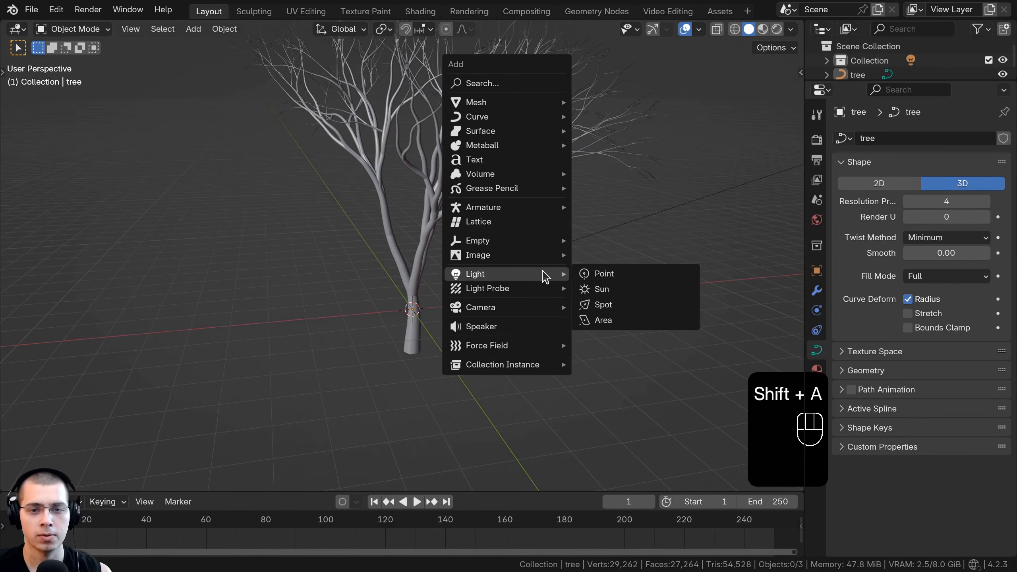
mouse_move(527, 260)
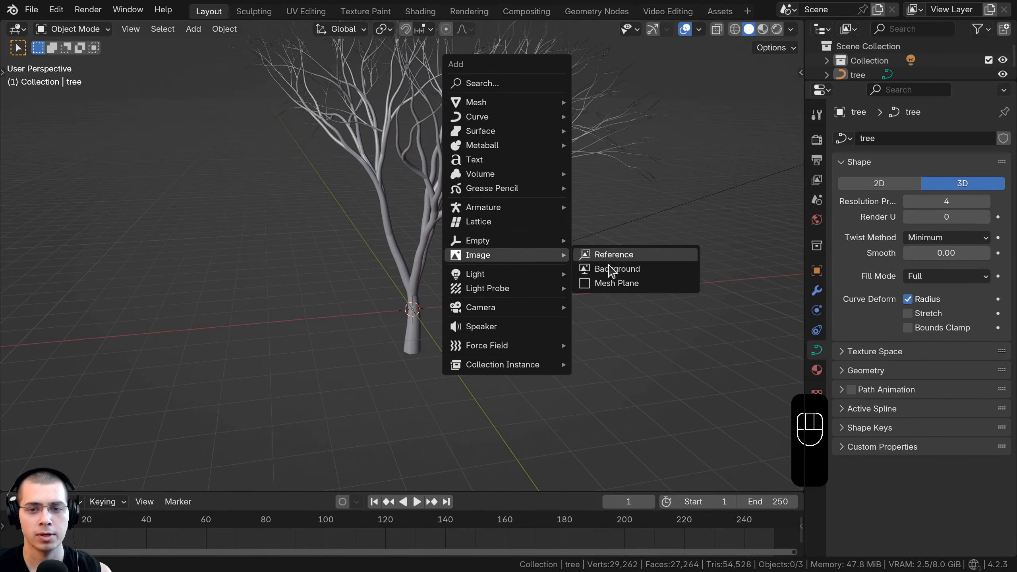
click(625, 284)
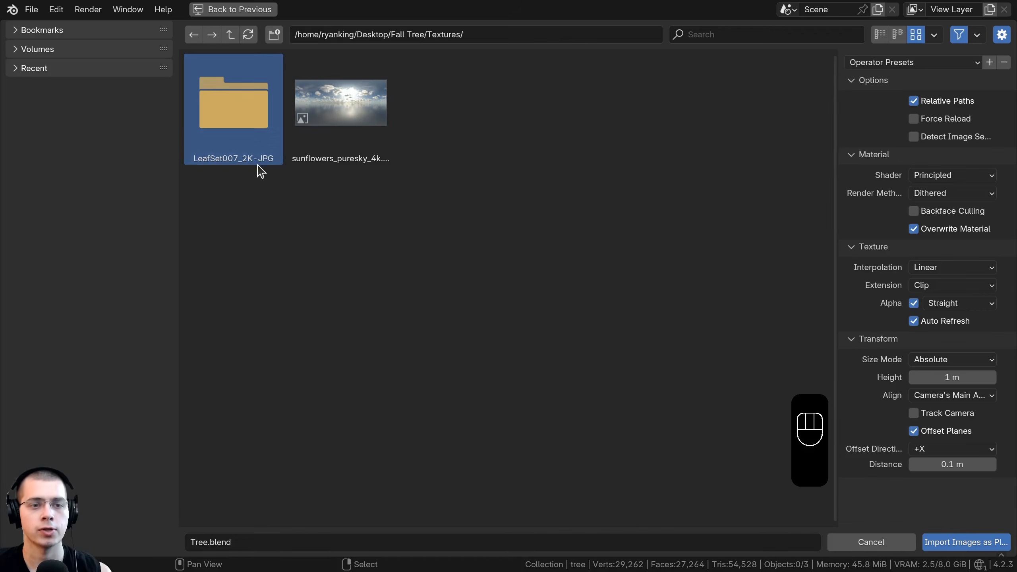
double_click(245, 106)
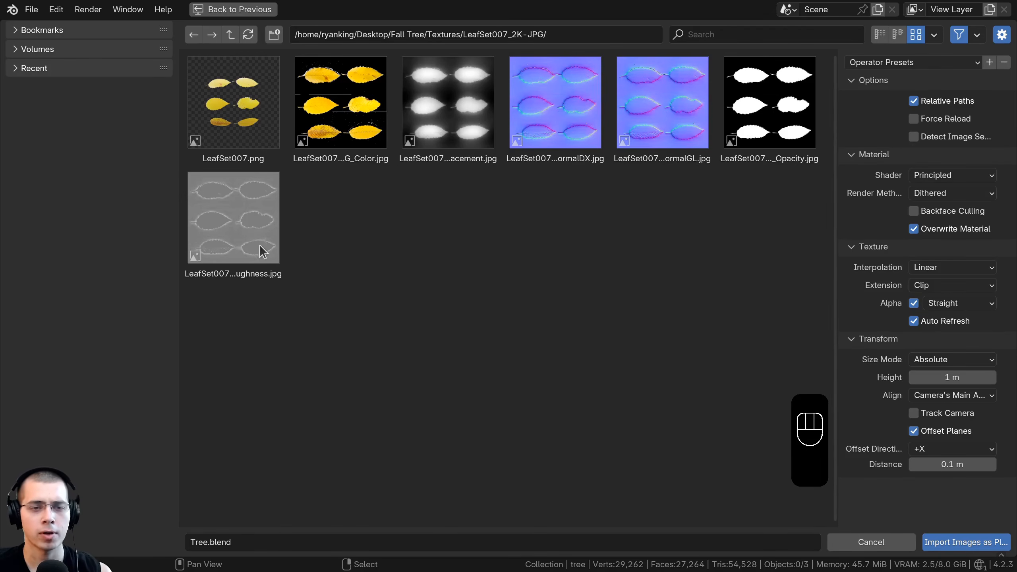
click(337, 117)
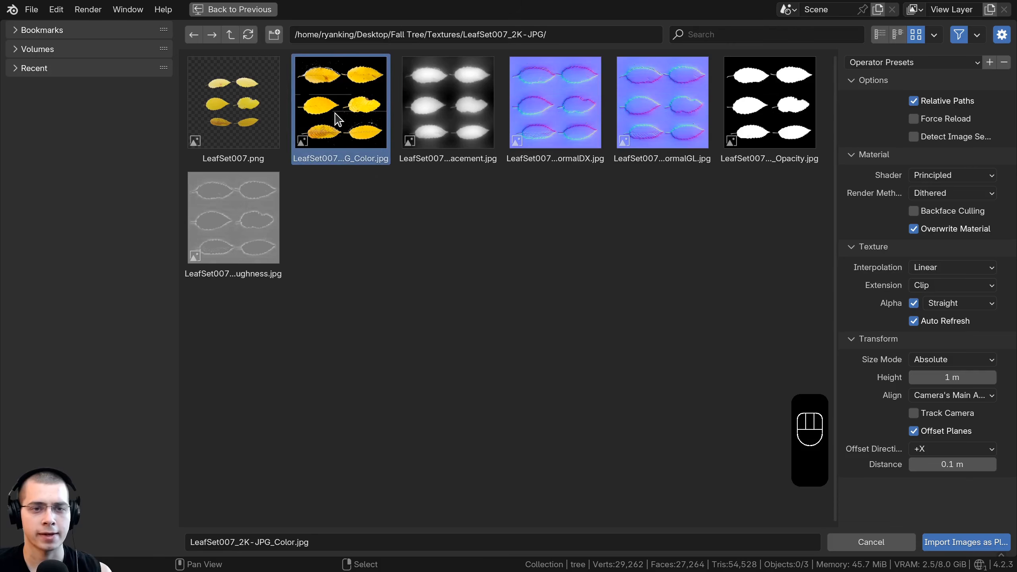
click(985, 543)
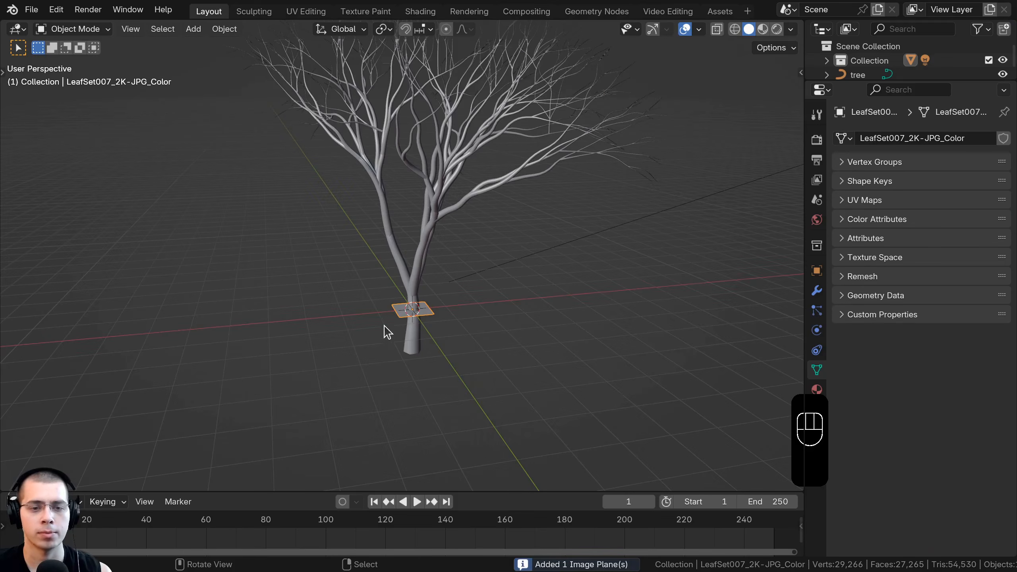
Move the leaf image plane about 3 m along the negative X axis, away from the trunk.
scroll(391, 341, up, 6)
scroll(403, 337, up, 2)
key(g)
key(x)
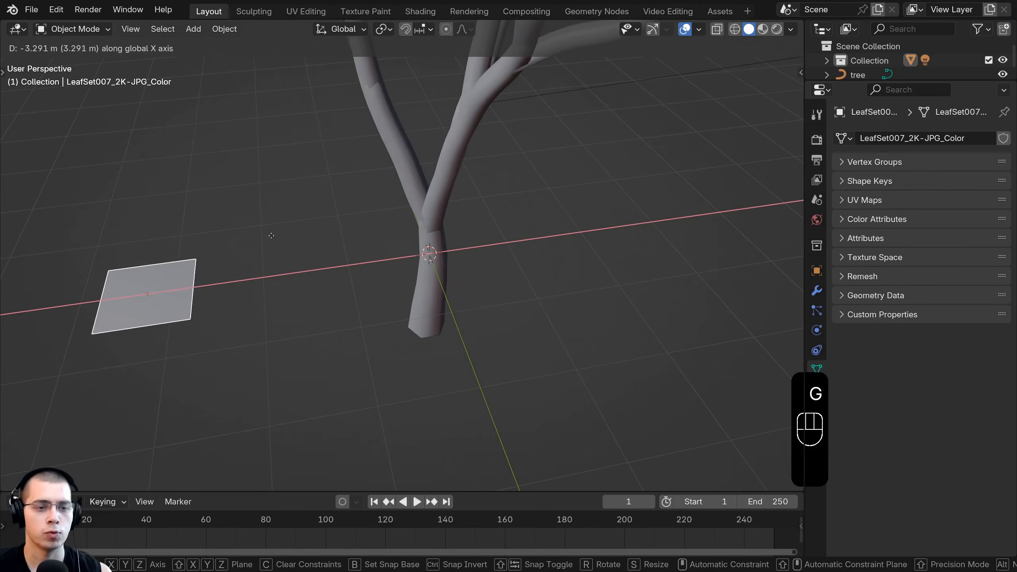
click(308, 321)
Show the scene in rendered shading and frame the leaf image plane.
mouse_move(320, 321)
shift+middle_down()
mouse_move(433, 316)
mouse_move(434, 328)
shift+middle_up()
key(z)
click(441, 256)
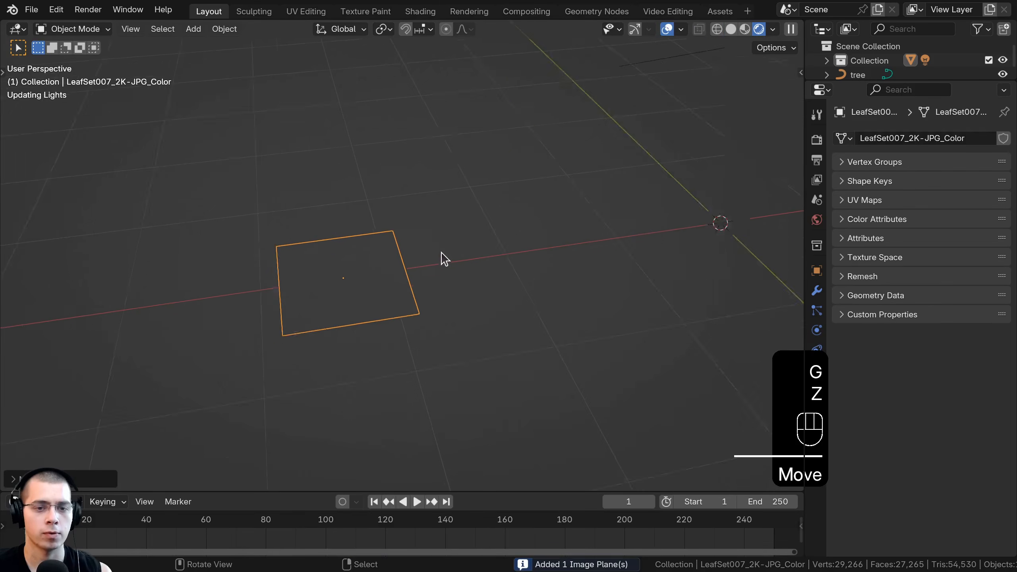
key(KP_Decimal)
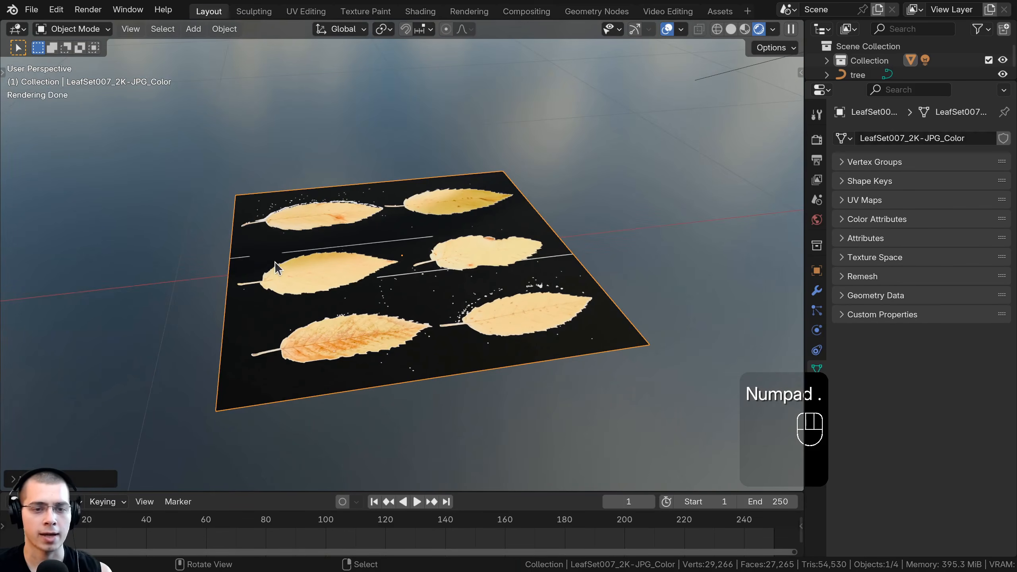
middle_drag(351, 247, 355, 251)
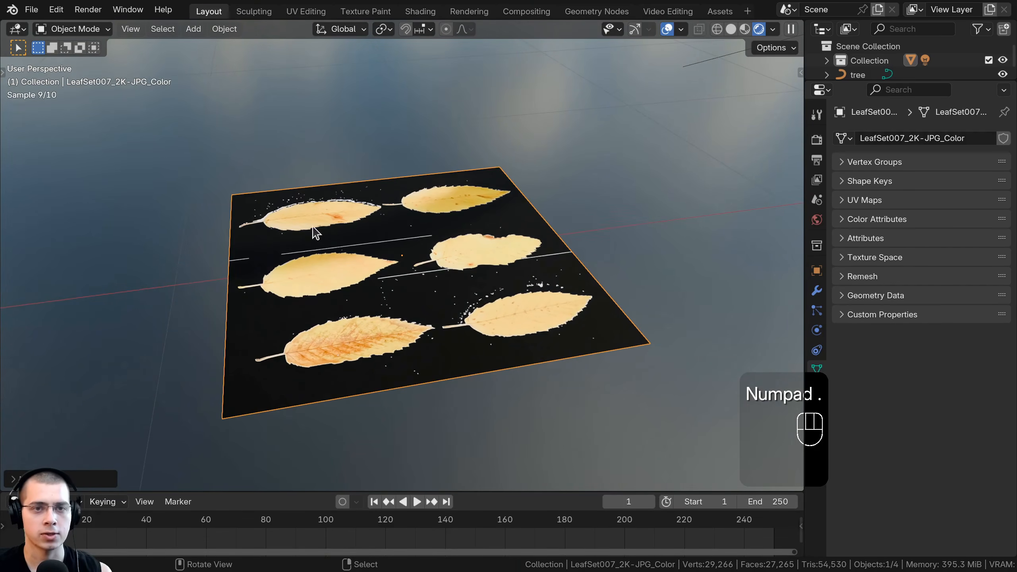
Show the leaf plane's material nodes in the Shading workspace and frame the plane in the 3D view.
click(420, 11)
middle_drag(202, 322, 176, 398)
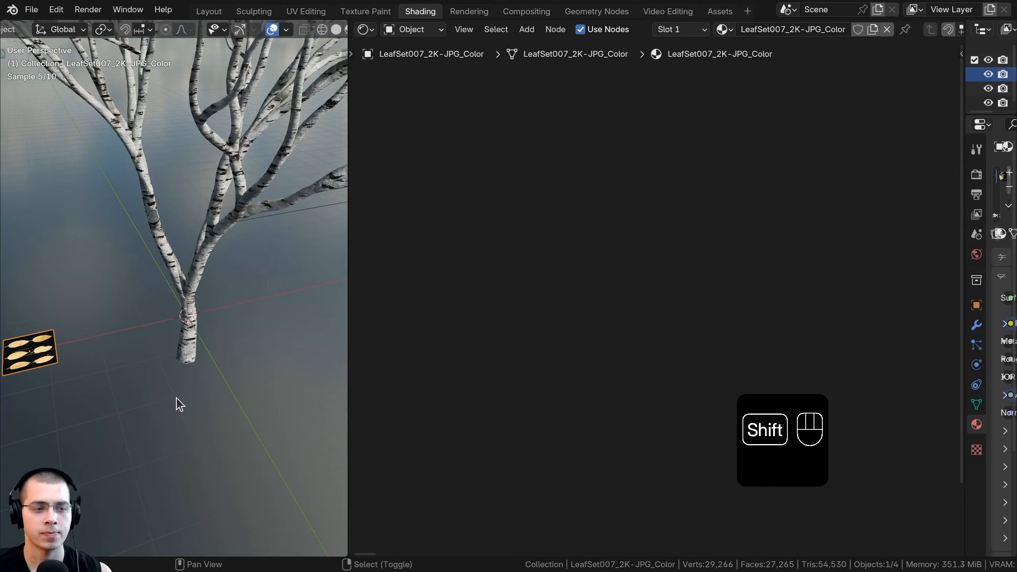
key(KP_Decimal)
scroll(673, 265, down, 5)
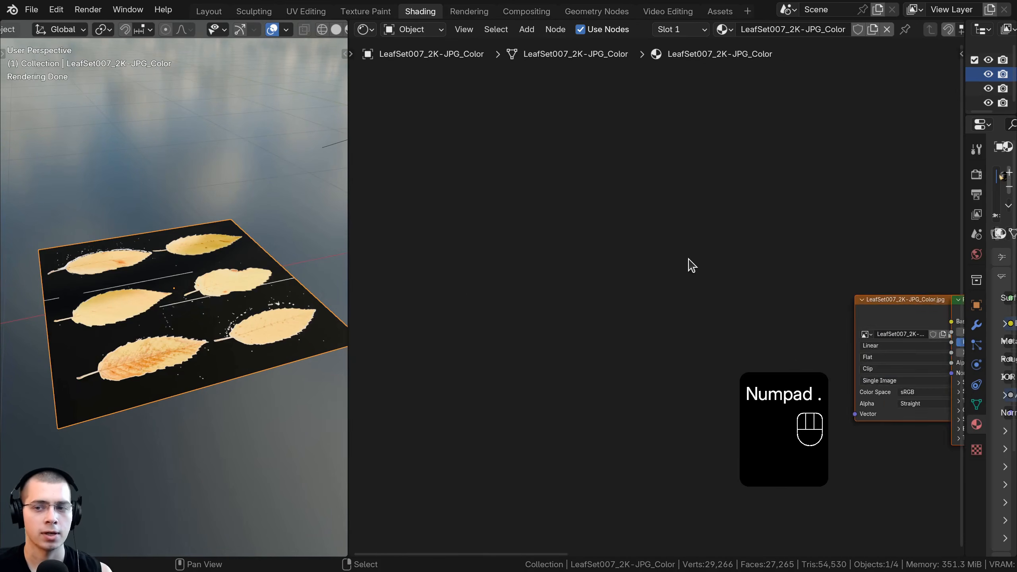
scroll(640, 318, up, 4)
middle_drag(875, 316, 611, 281)
scroll(641, 318, down, 2)
middle_drag(170, 255, 240, 299)
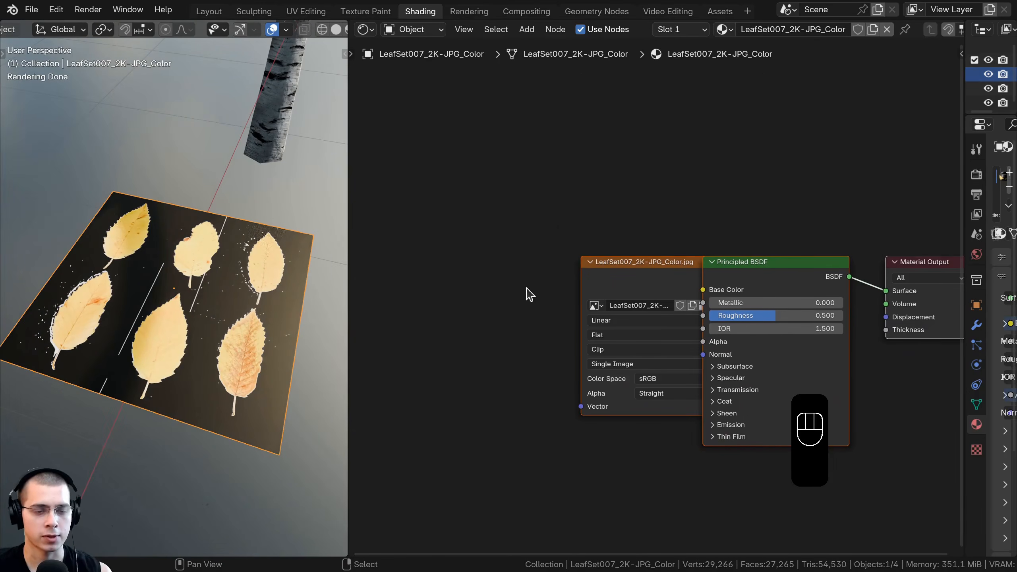
Move the leaf color image texture node away from the Principled BSDF so the two no longer overlap.
middle_drag(527, 292, 502, 248)
middle_drag(208, 298, 236, 290)
click(598, 234)
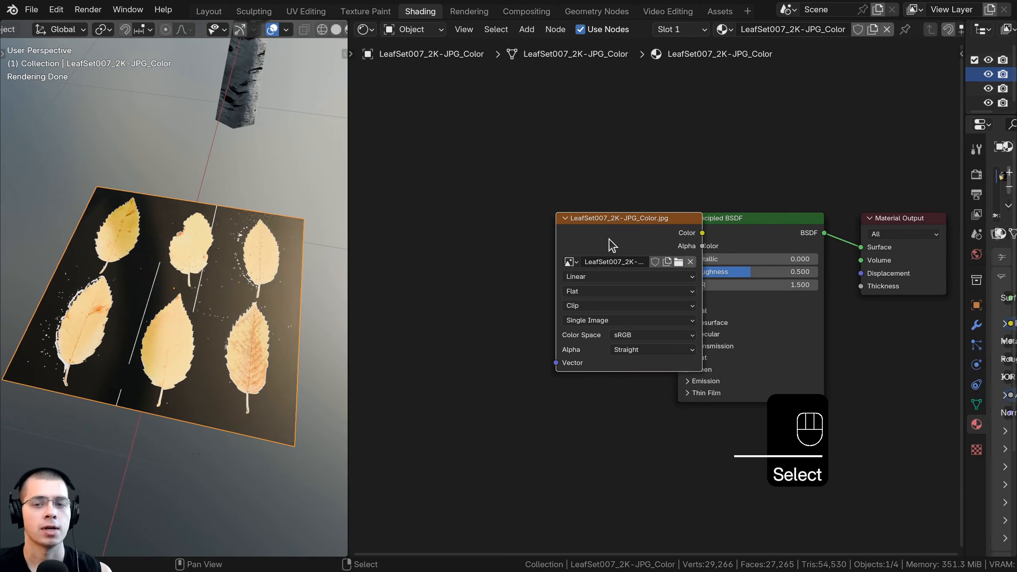
drag(609, 244, 558, 244)
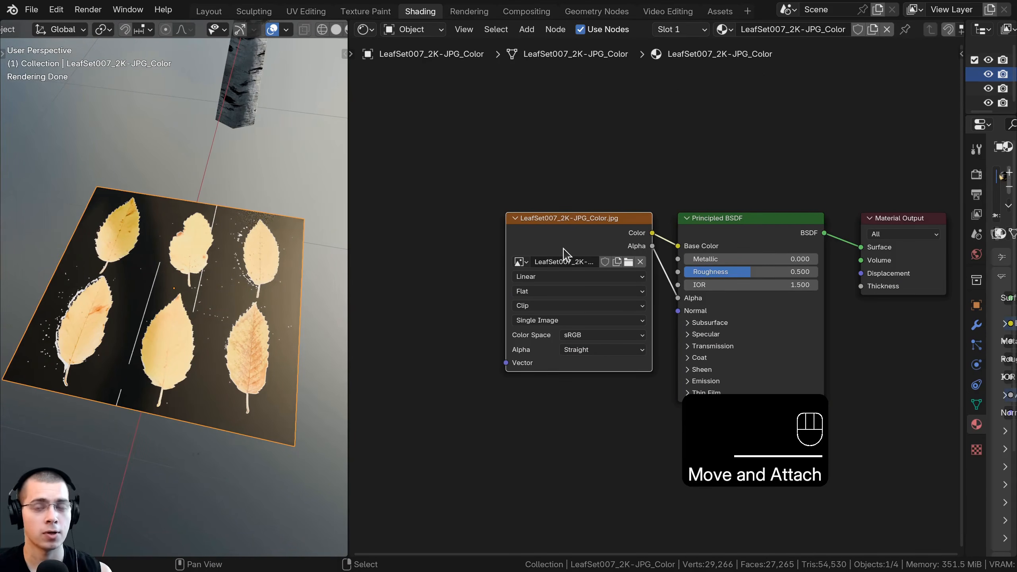
Search the add-on preferences for "node" and check that Node Wrangler is enabled.
click(55, 10)
click(101, 192)
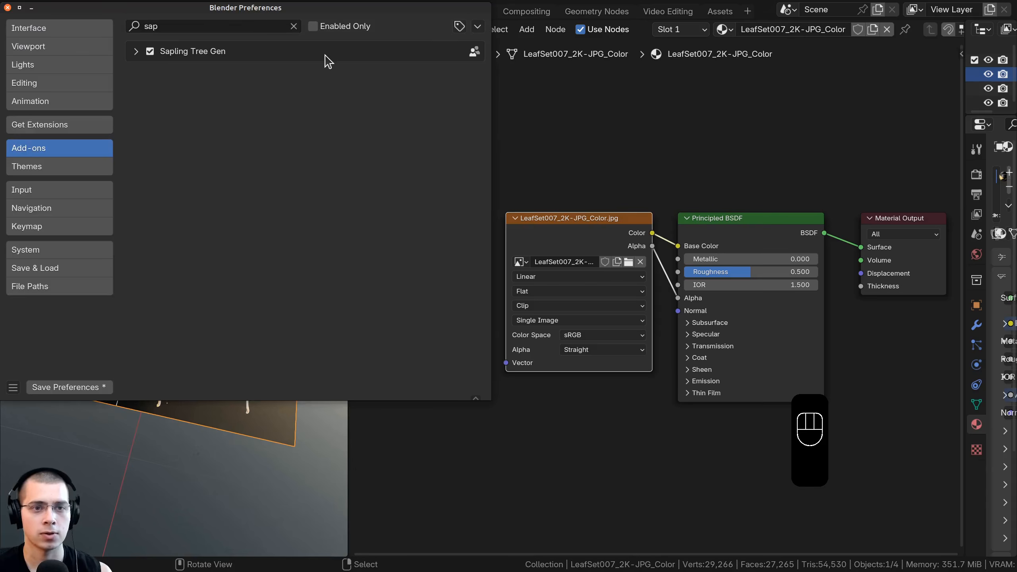
drag(304, 19, 390, 57)
click(268, 74)
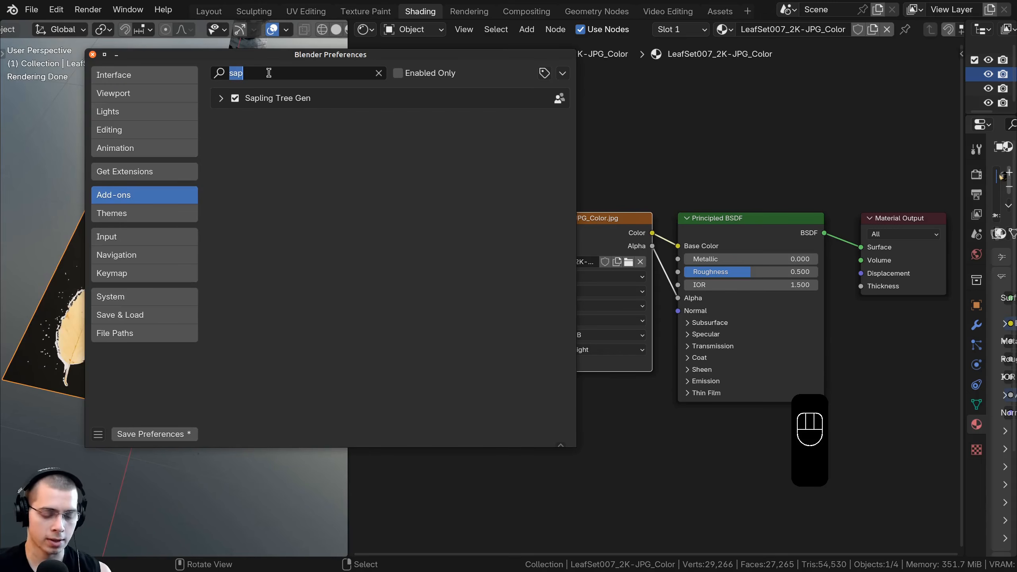
text(node)
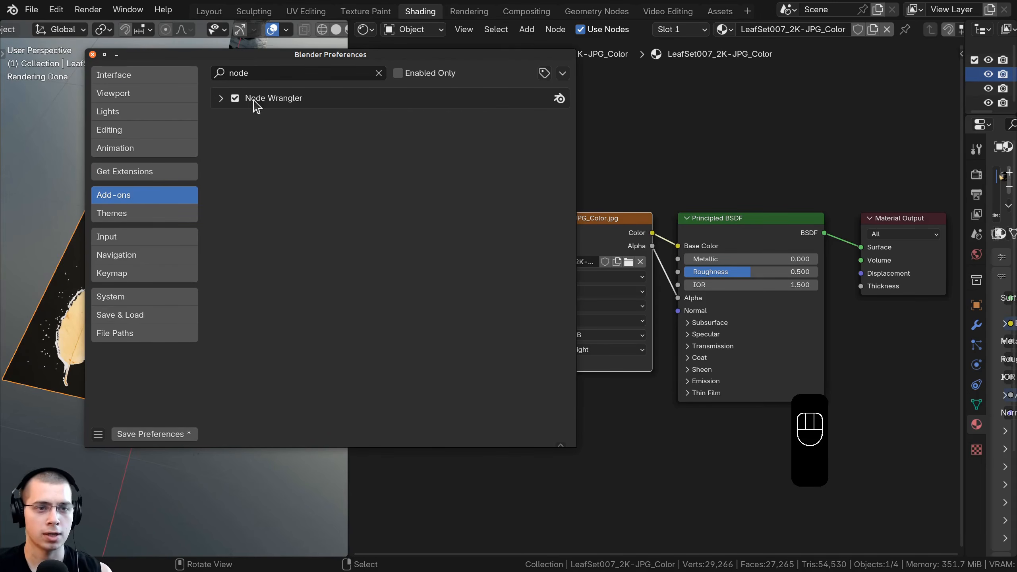
click(93, 55)
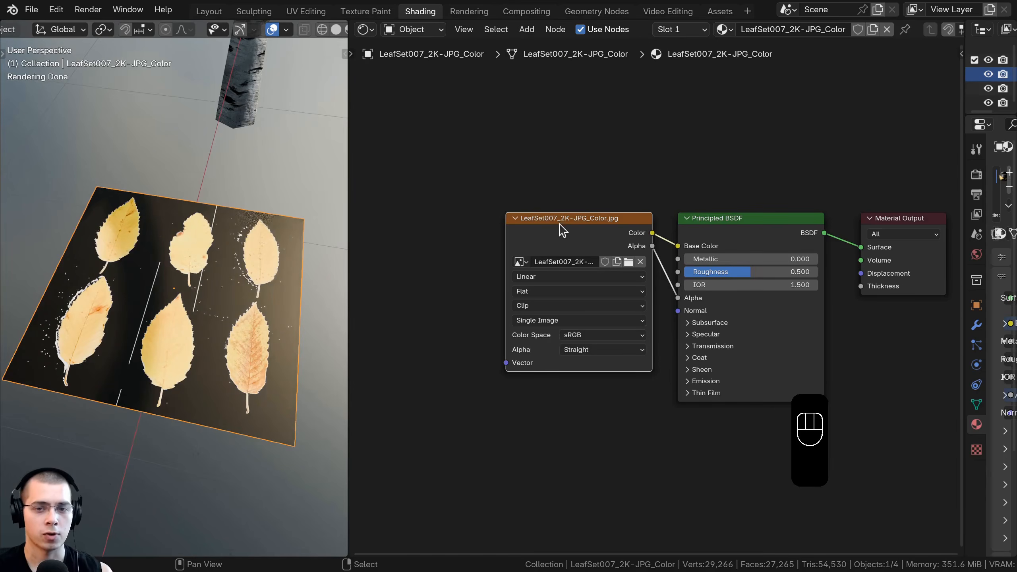
Replace the leaf color image node with a Node Wrangler Principled Texture Setup using the LeafSet007 Color, NormalGL, Opacity and Roughness maps.
drag(575, 237, 559, 237)
key(x)
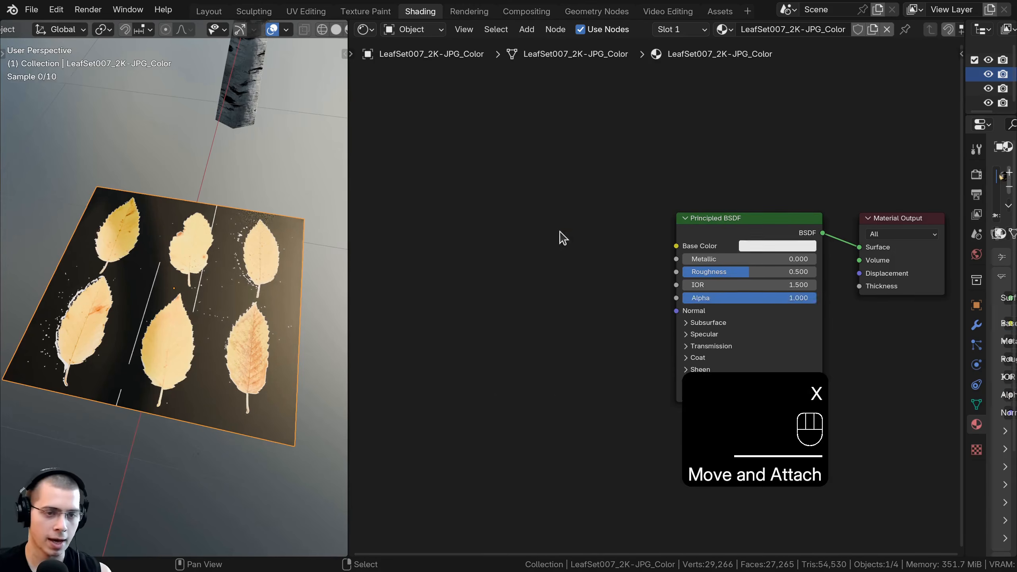
click(755, 232)
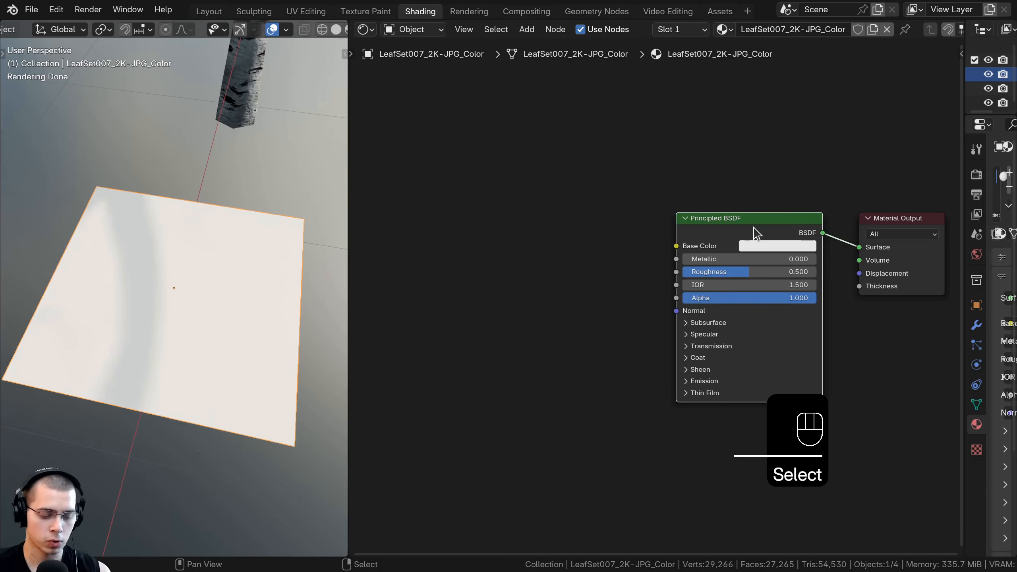
key(ctrl+shift+t)
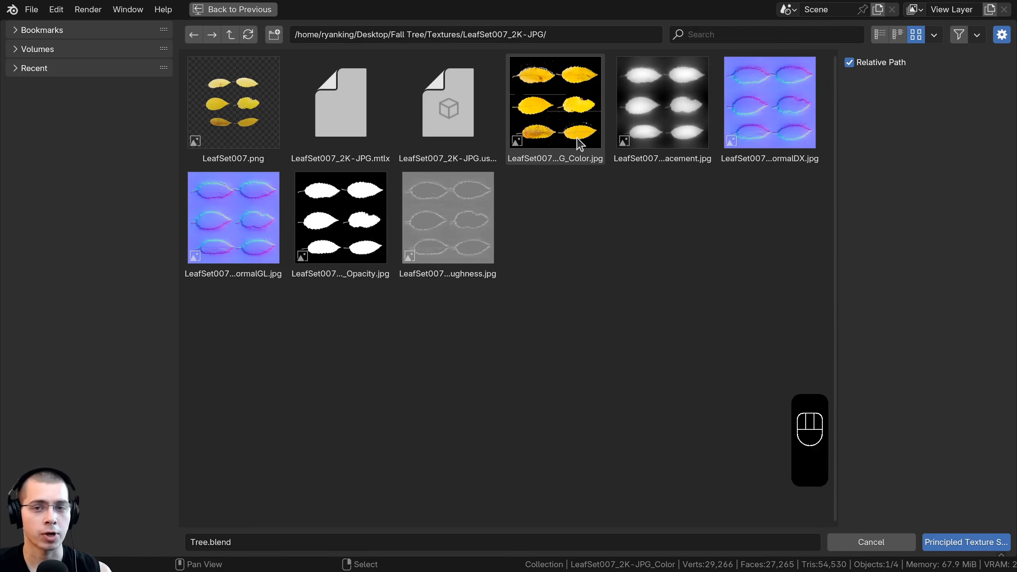
click(568, 122)
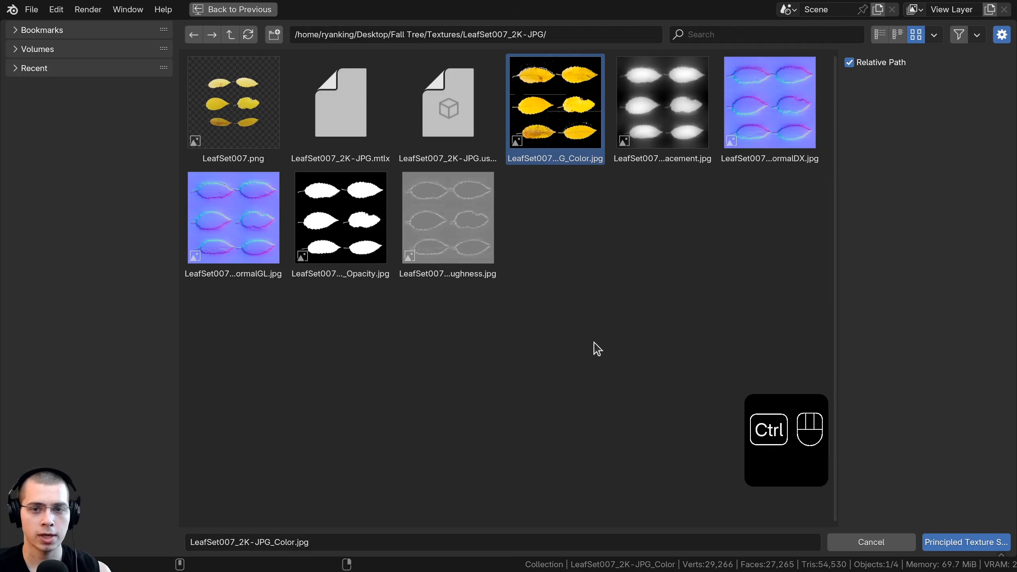
ctrl+click(240, 221)
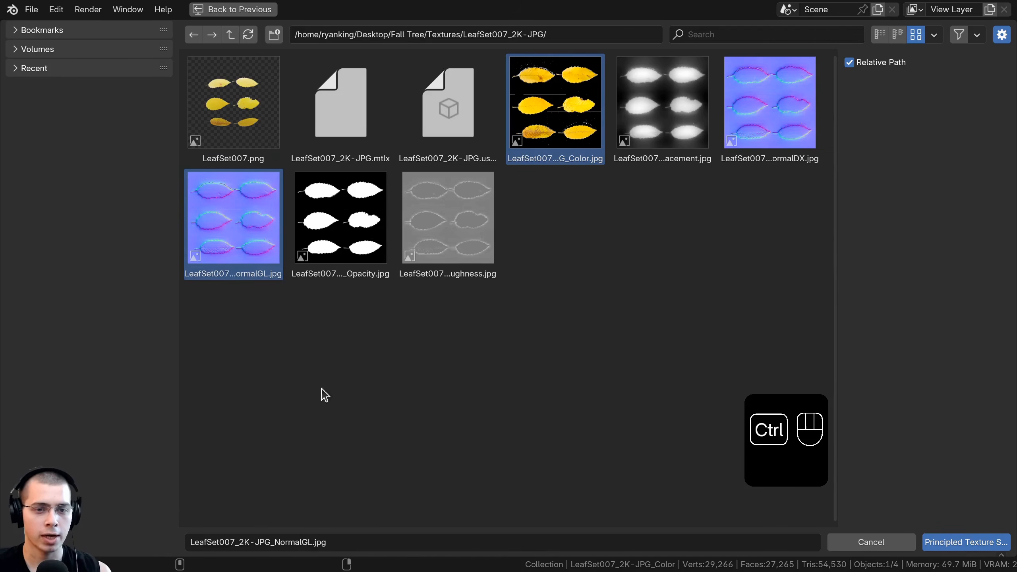
ctrl+click(339, 258)
ctrl+click(424, 250)
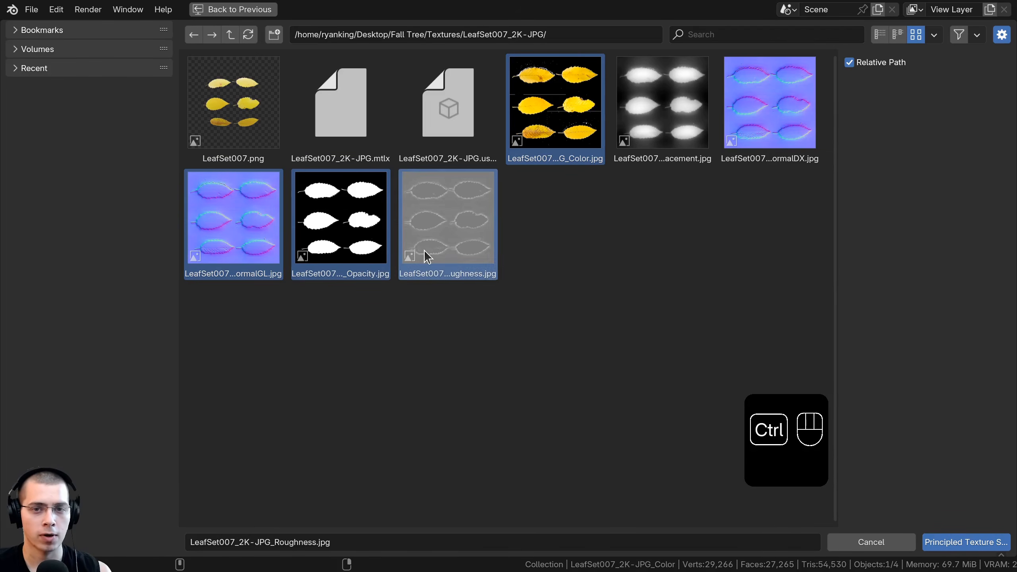
click(963, 544)
Examine the textured leaves on the plane up close, including their cut-out edges.
middle_drag(130, 359, 214, 305)
scroll(173, 344, up, 5)
scroll(215, 305, up, 3)
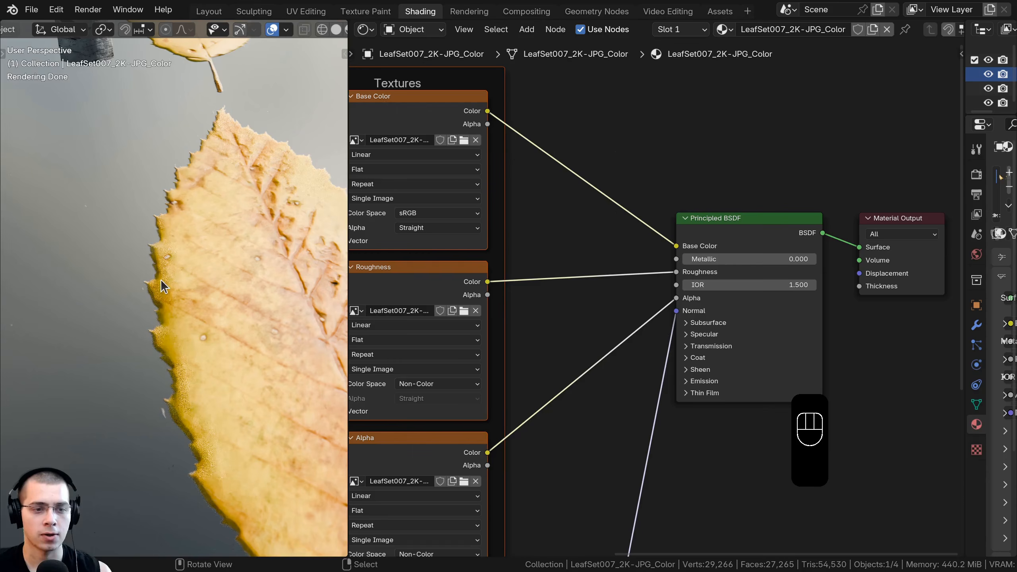
shift+middle_drag(263, 220, 114, 213)
scroll(155, 316, down, 7)
shift+middle_drag(156, 316, 214, 315)
scroll(216, 315, down, 6)
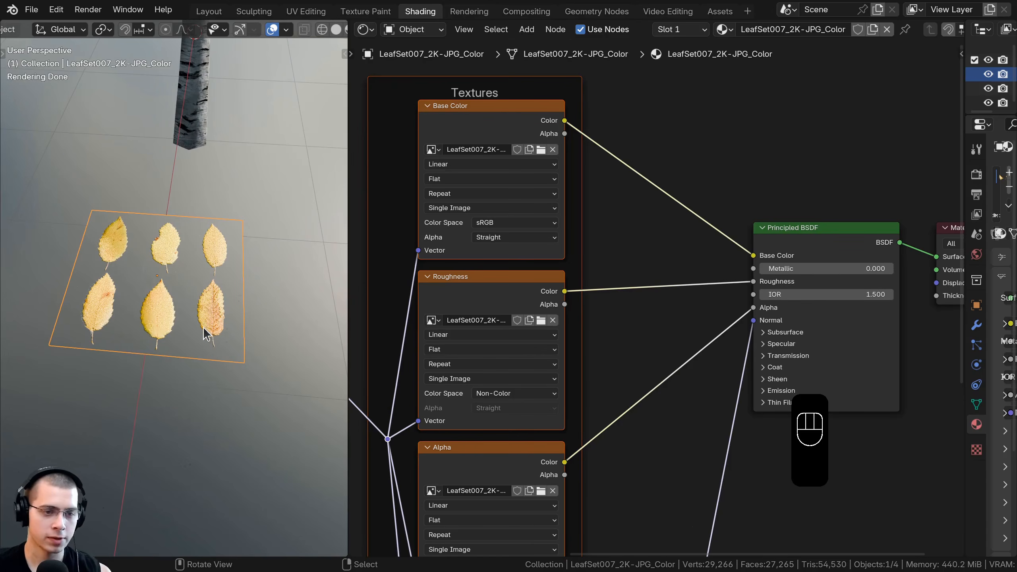
Rotate the leaf plane 90° around the global Z axis.
text(rz90)
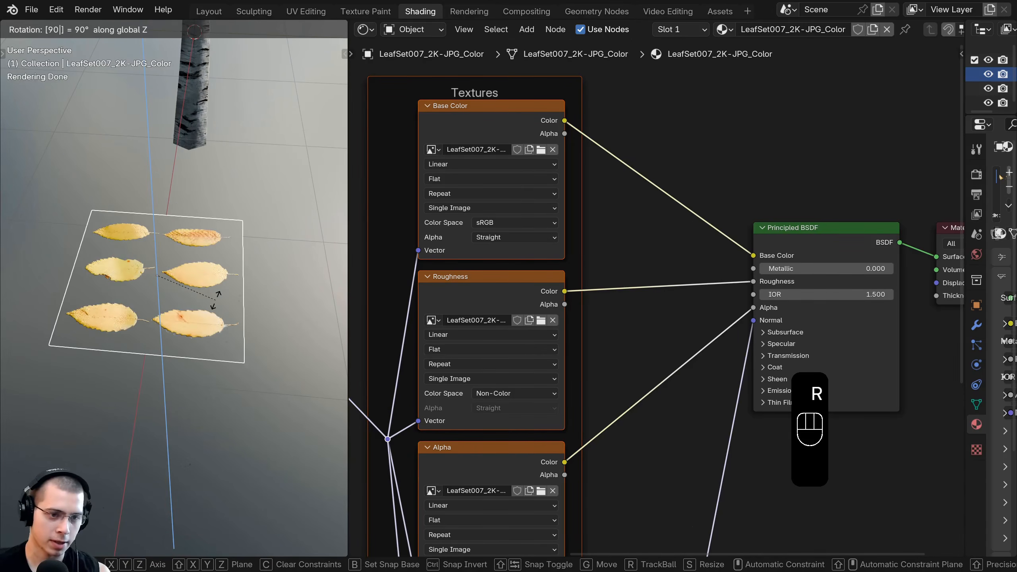
key(Return)
scroll(219, 301, down, 3)
middle_drag(218, 301, 142, 253)
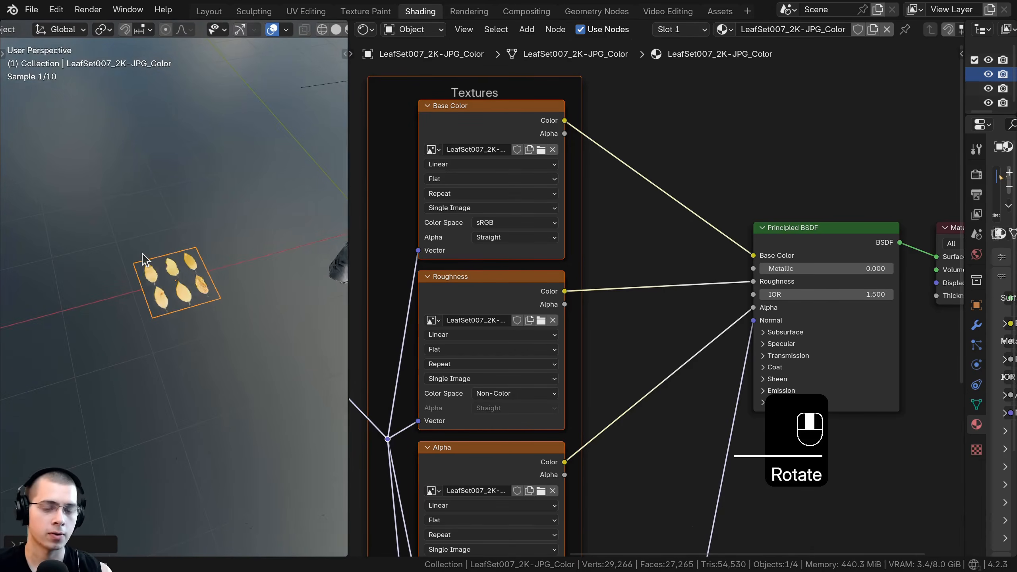
From the top view, move the leaf plane along the X axis, farther away from the tree's branches.
key(KP_1)
key(KP_7)
key(KP_7)
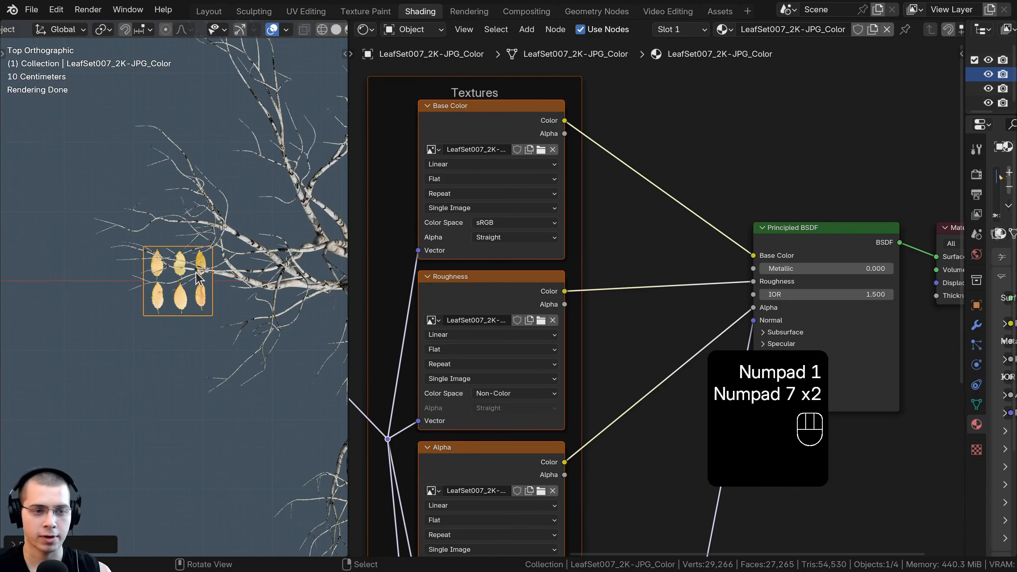
shift+middle_drag(195, 273, 318, 255)
key(g)
middle_click(289, 265)
click(148, 282)
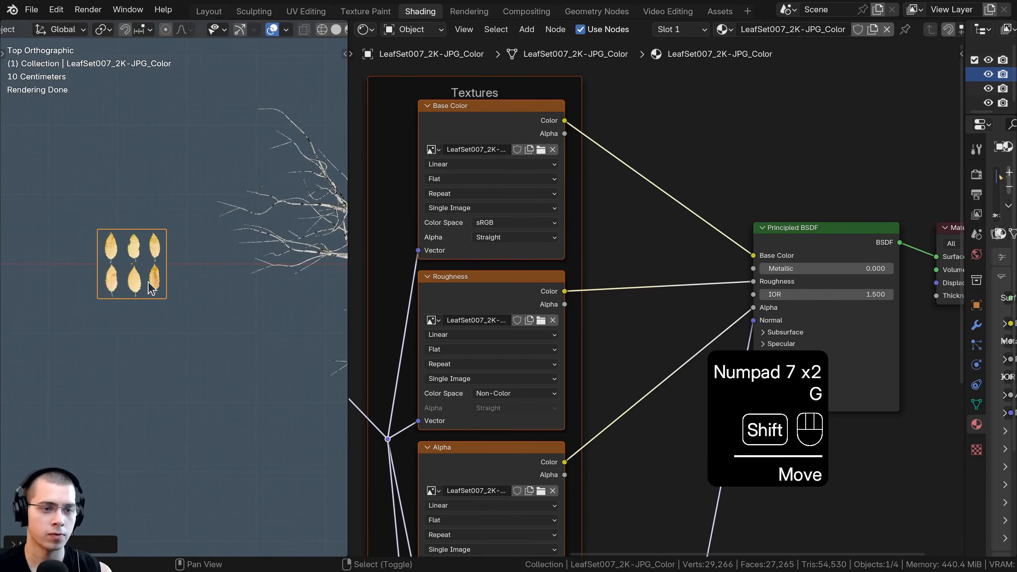
scroll(165, 223, up, 6)
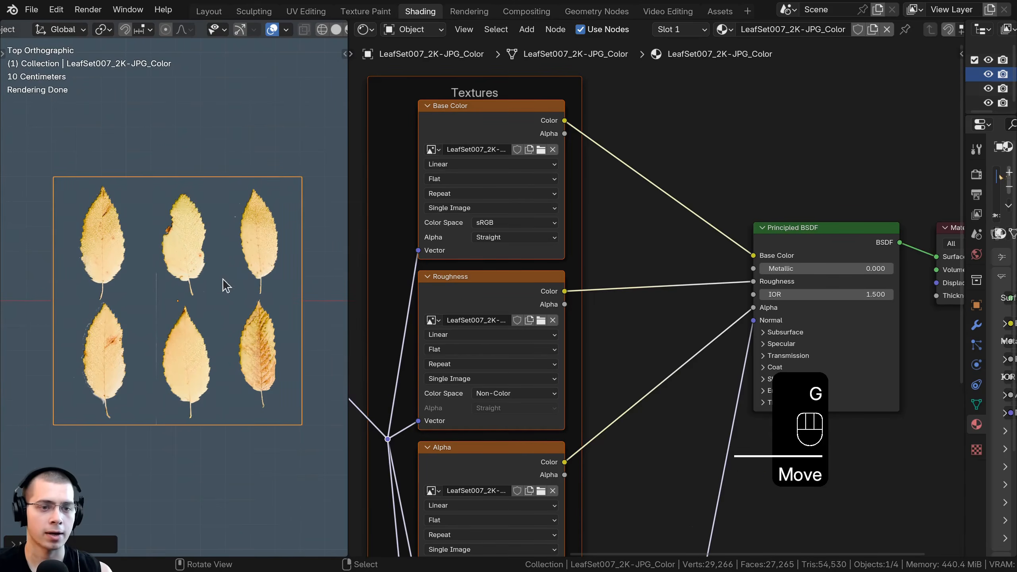
Show the leaf plane in the Layout workspace with Material Preview shading and frame it.
click(208, 11)
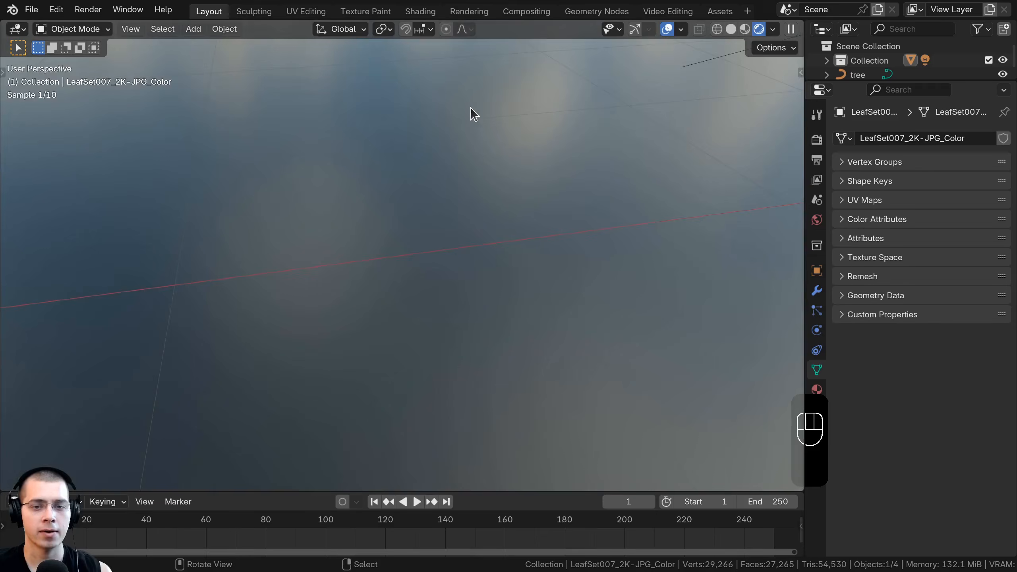
key(z)
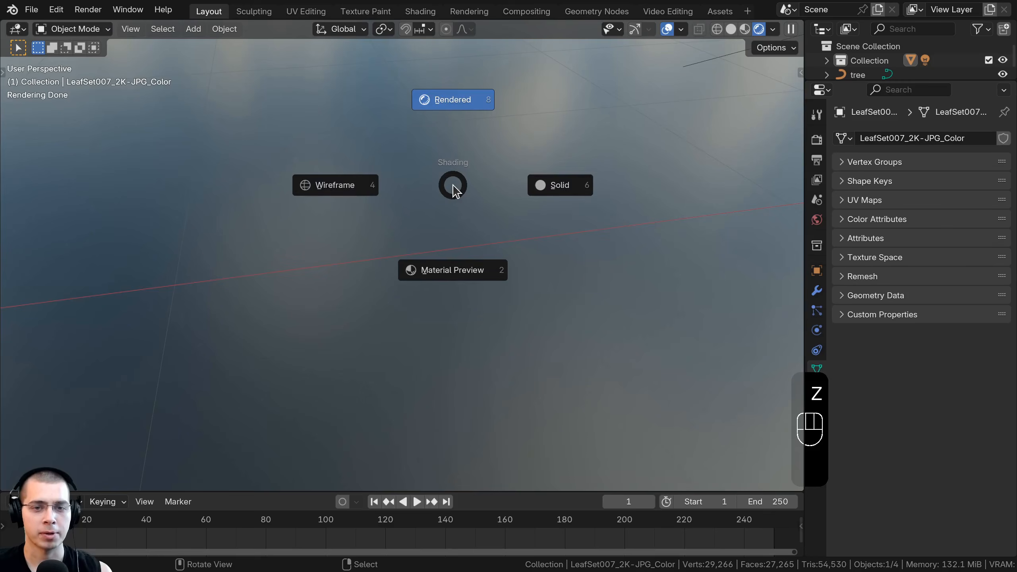
click(444, 269)
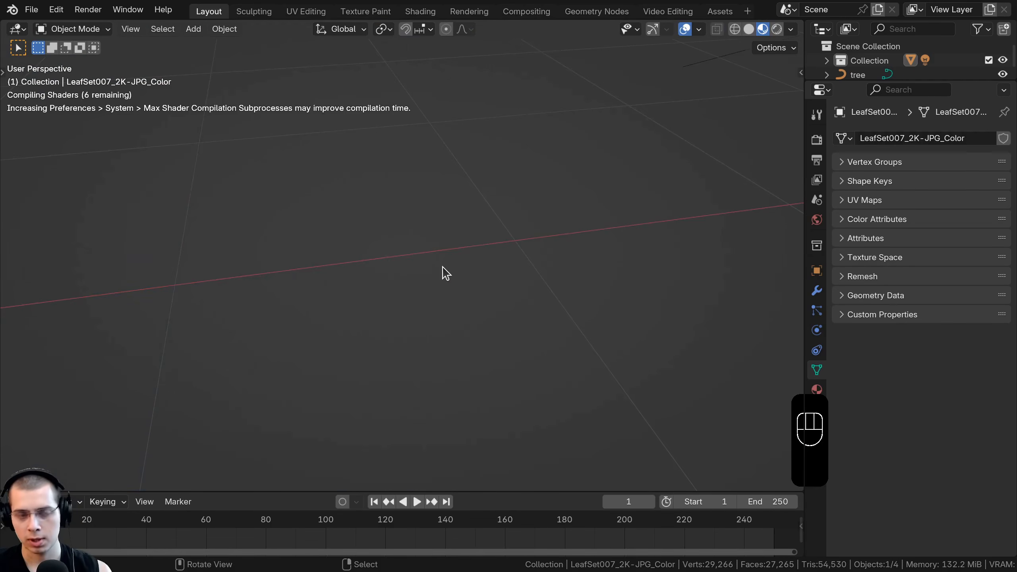
key(KP_Decimal)
middle_drag(530, 242, 492, 276)
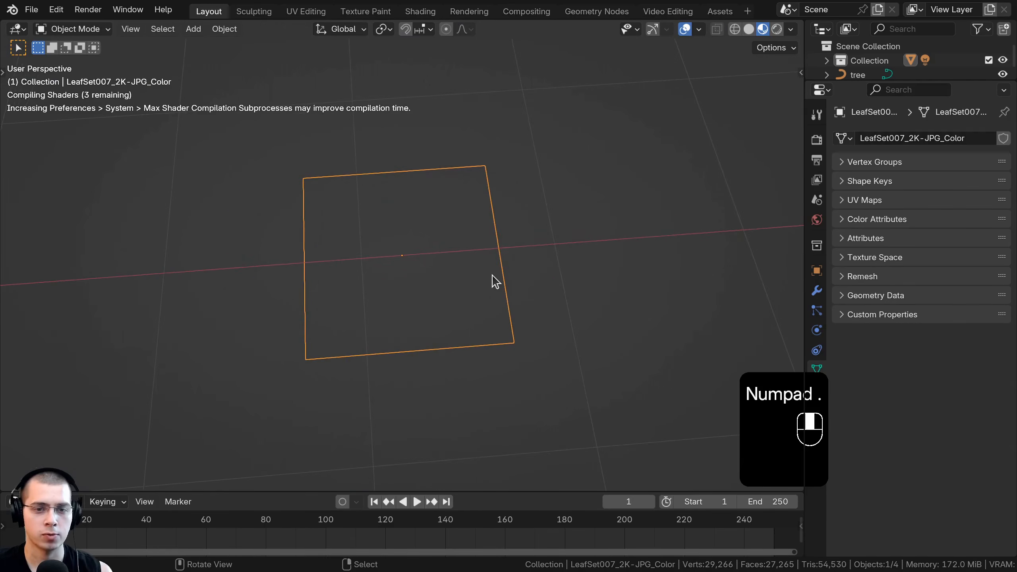
middle_drag(386, 324, 399, 143)
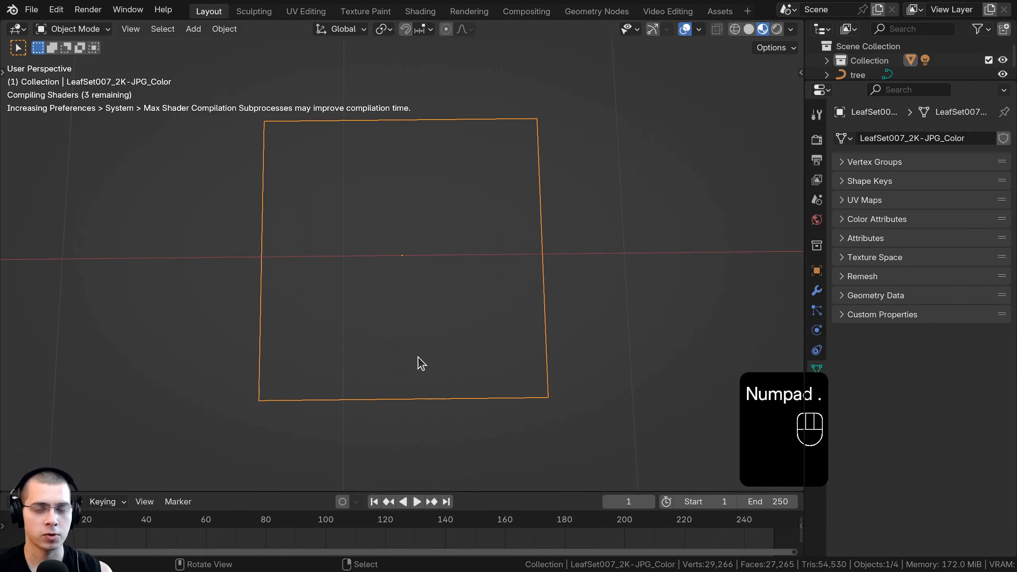
middle_drag(444, 329, 439, 329)
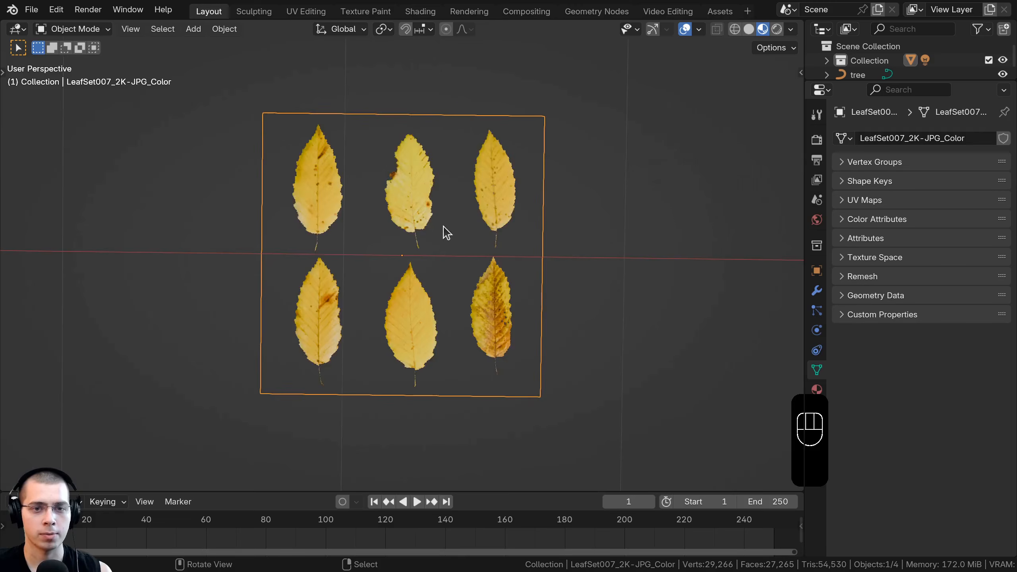
View the leaf plane straight from above and enter Edit Mode on it.
key(KP_7)
key(z)
key(z)
middle_drag(436, 385, 436, 342)
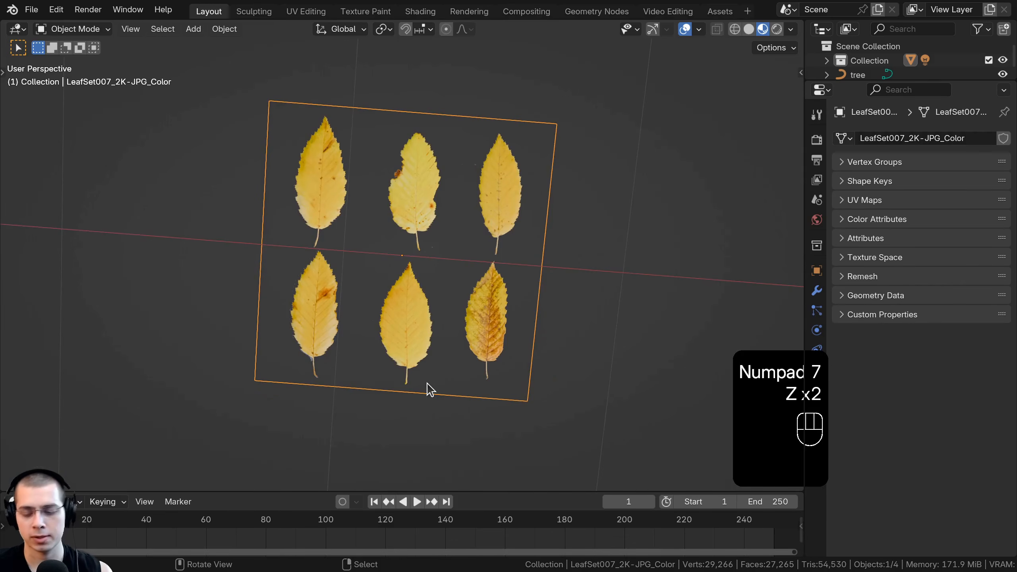
key(KP_4)
key(KP_7)
scroll(445, 395, up, 3)
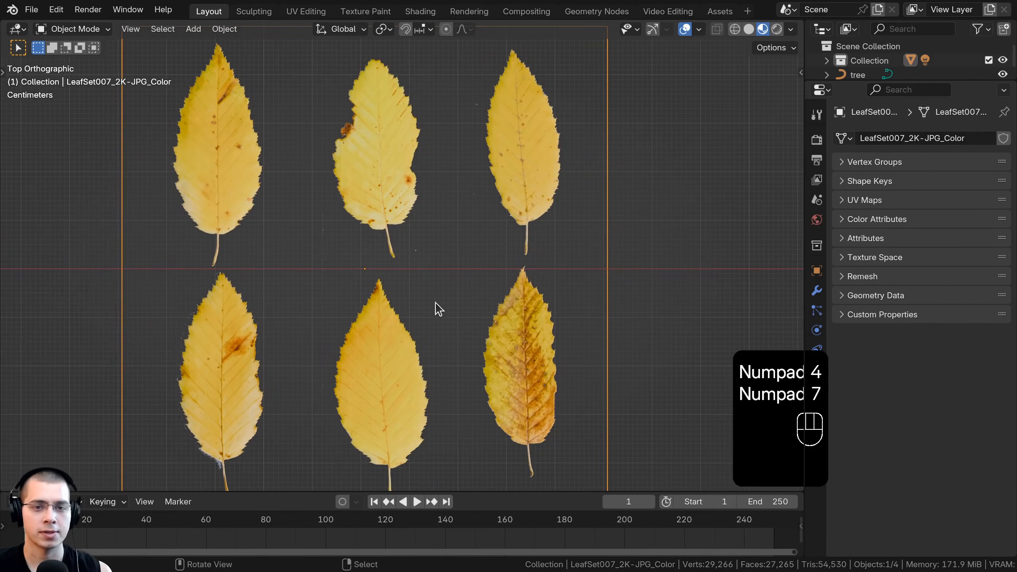
key(Tab)
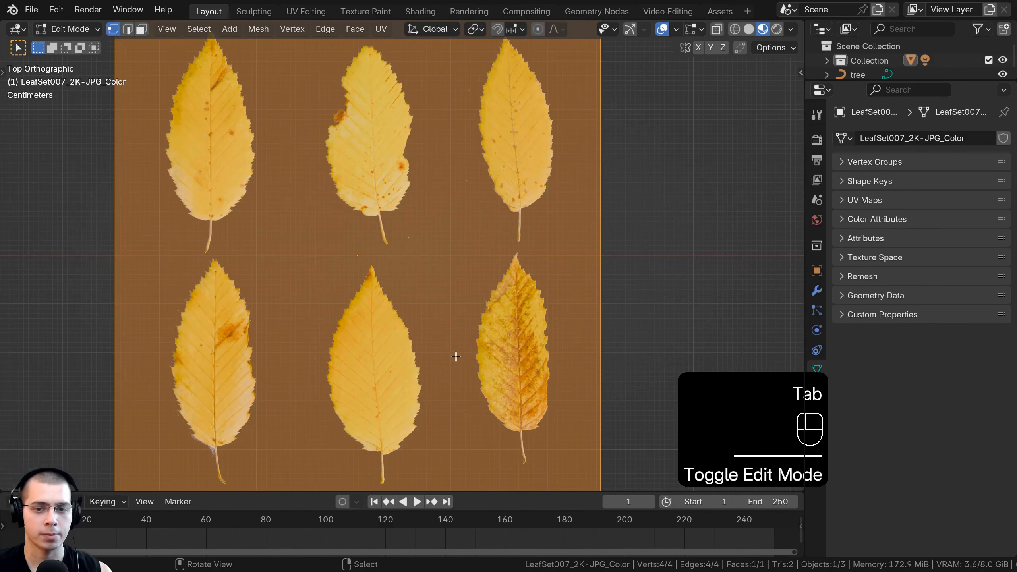
Knife-cut a closed low-poly outline around the lower-right leaf, following its stem, both sides and tip with a small margin.
shift+middle_drag(480, 378, 343, 258)
scroll(343, 257, up, 3)
shift+middle_drag(401, 411, 443, 355)
scroll(443, 354, up, 3)
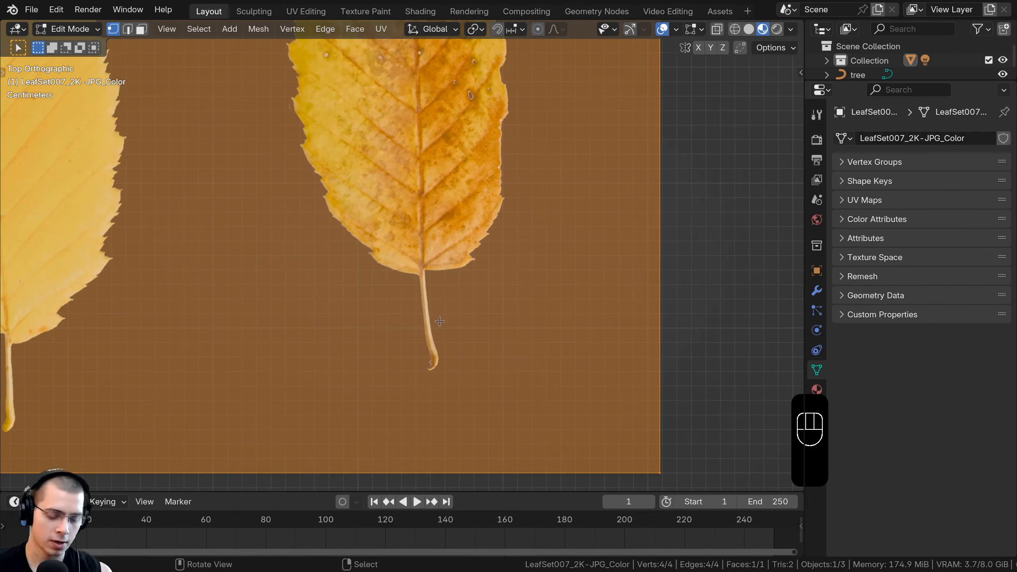
key(k)
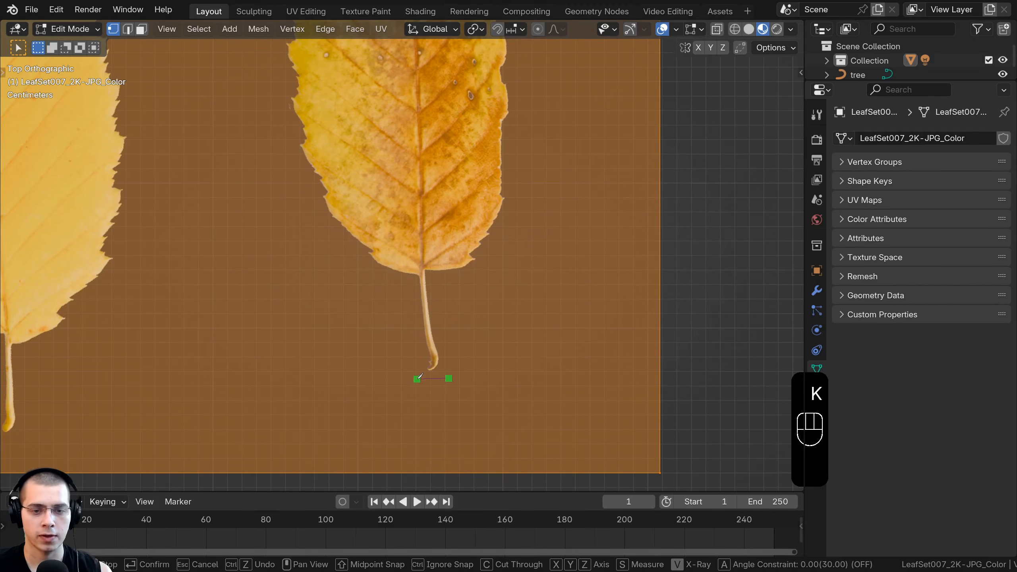
click(417, 378)
click(343, 259)
shift+middle_drag(313, 209, 347, 381)
click(314, 305)
shift+middle_drag(305, 259, 276, 399)
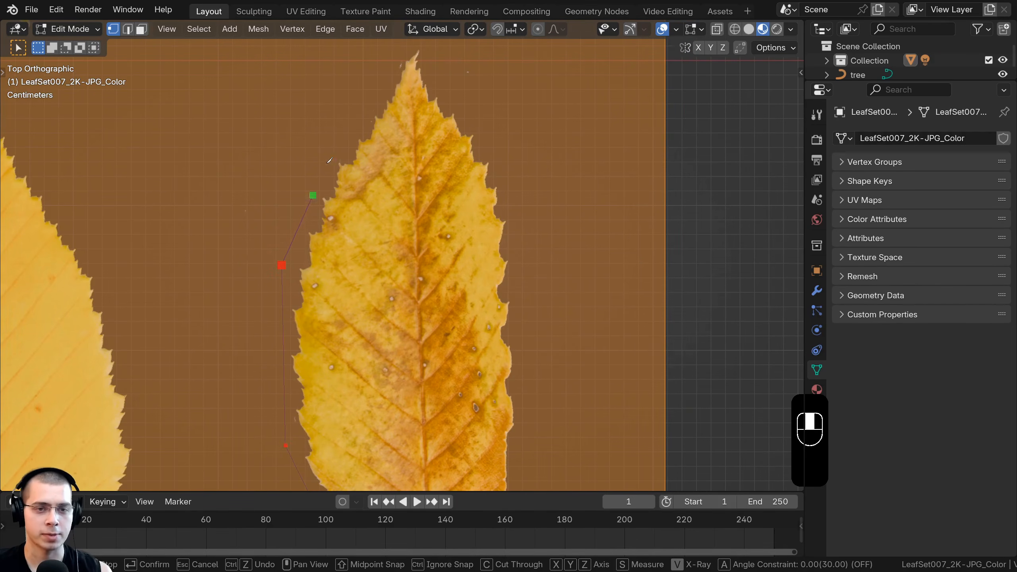
click(339, 135)
shift+middle_drag(339, 135, 320, 199)
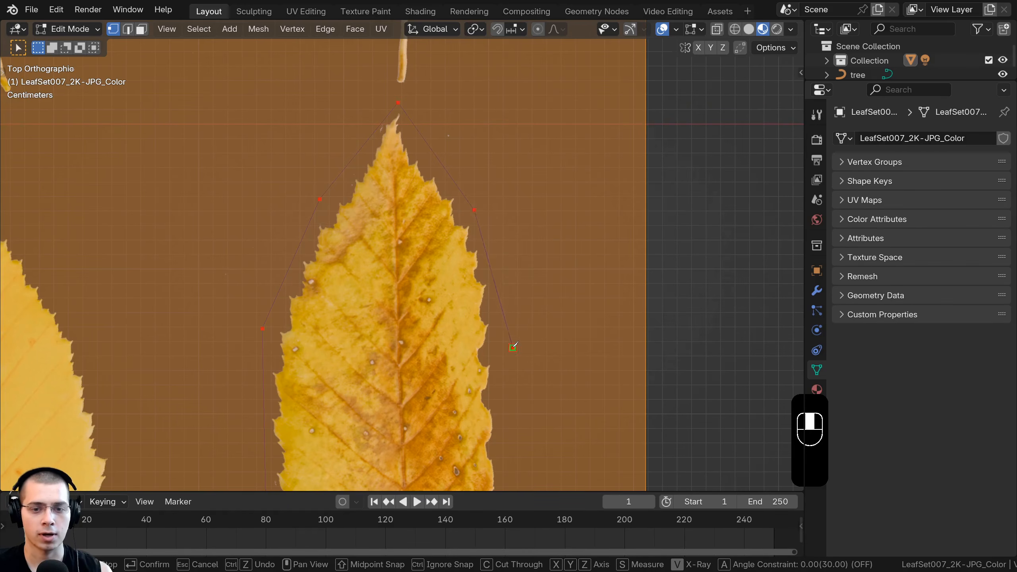
shift+middle_drag(513, 347, 481, 81)
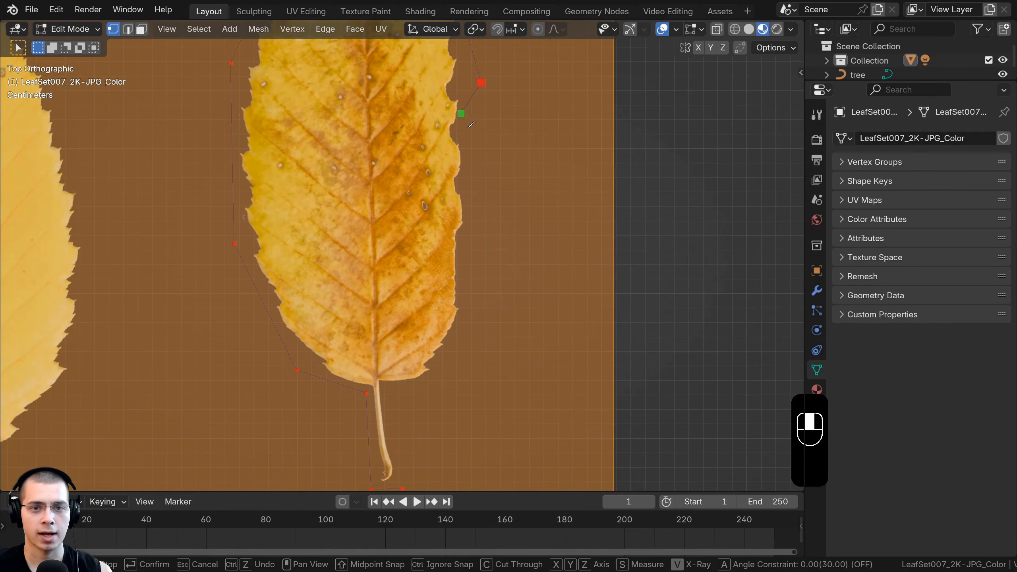
click(475, 269)
shift+middle_drag(474, 269, 487, 202)
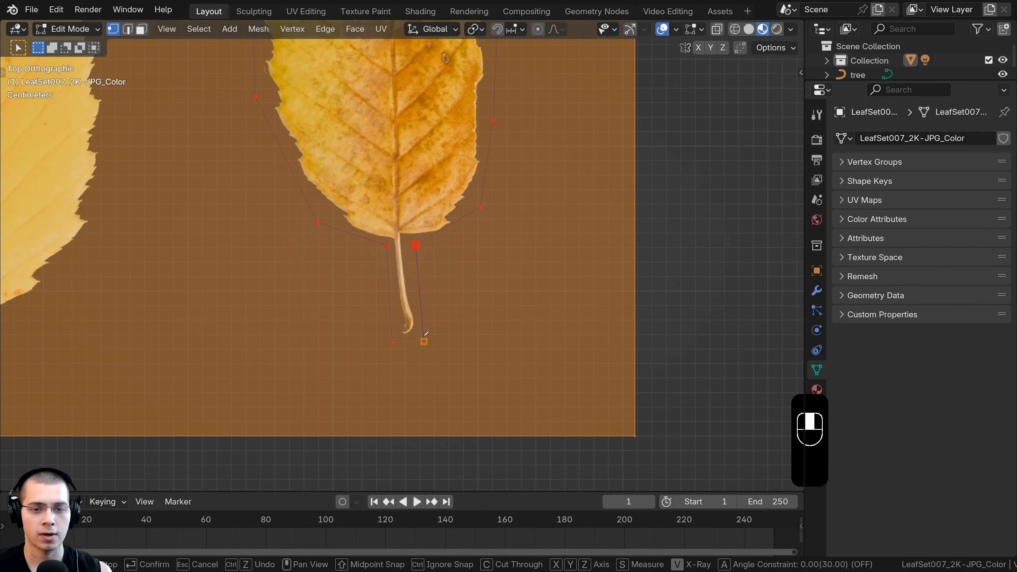
click(425, 338)
key(Return)
Knife-cut a straight line from the outline tip of the lower-right leaf to the plane's right edge.
scroll(424, 323, down, 4)
shift+middle_drag(400, 192, 400, 381)
shift+middle_drag(414, 232, 408, 261)
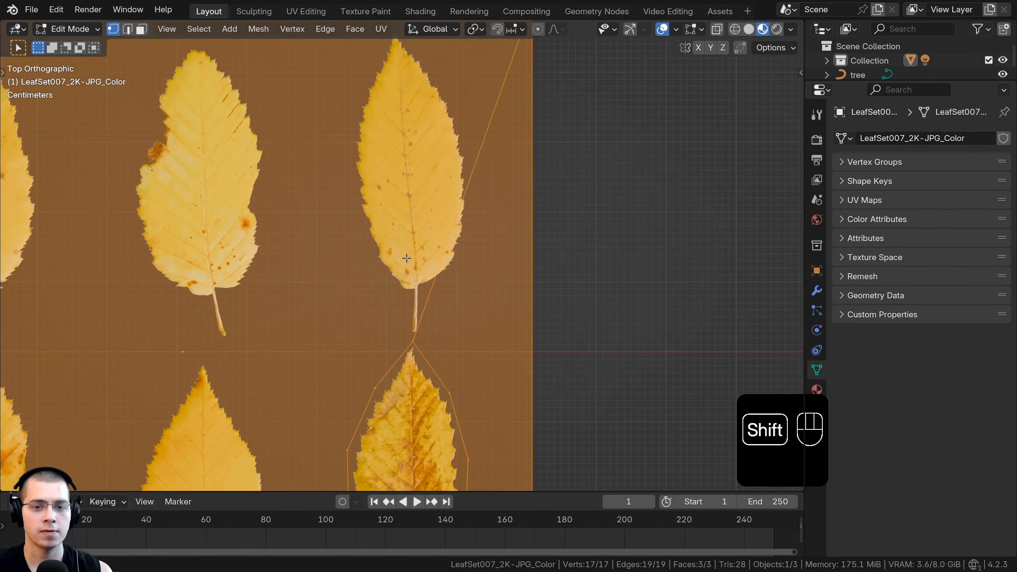
scroll(409, 260, up, 4)
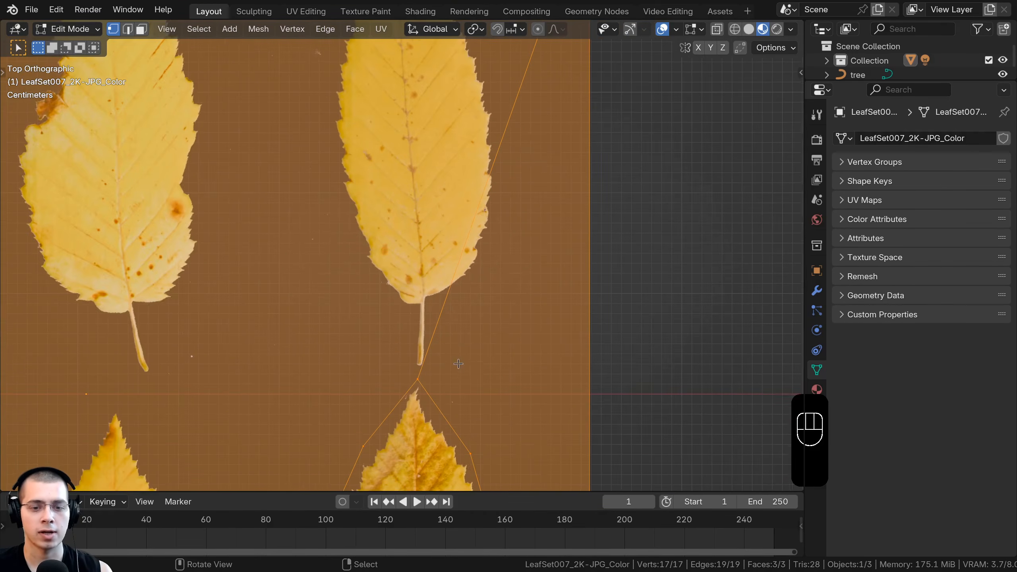
scroll(479, 344, down, 3)
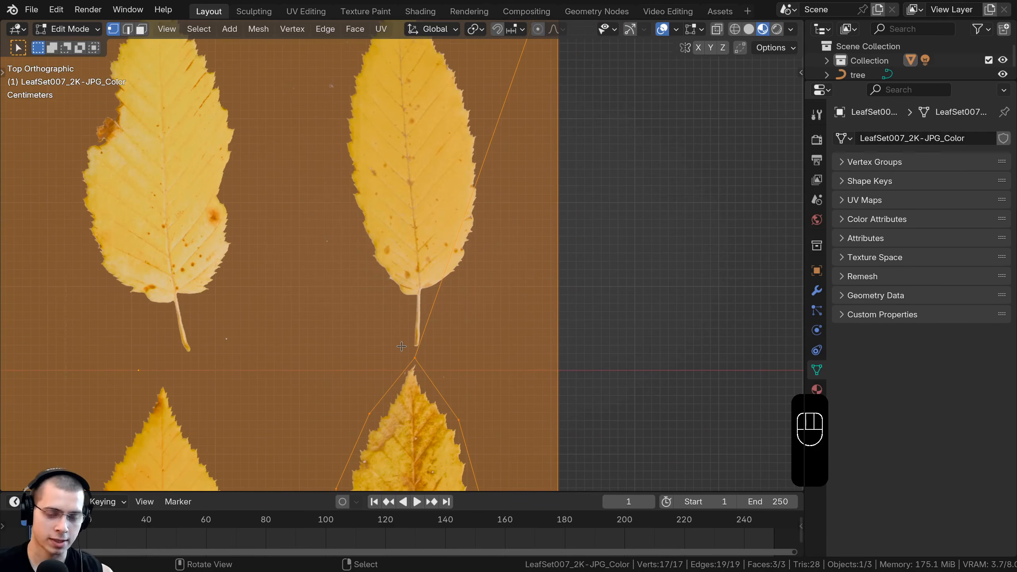
key(k)
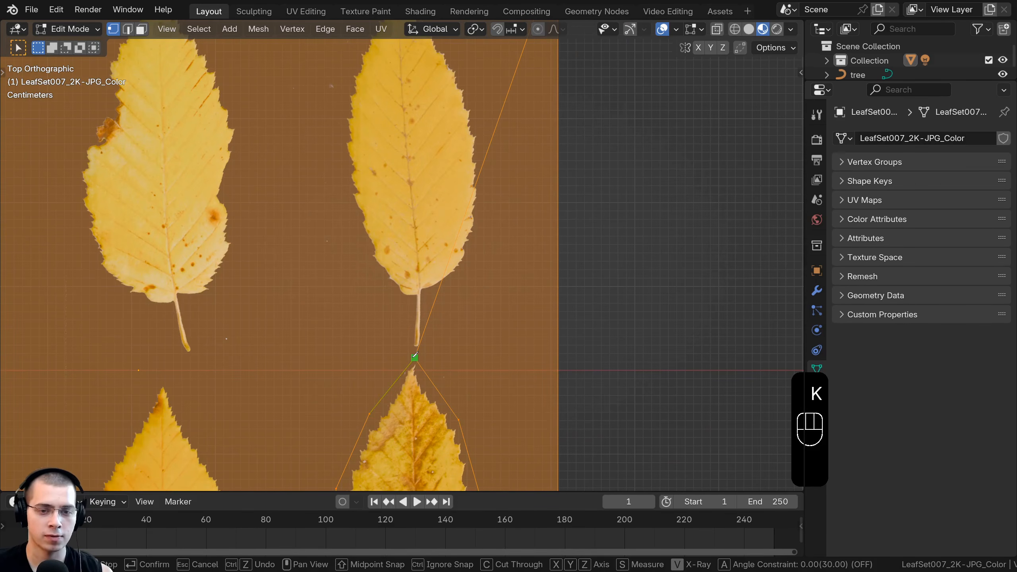
click(556, 354)
key(Return)
Knife-cut from the same tip point around the left side of the upper-right leaf up to the plane's top edge.
scroll(385, 333, down, 1)
shift+middle_drag(385, 333, 416, 357)
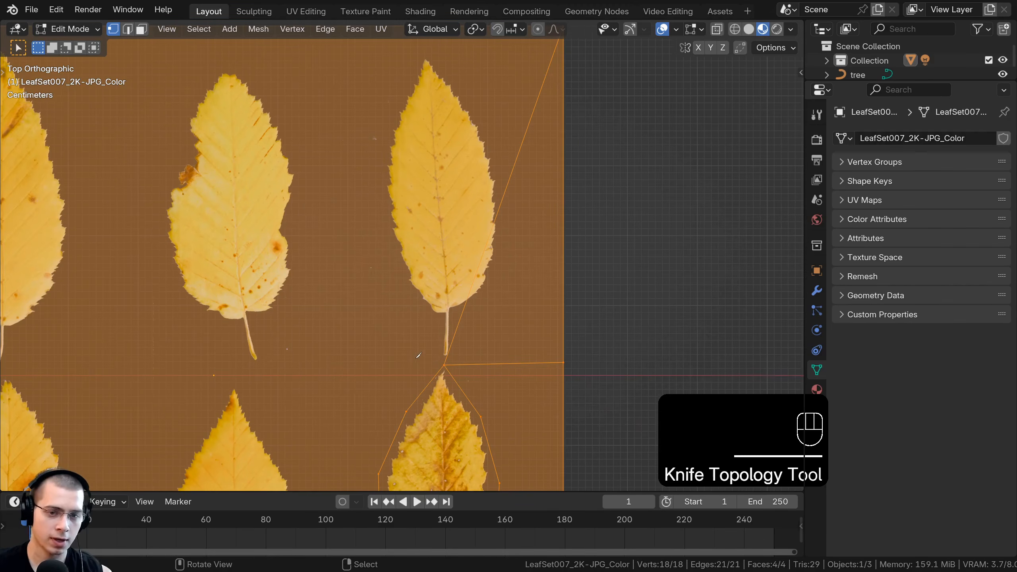
key(k)
click(343, 274)
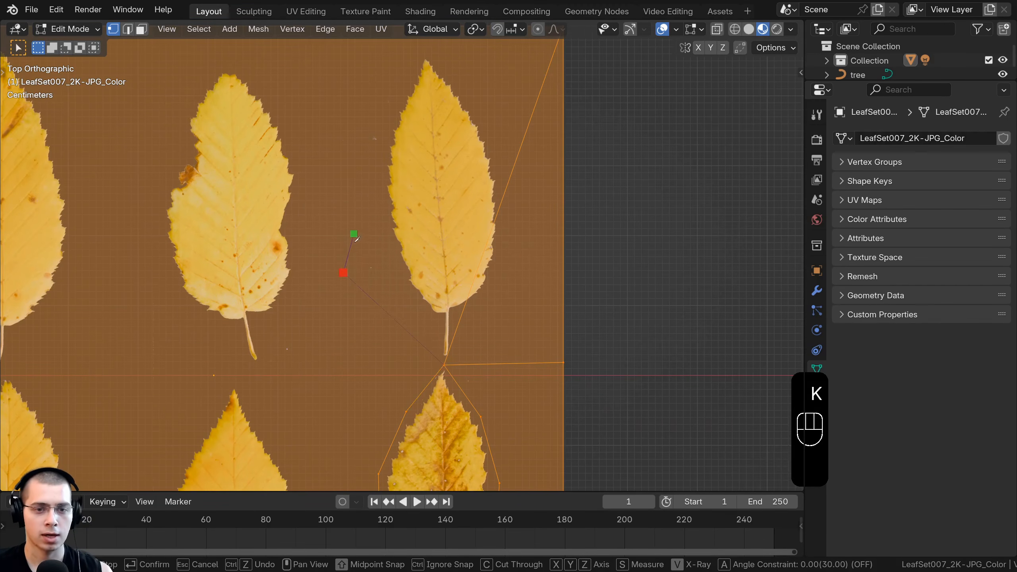
shift+middle_drag(356, 52, 356, 153)
key(Return)
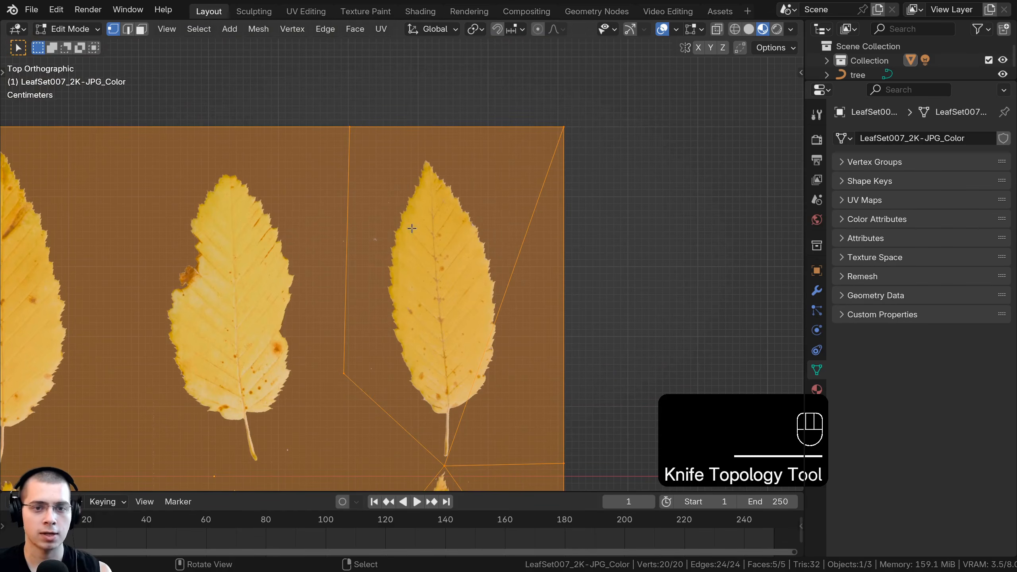
shift+middle_drag(420, 214, 416, 190)
shift+middle_drag(481, 318, 478, 307)
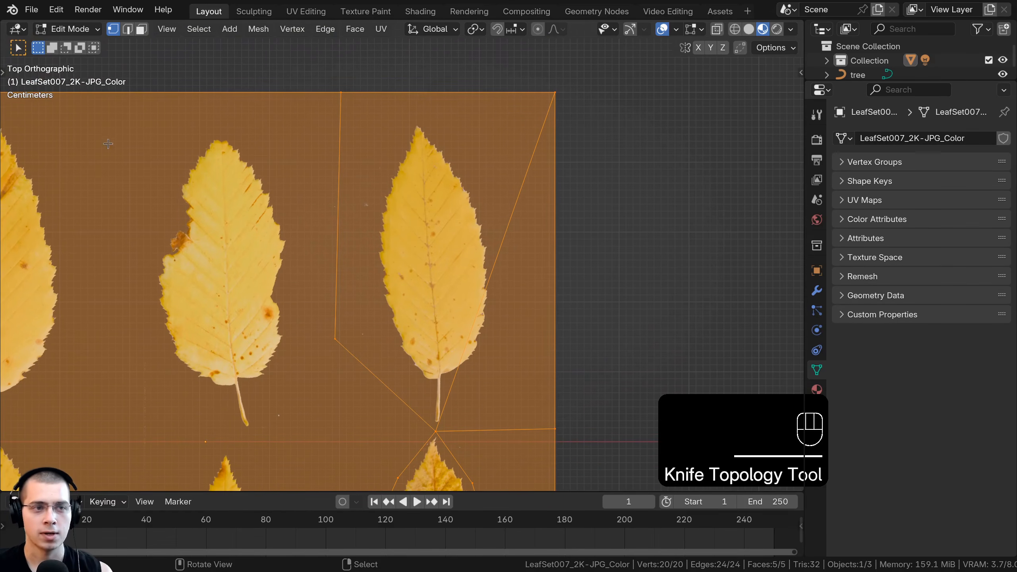
In face select mode, merge the two faces covering the upper-right leaf into a single face.
click(142, 29)
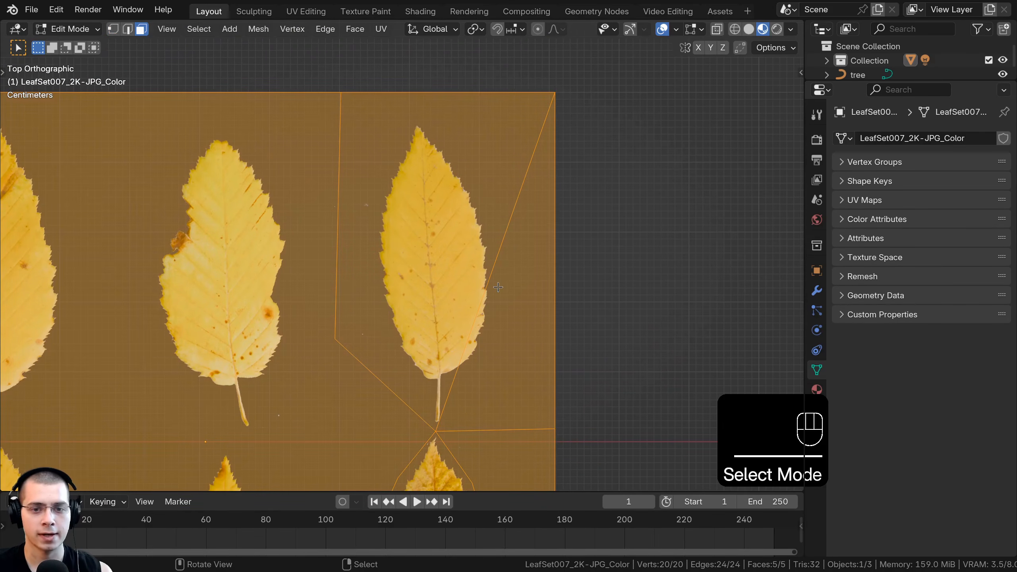
click(516, 304)
shift+click(393, 241)
shift+middle_drag(465, 308, 459, 268)
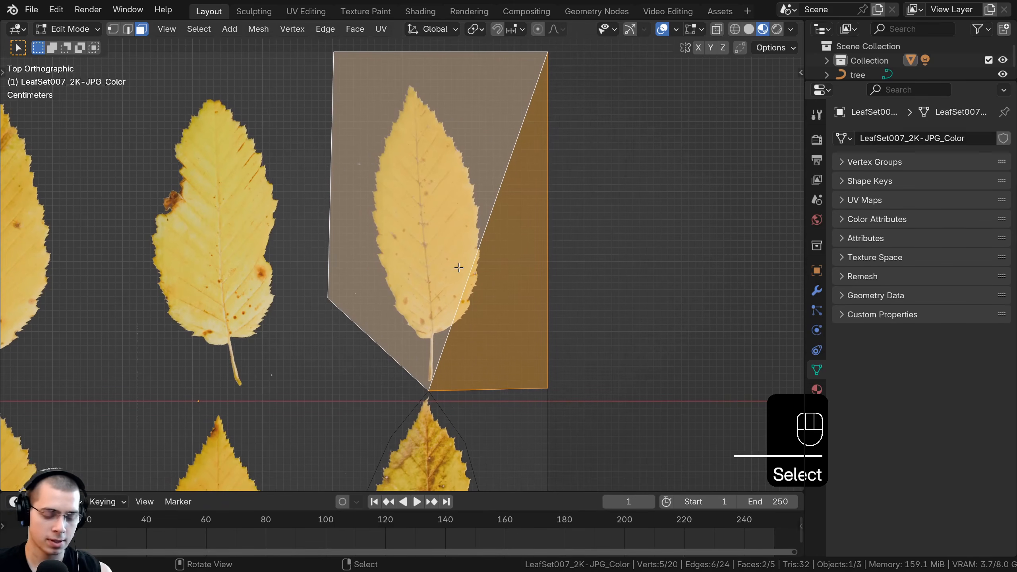
key(f)
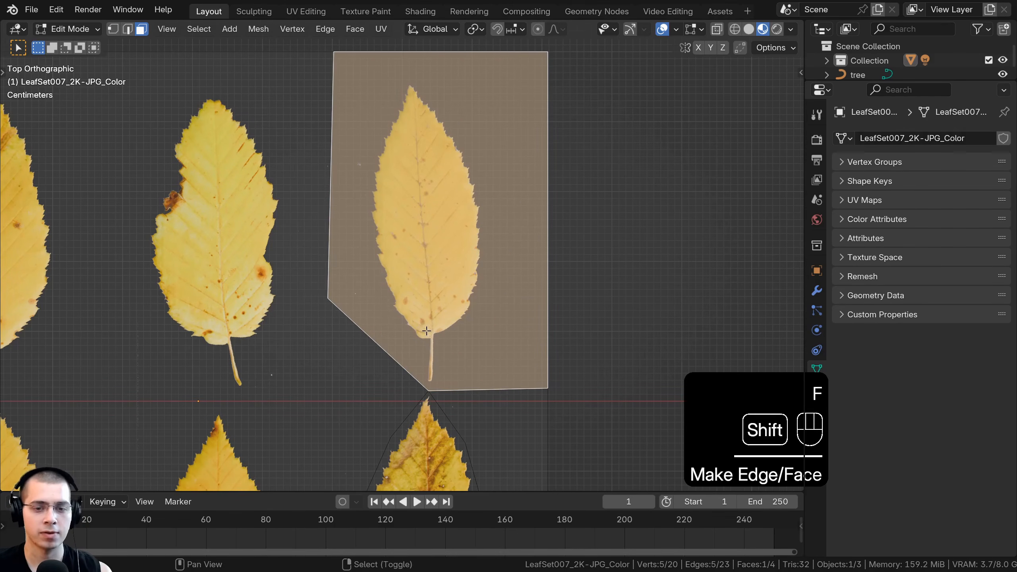
Knife-cut a closed low-poly outline around the upper-right leaf, following its stem, both sides and tip with a small margin.
scroll(426, 331, up, 5)
key(k)
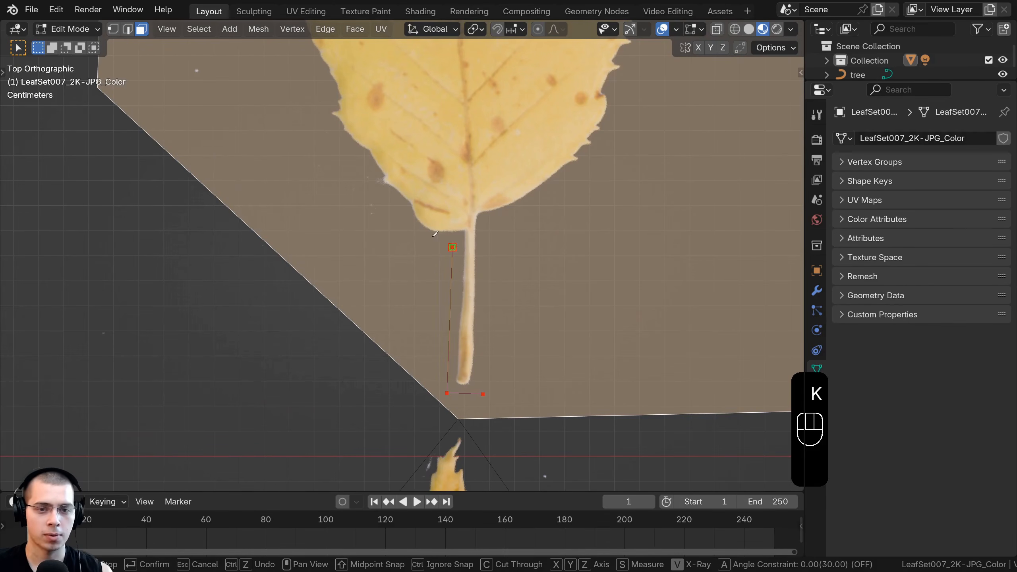
shift+middle_drag(340, 162, 401, 308)
click(396, 293)
shift+middle_drag(279, 89, 340, 277)
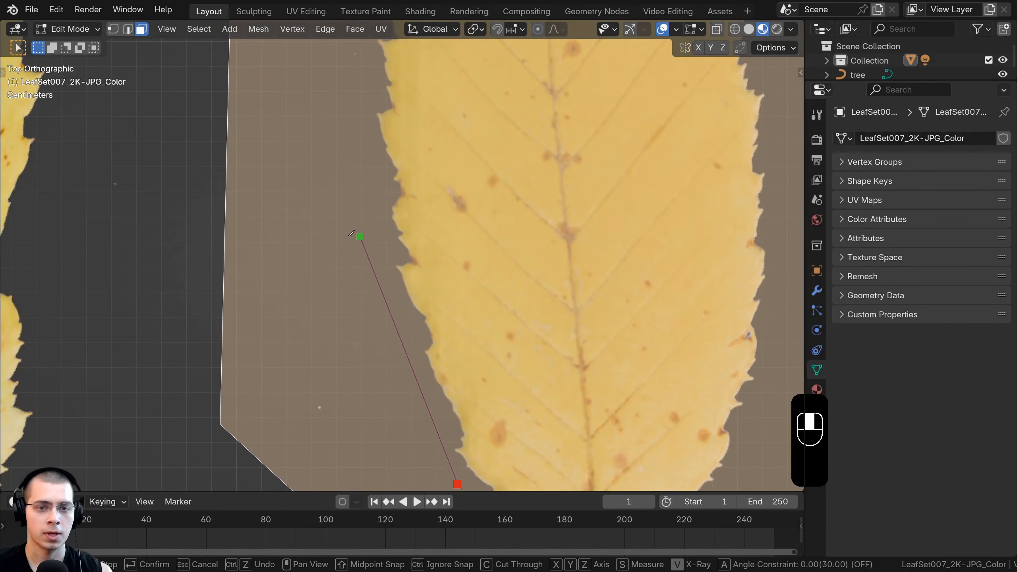
click(349, 233)
scroll(369, 162, down, 1)
shift+middle_drag(369, 161, 349, 340)
scroll(364, 152, down, 1)
shift+middle_drag(364, 152, 243, 271)
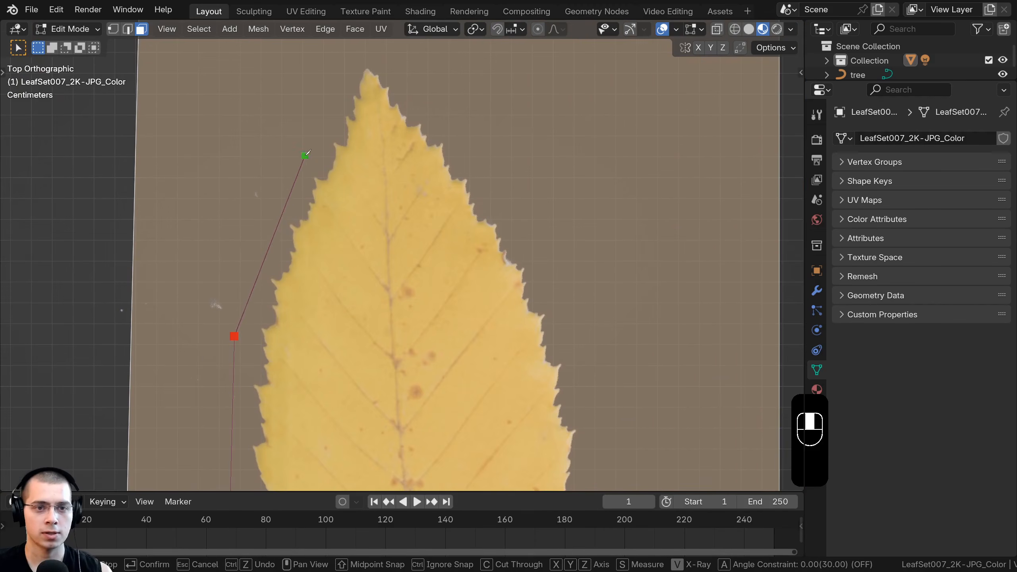
click(539, 240)
shift+middle_drag(586, 335, 518, 153)
scroll(518, 152, down, 1)
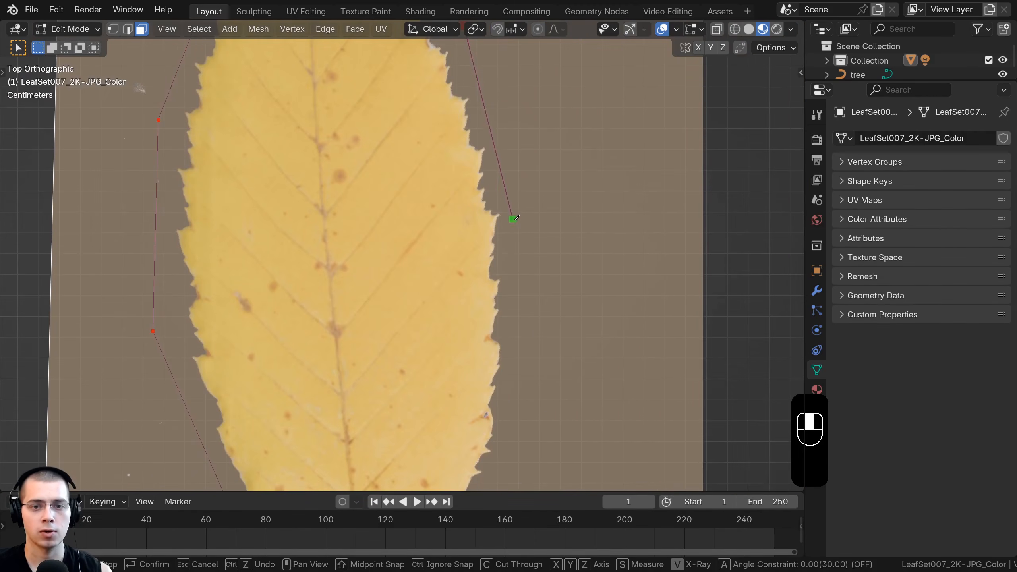
click(513, 221)
shift+middle_drag(550, 387, 544, 240)
click(510, 231)
click(446, 352)
shift+middle_drag(392, 391, 449, 246)
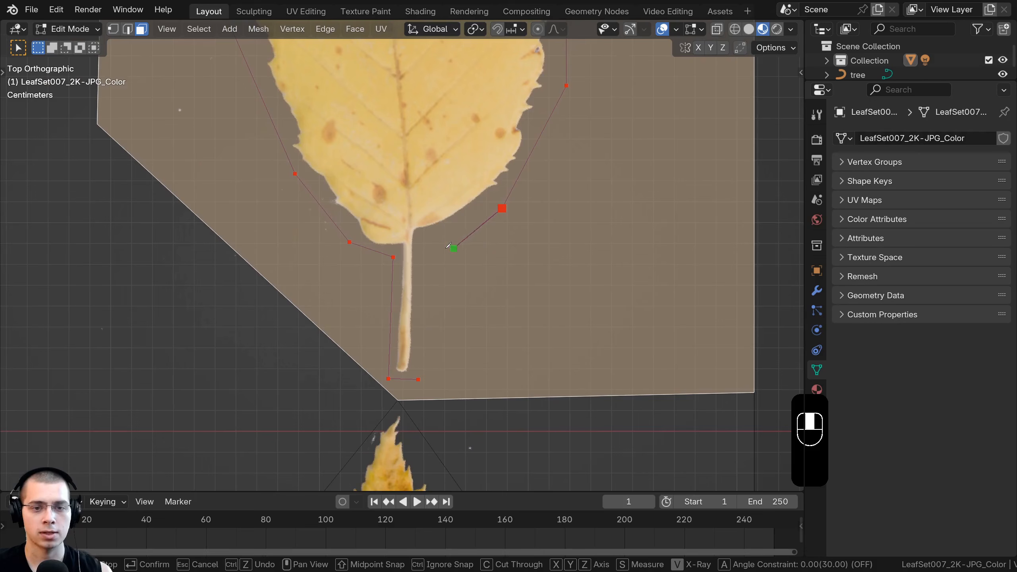
click(418, 379)
key(Return)
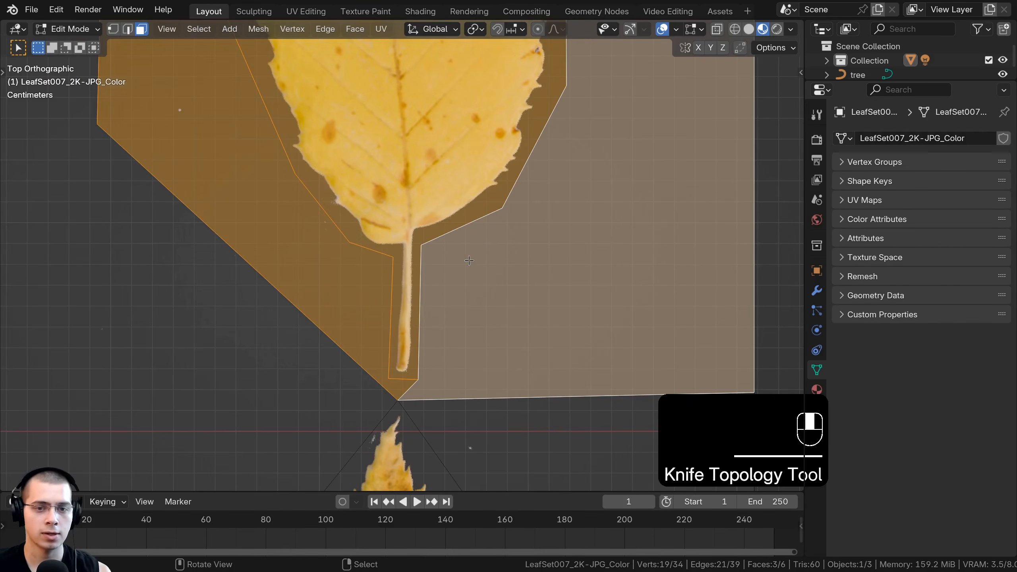
Knife-cut closed low-poly outlines around the remaining four leaves, finishing with the upper-middle one.
scroll(414, 239, down, 4)
mouse_move(414, 240)
middle_down()
mouse_move(328, 233)
mouse_move(425, 223)
middle_up()
key(KP_7)
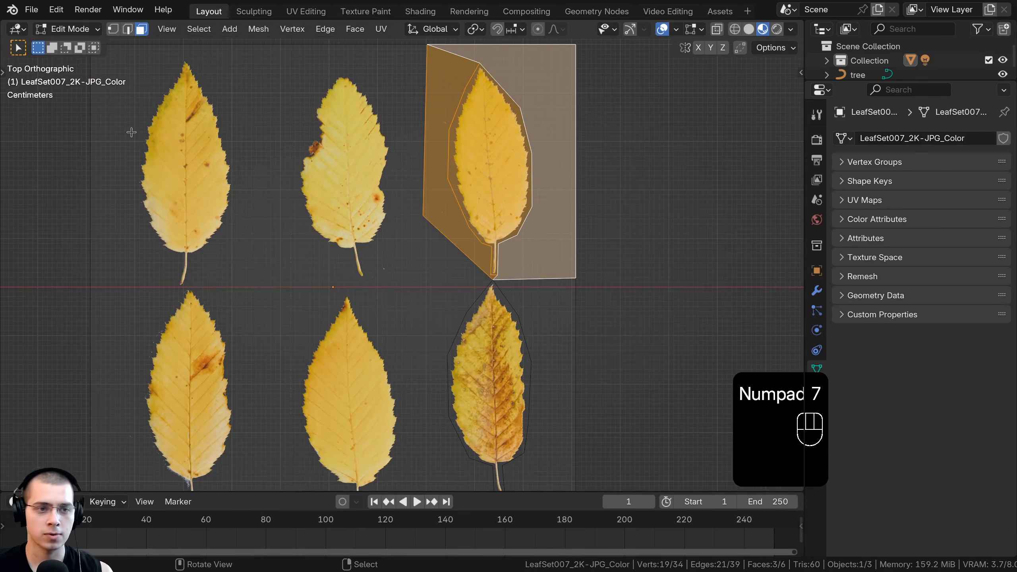
shift+middle_drag(299, 316, 338, 126)
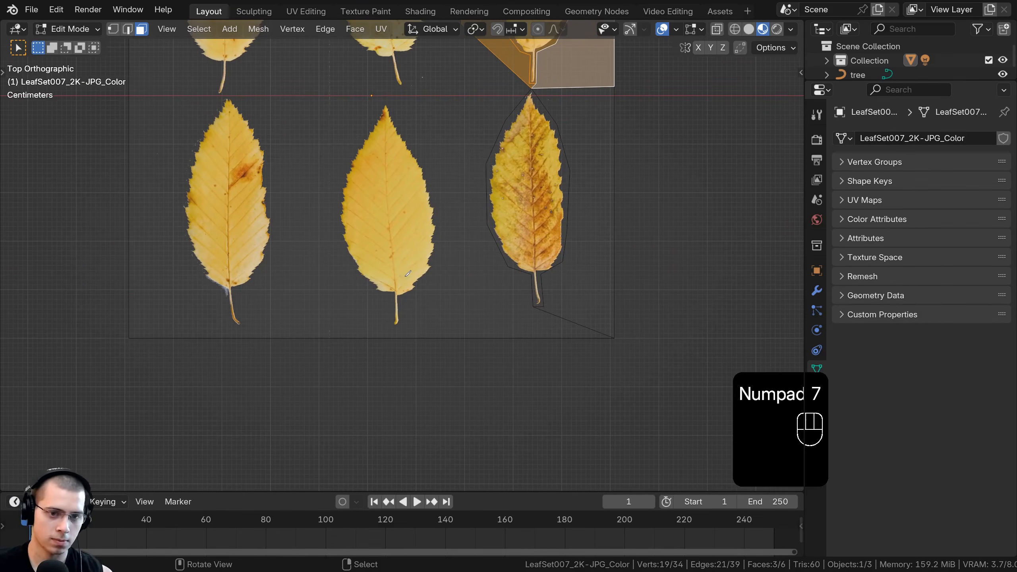
click(469, 270)
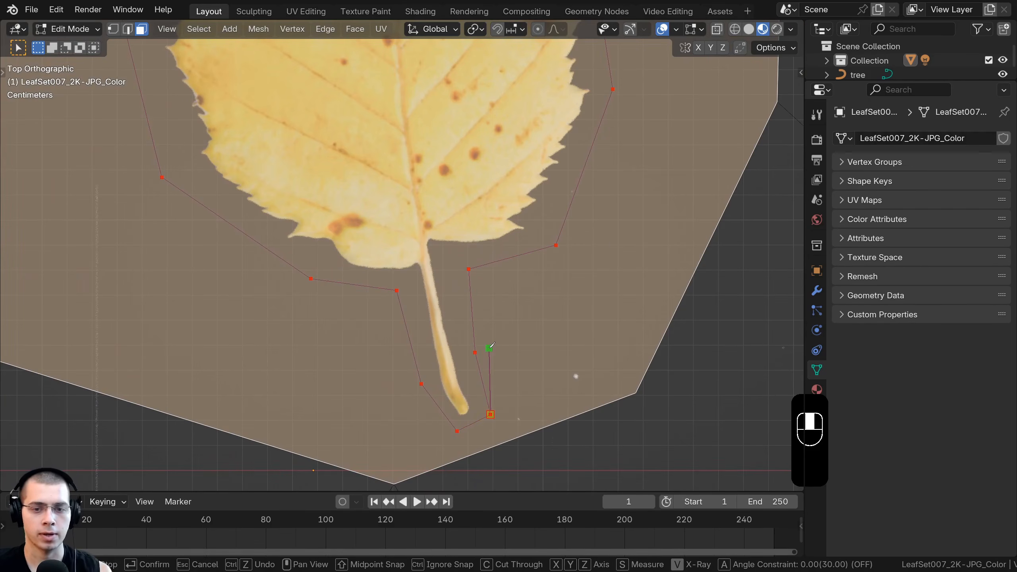
key(Return)
scroll(489, 348, down, 11)
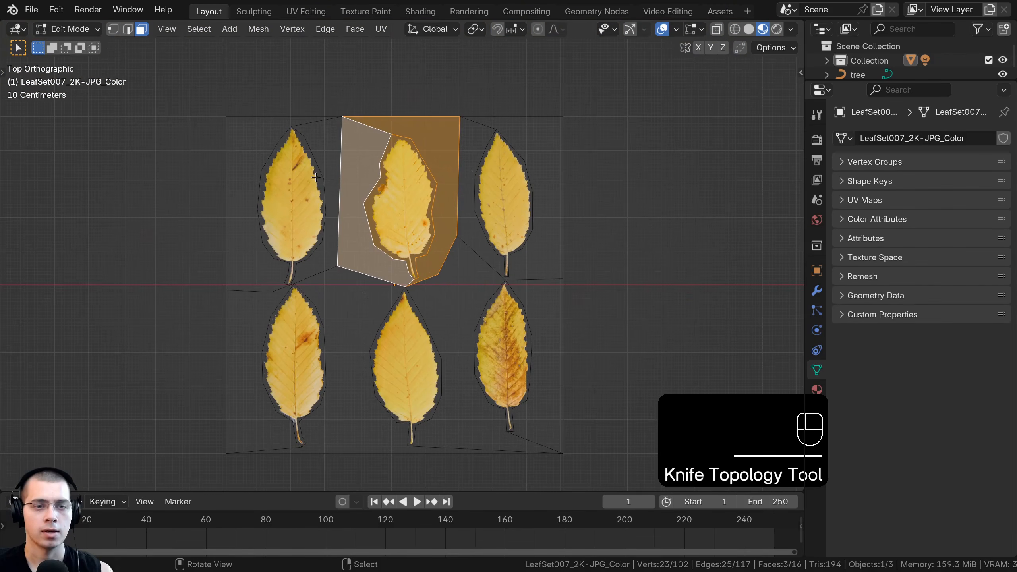
Select the six outlined leaf faces, invert the selection and delete the surrounding background faces.
scroll(505, 231, up, 1)
key(a)
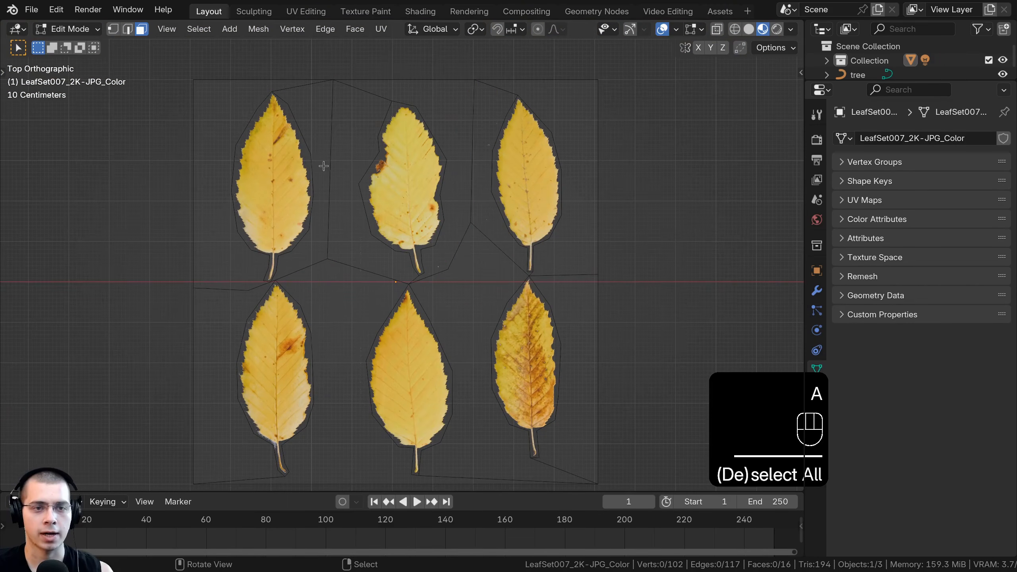
shift+click(272, 167)
shift+click(400, 165)
shift+click(520, 163)
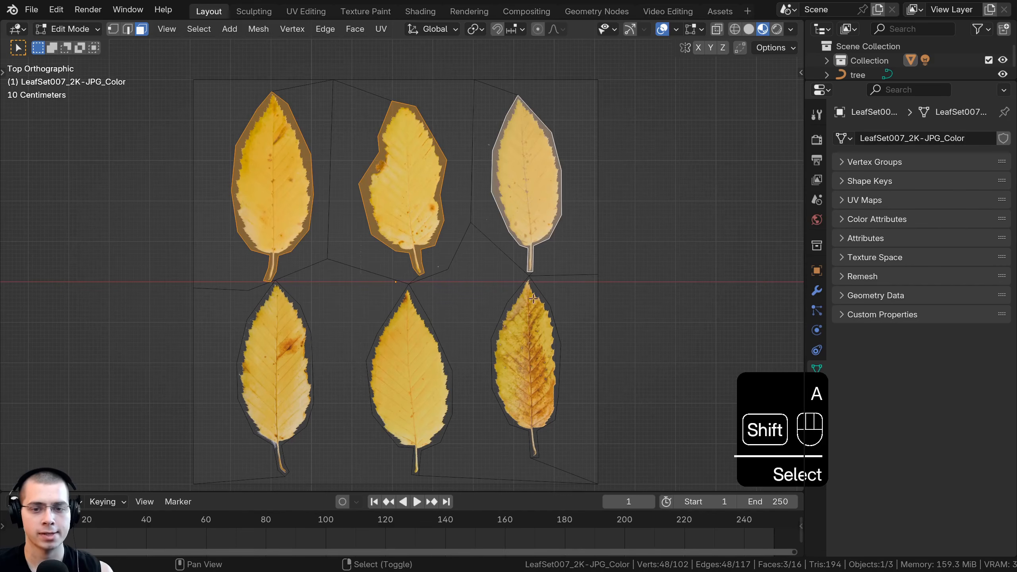
shift+click(531, 335)
shift+click(414, 346)
shift+click(282, 341)
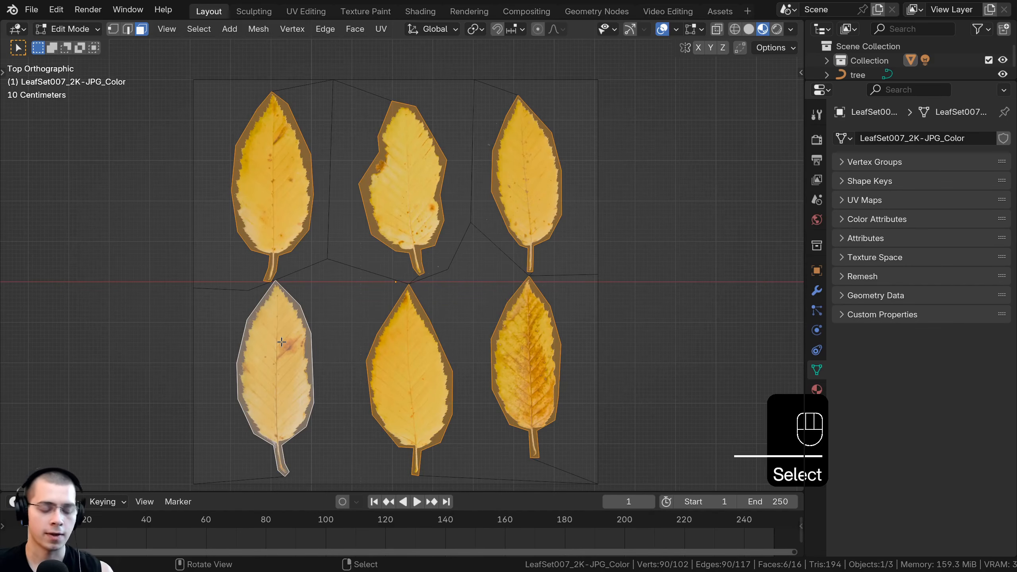
key(ctrl+i)
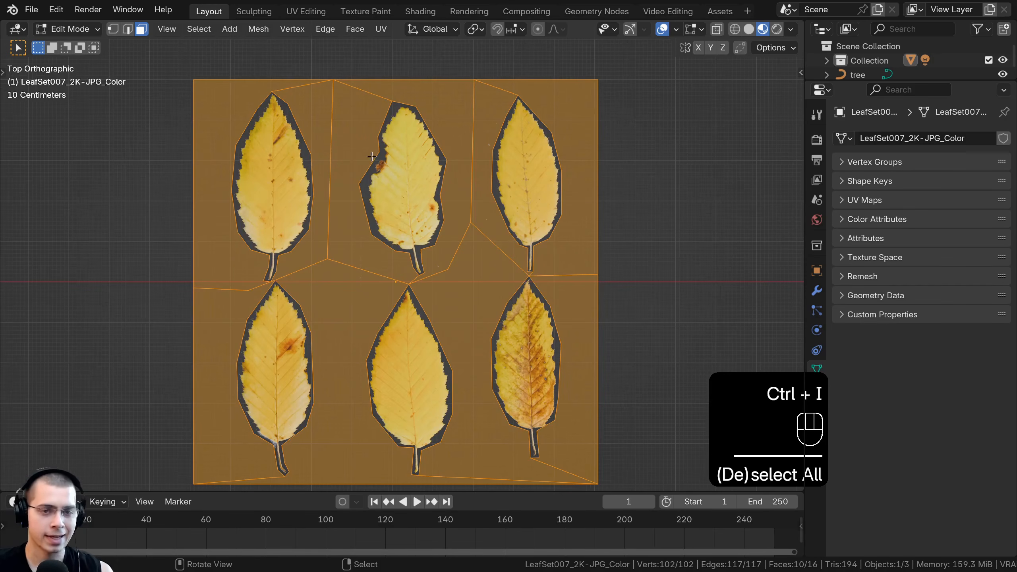
key(x)
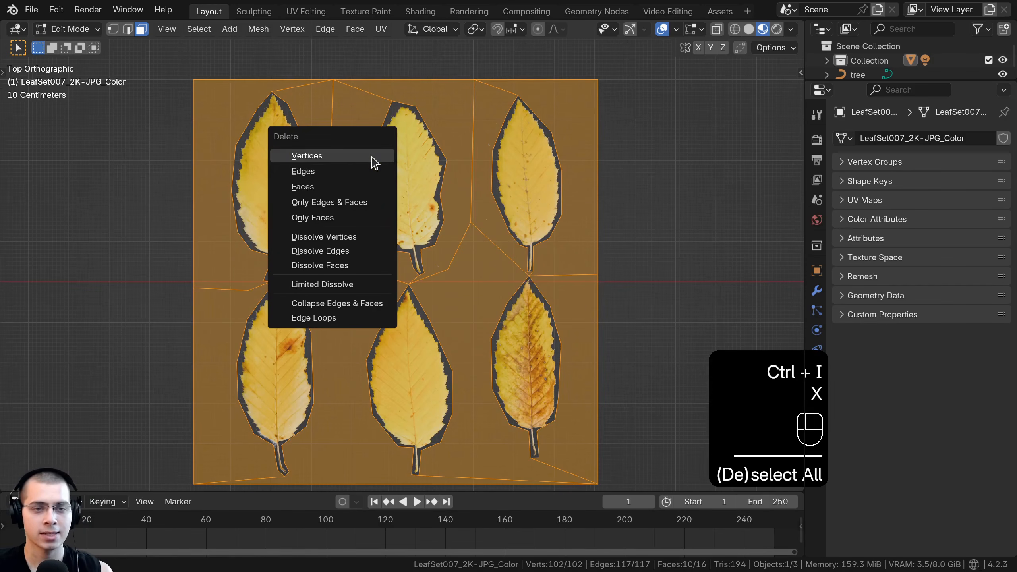
click(301, 187)
Separate all the leaf faces into individual objects by loose parts and return to Object Mode.
key(a)
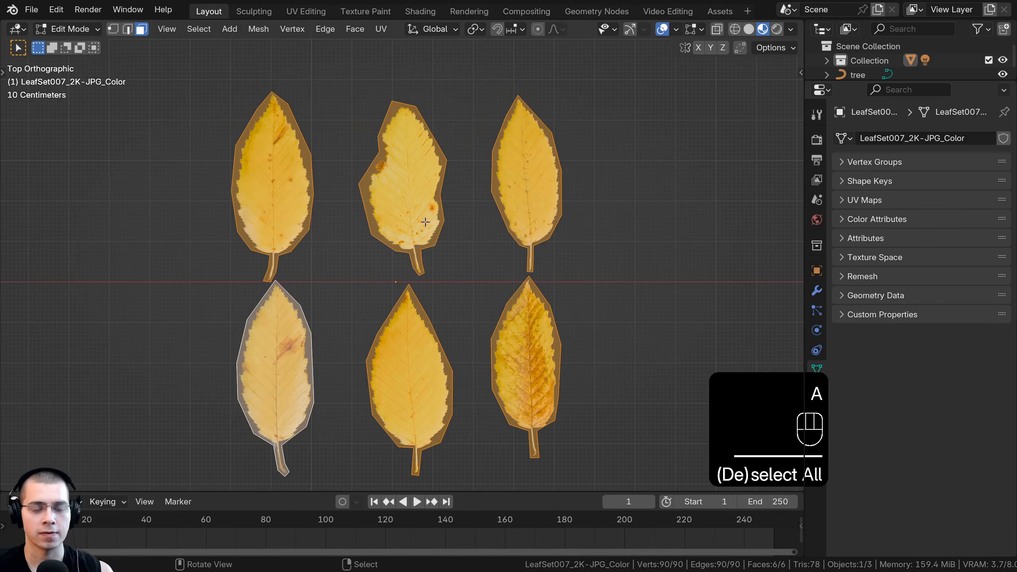
key(a)
key(a)
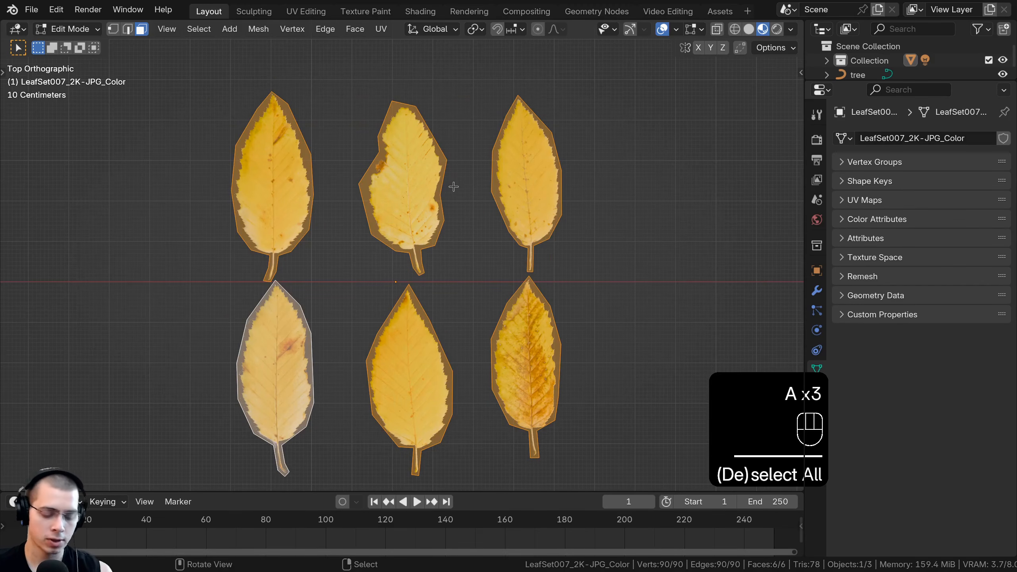
key(p)
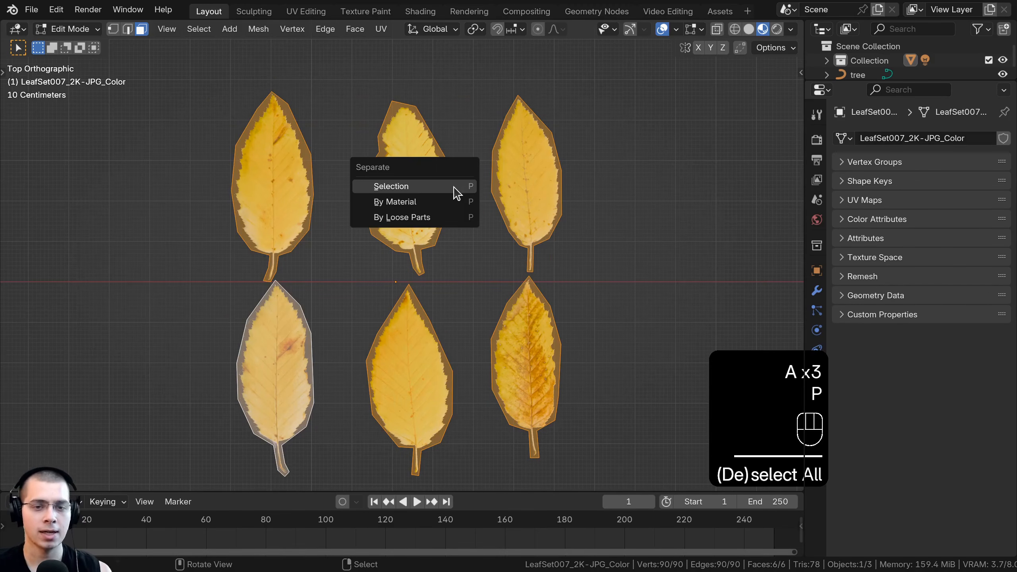
click(437, 218)
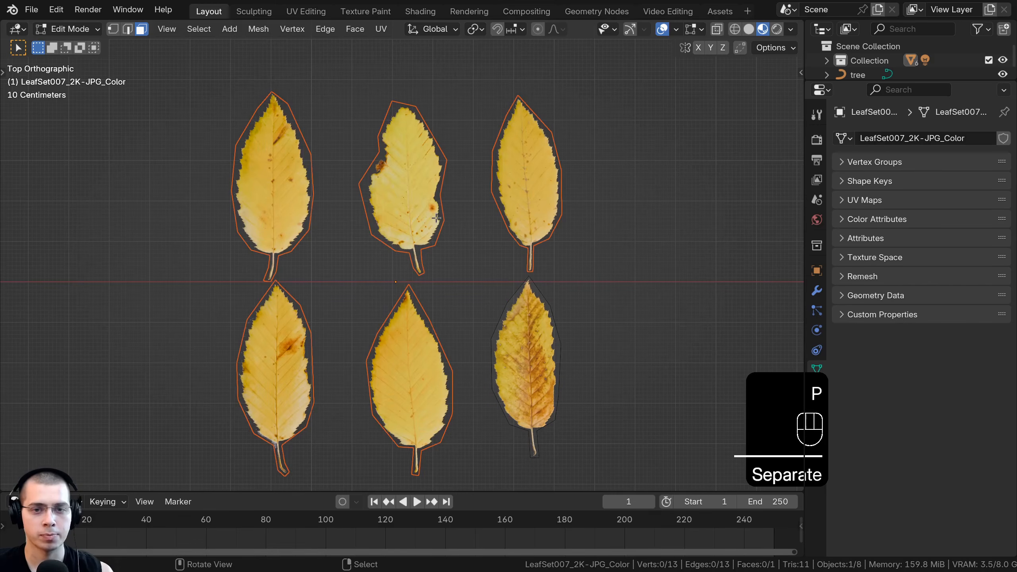
key(Tab)
Try moving several leaves one at a time to check that they are separate objects, cancelling each move.
right_click(391, 172)
key(g)
right_click(400, 132)
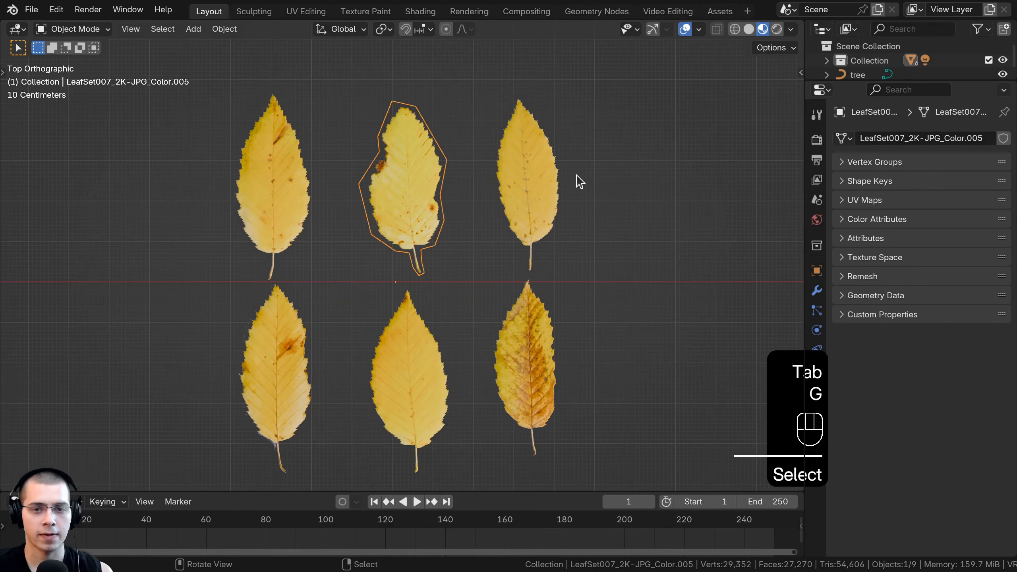
right_click(543, 182)
key(g)
click(513, 315)
key(g)
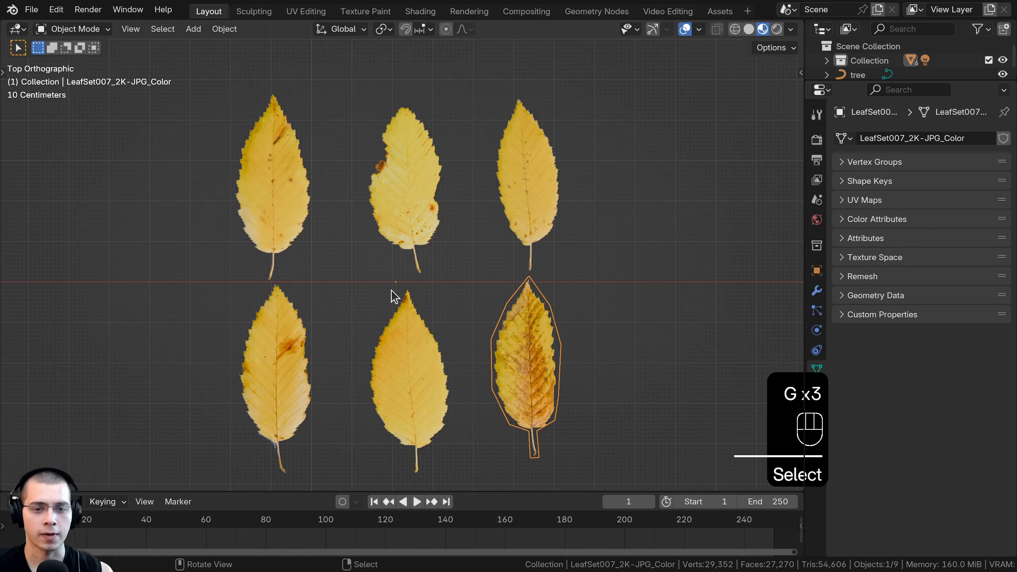
click(403, 321)
key(g)
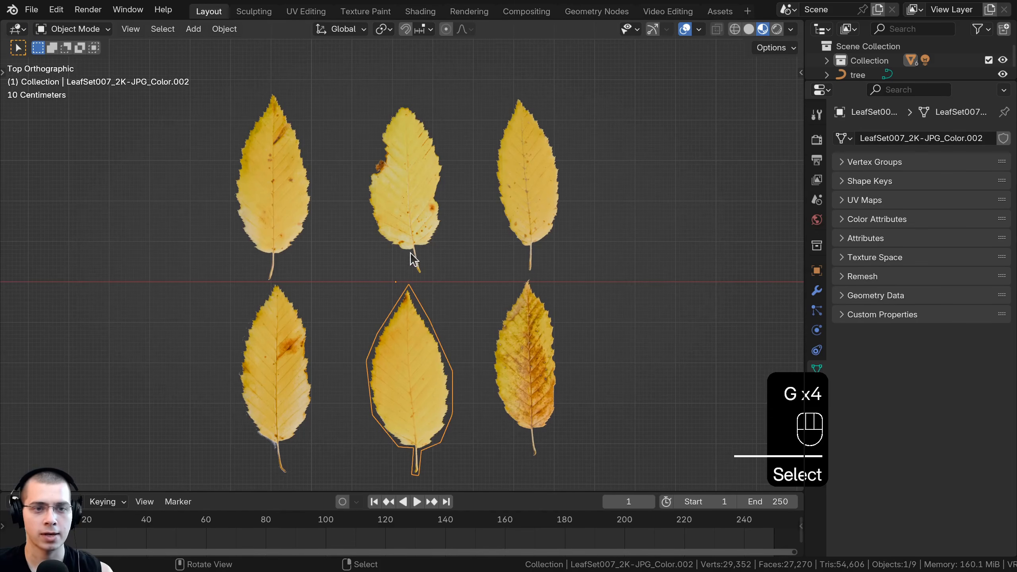
Select all six leaf objects and set each one's origin to its geometry.
drag(667, 126, 248, 348)
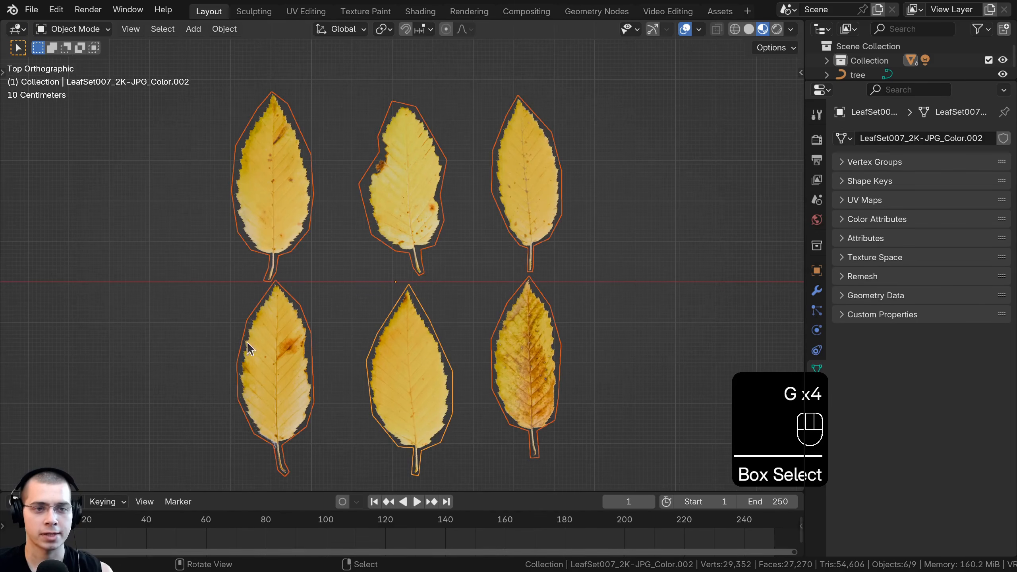
click(225, 29)
mouse_move(250, 61)
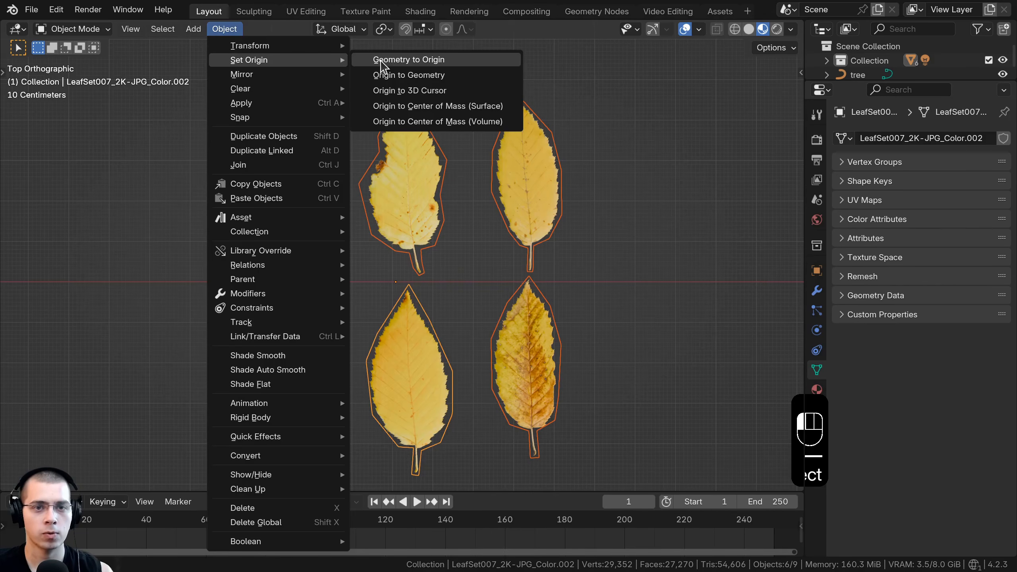
click(391, 75)
Try moving and rotating individual leaves to check their new origins, cancelling each transform.
click(396, 182)
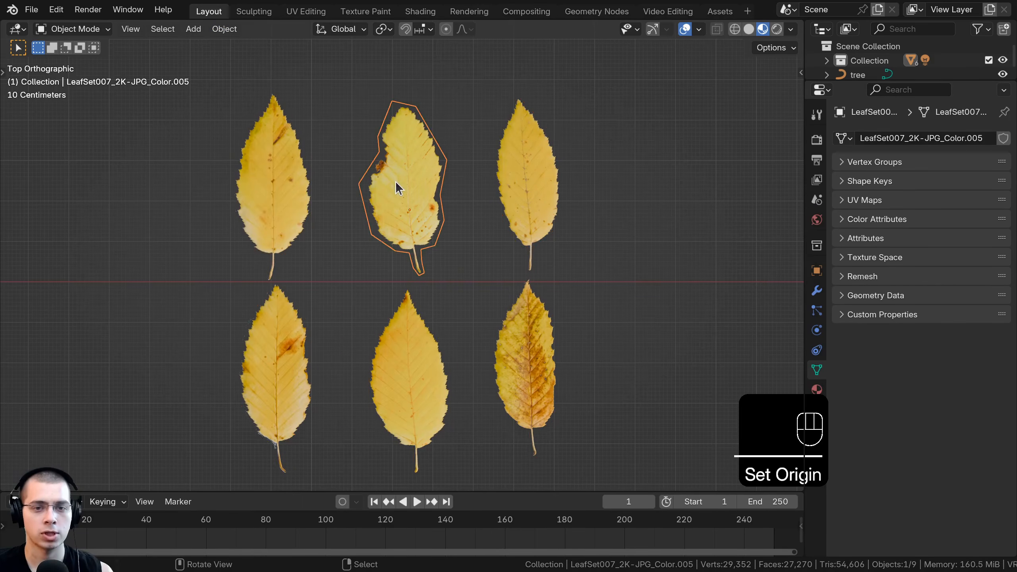
key(g)
right_click(458, 159)
click(524, 170)
key(g)
right_click(612, 134)
key(r)
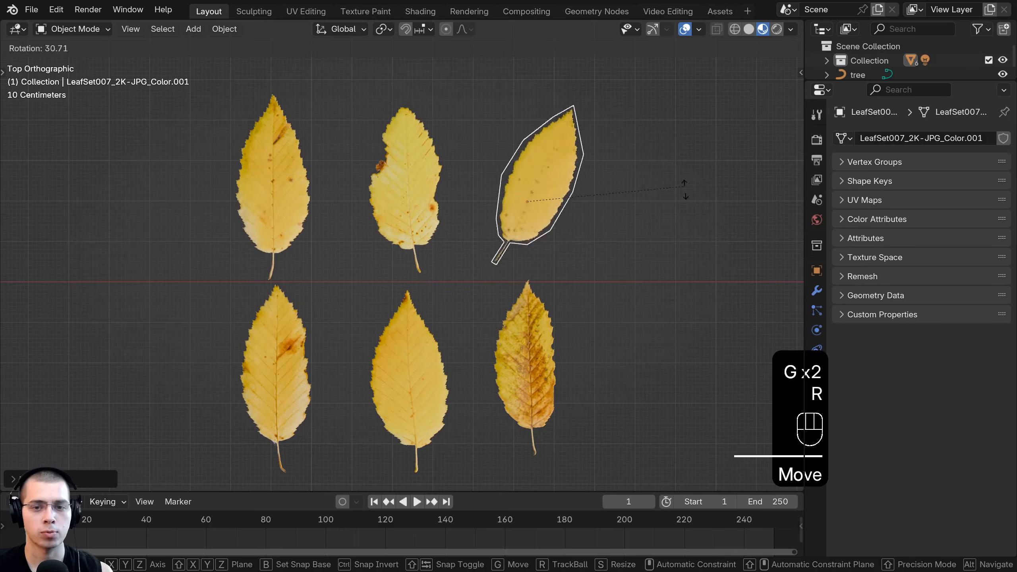
right_click(679, 192)
right_click(545, 367)
key(g)
right_click(559, 324)
Move the three upper leaves beside the lower three in top view to form one horizontal row.
scroll(557, 317, down, 3)
drag(513, 240, 339, 204)
middle_drag(388, 235, 576, 193)
key(KP_7)
key(g)
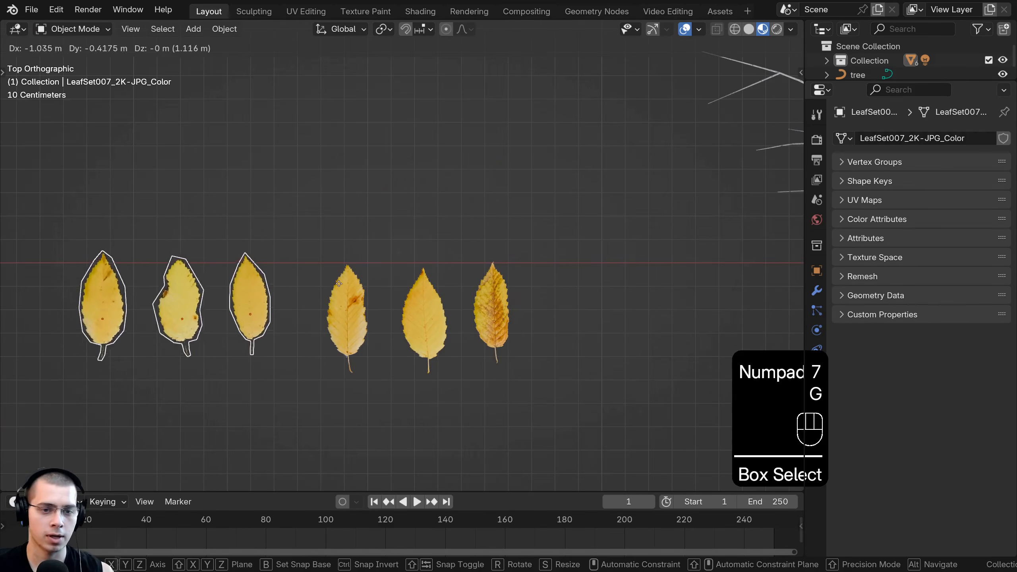
click(378, 303)
Shift groups of leaves along the row to close the wide gaps between neighbouring leaves.
key(b)
drag(192, 243, 345, 311)
key(g)
click(363, 309)
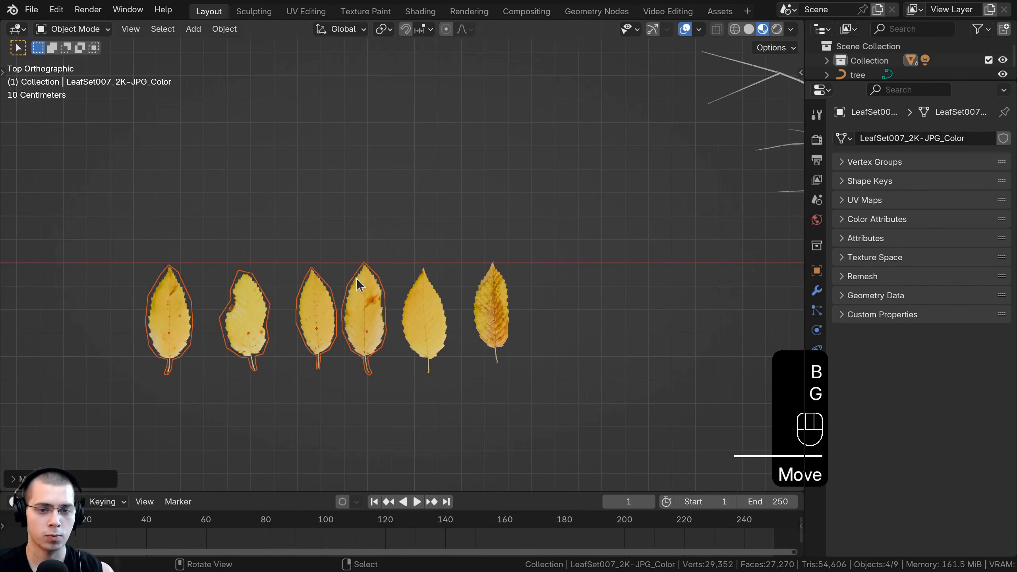
key(b)
drag(373, 277, 421, 331)
key(g)
click(438, 327)
Fine-tune the spacing of the leaves so all six sit evenly in the row, ending with the first one.
key(a)
key(g)
drag(166, 243, 320, 299)
click(279, 296)
key(b)
key(g)
click(318, 299)
key(a)
key(g)
click(219, 300)
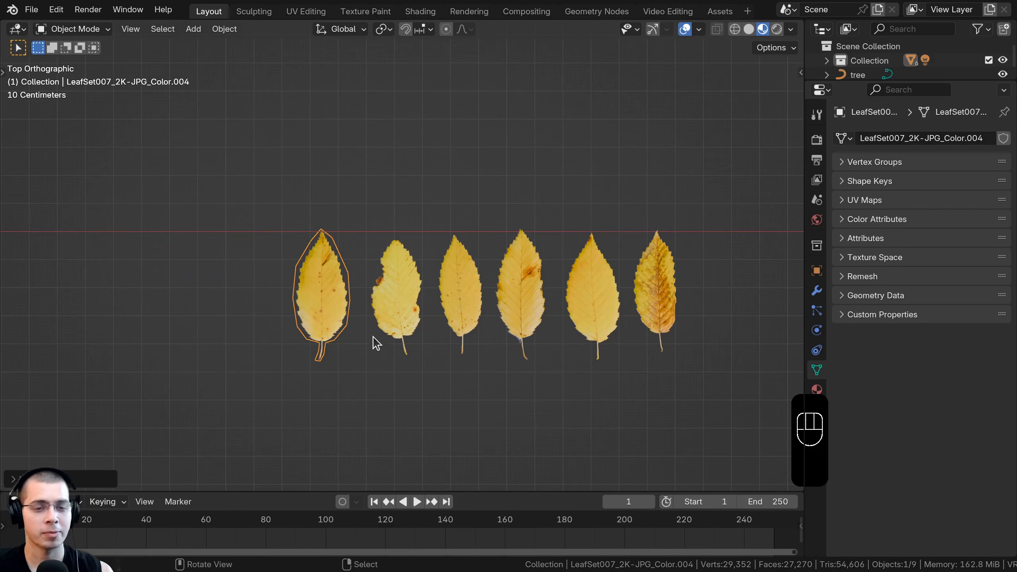
Knife-cut two roughly horizontal edges across the first leaf, dividing it into tip, middle and stem sections.
shift+middle_drag(376, 343, 395, 291)
key(a)
key(Tab)
scroll(426, 306, up, 4)
scroll(409, 285, up, 3)
key(a)
key(a)
key(k)
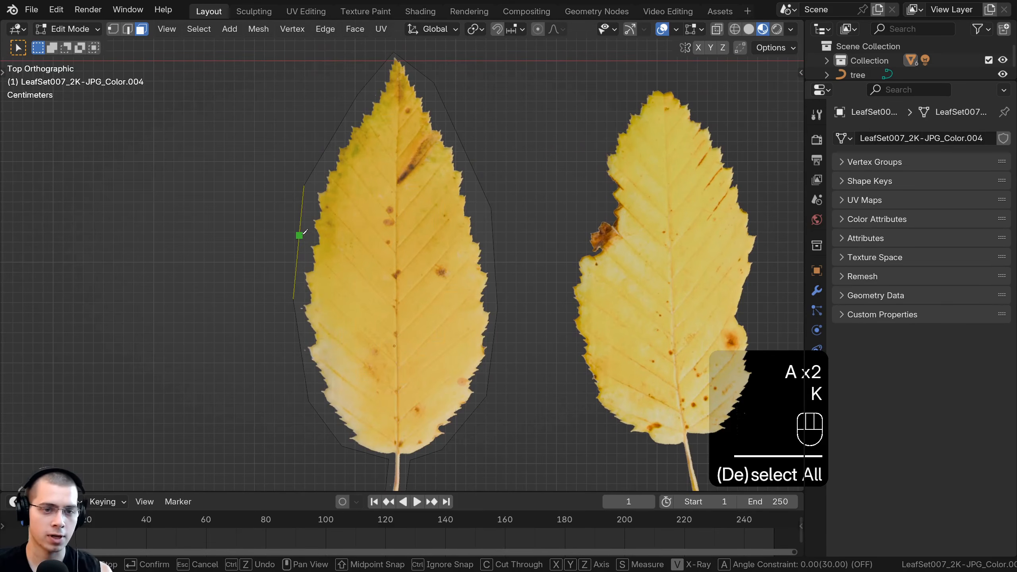
click(301, 222)
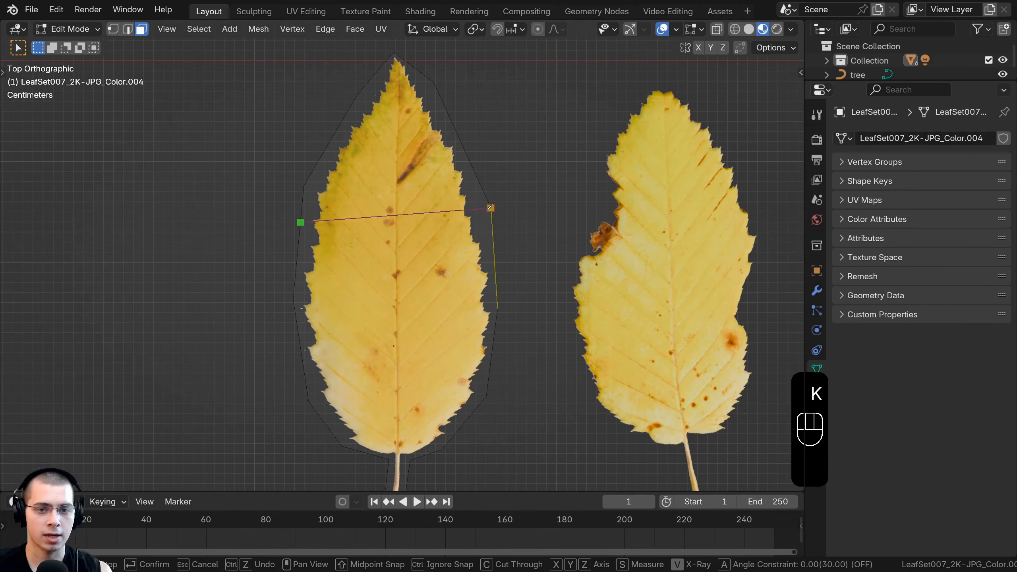
click(491, 207)
key(Return)
key(k)
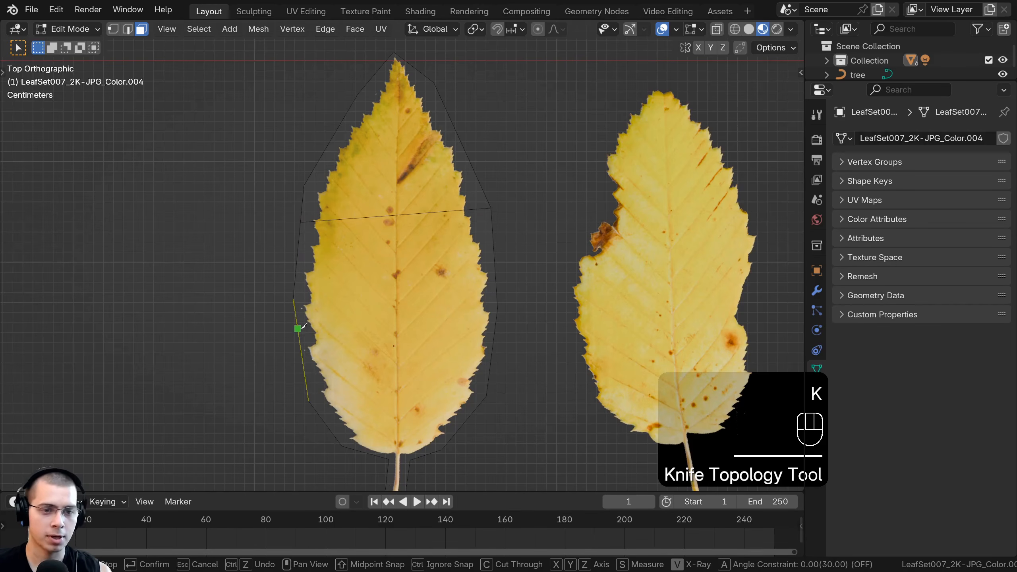
click(495, 336)
key(Return)
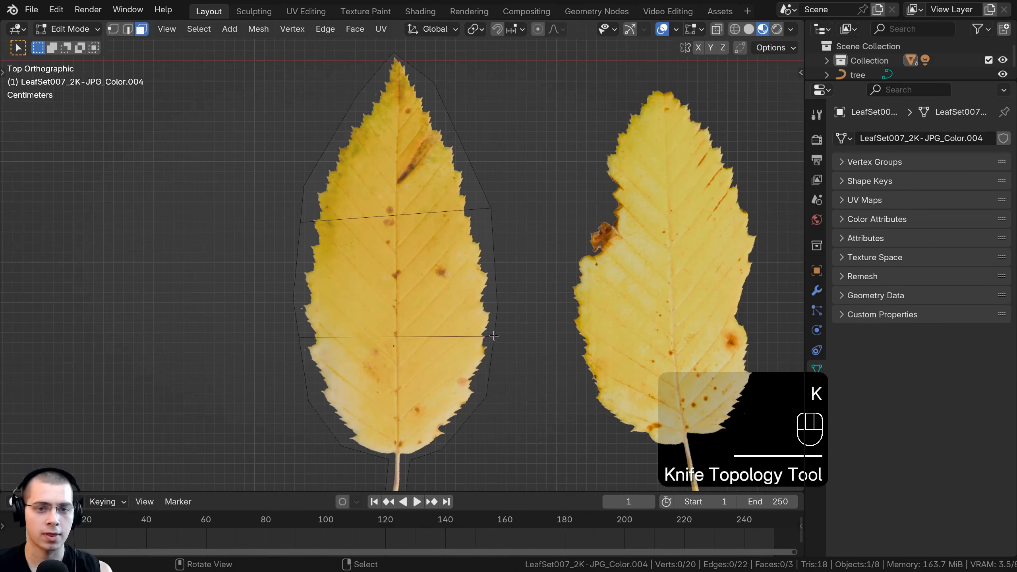
Knife-cut two crosswise edges across the second leaf, the one with the notched edge.
scroll(497, 325, down, 2)
shift+middle_drag(507, 281, 349, 281)
scroll(354, 276, up, 1)
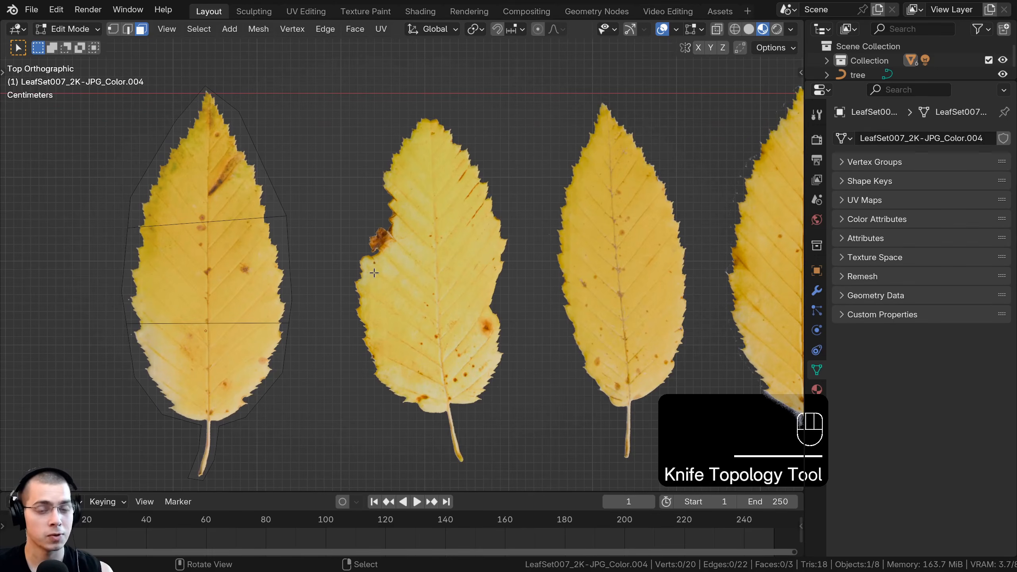
key(Tab)
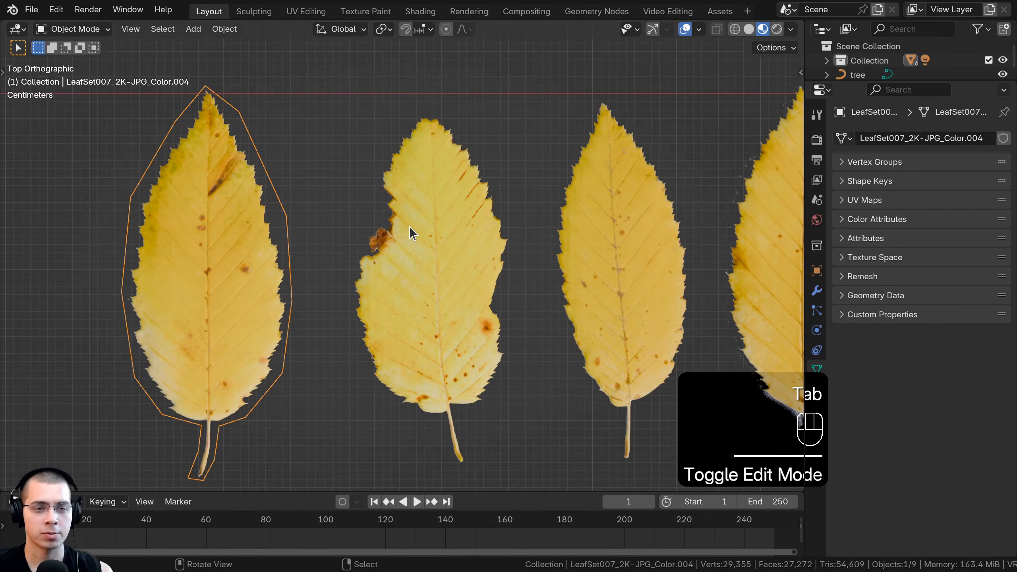
click(409, 227)
scroll(409, 228, up, 1)
key(Tab)
key(k)
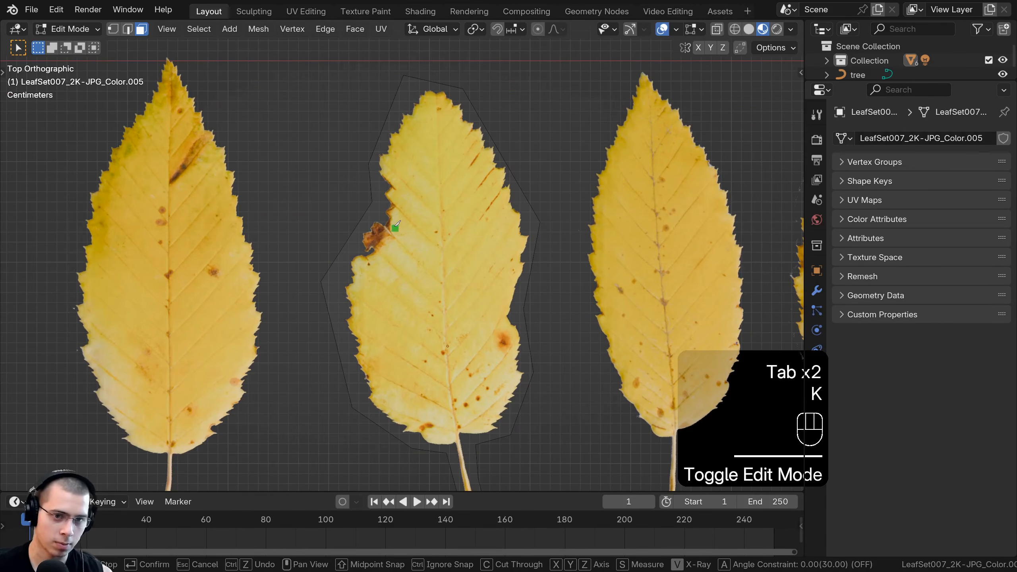
click(536, 222)
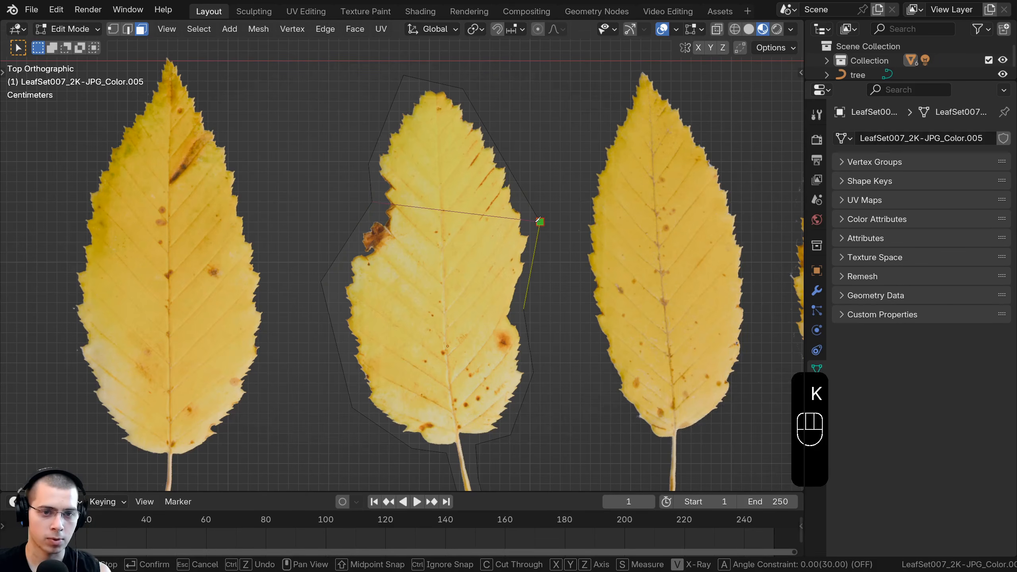
key(Return)
key(k)
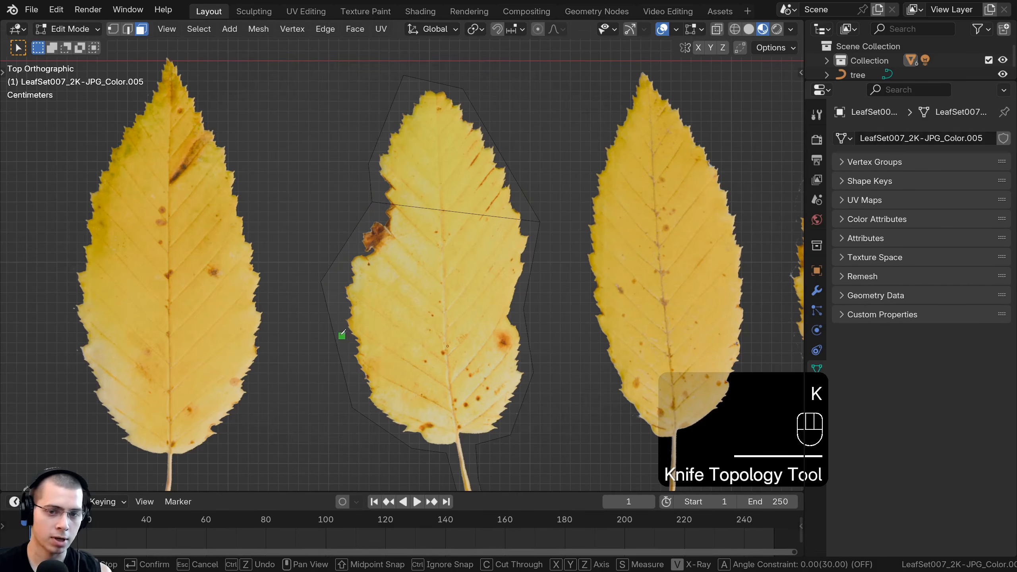
click(527, 331)
key(Return)
Knife-cut two crosswise edges across the third leaf and likewise across the fourth leaf.
scroll(577, 301, down, 4)
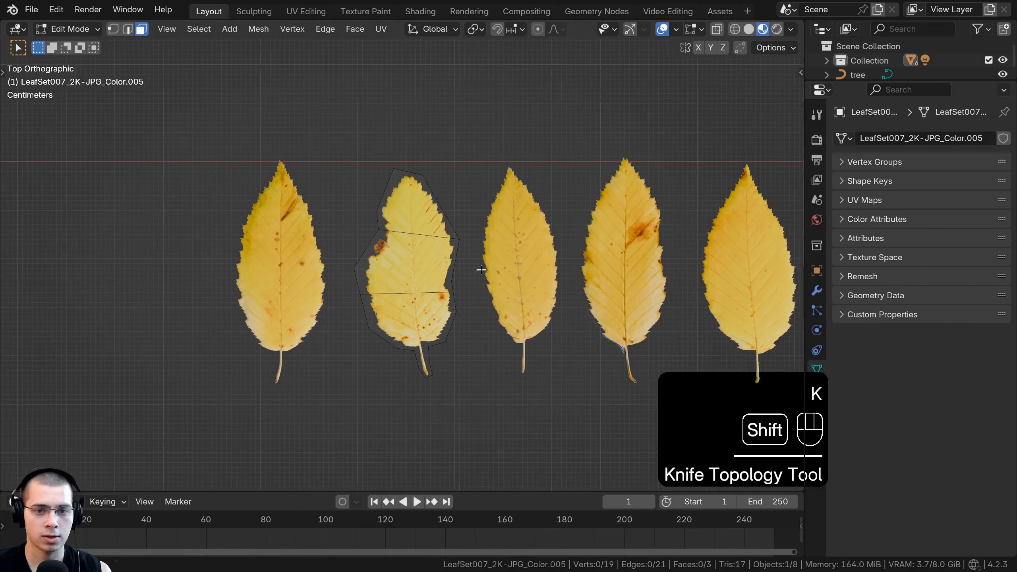
shift+middle_drag(560, 288, 450, 287)
scroll(445, 281, up, 2)
key(Tab)
right_click(422, 261)
key(Tab)
scroll(423, 257, up, 1)
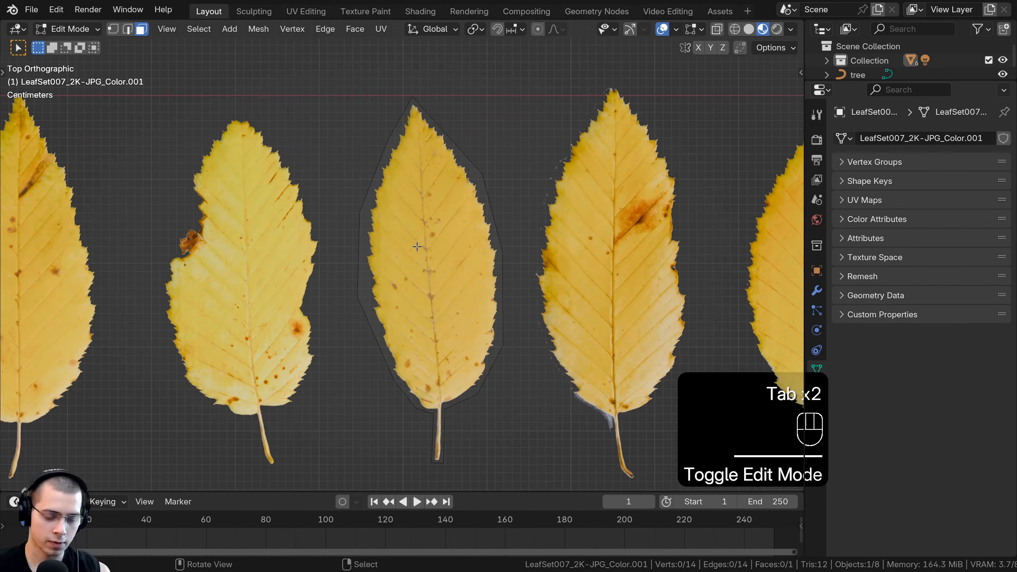
key(k)
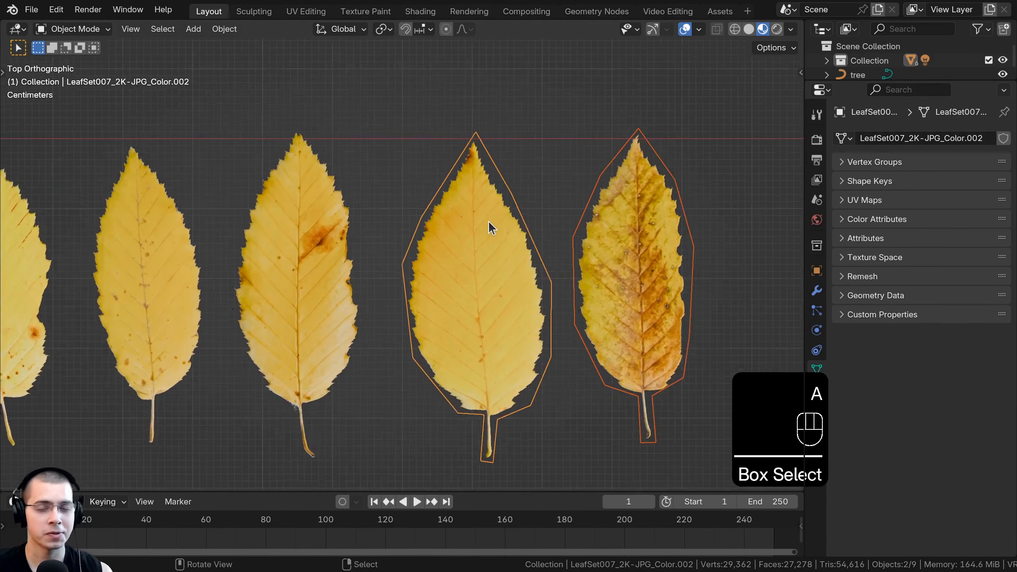
Edit the last three leaves together and knife-cut two crosswise edges across the fifth leaf.
scroll(490, 221, up, 1)
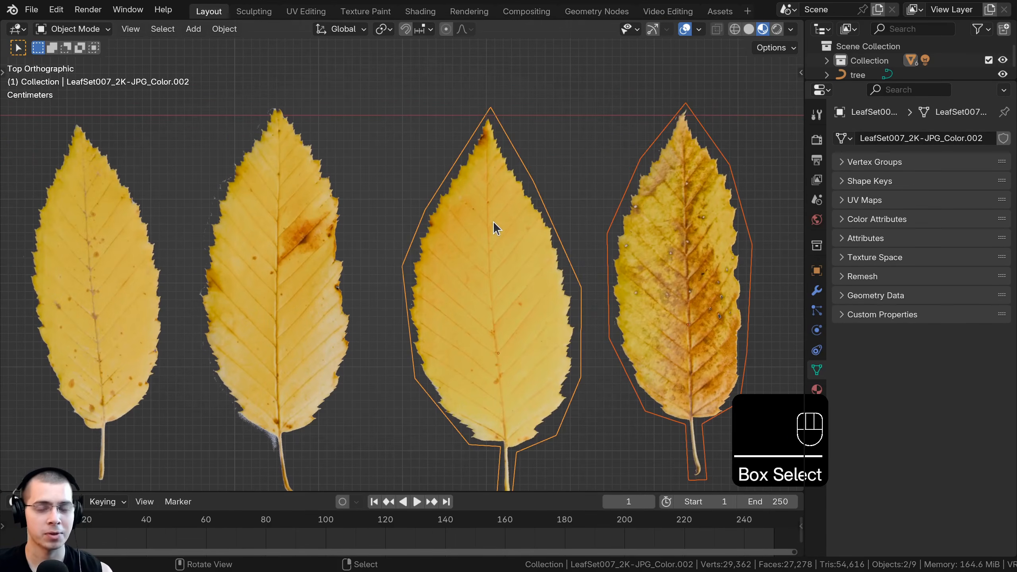
shift+click(329, 245)
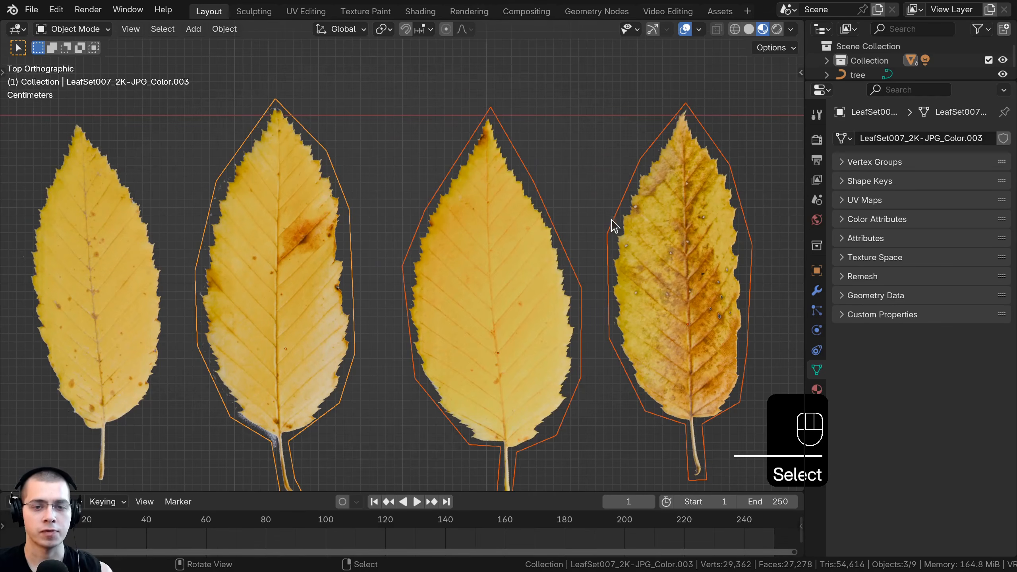
shift+middle_drag(434, 242, 387, 217)
key(Tab)
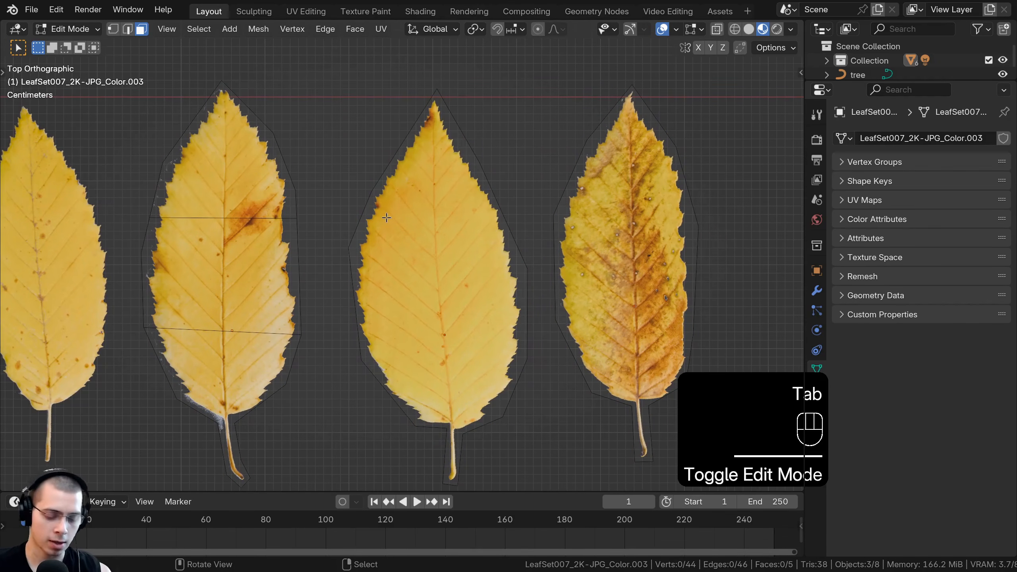
click(578, 204)
click(509, 230)
click(559, 222)
key(k)
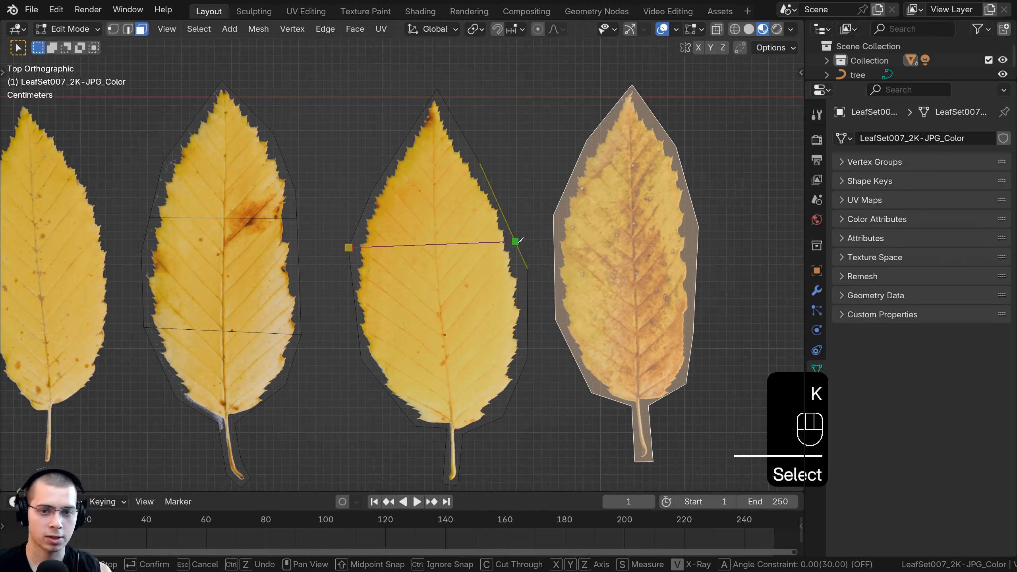
click(517, 241)
key(Return)
key(k)
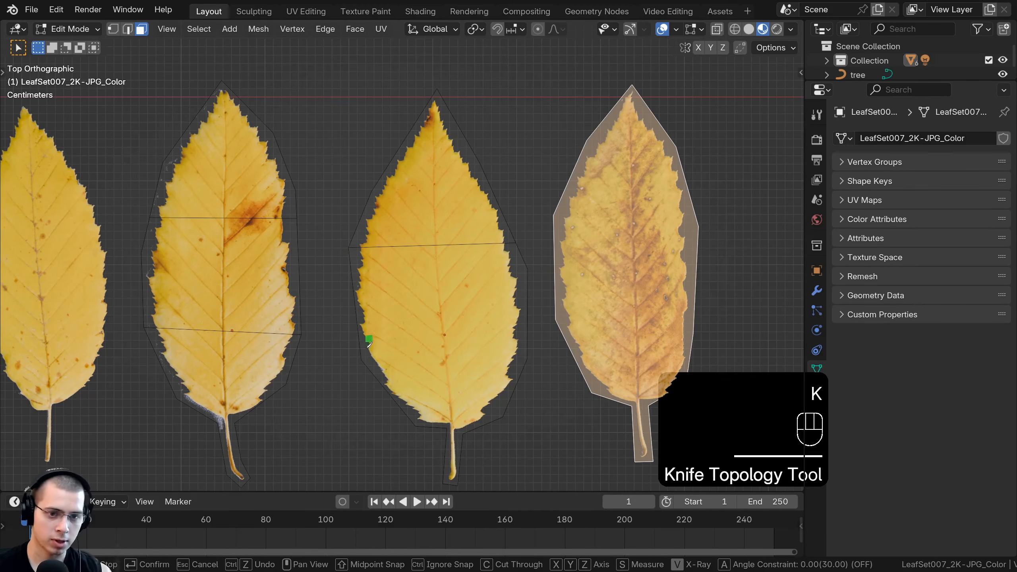
click(527, 360)
key(Return)
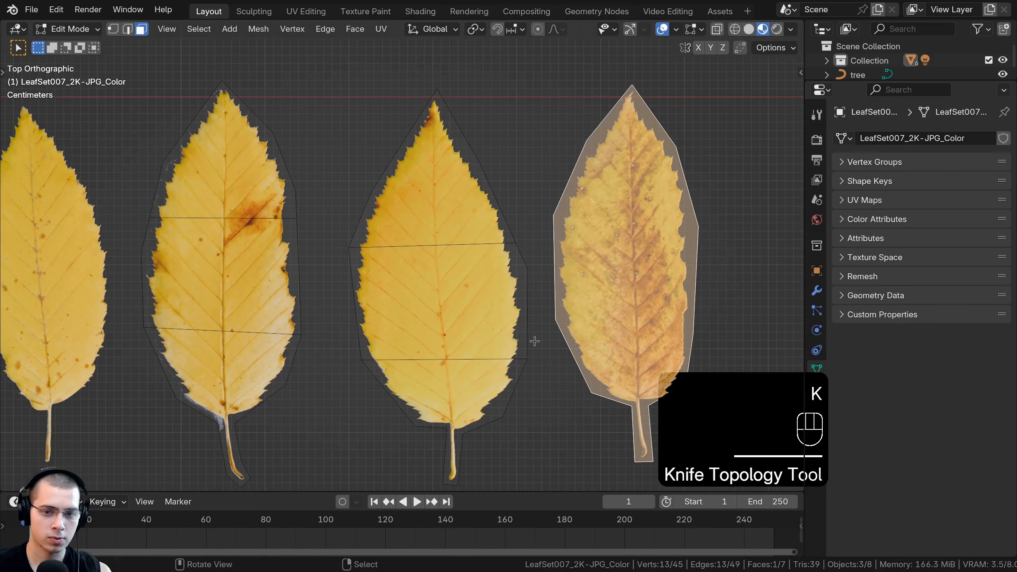
Edit the sixth, brown-veined leaf on its own and knife-cut two crosswise edges across it.
shift+middle_drag(622, 278, 488, 278)
key(Tab)
right_click(488, 271)
key(Tab)
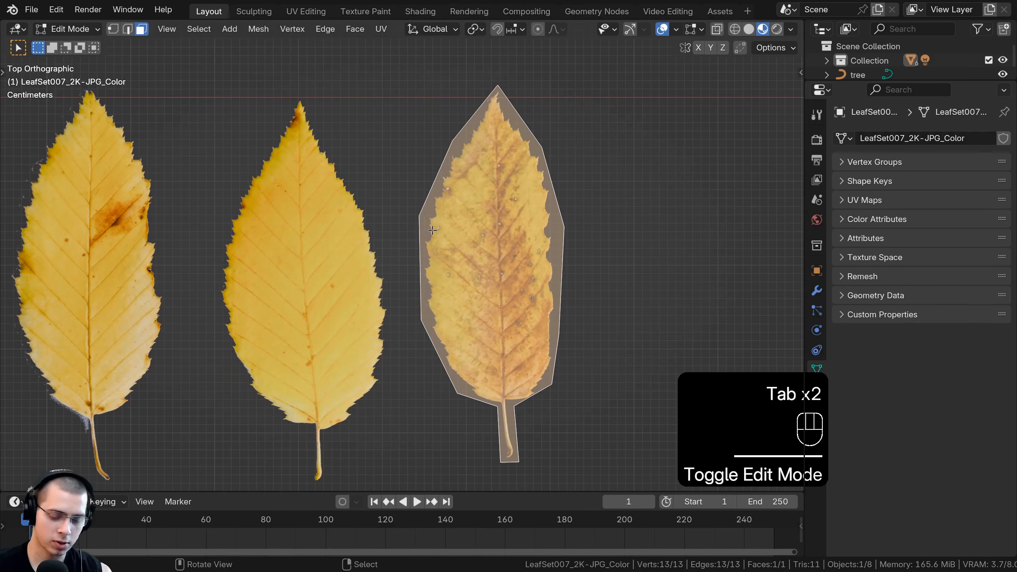
key(k)
Enter Edit Mode for all six leaves together and select the middle face of each one.
drag(584, 140, 128, 296)
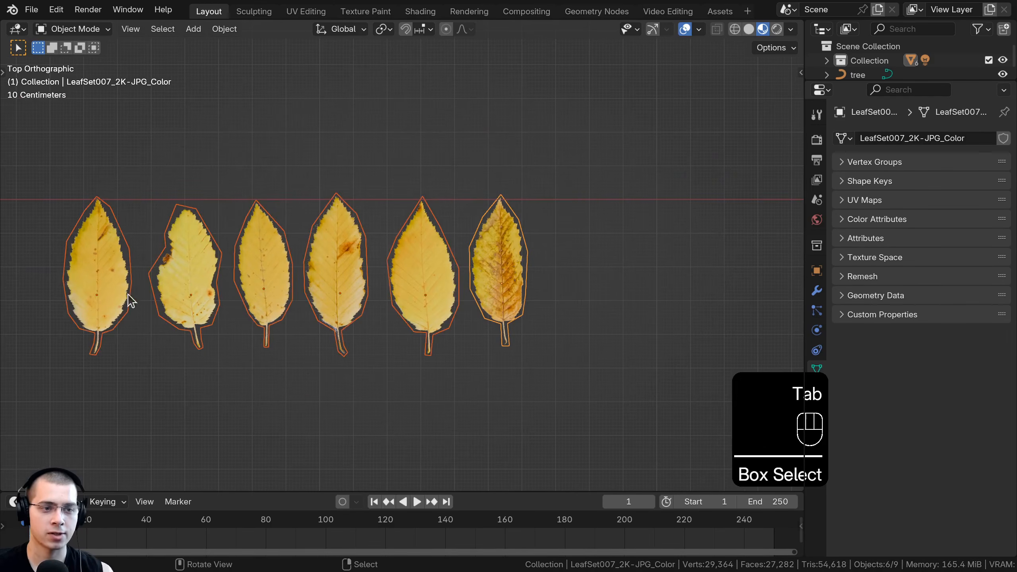
shift+middle_drag(129, 296, 159, 295)
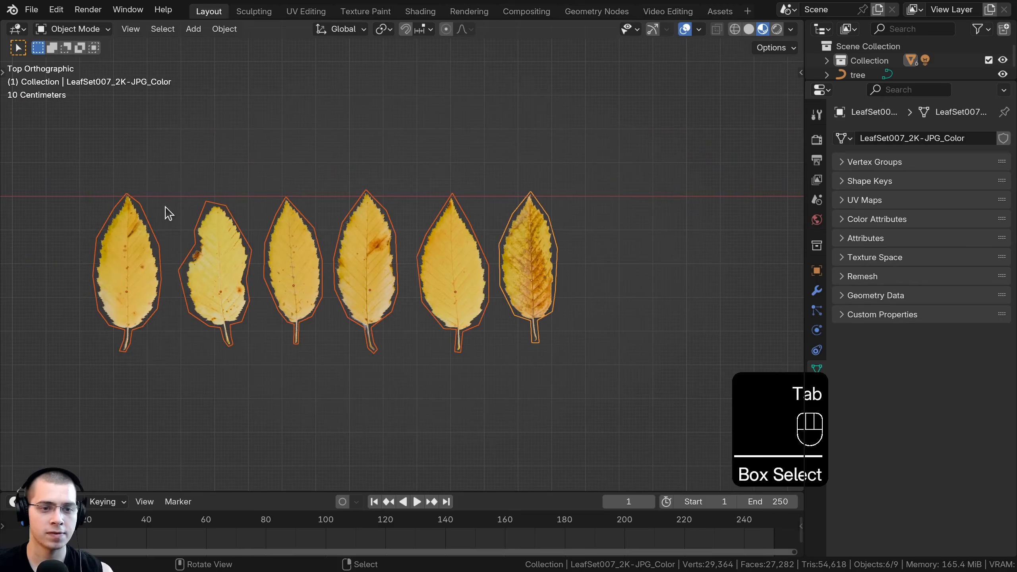
key(Tab)
click(128, 267)
shift+click(240, 269)
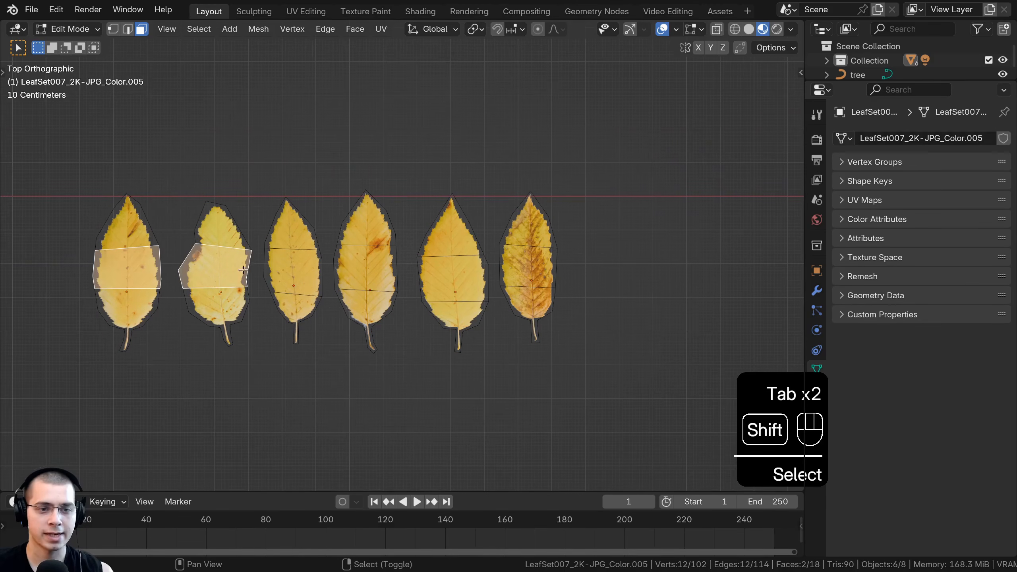
shift+click(288, 272)
shift+click(363, 267)
shift+click(418, 265)
shift+click(526, 274)
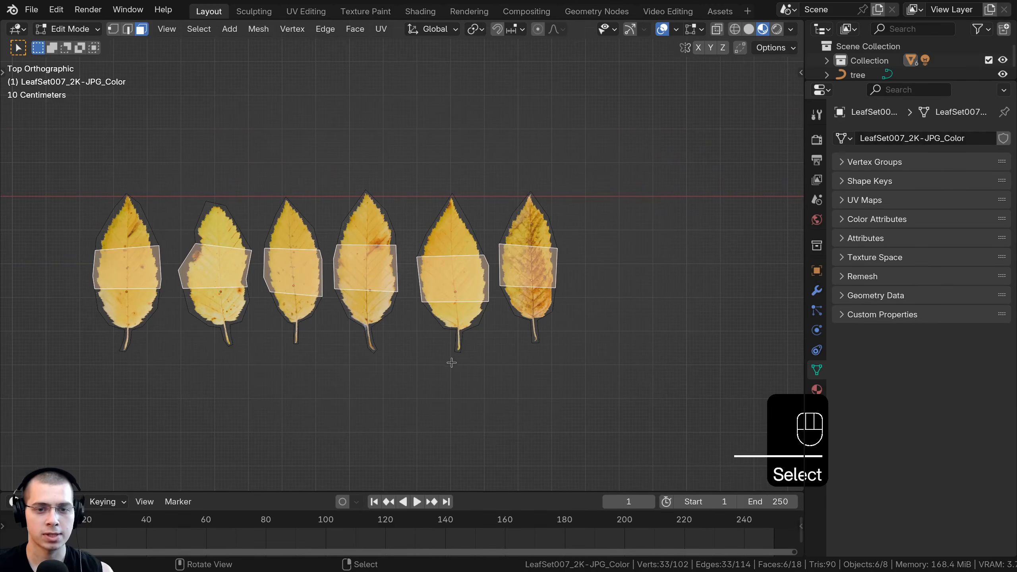
Raise the selected middle faces slightly along Z to give the flat leaves an arched bend.
middle_drag(527, 273, 502, 225)
key(g)
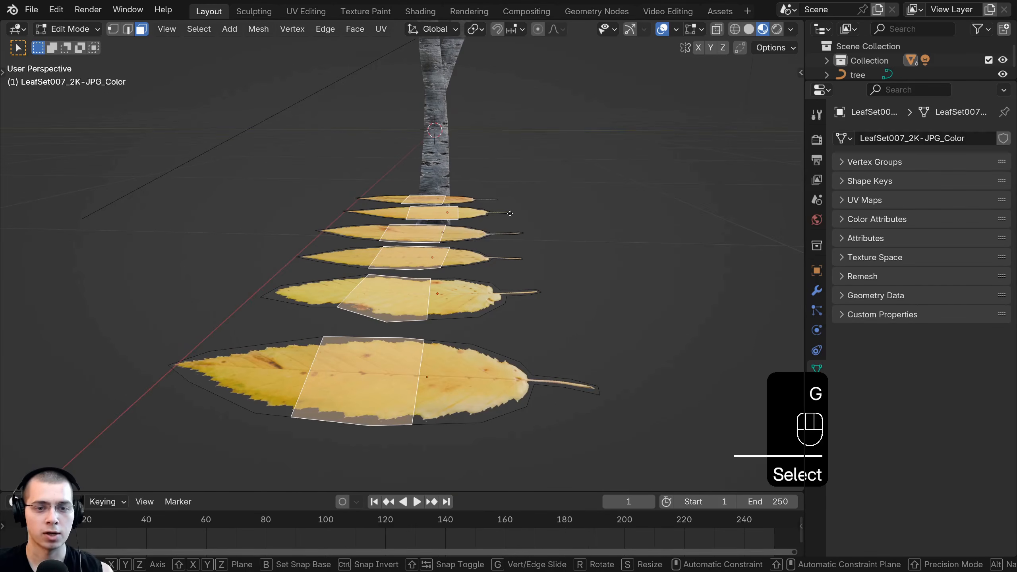
key(z)
click(512, 205)
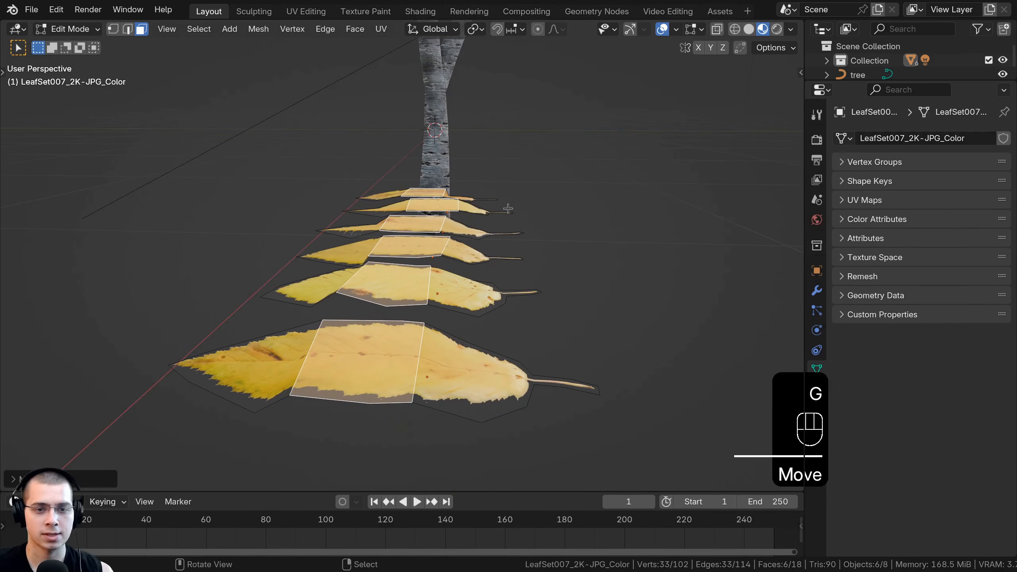
Adjust the leaves' bend with another move along Z and return to Object Mode.
middle_drag(512, 205, 466, 280)
key(a)
key(a)
key(g)
key(z)
click(495, 221)
key(Tab)
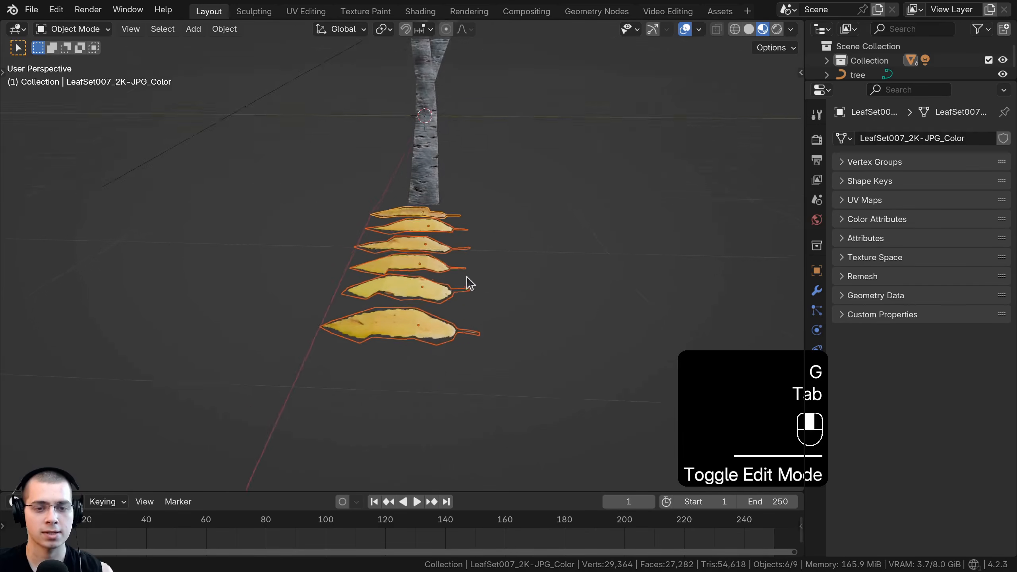
Apply Shade Smooth to all six bent leaves.
scroll(415, 225, up, 4)
key(w)
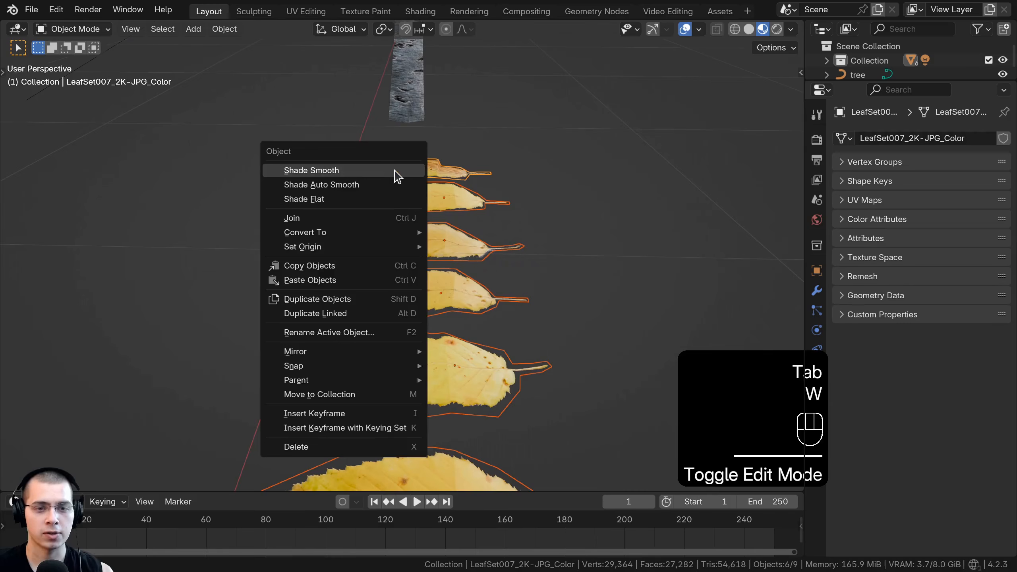
click(339, 175)
middle_drag(341, 175, 484, 244)
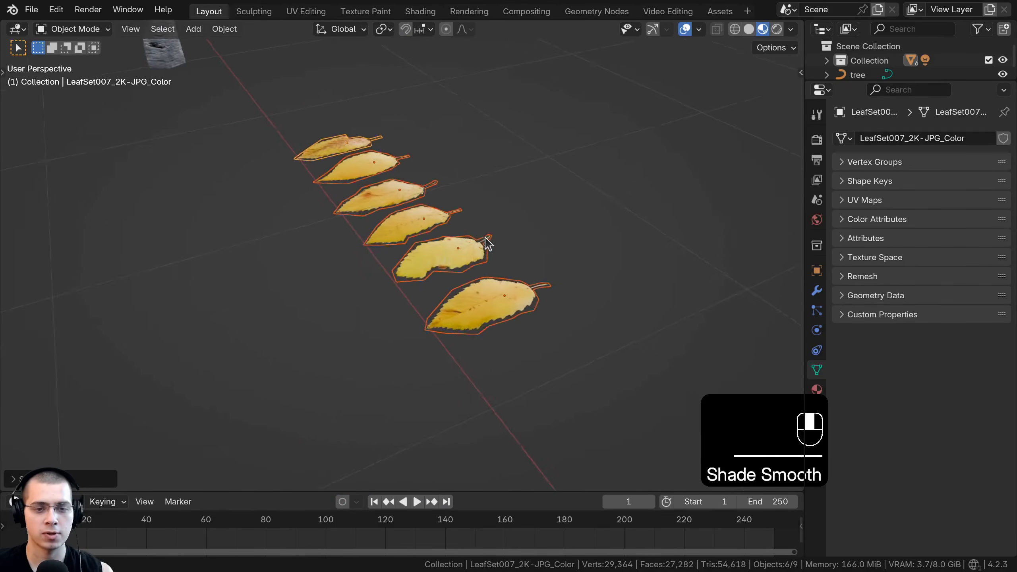
Deselect the smoothed leaves and save the project file.
scroll(521, 257, up, 3)
key(a)
middle_drag(555, 260, 552, 291)
scroll(517, 273, up, 5)
scroll(506, 269, down, 5)
middle_drag(495, 260, 348, 177)
click(429, 221)
key(a)
middle_drag(372, 215, 277, 281)
click(31, 9)
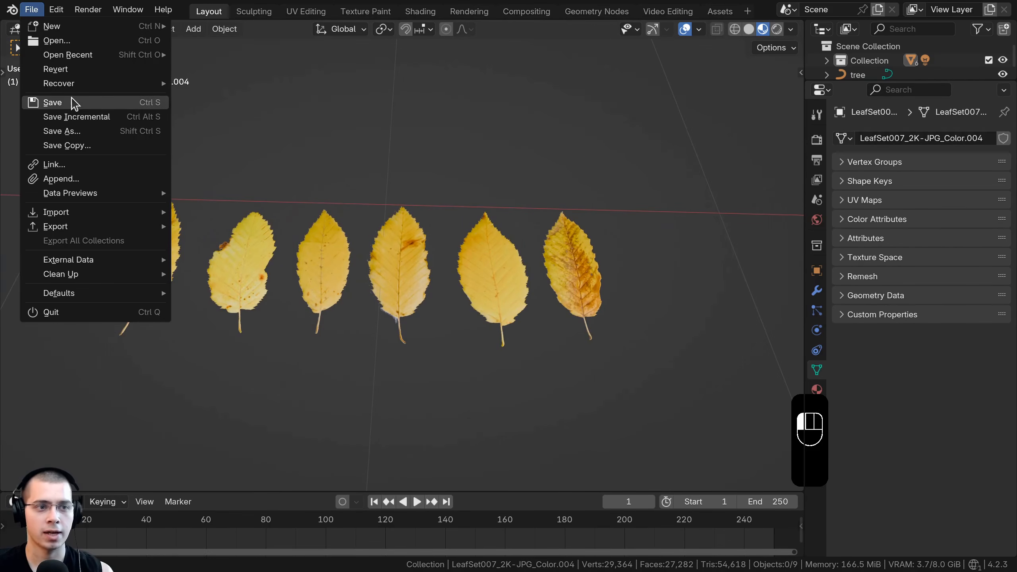
click(70, 102)
middle_drag(236, 185, 376, 211)
scroll(359, 251, up, 3)
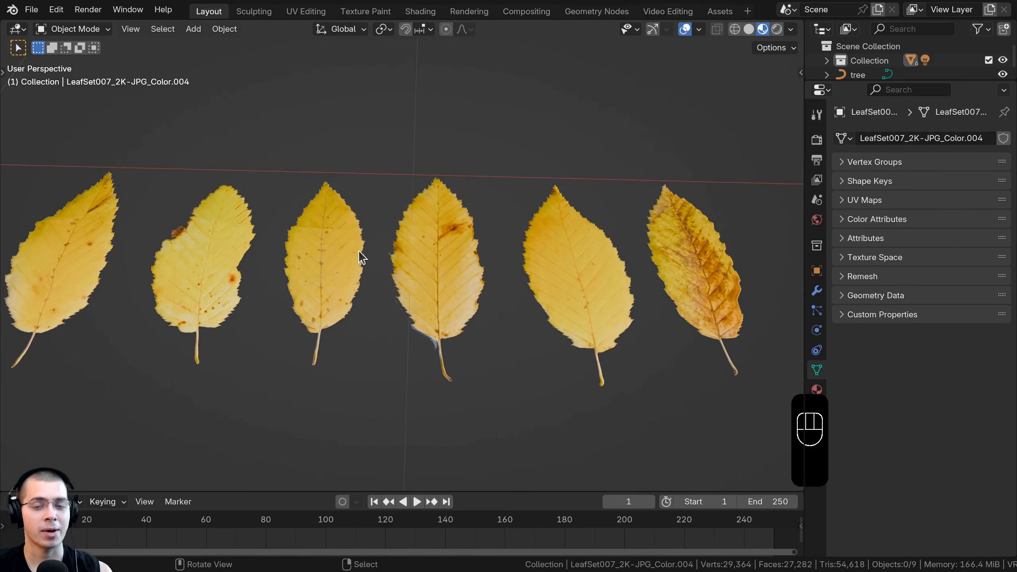
click(352, 248)
click(421, 249)
shift+click(351, 249)
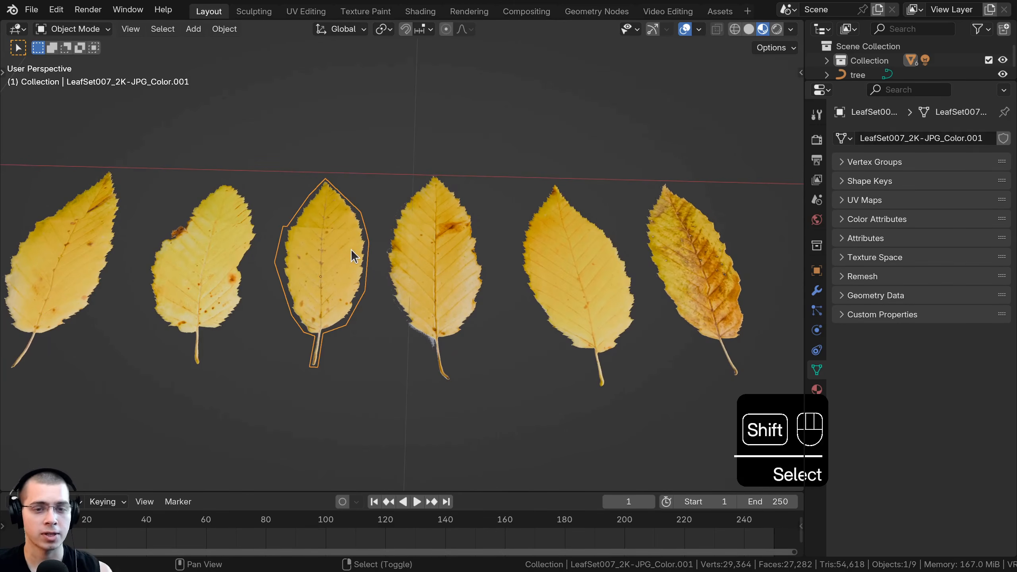
key(ctrl+z)
key(ctrl+z)
key(a)
Select the leaf at the end of the row, switch to the Shading workspace and move the Mapping frame closer to Textures.
shift+middle_drag(386, 251, 364, 220)
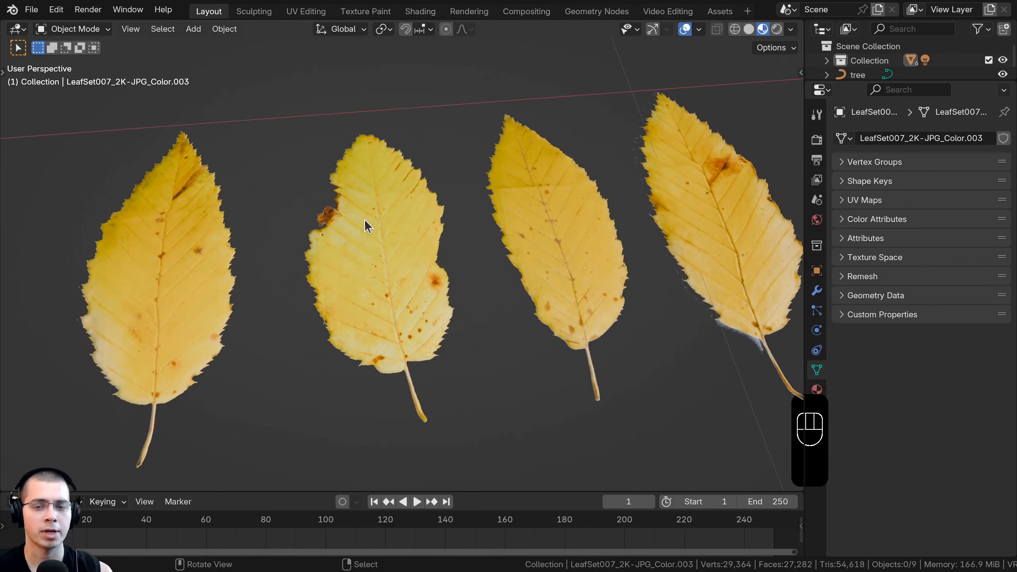
shift+middle_drag(441, 221, 401, 248)
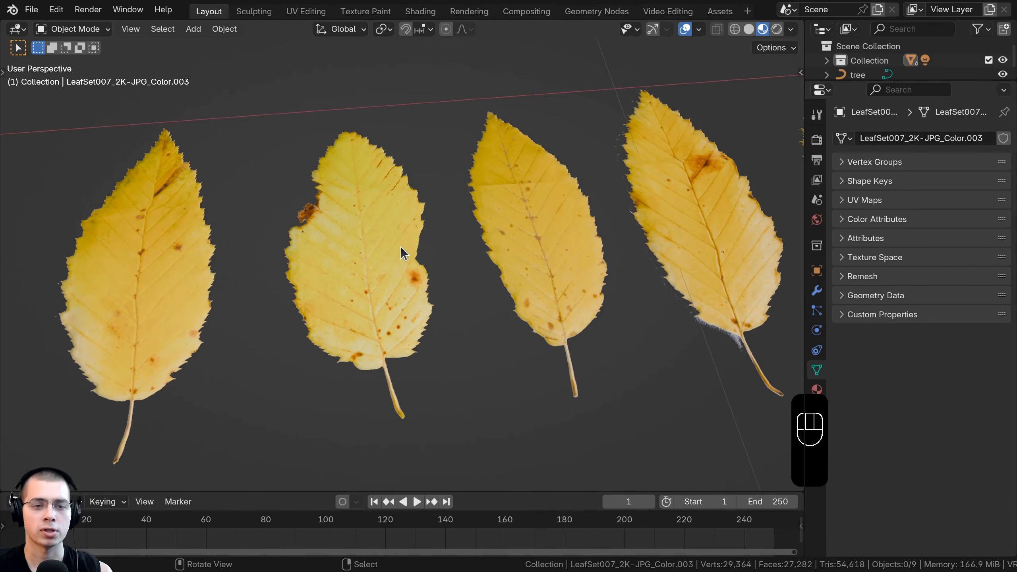
click(181, 244)
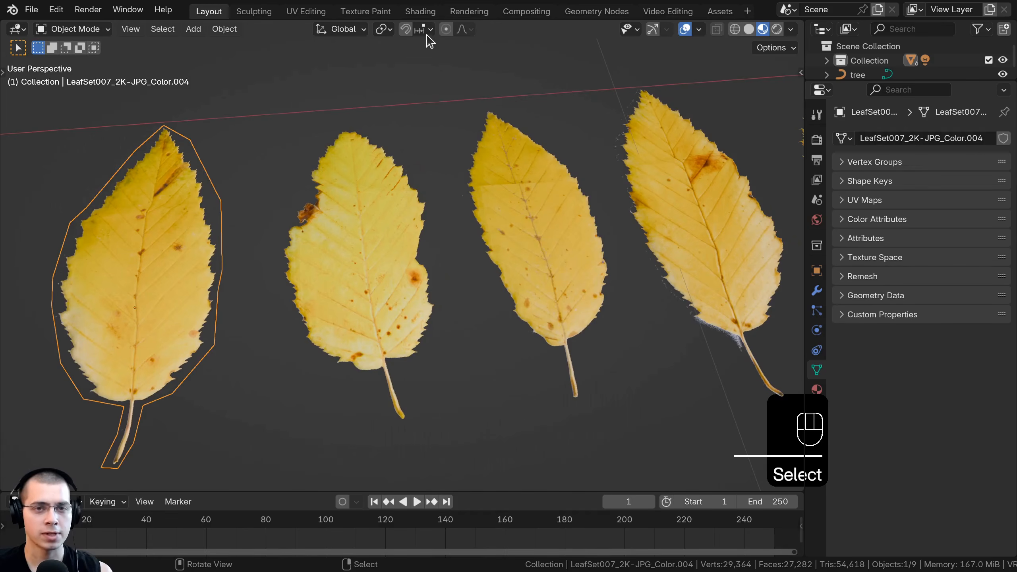
click(419, 12)
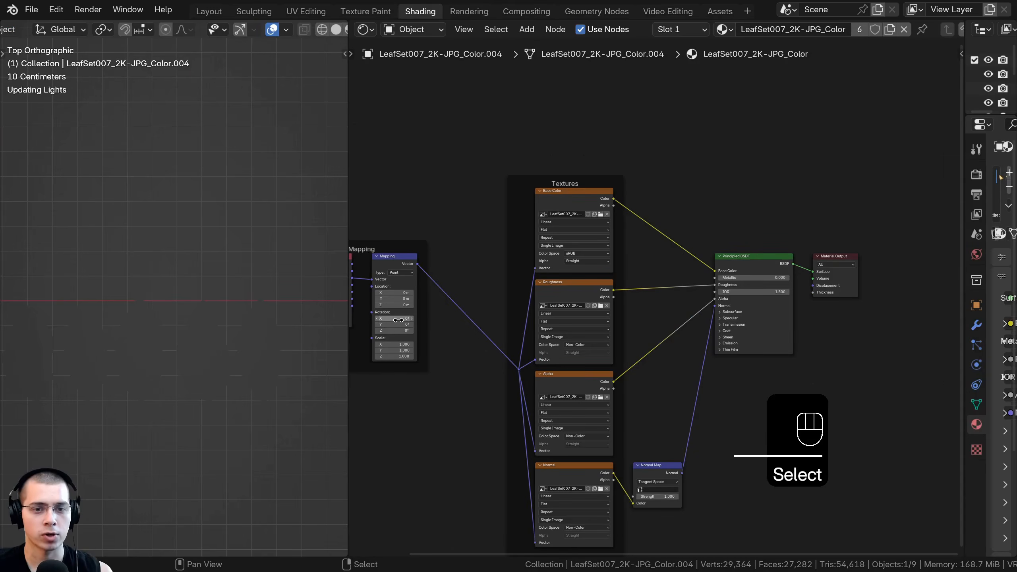
scroll(535, 272, up, 1)
drag(506, 241, 540, 292)
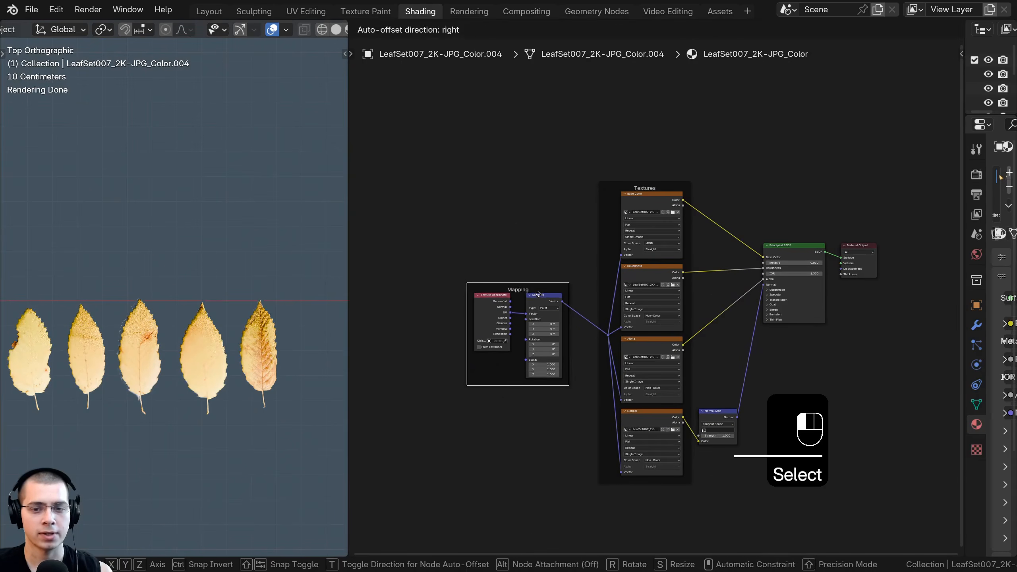
Examine the selected end leaf's surface and edges up close in the rendered preview.
shift+middle_drag(243, 325, 264, 295)
scroll(241, 304, up, 3)
shift+middle_drag(191, 322, 220, 302)
shift+middle_drag(85, 316, 216, 264)
middle_drag(193, 280, 208, 237)
scroll(200, 230, up, 3)
shift+middle_drag(188, 223, 238, 186)
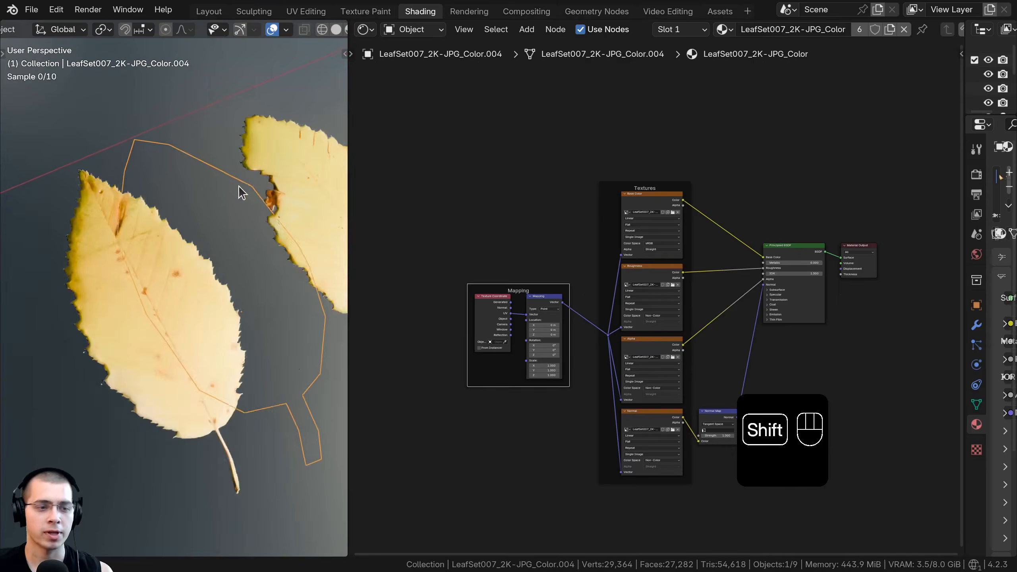
scroll(224, 185, up, 2)
shift+middle_drag(151, 152, 162, 178)
Set the leaf material's Normal Map strength to 0.5.
middle_drag(712, 401, 602, 216)
scroll(602, 216, up, 11)
drag(596, 228, 596, 217)
middle_drag(602, 236, 614, 248)
scroll(614, 249, up, 1)
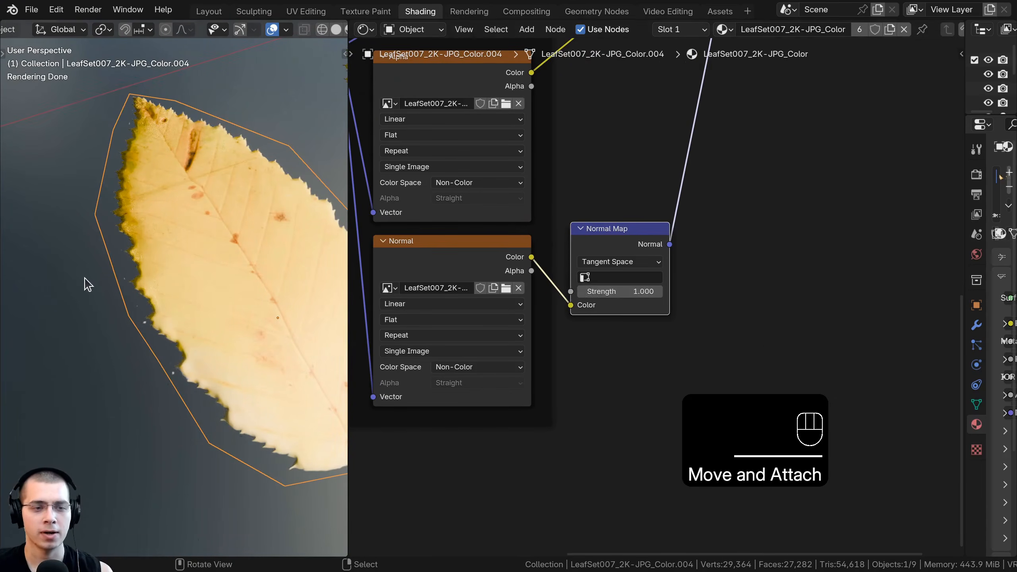
scroll(116, 230, up, 3)
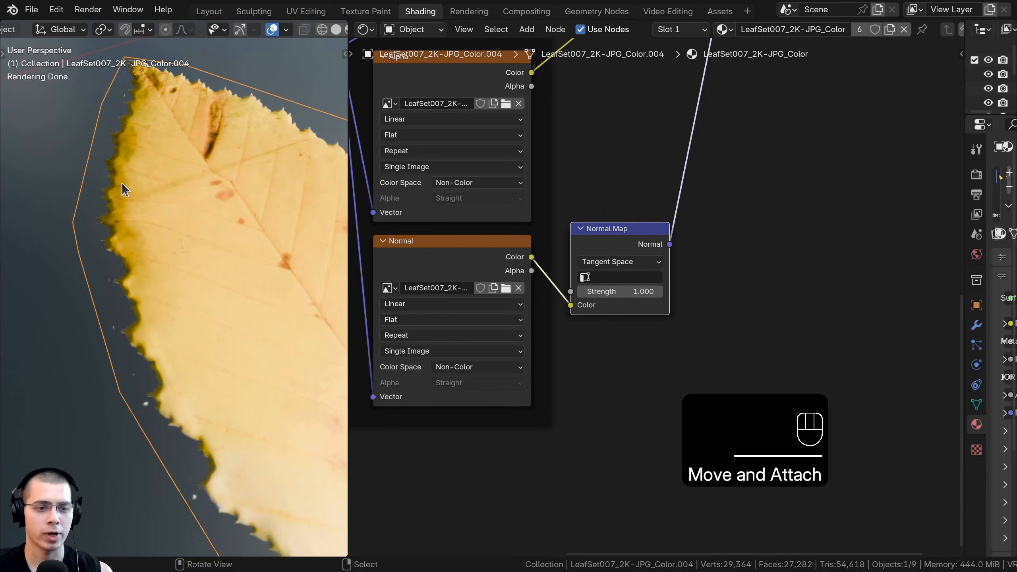
mouse_move(620, 293)
shift+mouse_down()
mouse_move(629, 292)
mouse_move(621, 296)
shift+mouse_up()
right_click(618, 291)
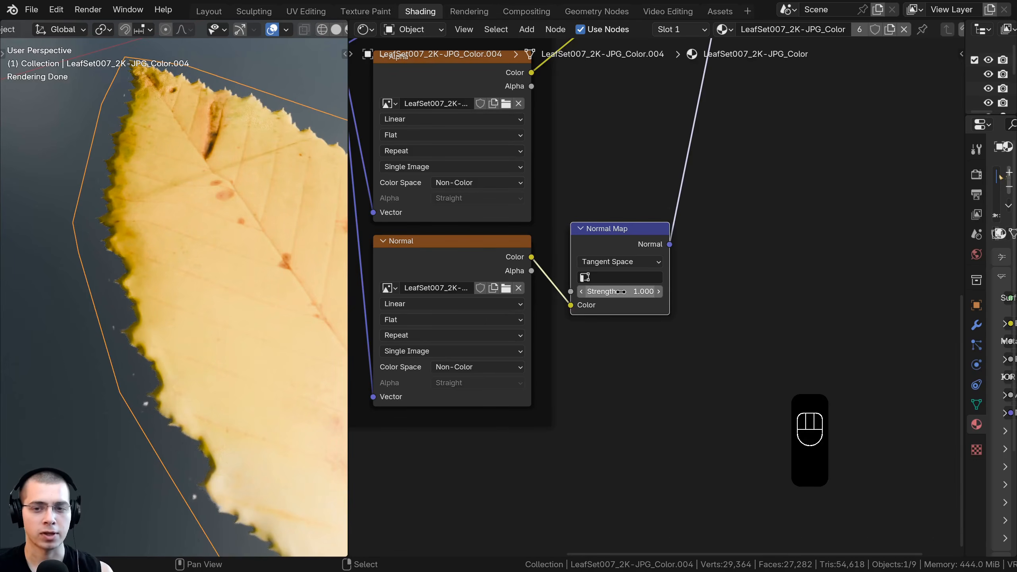
click(620, 292)
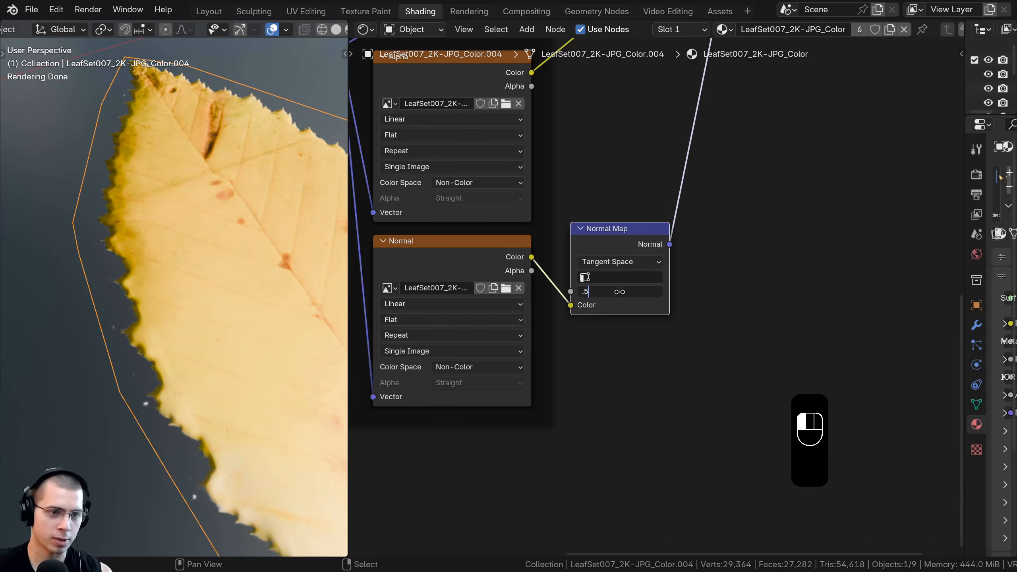
text(.5)
key(Return)
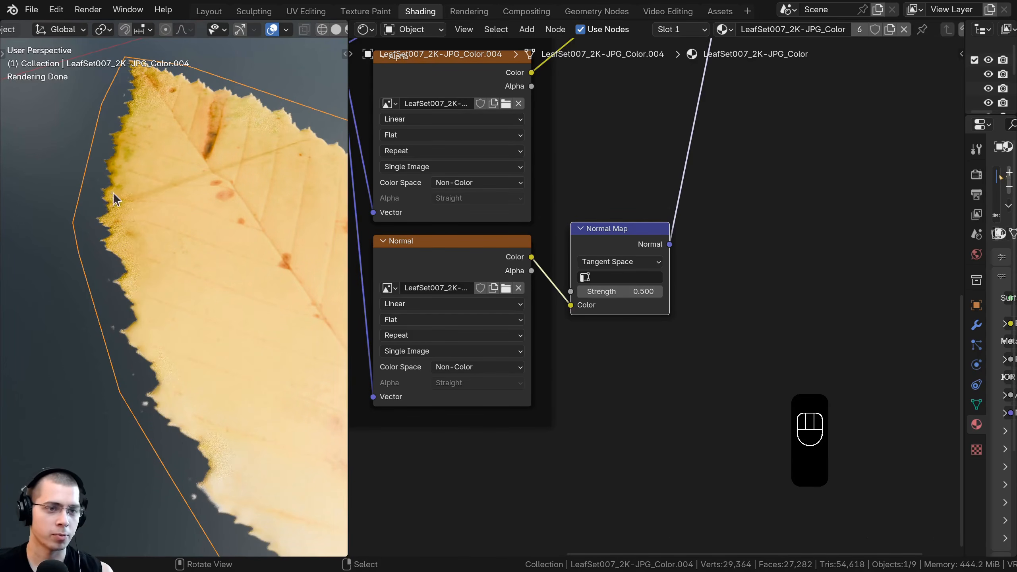
Deselect the leaf and insert a Bump node between the Normal Map and the Principled BSDF's Normal input.
scroll(158, 220, down, 6)
key(a)
shift+middle_drag(208, 231, 133, 249)
scroll(139, 244, up, 4)
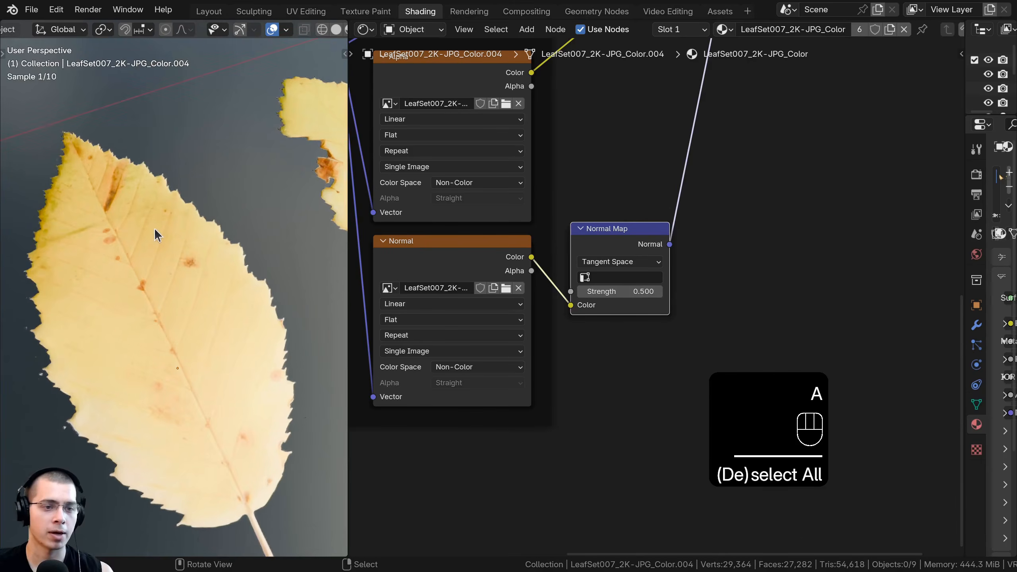
scroll(153, 239, up, 2)
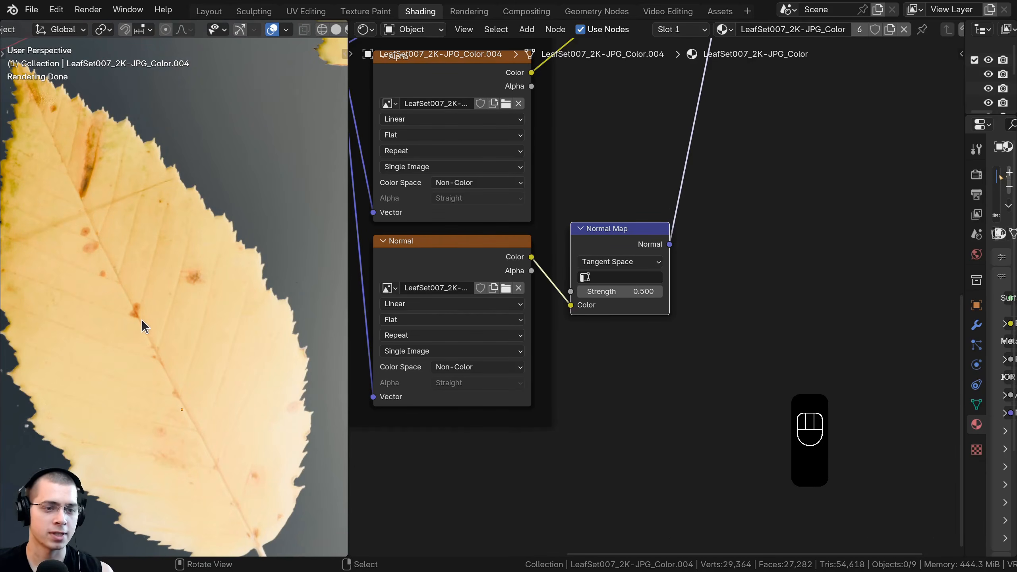
scroll(584, 340, down, 4)
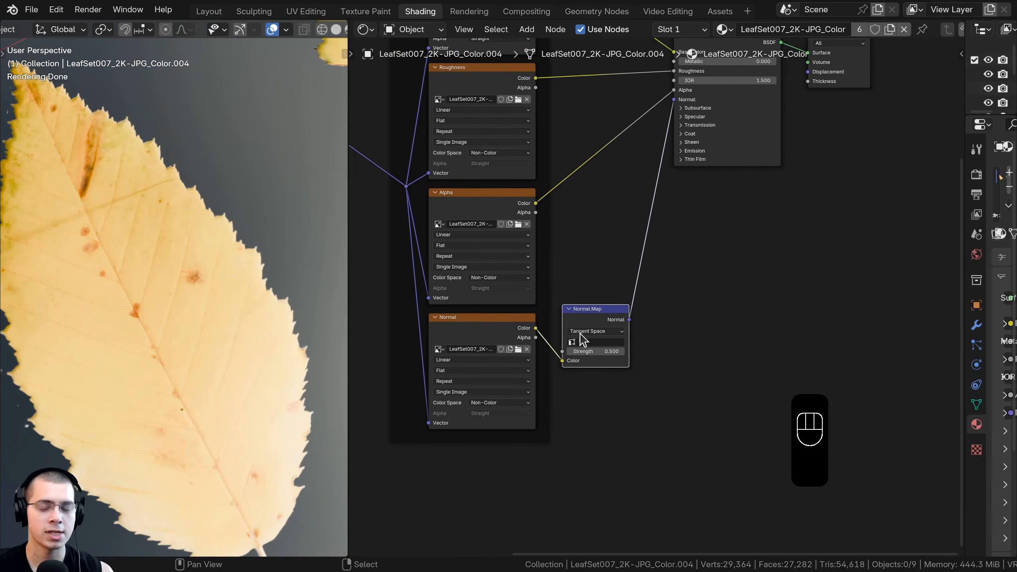
key(shift+a)
click(600, 235)
text(bum)
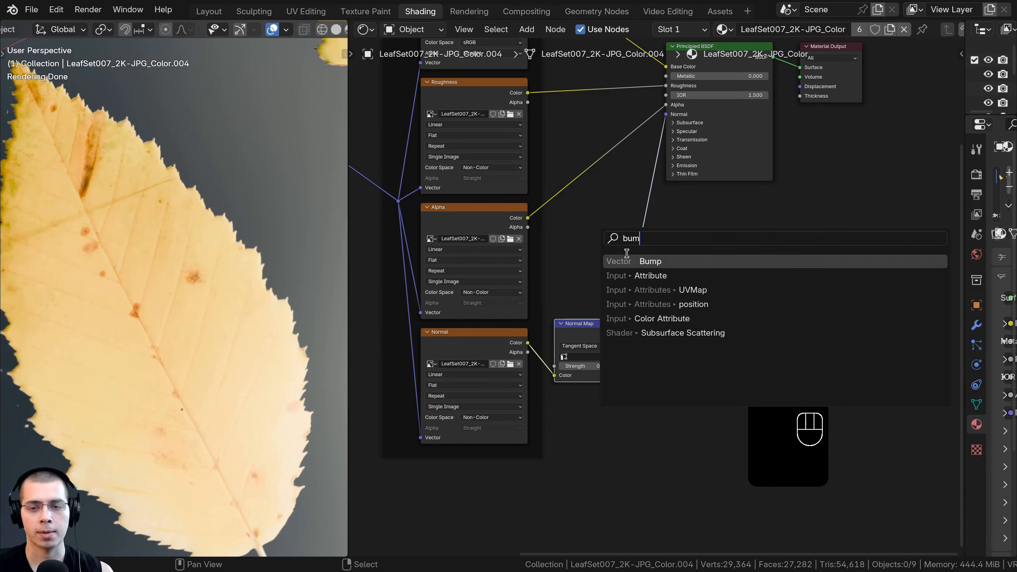
key(Return)
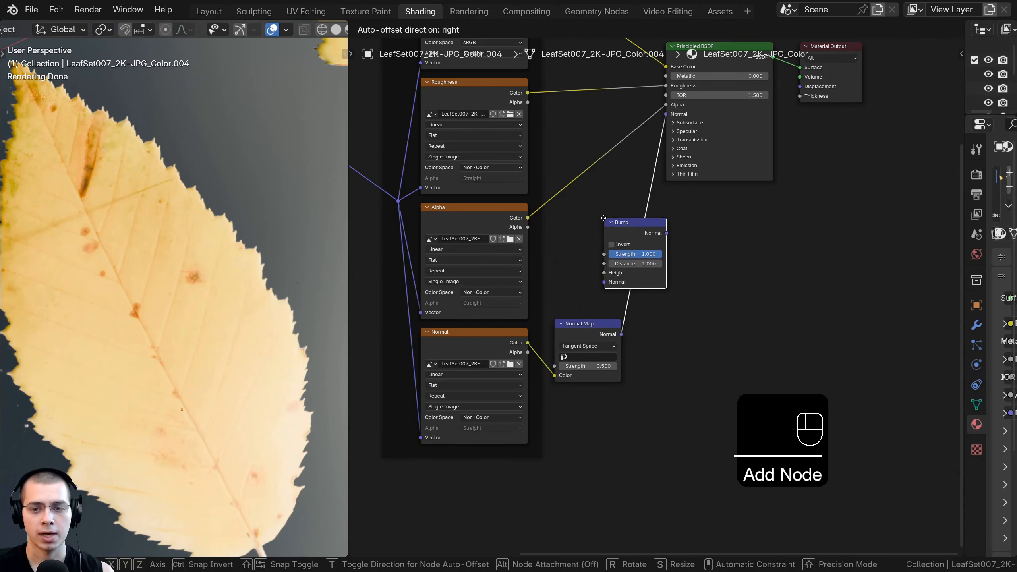
click(624, 229)
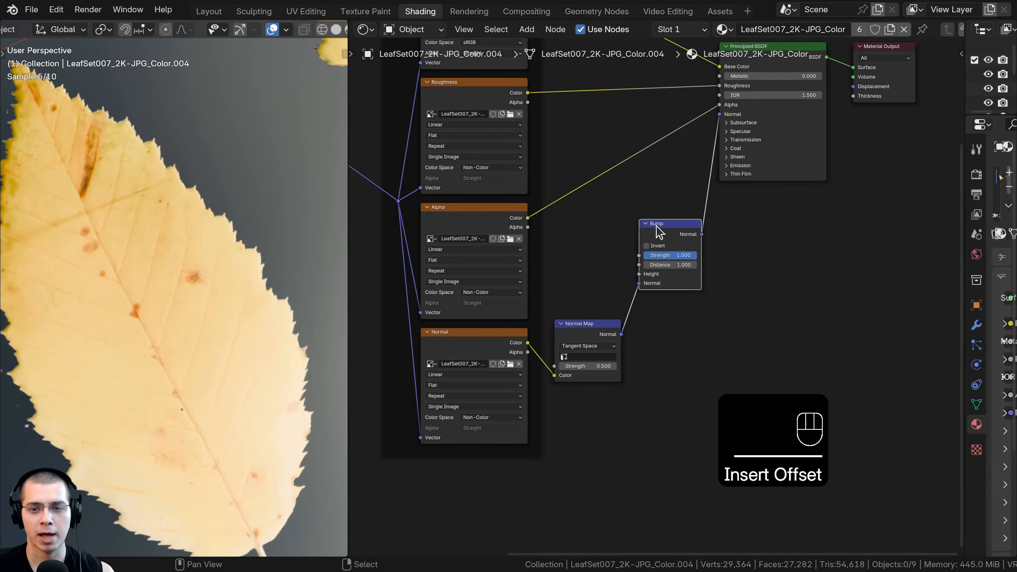
drag(657, 224, 671, 219)
Link the Base Color texture's Color output to the Bump node's Height input.
middle_drag(663, 169, 704, 262)
scroll(704, 262, down, 2)
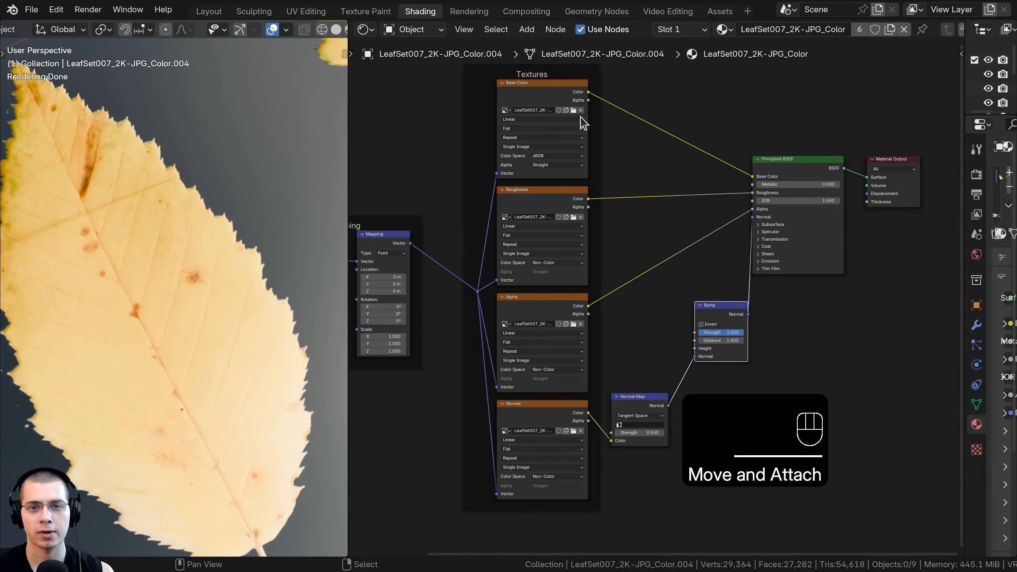
click(544, 91)
drag(588, 93, 699, 352)
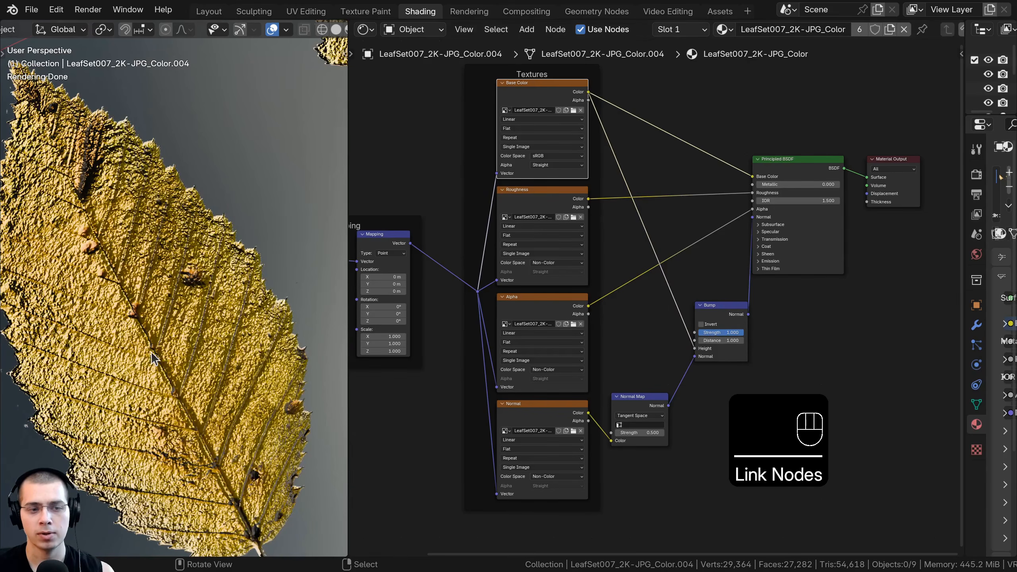
Set the Bump node's strength to 0.1.
scroll(695, 311, up, 2)
middle_drag(721, 341, 662, 280)
scroll(699, 314, up, 1)
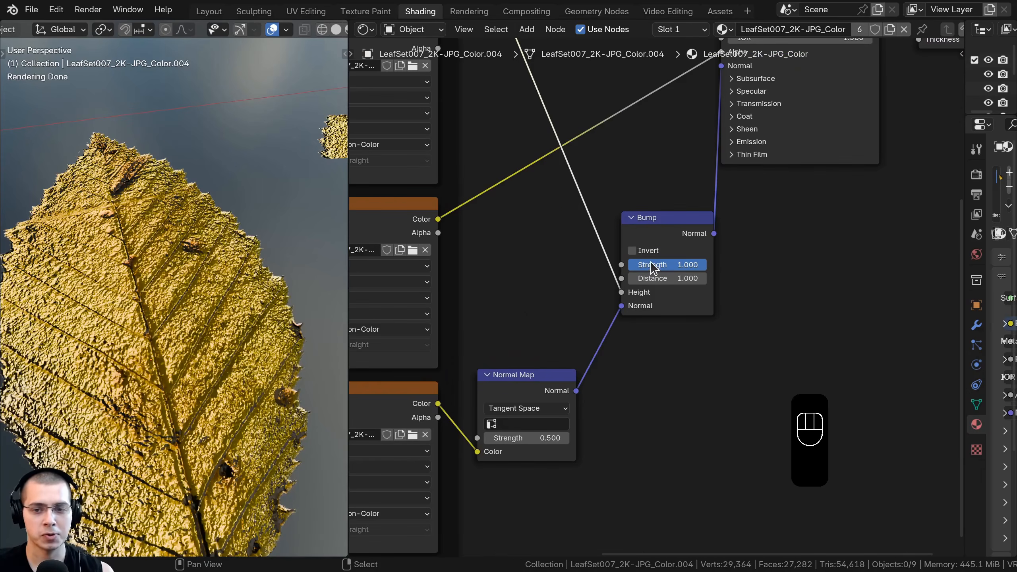
text(.1)
key(Return)
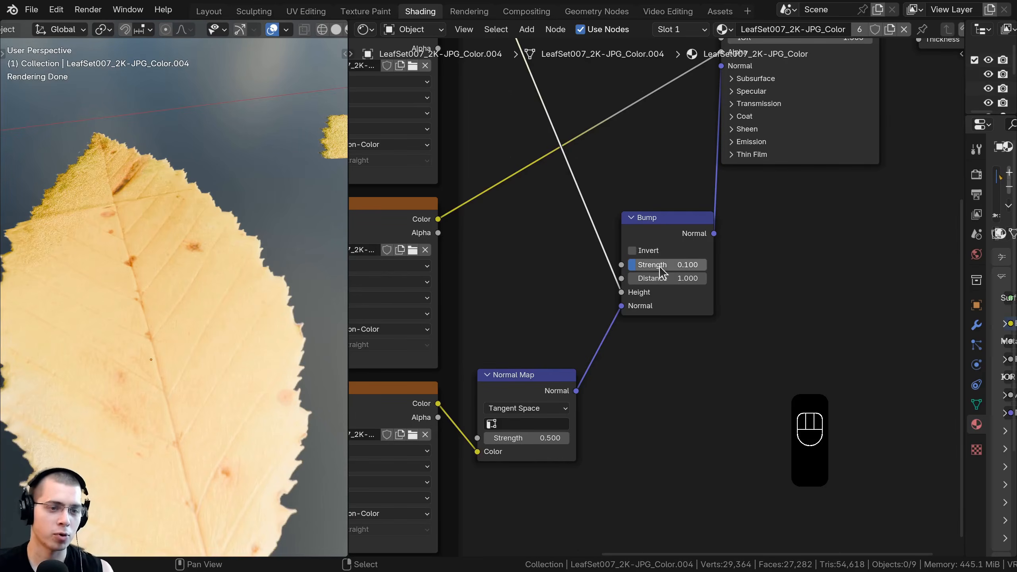
scroll(249, 271, down, 3)
shift+middle_drag(250, 271, 197, 273)
scroll(167, 288, up, 2)
mouse_move(636, 264)
mouse_down()
mouse_move(660, 264)
mouse_move(637, 265)
mouse_up()
Select the leaf with the reddish-brown patch, enter Edit Mode and deselect all of its vertices.
scroll(186, 261, down, 3)
scroll(154, 282, down, 1)
shift+middle_drag(187, 261, 165, 332)
click(238, 375)
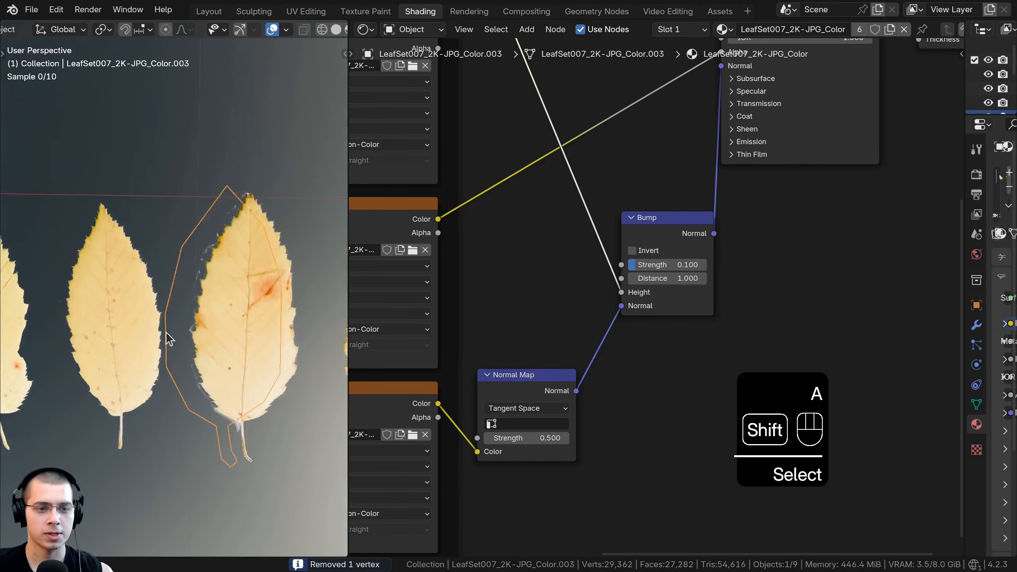
scroll(191, 271, up, 3)
middle_drag(190, 270, 75, 346)
middle_drag(291, 366, 118, 284)
key(Tab)
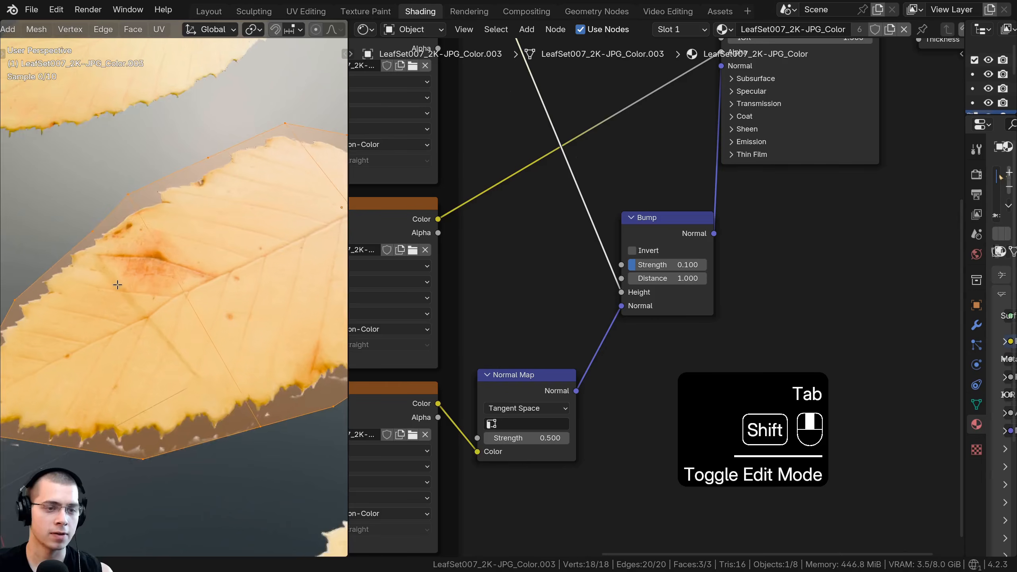
scroll(116, 280, up, 2)
key(a)
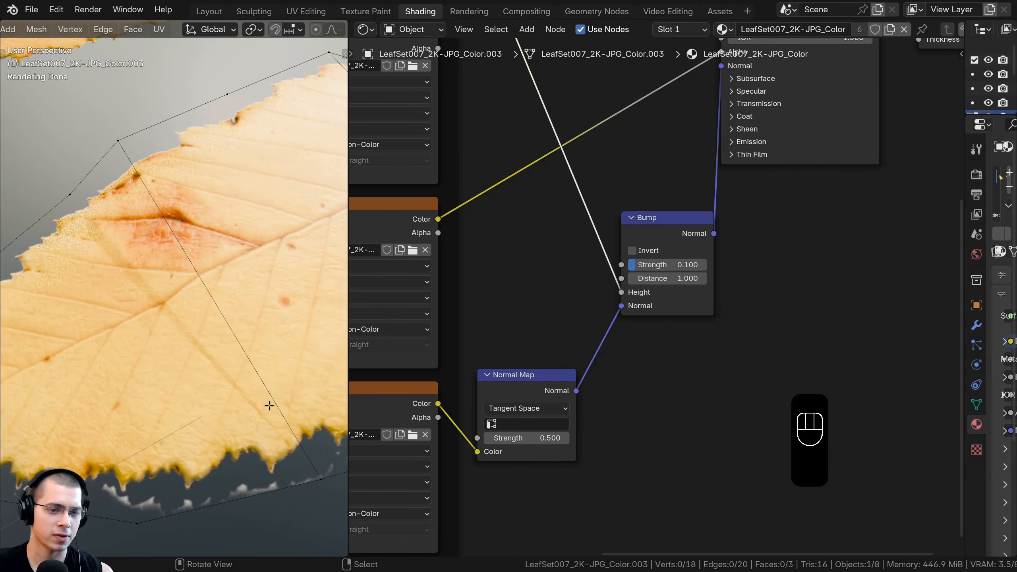
scroll(269, 406, down, 3)
shift+middle_drag(269, 405, 257, 379)
shift+middle_drag(257, 379, 262, 353)
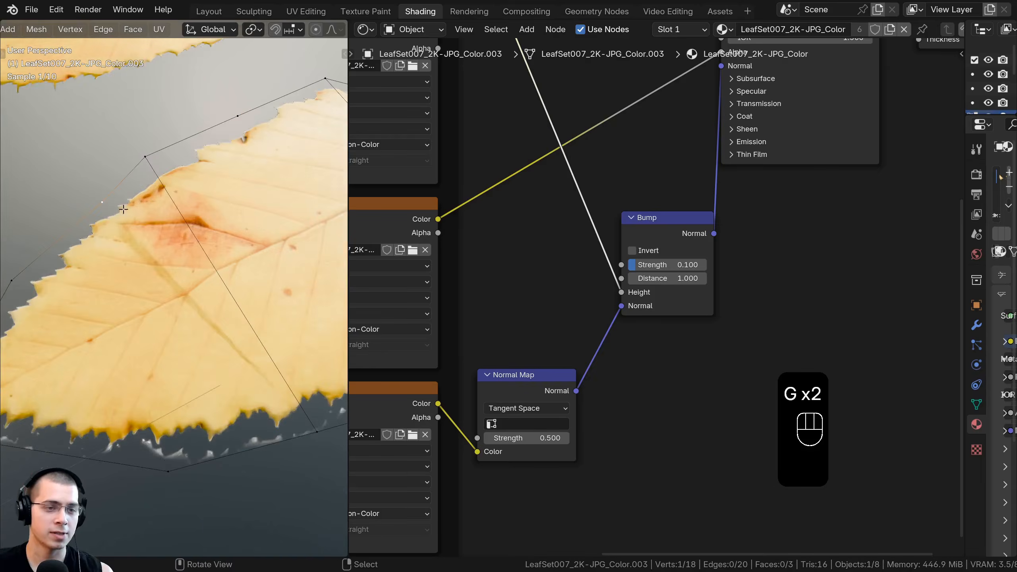
right_click(105, 195)
key(g)
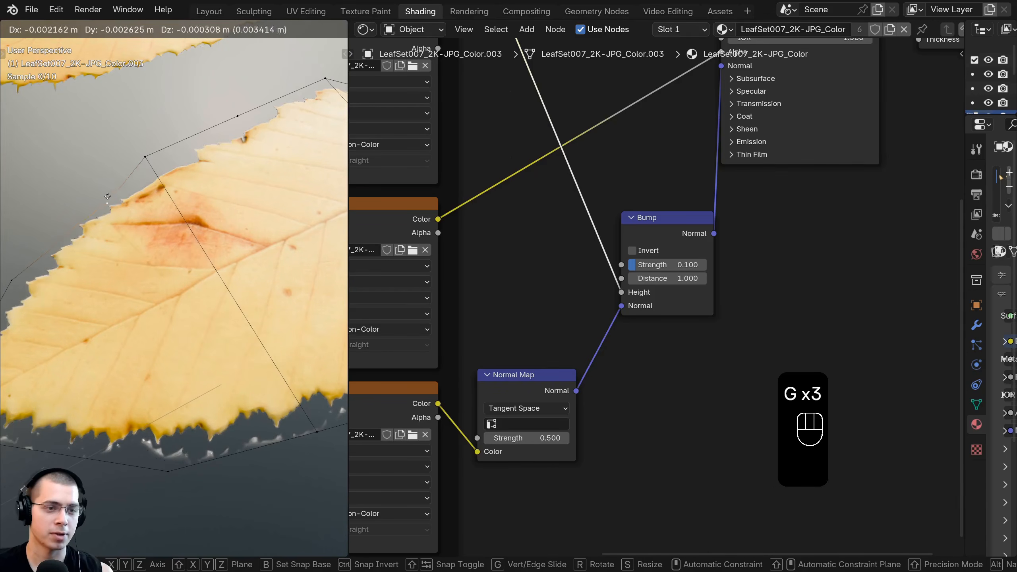
click(101, 195)
shift+middle_drag(102, 196, 118, 190)
right_click(154, 158)
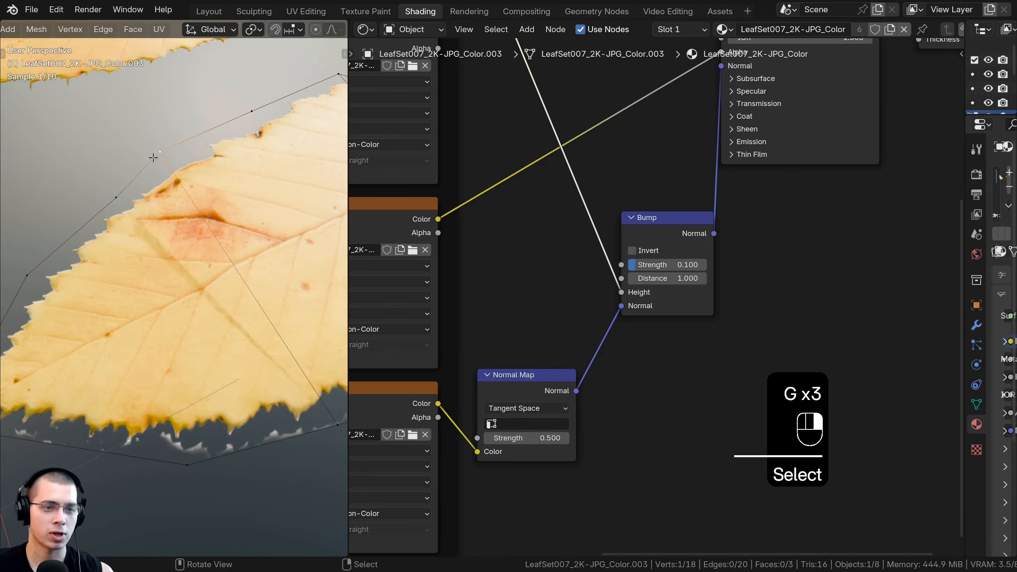
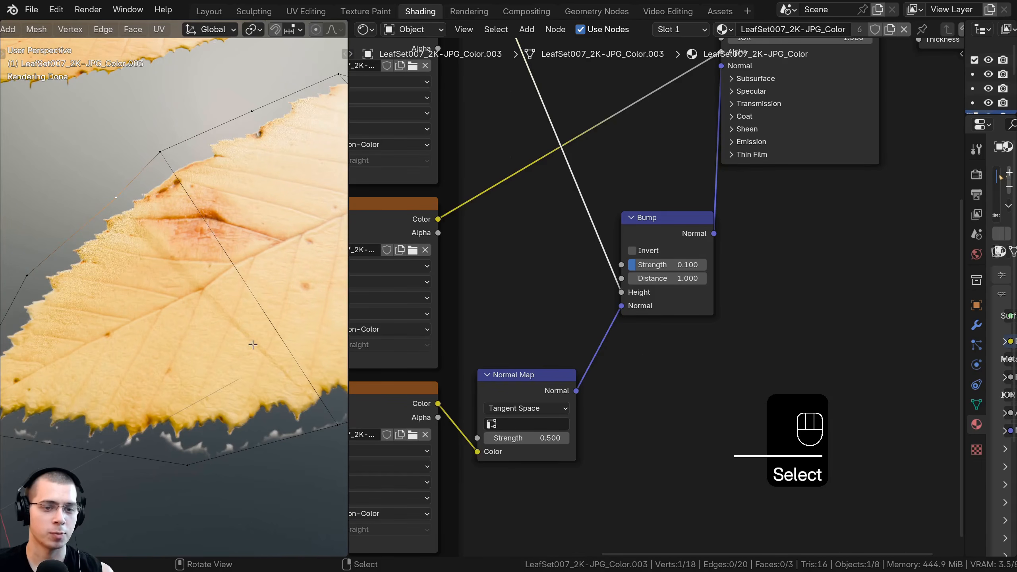
Slide the outline vertex beside the brown patch along its edge onto the neighbouring corner vertex.
shift+middle_drag(120, 186, 128, 185)
key(a)
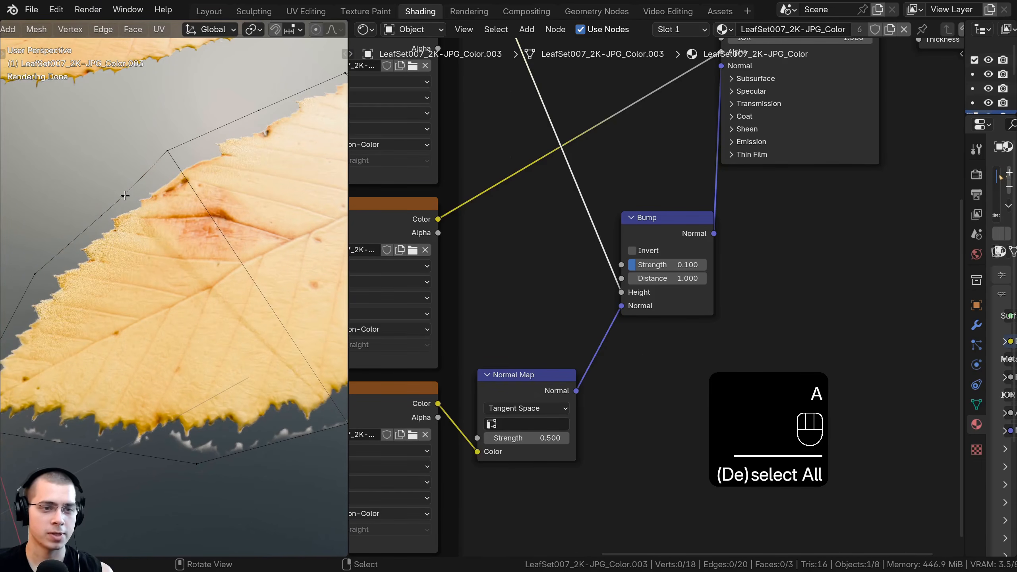
click(125, 195)
key(g)
key(g)
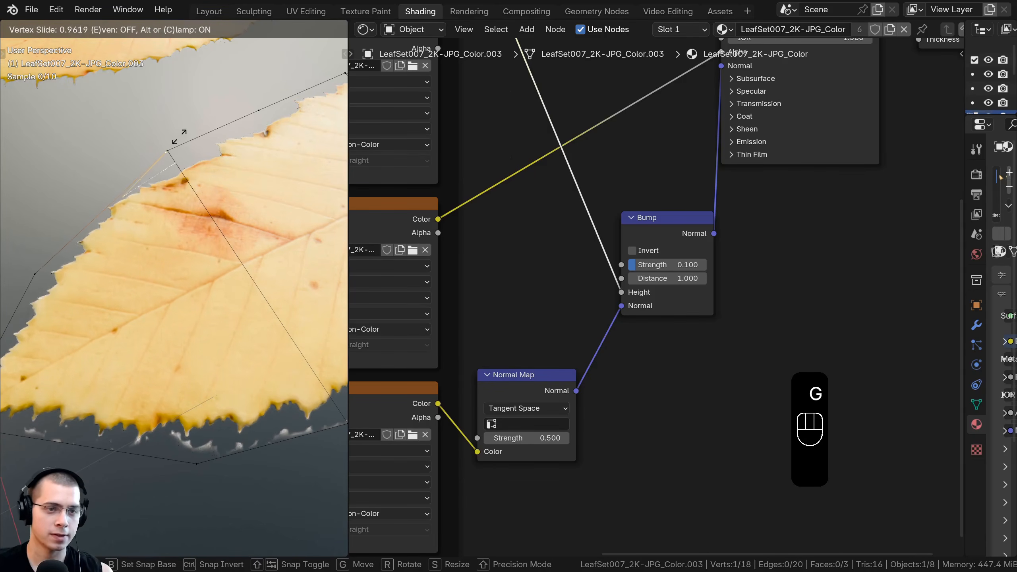
click(201, 125)
Merge all of the leaf's vertices by distance and test-move the merged corner vertex beside the brown patch.
key(a)
key(a)
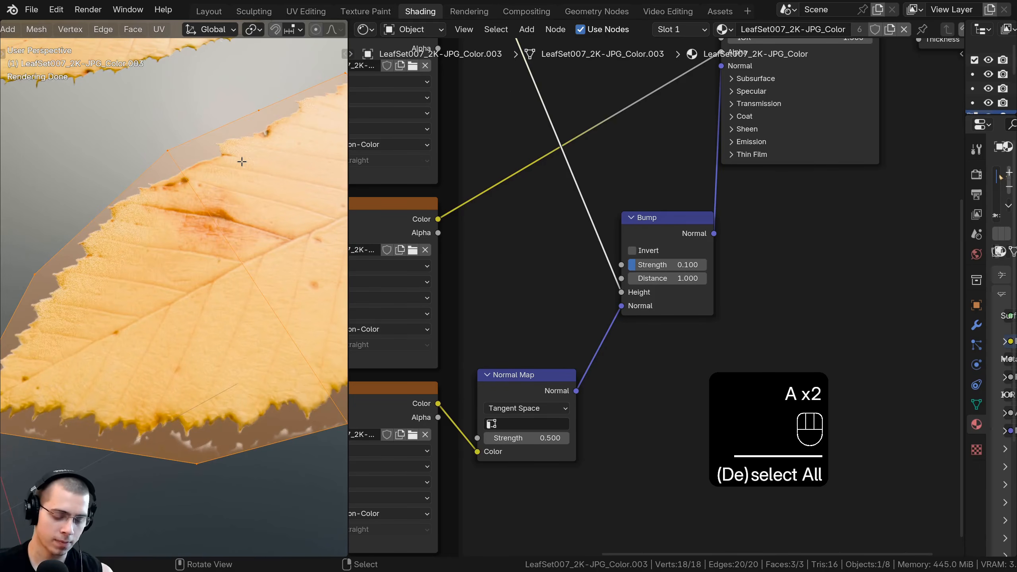
key(m)
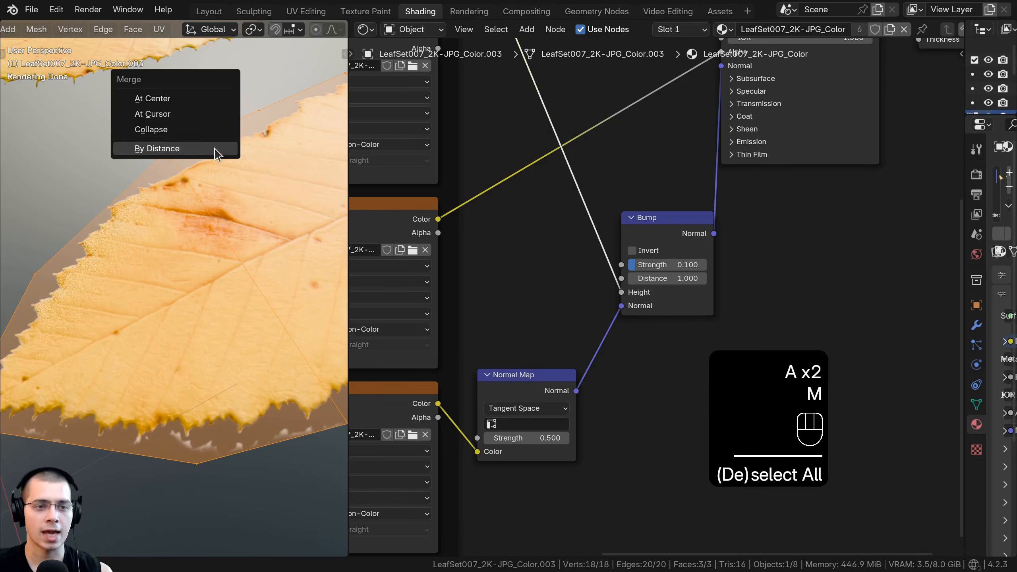
click(177, 150)
right_click(167, 149)
key(g)
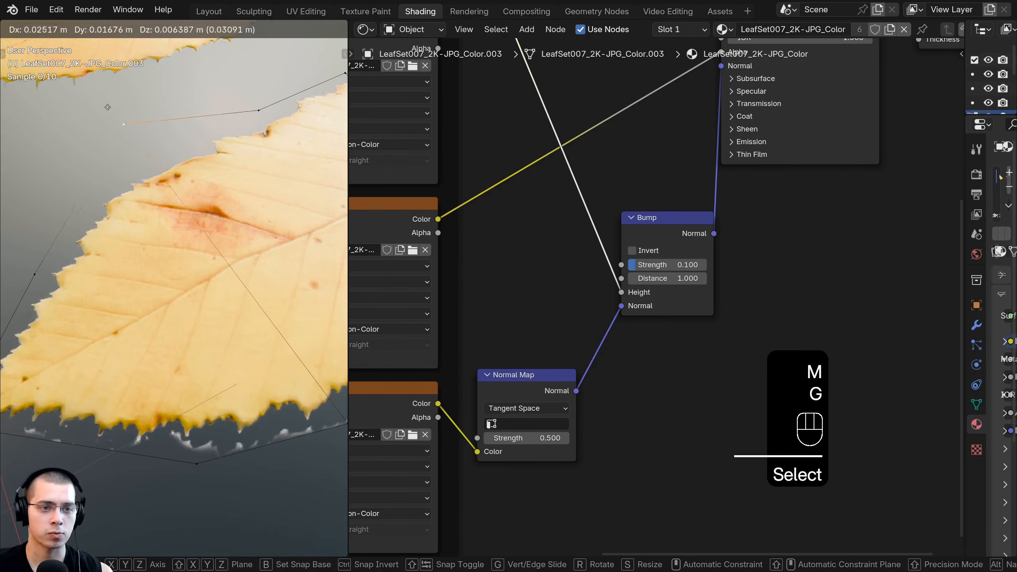
right_click(196, 208)
In Edit Mode on the orange-brown end leaf, slide the extra outline vertex along its edge onto the neighbouring corner vertex.
scroll(196, 216, down, 4)
middle_drag(196, 225, 153, 336)
key(Tab)
middle_drag(96, 228, 78, 245)
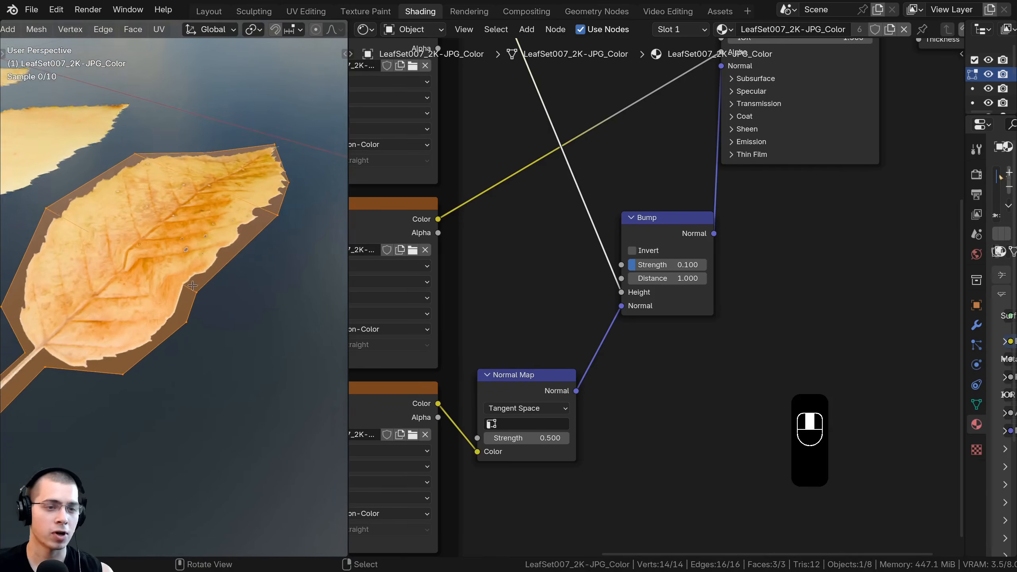
shift+middle_drag(187, 265, 174, 287)
scroll(165, 335, up, 2)
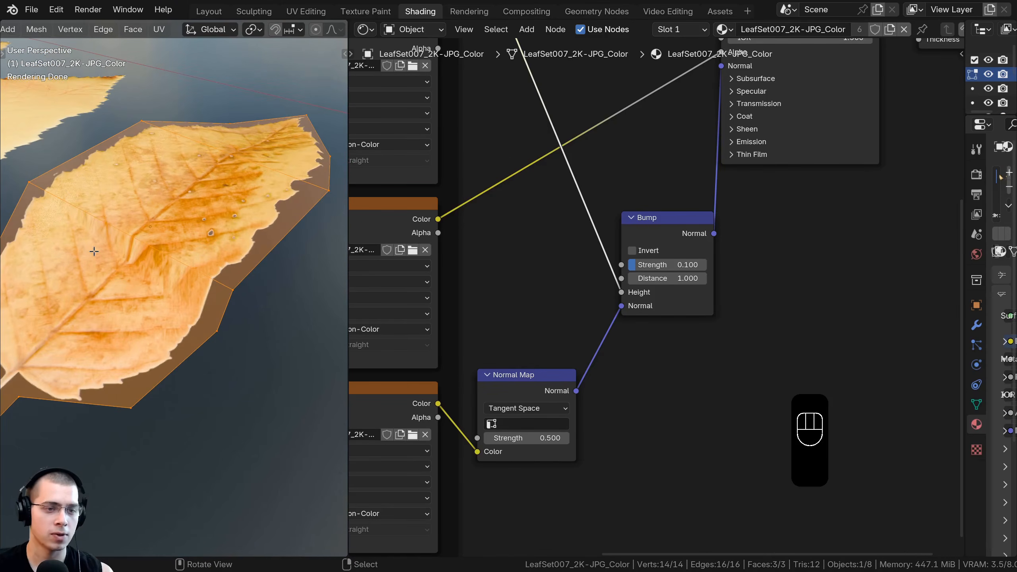
right_click(70, 217)
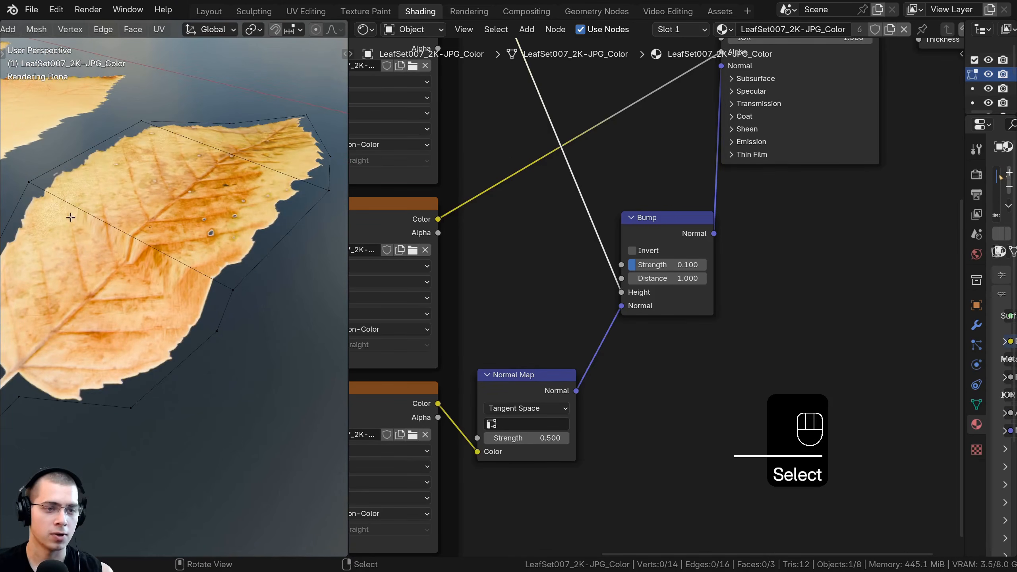
right_click(217, 332)
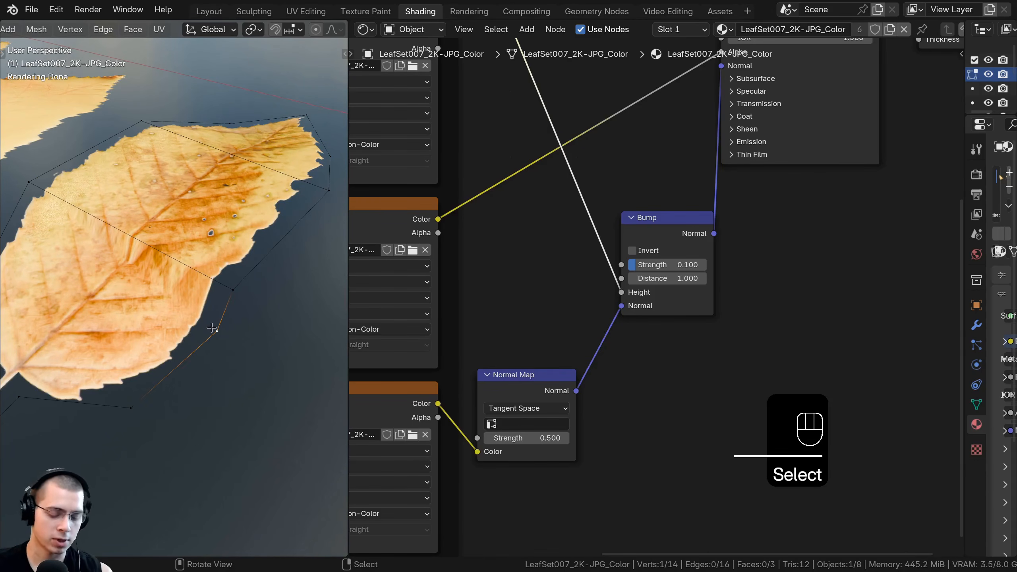
key(g)
key(g)
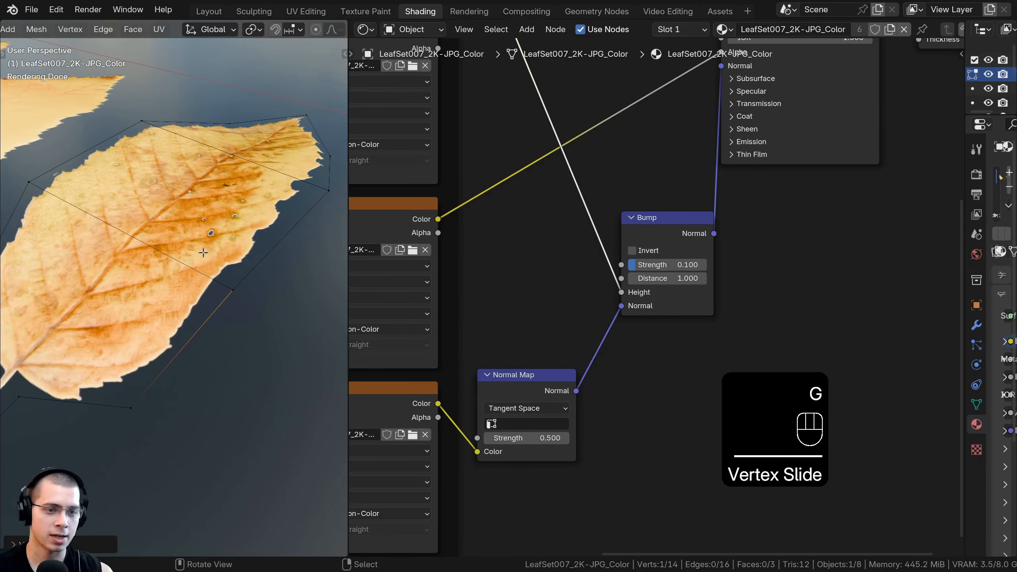
click(148, 283)
Merge all vertices of the orange-brown end leaf by distance and return to Object Mode.
key(a)
key(a)
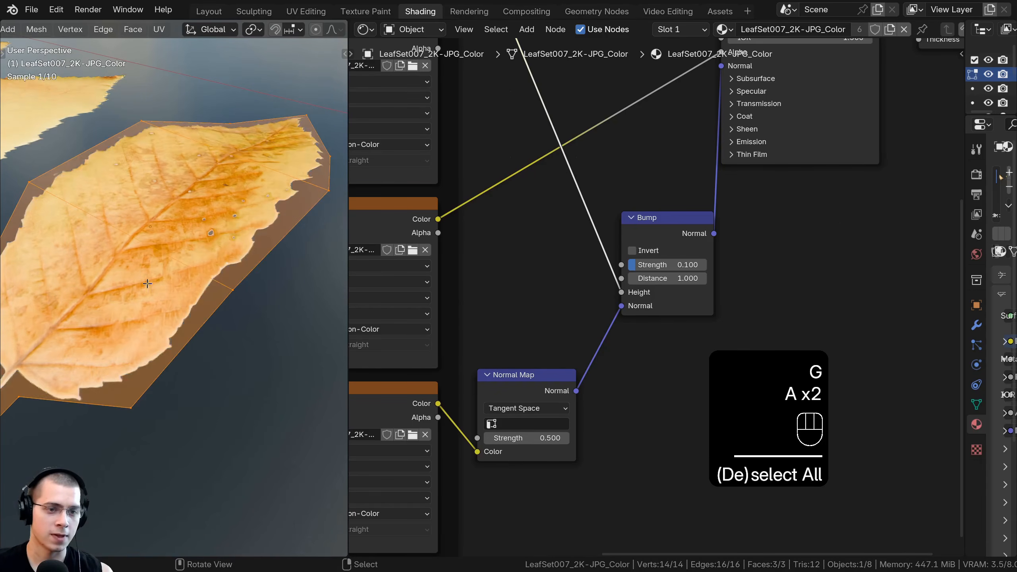
key(m)
click(218, 268)
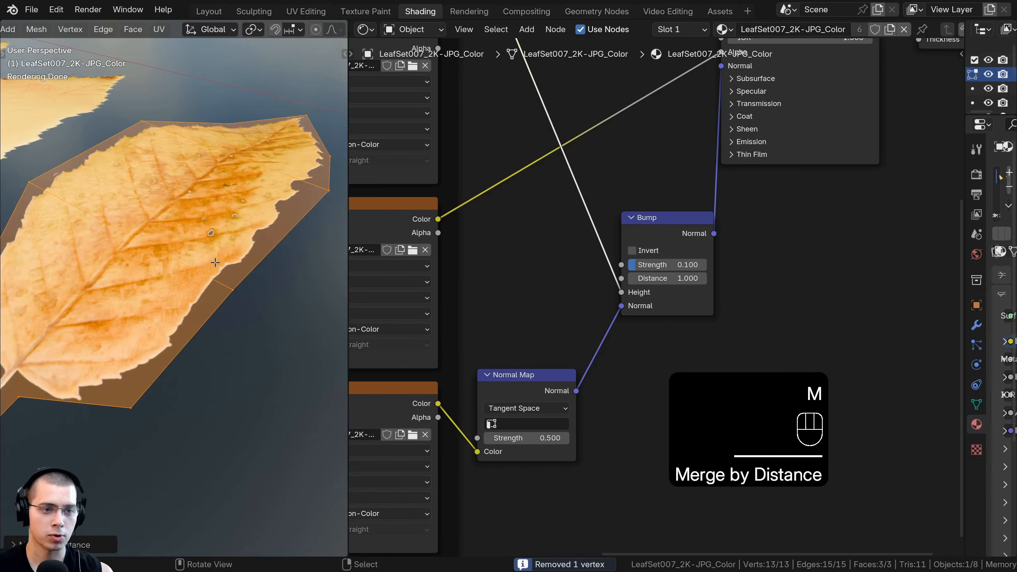
key(Tab)
Insert an RGB Curves node between the Base Color texture and the Principled BSDF's Base Color input.
middle_drag(163, 295, 341, 270)
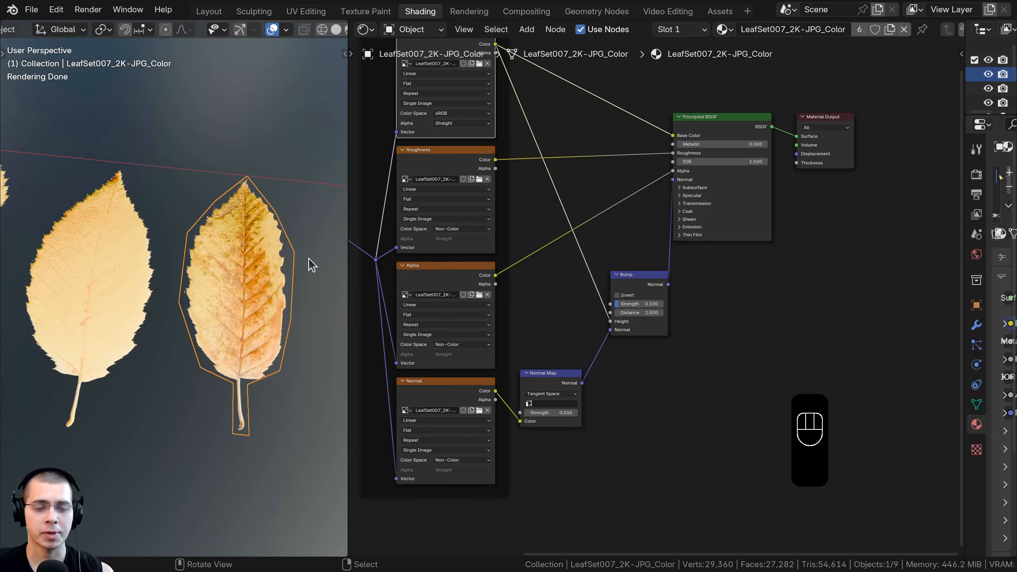
scroll(504, 275, up, 4)
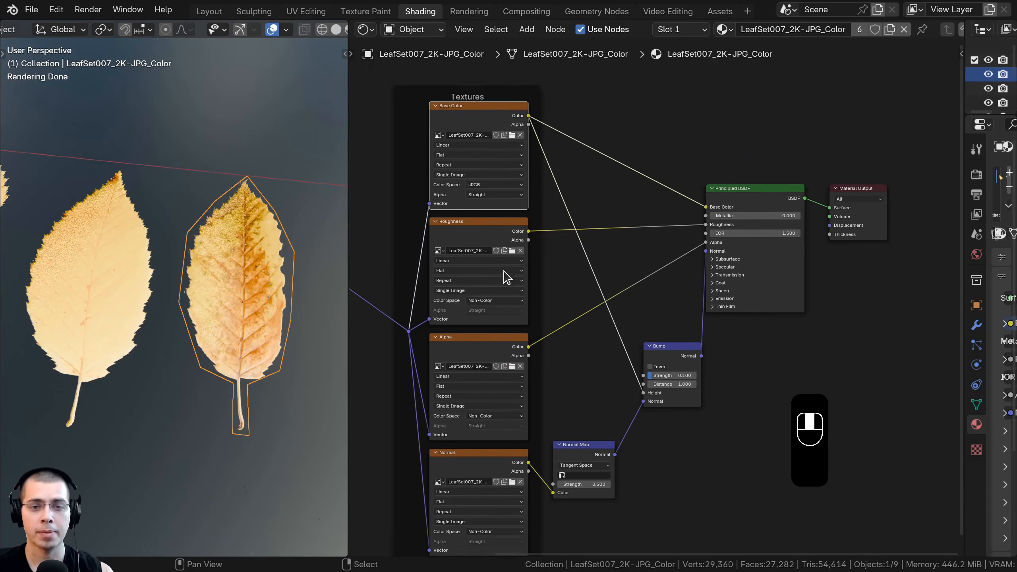
shift+scroll(557, 160, down, 1)
key(shift+a)
text(r)
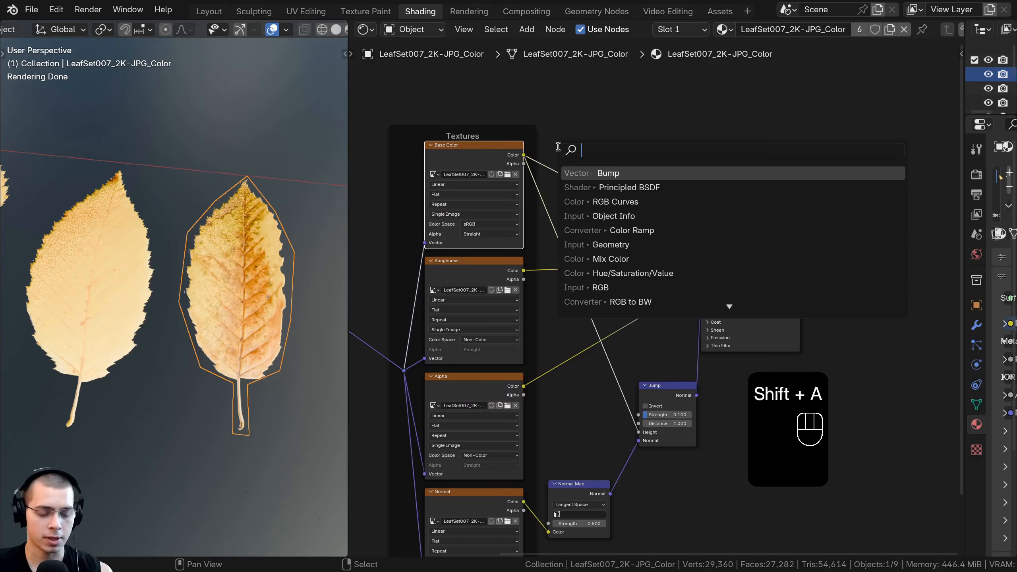
text(gb)
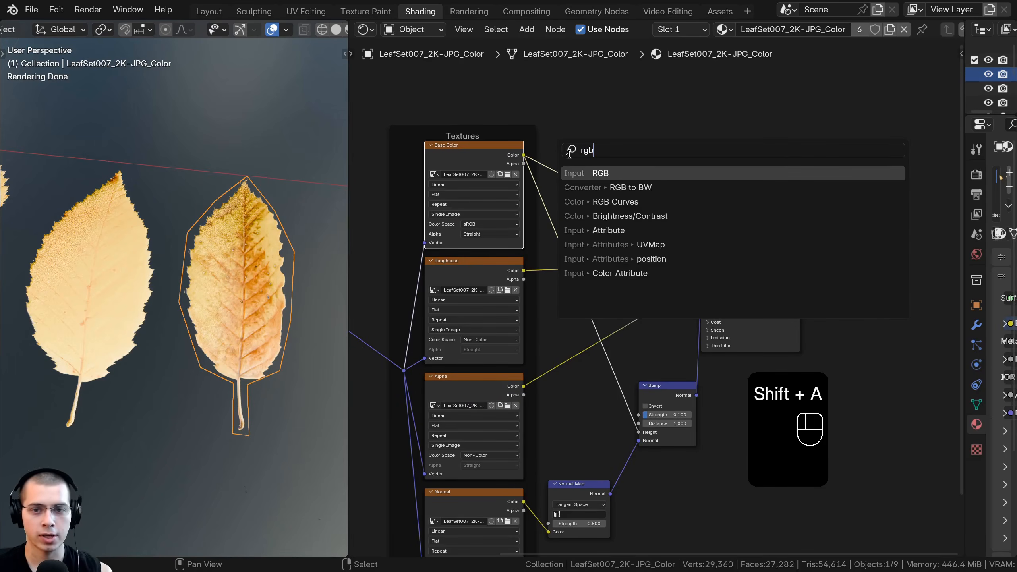
click(616, 200)
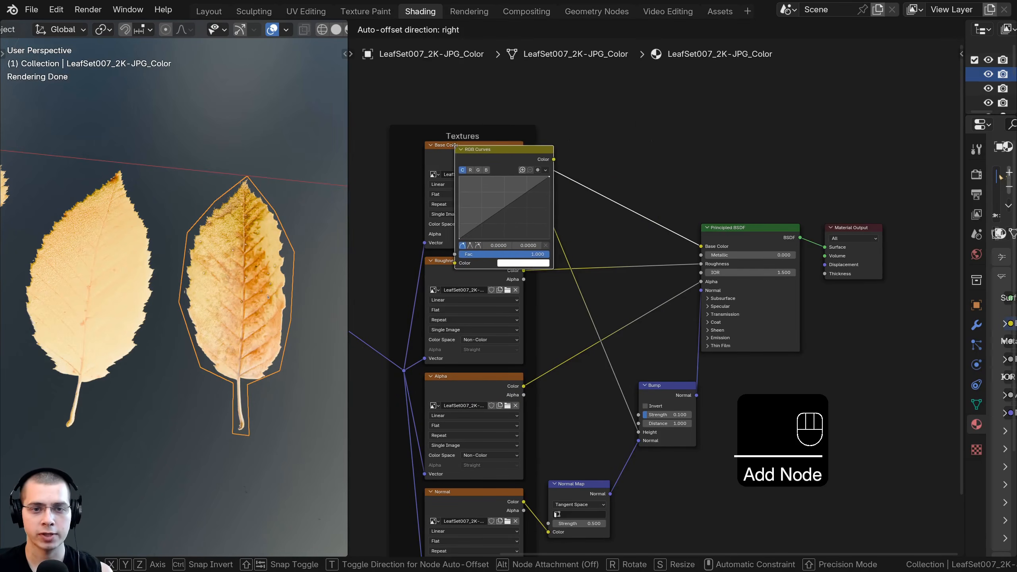
click(579, 113)
Shape the RGB Curves node's combined curve into an S with points at about 0.35, 0.15 and 0.62, 0.67.
scroll(601, 277, up, 5)
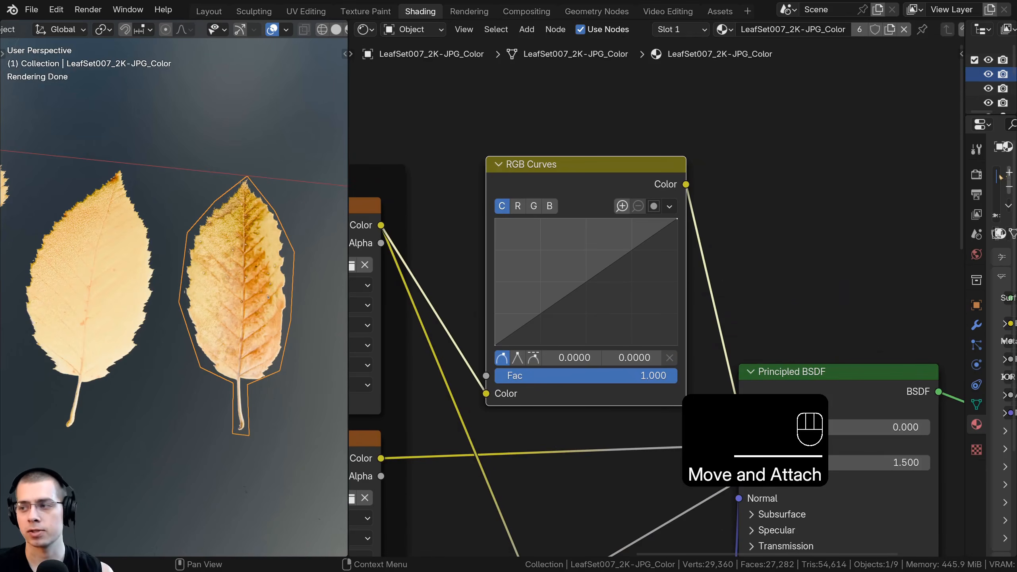
scroll(627, 224, up, 3)
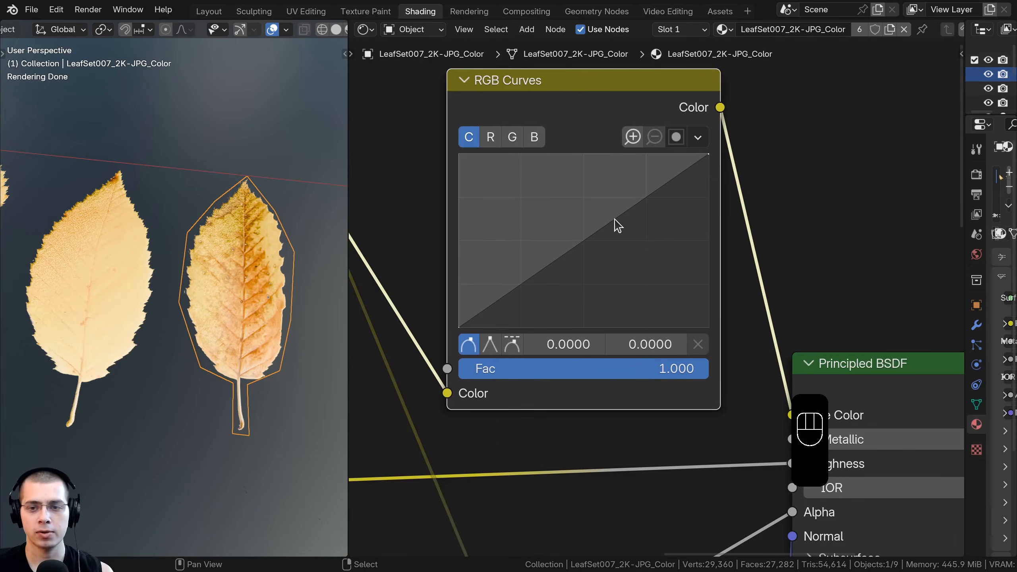
drag(618, 225, 628, 216)
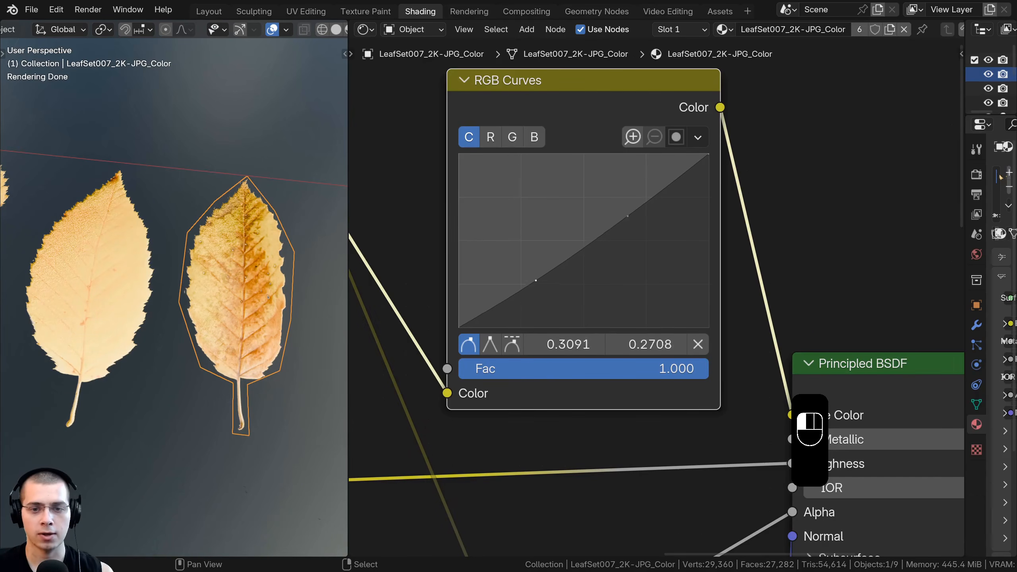
drag(536, 280, 555, 303)
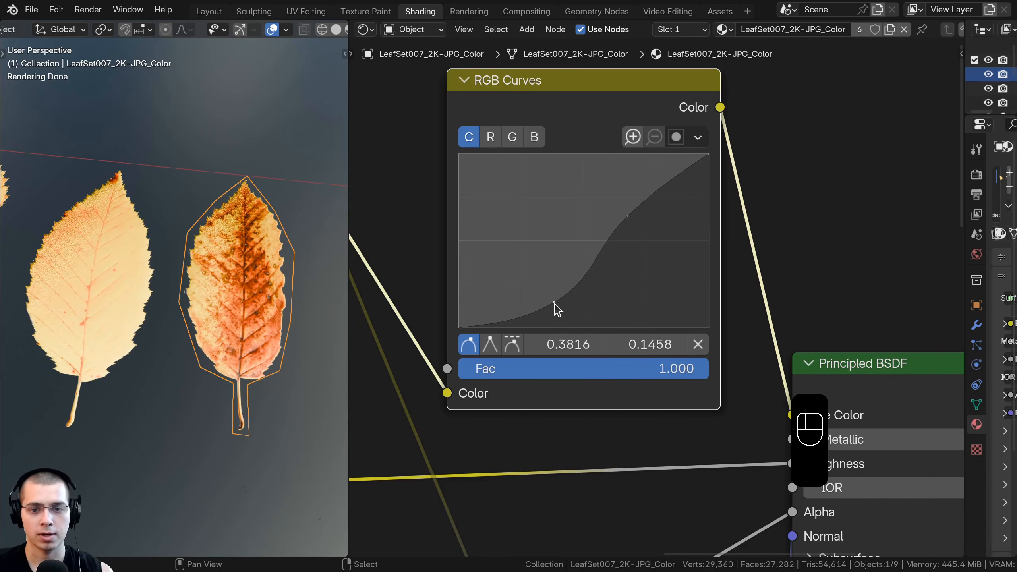
drag(628, 219, 612, 208)
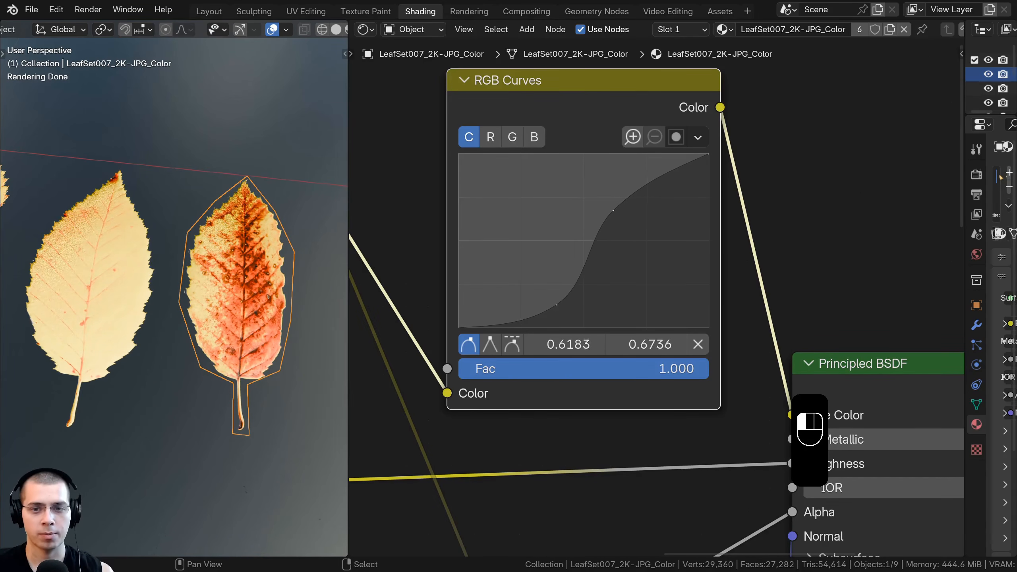
drag(556, 306, 558, 306)
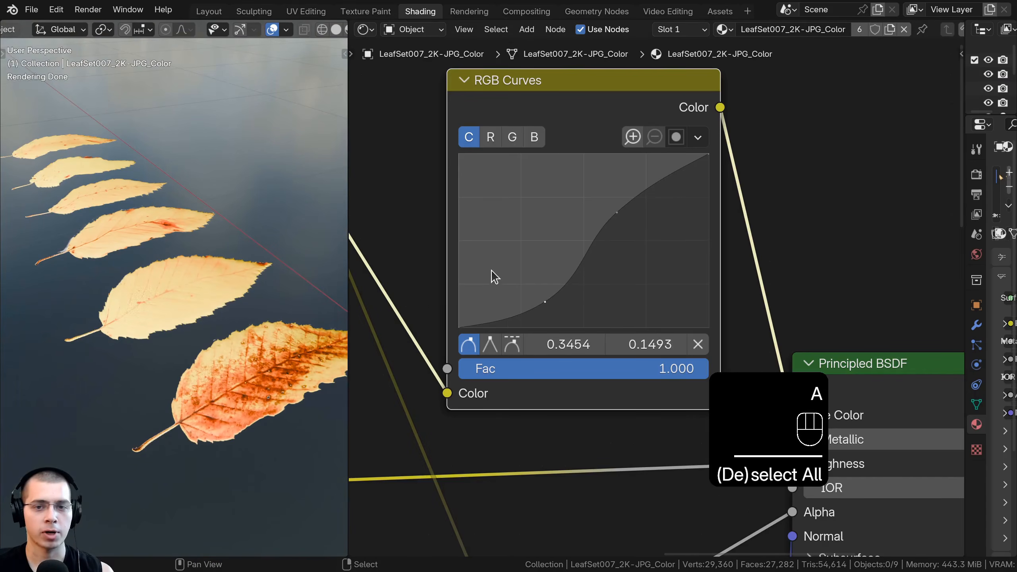
Add a middle point to the RGB Curves node's green channel and lower it to 0.6376, 0.2708.
scroll(579, 160, down, 1)
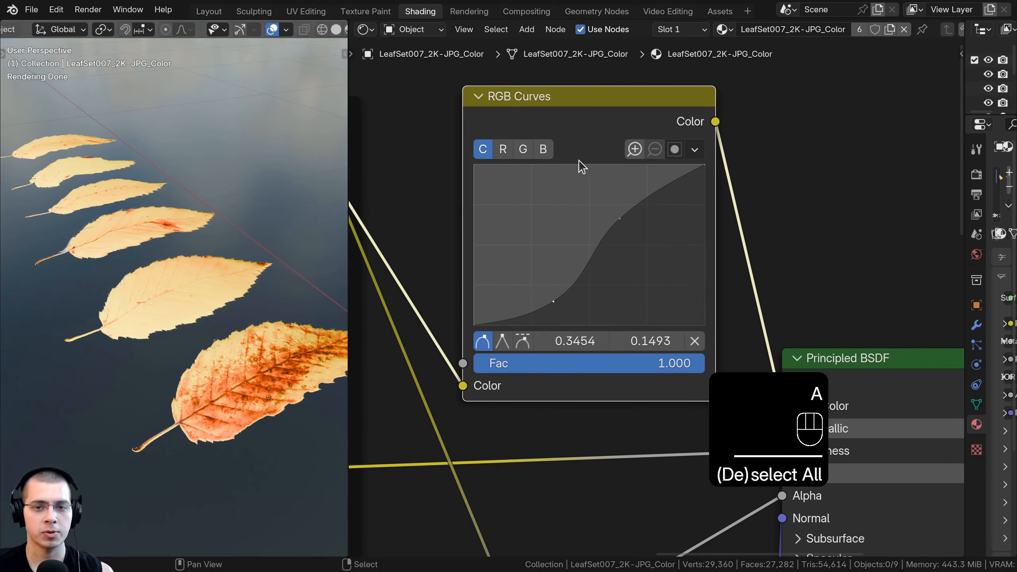
click(524, 151)
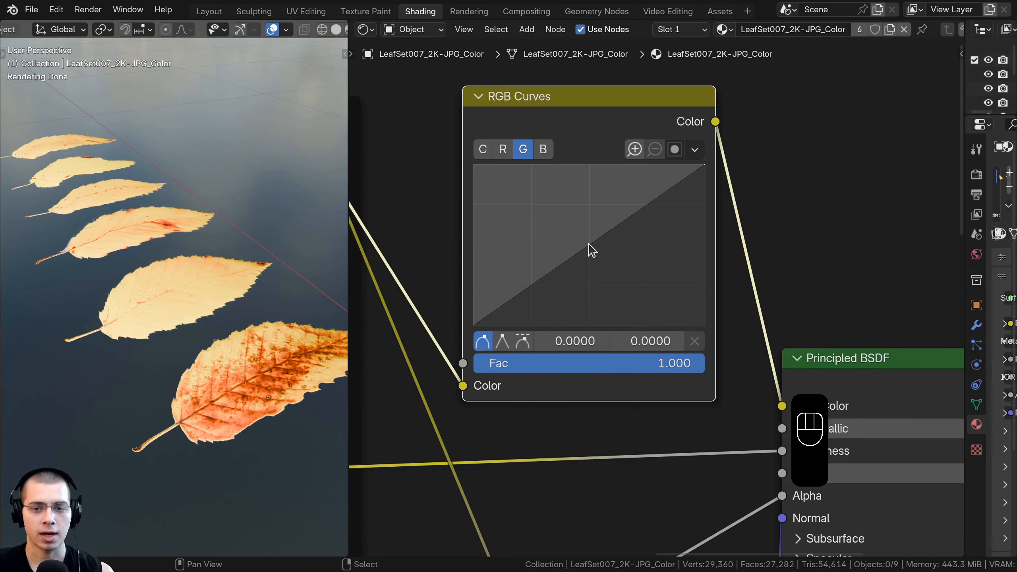
drag(589, 244, 629, 279)
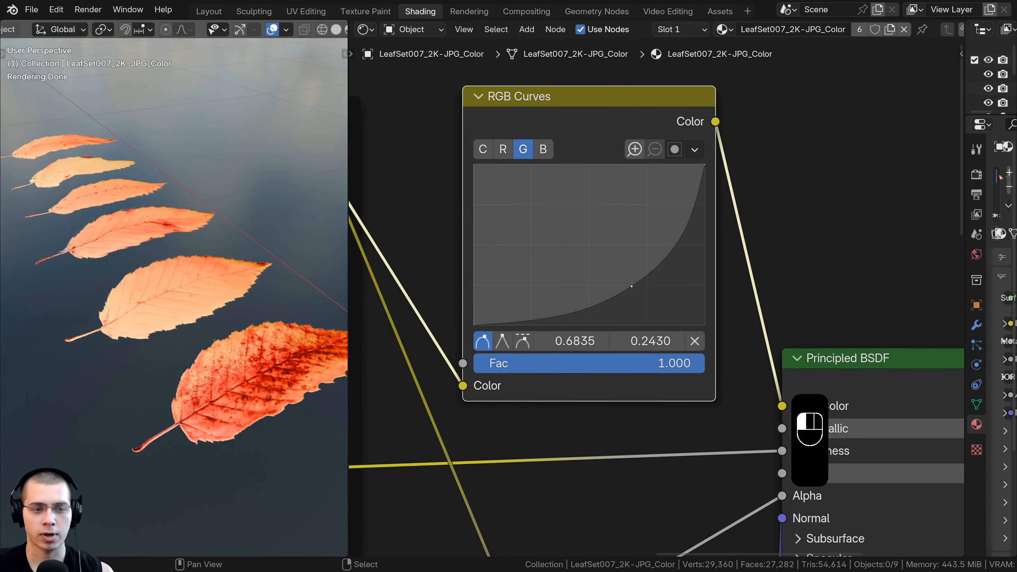
middle_drag(96, 287, 173, 332)
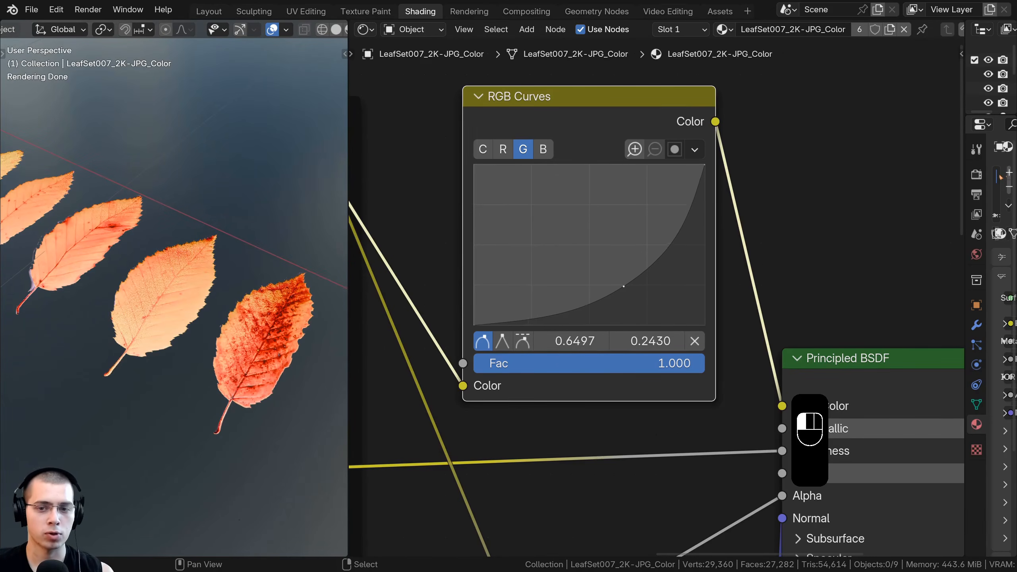
scroll(272, 290, down, 3)
middle_drag(272, 290, 196, 289)
shift+middle_drag(83, 294, 191, 296)
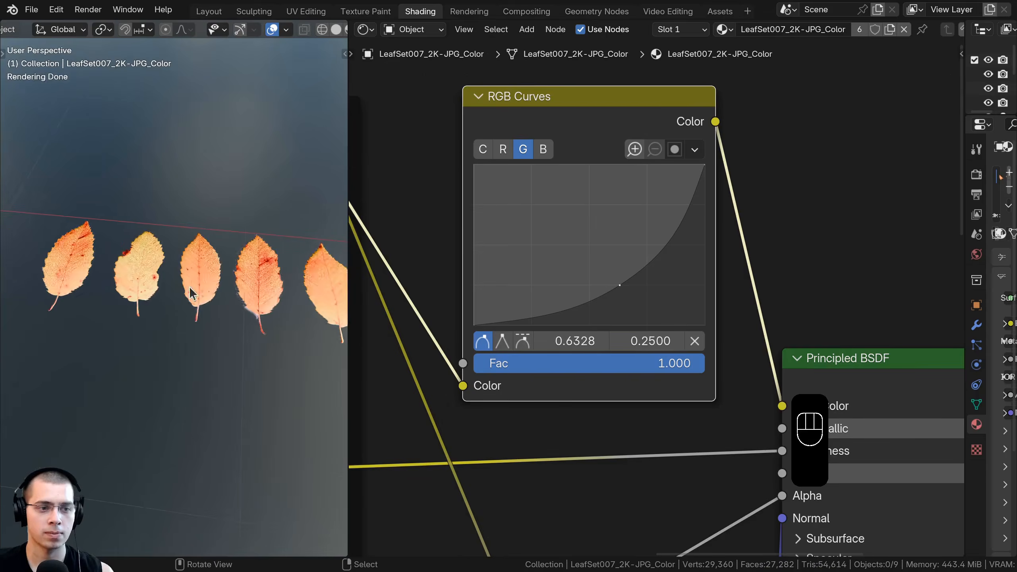
shift+middle_drag(555, 225, 559, 210)
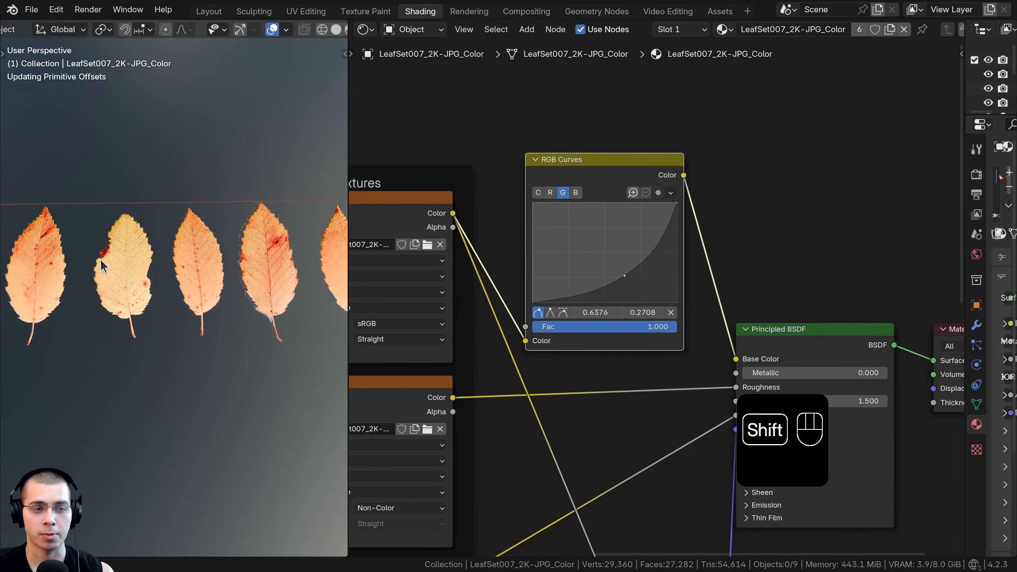
Examine the recoloured leaves up close, selecting the torn yellow leaf and then the orange leaf beside it.
scroll(100, 263, up, 2)
shift+middle_drag(100, 260, 80, 266)
click(149, 257)
shift+middle_drag(131, 241, 219, 232)
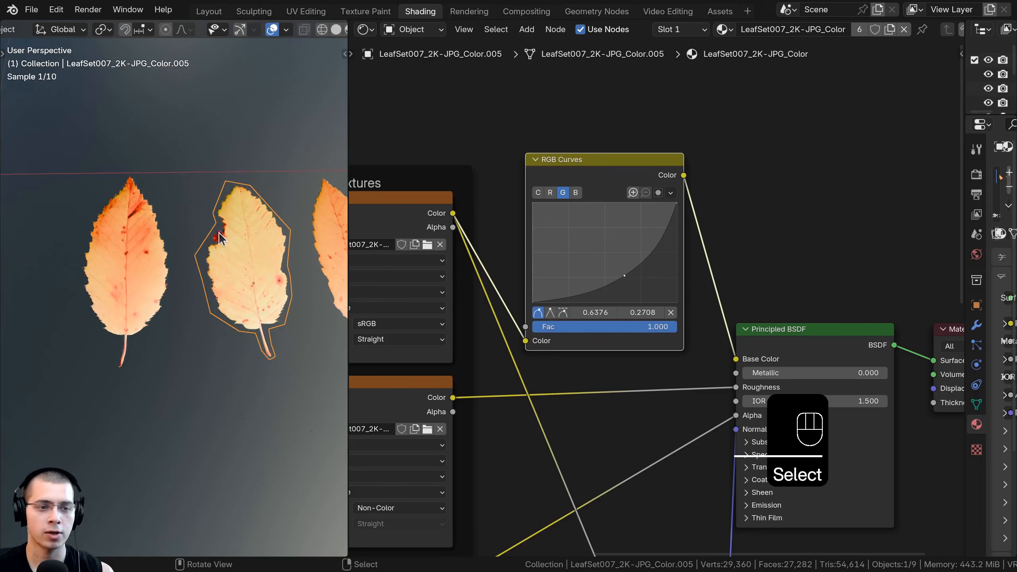
click(125, 246)
Move the Principled BSDF and Material Output nodes farther from the RGB Curves node and start adding another node.
scroll(801, 252, down, 2)
middle_drag(805, 252, 696, 269)
drag(876, 417, 688, 351)
key(g)
click(814, 337)
key(shift+a)
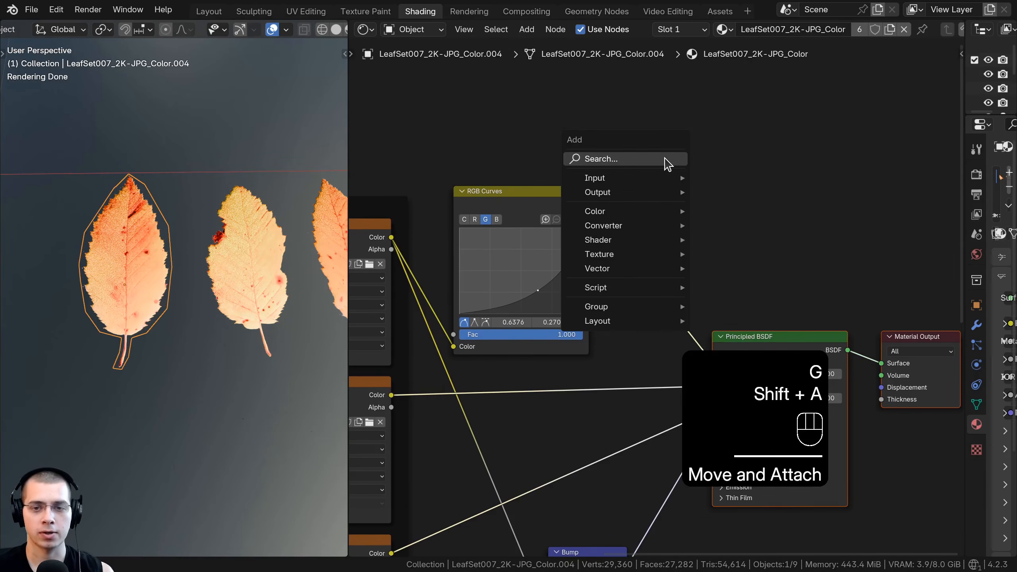
Add an Object Info node and place it just above the RGB Curves node.
click(668, 160)
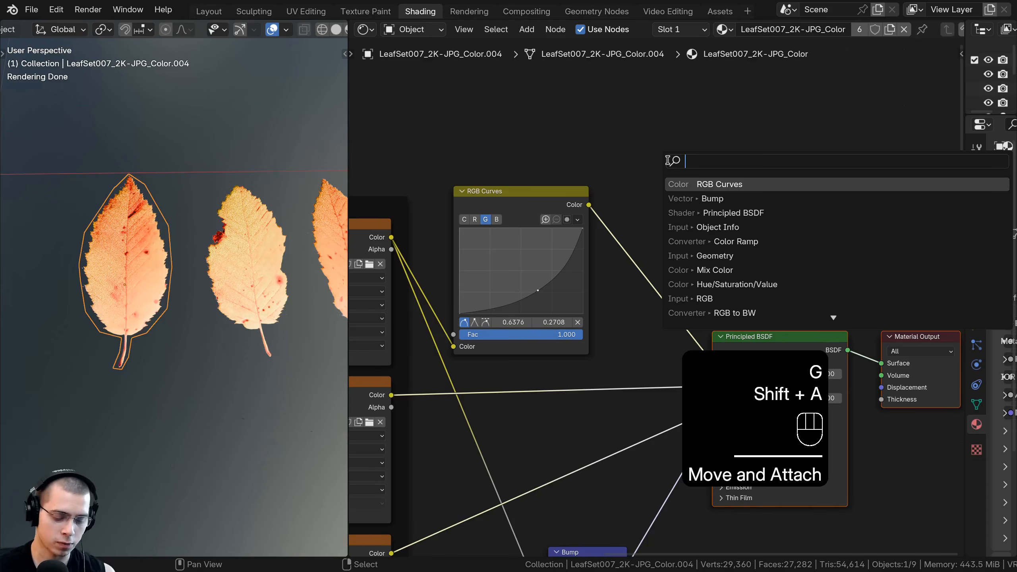
text(obje)
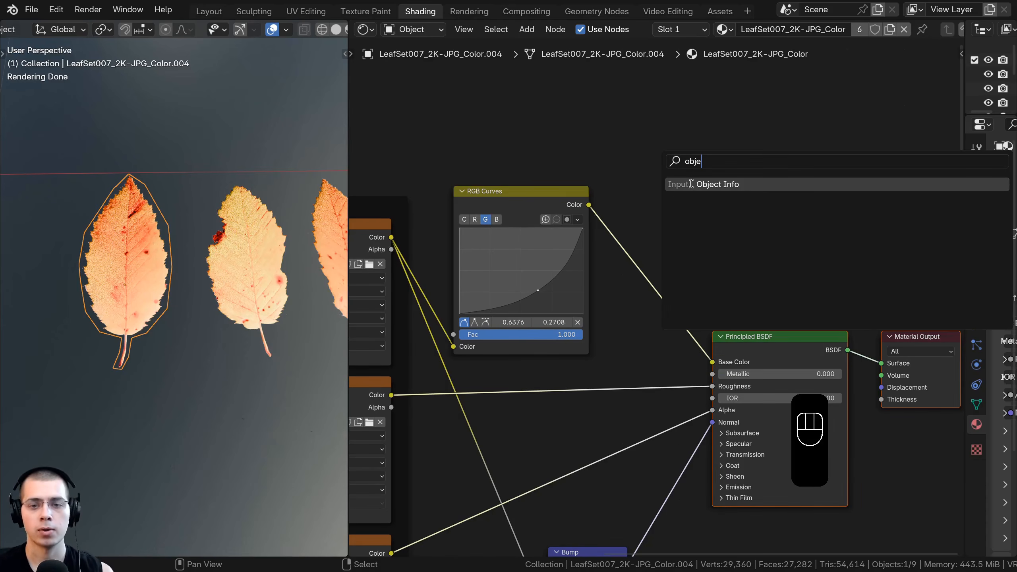
click(691, 184)
click(482, 88)
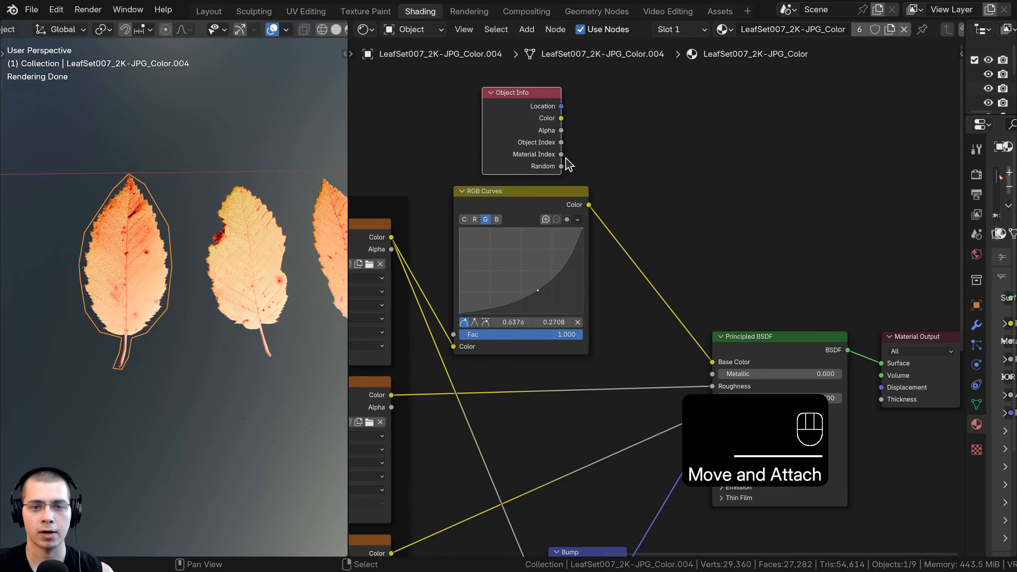
Link the Object Info node's Random output to the Material Output's Surface input to preview it on the leaves.
scroll(520, 106, up, 2)
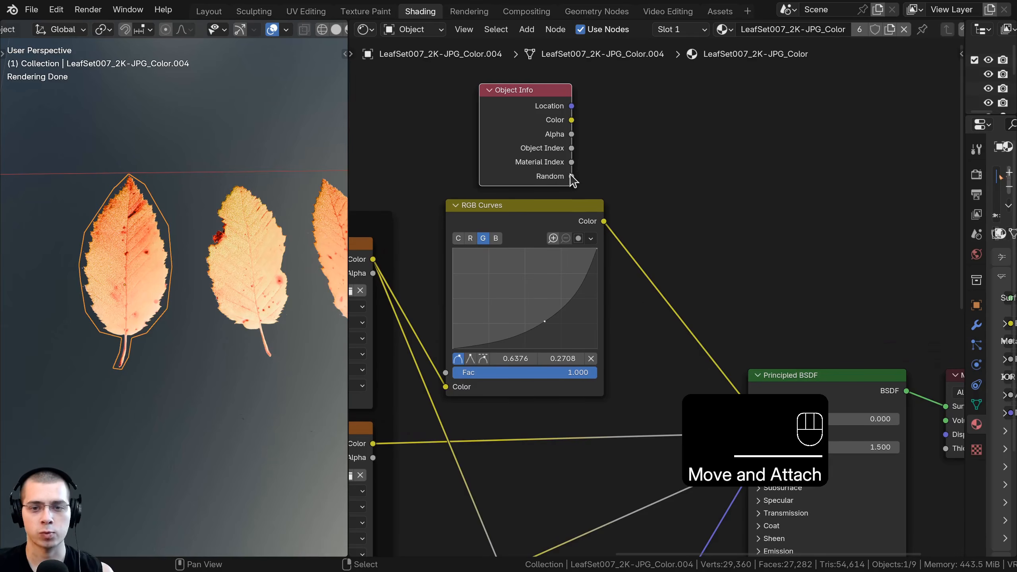
scroll(572, 179, down, 2)
drag(566, 182, 841, 350)
scroll(233, 281, down, 3)
Select the leaves one after another and compare the random grey value each one receives.
shift+middle_drag(182, 288, 132, 287)
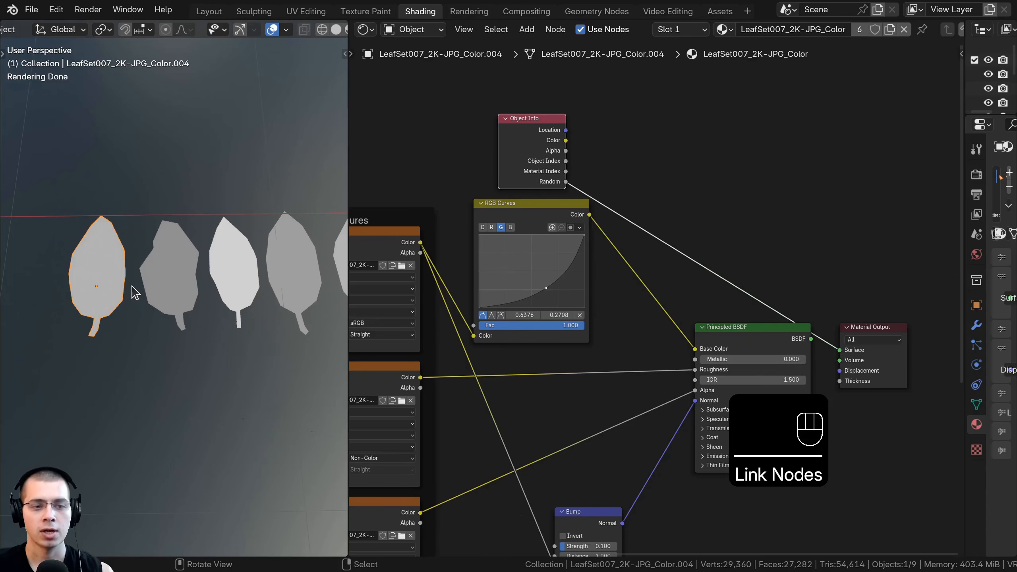
click(168, 275)
drag(0, 0, 0, 0)
shift+middle_drag(232, 257, 180, 260)
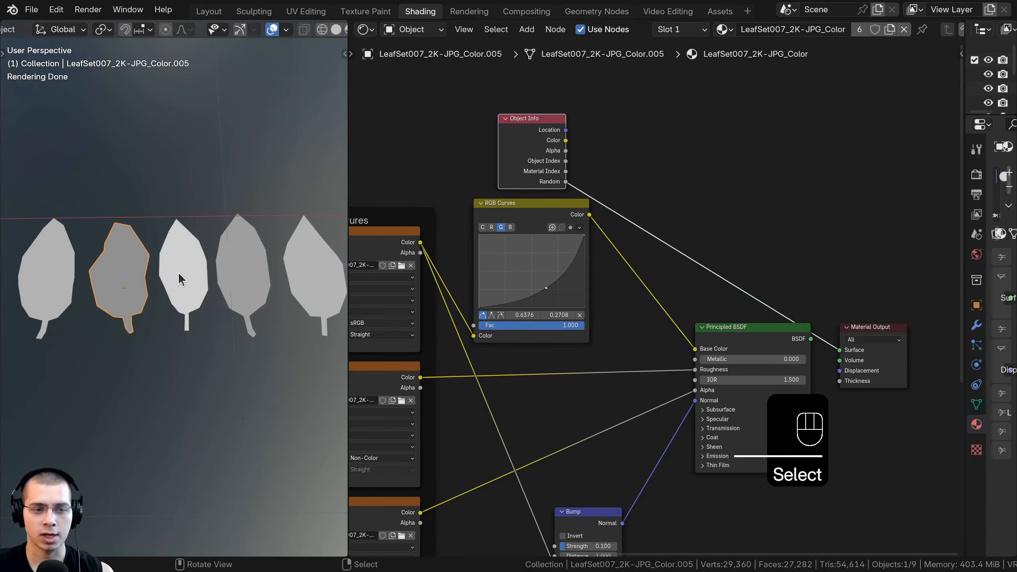
click(183, 272)
click(248, 274)
shift+middle_drag(258, 276, 189, 273)
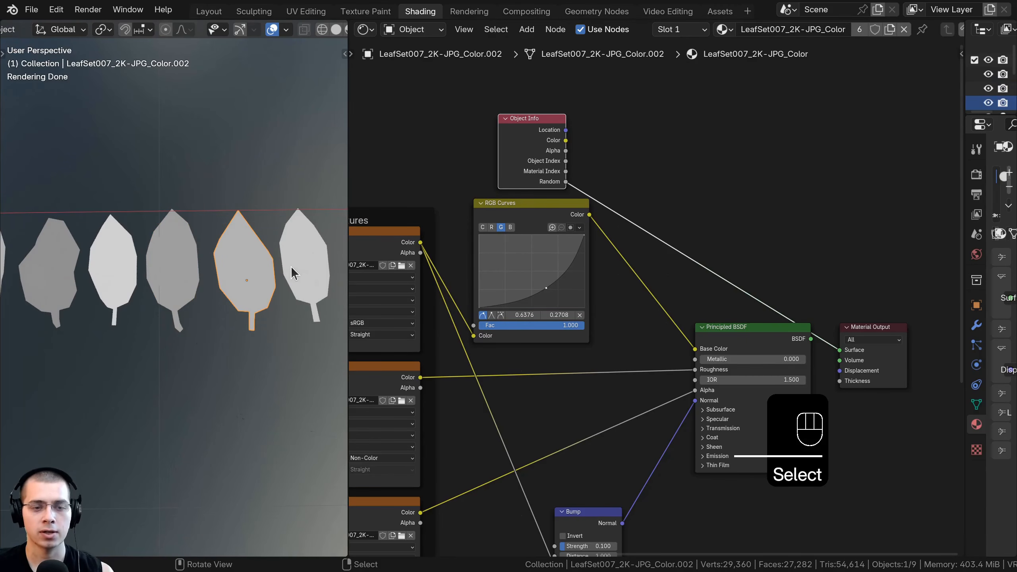
click(292, 266)
click(250, 273)
click(181, 263)
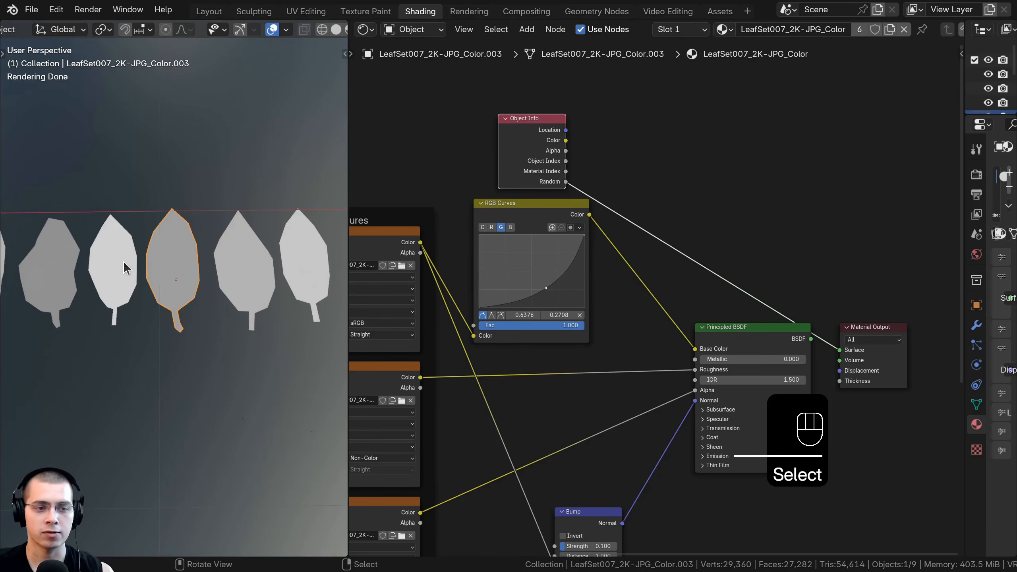
click(120, 262)
shift+middle_drag(64, 268, 213, 269)
Move the Object Info node slightly up, away from RGB Curves, and compare the grey values of the first three leaves.
scroll(213, 269, up, 2)
middle_drag(553, 185, 512, 202)
drag(502, 181, 504, 169)
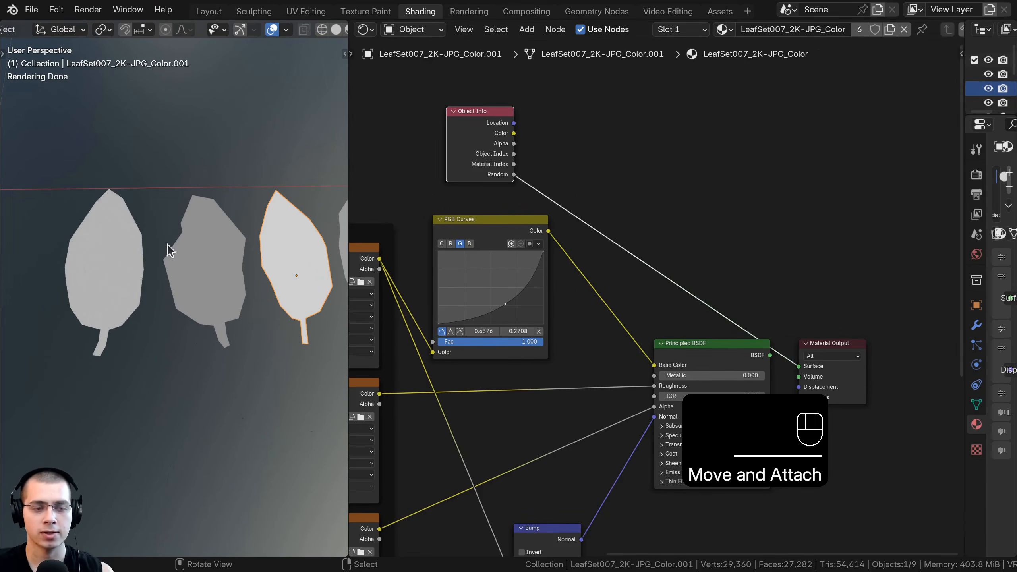
right_click(124, 255)
right_click(218, 256)
right_click(276, 256)
right_click(216, 255)
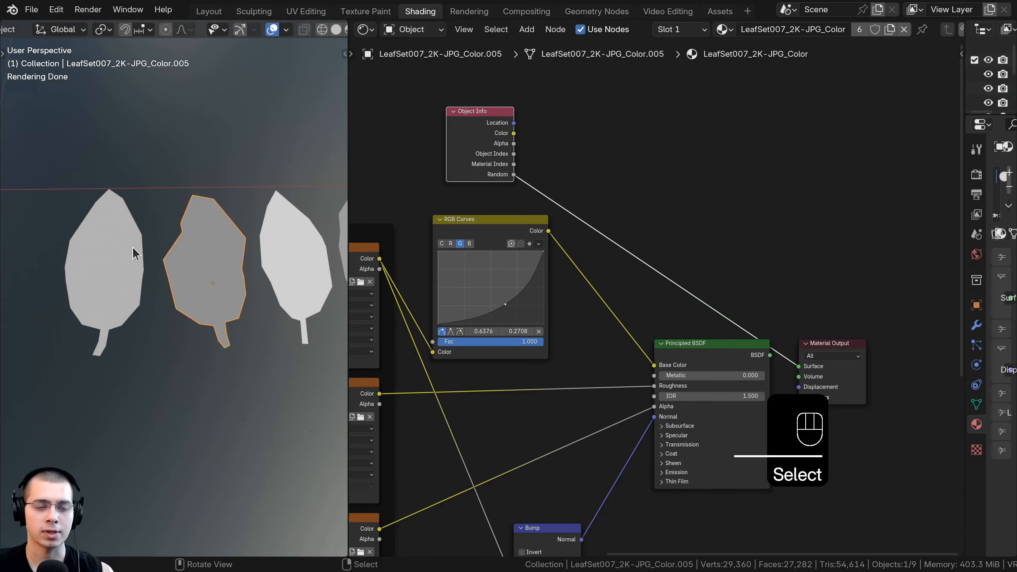
Insert a Mix Color node on the link between RGB Curves and the Principled BSDF's Base Color.
scroll(615, 234, up, 1)
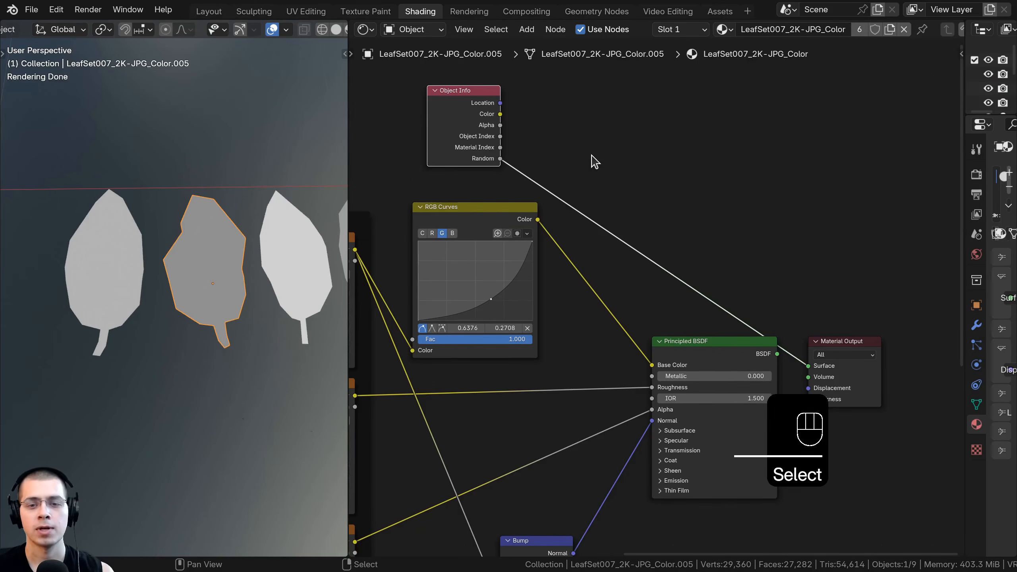
key(shift+a)
click(592, 157)
text(mix)
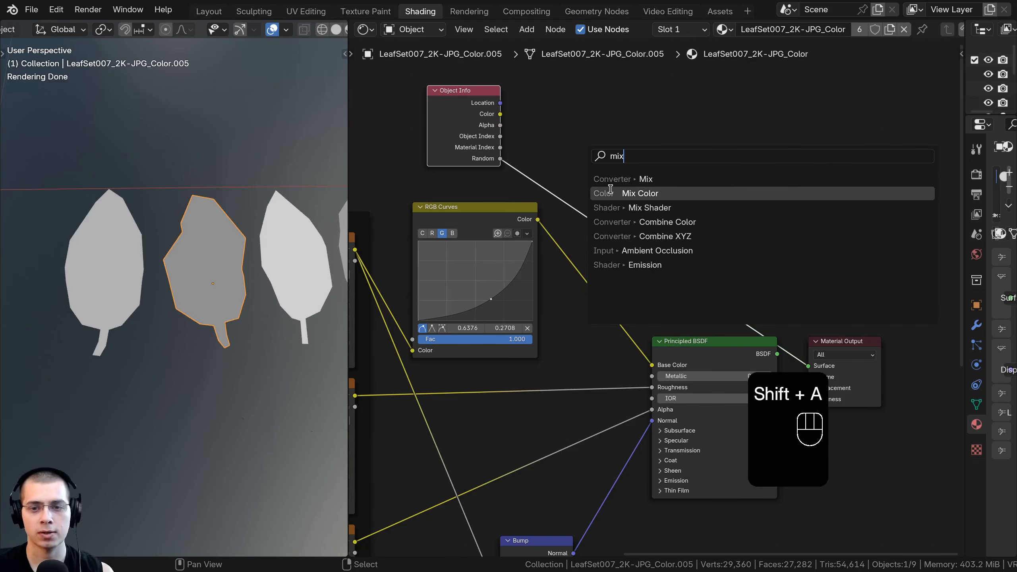
click(613, 194)
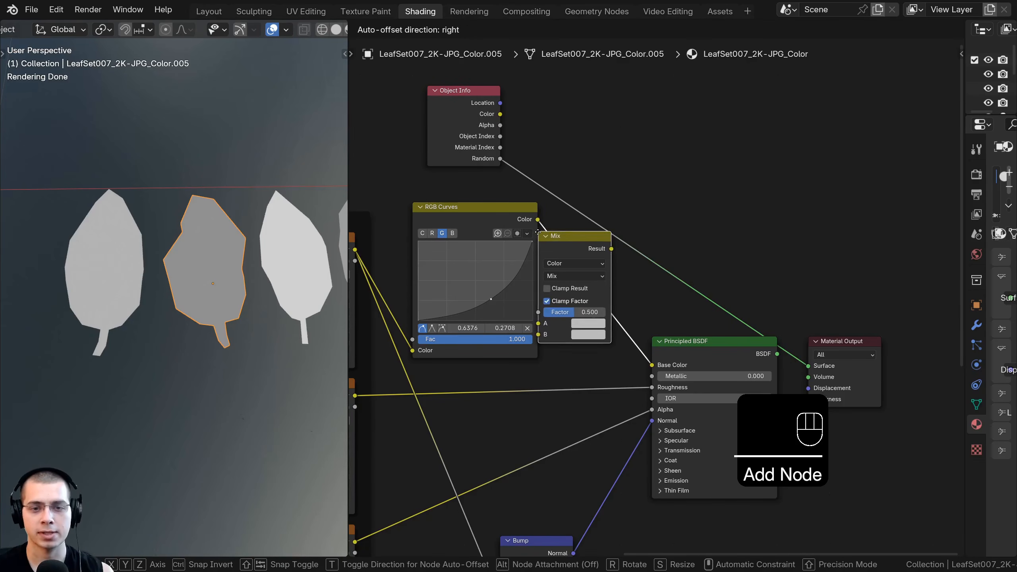
click(579, 220)
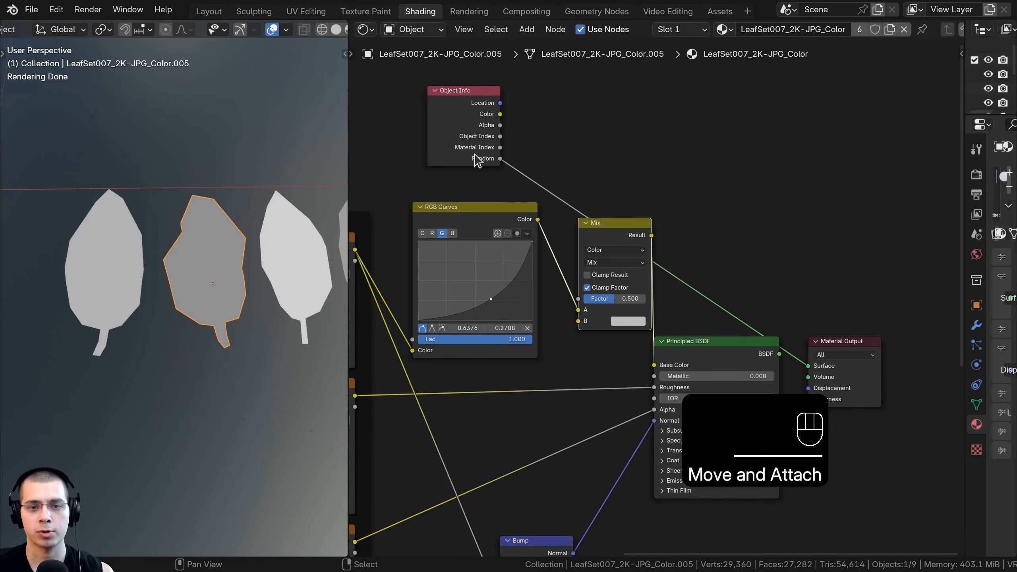
Connect the Object Info Random output to the Mix node's Factor and preview the Mix result on the leaves.
drag(476, 161, 579, 304)
drag(611, 222, 593, 207)
ctrl+shift+click(587, 224)
scroll(267, 288, up, 5)
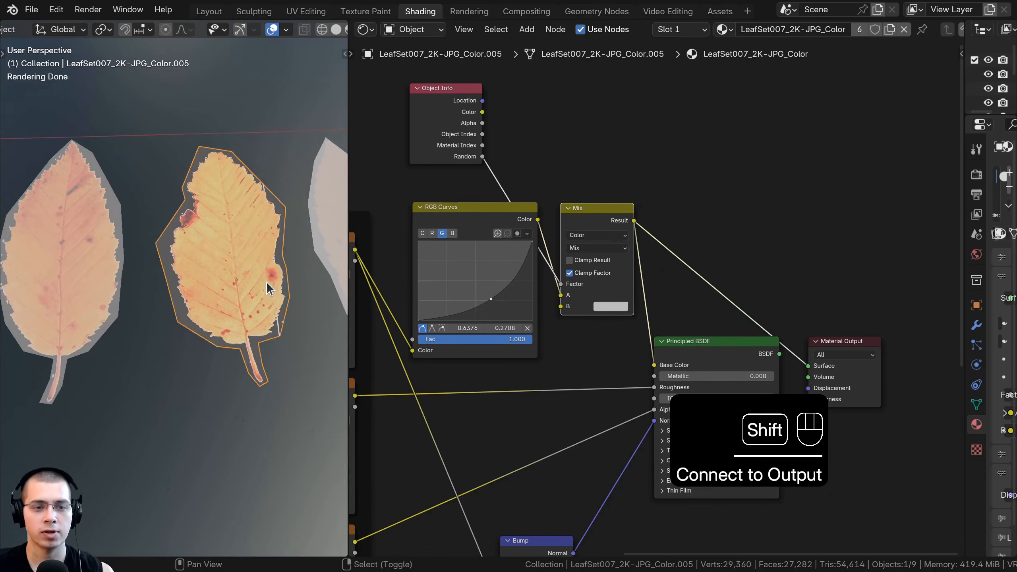
Set the Mix node's B color to a saturated orange-red with Hue 0.007, Saturation 1.000 and Value 0.694.
scroll(617, 304, up, 2)
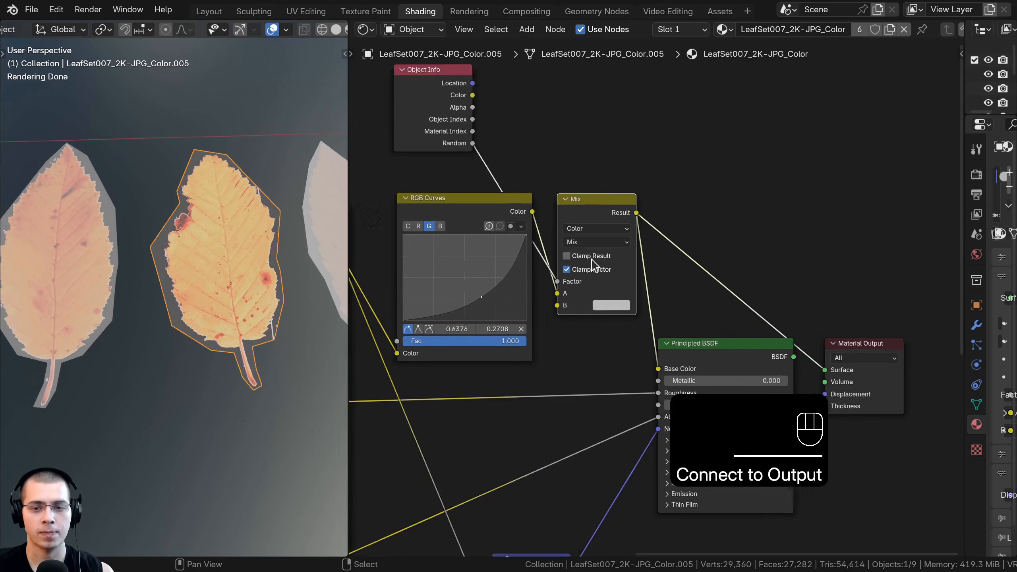
click(616, 303)
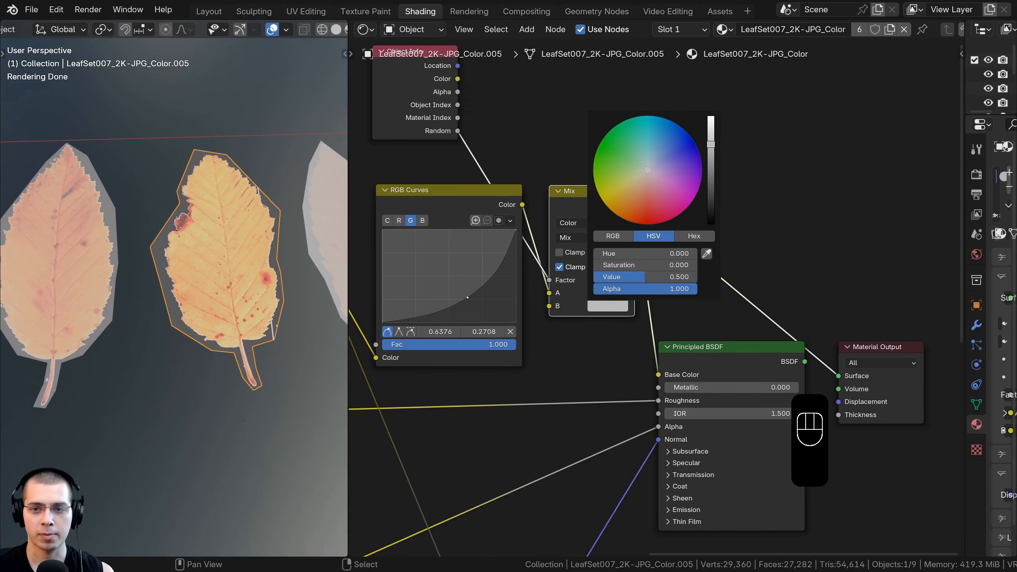
drag(711, 145, 711, 132)
drag(644, 181, 634, 223)
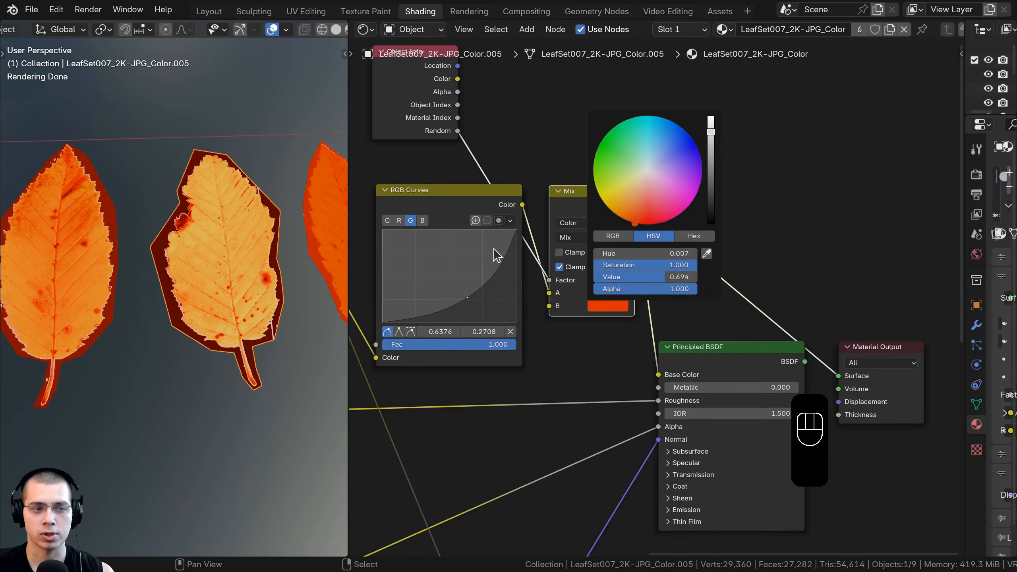
Select individual leaves and examine how strongly the orange-red color is mixed into each one.
scroll(233, 292, down, 2)
shift+middle_drag(233, 293, 175, 296)
scroll(175, 295, up, 2)
middle_drag(454, 204, 495, 244)
drag(465, 125, 469, 124)
scroll(240, 236, down, 2)
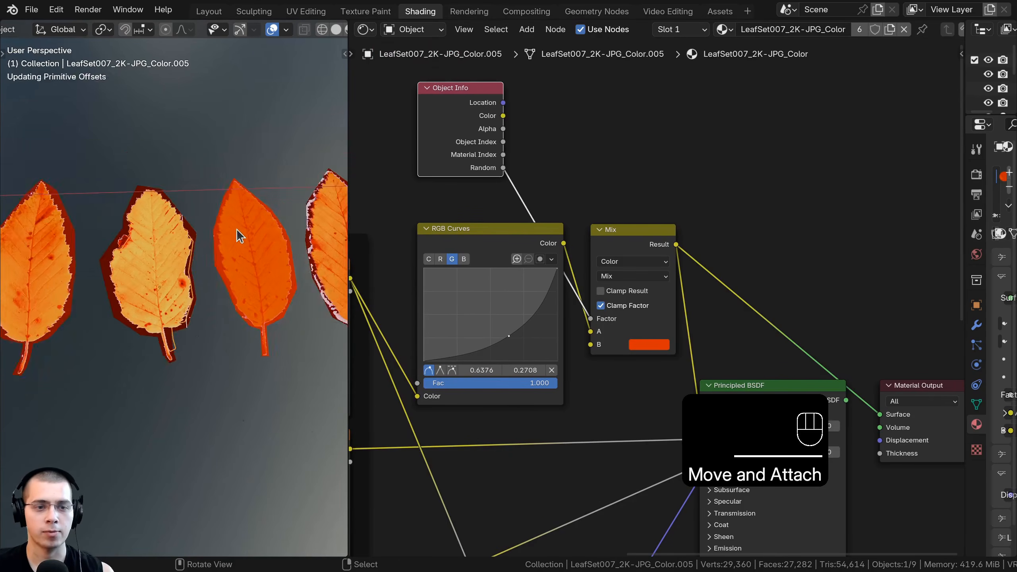
scroll(237, 229, down, 1)
middle_drag(236, 229, 150, 238)
right_click(190, 235)
right_click(261, 239)
right_click(166, 245)
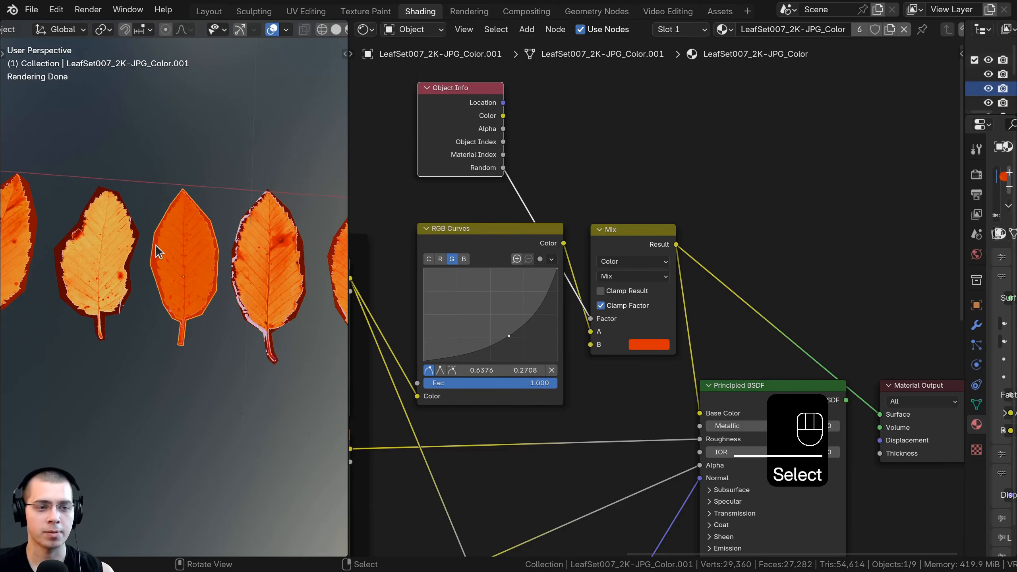
scroll(156, 245, up, 3)
right_click(81, 262)
shift+middle_drag(130, 249, 67, 252)
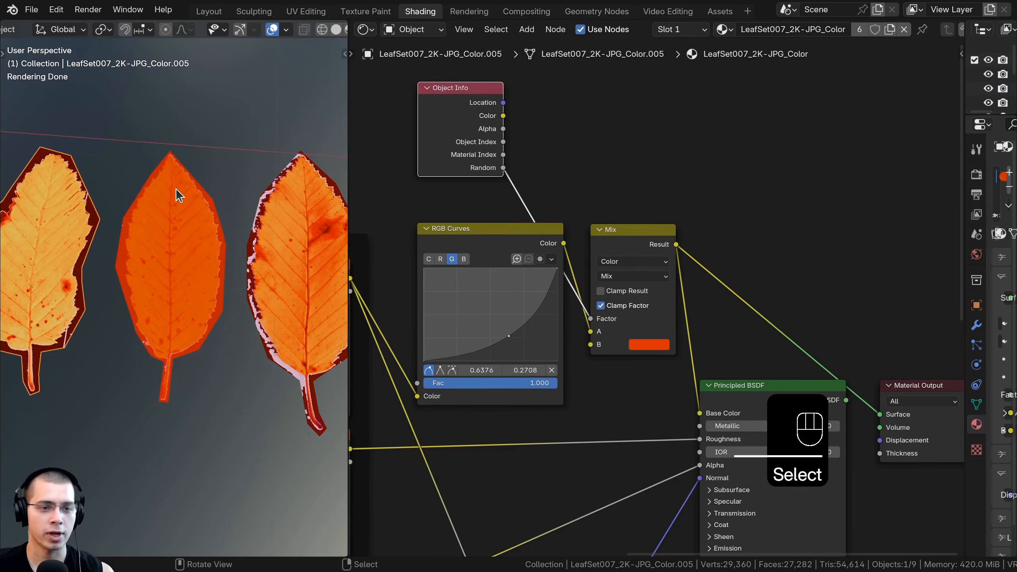
right_click(177, 234)
shift+middle_drag(177, 239, 41, 240)
right_click(177, 237)
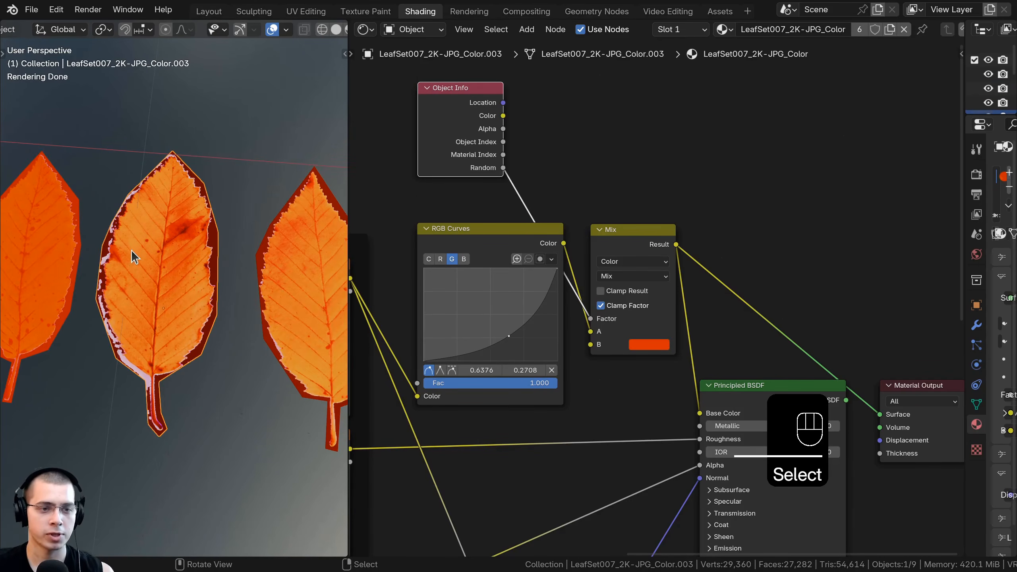
shift+middle_drag(131, 249, 210, 251)
scroll(209, 251, down, 2)
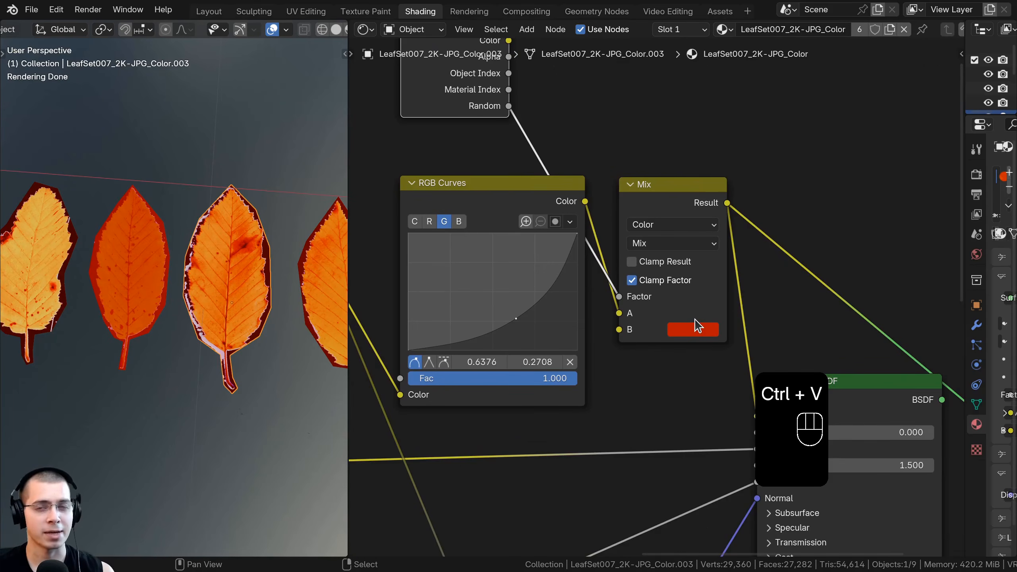
Spread the nodes apart by moving the Mix node up and the RGB Curves node slightly down.
drag(664, 193, 665, 160)
scroll(542, 189, down, 1)
drag(527, 200, 505, 217)
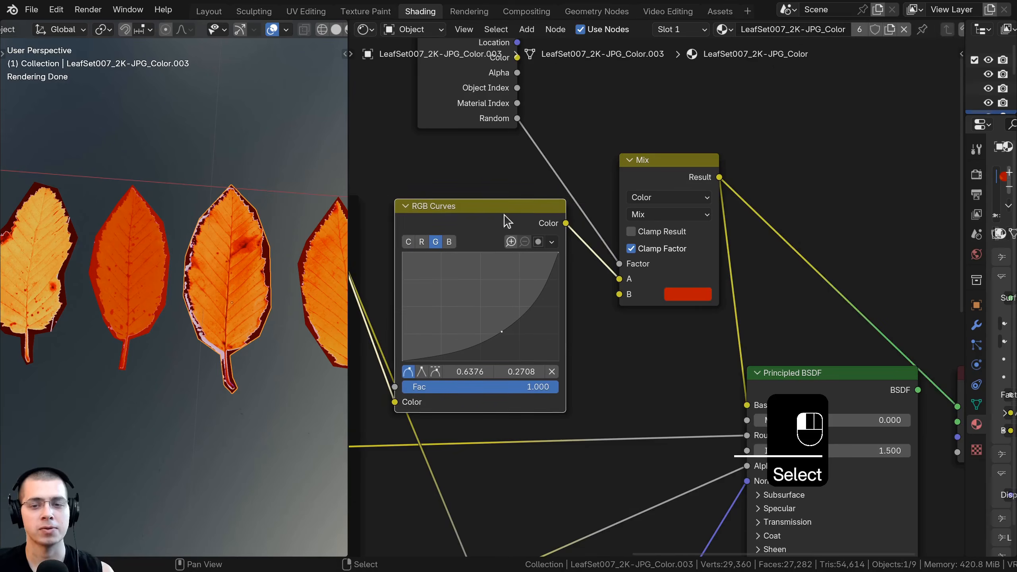
drag(640, 163, 632, 145)
Open the Mix node's B color and display its Hex value for reading.
scroll(611, 248, down, 1)
middle_drag(611, 250, 603, 186)
scroll(593, 244, up, 4)
click(662, 184)
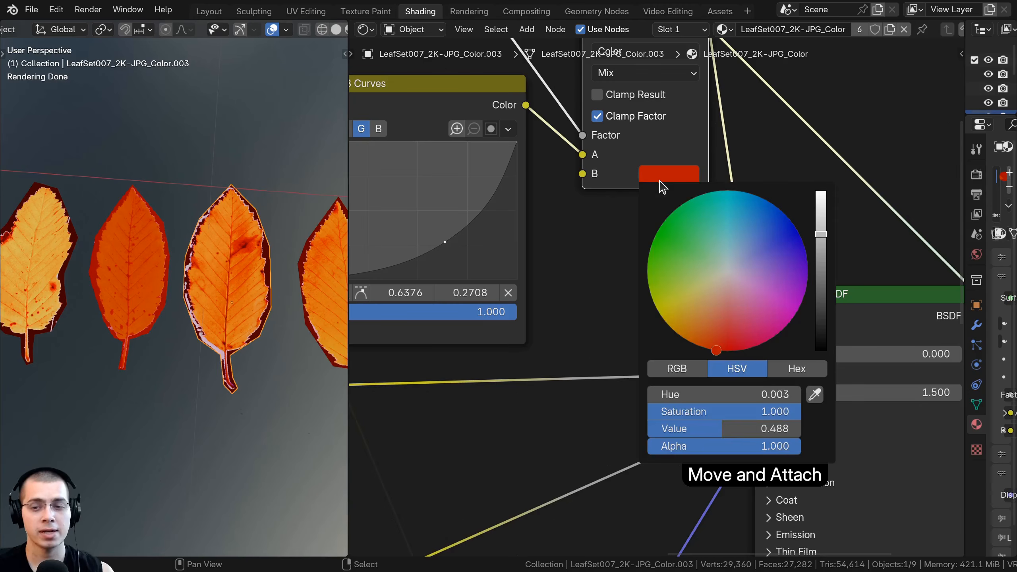
click(785, 368)
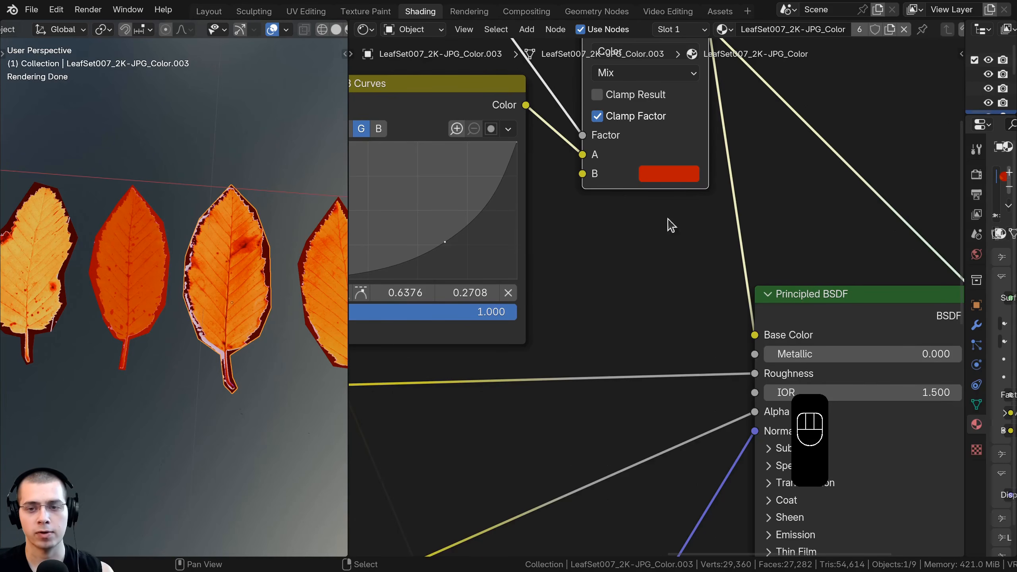
click(666, 177)
scroll(167, 290, down, 3)
scroll(655, 299, down, 5)
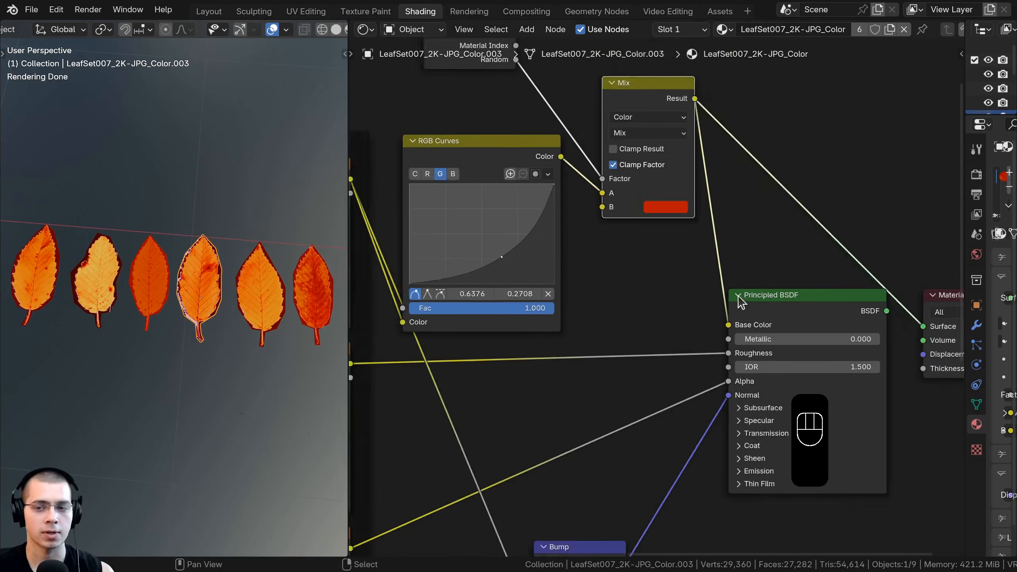
Reconnect the Principled BSDF to the Material Output and move it slightly closer to the output node.
middle_drag(738, 302, 556, 259)
ctrl+shift+click(630, 278)
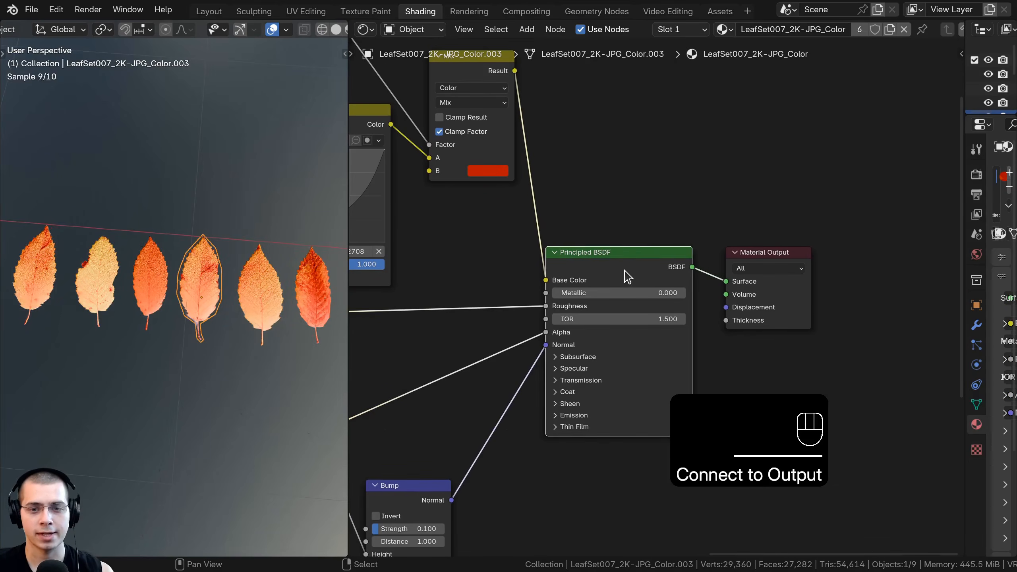
drag(630, 278, 647, 275)
Select each of the six leaves in turn and inspect the color variation in the finished material.
key(a)
middle_drag(283, 340, 291, 265)
right_click(288, 259)
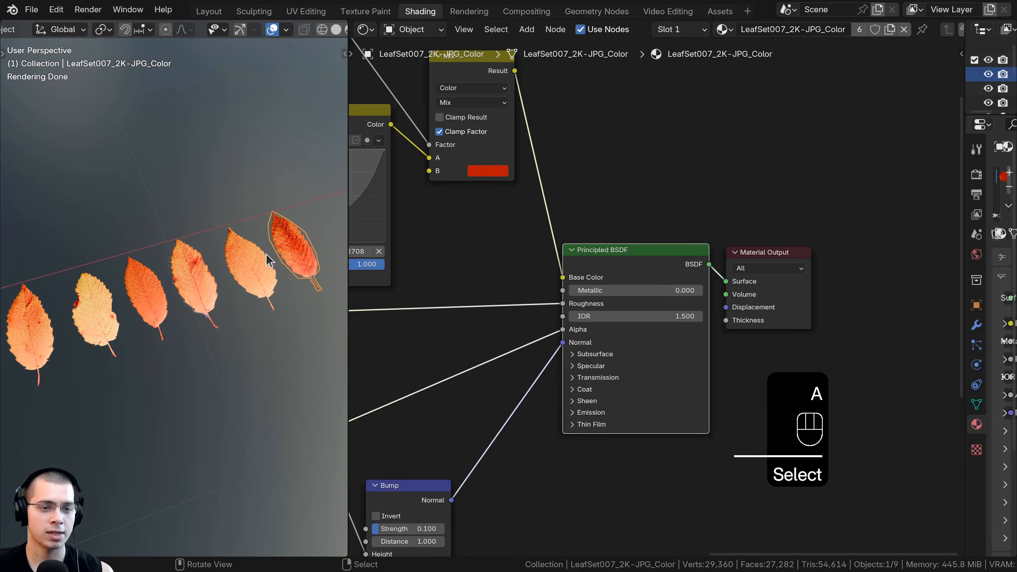
right_click(244, 268)
right_click(183, 283)
right_click(140, 298)
right_click(93, 316)
right_click(31, 329)
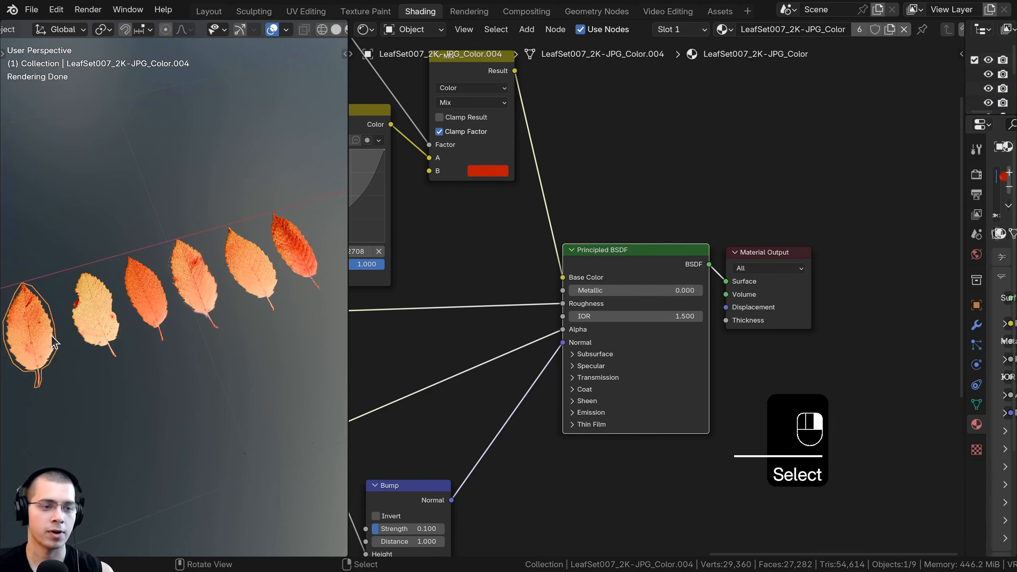
middle_drag(145, 330, 129, 343)
Switch to the Layout workspace and set the viewport shading to Solid.
scroll(424, 267, down, 1)
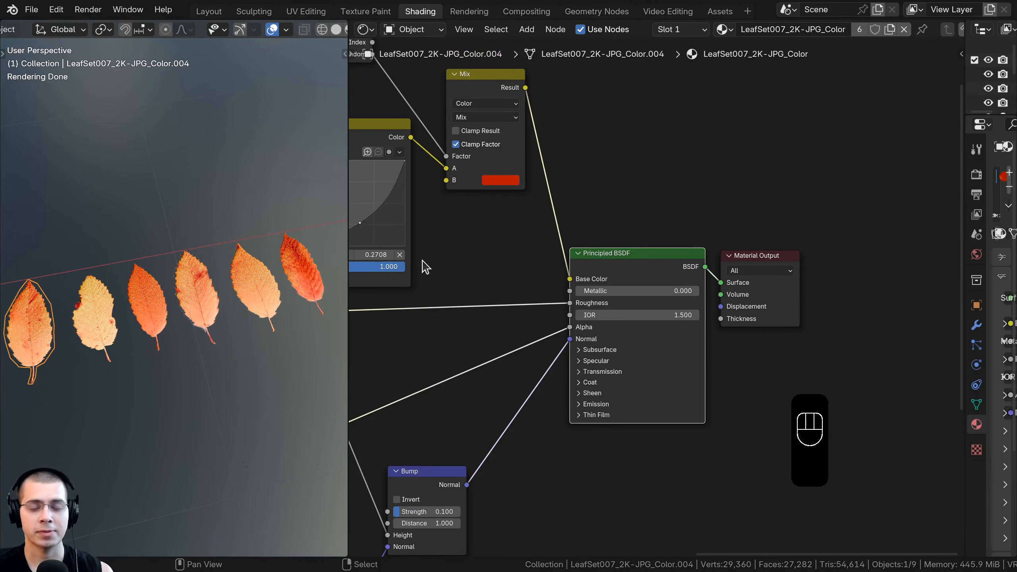
click(211, 13)
scroll(313, 268, down, 5)
key(z)
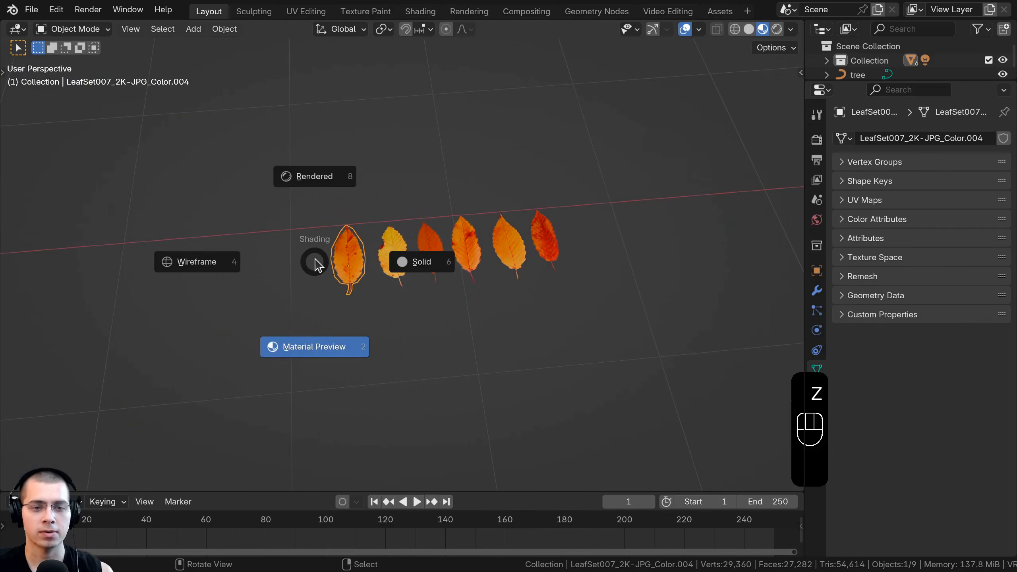
click(449, 262)
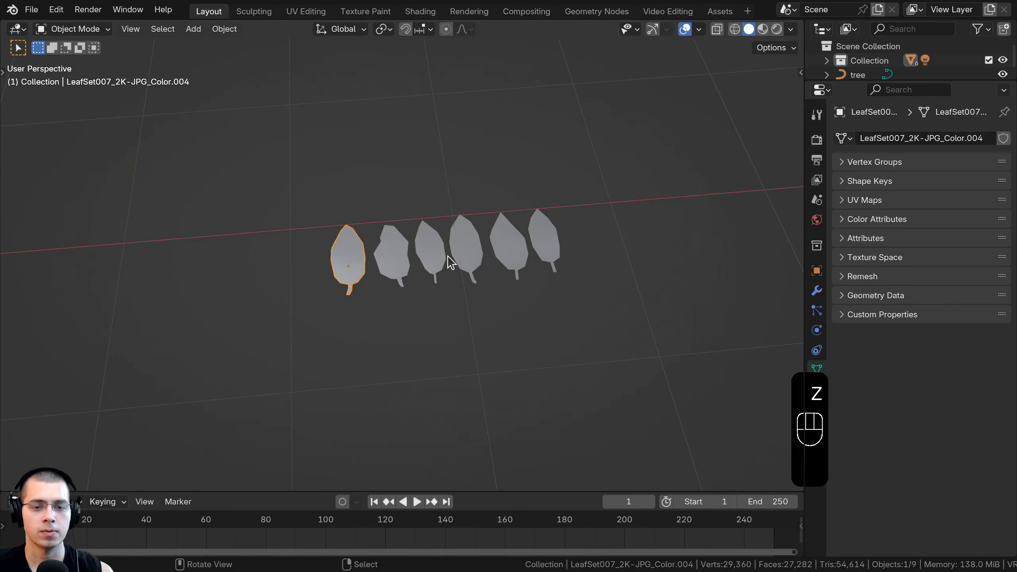
Add a mesh plane to the scene containing the six leaves.
middle_drag(447, 261, 411, 195)
key(shift+a)
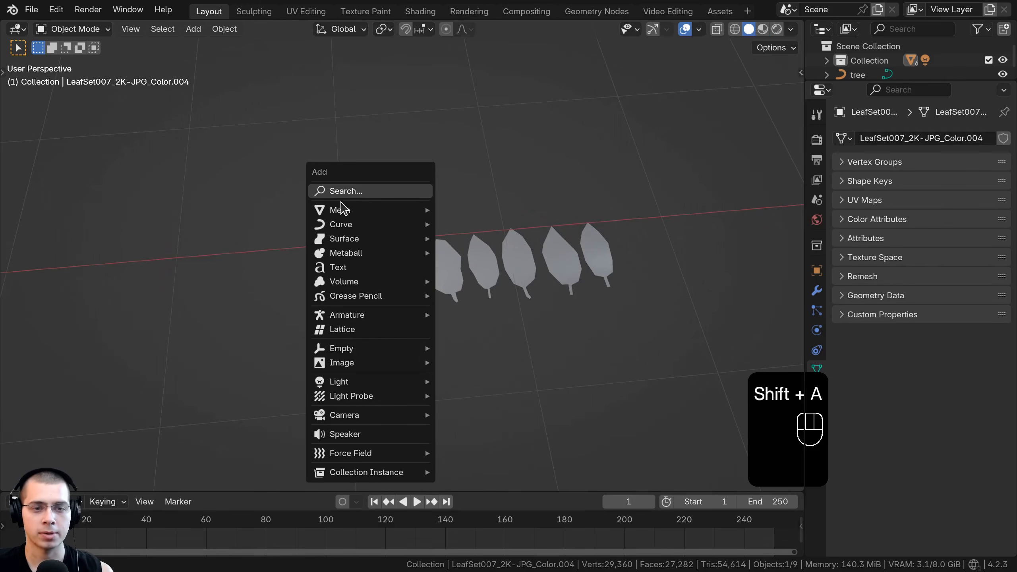
mouse_move(341, 209)
click(467, 210)
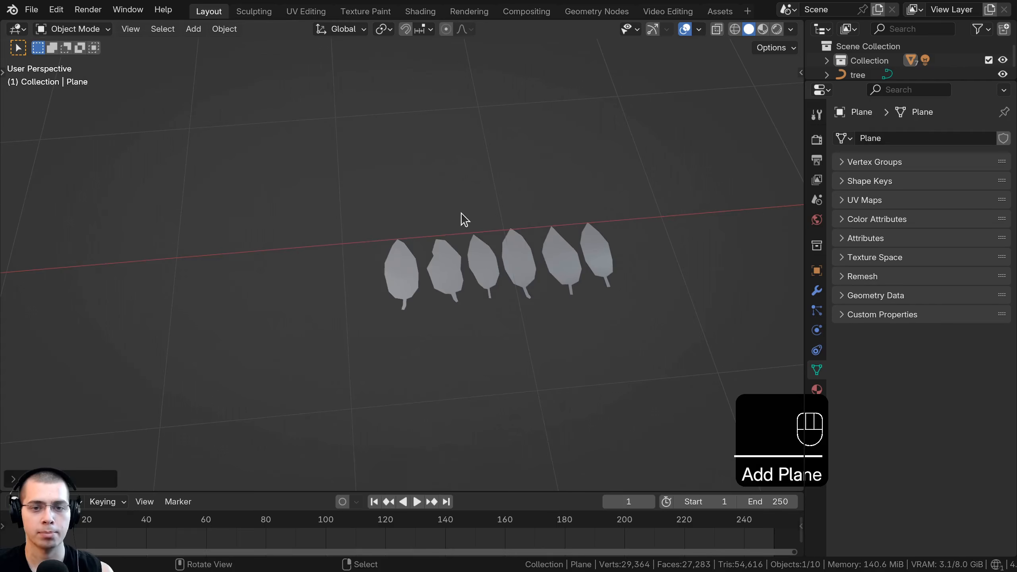
Move the new plane along the X axis from the tree's base to beside the row of six leaves.
scroll(465, 225, down, 8)
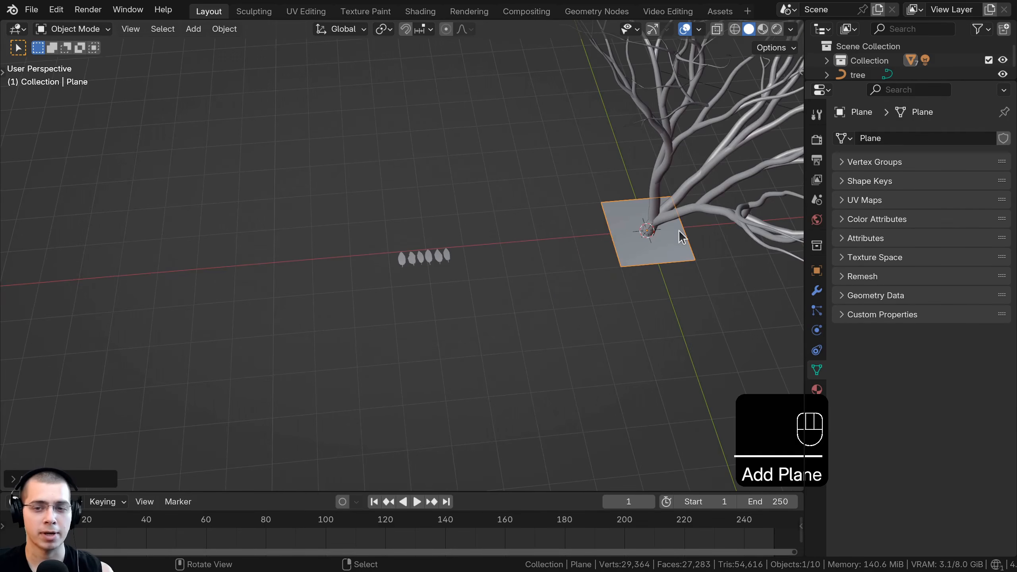
scroll(701, 228, up, 2)
key(g)
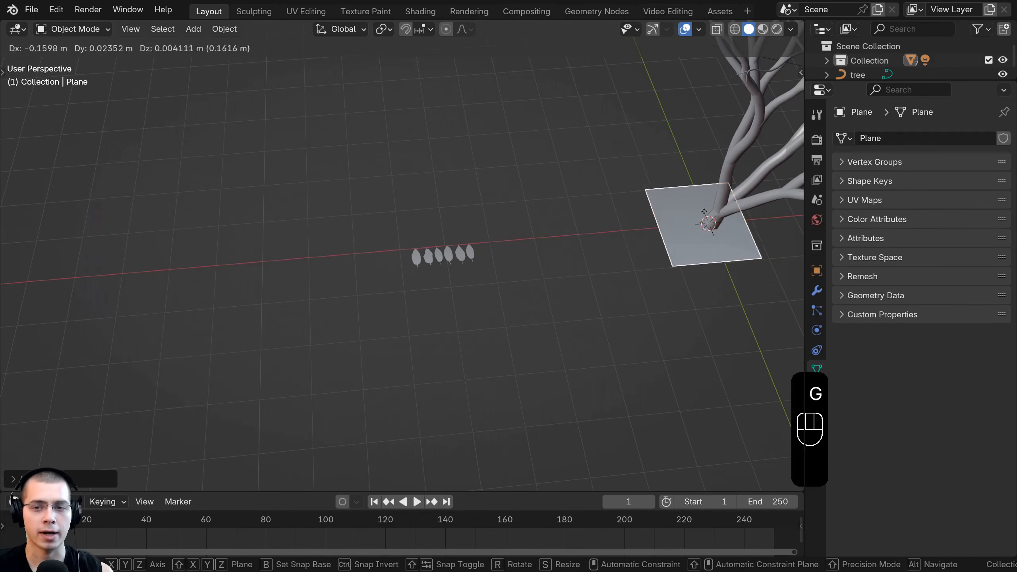
key(x)
click(380, 248)
scroll(434, 260, up, 5)
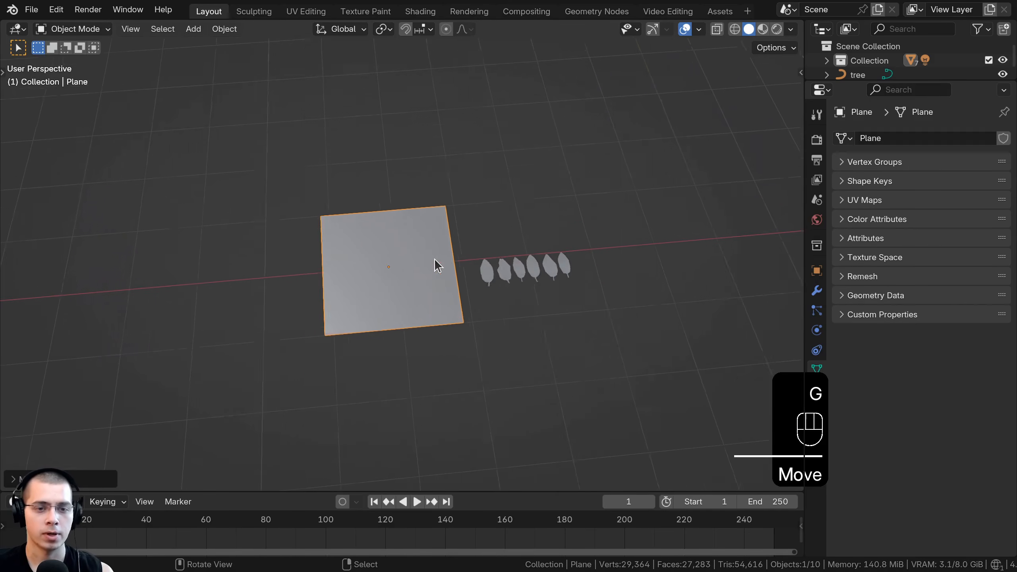
Scale the plane's mesh down in Edit Mode, narrowing it along X into a thin branch strip, and return to Object Mode.
key(Tab)
key(s)
key(x)
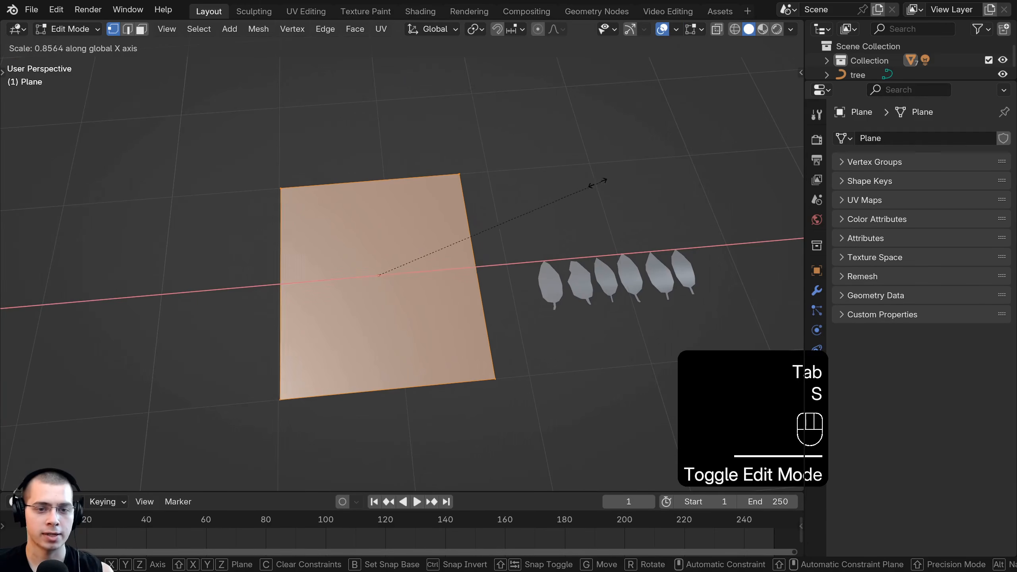
key(s)
key(s)
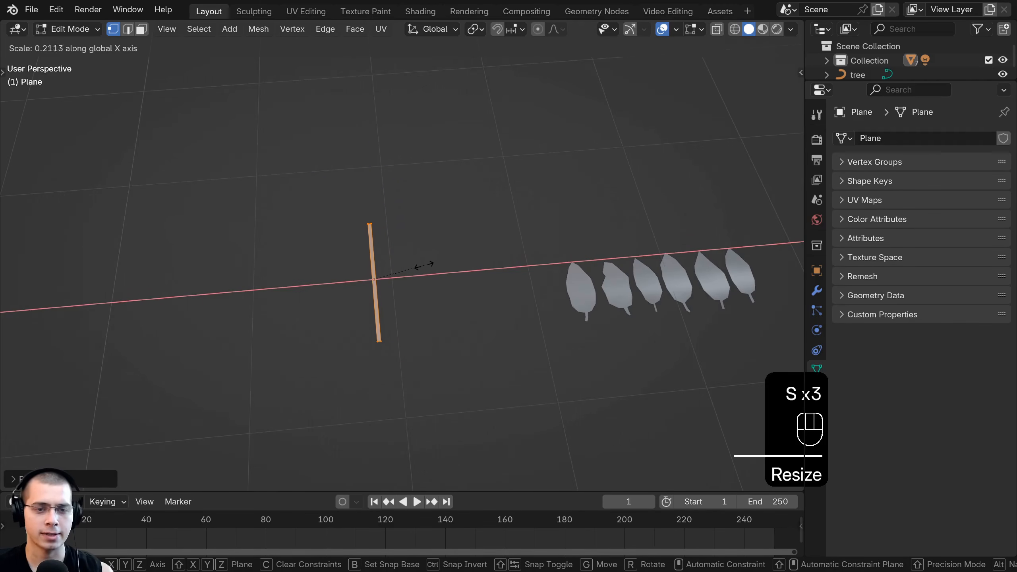
click(414, 268)
key(s)
click(409, 270)
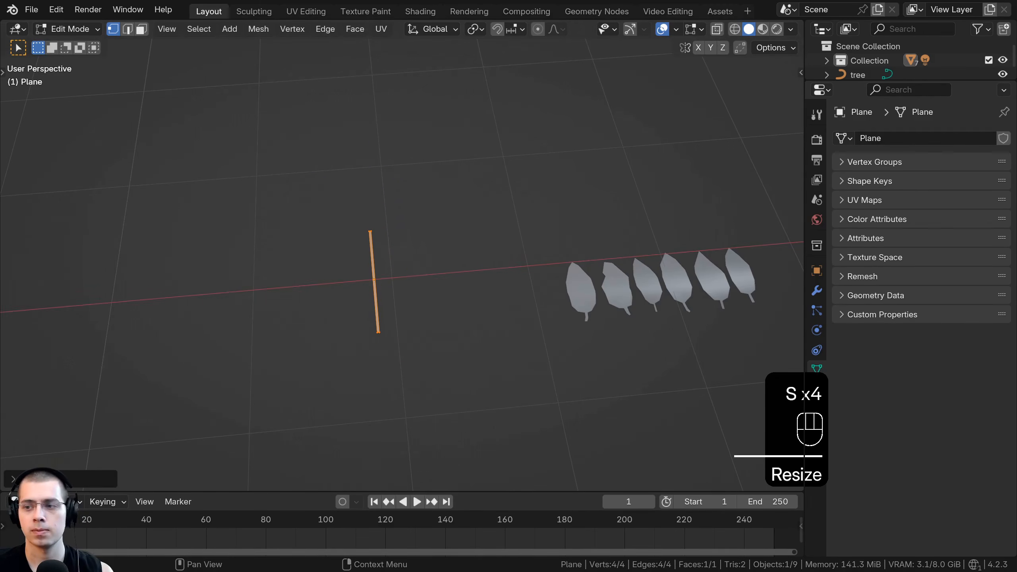
key(Tab)
Set the viewport shading to Rendered and give the strip a new material named Branch.
middle_drag(409, 270, 439, 234)
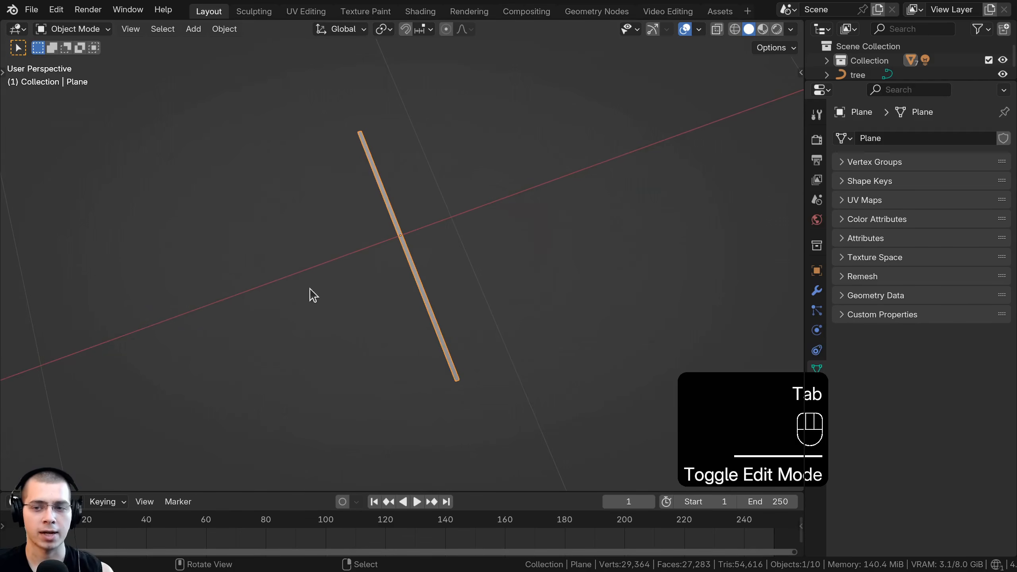
scroll(468, 254, down, 1)
key(z)
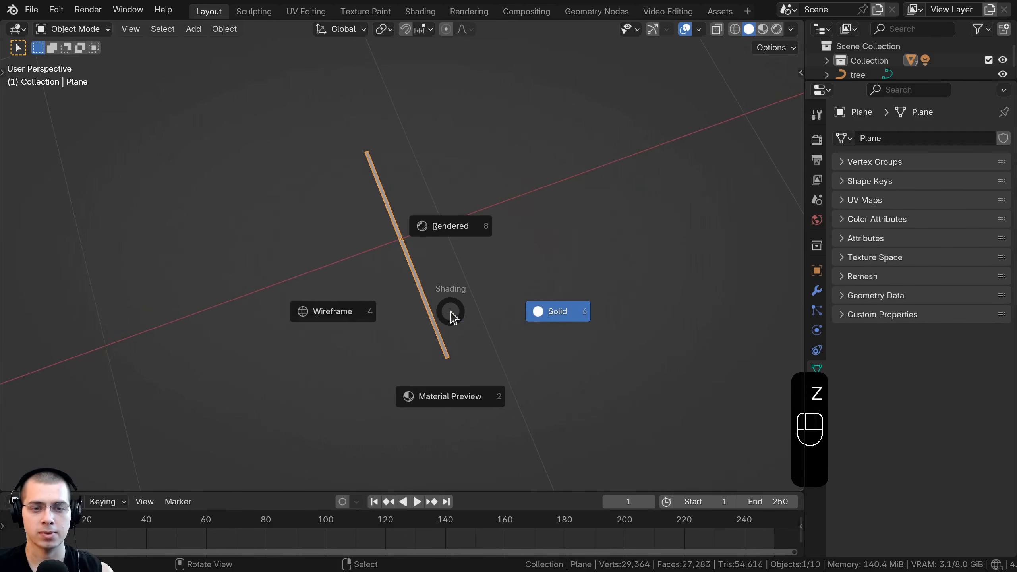
click(453, 209)
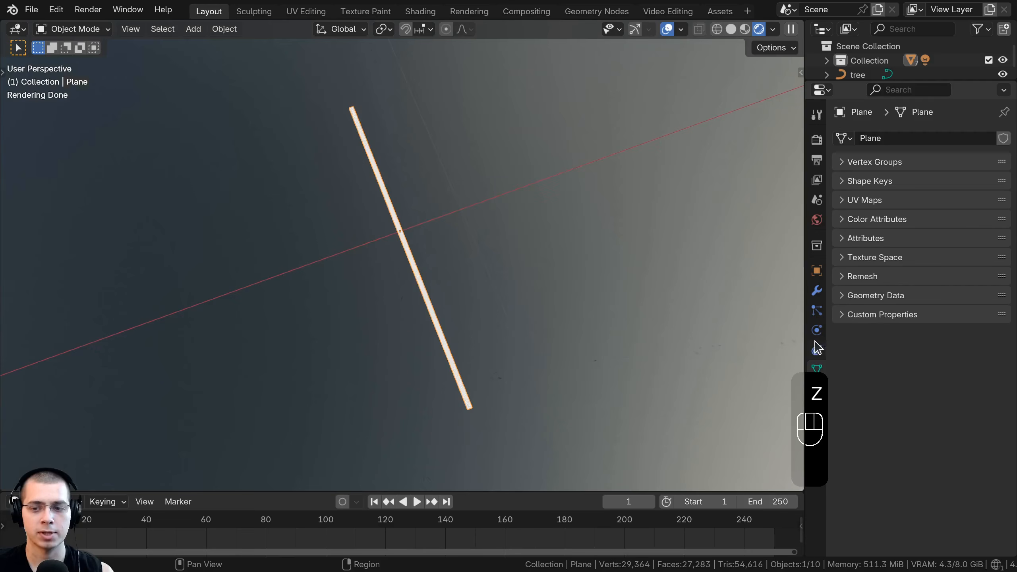
click(817, 390)
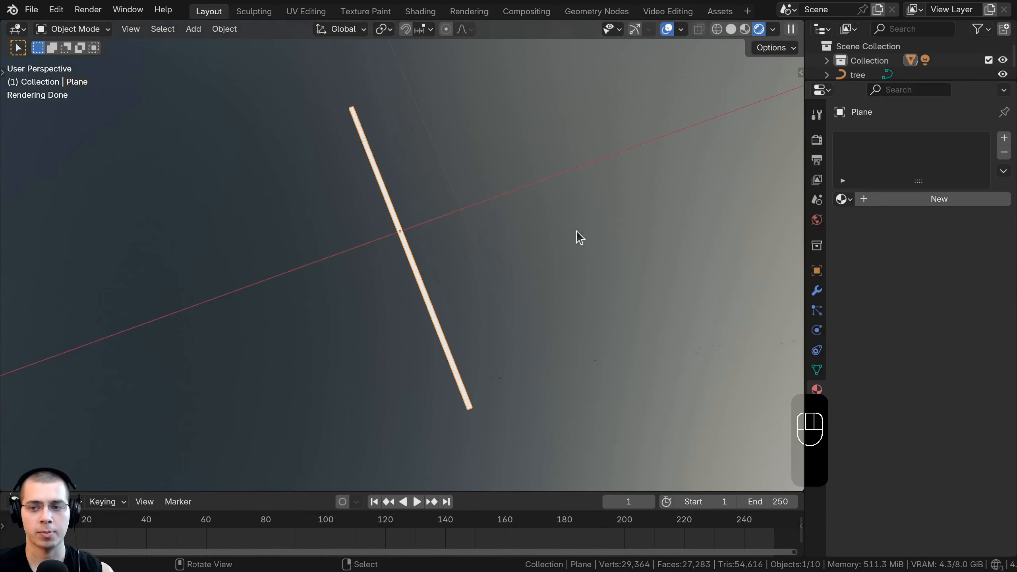
click(932, 200)
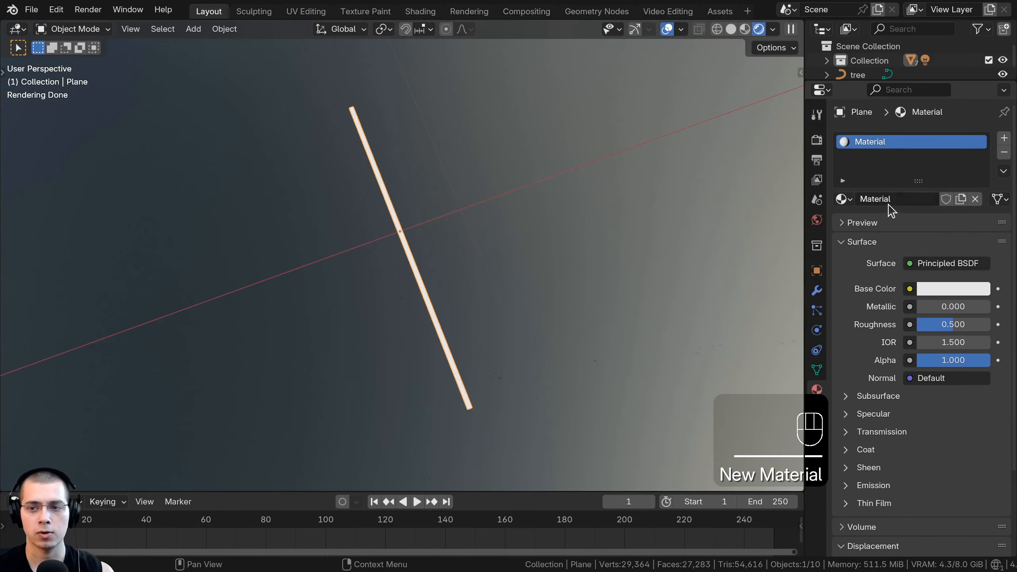
click(888, 204)
text(Bra)
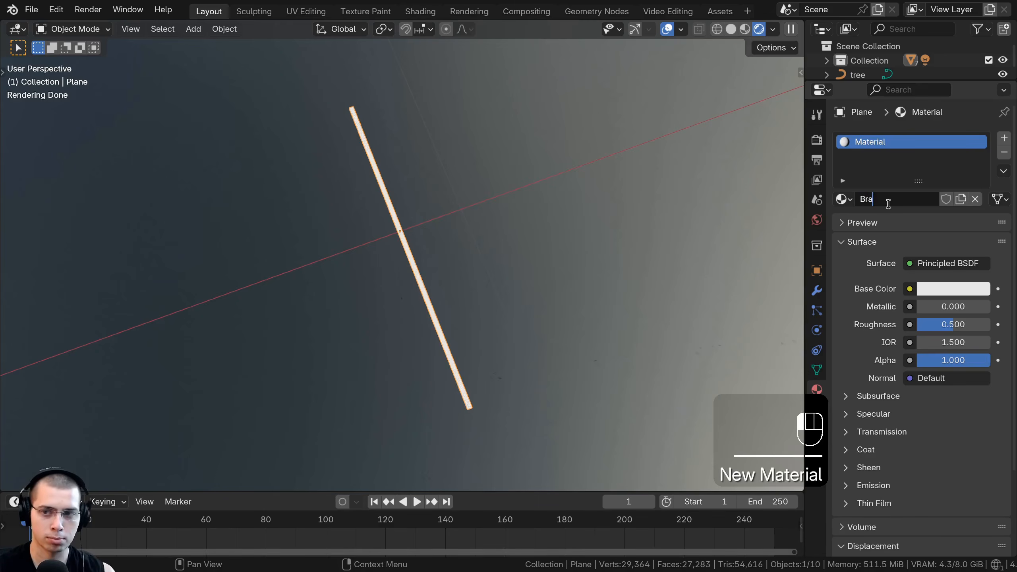
text(ch)
Set the Branch material's base color to dark brown, hex 68310D, and its roughness to 0.7, and deselect the strip.
shift+middle_drag(491, 244, 484, 242)
click(943, 289)
drag(890, 137, 878, 180)
scroll(879, 179, down, 7)
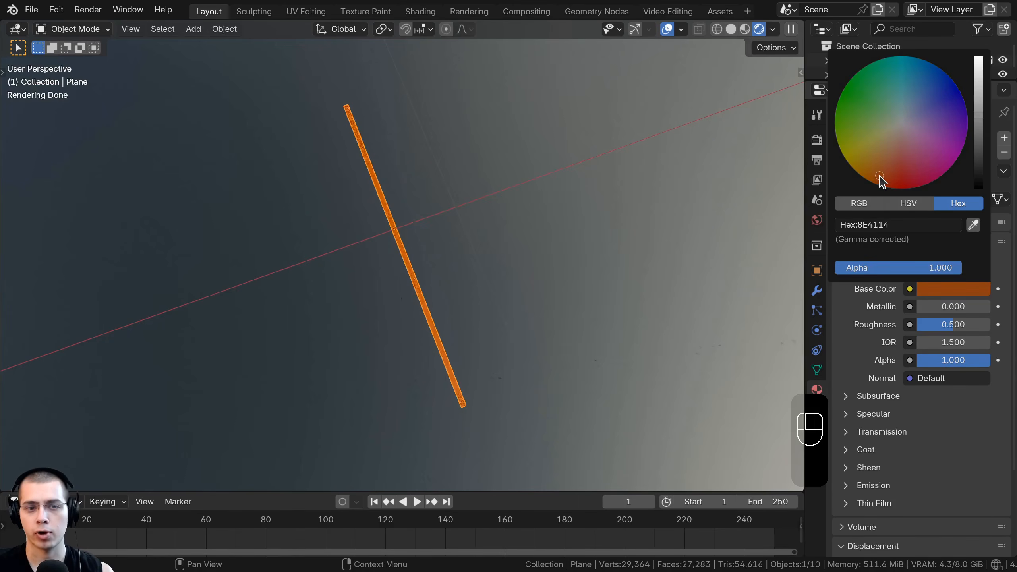
scroll(880, 179, down, 3)
key(ctrl+v)
key(ctrl+v)
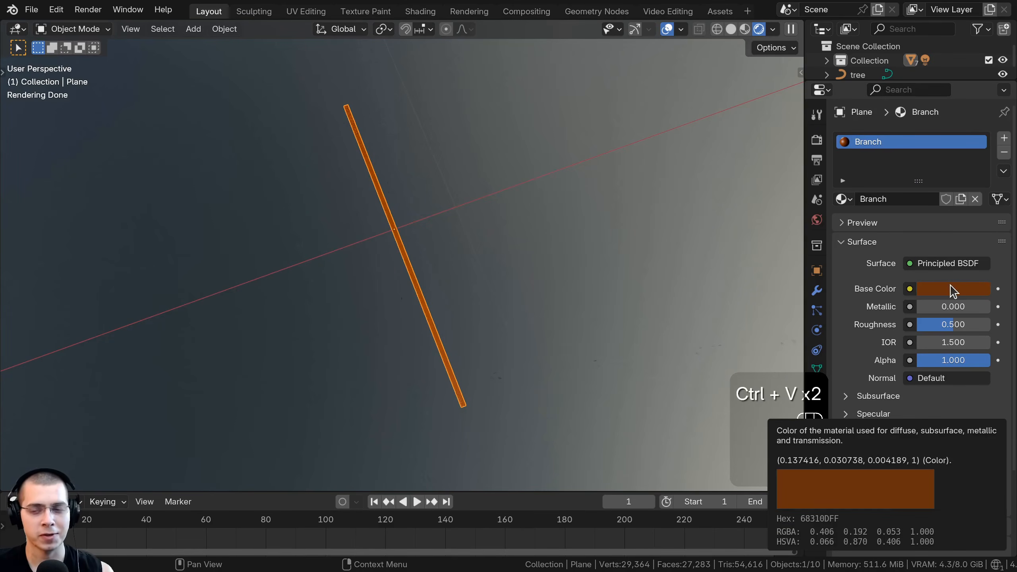
click(954, 289)
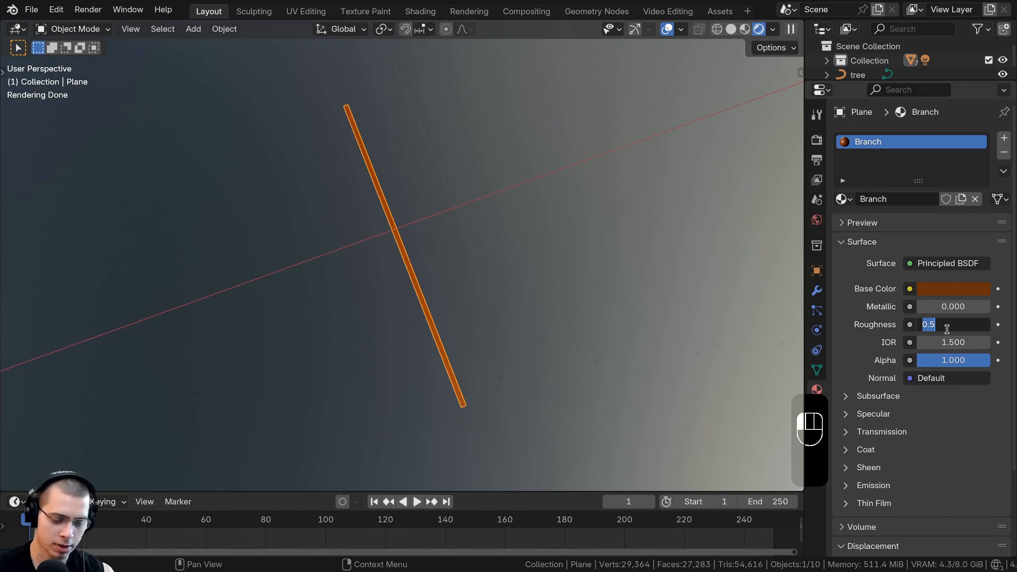
key(a)
Duplicate the six leaves and move the copies along the X axis to the branch strip.
middle_drag(351, 248, 398, 234)
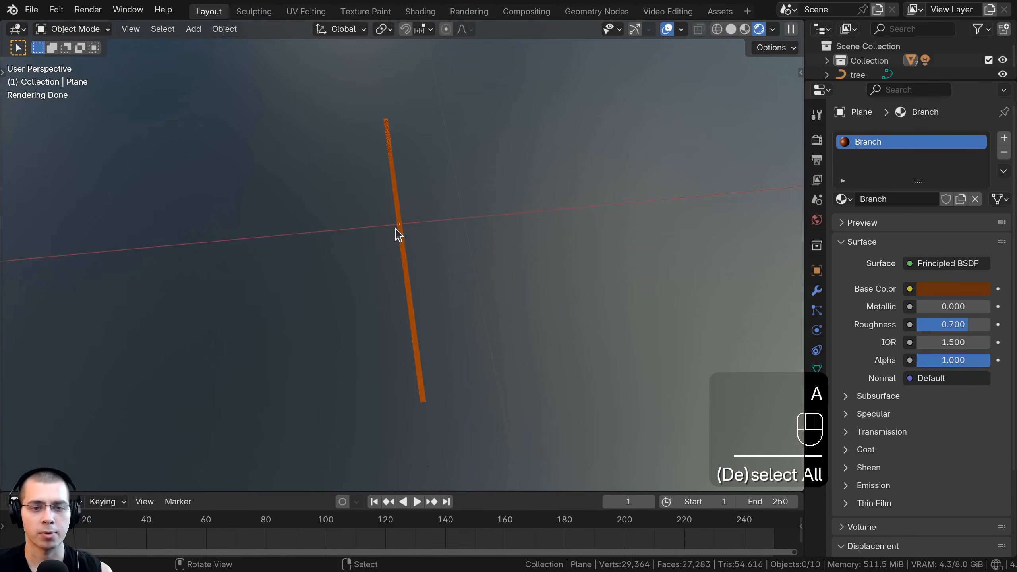
middle_drag(397, 276, 404, 166)
middle_drag(428, 364, 590, 246)
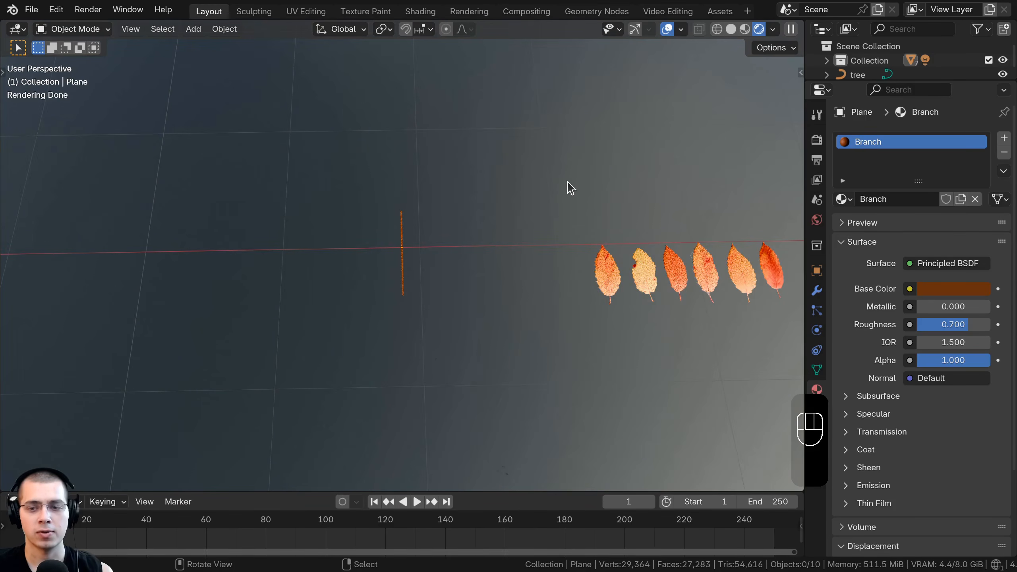
drag(568, 182, 720, 259)
drag(782, 292, 781, 292)
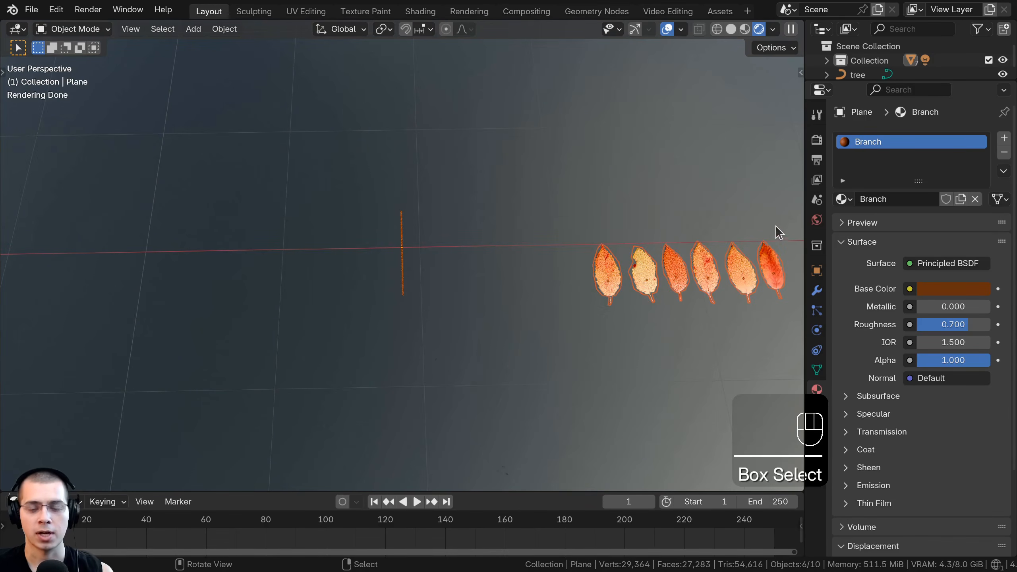
key(shift+d)
key(x)
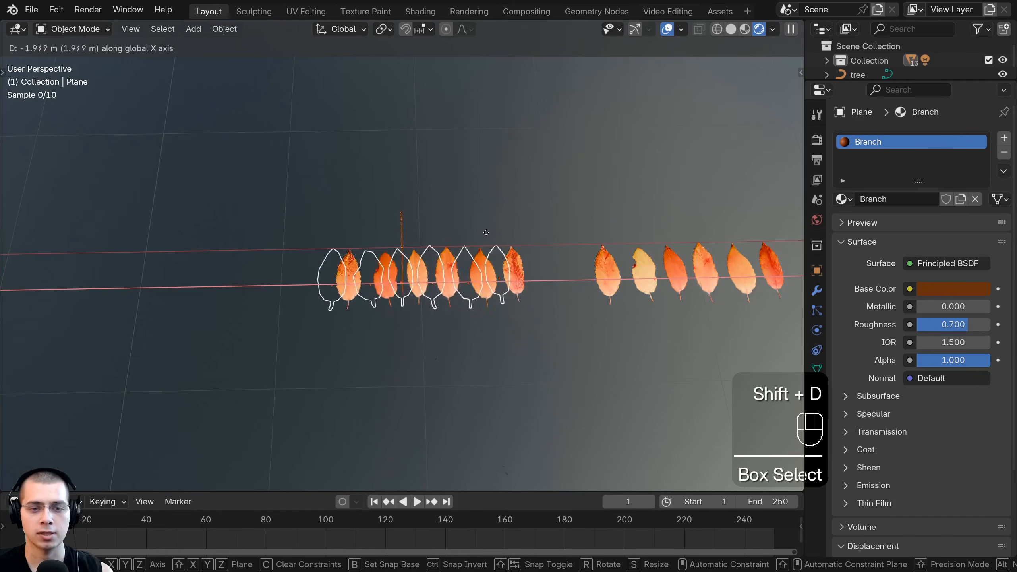
click(438, 250)
scroll(438, 250, up, 3)
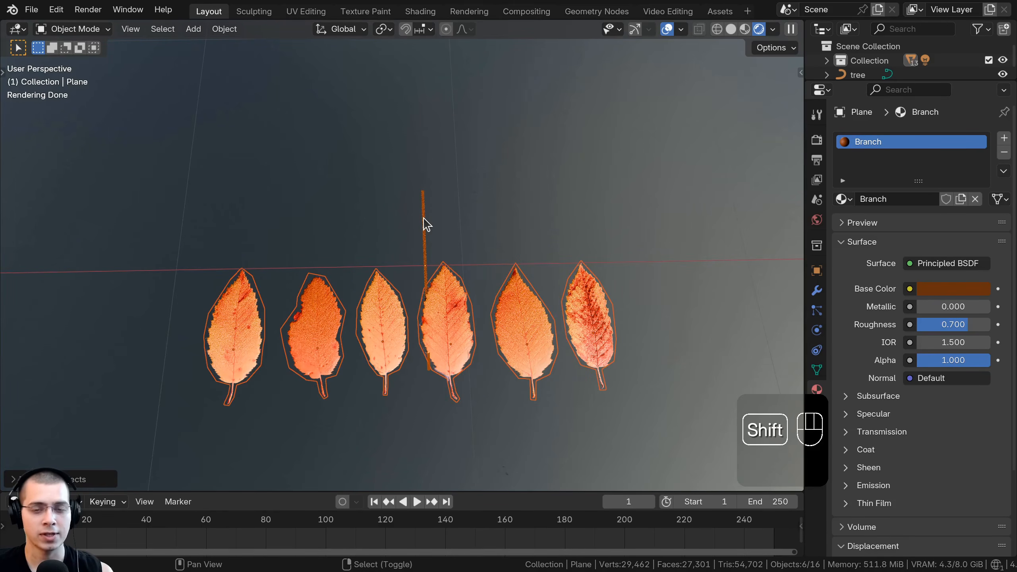
Join the six duplicated leaves into the branch strip object and enter Edit Mode with nothing selected.
shift+click(425, 225)
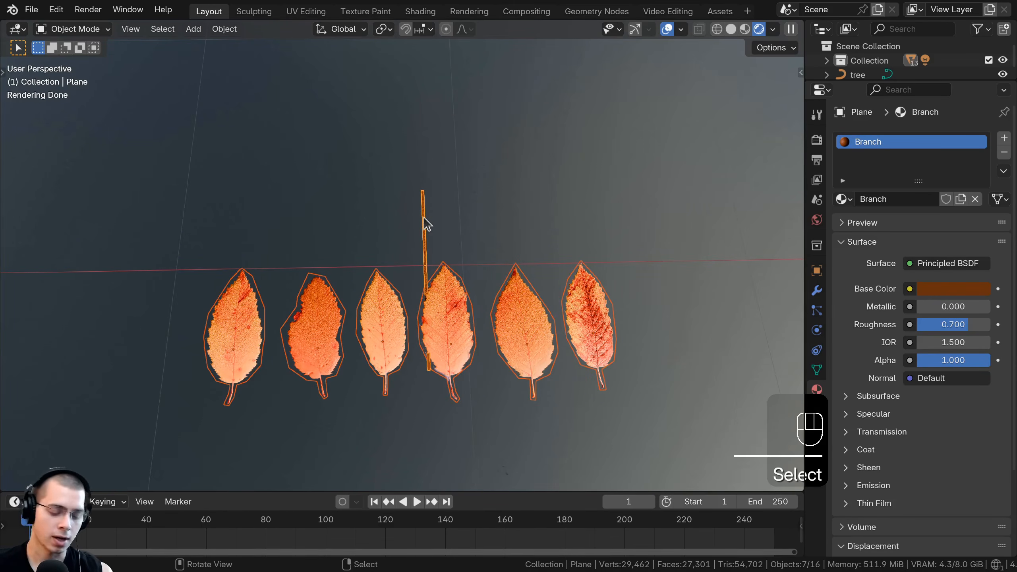
key(ctrl+j)
key(Tab)
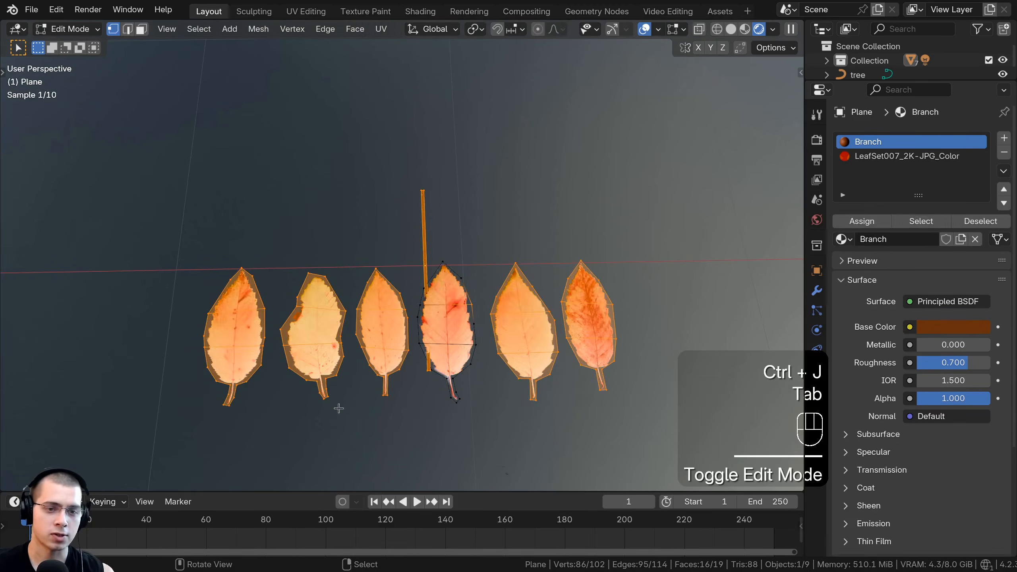
key(Tab)
scroll(425, 281, down, 4)
key(Tab)
key(a)
scroll(429, 296, up, 2)
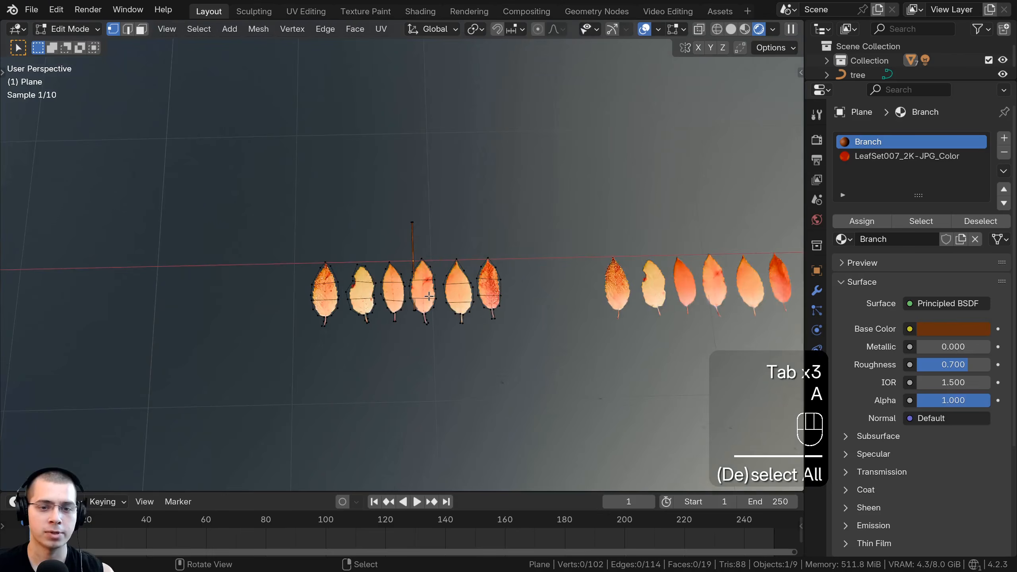
View the mesh from the top in Material Preview shading with all geometry deselected.
key(KP_7)
key(z)
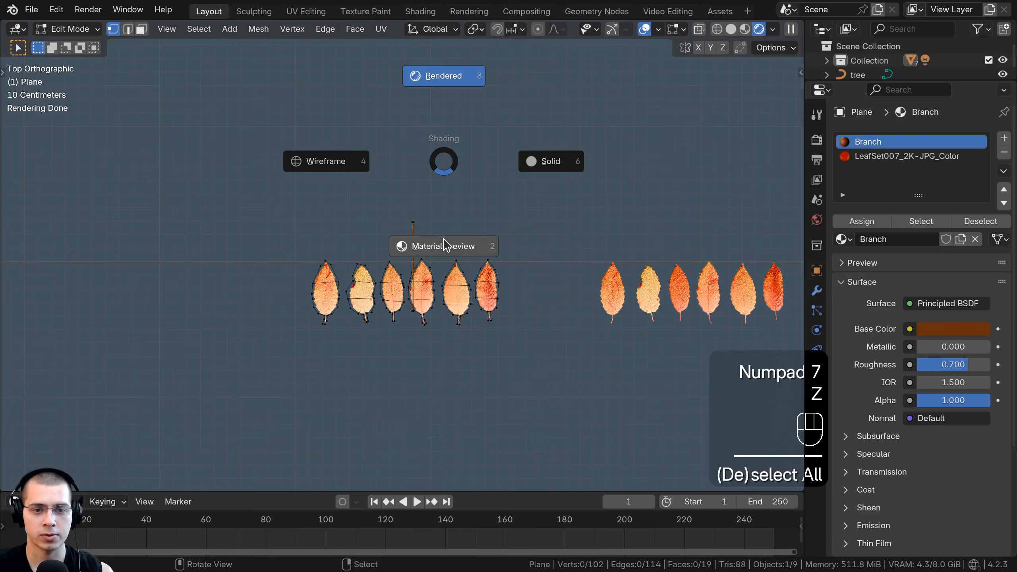
click(443, 240)
scroll(445, 240, up, 5)
key(a)
key(a)
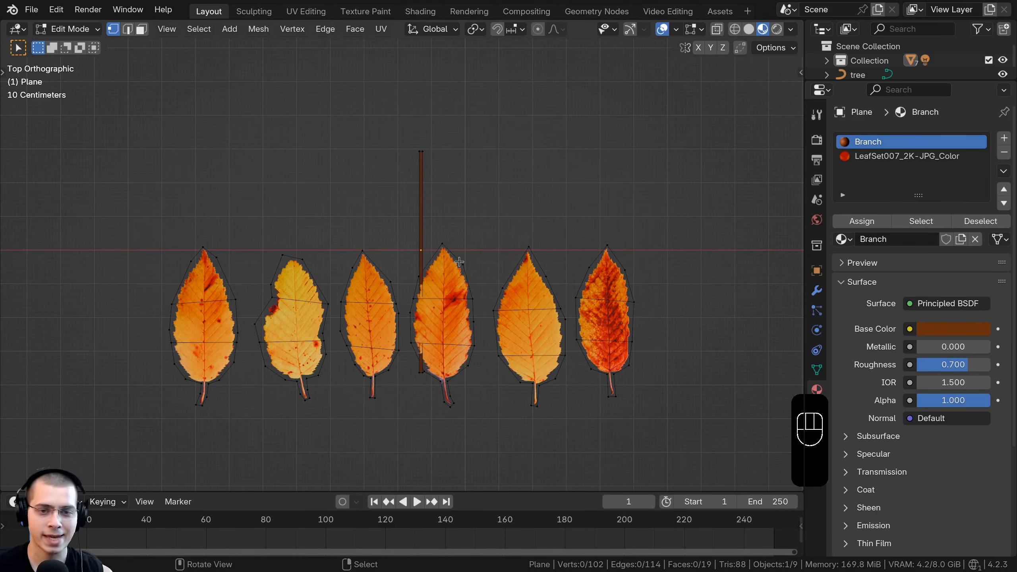
Select the whole leaf overlapping the branch and move it above the row of leaves.
key(l)
shift+middle_drag(448, 358, 449, 378)
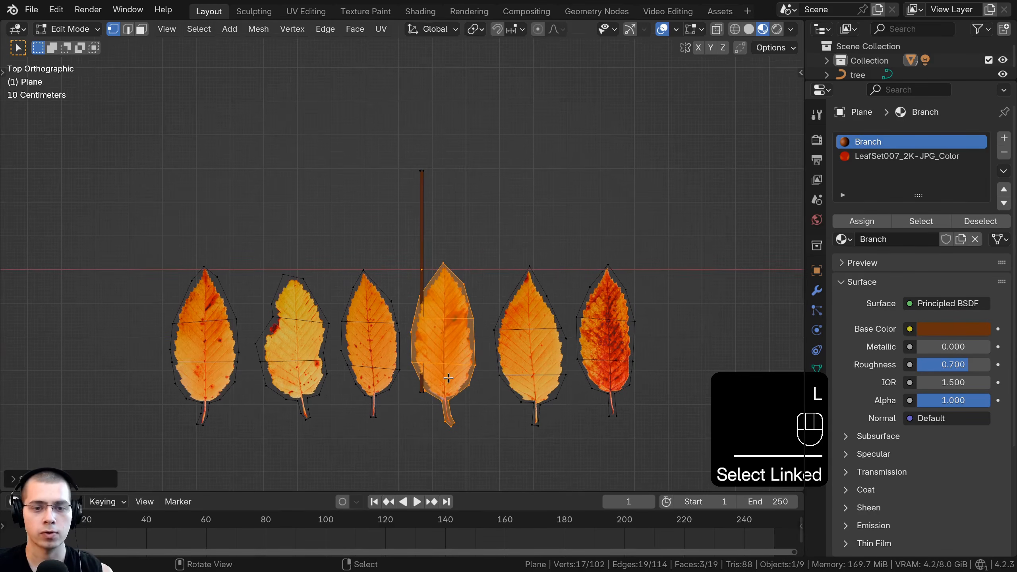
key(g)
click(383, 237)
scroll(399, 193, up, 2)
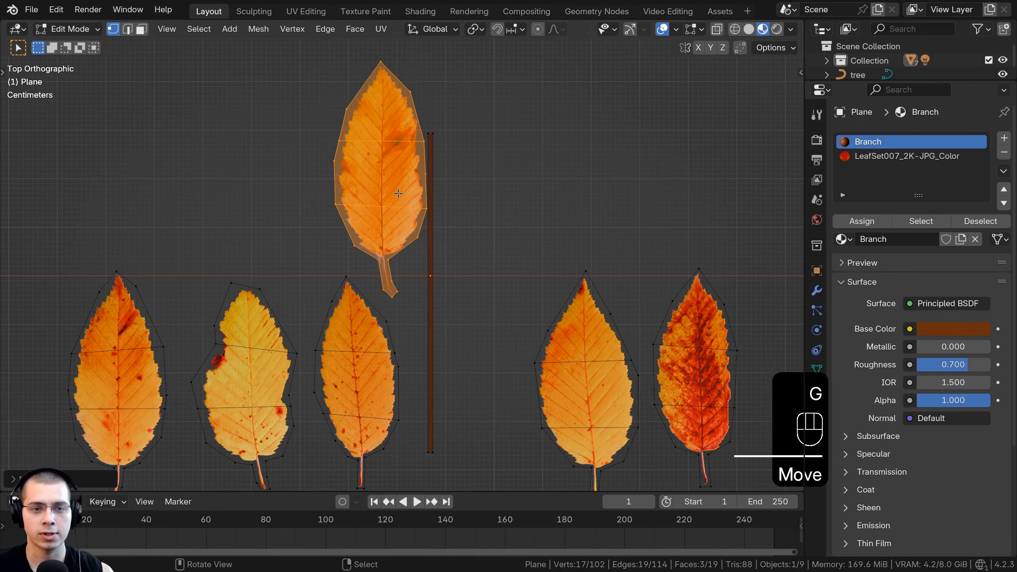
Rotate, scale and move the selected leaf so its stem meets the branch's upper tip, and deselect it.
shift+middle_drag(389, 240, 378, 307)
key(g)
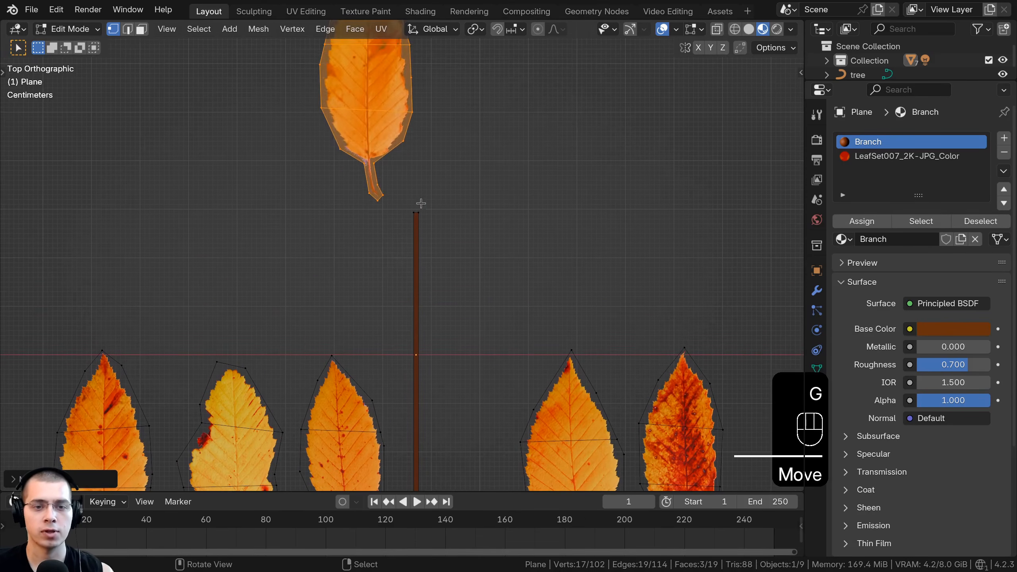
key(r)
key(s)
key(g)
key(r)
key(g)
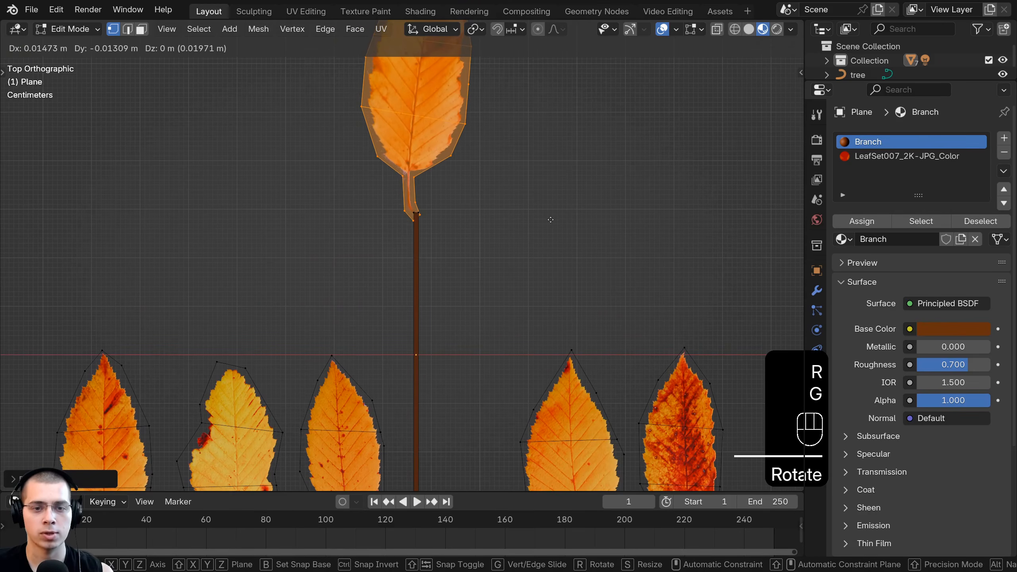
click(495, 329)
scroll(405, 316, down, 2)
key(alt+a)
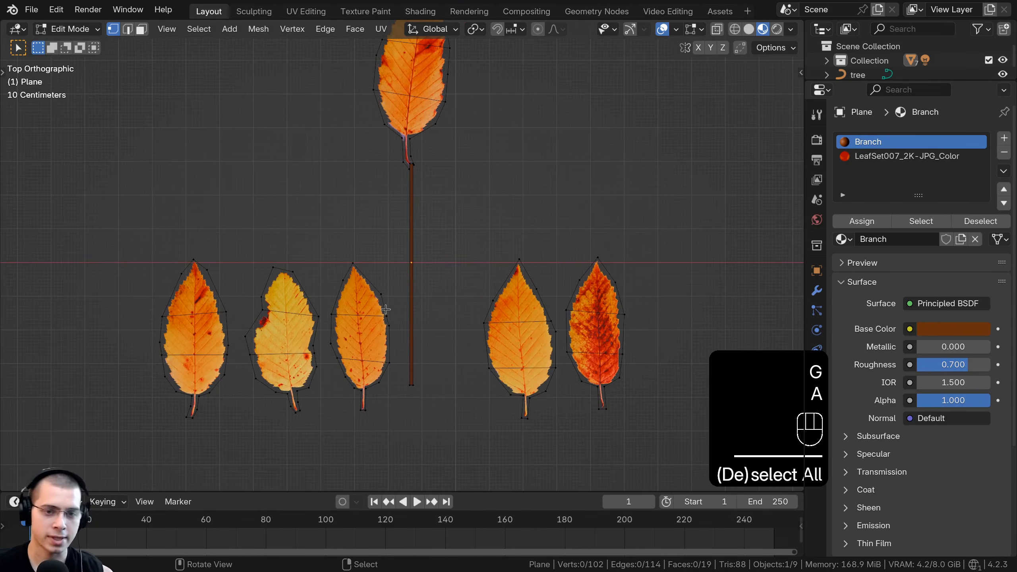
Turn the third leaf sideways, adjust its size and attach its stem to the branch's left side near the tip.
key(l)
key(r)
key(g)
key(s)
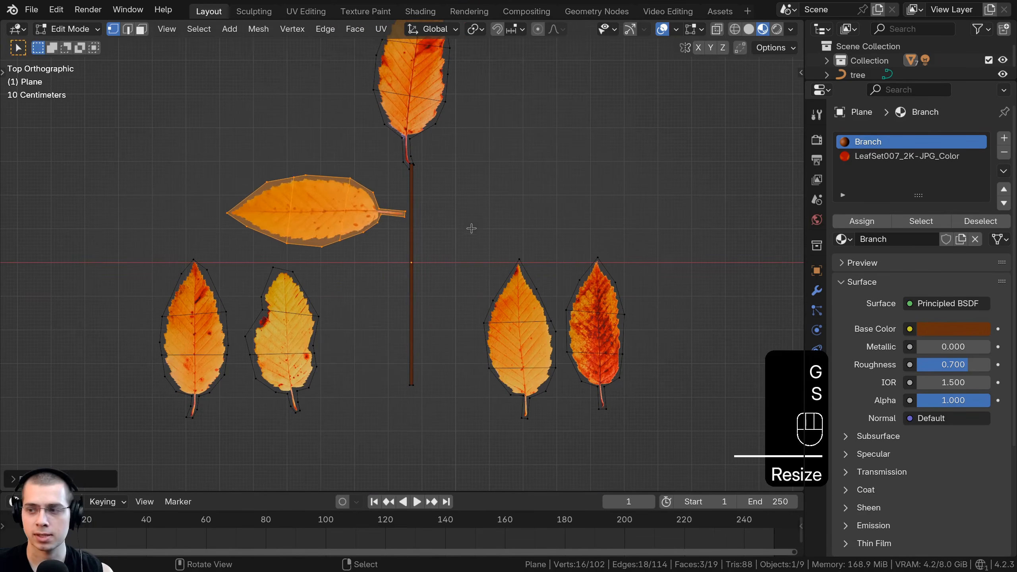
key(r)
click(469, 250)
key(g)
click(473, 219)
Select the notched yellow leaf, rotate it sideways and move it to the branch's right side below the tip.
right_click(318, 319)
key(l)
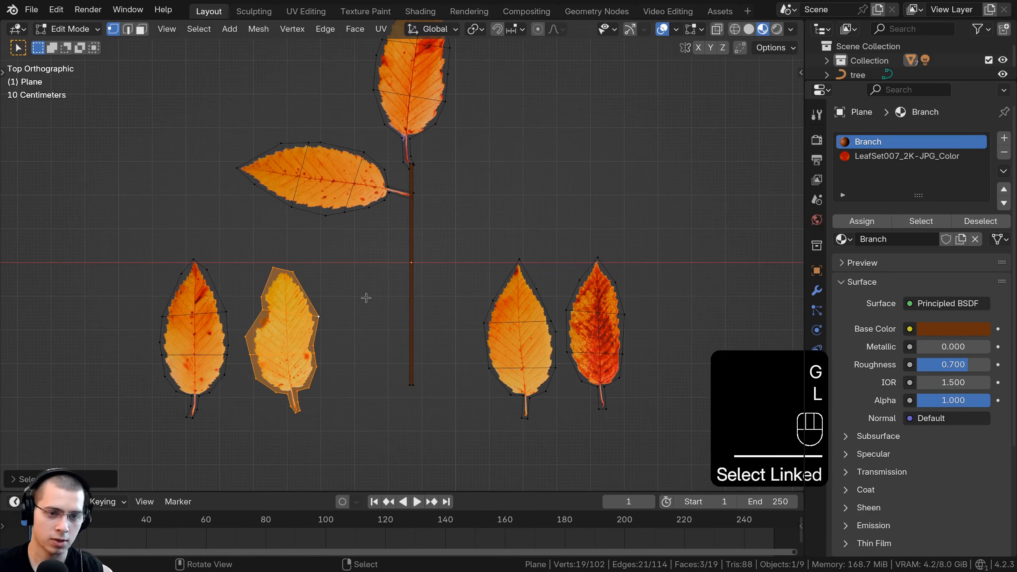
key(r)
key(g)
key(r)
key(g)
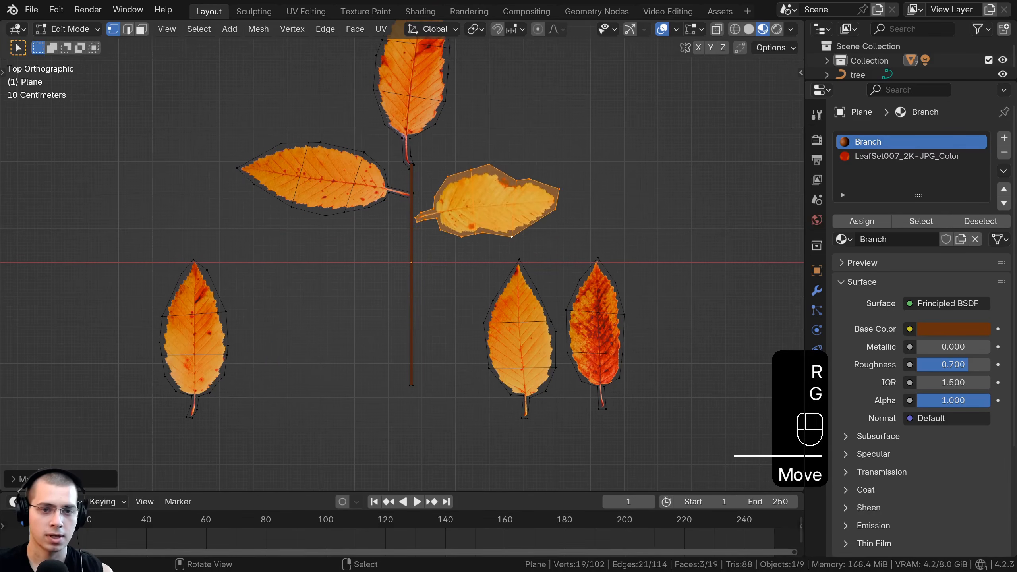
Fine-tune the notched leaf's angle, size and position so its stem touches the branch, and deselect it.
key(r)
click(580, 197)
key(s)
click(581, 196)
key(g)
click(578, 182)
key(a)
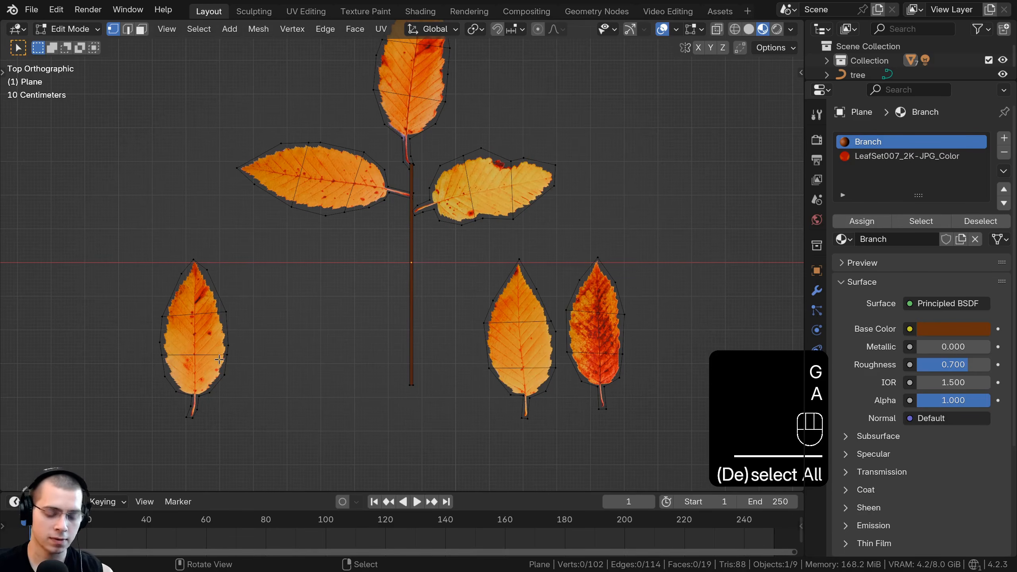
Turn the lower left leaf sideways, adjust its size, attach its stem to the branch's left side, and shorten the branch's lower end.
key(l)
key(r)
click(188, 254)
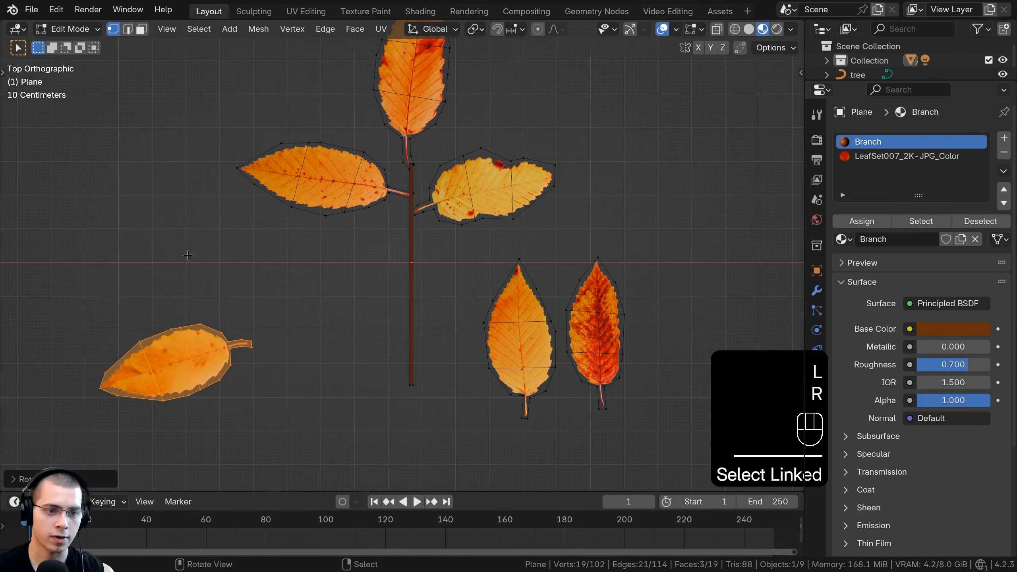
key(g)
click(334, 222)
key(s)
click(480, 245)
key(g)
Flip the plain orange leaf to point downward and place its stem on the branch's lower end.
key(r)
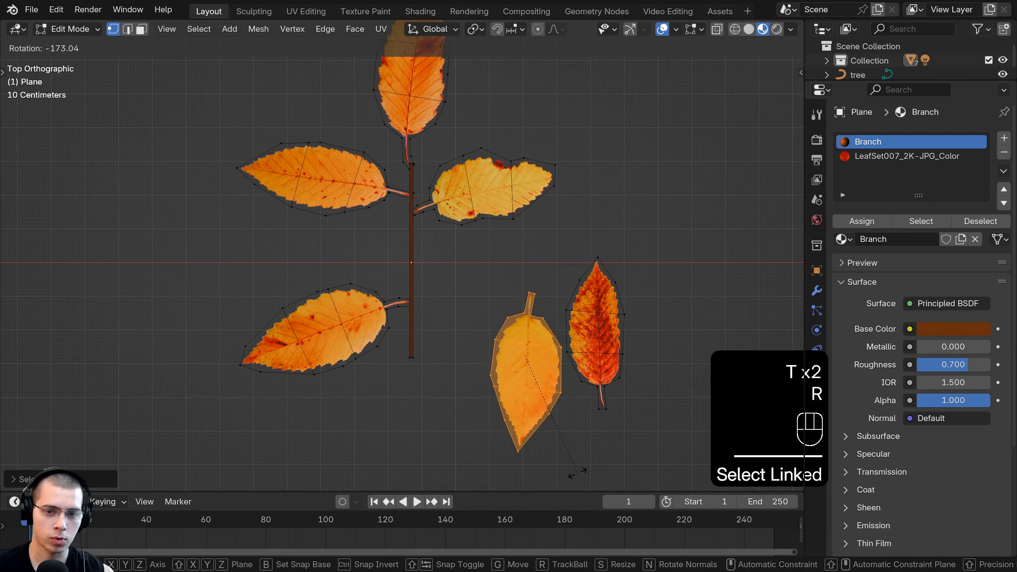
click(458, 451)
key(g)
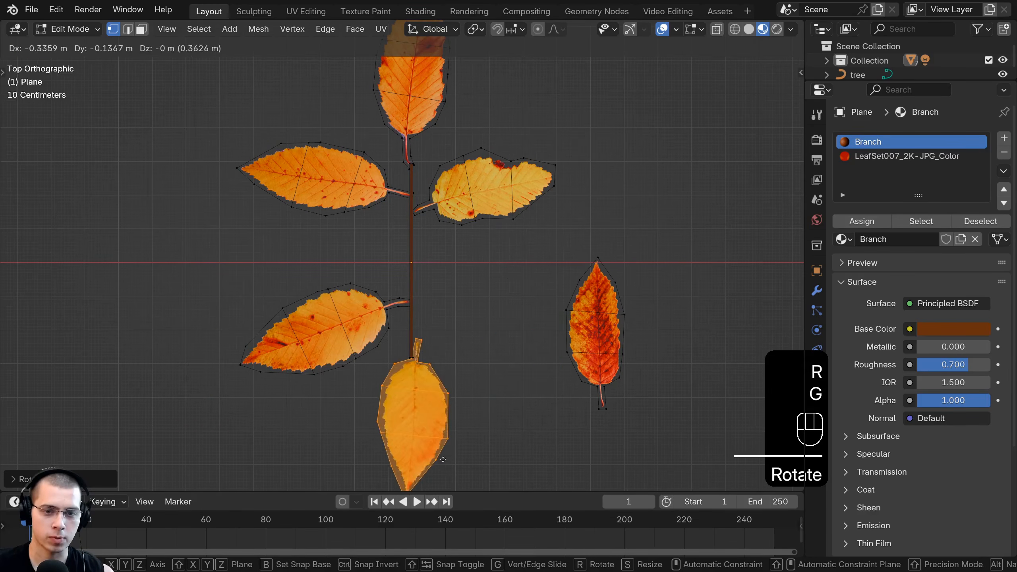
click(461, 462)
key(Tab)
key(Tab)
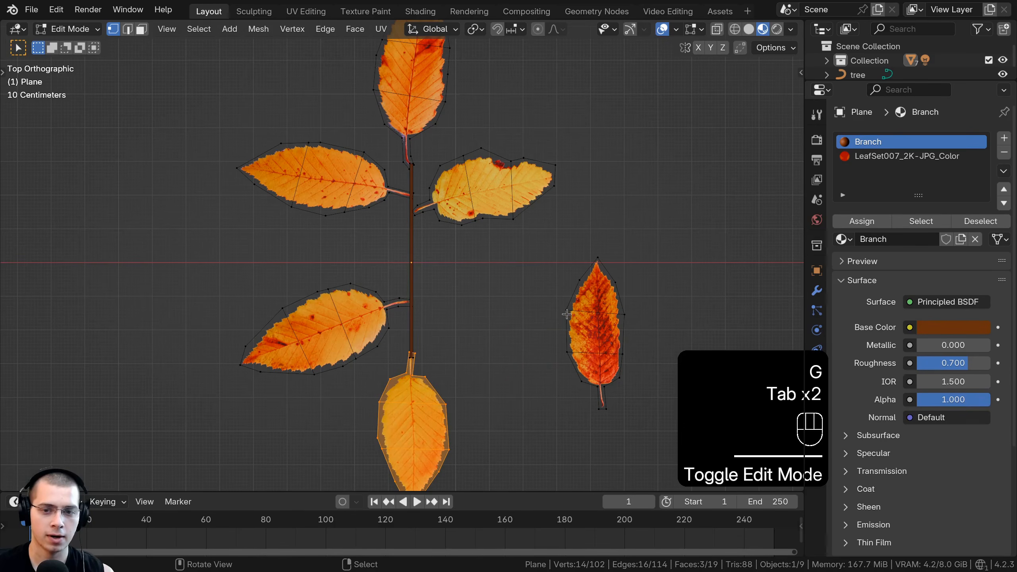
Select the dark red leaf, turn it sideways and move it to the branch's lower right side.
click(599, 281)
key(l)
key(Tab)
key(Tab)
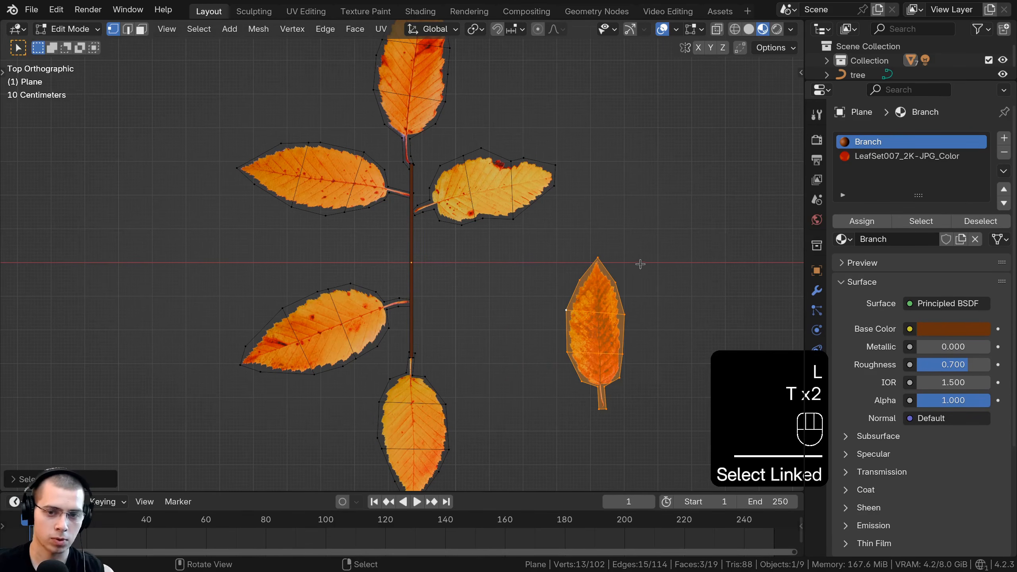
key(r)
click(641, 376)
key(g)
click(536, 333)
Adjust the red leaf's size and position so its stem meets the branch, and leave mesh editing.
key(s)
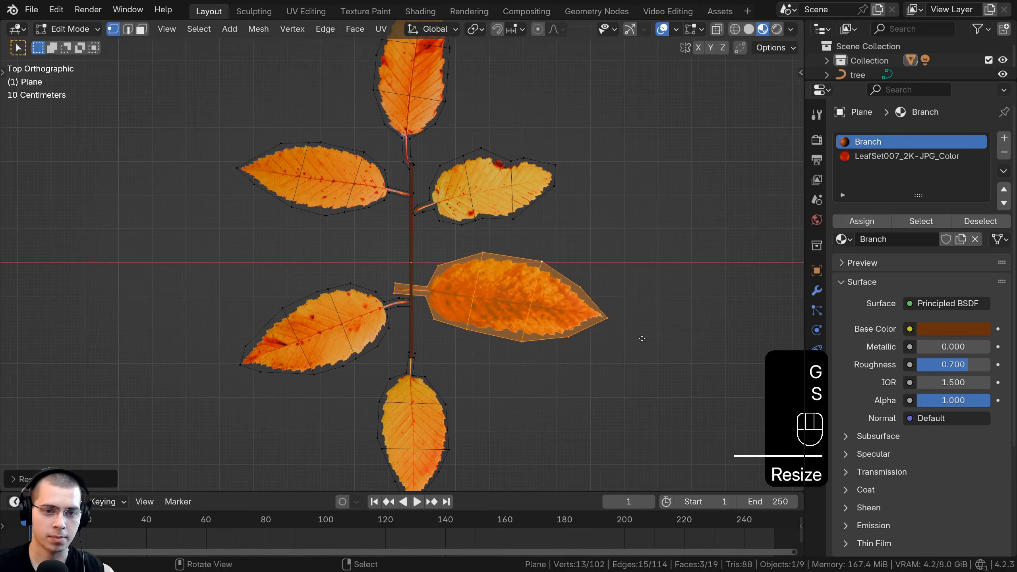
click(637, 336)
key(g)
click(649, 334)
key(Tab)
scroll(561, 303, down, 2)
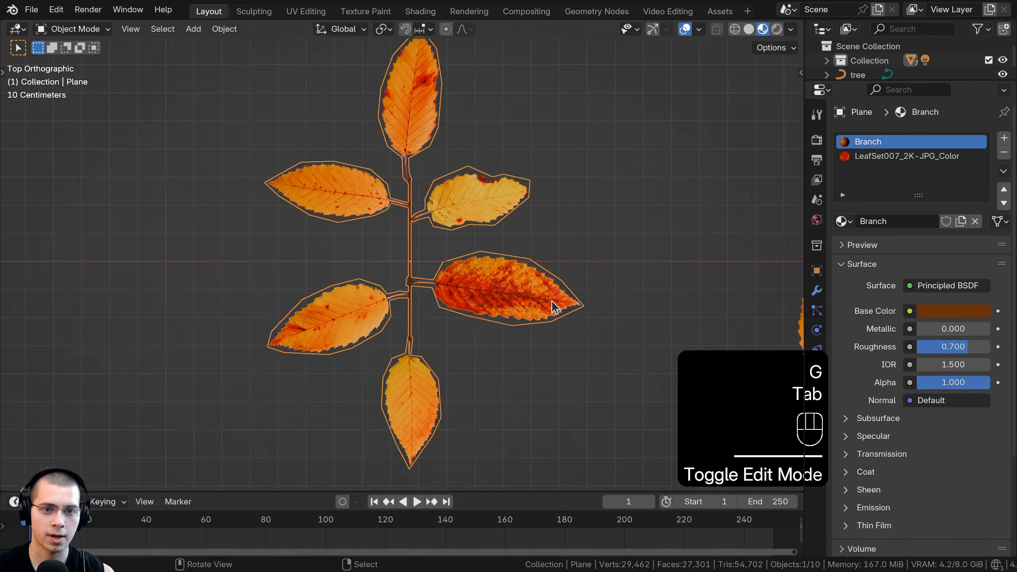
In wireframe, select the upper three leaves with the branch's upper end, shift them slightly down the Y axis, and deselect.
shift+middle_drag(578, 304, 598, 306)
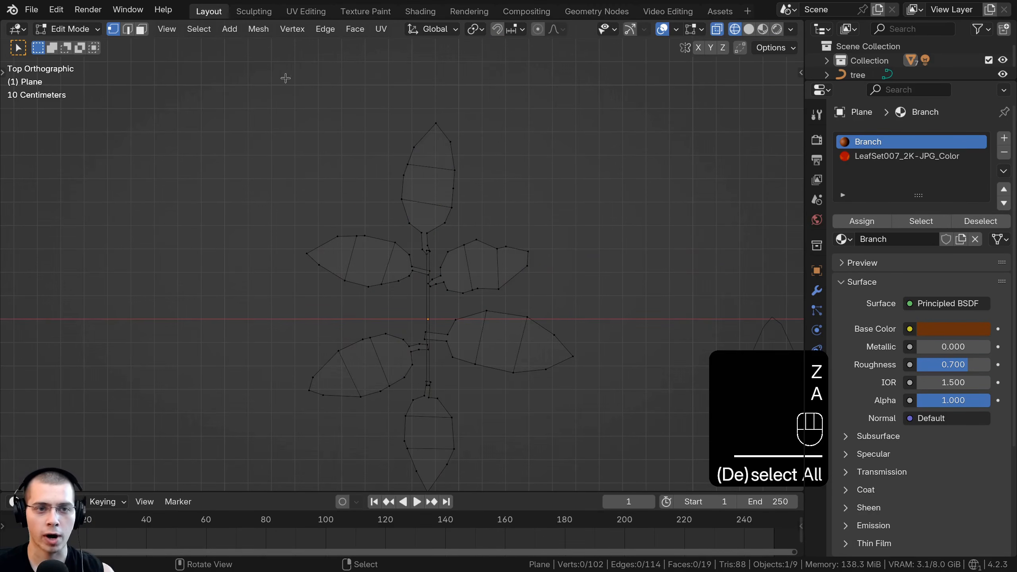
drag(260, 69, 645, 309)
scroll(589, 254, up, 2)
key(g)
key(y)
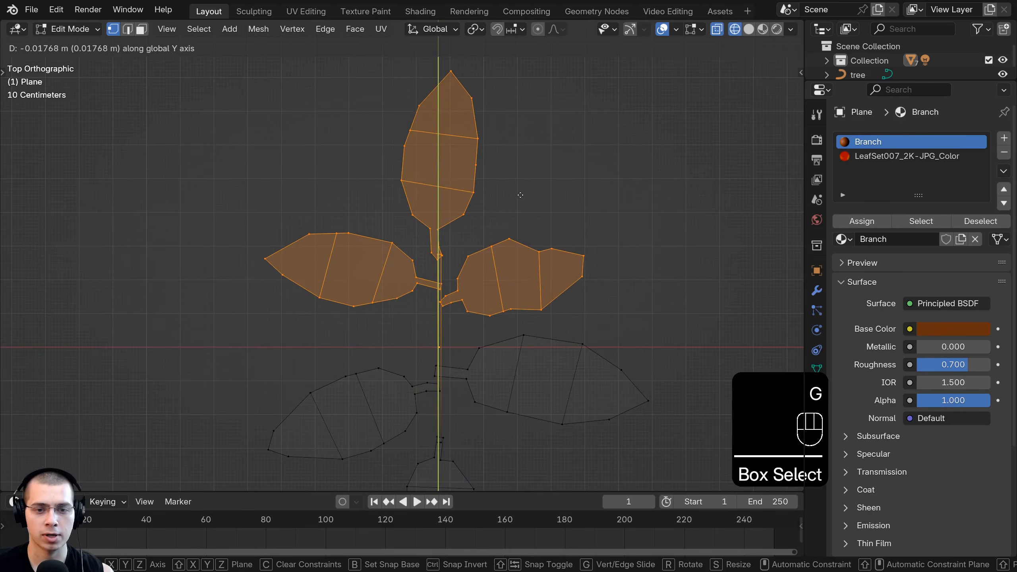
click(519, 203)
key(a)
key(a)
Select the bottom leaf together with the branch's lower end and adjust their position along the Y axis.
shift+middle_drag(438, 460, 442, 336)
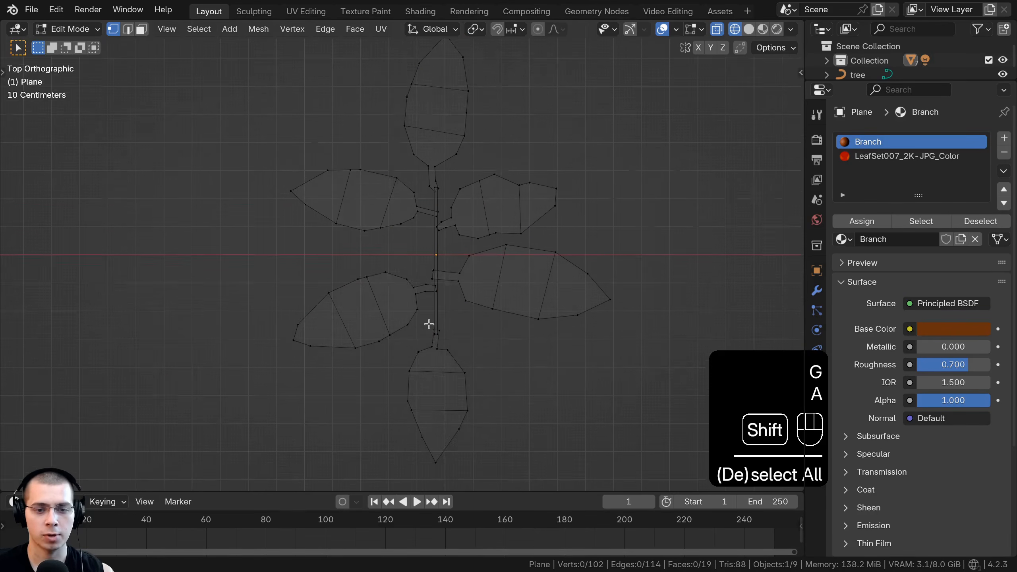
scroll(442, 336, down, 1)
key(b)
drag(489, 291, 408, 430)
key(b)
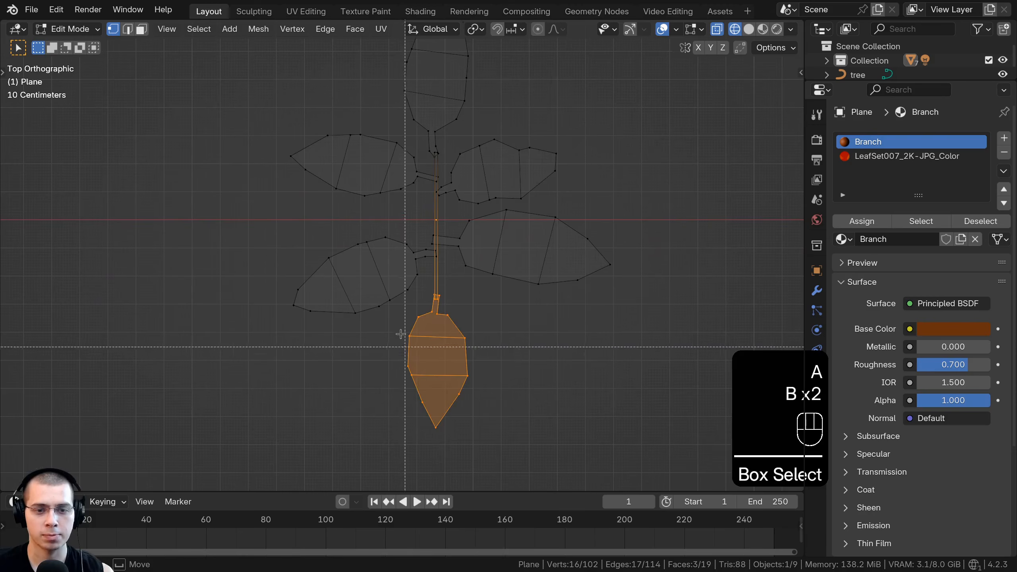
drag(402, 346, 449, 391)
key(g)
key(y)
click(486, 398)
Restore the material preview and examine from a low angle how the leaf stems meet the branch.
key(z)
shift+middle_drag(592, 235, 589, 281)
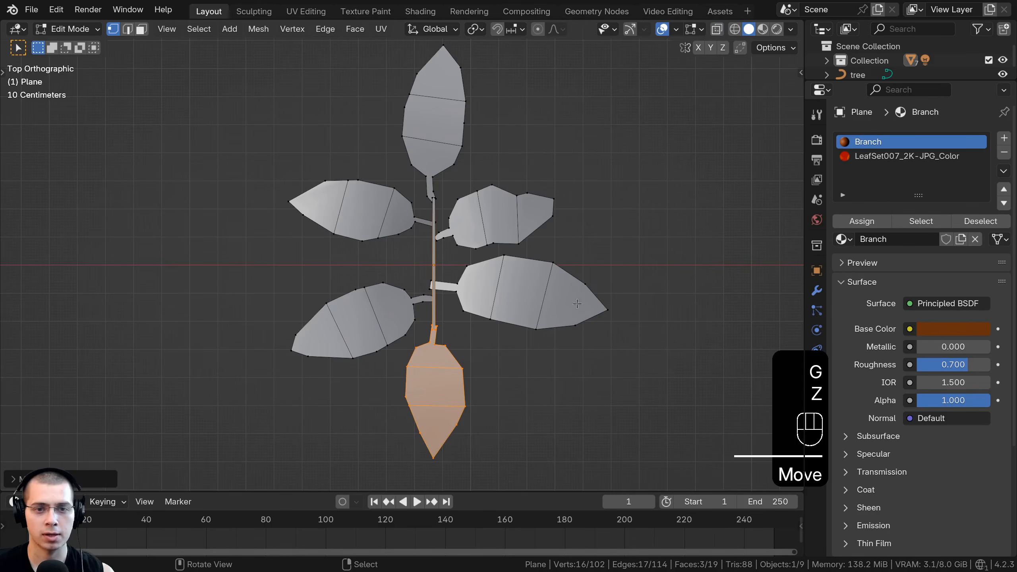
key(z)
key(a)
key(a)
mouse_move(491, 341)
middle_down()
mouse_move(444, 265)
mouse_move(343, 275)
mouse_move(410, 340)
mouse_move(367, 305)
mouse_move(439, 273)
mouse_move(252, 267)
mouse_move(276, 285)
mouse_move(501, 254)
middle_up()
key(Tab)
scroll(343, 275, down, 2)
scroll(366, 304, up, 8)
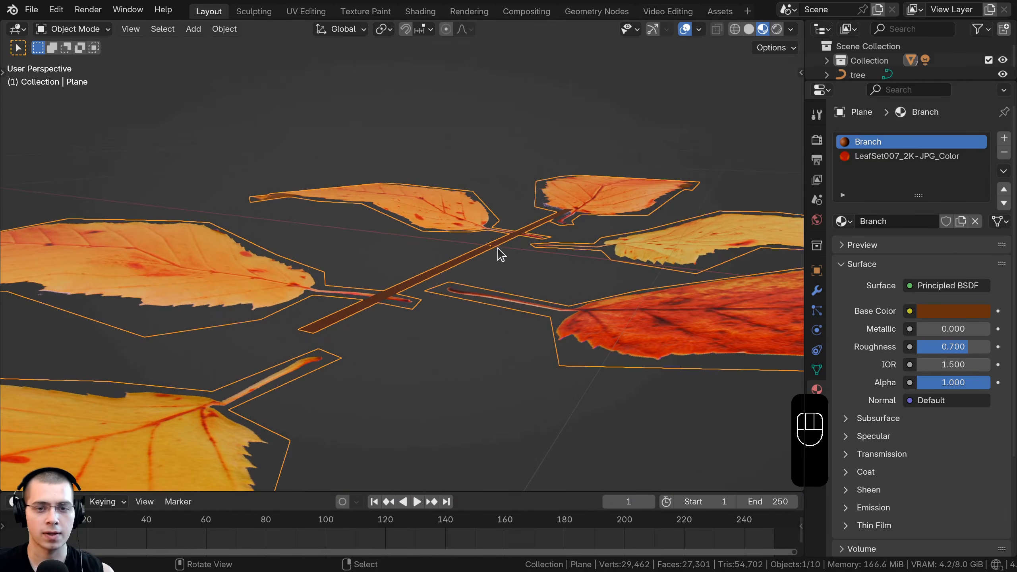
Select the brown branch plane and lower it along the Z axis to the height of the leaf stems.
key(Tab)
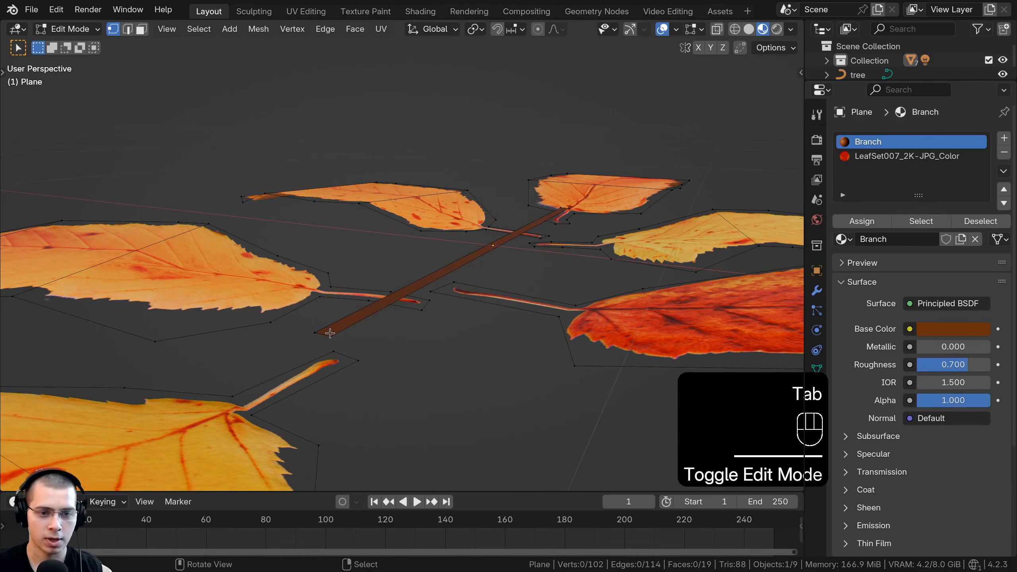
key(l)
middle_drag(463, 247, 469, 240)
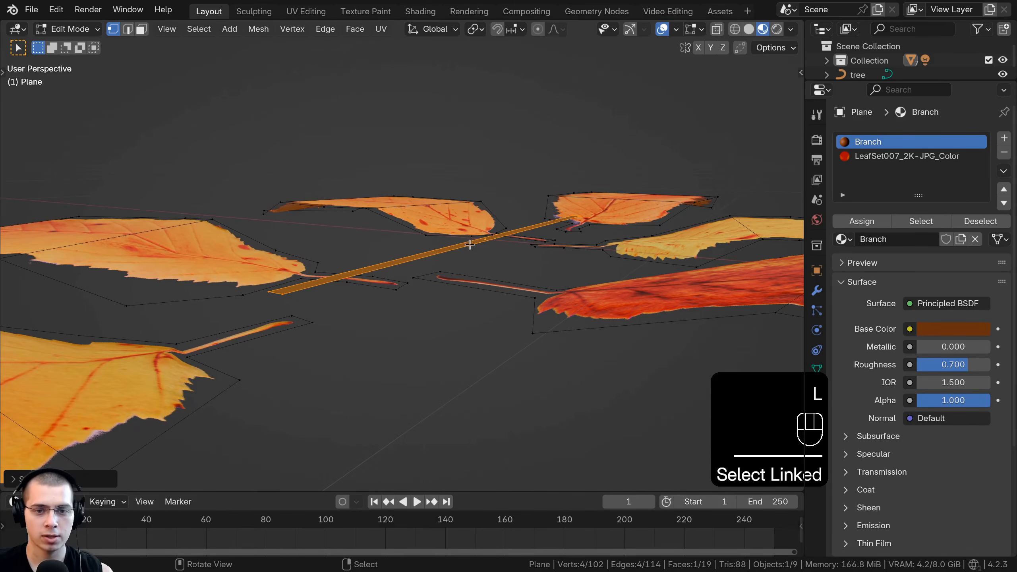
key(g)
key(z)
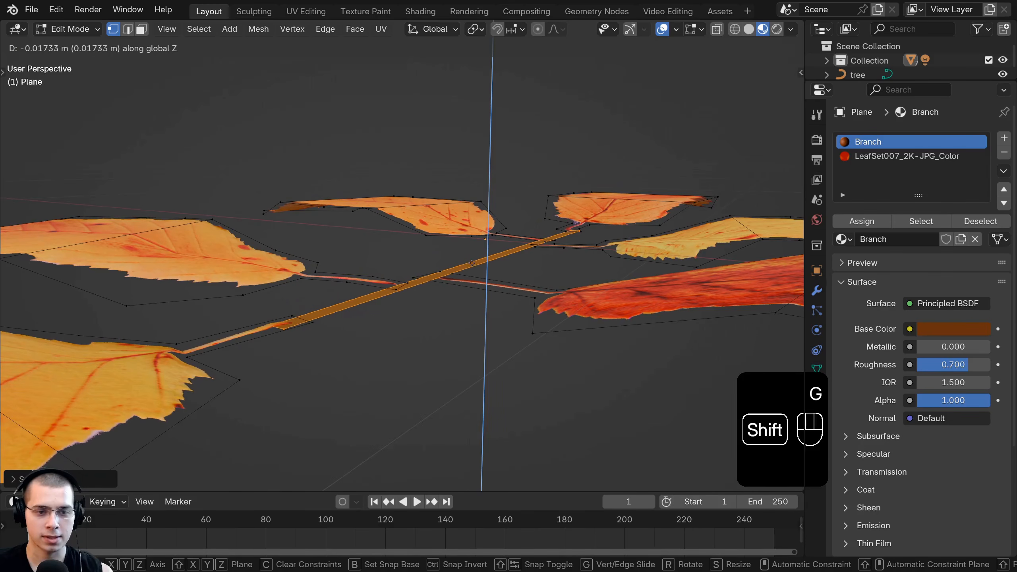
click(474, 250)
Select the entire branch mesh with its leaves and raise it along the Z axis to line up with the object's origin.
key(a)
key(a)
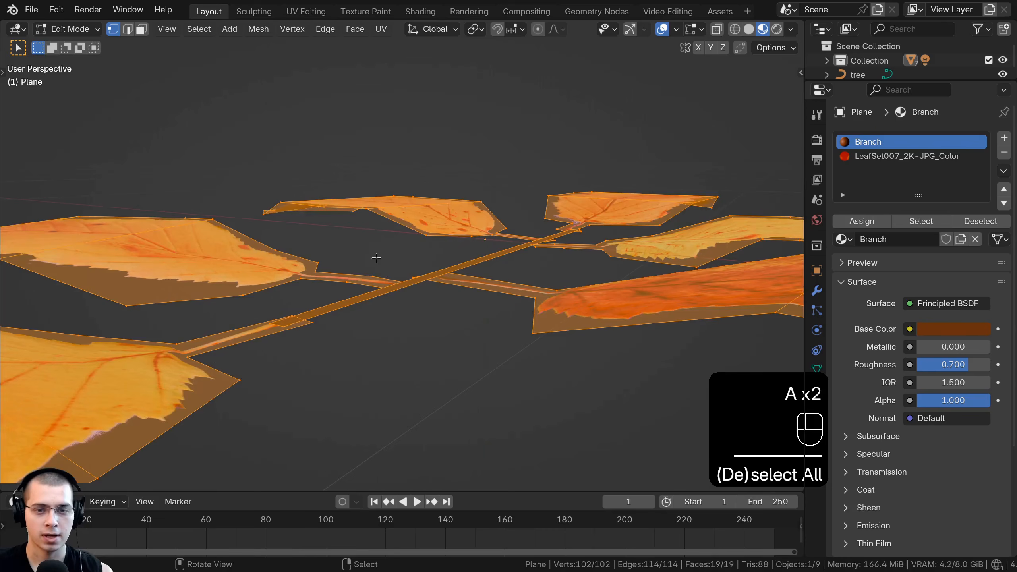
key(g)
middle_click(417, 245)
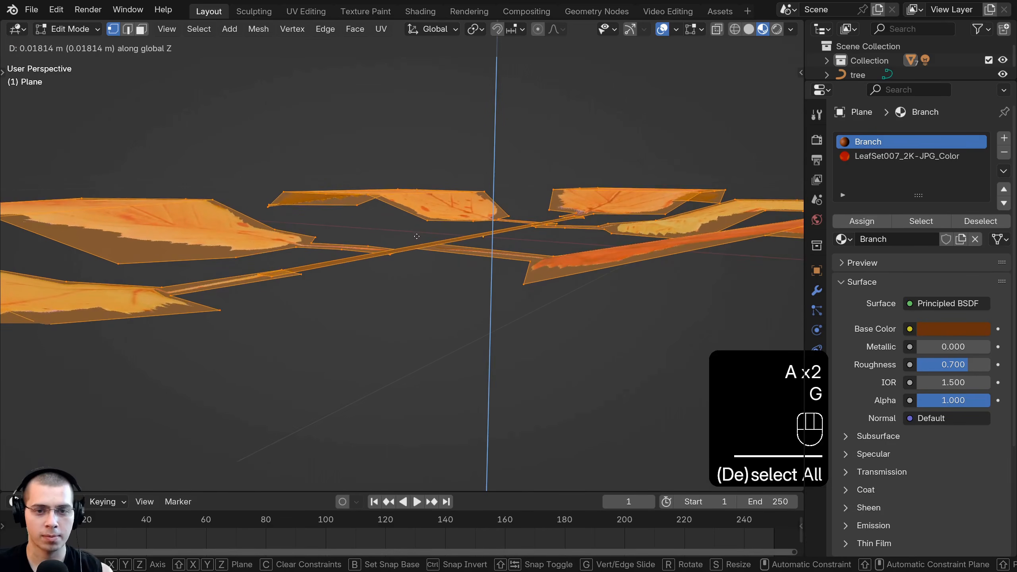
click(416, 233)
middle_drag(416, 232, 643, 260)
key(g)
key(z)
click(511, 242)
Duplicate the whole branch object in top view, placing the copy about 1.14 m away along the negative X axis.
scroll(507, 253, down, 5)
key(Tab)
key(a)
key(KP_7)
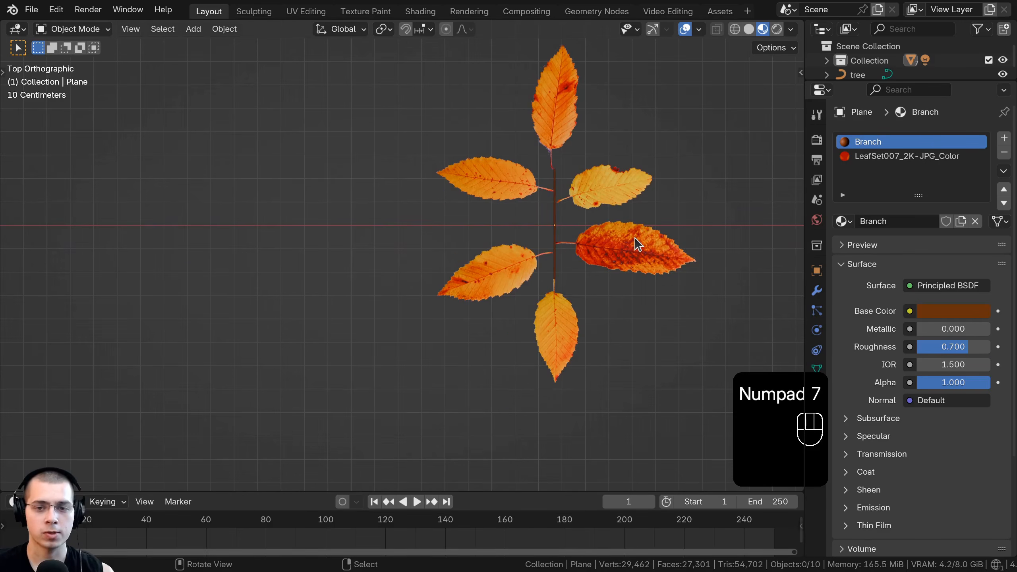
drag(638, 244, 645, 136)
scroll(641, 189, down, 3)
scroll(666, 205, up, 3)
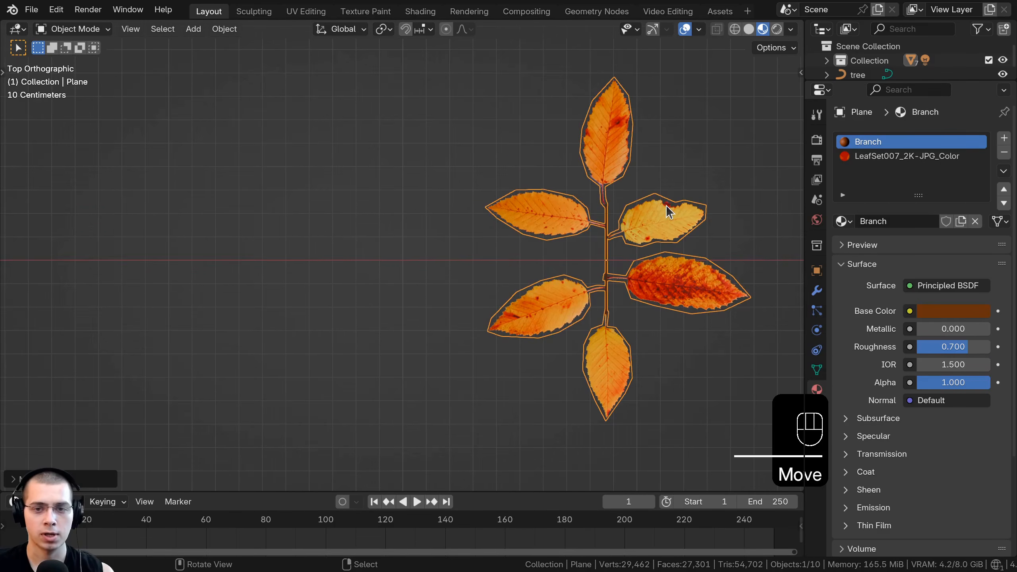
key(shift+d)
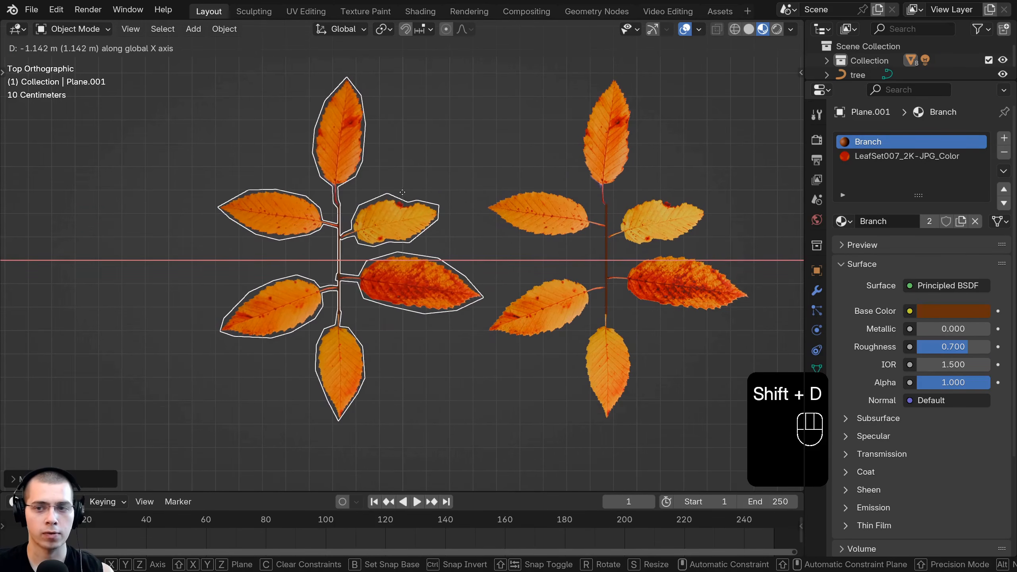
click(378, 192)
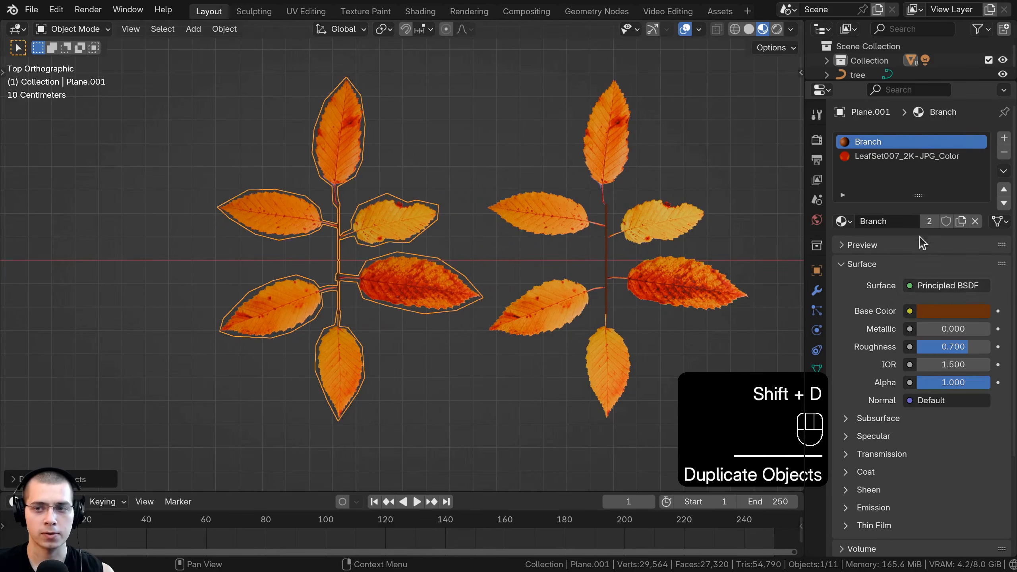
Rename the LeafSet007_2K-JPG_Color material to Leaf and nudge the duplicated branch a little farther from the original.
double_click(861, 156)
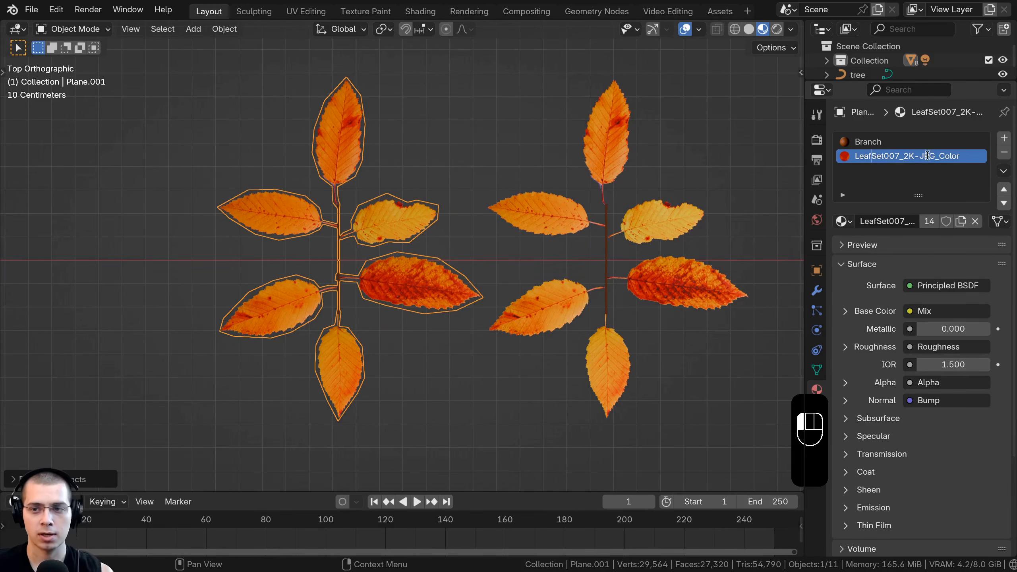
shift+middle_drag(330, 249, 326, 255)
key(g)
click(320, 254)
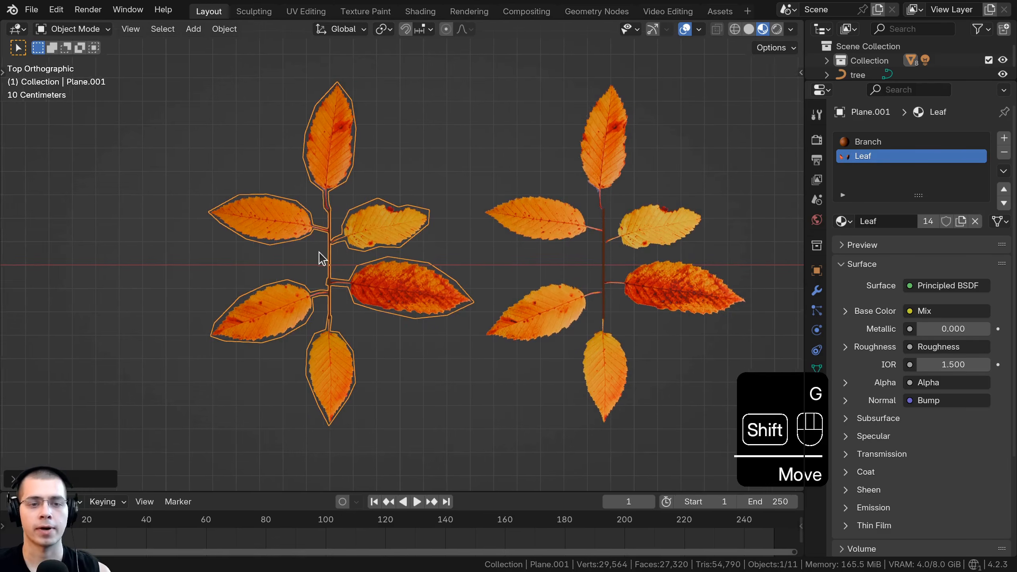
Delete the upper left orange leaf and the notched yellow leaf from the duplicated branch's mesh.
scroll(320, 254, up, 3)
shift+middle_drag(419, 254, 464, 278)
scroll(464, 279, down, 2)
key(Tab)
shift+middle_drag(424, 308, 421, 283)
scroll(445, 239, up, 1)
key(a)
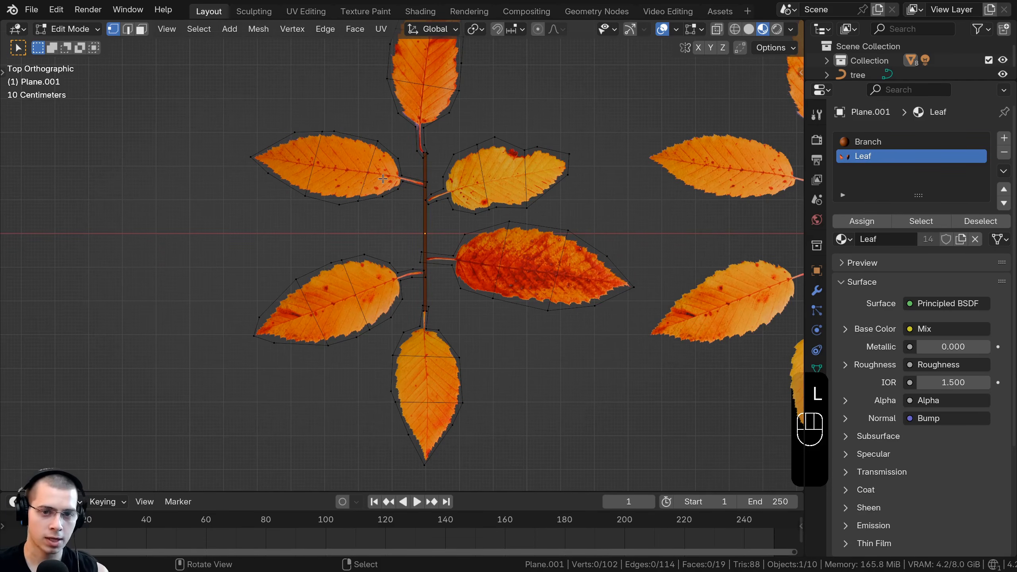
key(l)
key(l)
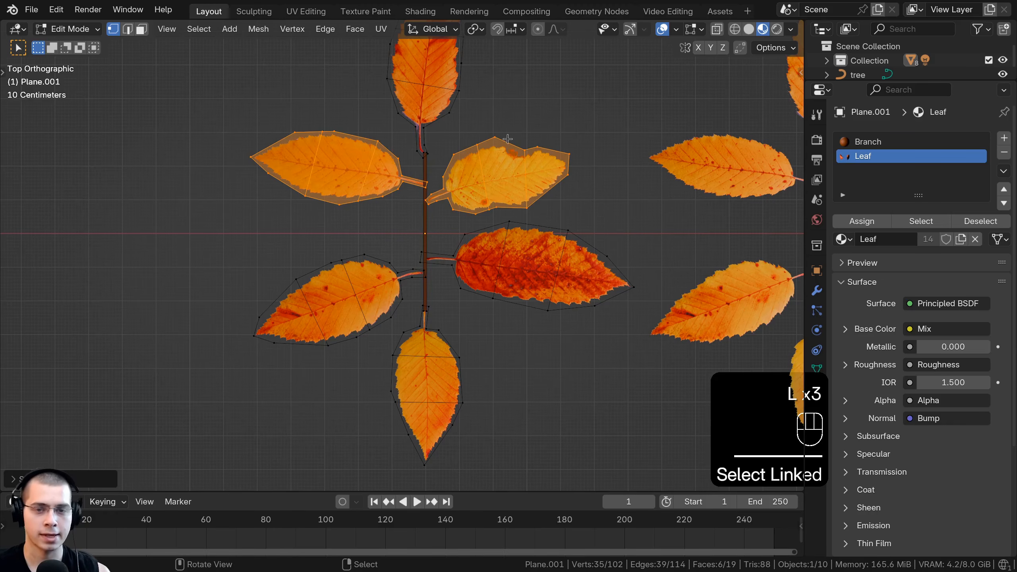
key(x)
click(489, 131)
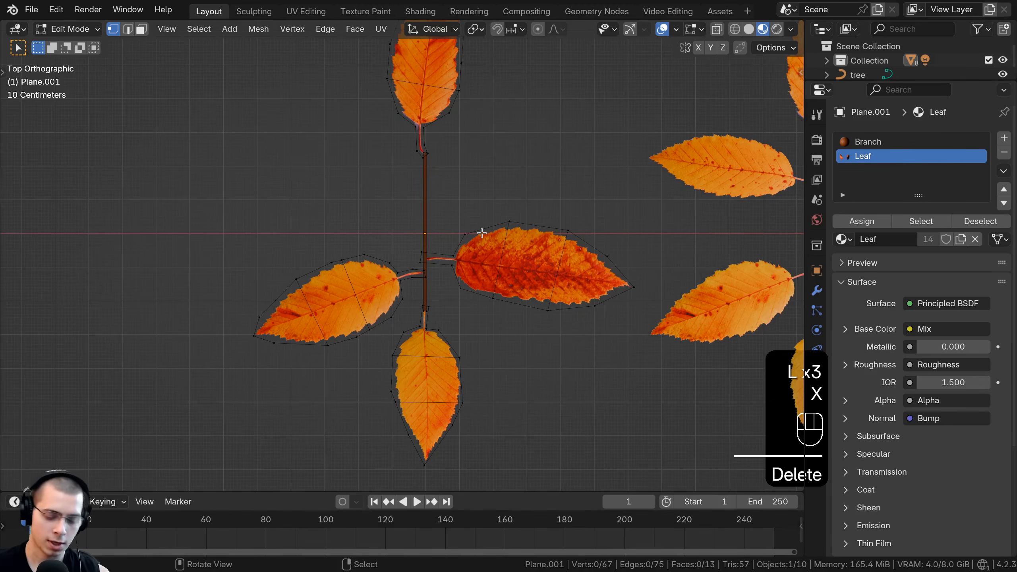
Rotate the red leaf to the opposite direction, attach its stem to the branch's upper left side, and deselect it.
key(l)
key(r)
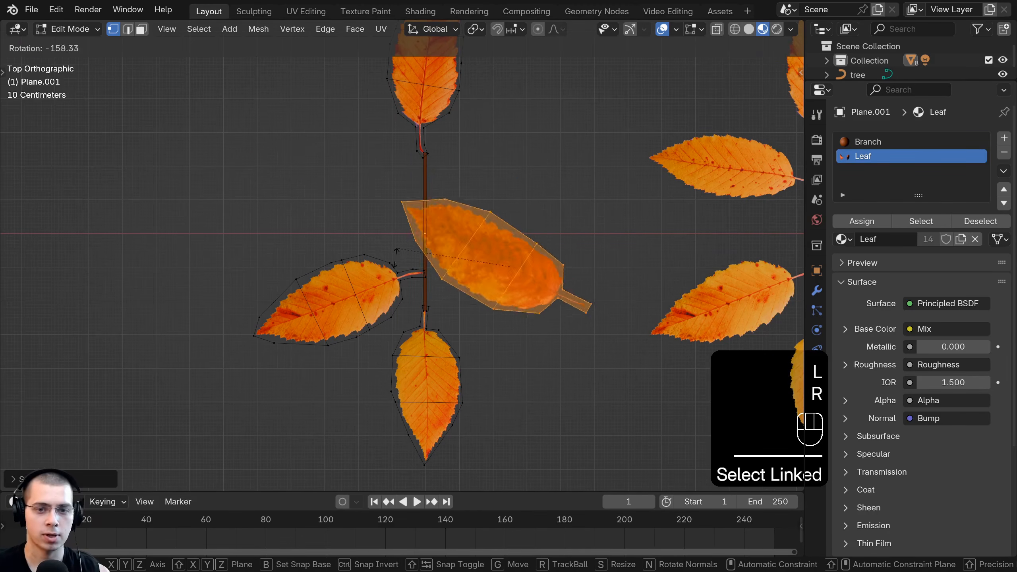
key(g)
click(449, 239)
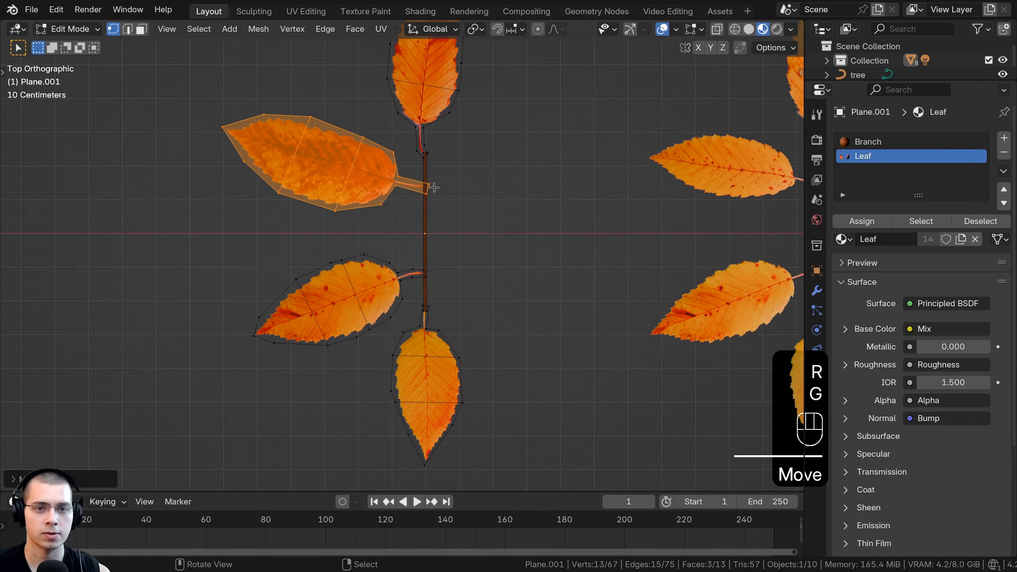
key(a)
Turn the copied branch's top leaf sideways, attach its stem to the middle of the branch's right side, and deselect it.
shift+middle_drag(450, 103, 452, 158)
key(l)
key(r)
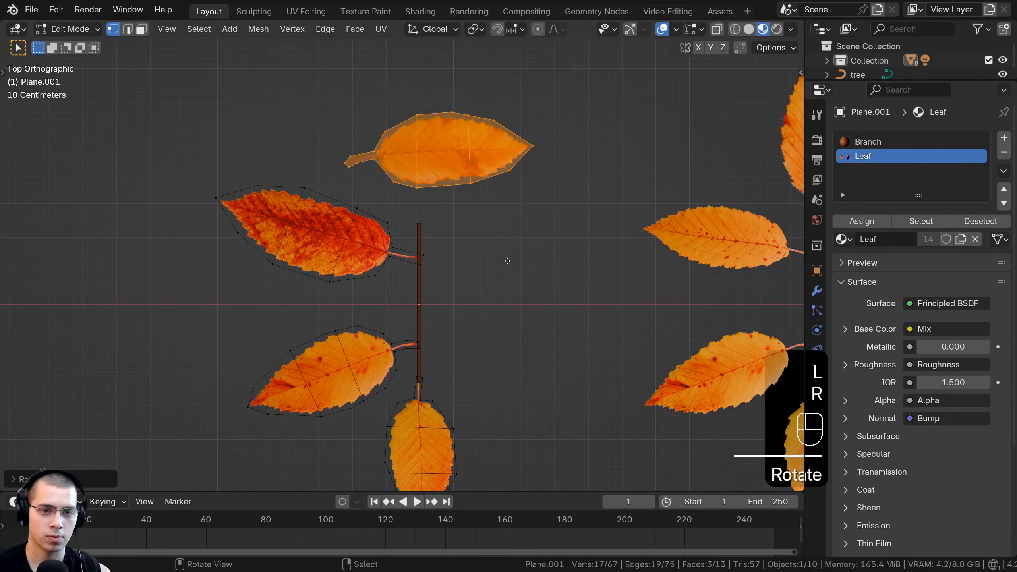
key(g)
click(546, 294)
key(a)
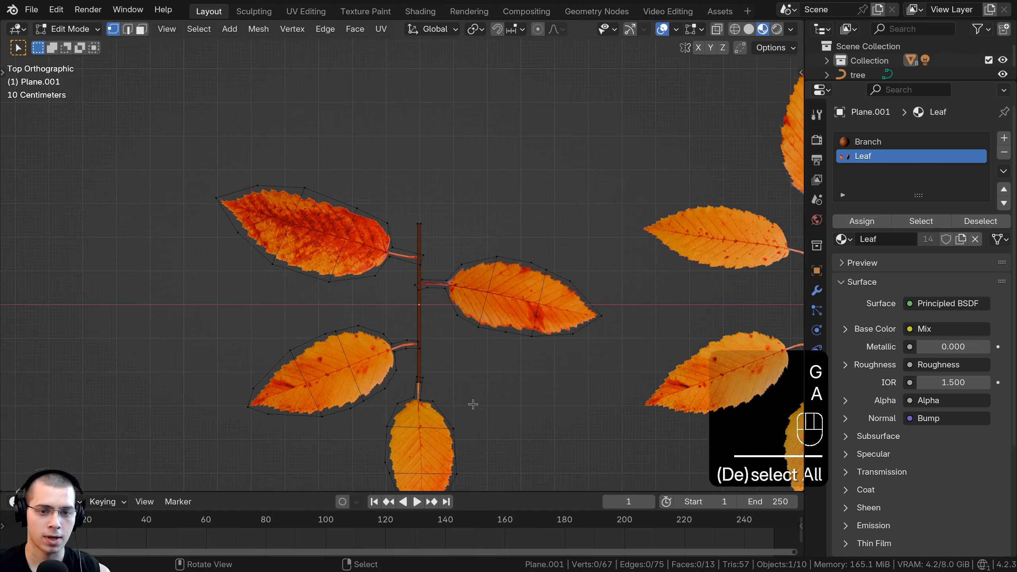
Flip the bottom leaf upward, resize it, place its stem on the branch's upper tip, and deselect it.
shift+middle_drag(474, 433, 481, 391)
key(l)
key(r)
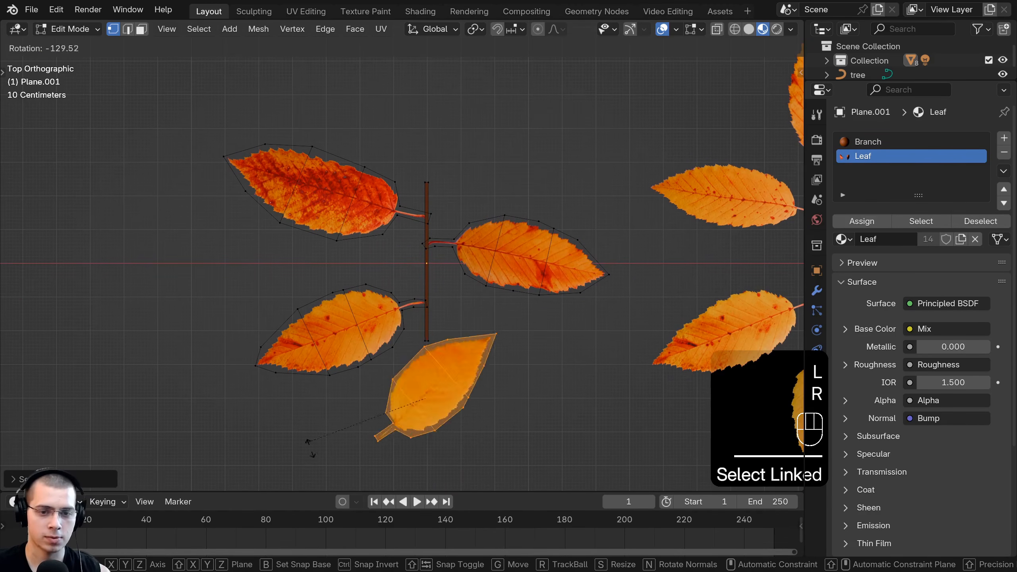
key(s)
key(g)
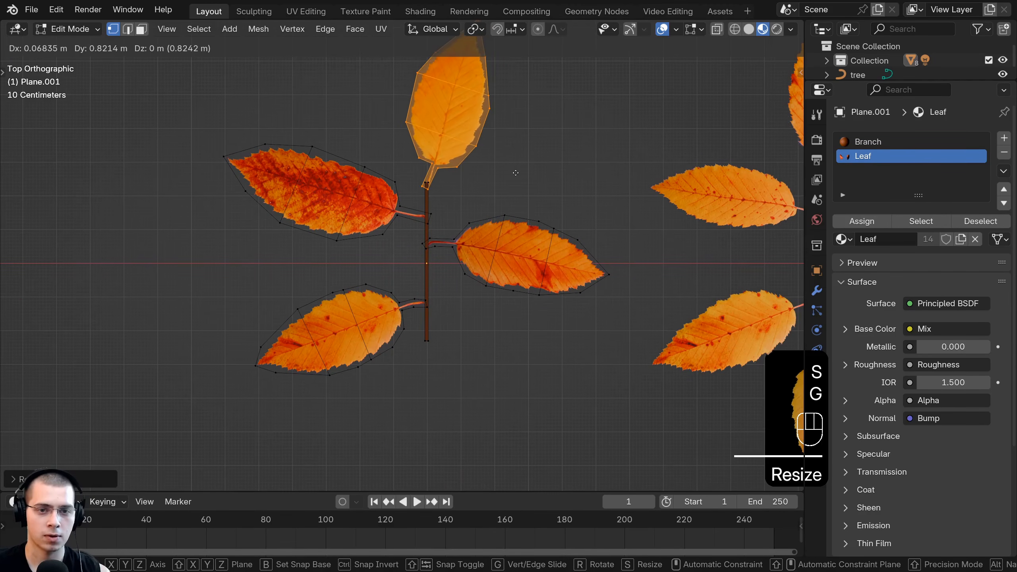
click(516, 173)
key(a)
Shorten the copied branch by moving its bottom edge up along the Y axis, and deselect it.
scroll(415, 331, up, 5)
shift+middle_drag(415, 332, 475, 190)
drag(547, 177, 483, 238)
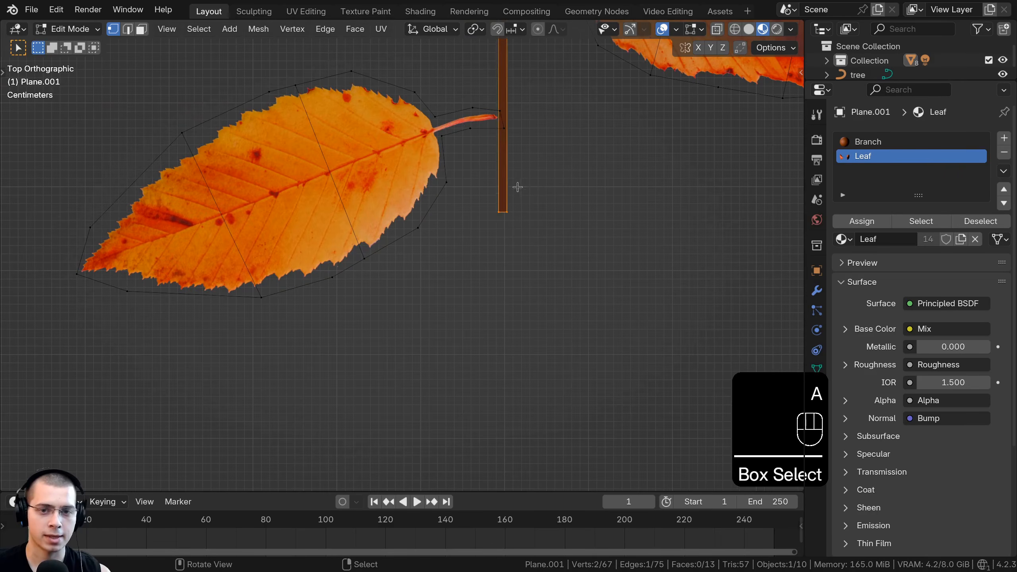
scroll(516, 186, down, 2)
shift+middle_drag(516, 186, 464, 336)
key(g)
key(y)
click(470, 109)
key(a)
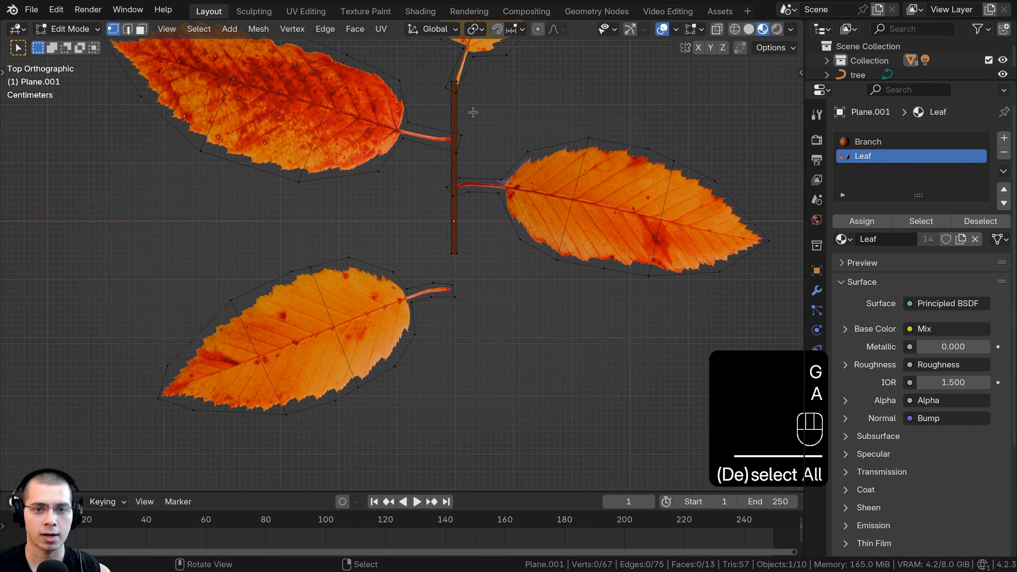
Move the copied branch's entire mesh along the Y axis to centre its stem on the origin, and deselect it.
key(a)
key(g)
key(y)
click(471, 219)
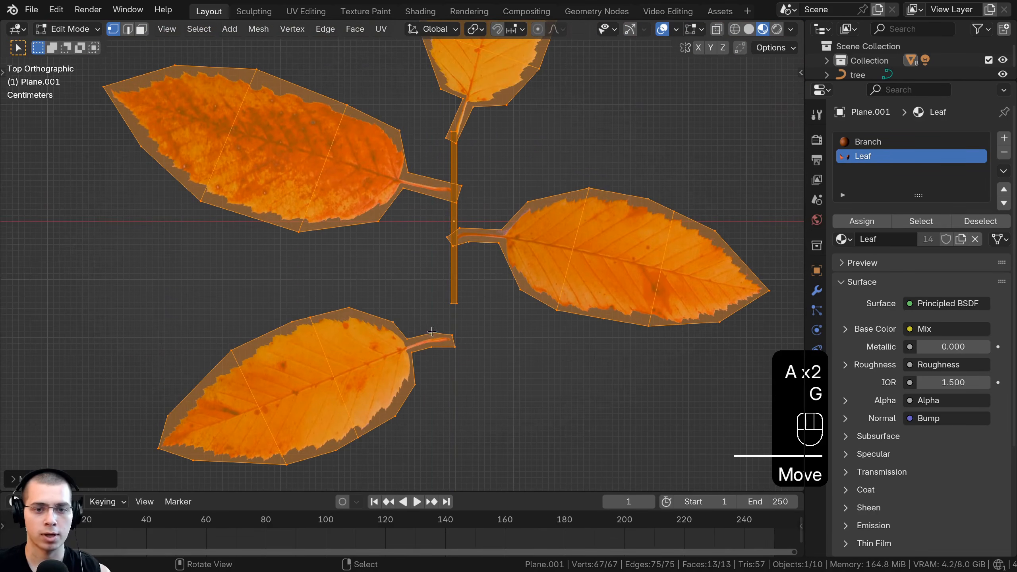
key(a)
Rotate the loose lower leaf to point downward, attach its stem to the branch's bottom end, and leave Edit Mode.
key(l)
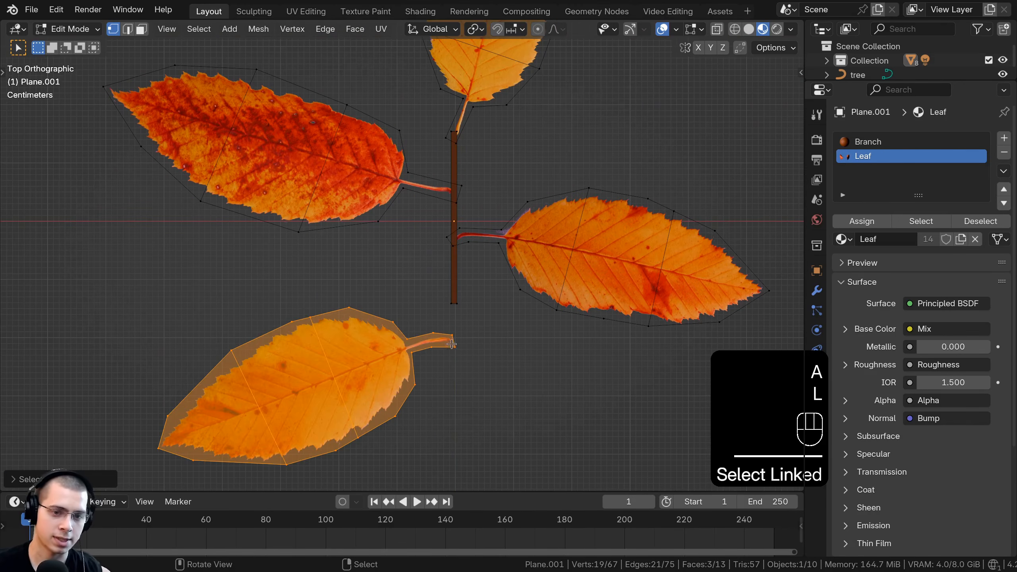
scroll(477, 357, down, 1)
key(r)
click(386, 224)
key(g)
click(489, 242)
key(r)
click(504, 247)
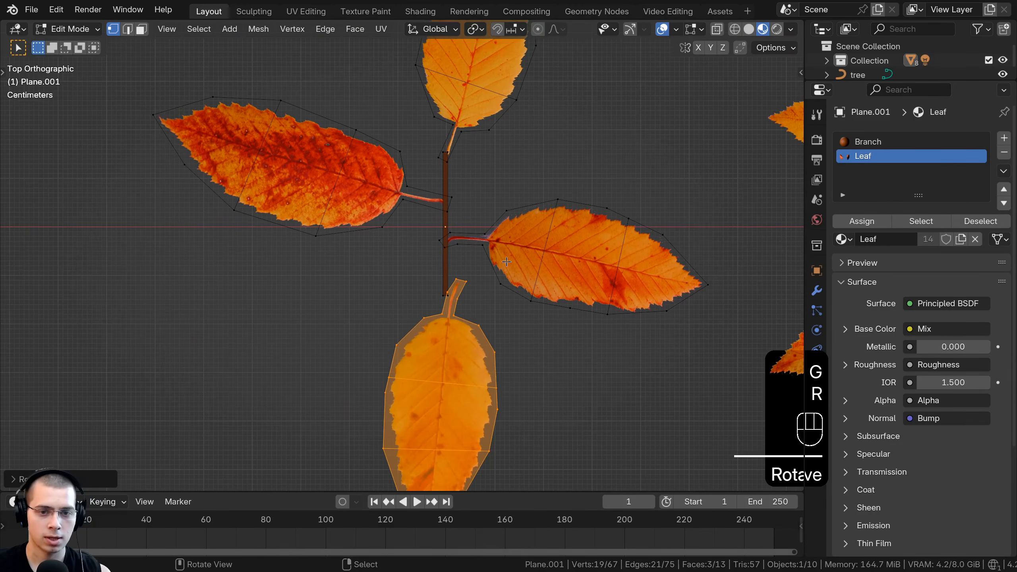
key(g)
click(481, 257)
key(Tab)
Inspect the two finished branches from several angles, deselect everything, and save the file.
scroll(482, 289, down, 5)
key(a)
scroll(477, 297, down, 2)
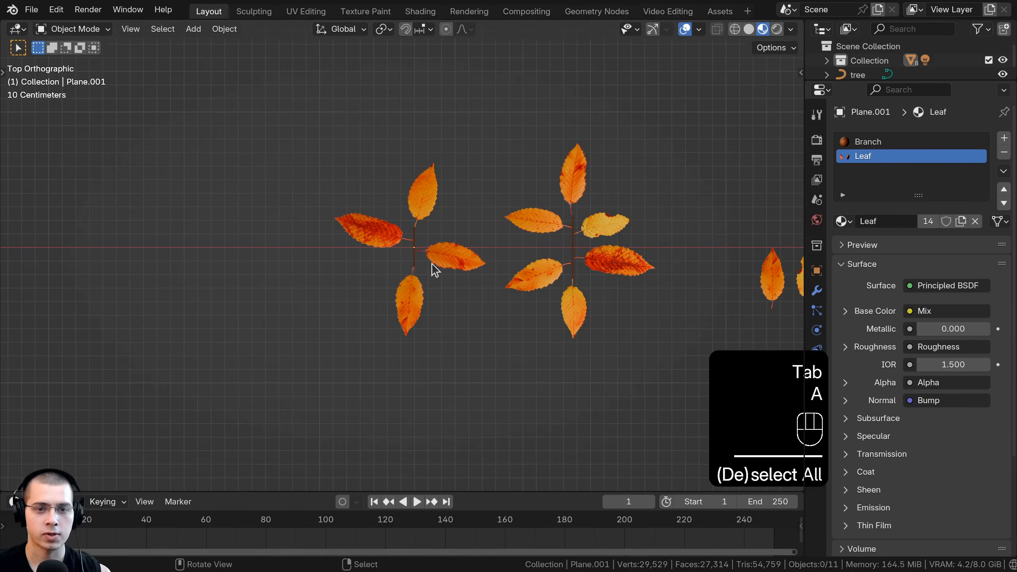
click(432, 268)
shift+click(526, 273)
key(g)
key(a)
middle_drag(472, 250, 398, 221)
key(ctrl+s)
middle_drag(466, 243, 678, 222)
middle_drag(433, 240, 358, 268)
key(a)
key(a)
key(ctrl+s)
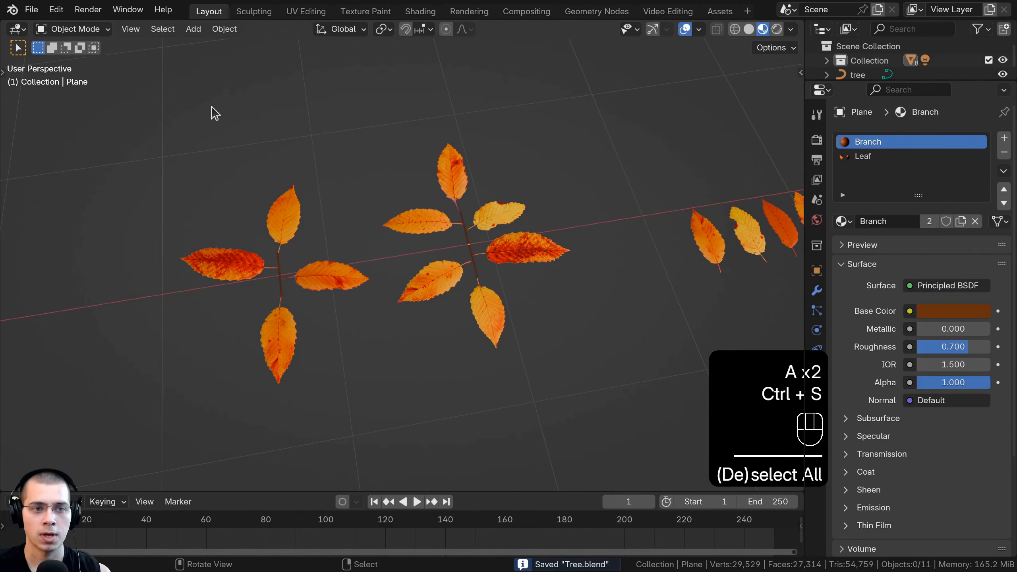
Move both branches into a new collection named Leaf Clumps and collapse that collection in the Outliner.
drag(202, 98, 386, 258)
middle_drag(373, 255, 370, 243)
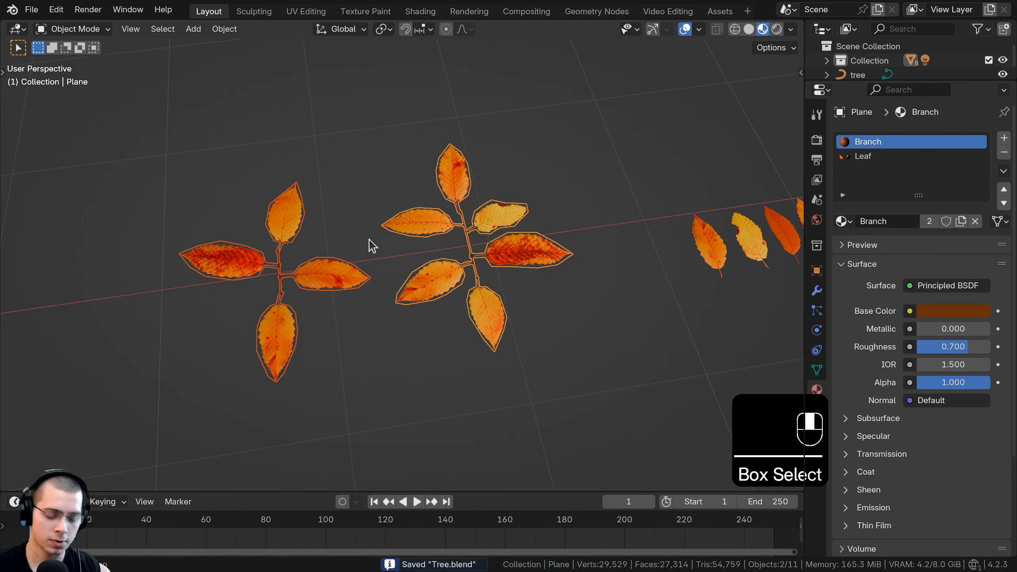
key(m)
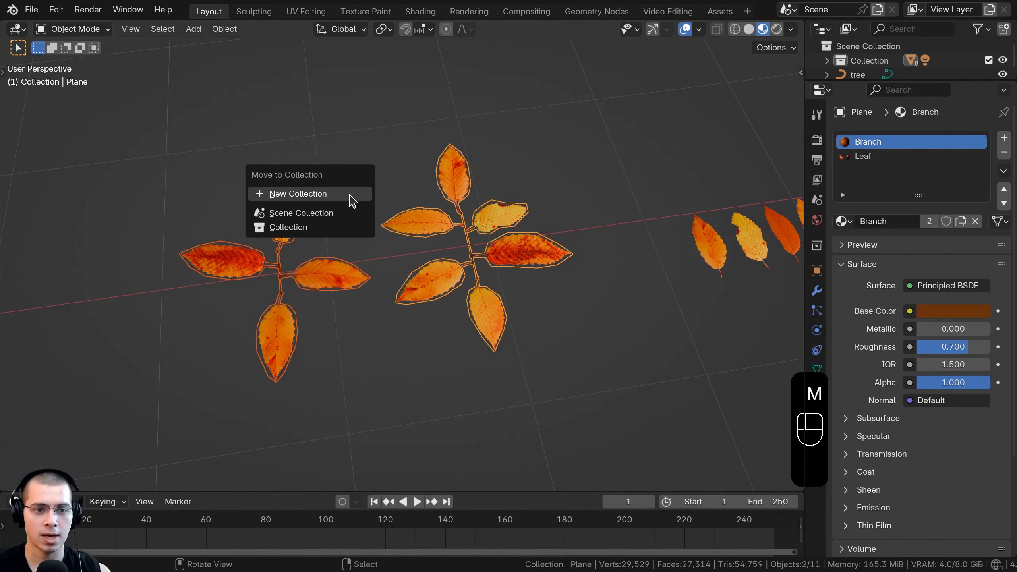
click(278, 199)
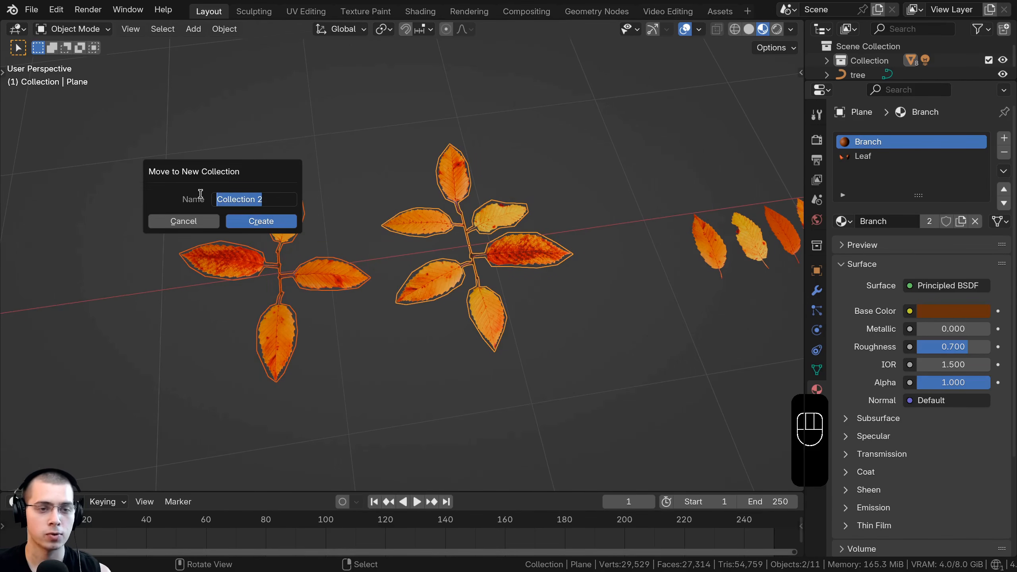
text(Leaf )
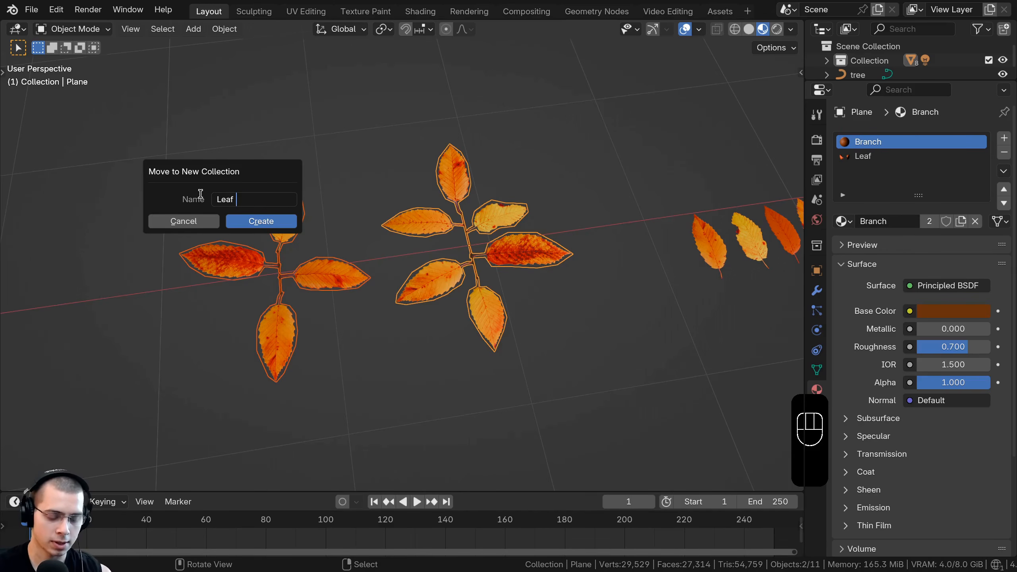
text(Clumps)
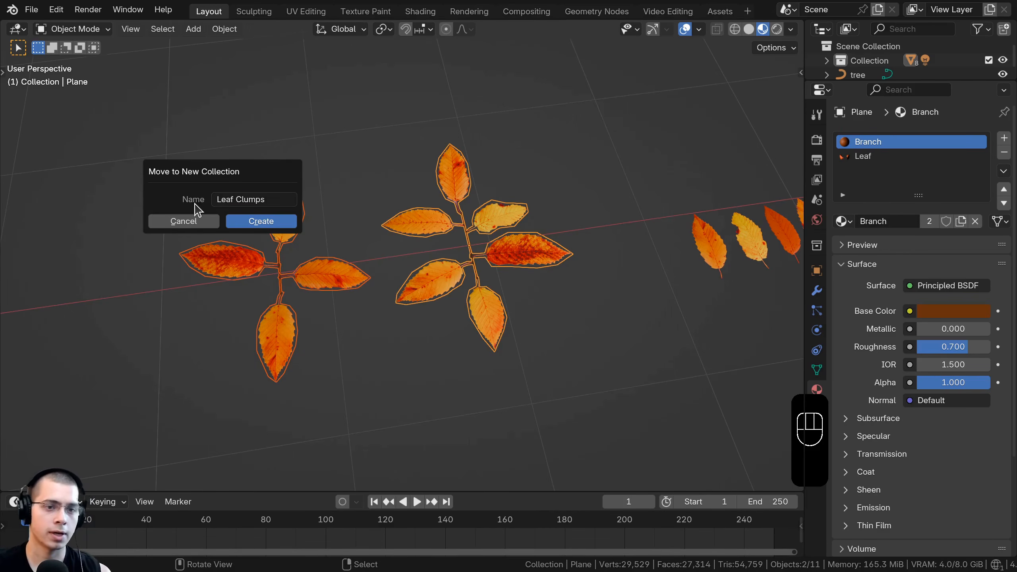
click(256, 222)
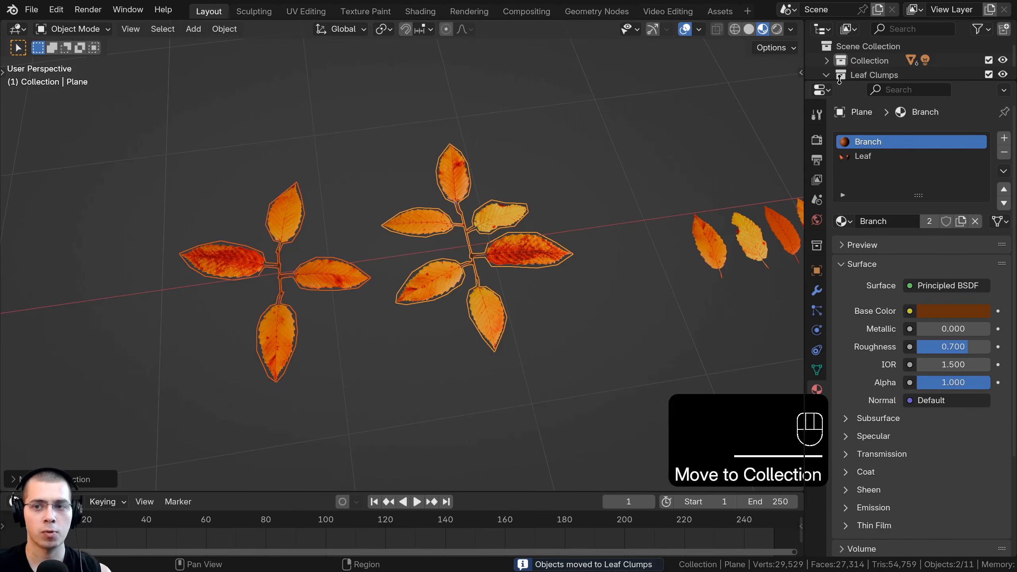
drag(840, 81, 840, 179)
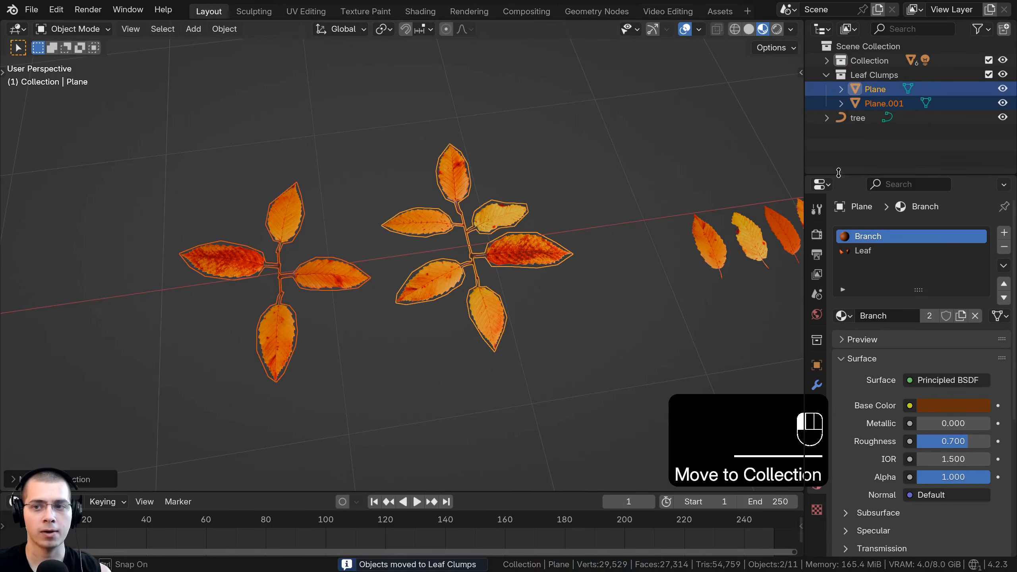
click(827, 75)
Move the six single leaves into a new collection named Leaves.
shift+middle_drag(656, 149, 596, 169)
shift+middle_drag(561, 261, 443, 276)
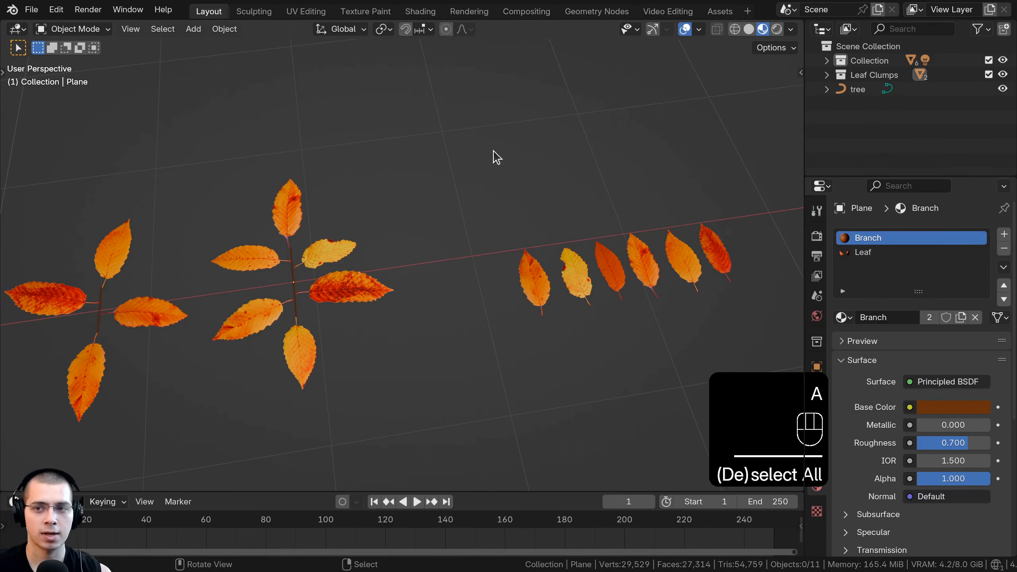
drag(494, 153, 755, 294)
shift+middle_drag(619, 236, 575, 237)
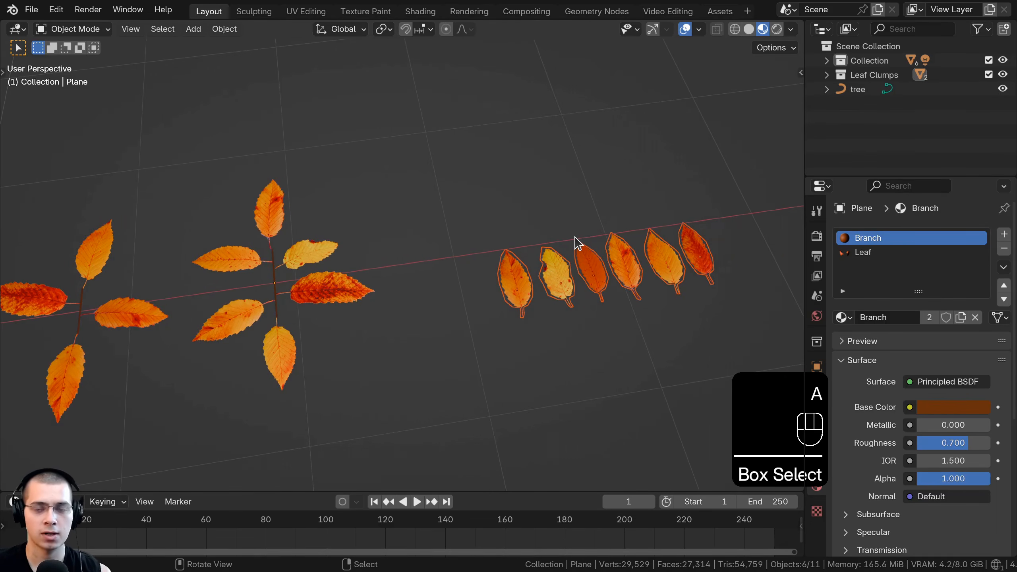
key(m)
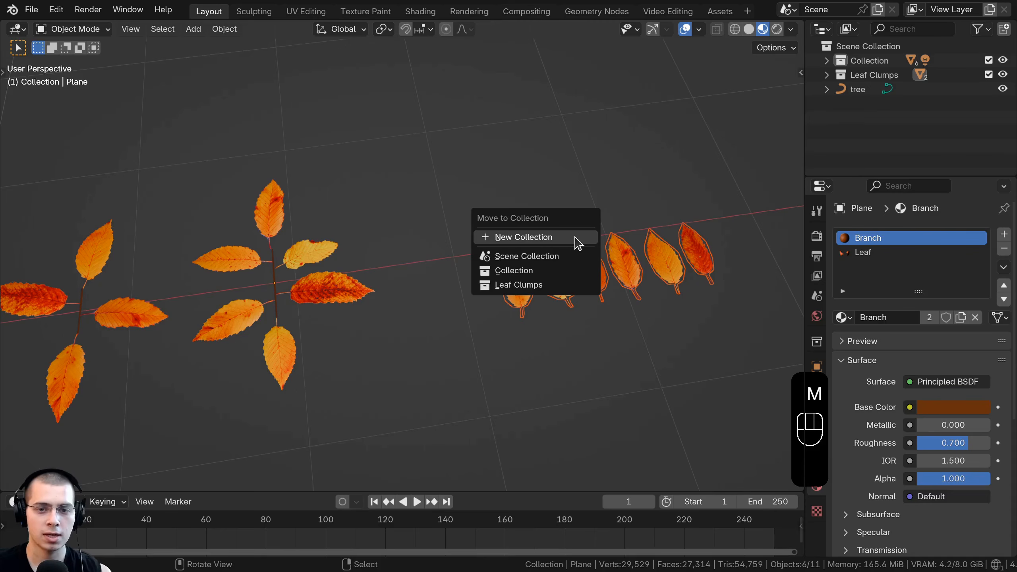
click(518, 237)
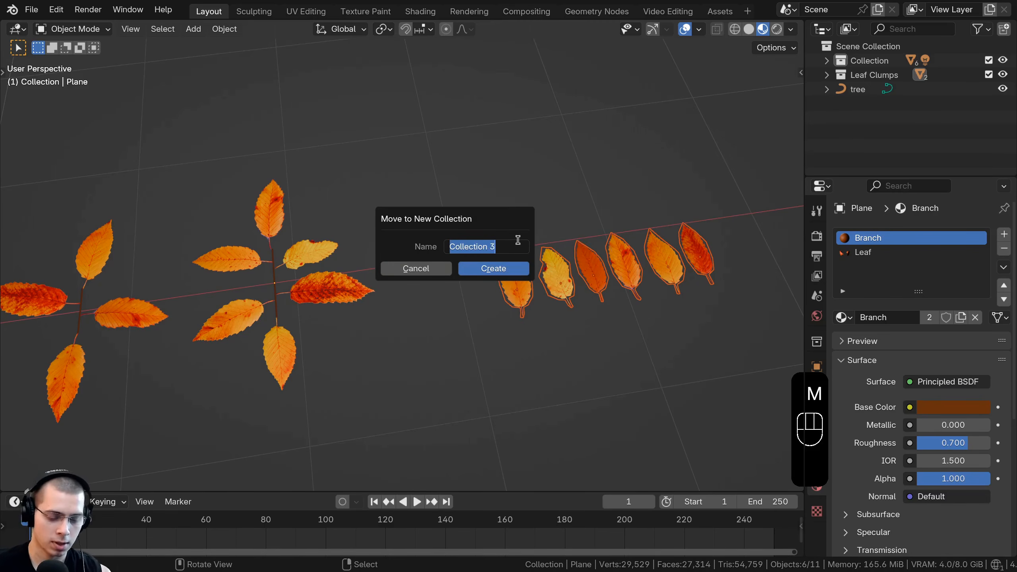
text(Leaves)
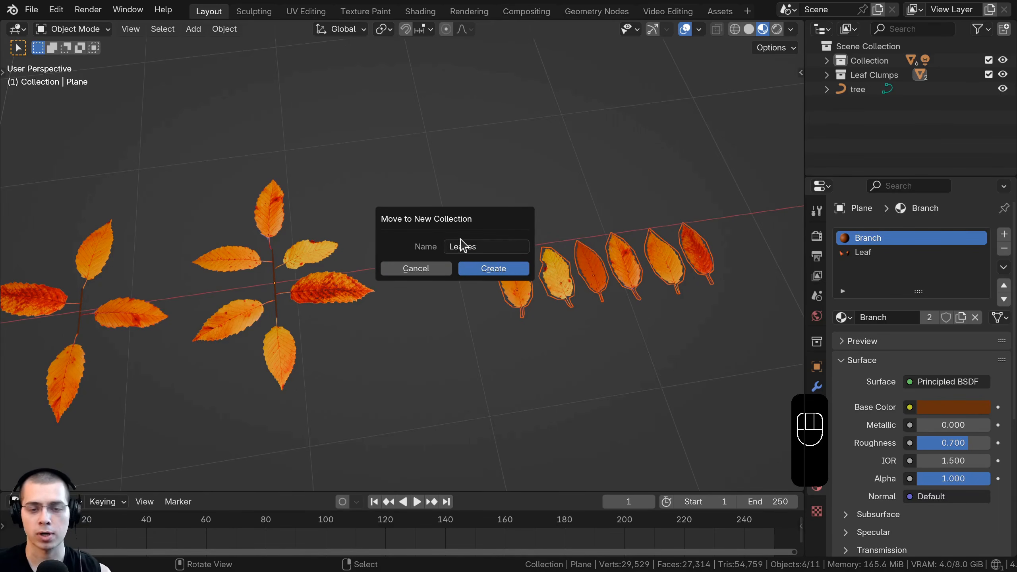
click(493, 269)
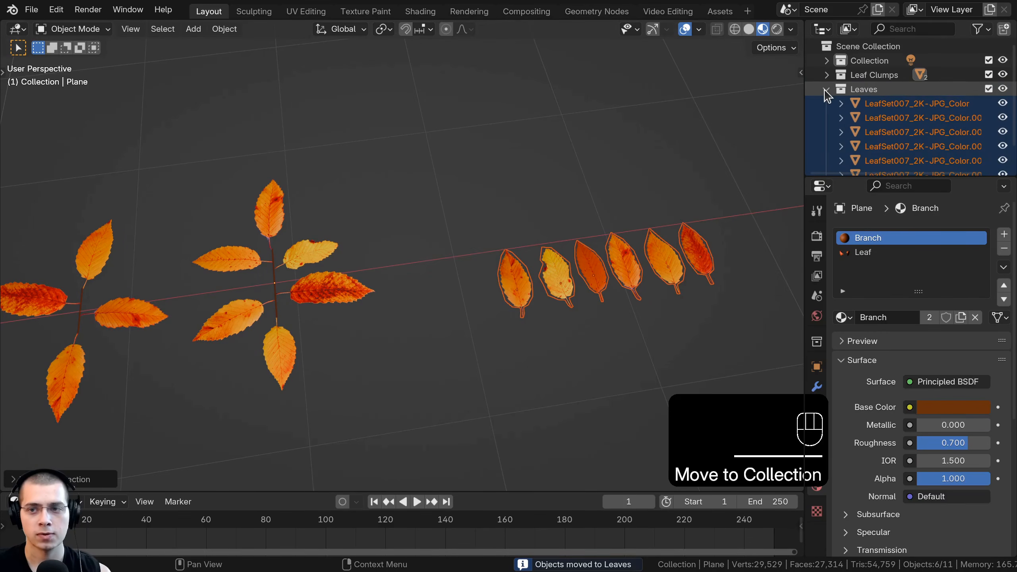
Exclude and re-enable the Leaves and Leaf Clumps collections in turn to check which objects each one holds.
click(989, 88)
click(988, 89)
click(989, 75)
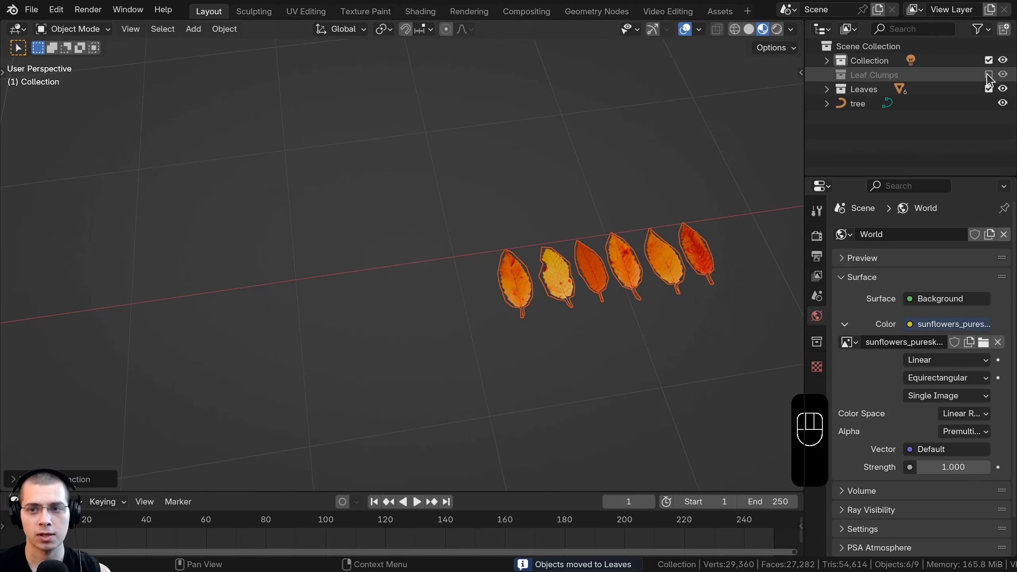
click(989, 75)
Move the tree object into the collection that holds the sun, and save the file.
click(885, 104)
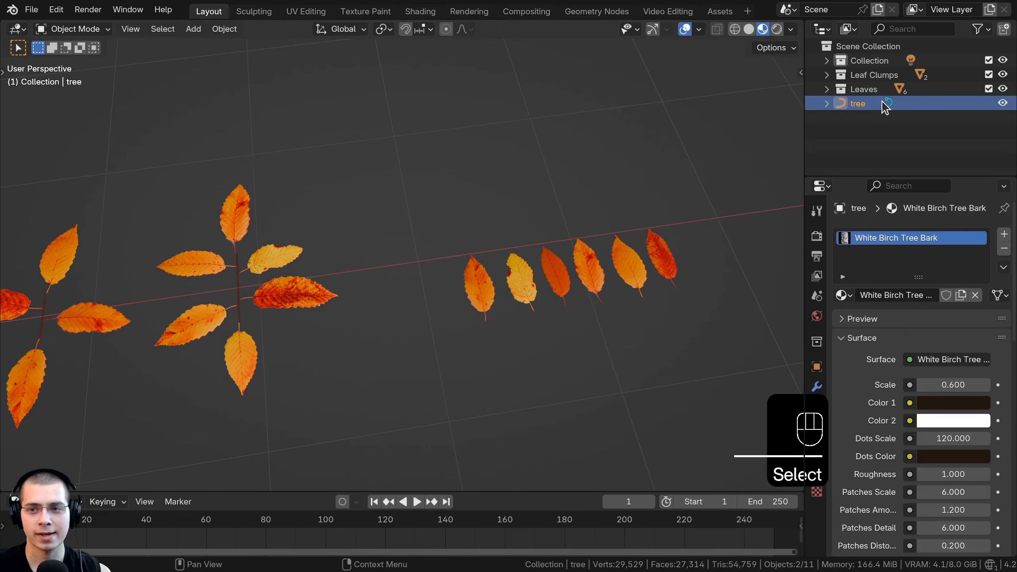
drag(866, 106, 872, 67)
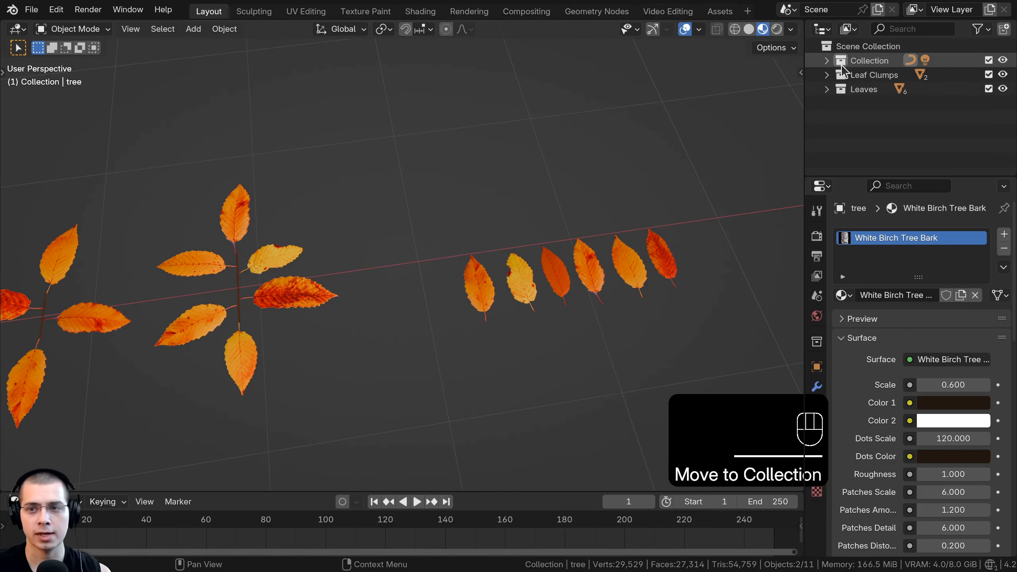
click(826, 60)
click(867, 75)
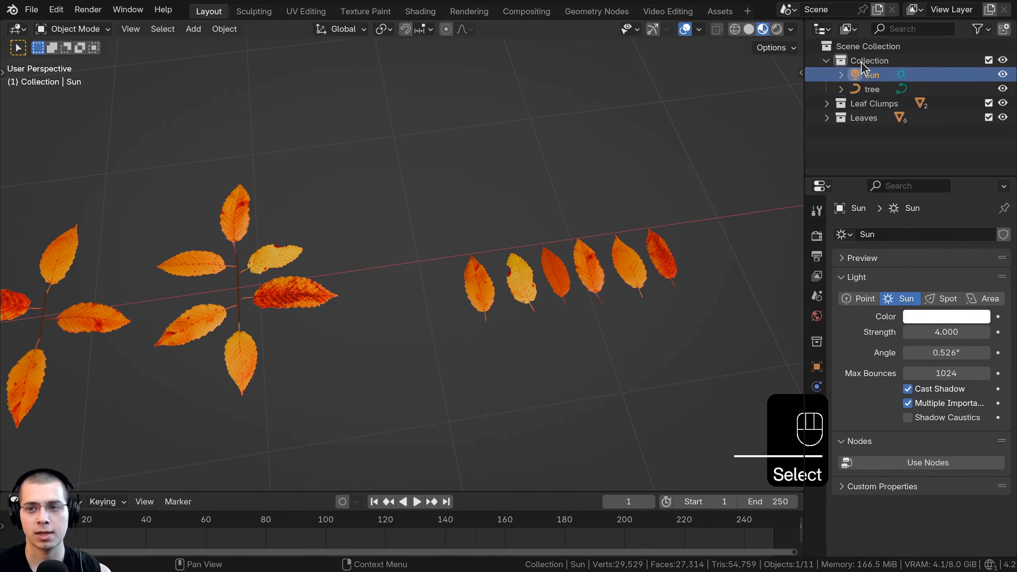
click(828, 60)
scroll(363, 275, down, 5)
shift+middle_drag(362, 275, 362, 292)
scroll(523, 236, down, 1)
key(ctrl+s)
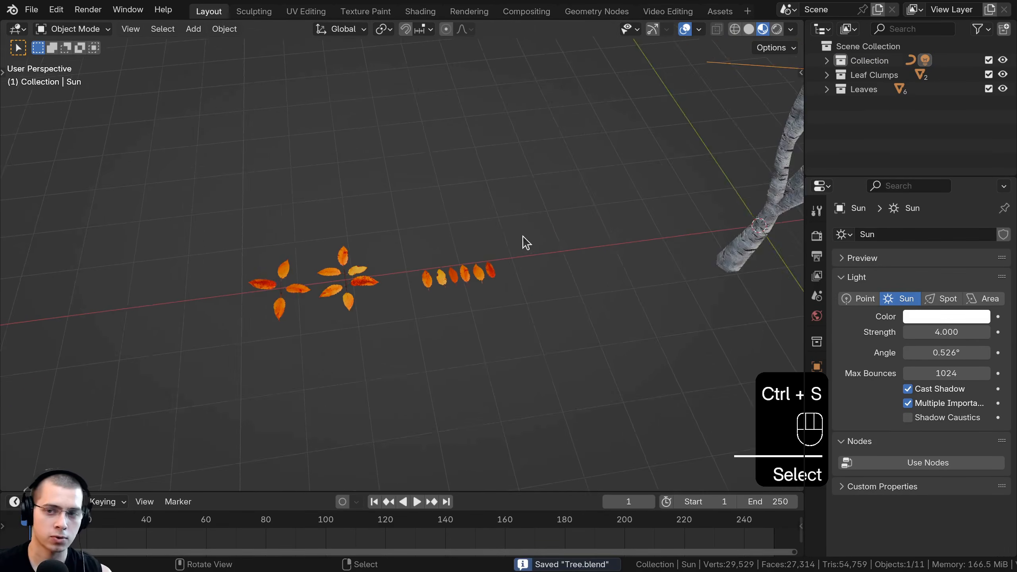
Switch the viewport to solid shading and frame the tree's upper branches.
scroll(523, 237, down, 2)
middle_drag(523, 236, 499, 175)
shift+middle_drag(499, 175, 477, 194)
key(z)
click(691, 184)
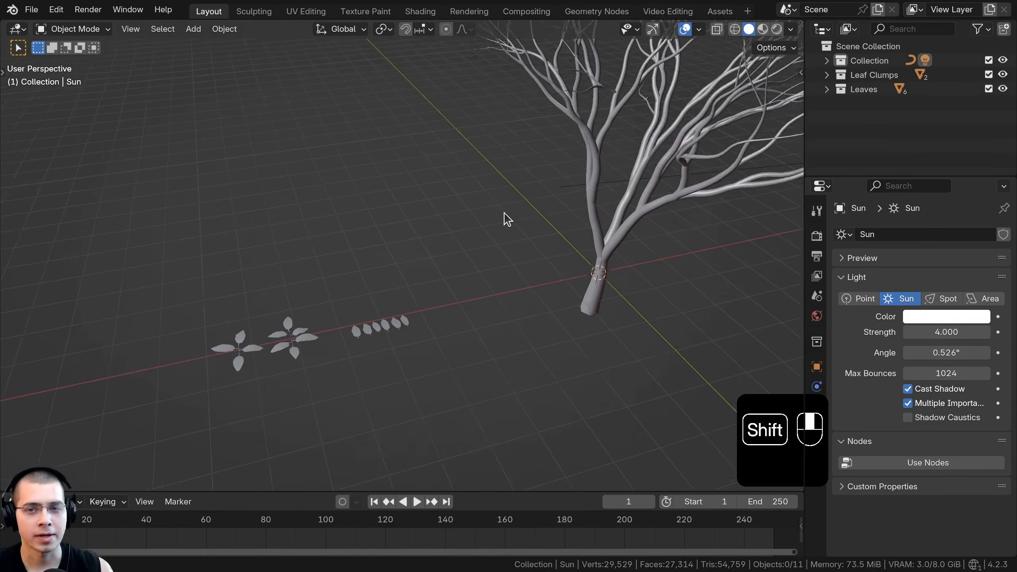
shift+middle_drag(507, 219, 450, 173)
scroll(450, 173, up, 3)
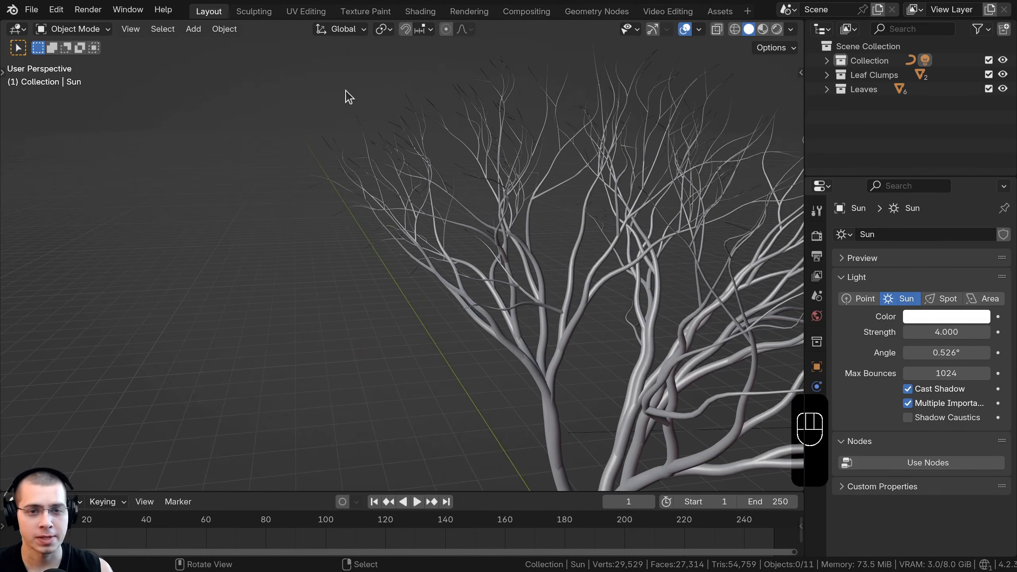
shift+middle_drag(370, 118, 363, 165)
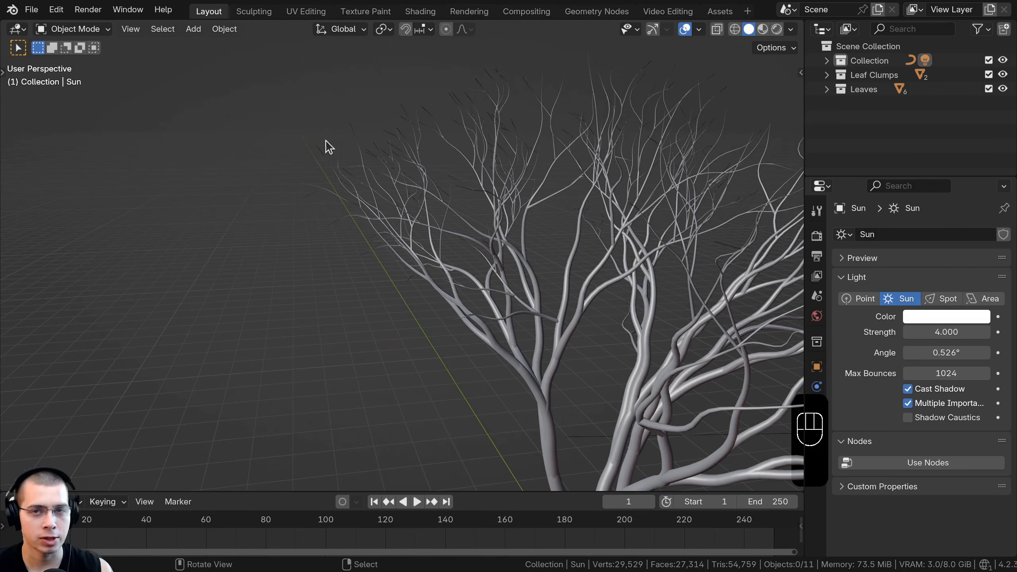
middle_drag(401, 106, 373, 131)
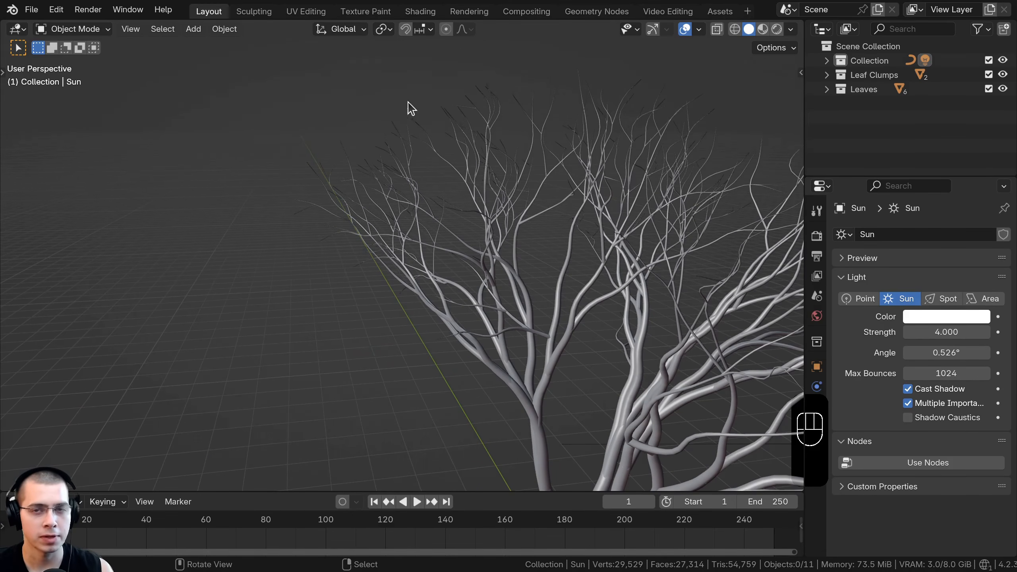
Reset the 3D cursor to the world origin.
key(shift+c)
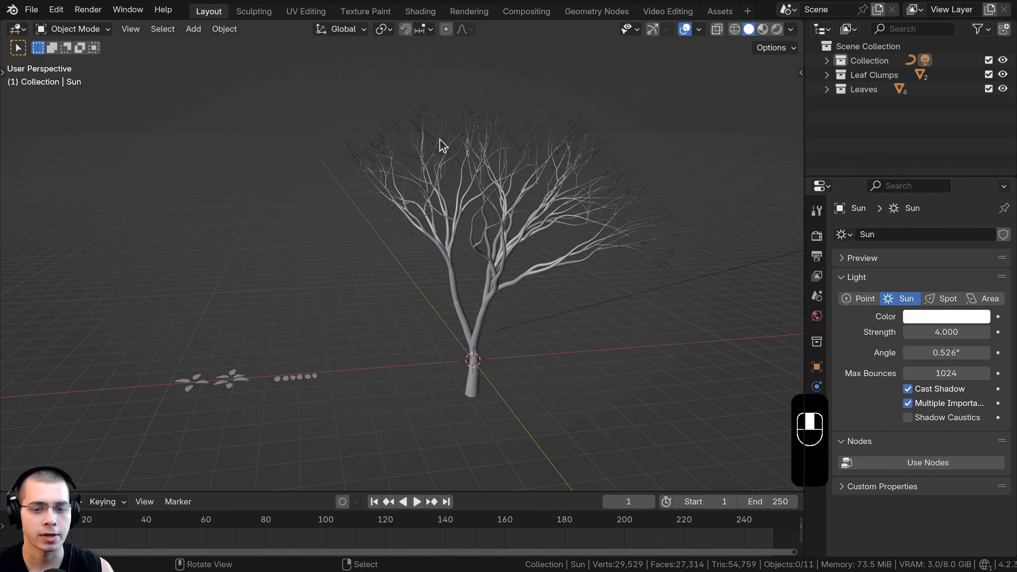
key(shift+c)
key(shift+c)
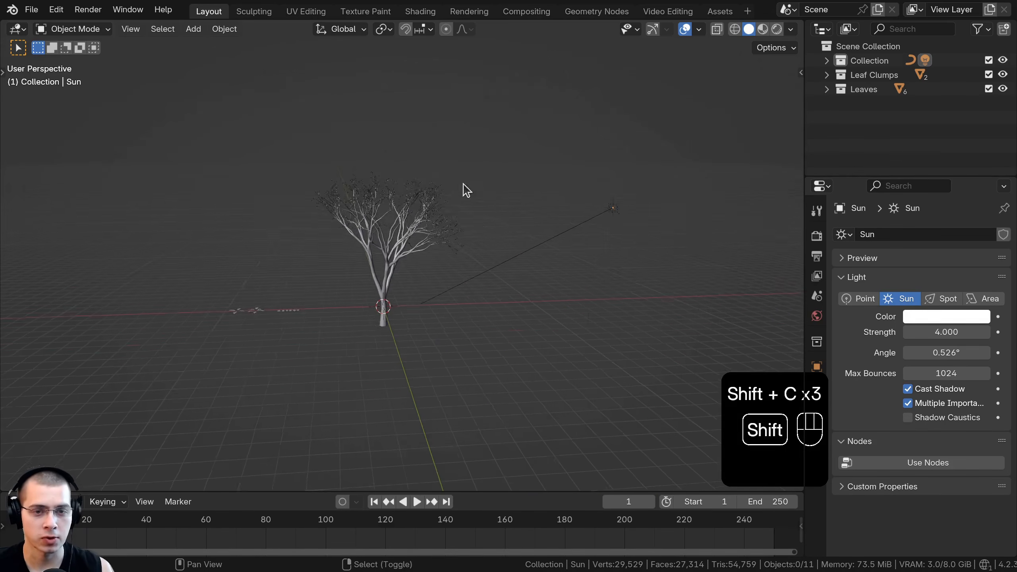
scroll(463, 189, up, 5)
Add a cube mesh and move it up to the top of the tree's crown.
key(shift+a)
mouse_move(391, 183)
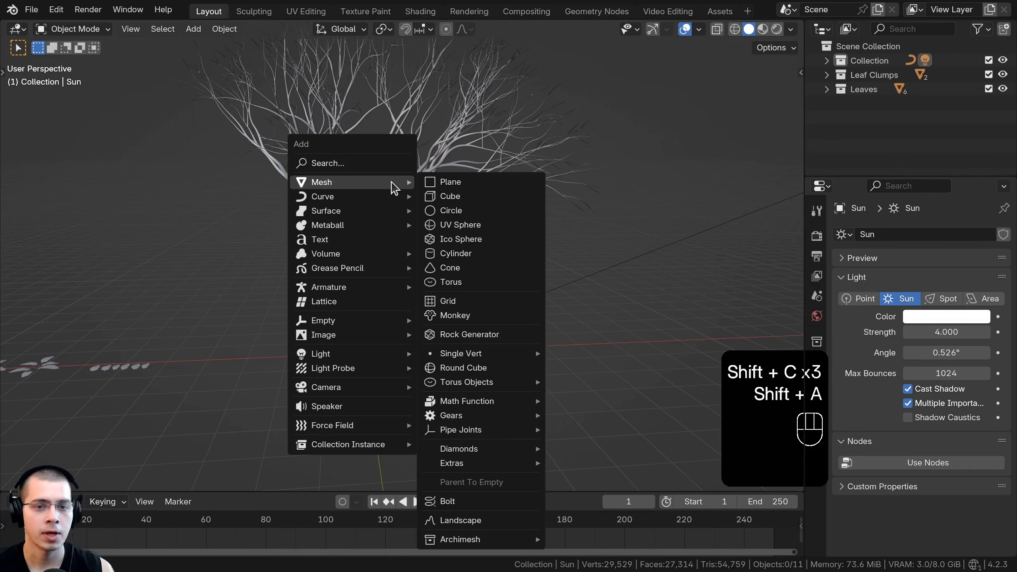
click(469, 198)
key(g)
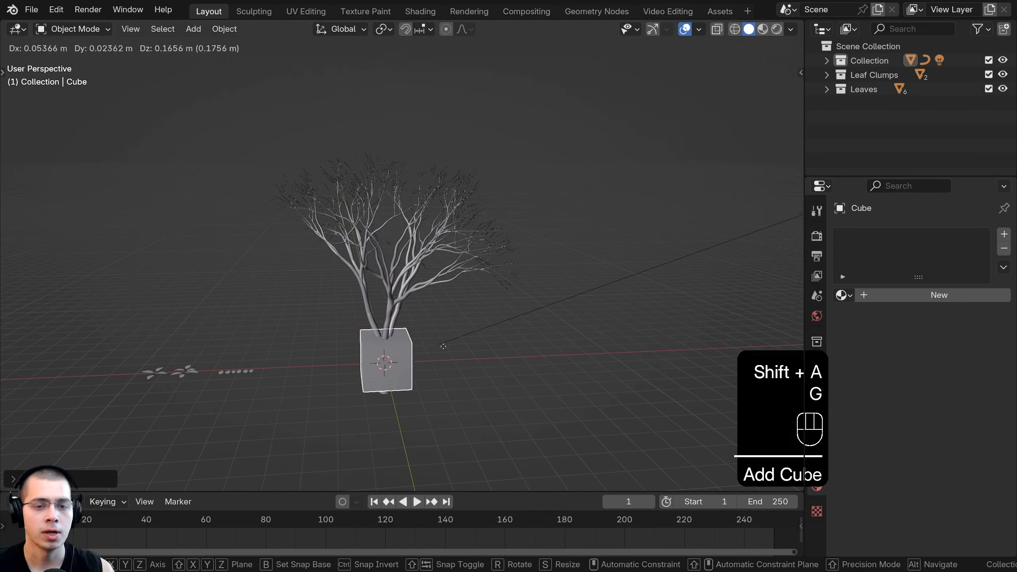
click(455, 163)
middle_drag(457, 157, 457, 288)
Scale the cube's mesh down to about half size in Edit Mode and flatten it along the Z axis.
key(Tab)
scroll(586, 207, up, 5)
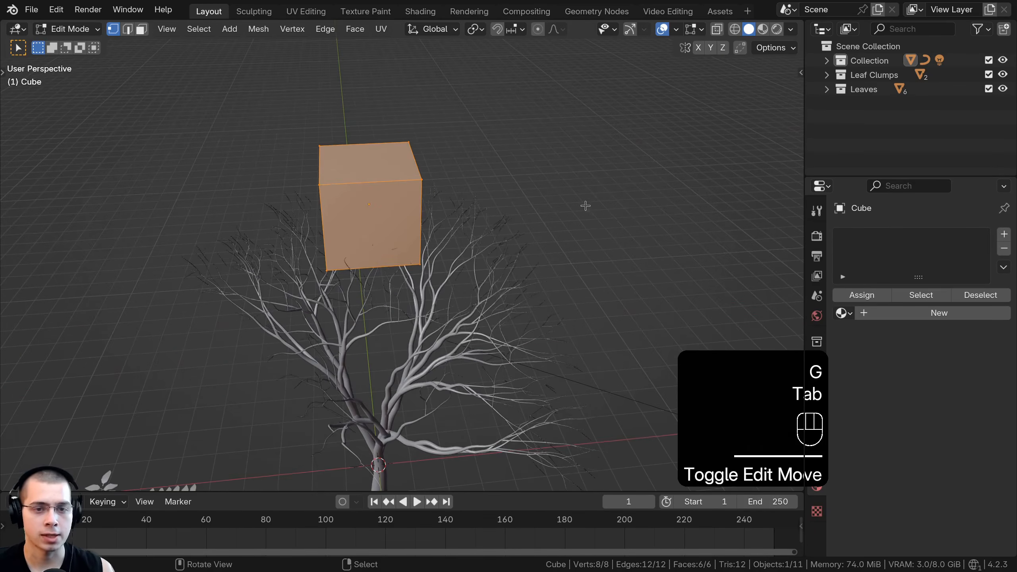
scroll(679, 228, down, 4)
key(s)
key(s)
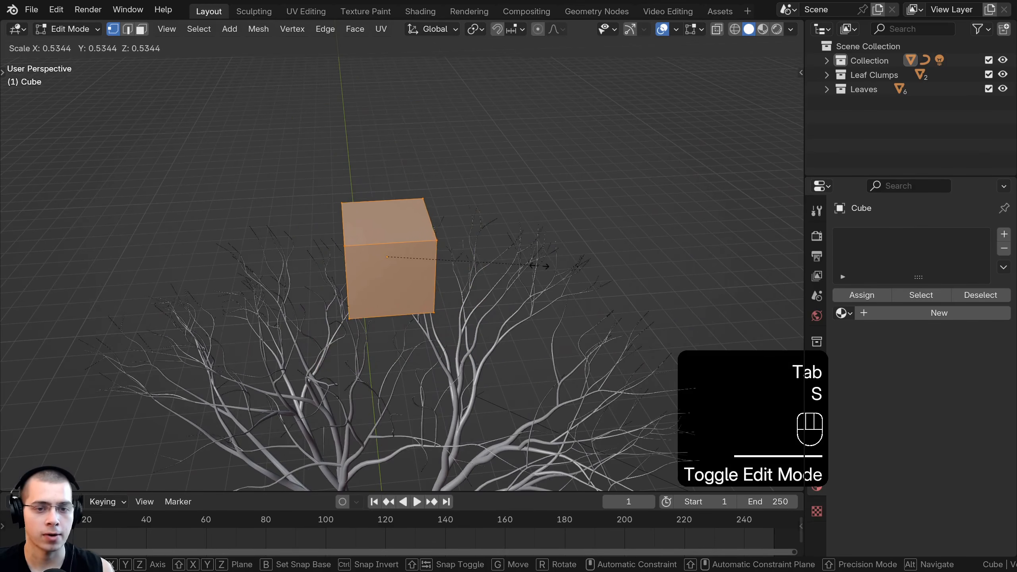
key(z)
click(492, 237)
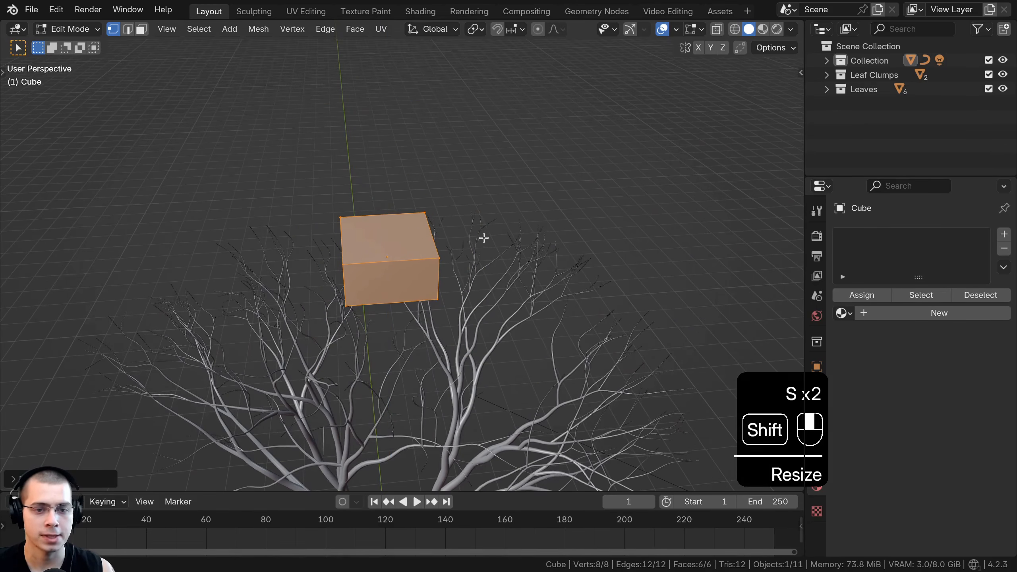
Cut a centred edge loop through the flattened cube and scale it outward along the Y axis to about 1.53.
shift+middle_drag(481, 238, 491, 230)
scroll(485, 238, up, 1)
key(ctrl+r)
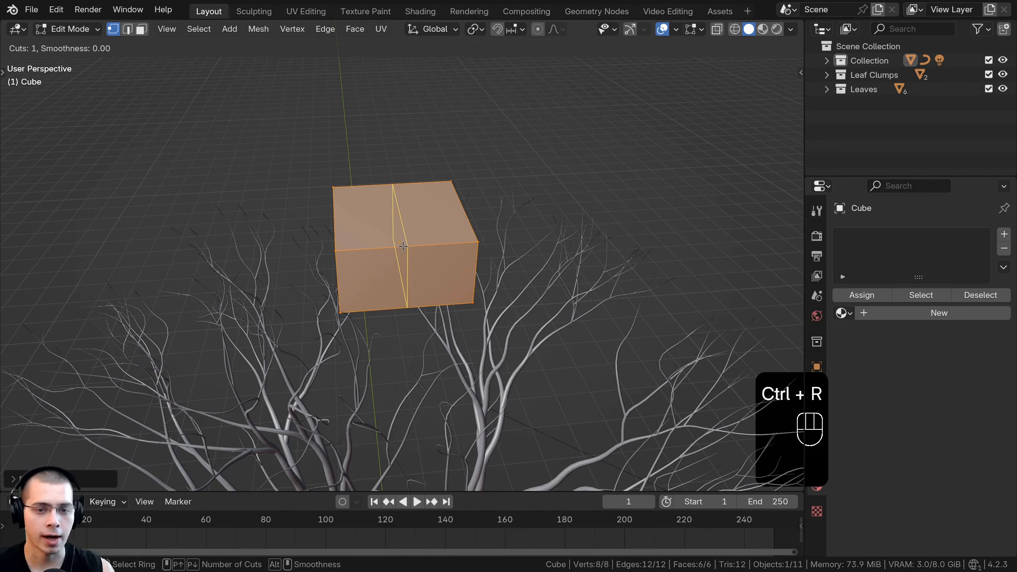
click(421, 238)
right_click(448, 235)
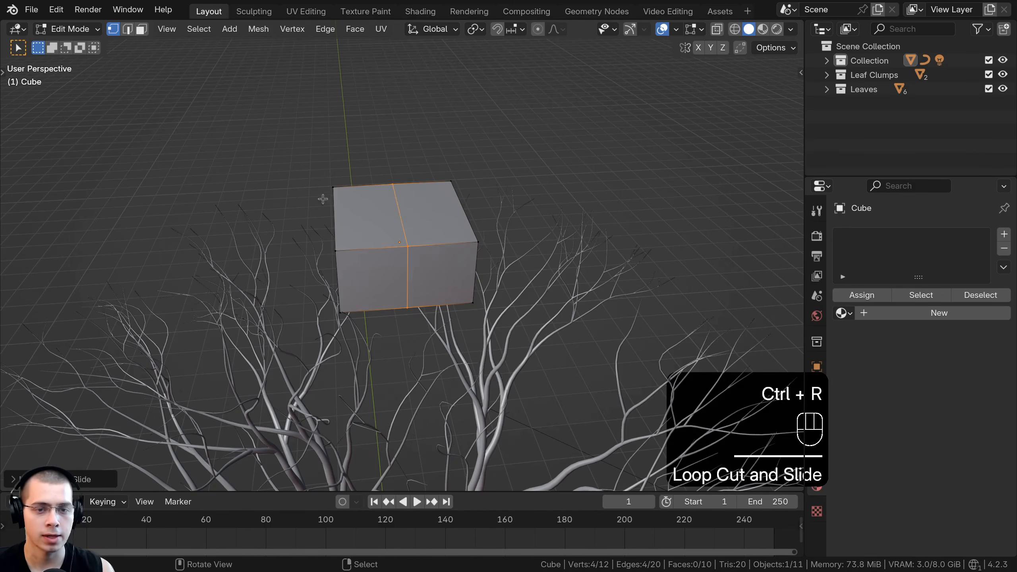
middle_drag(324, 200, 458, 250)
key(s)
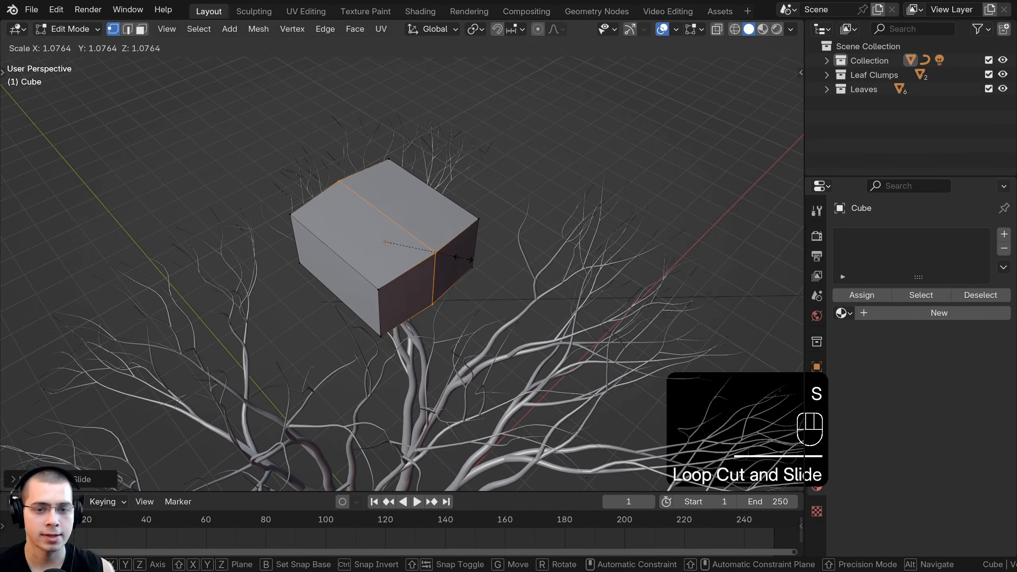
key(y)
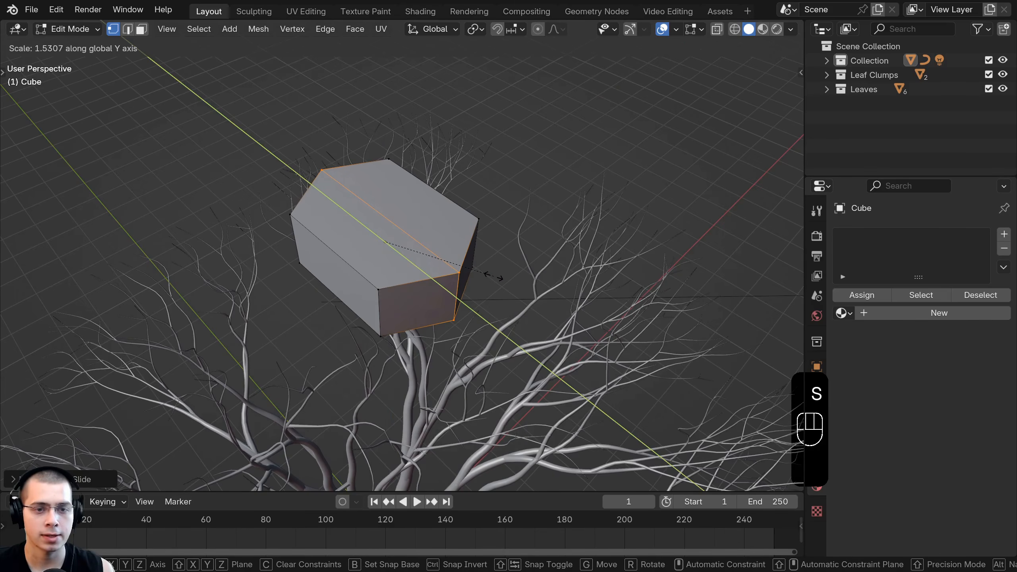
click(492, 276)
Add a second centred loop cut perpendicular to the first and scale it outward along the X axis, rounding the mesh's outline.
middle_drag(493, 275, 528, 241)
key(ctrl+r)
click(466, 217)
right_click(466, 220)
key(s)
key(x)
click(556, 253)
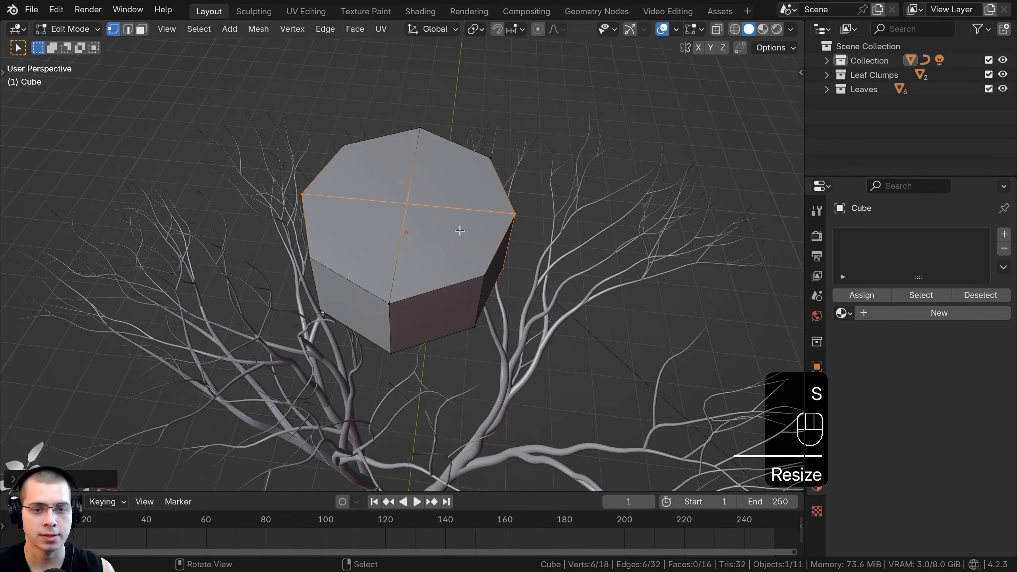
Select the centre vertices of the mesh's top and bottom faces and scale them apart along the Z axis.
click(408, 203)
scroll(395, 277, down, 1)
middle_drag(377, 341, 370, 265)
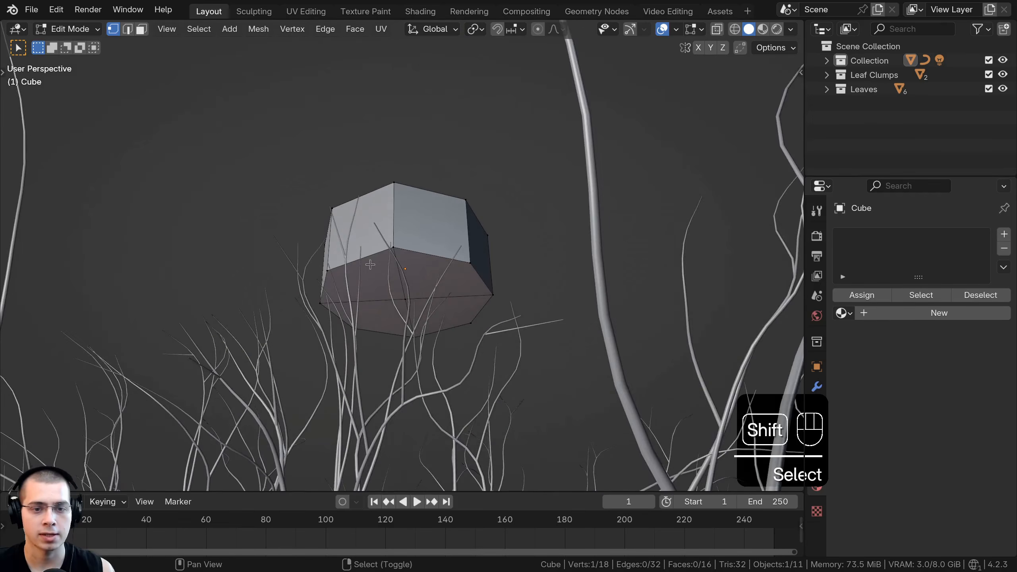
middle_drag(403, 295, 409, 361)
key(s)
key(z)
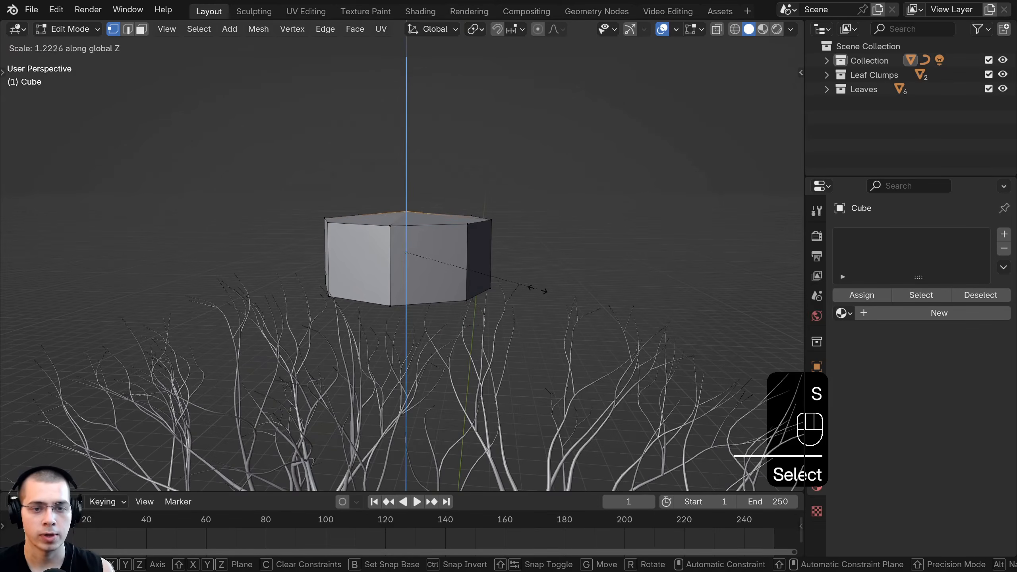
click(565, 306)
Return to Object Mode and move the rounded mesh to one side of the tree's crown.
key(Tab)
middle_drag(557, 305, 532, 194)
key(Tab)
key(g)
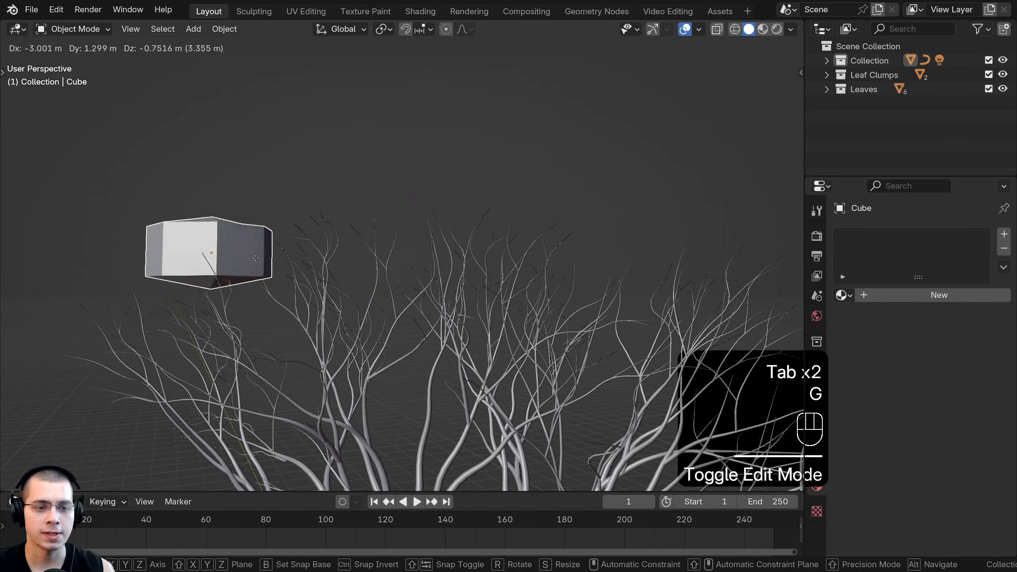
click(504, 241)
middle_drag(504, 241, 462, 105)
middle_drag(418, 210, 374, 172)
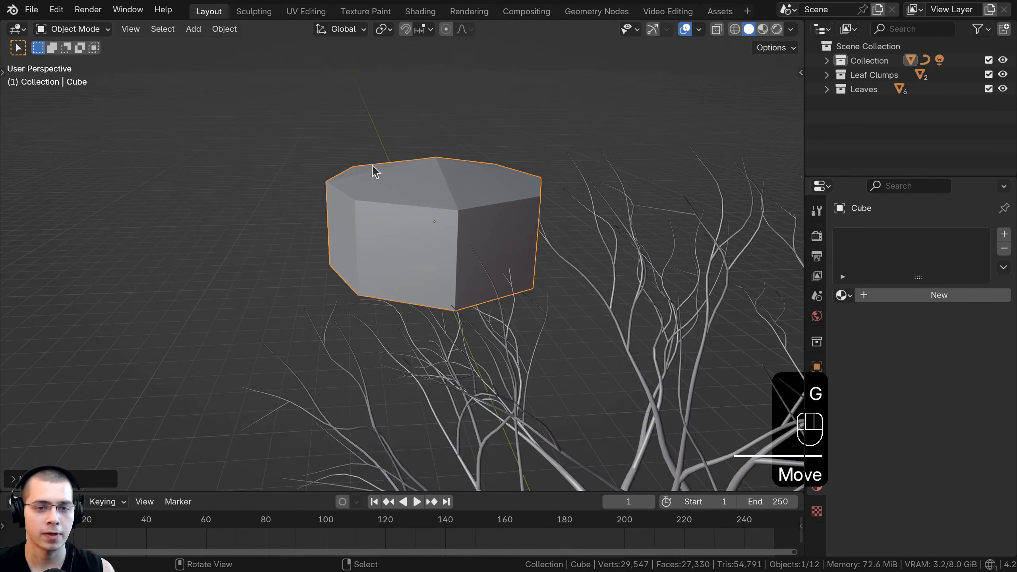
Shade the mesh smooth and reposition it beside the tree's upper branches.
middle_drag(363, 219, 425, 147)
key(w)
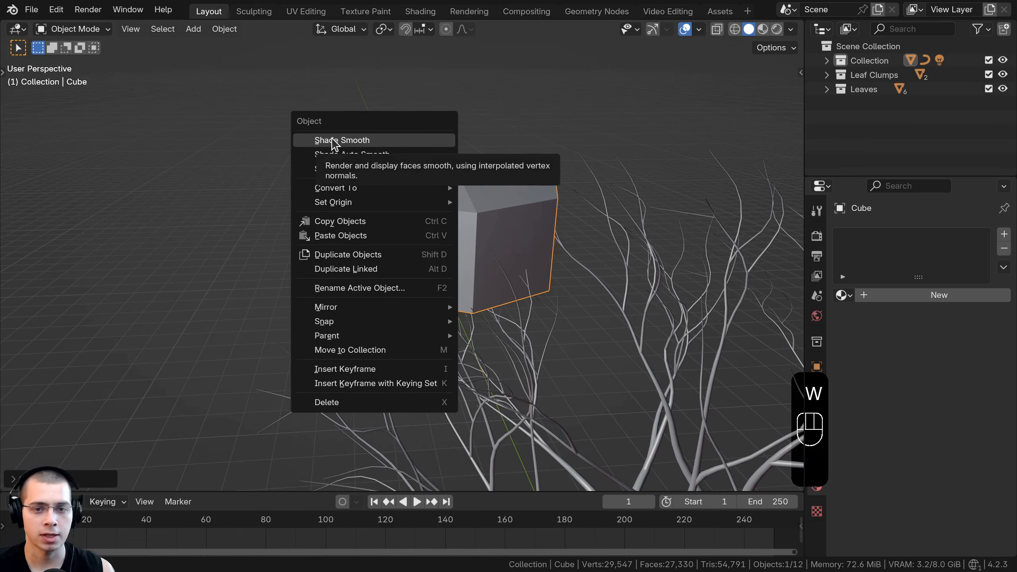
click(332, 142)
key(g)
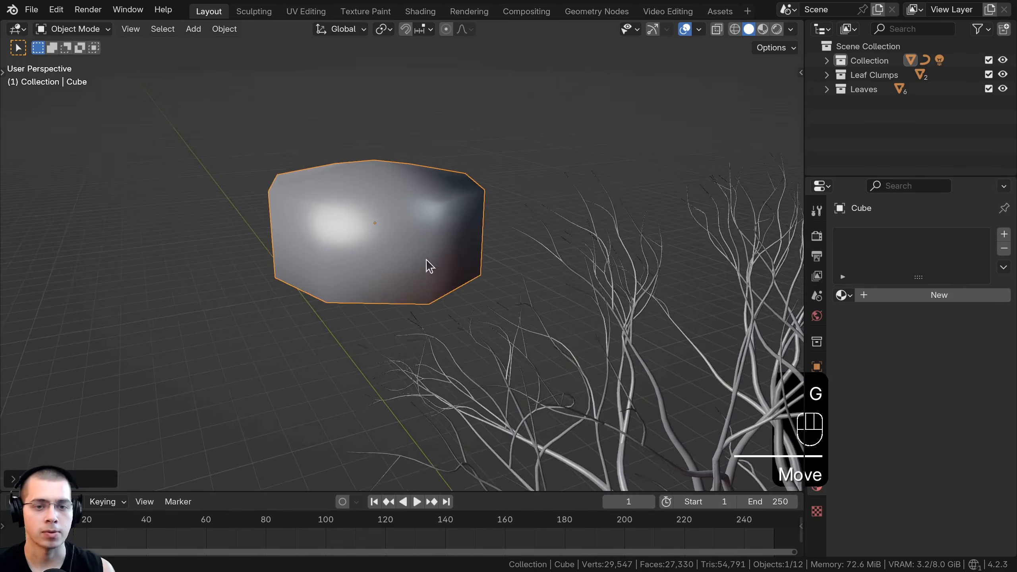
click(424, 265)
shift+middle_drag(335, 228, 380, 282)
scroll(380, 283, up, 1)
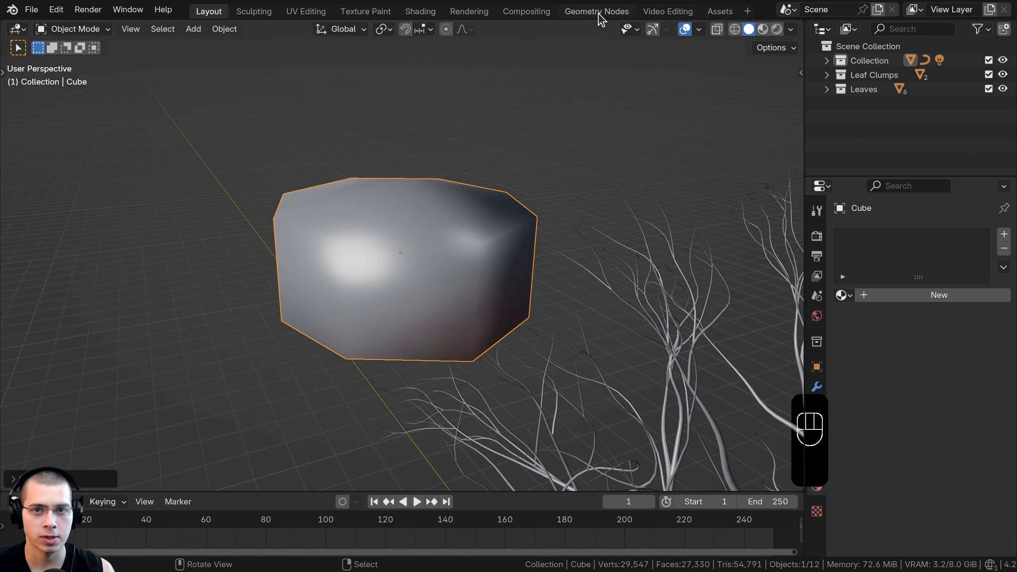
Switch to the Geometry Nodes workspace, frame the mesh, and create a new geometry node tree on it.
click(597, 12)
shift+middle_drag(191, 304, 211, 360)
key(KP_Decimal)
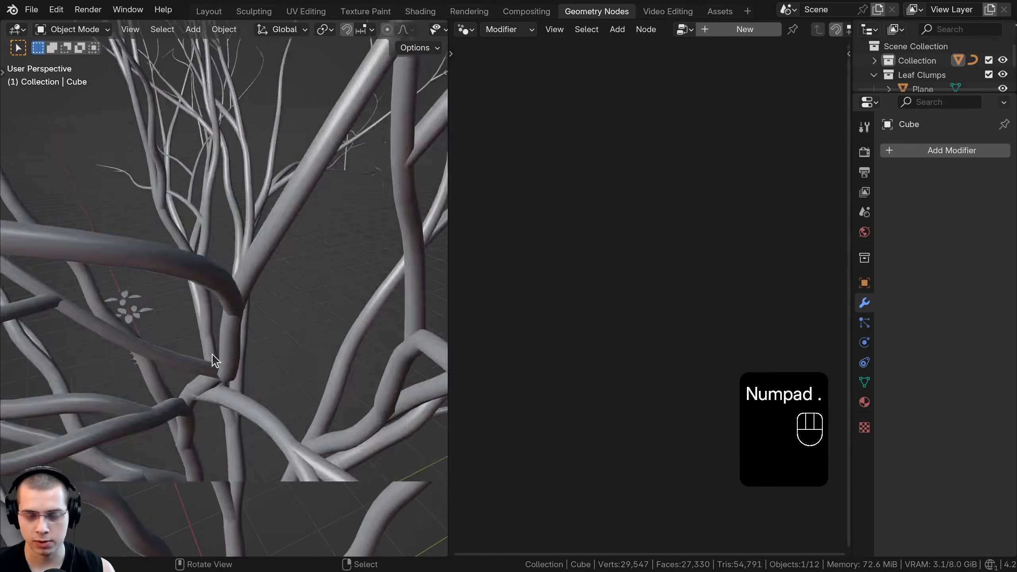
click(727, 31)
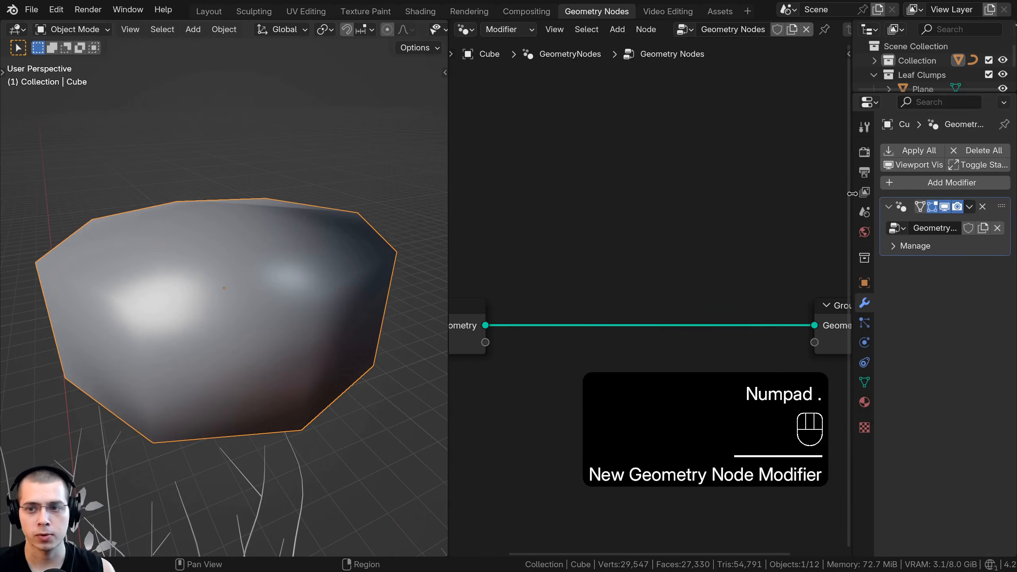
Widen the node editor by shrinking the 3D viewport and the properties area, keeping the whole node tree and mesh in view.
drag(853, 191, 988, 199)
scroll(715, 280, down, 2)
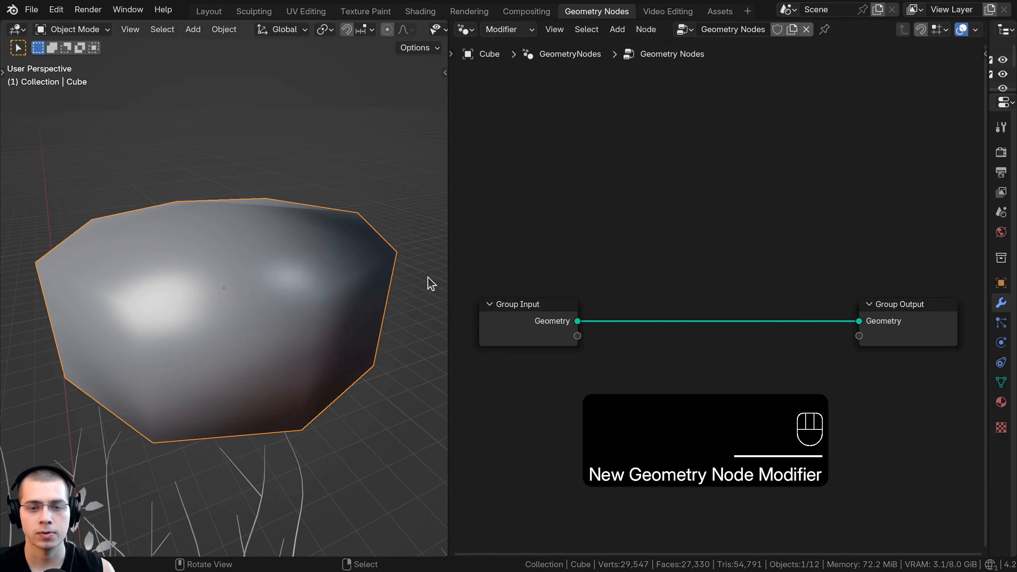
drag(447, 266, 294, 266)
middle_drag(451, 196, 488, 155)
scroll(489, 155, down, 1)
scroll(227, 229, down, 1)
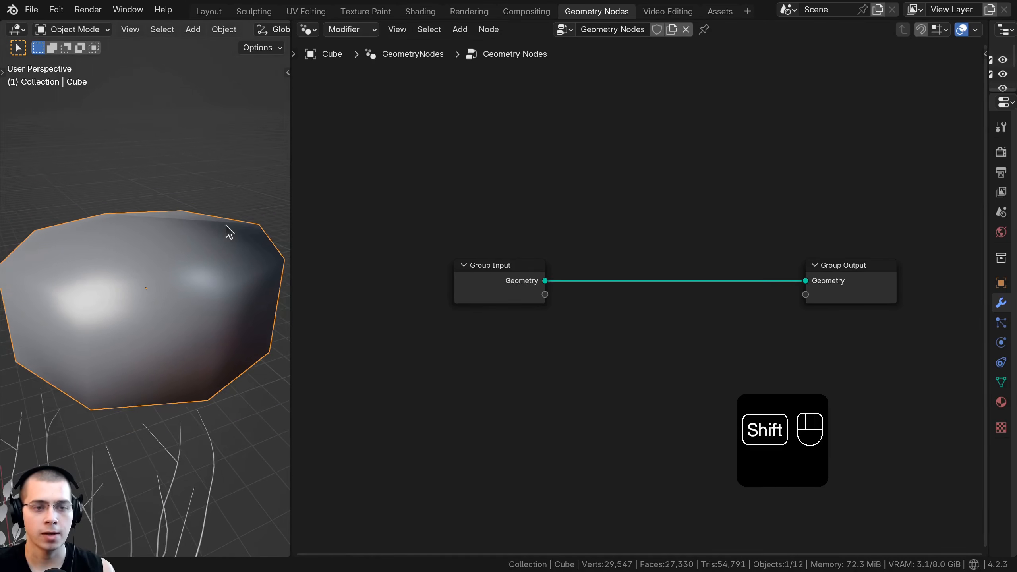
shift+middle_drag(227, 229, 233, 224)
Insert a Distribute Points on Faces node between the Group Input and Group Output.
key(shift+a)
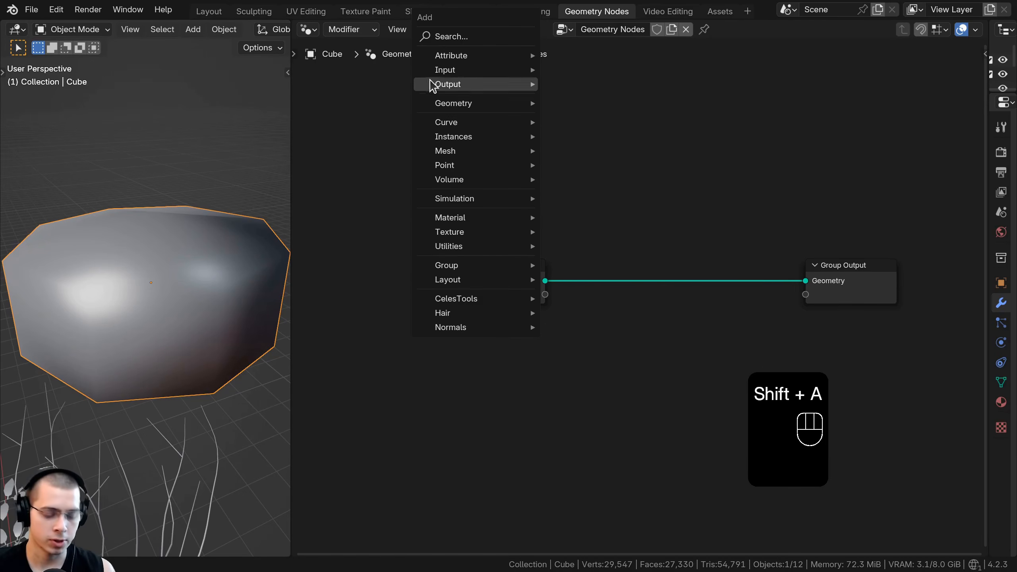
text(dis)
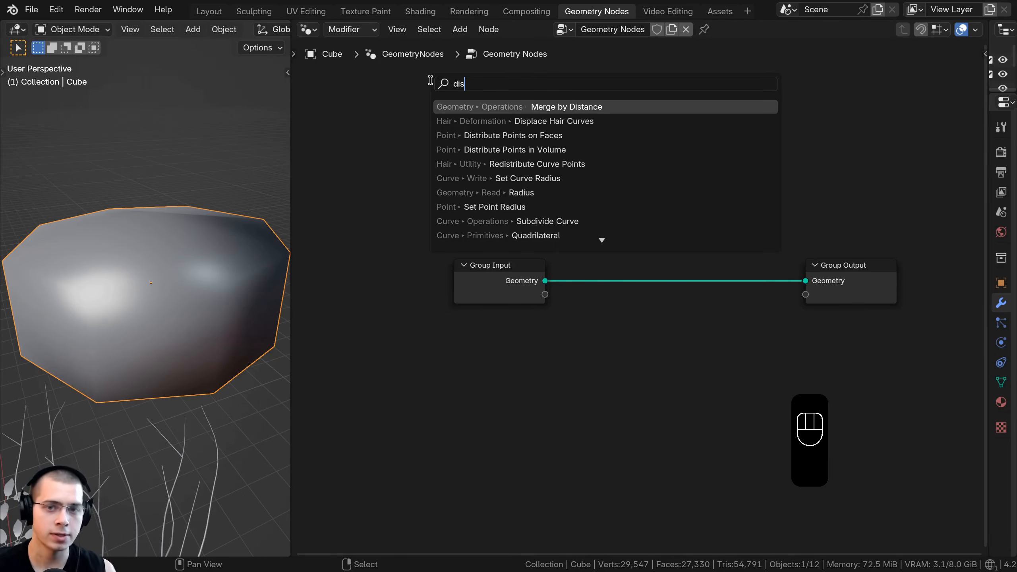
click(486, 135)
click(563, 241)
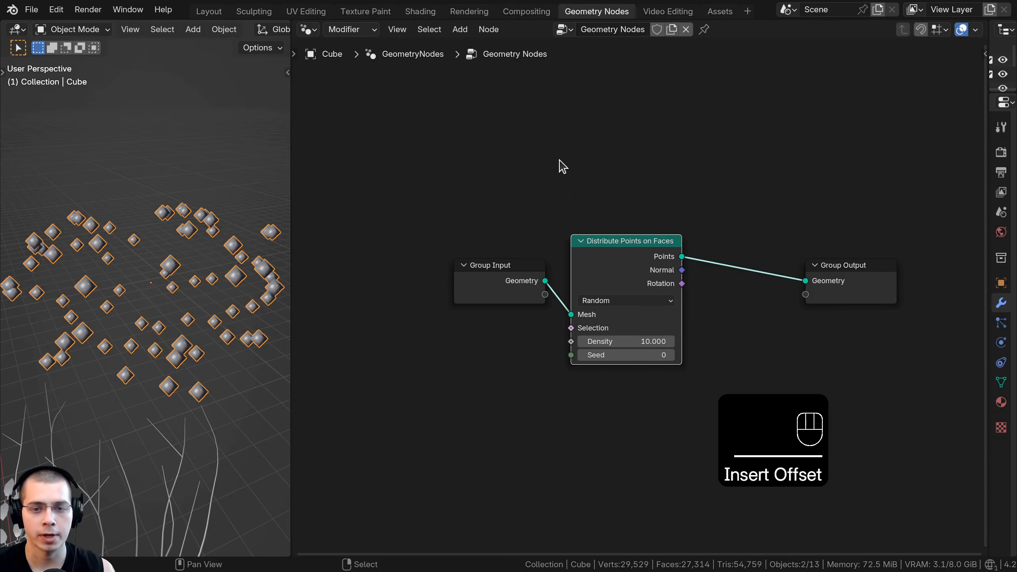
Insert an Instance on Points node between Distribute Points on Faces and Group Output, leaving more space between the nodes.
key(shift+a)
mouse_move(561, 162)
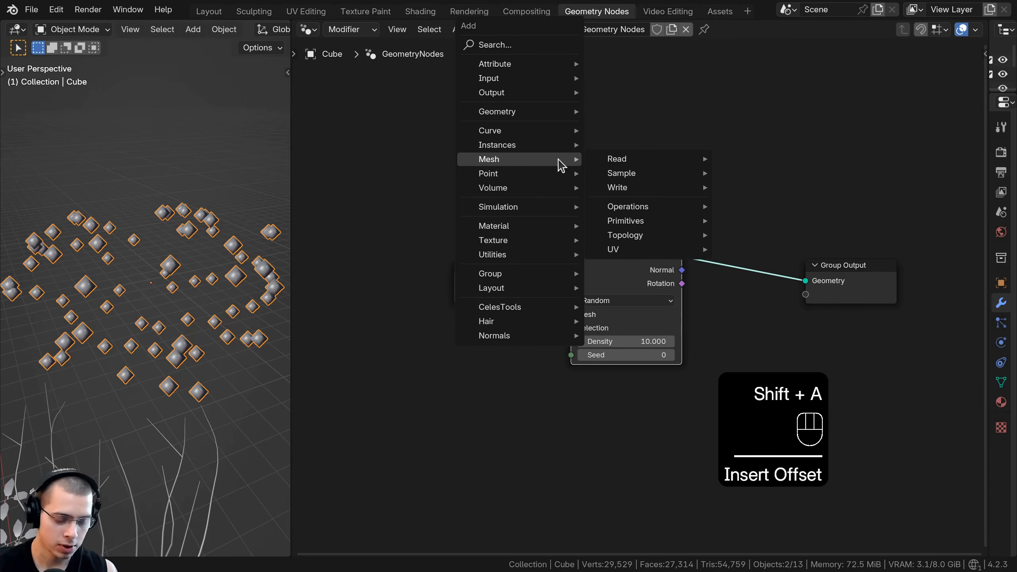
text(inst)
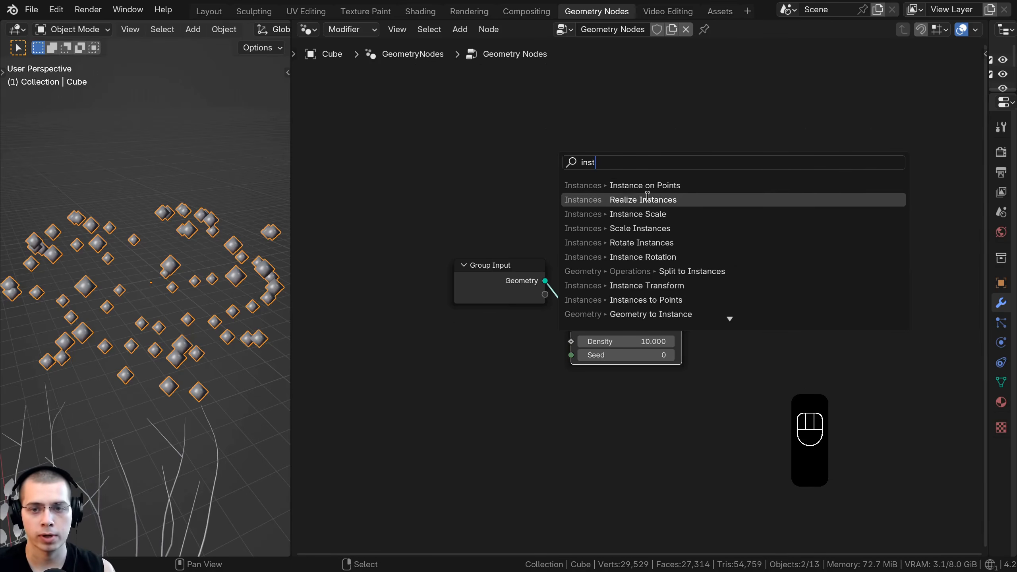
click(647, 185)
click(740, 256)
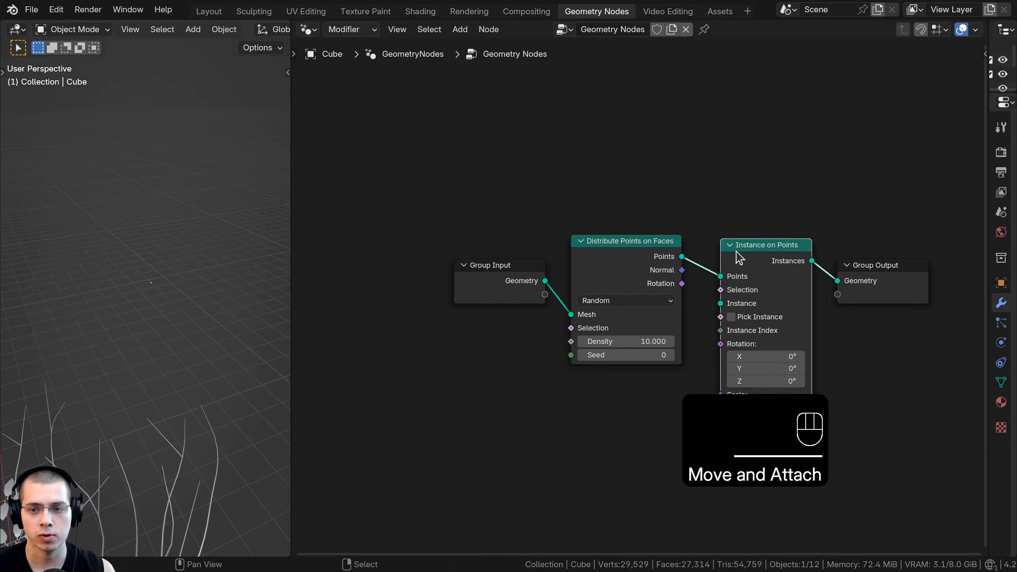
drag(736, 251, 745, 253)
middle_drag(444, 232, 506, 207)
drag(506, 206, 711, 265)
key(g)
click(661, 255)
key(a)
click(669, 247)
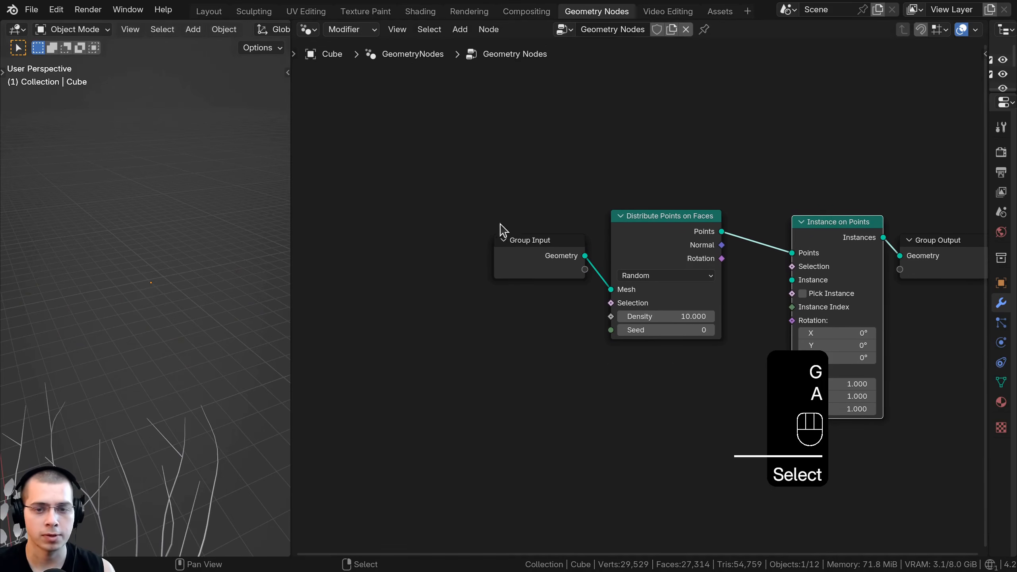
Add a Collection Info node above the Distribute Points on Faces node.
middle_drag(500, 224, 503, 231)
middle_drag(604, 123, 569, 142)
key(shift+a)
mouse_move(566, 140)
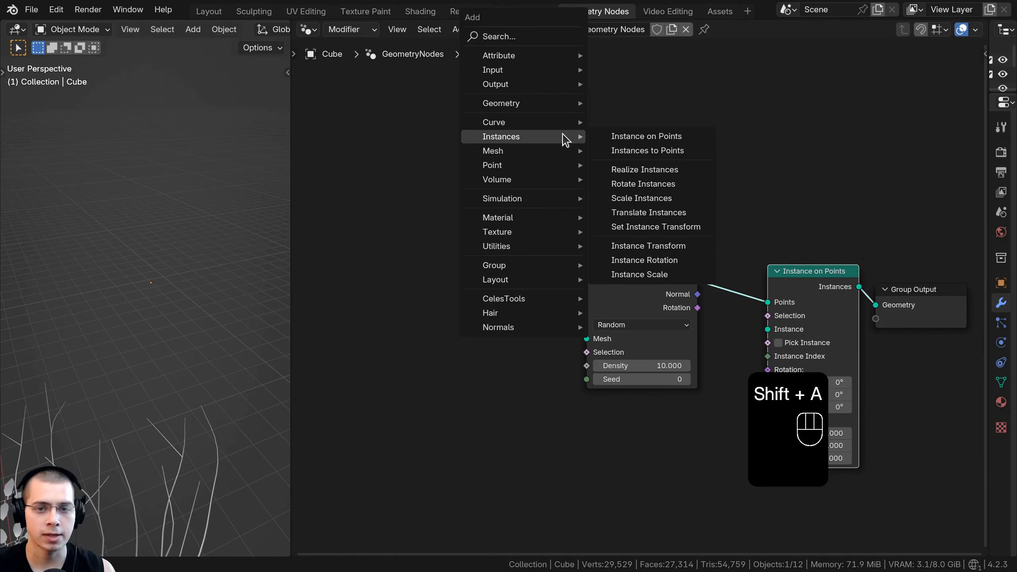
text(coll)
key(Return)
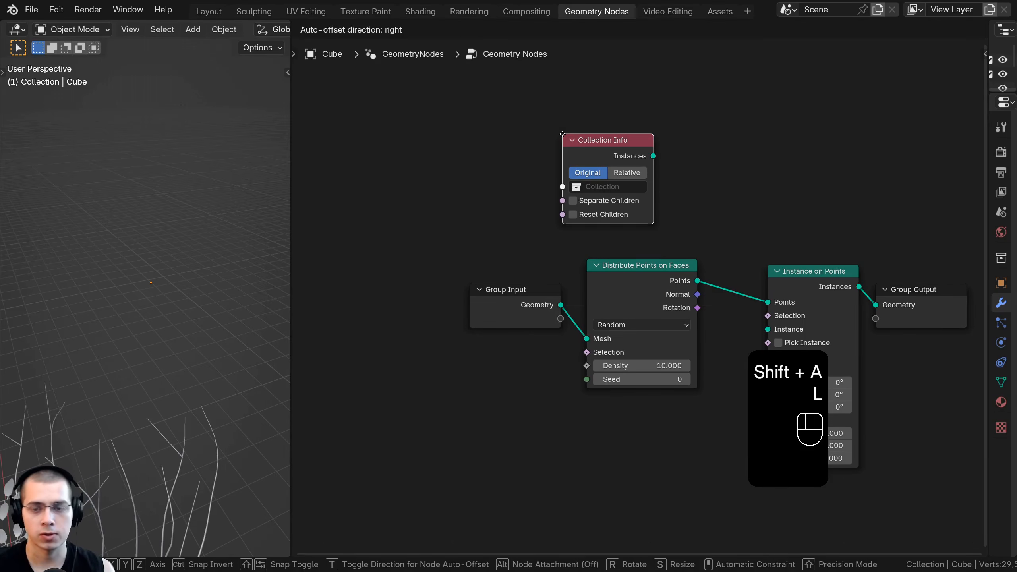
click(574, 156)
Set the Collection Info node to the Leaf Clumps collection and connect its Instances output to the Instance input of Instance on Points.
middle_drag(572, 154, 459, 48)
scroll(476, 77, up, 1)
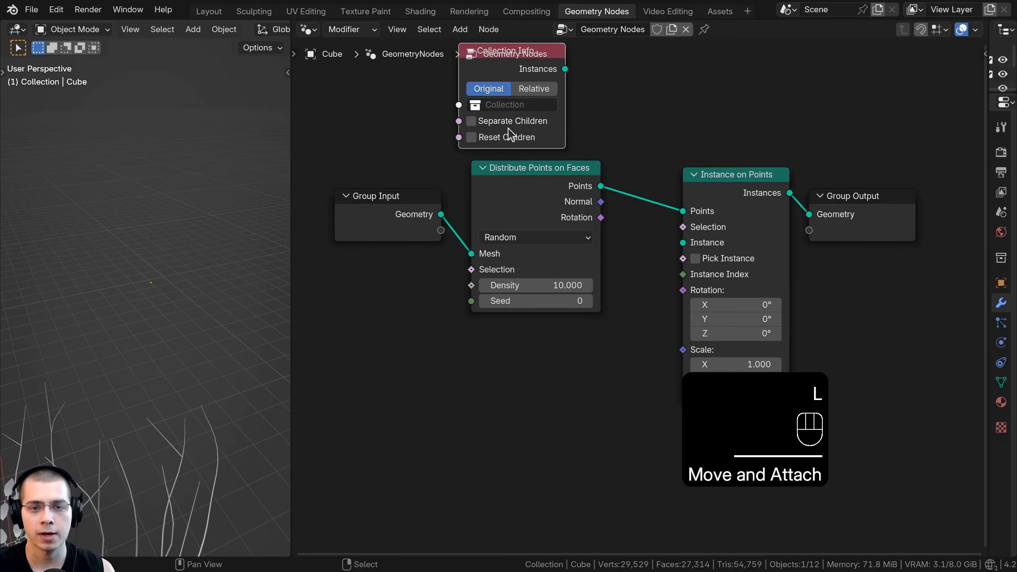
click(493, 104)
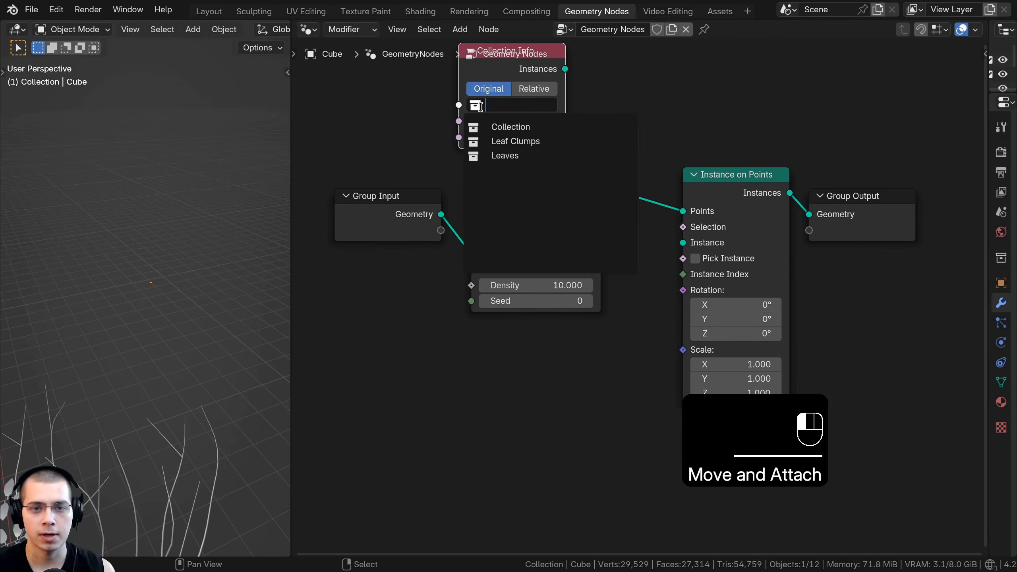
click(506, 142)
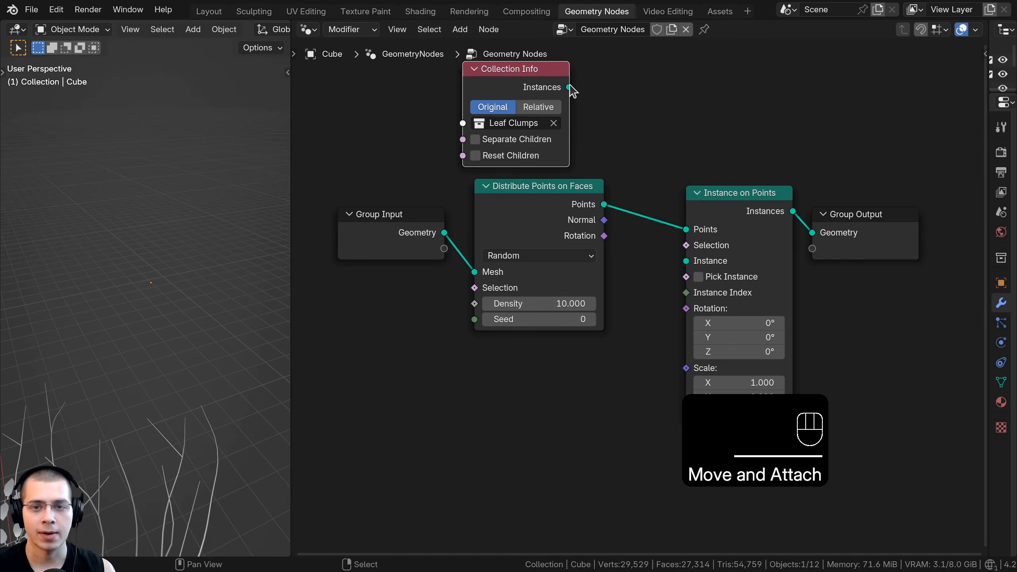
drag(569, 87, 676, 305)
drag(688, 265, 686, 261)
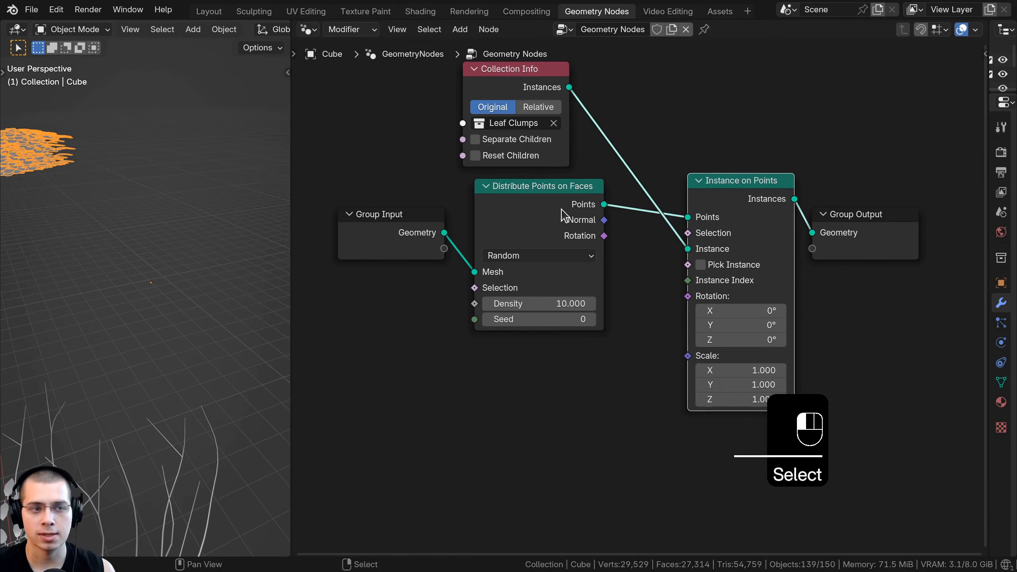
Enable Separate Children and Reset Children on the Collection Info node, and Pick Instance on the Instance on Points node.
middle_drag(223, 327, 99, 260)
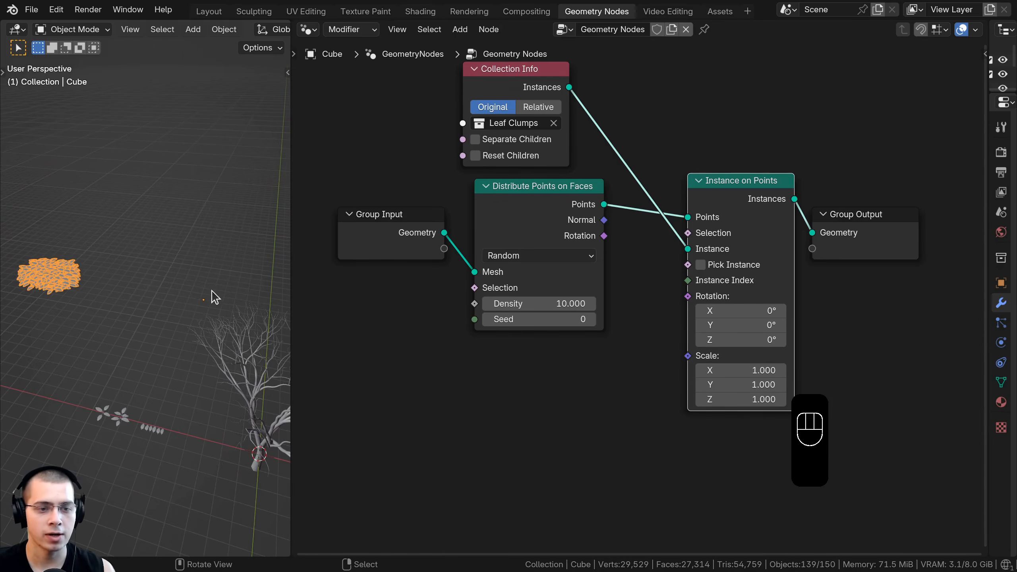
middle_drag(213, 313, 145, 301)
middle_drag(475, 148, 479, 162)
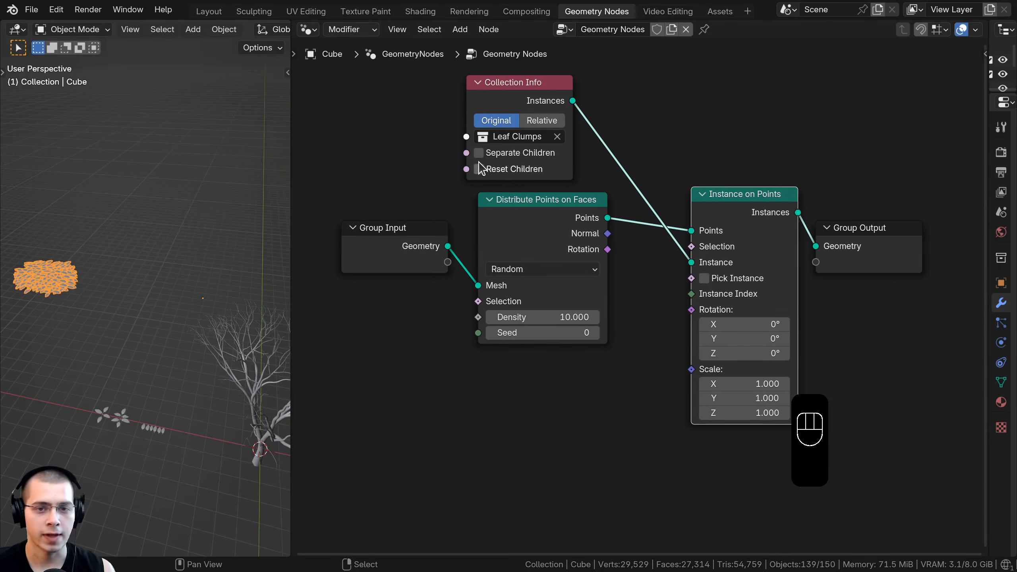
click(479, 155)
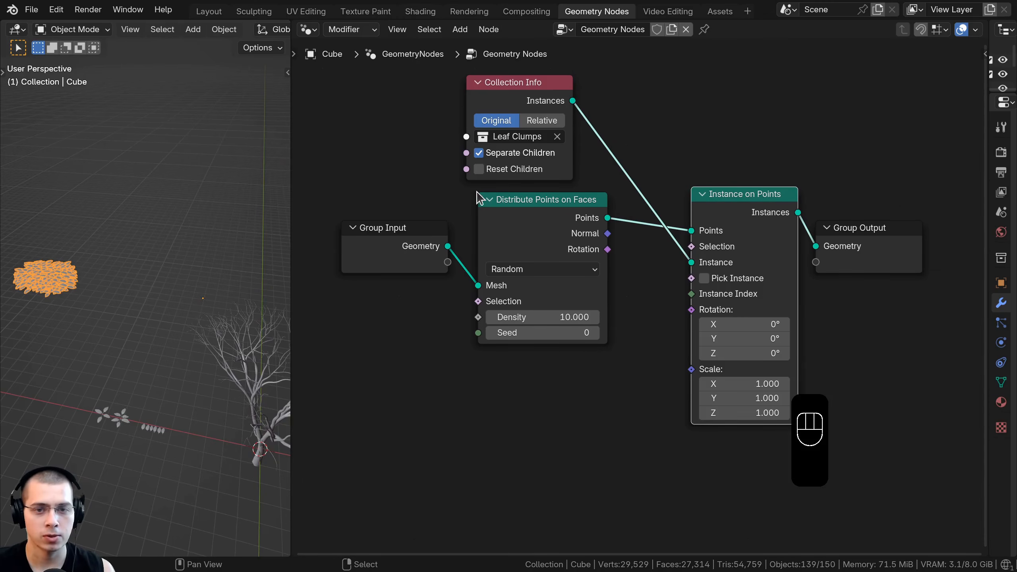
click(478, 169)
drag(498, 137, 503, 136)
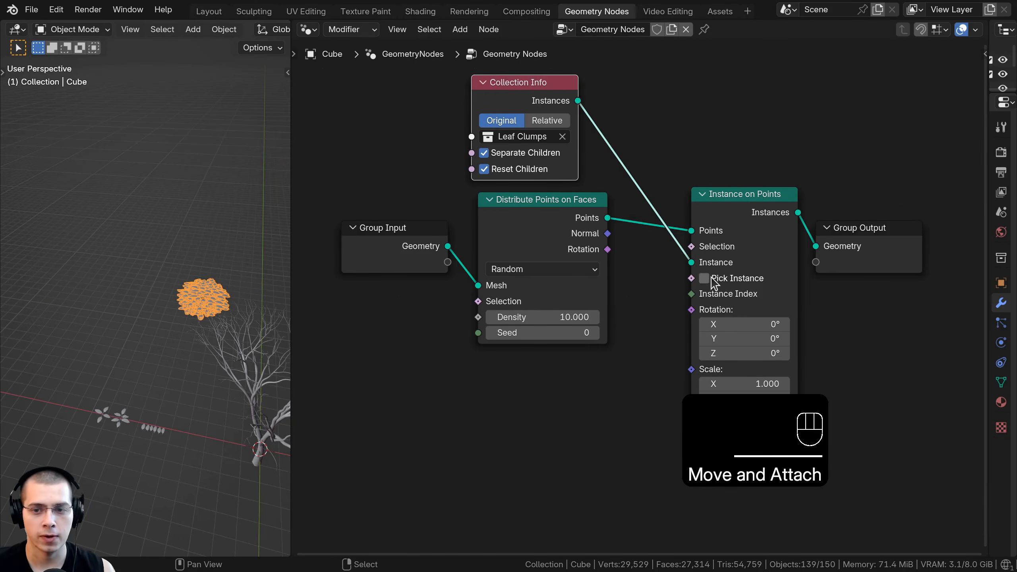
scroll(186, 305, up, 8)
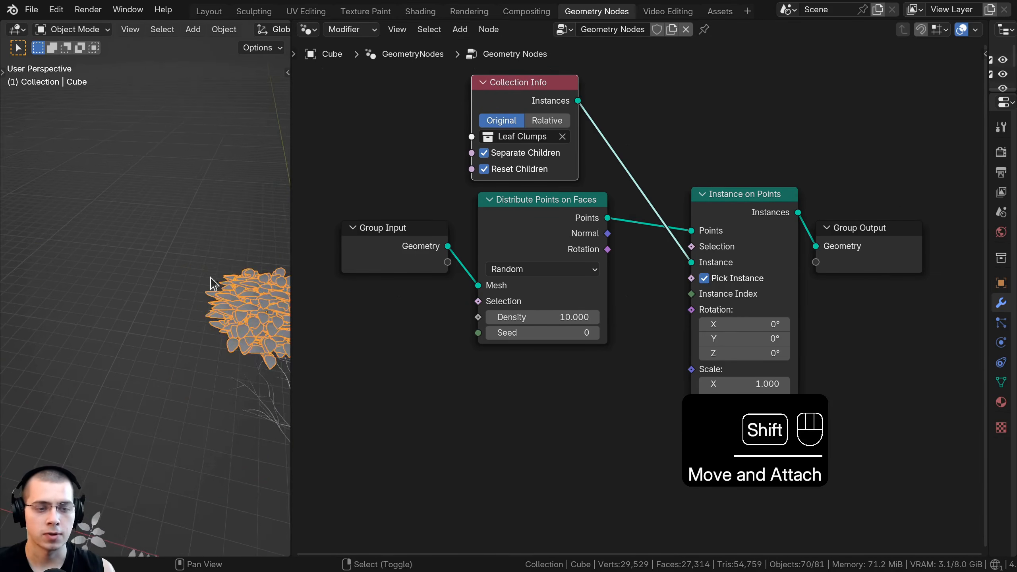
middle_drag(100, 321, 221, 372)
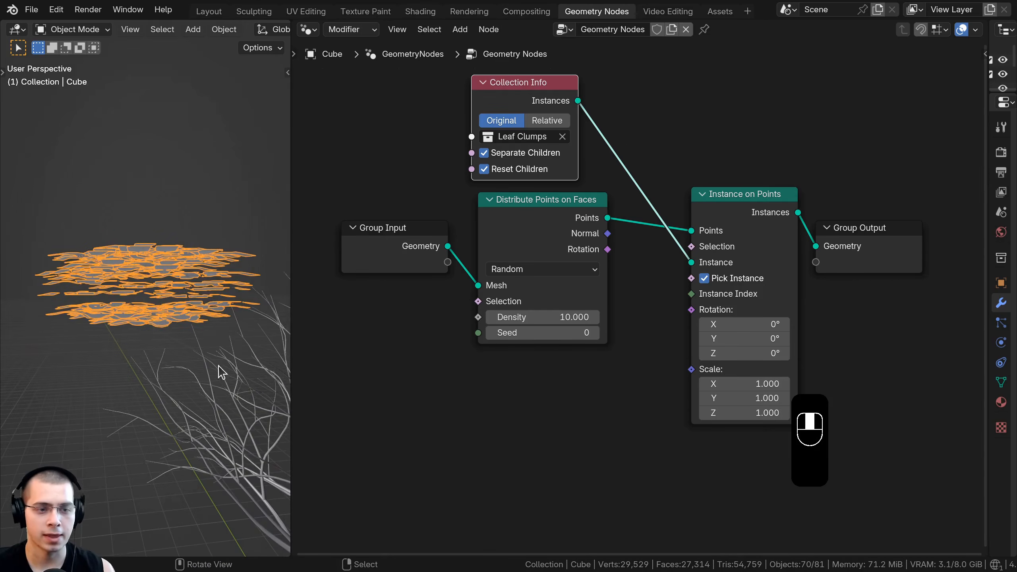
Try resizing the entire cube mesh in Edit Mode to preview the leaf clump coverage.
middle_drag(197, 293, 165, 268)
key(Tab)
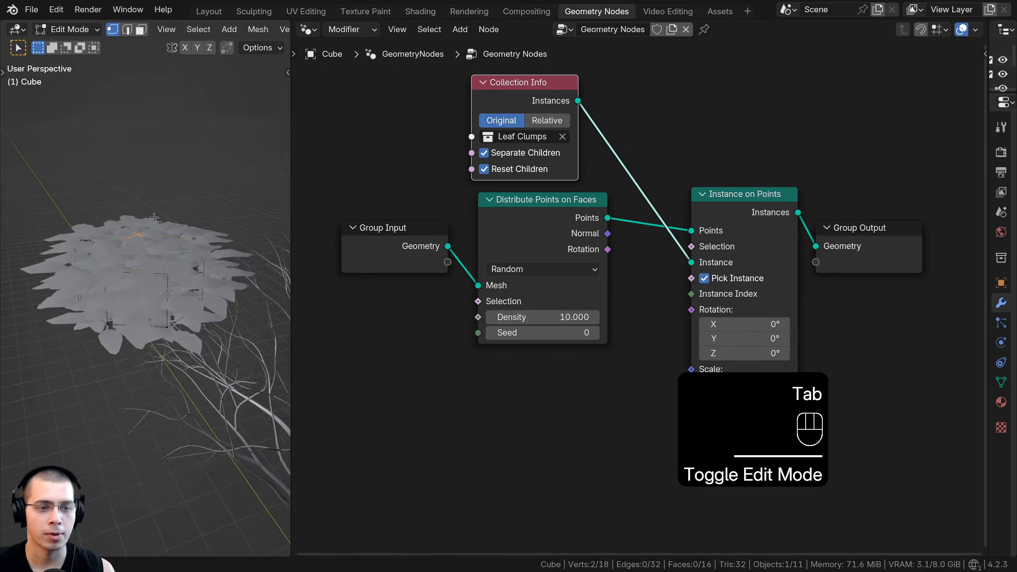
key(a)
key(a)
key(s)
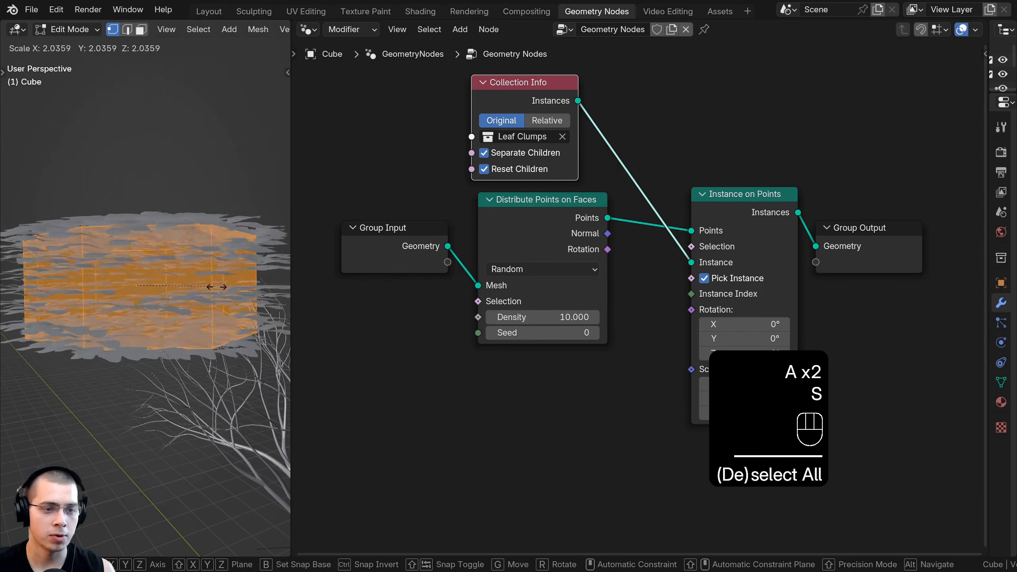
click(183, 287)
key(Tab)
key(Tab)
key(Tab)
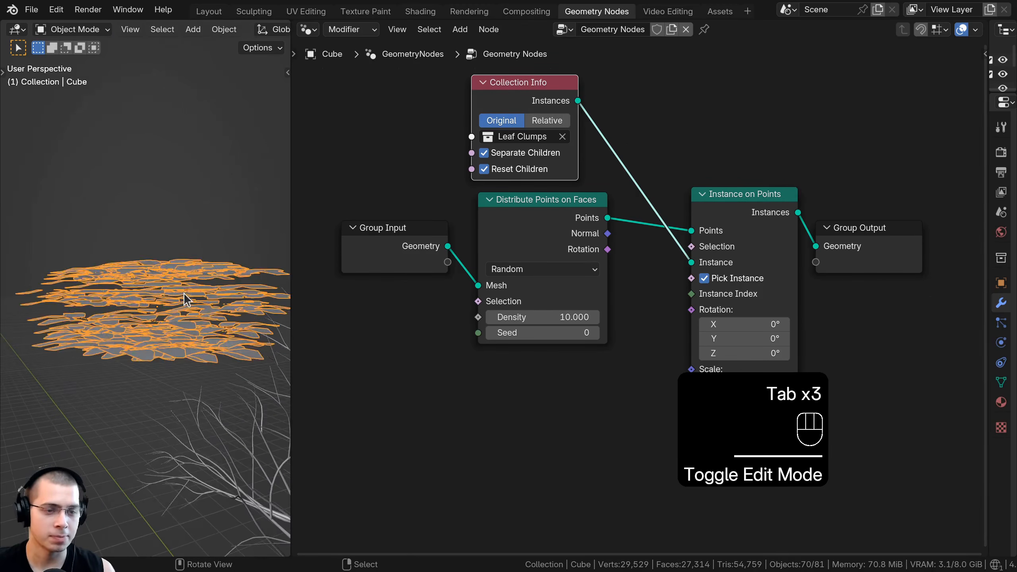
key(Tab)
key(s)
click(214, 305)
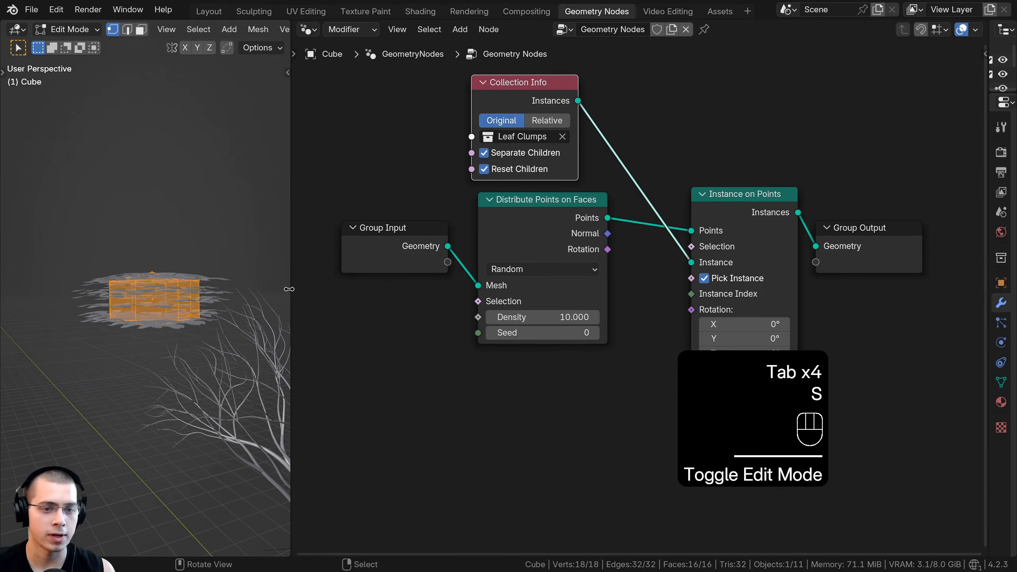
Widen the 3D viewport next to the node editor and return the cube to Object Mode.
drag(289, 289, 321, 289)
key(Tab)
middle_drag(147, 314, 193, 277)
middle_drag(207, 334, 197, 348)
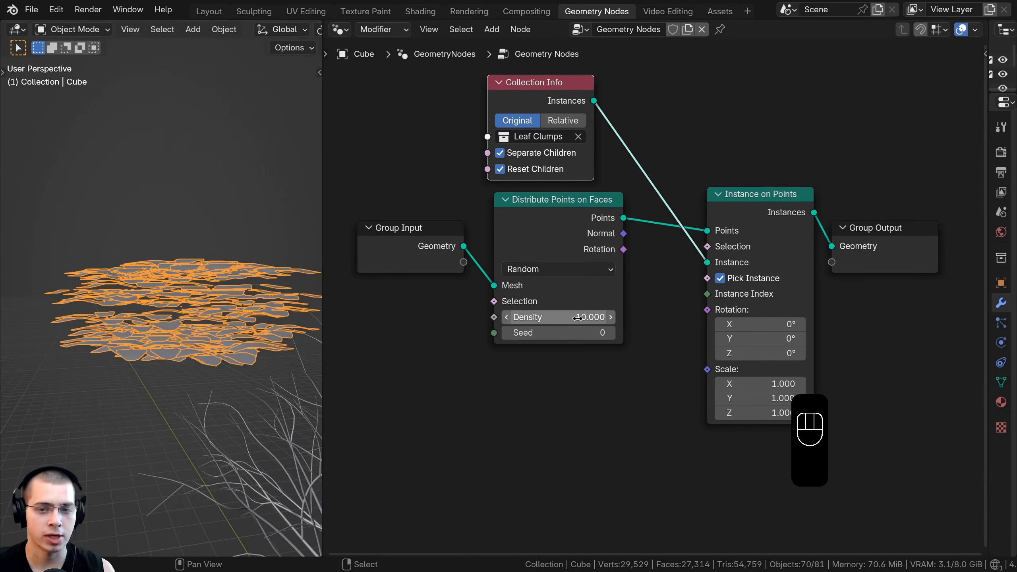
Connect the Rotation output of Distribute Points on Faces to the Rotation input of Instance on Points.
scroll(578, 318, down, 1)
middle_drag(607, 311, 617, 273)
scroll(625, 310, down, 1)
scroll(642, 289, up, 3)
drag(501, 183, 498, 188)
mouse_move(565, 220)
middle_down()
mouse_move(550, 213)
mouse_move(566, 203)
middle_up()
drag(568, 200, 561, 286)
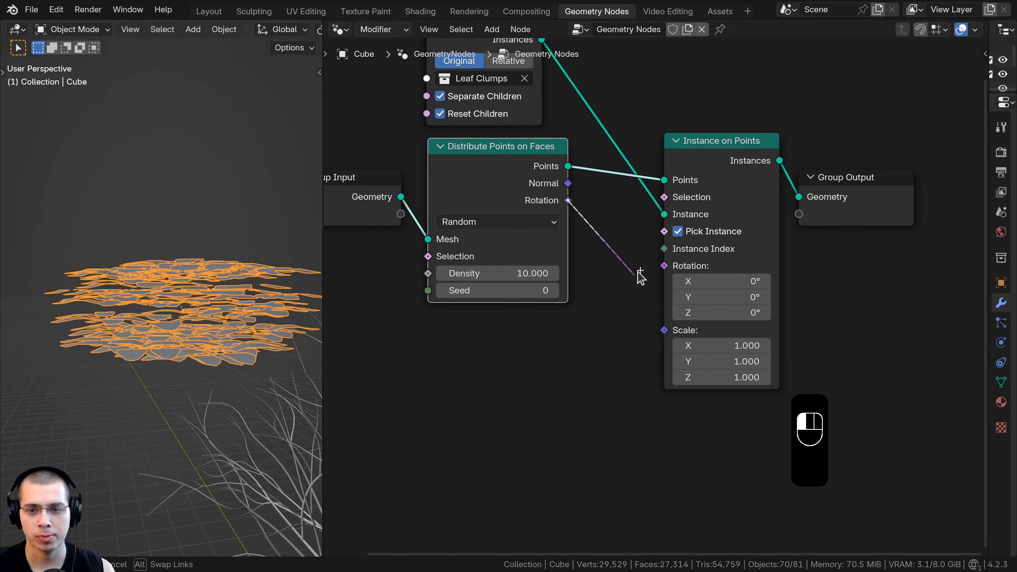
drag(665, 266, 665, 263)
Move the Instance on Points and Group Output nodes together farther away from Distribute Points on Faces to make room.
drag(637, 120, 816, 265)
key(g)
click(894, 267)
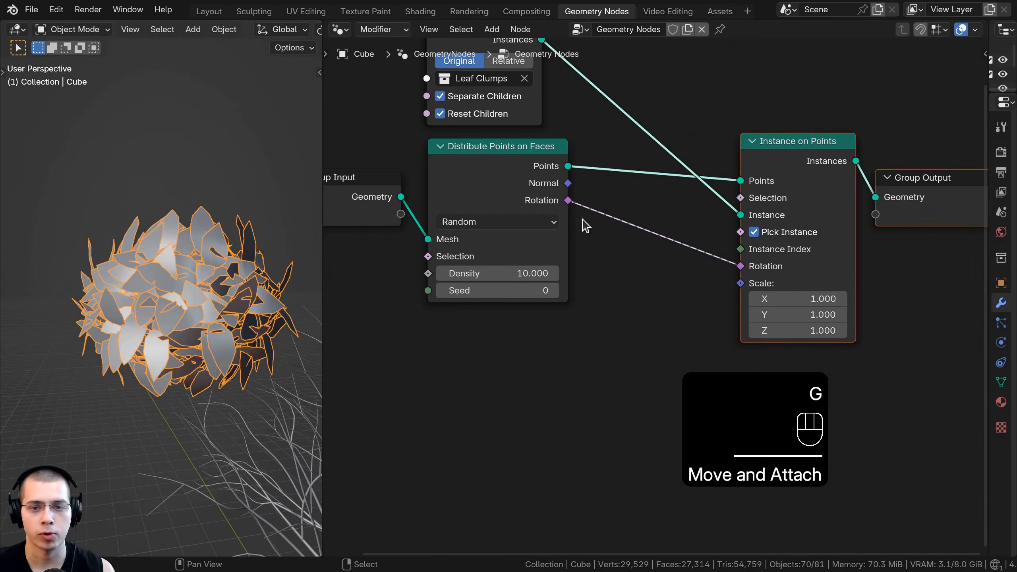
key(a)
click(534, 200)
Enlarge the entire cube mesh in Edit Mode to make a bigger foliage ball, and return to Object Mode.
key(Tab)
key(s)
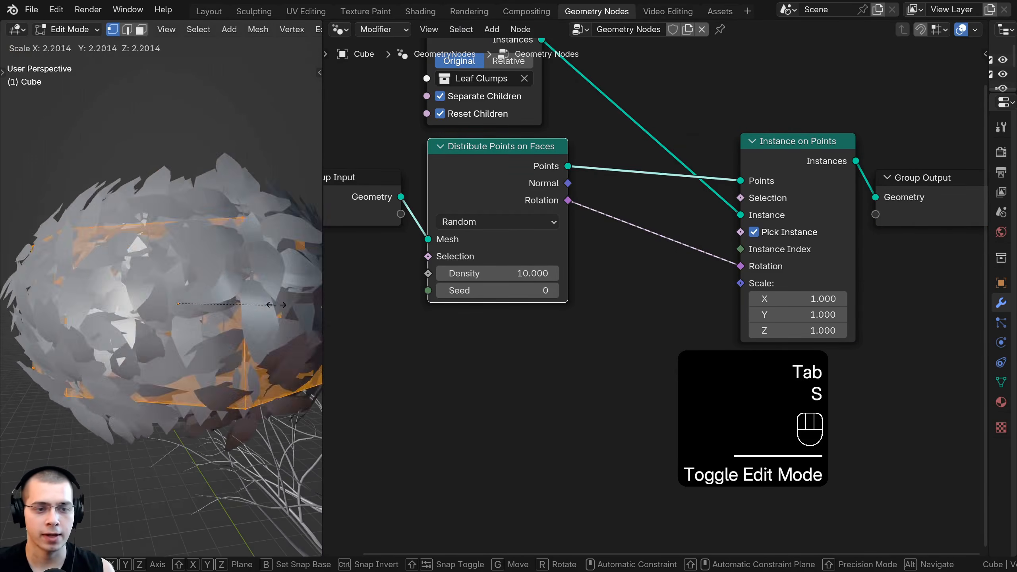
click(208, 335)
scroll(209, 333, down, 1)
key(Tab)
middle_drag(215, 321, 225, 351)
key(Tab)
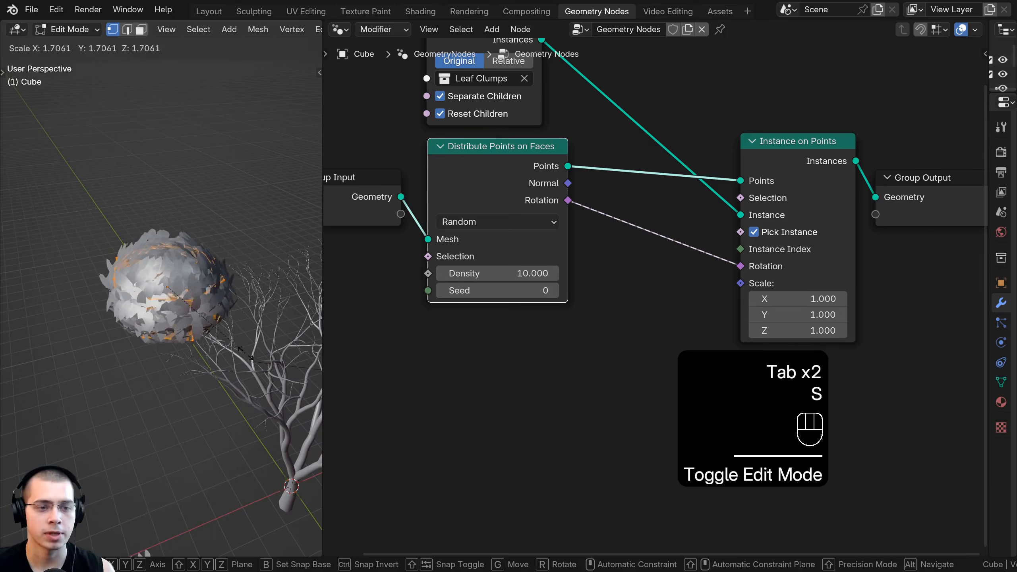
key(s)
click(246, 275)
key(Tab)
middle_drag(240, 281, 236, 299)
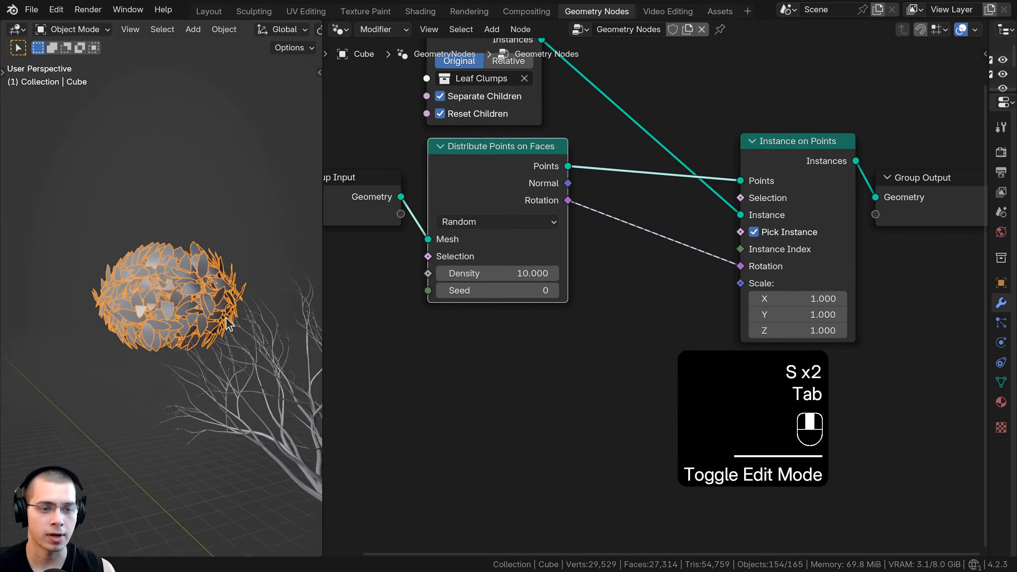
Insert a Rotate Rotation node on the Rotation link between Distribute Points on Faces and Instance on Points.
scroll(232, 301, up, 3)
scroll(625, 213, down, 2)
scroll(645, 260, up, 1)
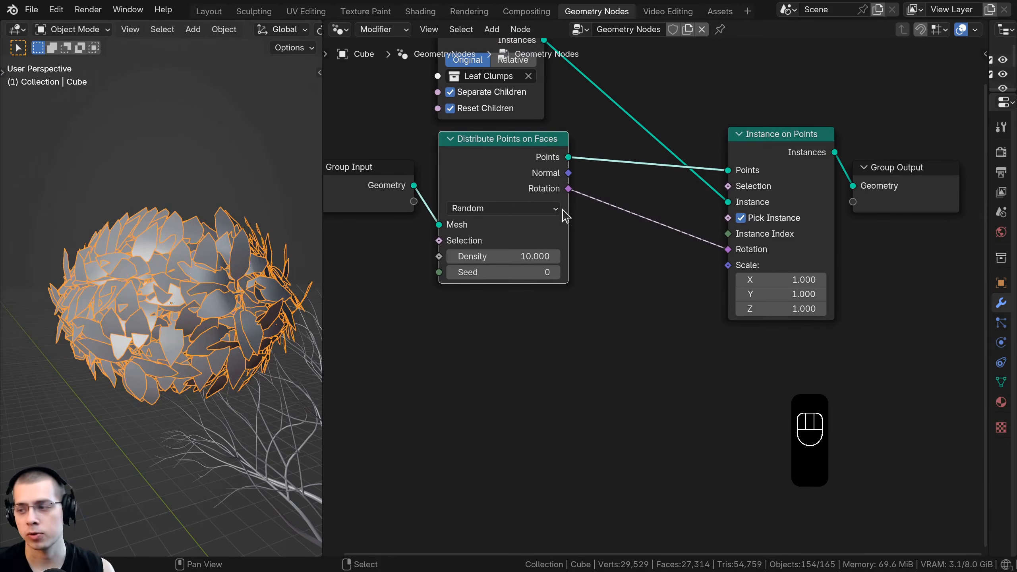
key(shift+a)
mouse_move(565, 214)
text(rota)
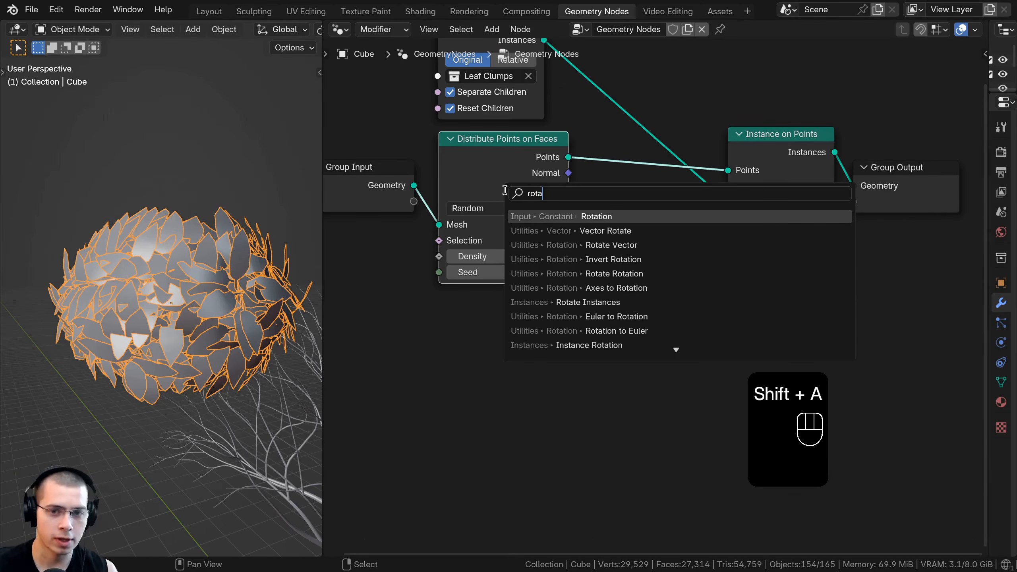
click(572, 274)
click(598, 196)
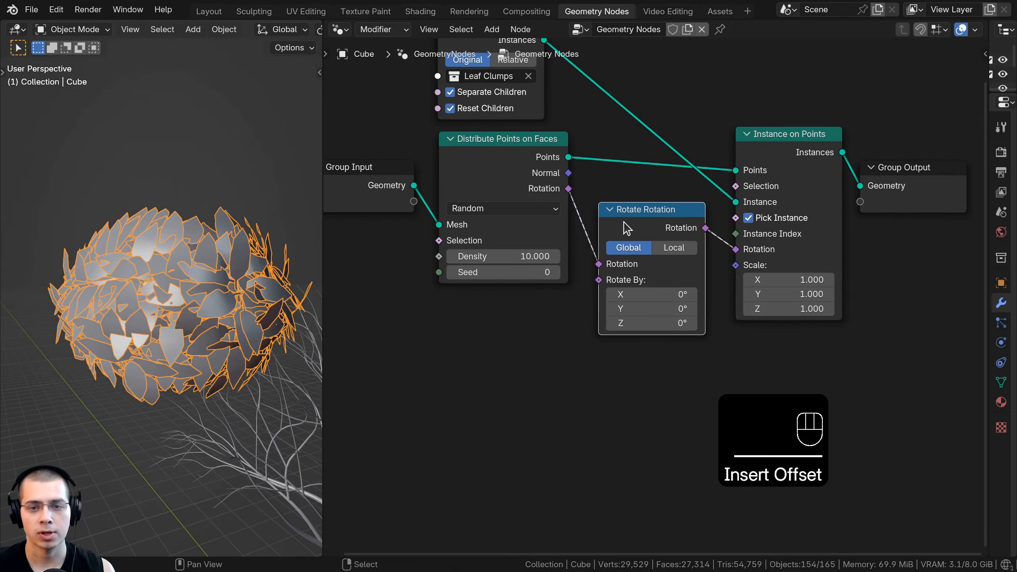
Space out the nodes around Rotate Rotation by shifting Distribute Points on Faces, Instance on Points and Group Output apart.
drag(506, 166, 500, 166)
drag(729, 68, 882, 256)
key(g)
click(915, 250)
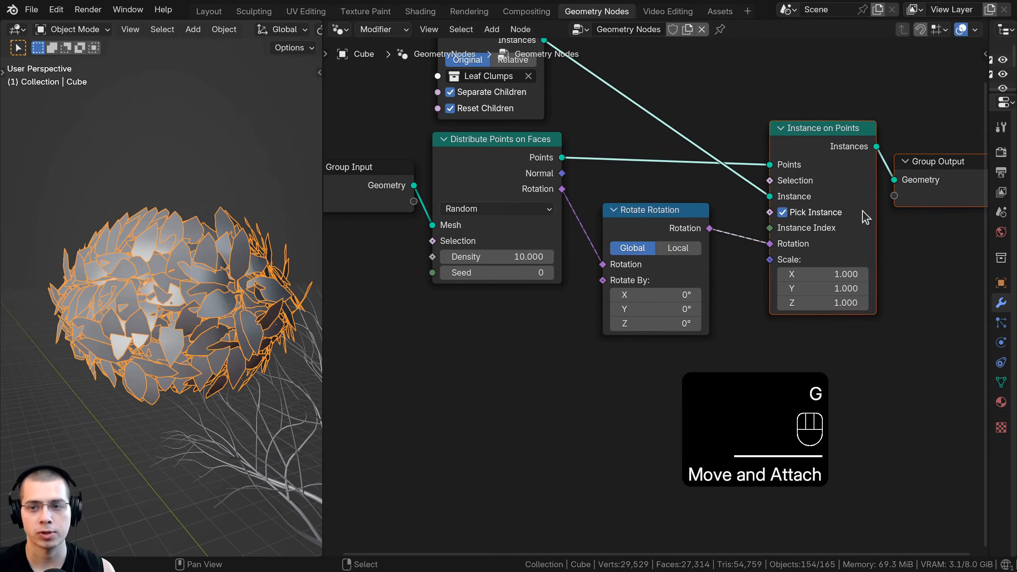
key(a)
click(839, 126)
key(a)
drag(664, 227, 666, 227)
middle_drag(642, 290, 686, 238)
scroll(685, 239, up, 1)
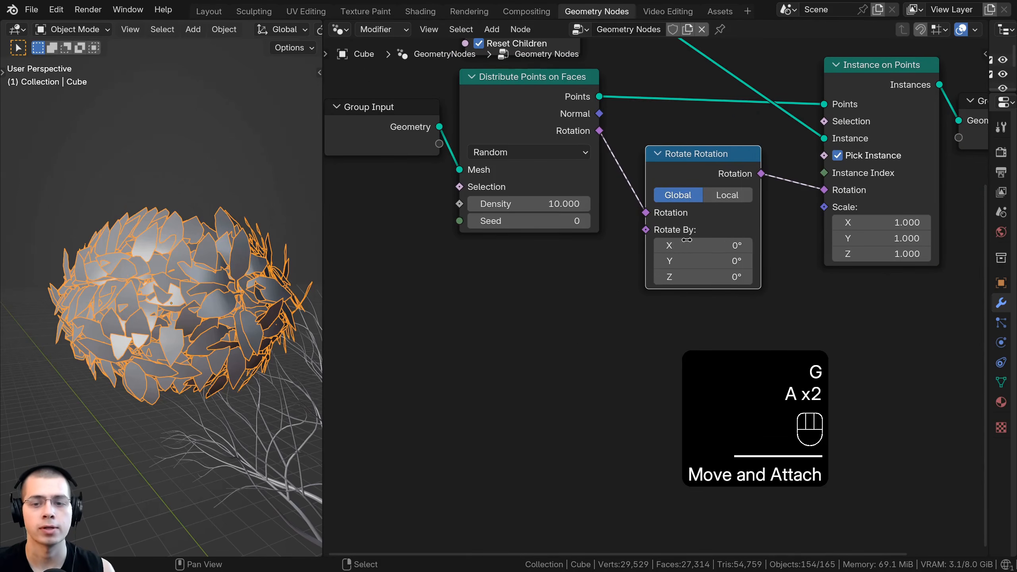
drag(689, 248, 679, 276)
right_click(689, 249)
right_click(690, 260)
right_click(690, 277)
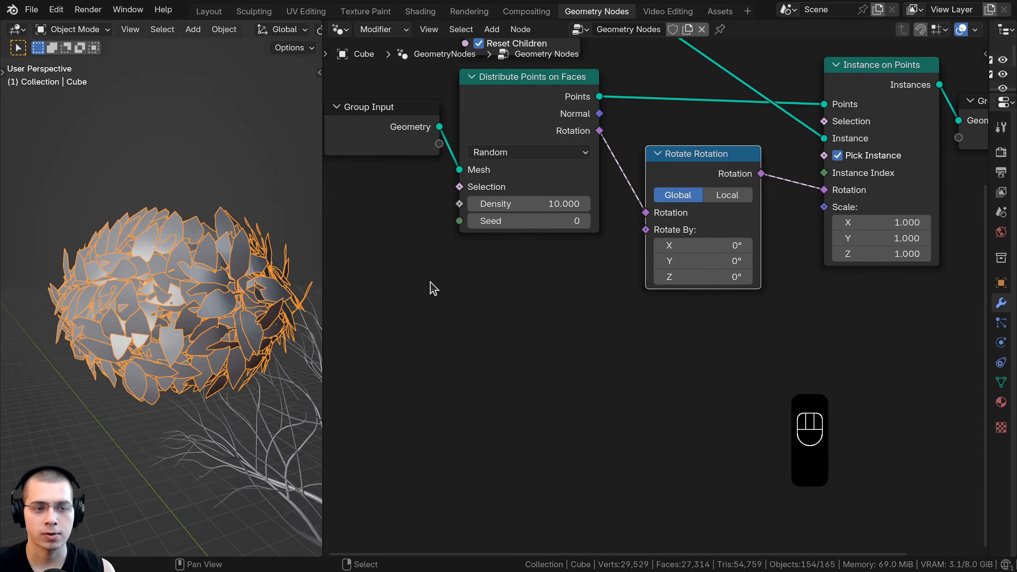
Add a Random Value node below the Distribute Points on Faces node.
middle_drag(536, 235, 553, 226)
scroll(553, 226, down, 1)
key(shift+a)
mouse_move(547, 227)
text(ran)
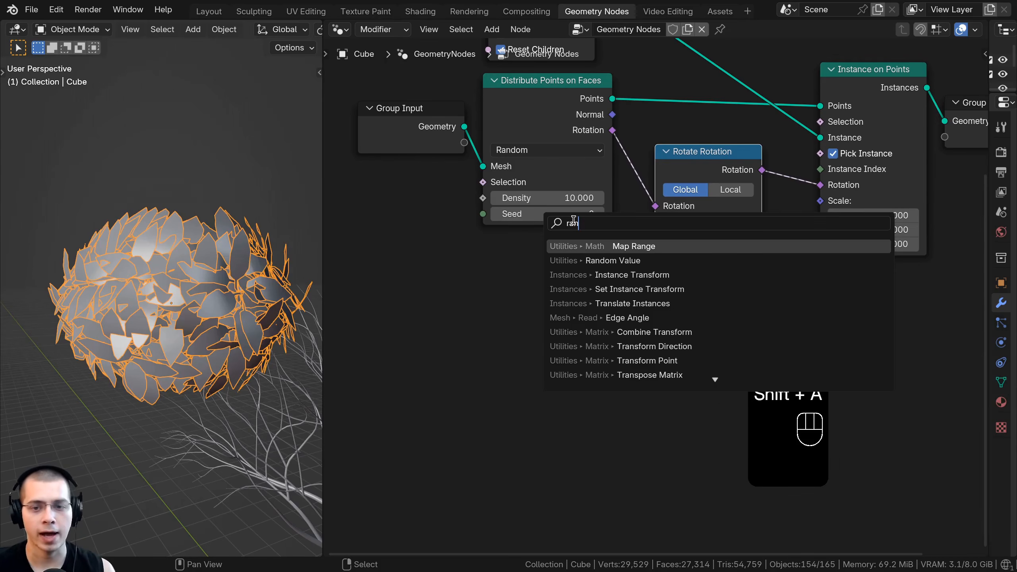
click(589, 259)
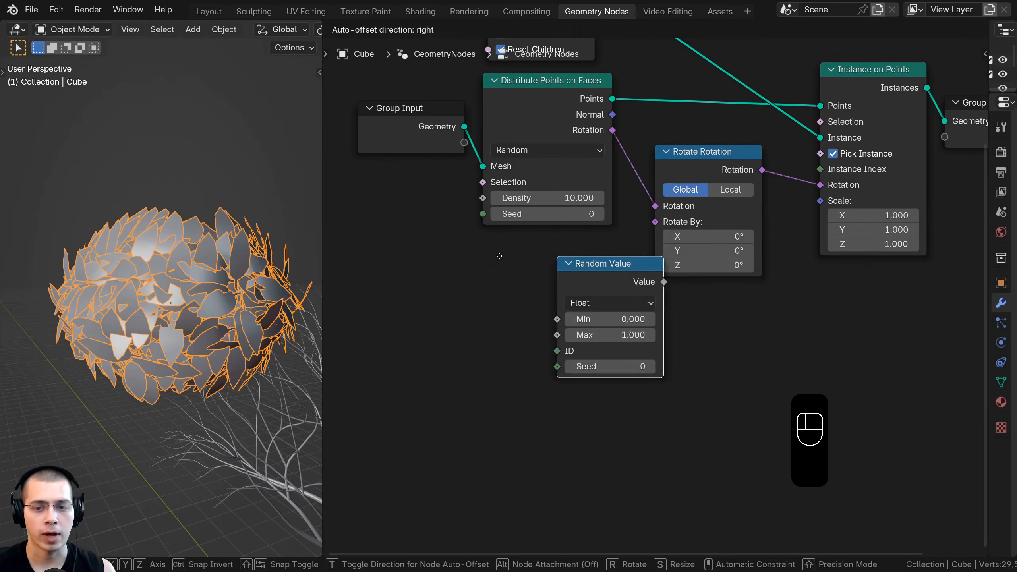
Connect the Random Value node's output to Rotate By on Rotate Rotation and reposition the Random Value node.
middle_drag(96, 283, 196, 343)
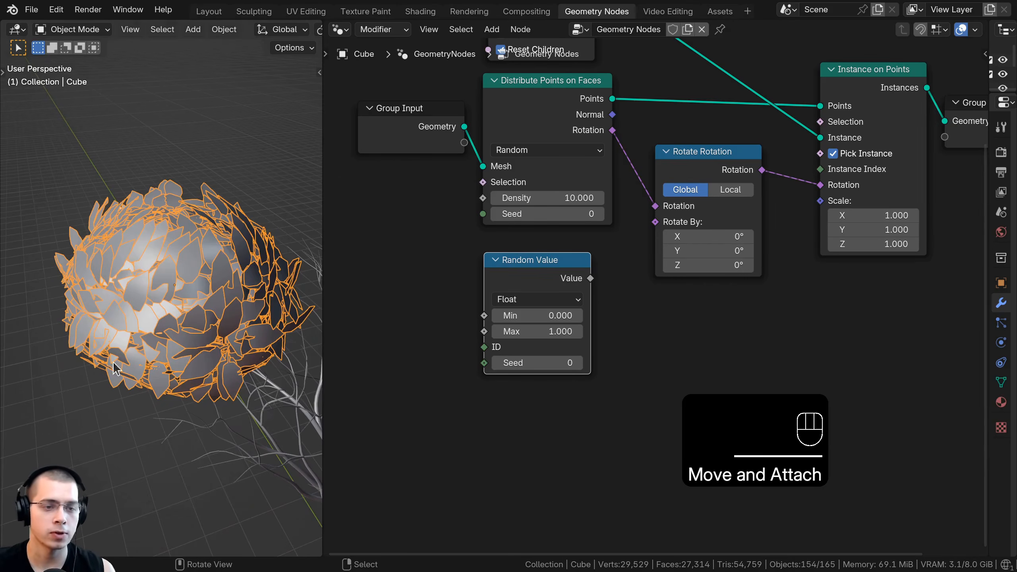
middle_drag(113, 365, 406, 340)
click(561, 264)
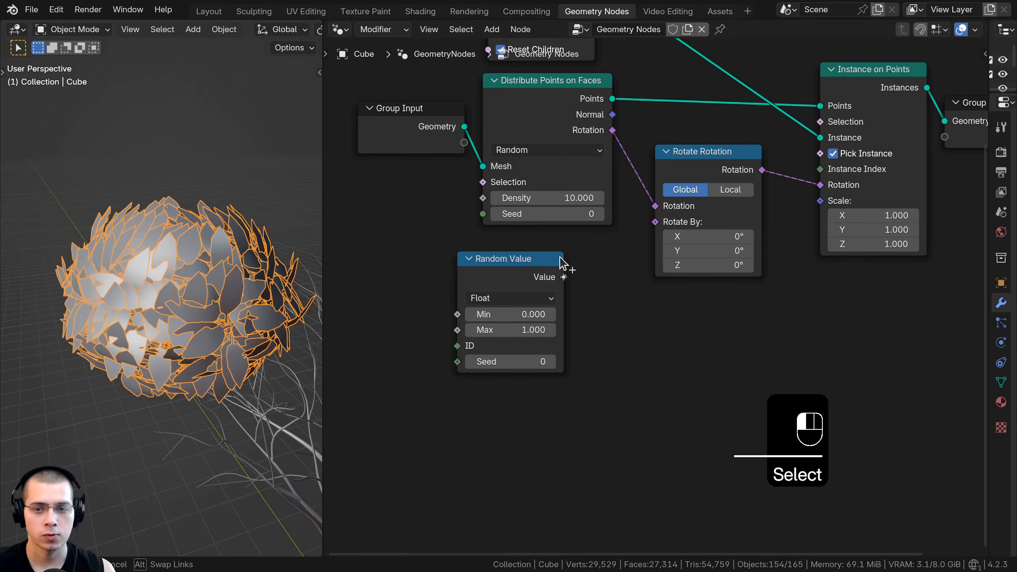
drag(654, 234, 655, 222)
drag(542, 276, 568, 268)
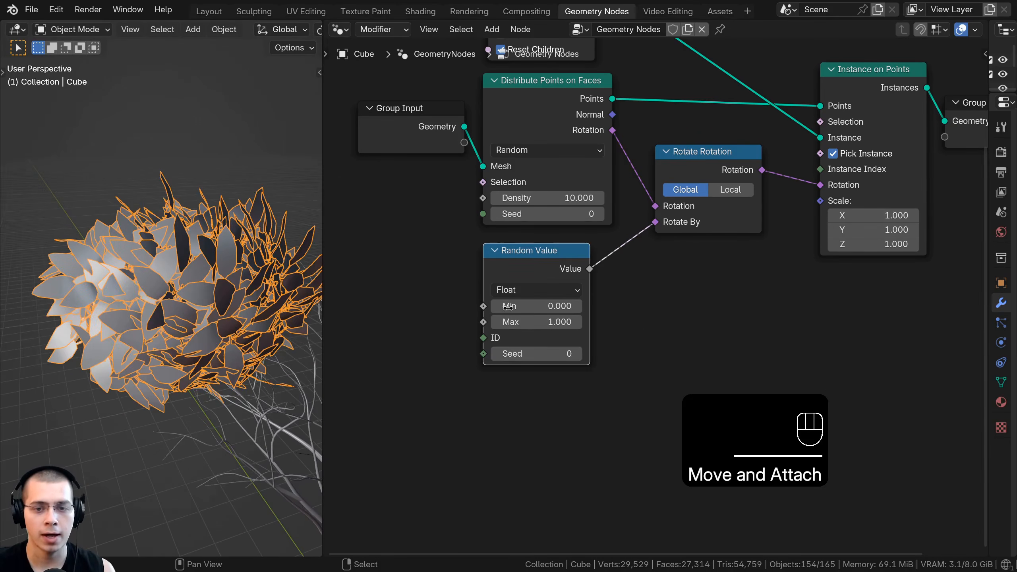
Change the Random Value data type to Vector and reconnect its Value output to the Rotate By input.
middle_drag(519, 295, 533, 283)
click(533, 285)
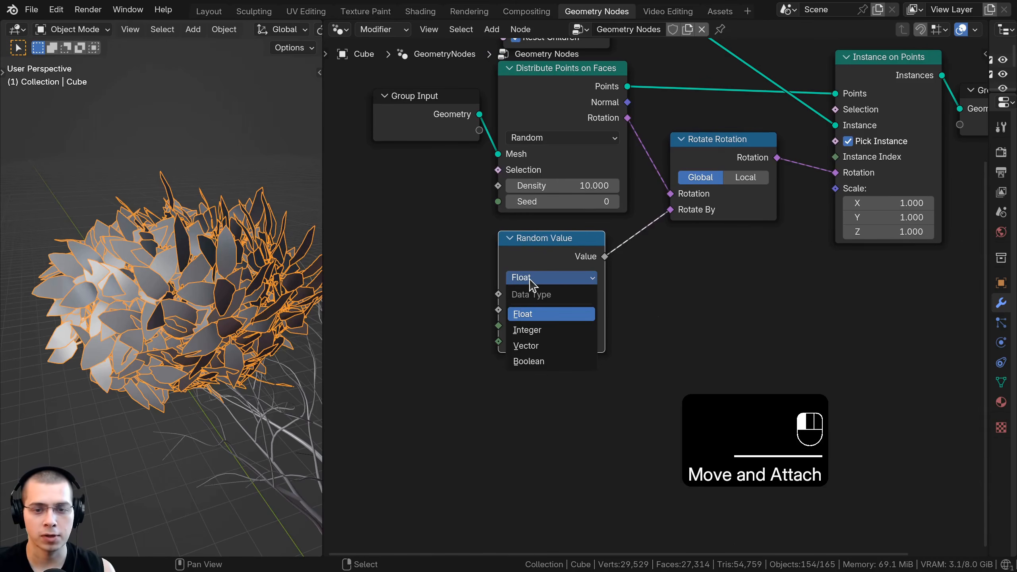
click(534, 347)
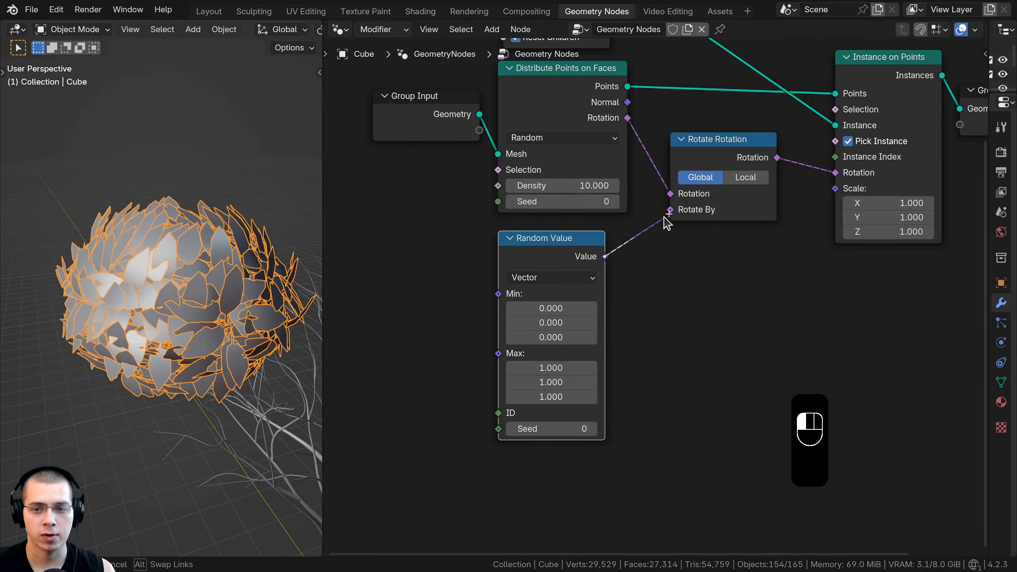
drag(666, 222, 670, 209)
Set all three Max components of the Random Value node to 0.
drag(518, 257, 601, 243)
scroll(524, 259, up, 3)
right_click(601, 243)
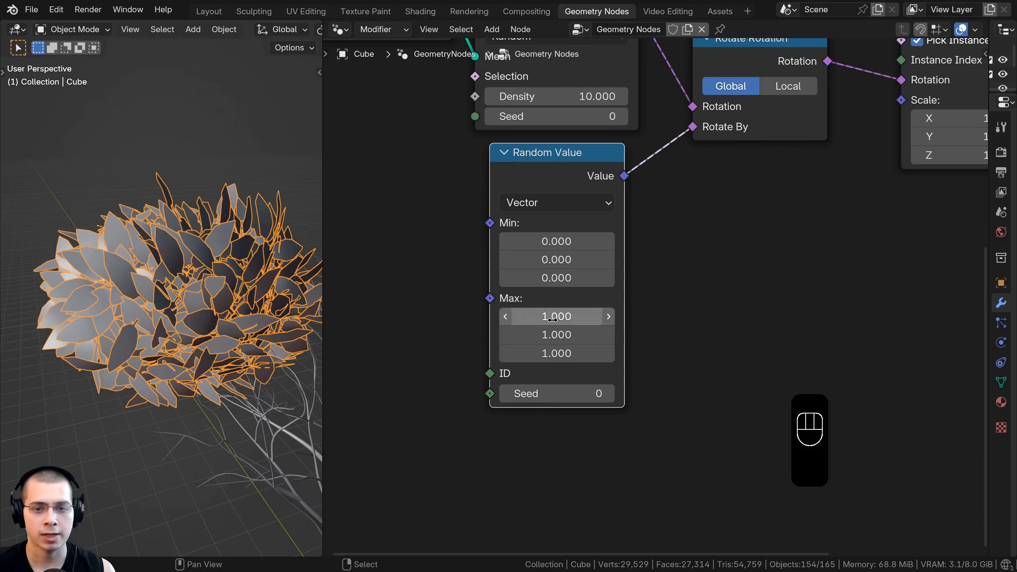
scroll(526, 280, up, 1)
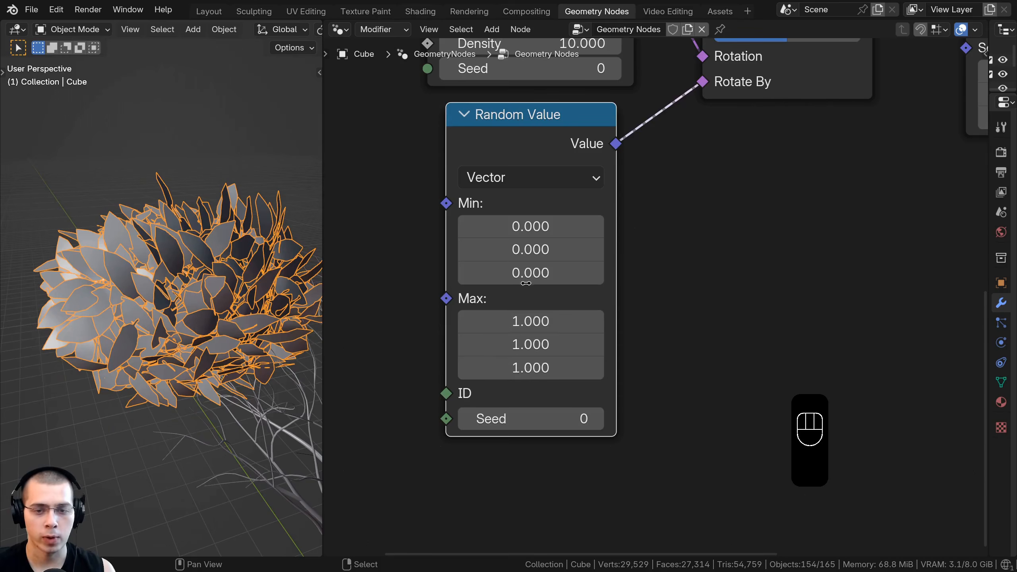
scroll(520, 315, down, 1)
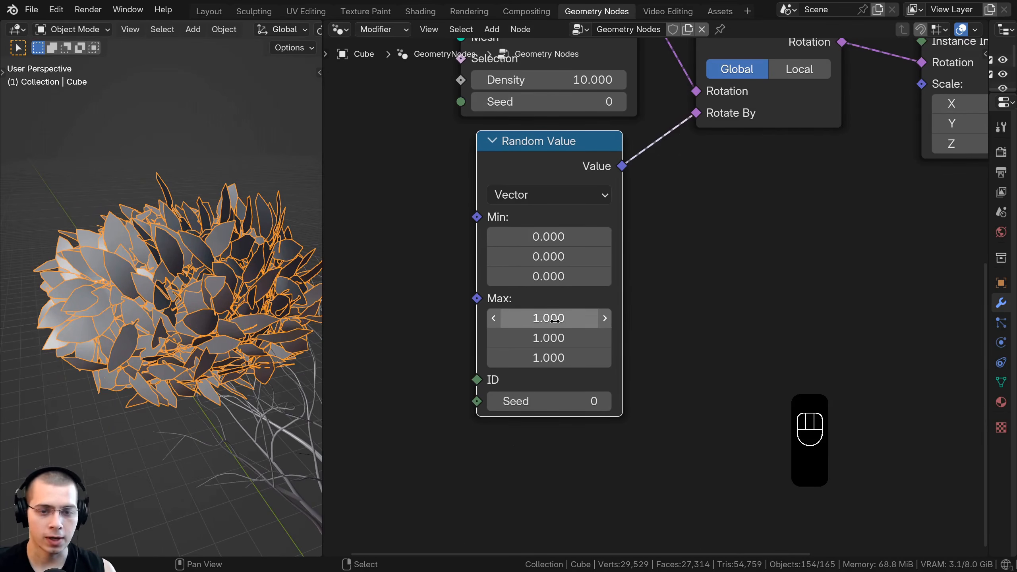
click(545, 341)
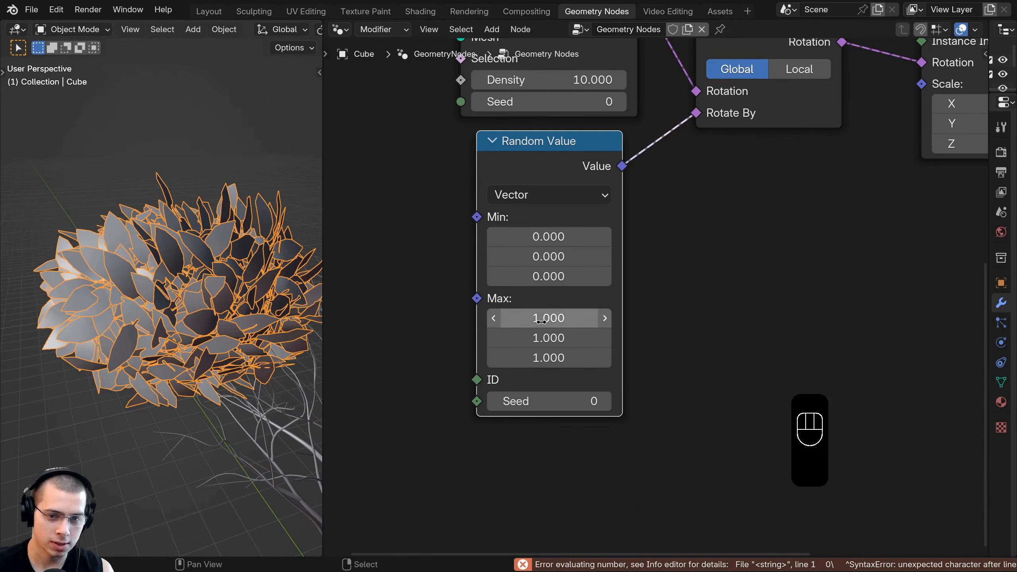
key(Return)
key(BackSpace)
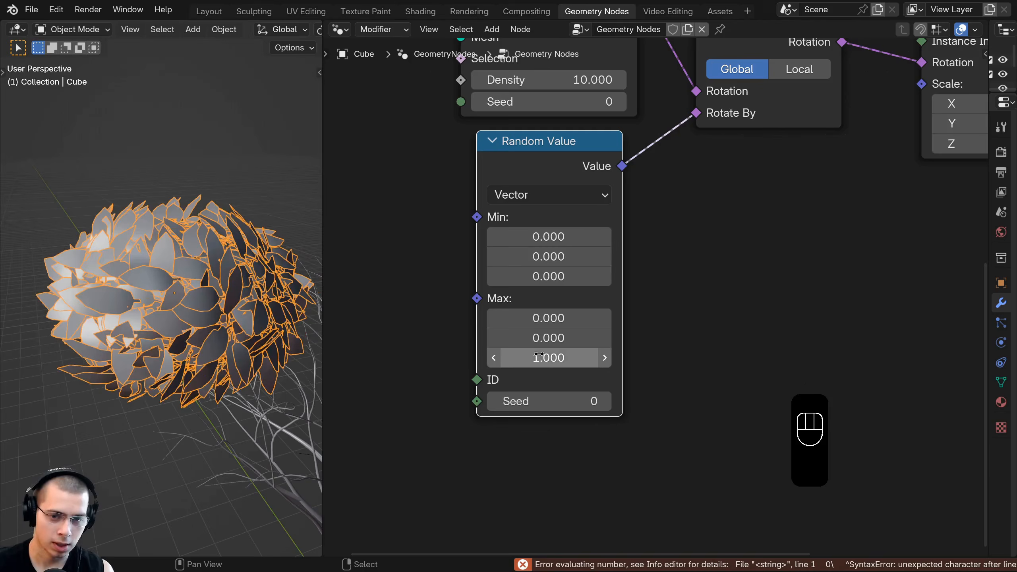
key(BackSpace)
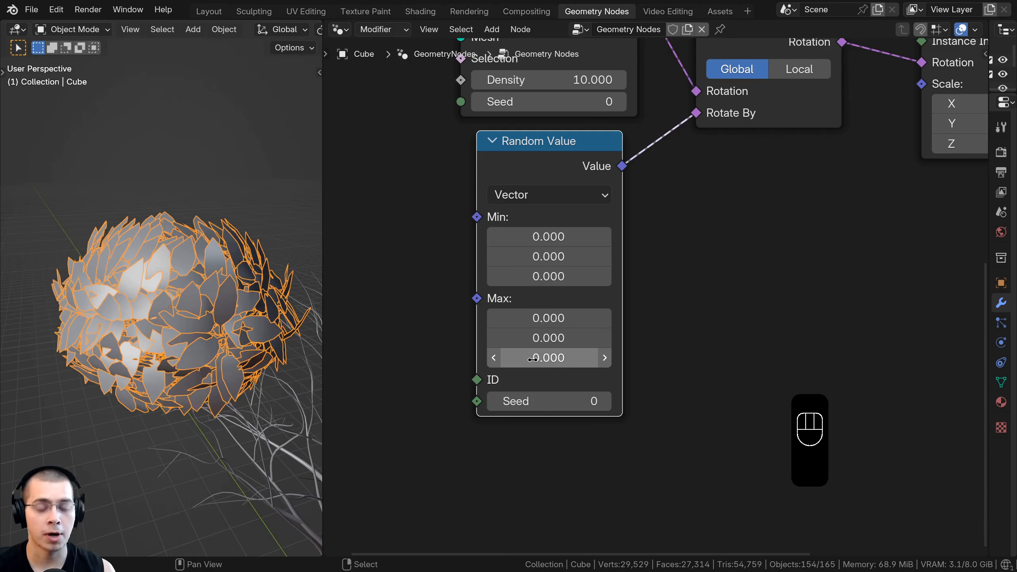
Raise the Z component of the Random Value node's Max to 14.9 to randomize the leaf clump rotation.
shift+drag(532, 358, 495, 358)
shift+right_click(496, 359)
middle_drag(230, 298, 242, 321)
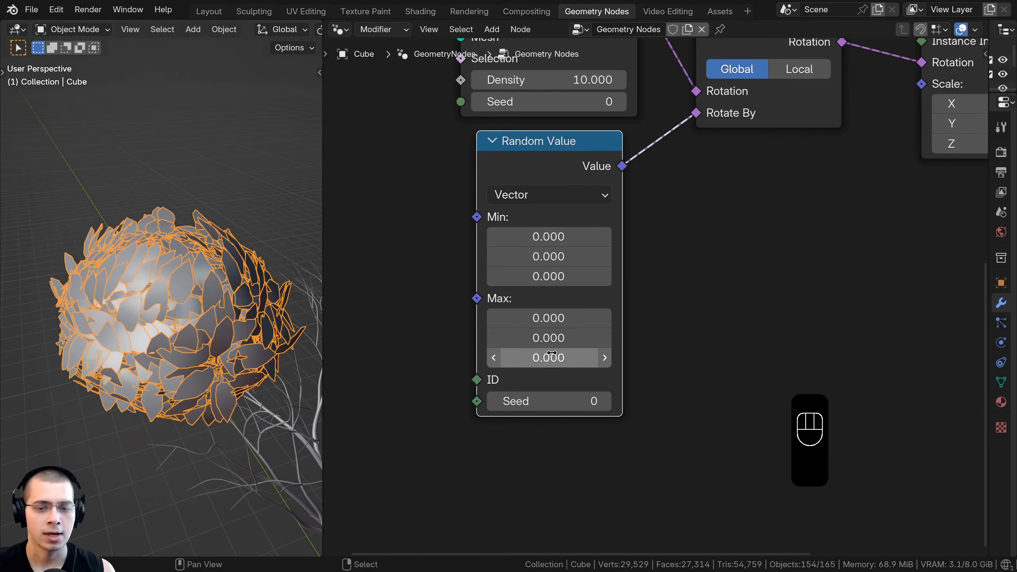
drag(552, 353, 593, 353)
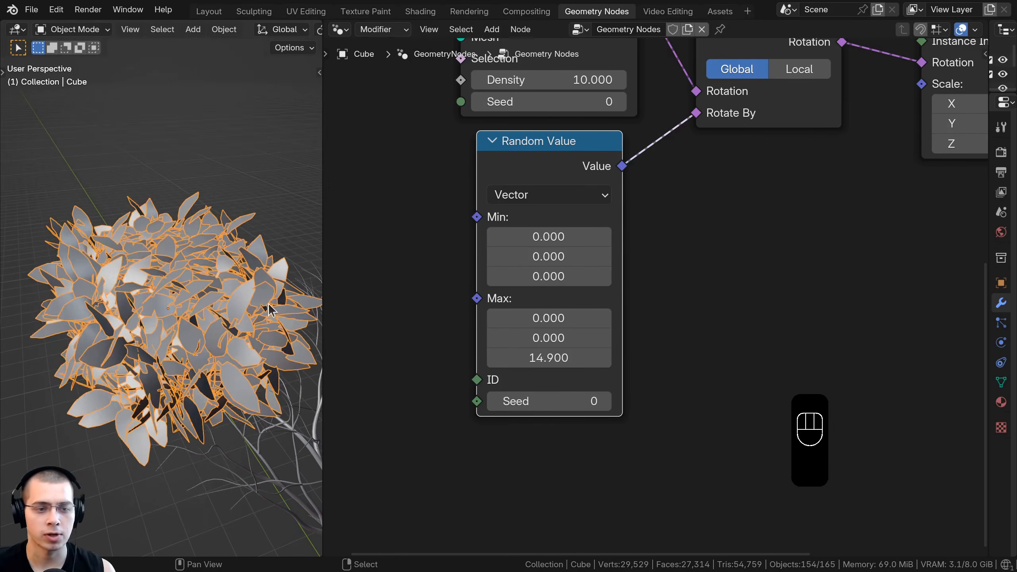
Switch the Rotate Rotation node to Local space and set the Z component of Random Value's Max to 14.11.
scroll(271, 307, down, 1)
middle_drag(698, 102, 619, 223)
drag(688, 136, 677, 136)
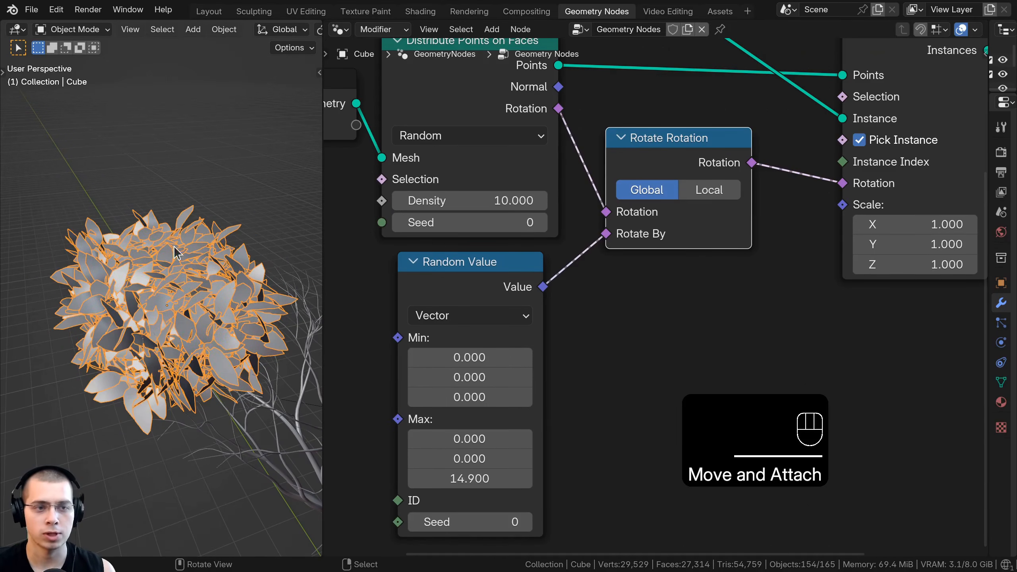
middle_drag(176, 253, 560, 268)
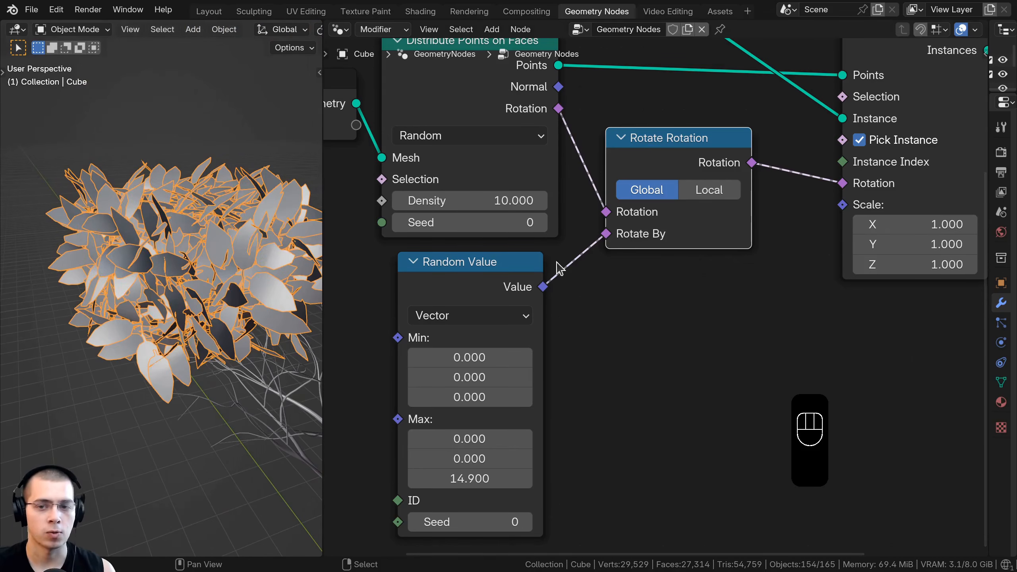
click(705, 188)
shift+scroll(481, 457, down, 3)
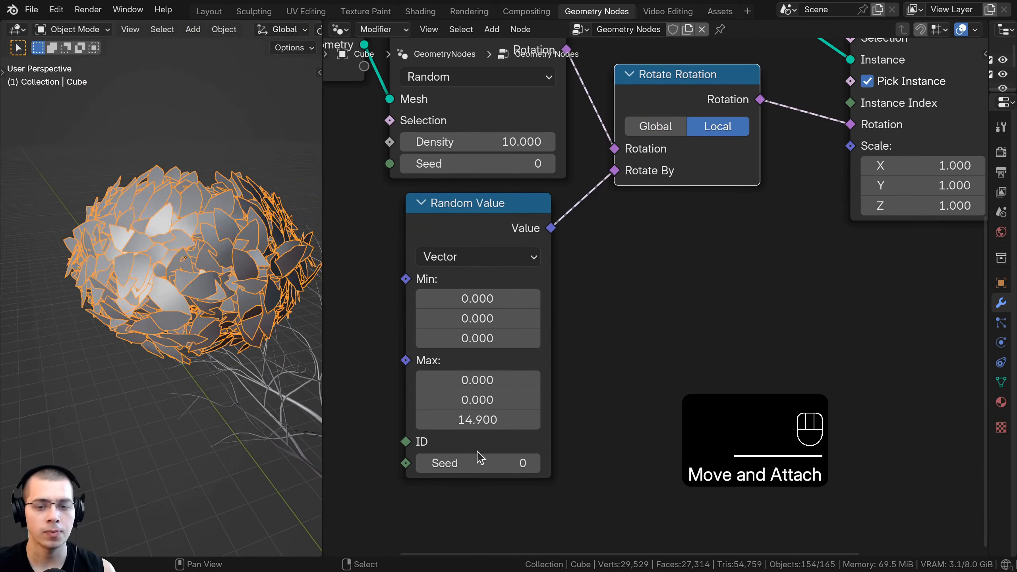
drag(477, 419, 427, 404)
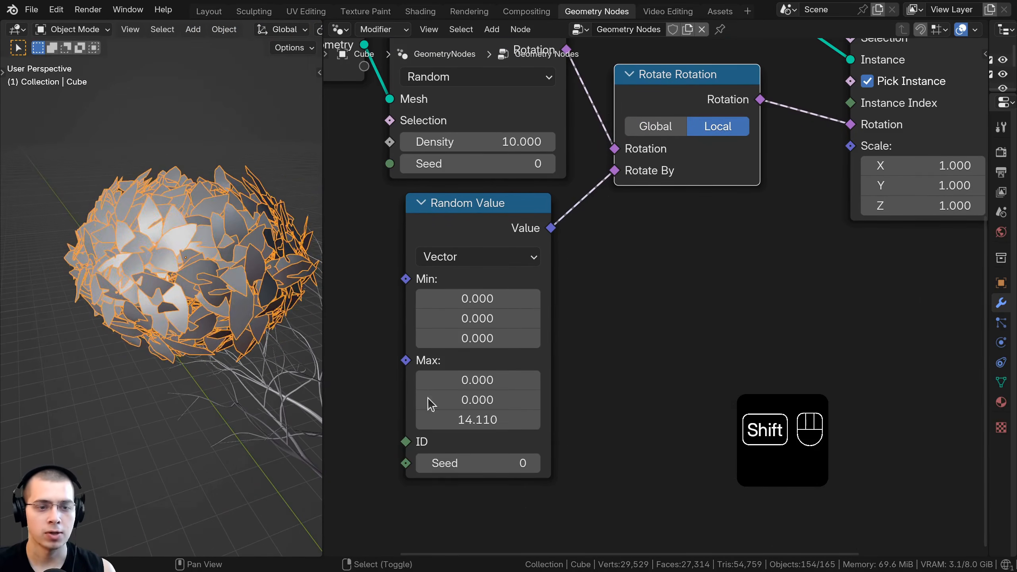
Raise the Z component of the Random Value node's Max to 21.41.
middle_drag(208, 304, 236, 287)
drag(440, 423, 470, 423)
Select the middle leaf clump lying on the ground and rotate it twice about the global Z axis.
scroll(195, 380, down, 4)
shift+middle_drag(195, 379, 316, 209)
shift+middle_drag(154, 461, 180, 357)
scroll(192, 361, up, 3)
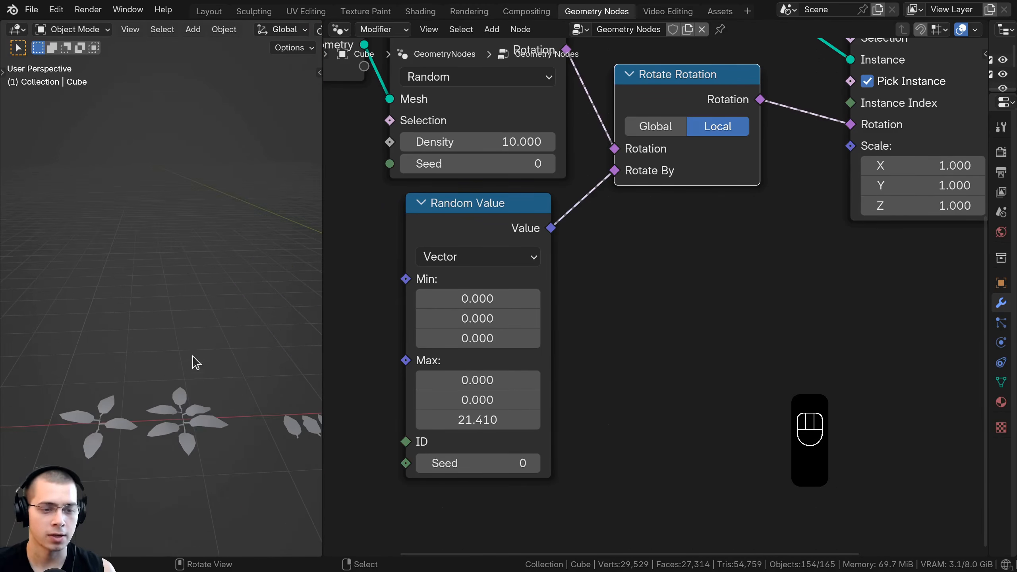
click(193, 427)
shift+middle_drag(193, 430, 198, 381)
middle_drag(198, 381, 220, 360)
key(r)
key(z)
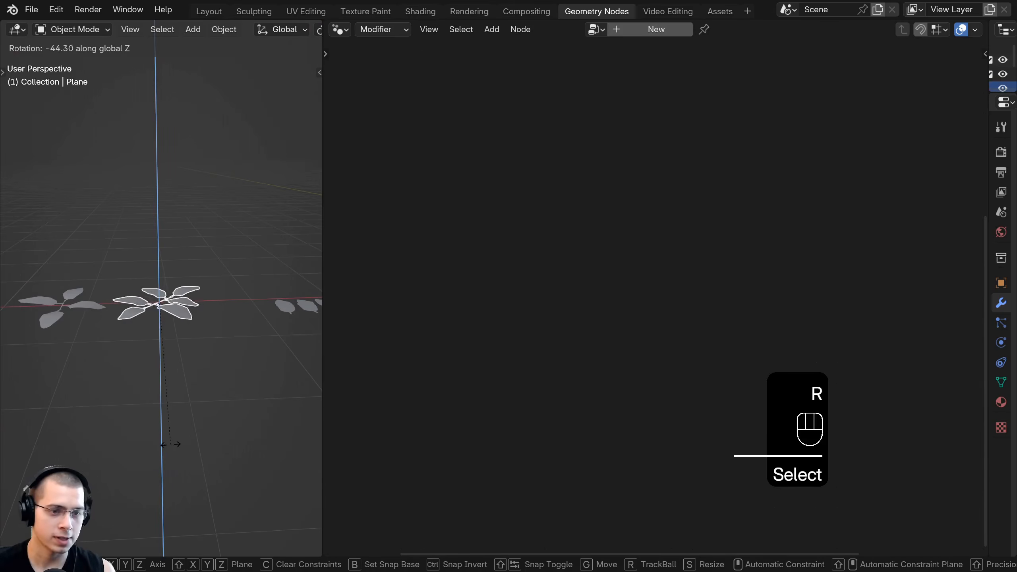
click(149, 353)
shift+middle_drag(149, 344, 166, 372)
key(r)
key(z)
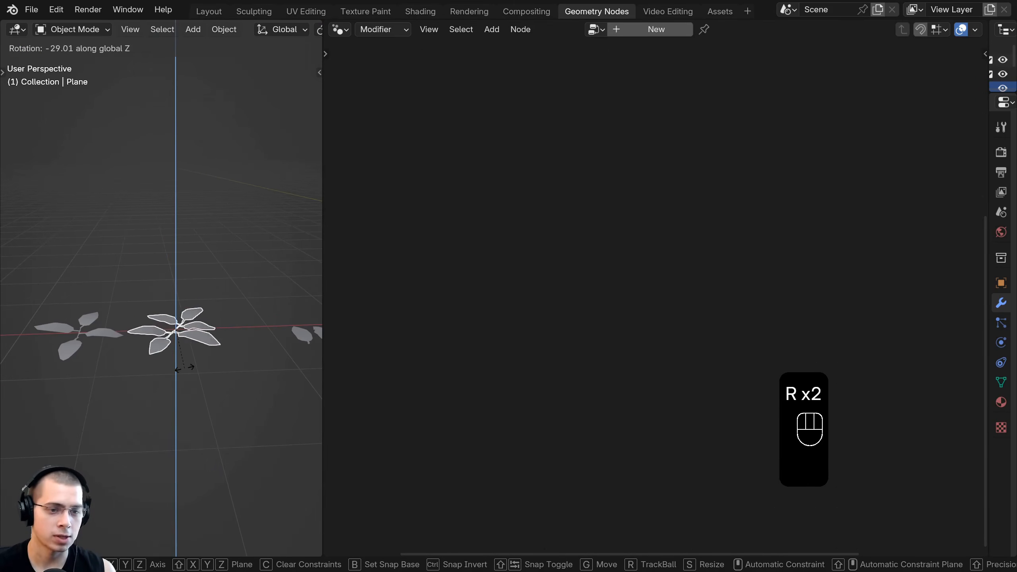
click(190, 347)
Select the foliage cube again and set the Z component of Random Value's Max to tau (6.283).
scroll(176, 340, down, 6)
shift+middle_drag(241, 230, 182, 393)
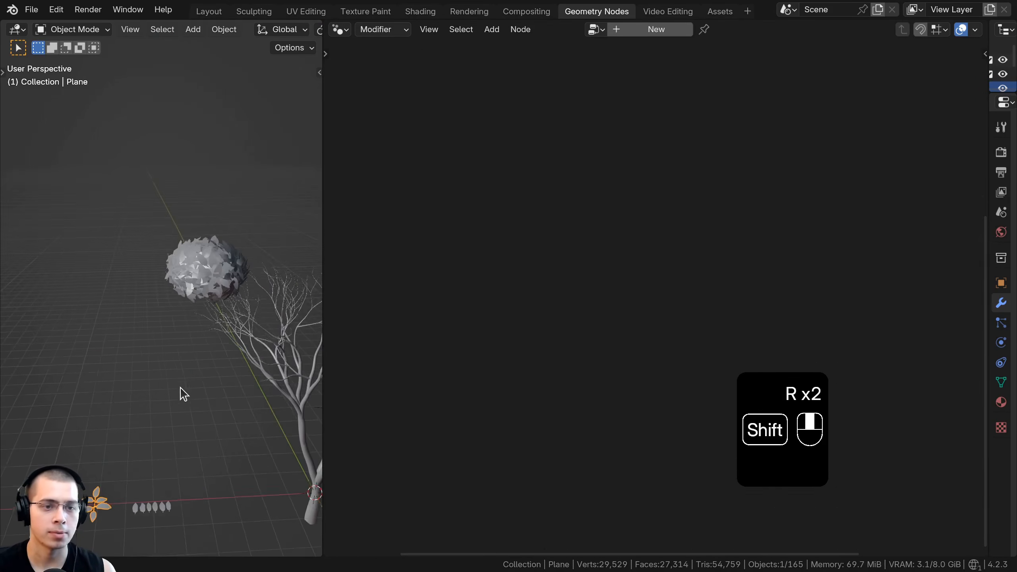
scroll(205, 249, up, 3)
shift+middle_drag(205, 249, 150, 288)
scroll(149, 289, up, 3)
click(153, 296)
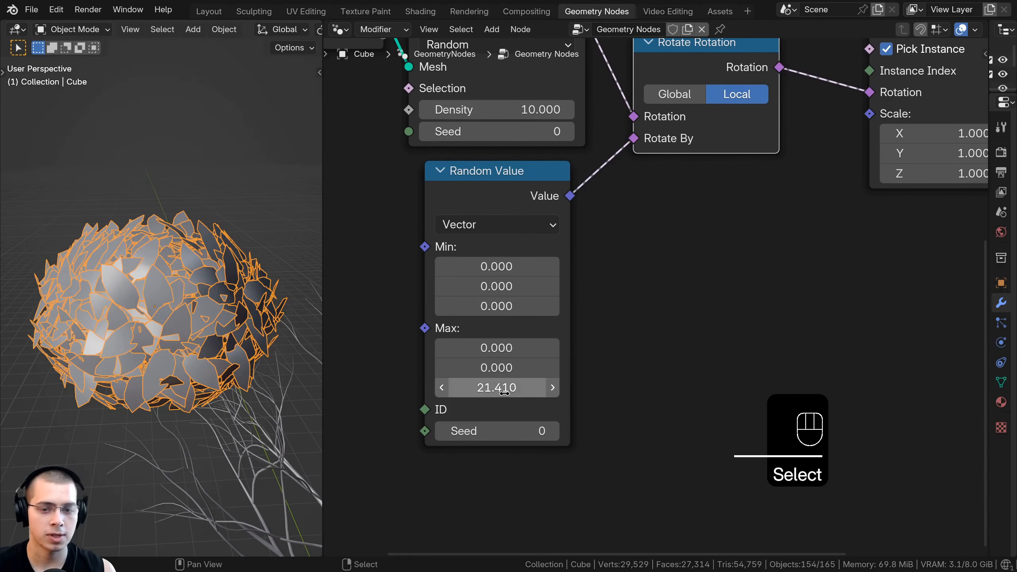
mouse_move(497, 387)
mouse_down()
mouse_move(516, 388)
mouse_move(504, 388)
mouse_up()
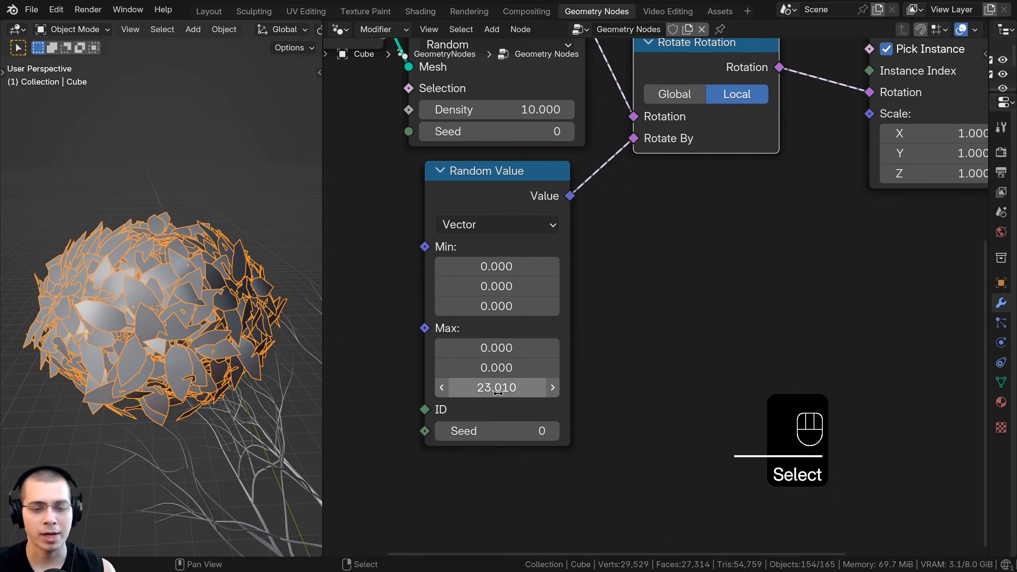
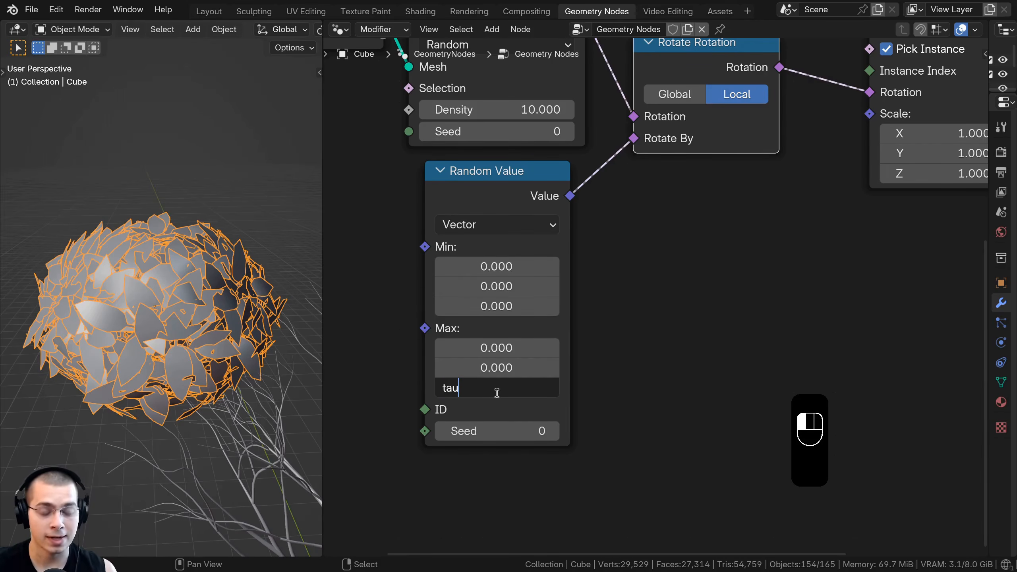
key(Return)
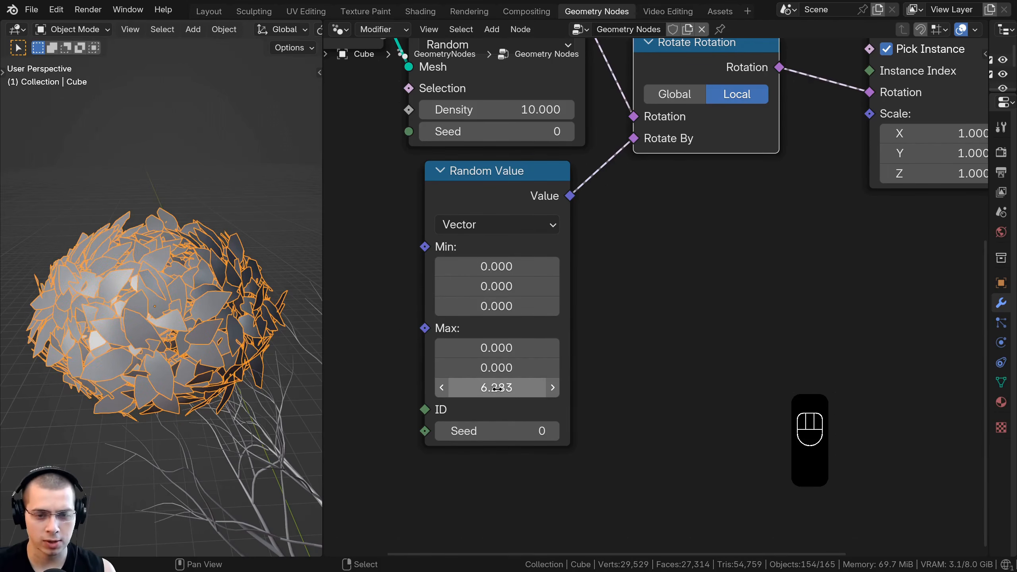
Try a Z Max of 344.283 in the Random Value node and restore it to 6.283.
drag(431, 228, 427, 226)
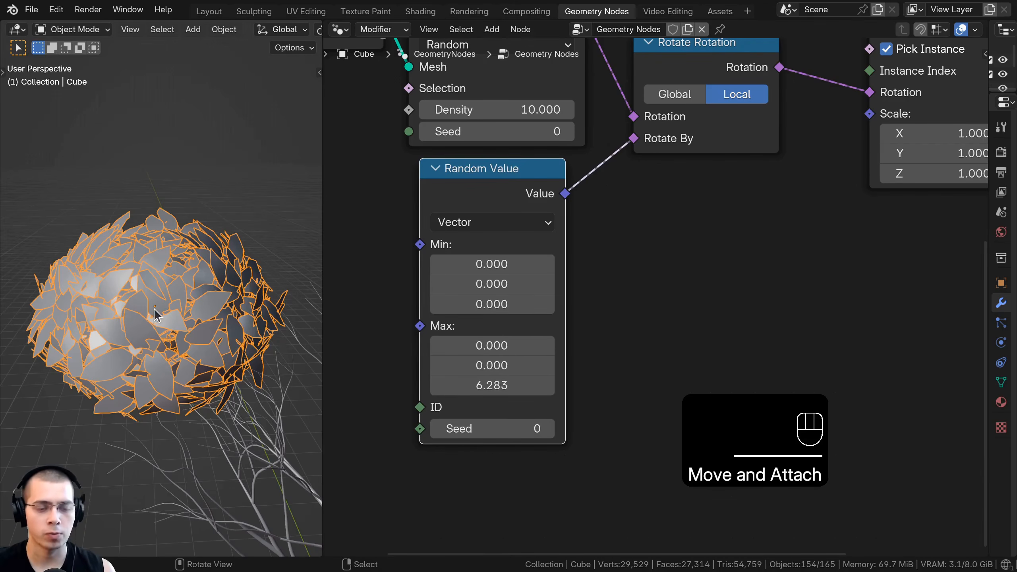
drag(462, 384, 553, 385)
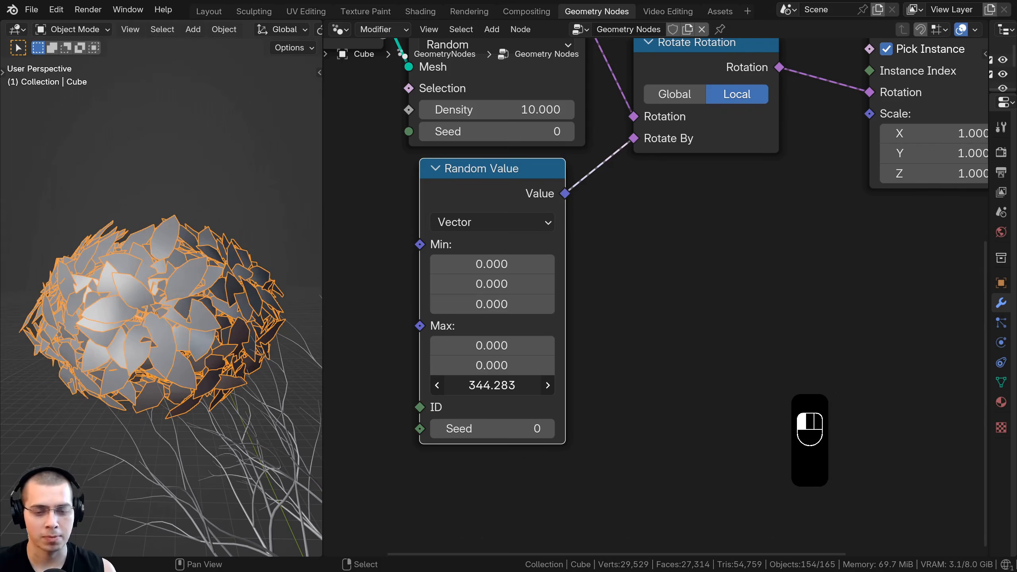
drag(465, 386, 463, 386)
middle_drag(93, 154, 208, 160)
scroll(501, 389, up, 1)
middle_drag(547, 384, 582, 392)
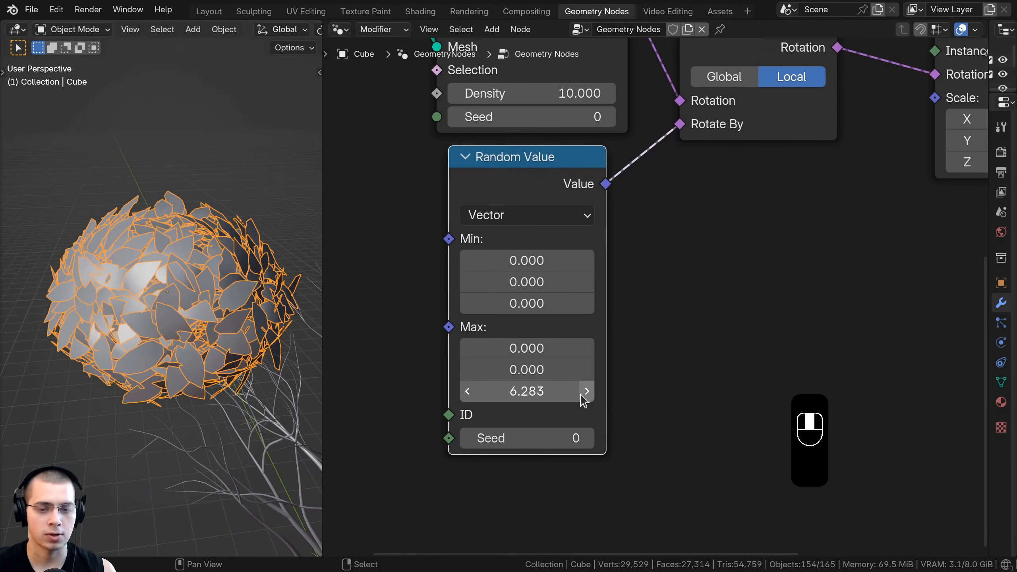
Try raising the X component of Random Value's Max to 4.8.
middle_drag(199, 327, 195, 355)
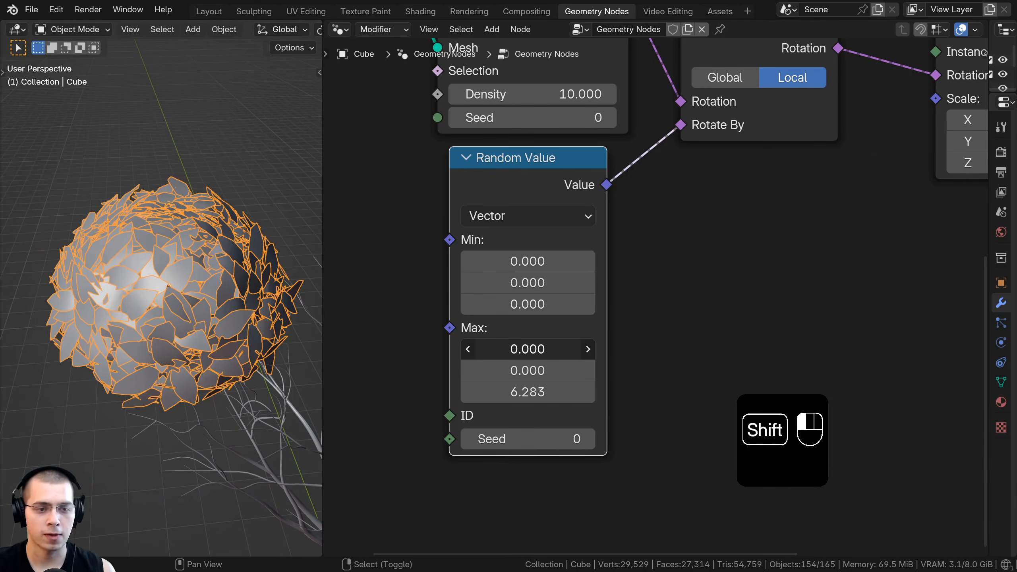
shift+drag(528, 349, 500, 347)
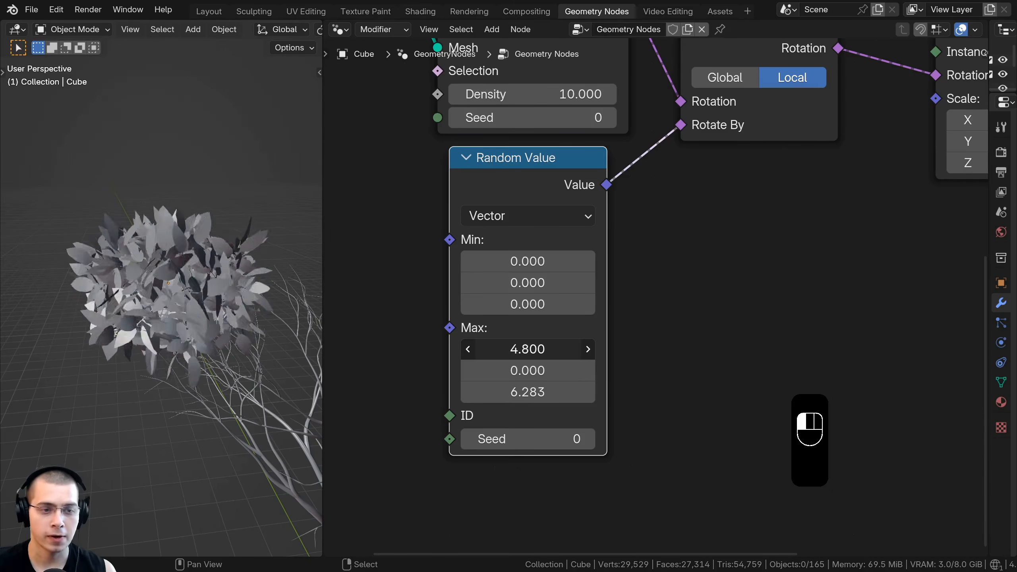
drag(560, 349, 528, 349)
Set the X and Y components of Random Value's Max to 0.2 for a slight random tilt.
drag(528, 371, 504, 355)
text(.)
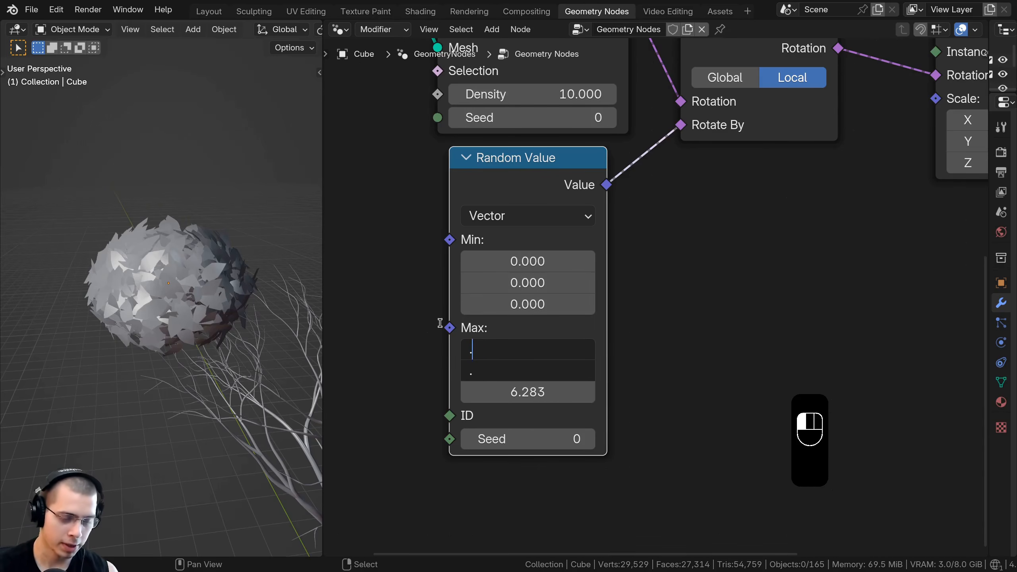
text(2)
key(Return)
shift+drag(488, 350, 532, 349)
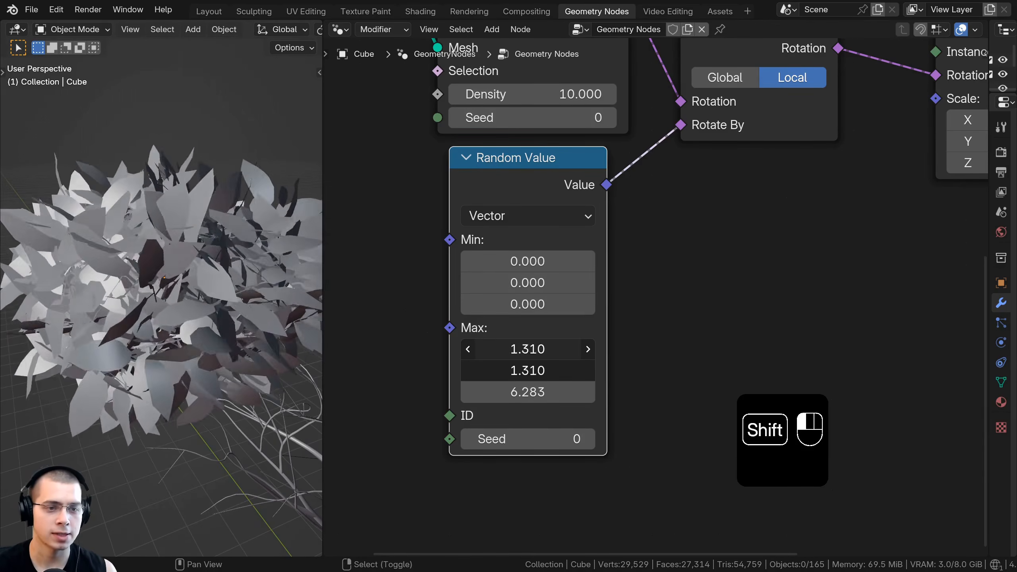
Move the Random Value node further down to leave free space below Distribute Points on Faces.
middle_drag(562, 144, 561, 151)
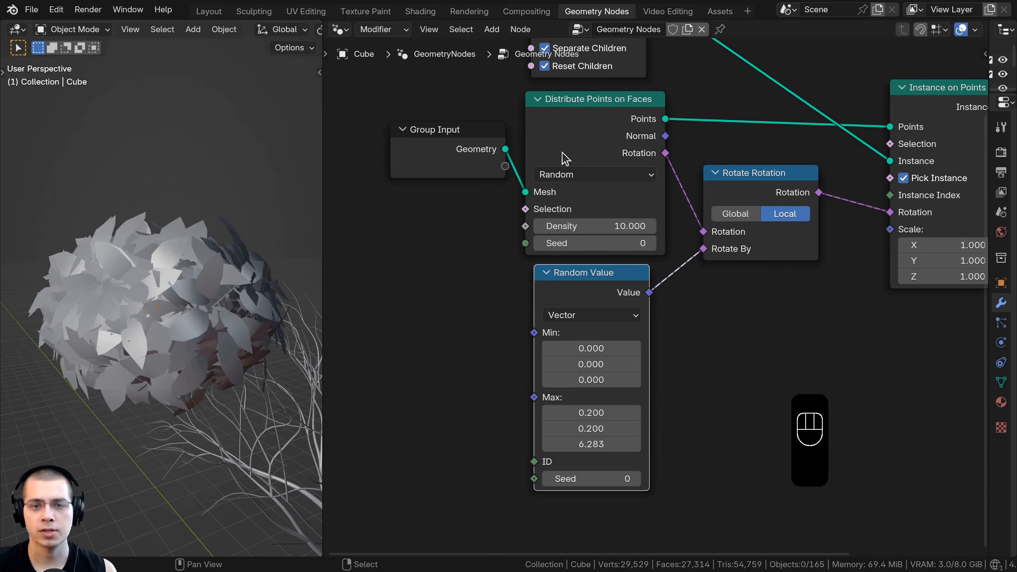
drag(555, 120, 544, 116)
drag(564, 269, 563, 353)
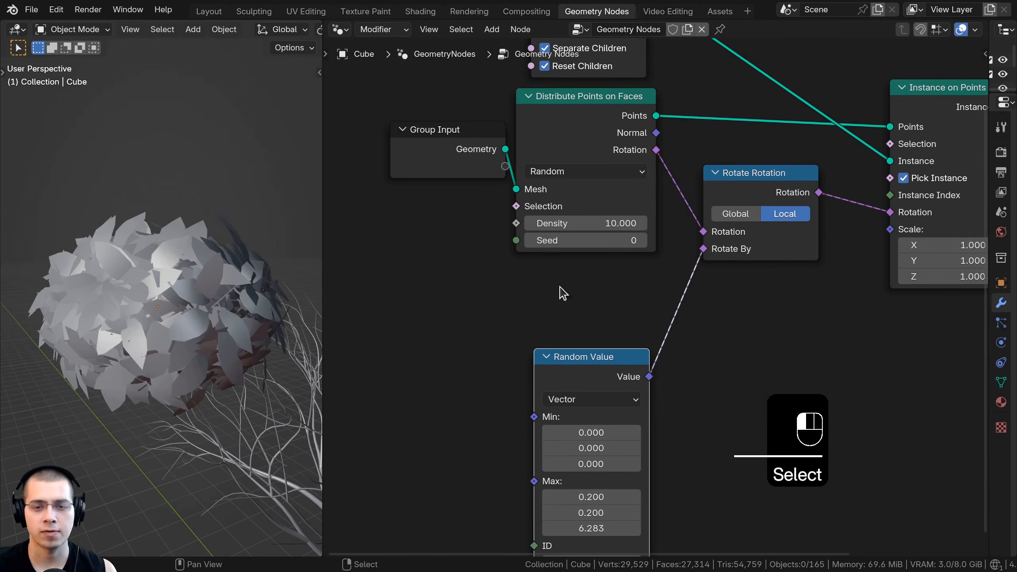
Switch Distribute Points on Faces to Poisson Disk and set its Distance Min to 0.1 m.
click(553, 173)
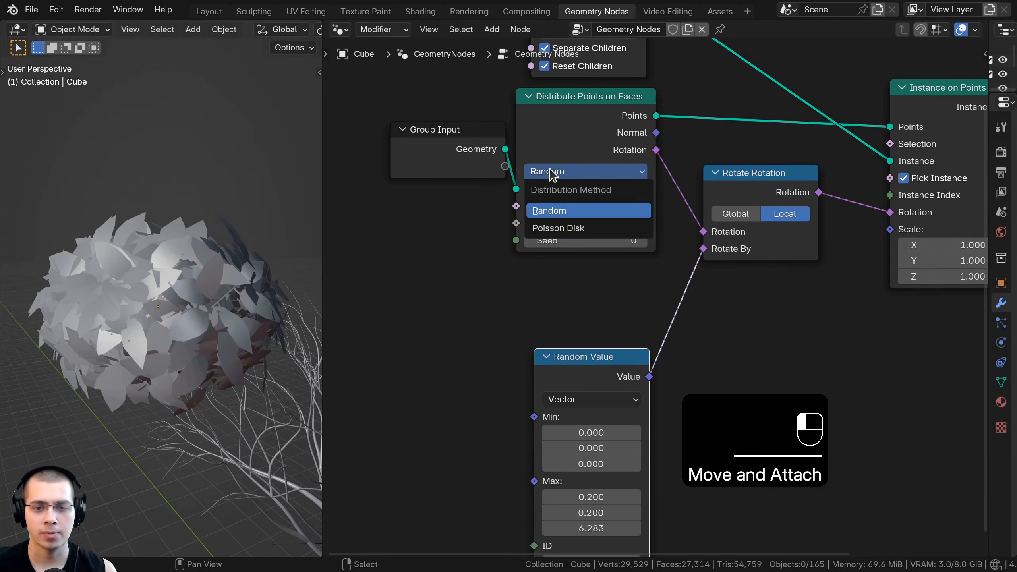
click(556, 228)
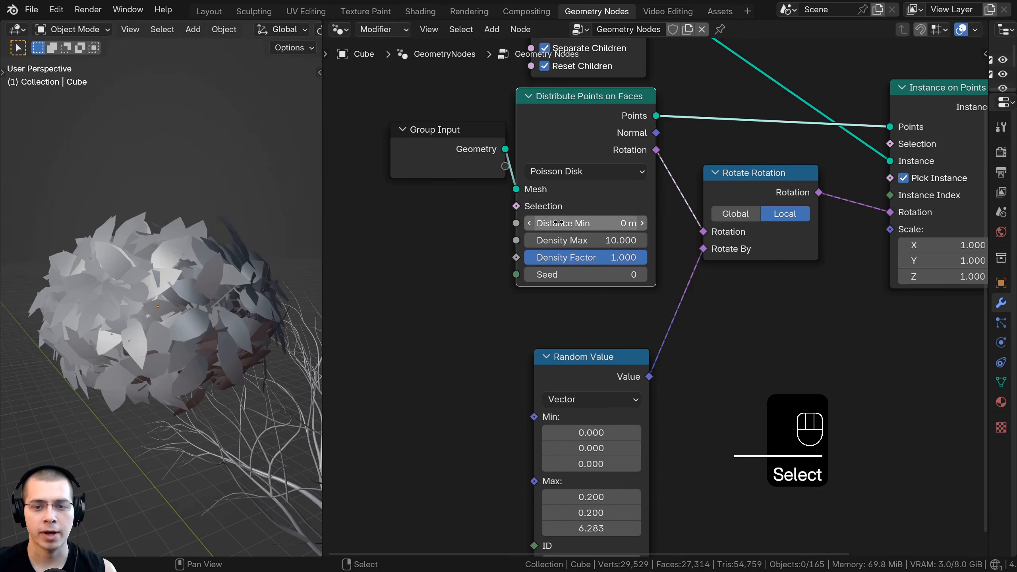
mouse_move(559, 223)
shift+mouse_down()
mouse_move(580, 223)
mouse_move(557, 223)
shift+mouse_up()
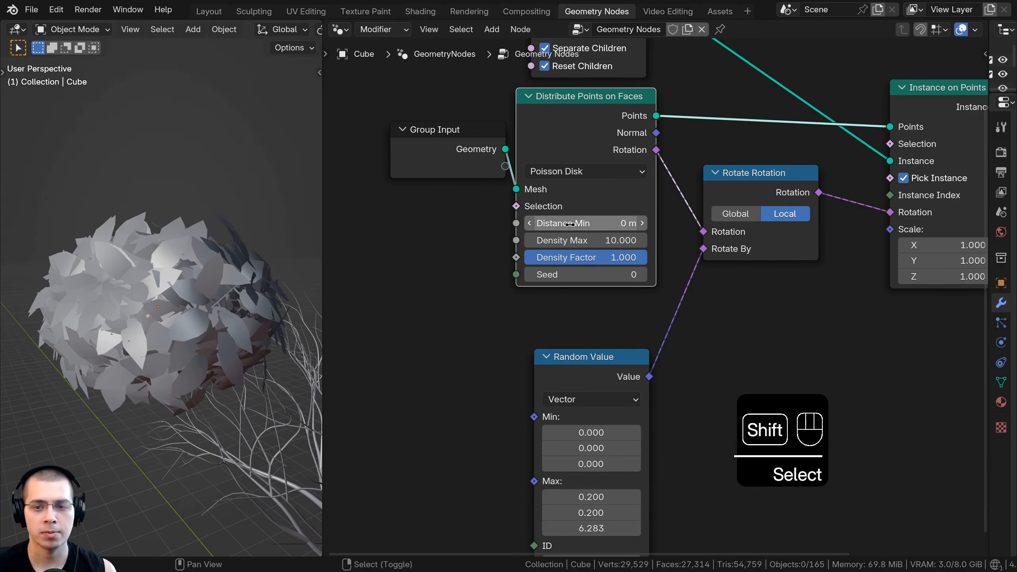
click(565, 196)
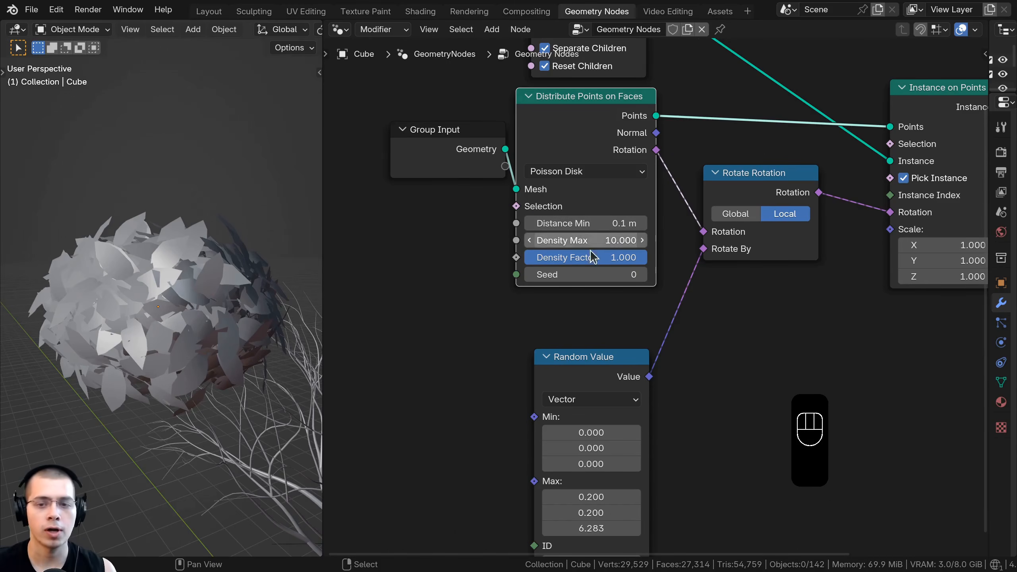
Set the Density Max of Distribute Points on Faces to 40 and deselect the foliage.
mouse_move(537, 240)
mouse_down()
mouse_move(593, 241)
mouse_move(538, 238)
mouse_up()
scroll(160, 295, down, 5)
shift+middle_drag(161, 294, 156, 286)
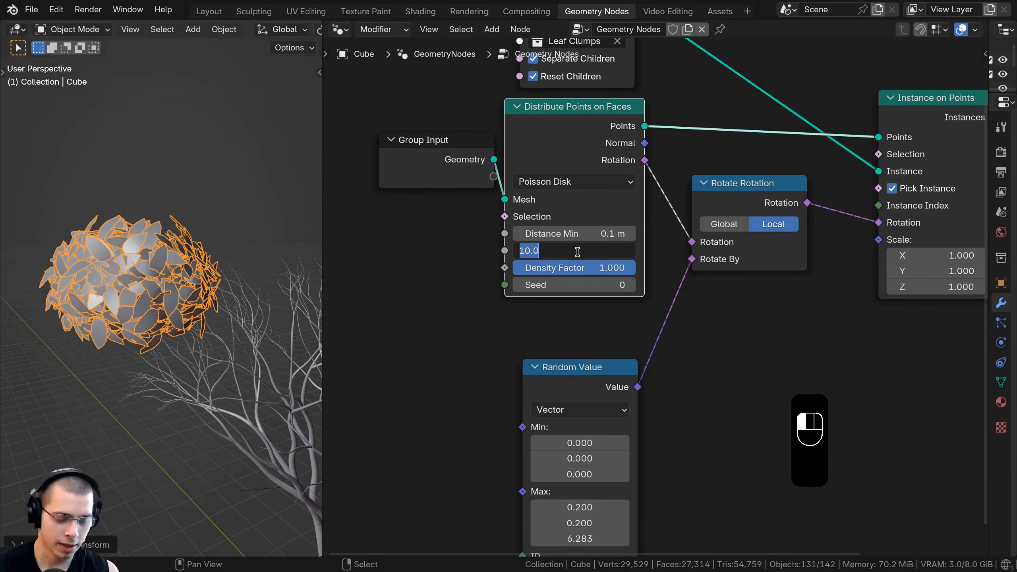
click(577, 251)
text(40)
key(Return)
key(a)
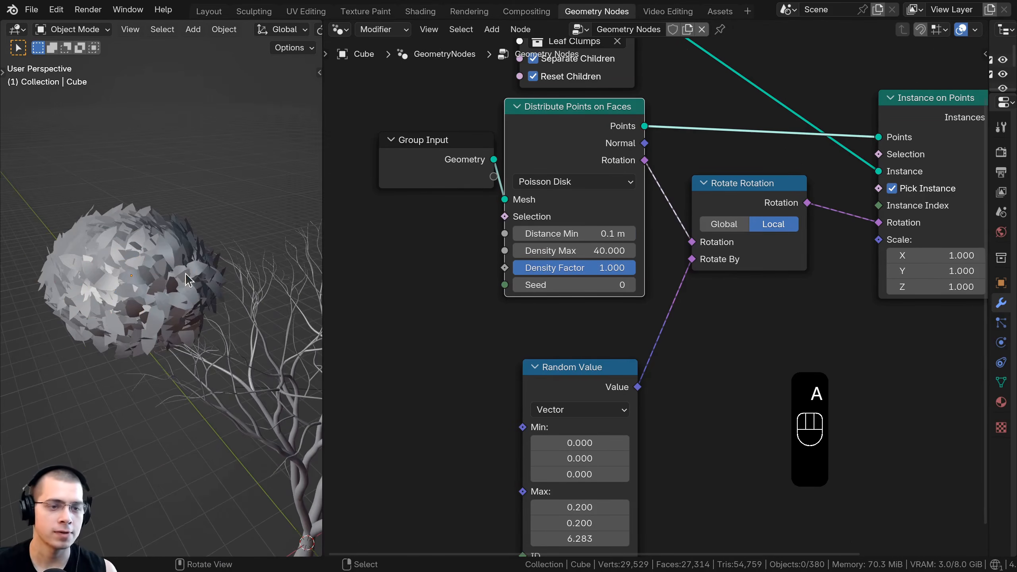
Add a Float Random Value node below Rotate Rotation and connect its Value to the Scale input of Instance on Points.
scroll(240, 208, up, 8)
scroll(208, 198, down, 8)
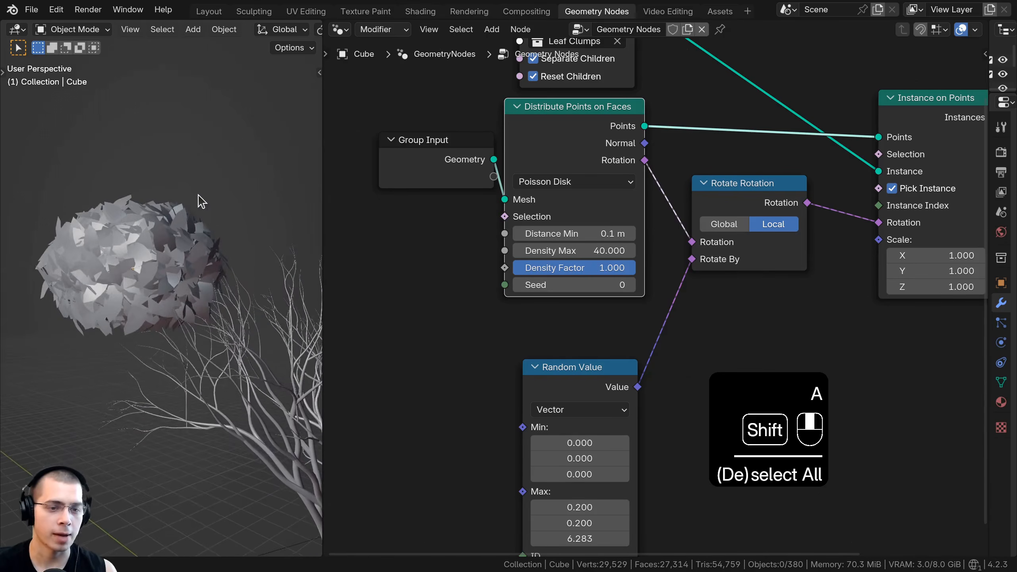
scroll(160, 280, up, 8)
scroll(657, 280, down, 4)
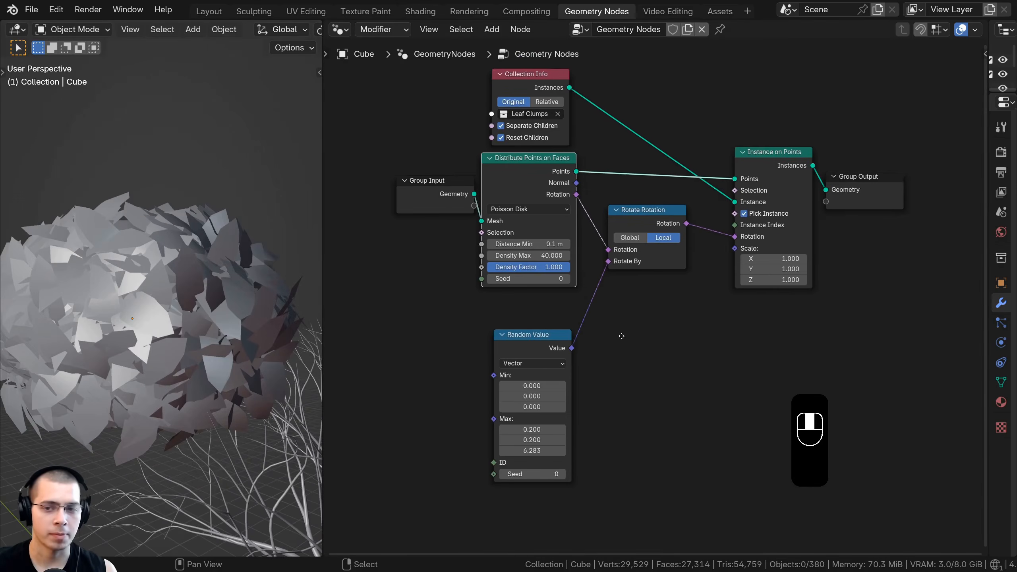
scroll(556, 356, up, 4)
key(shift+a)
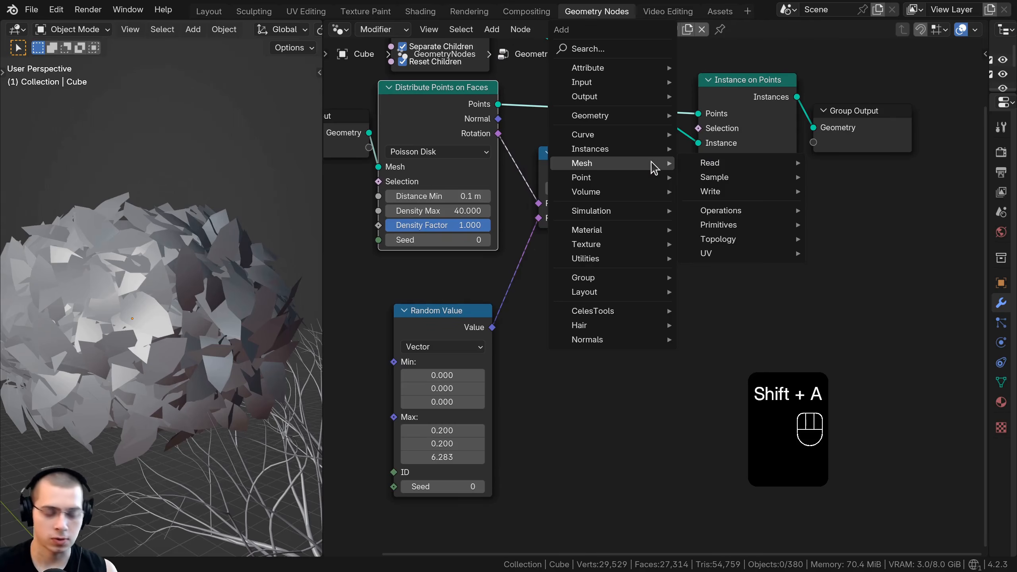
text(ran)
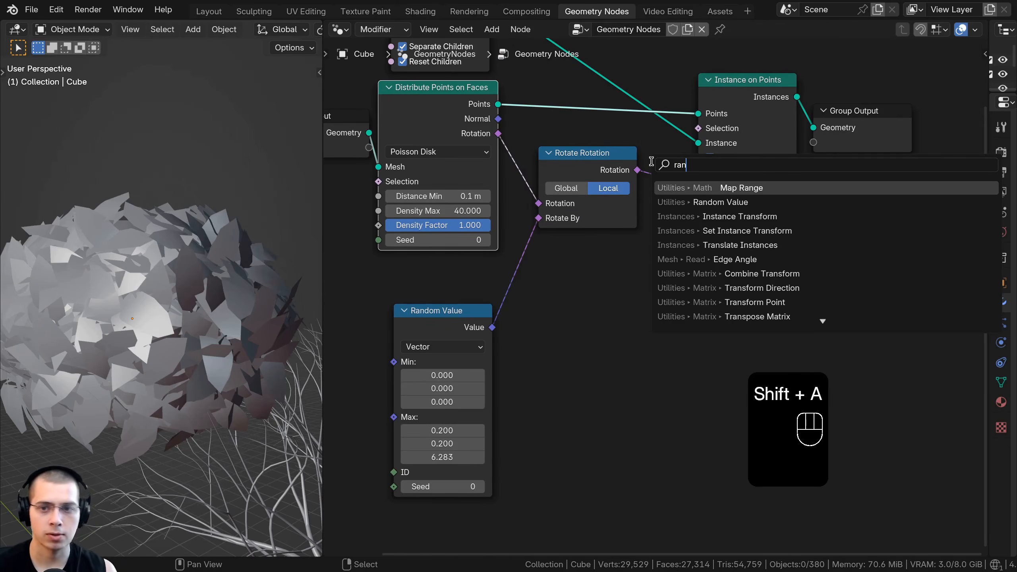
text(dom)
click(709, 188)
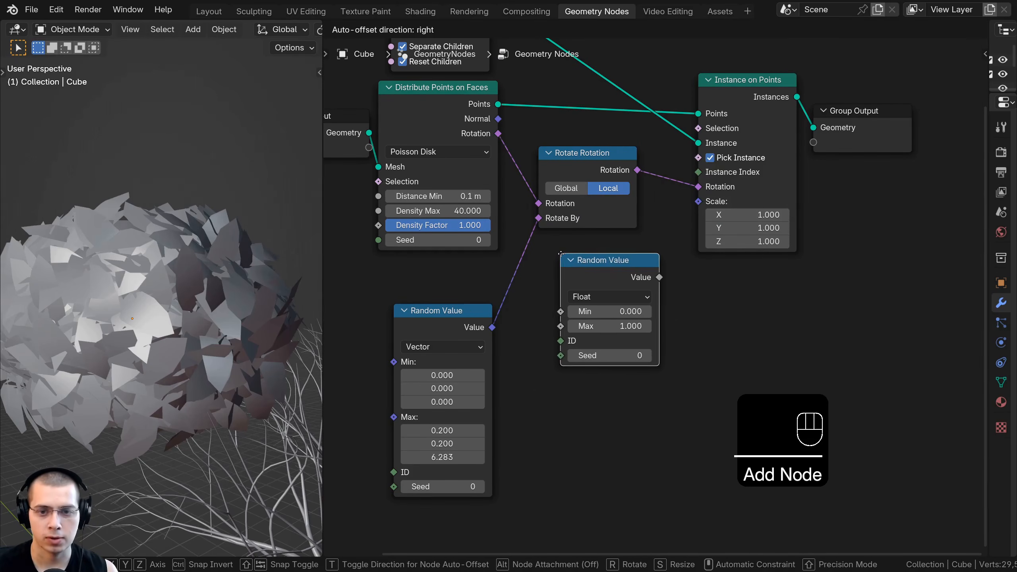
click(545, 254)
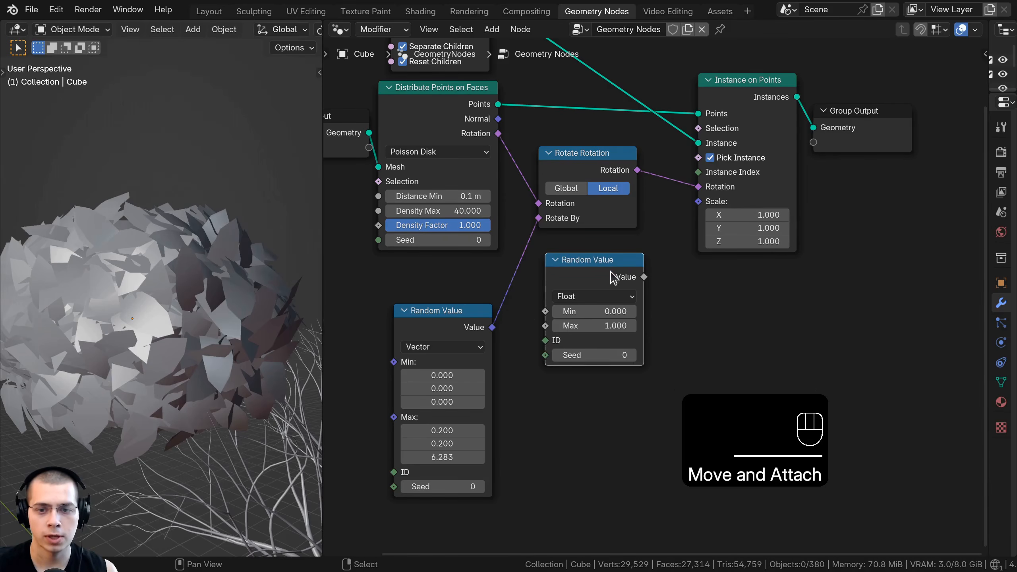
drag(690, 217, 699, 201)
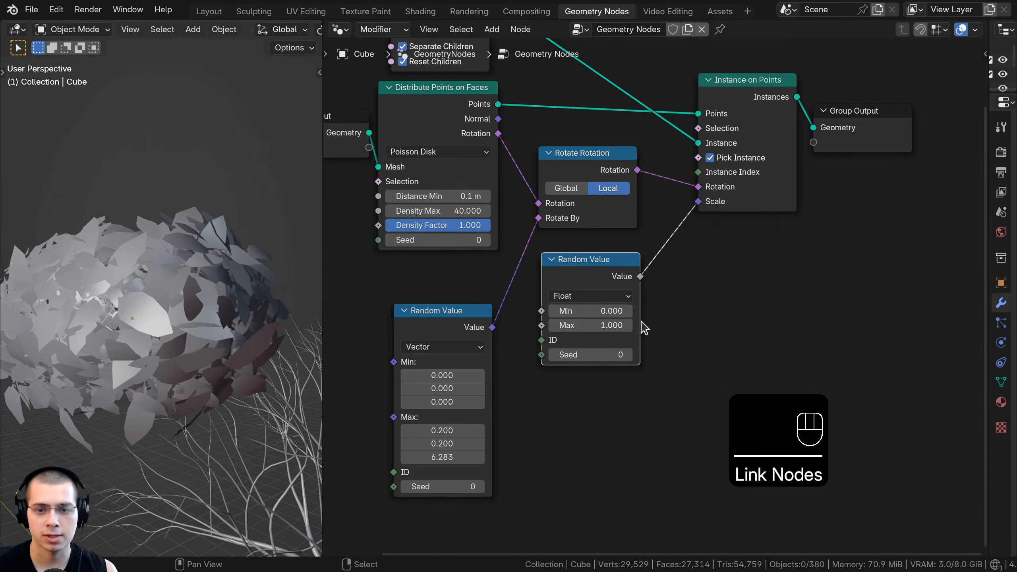
Lower the Max of the Float Random Value node to 0.37 to shrink the leaf clumps.
scroll(624, 317, up, 2)
drag(606, 275, 587, 293)
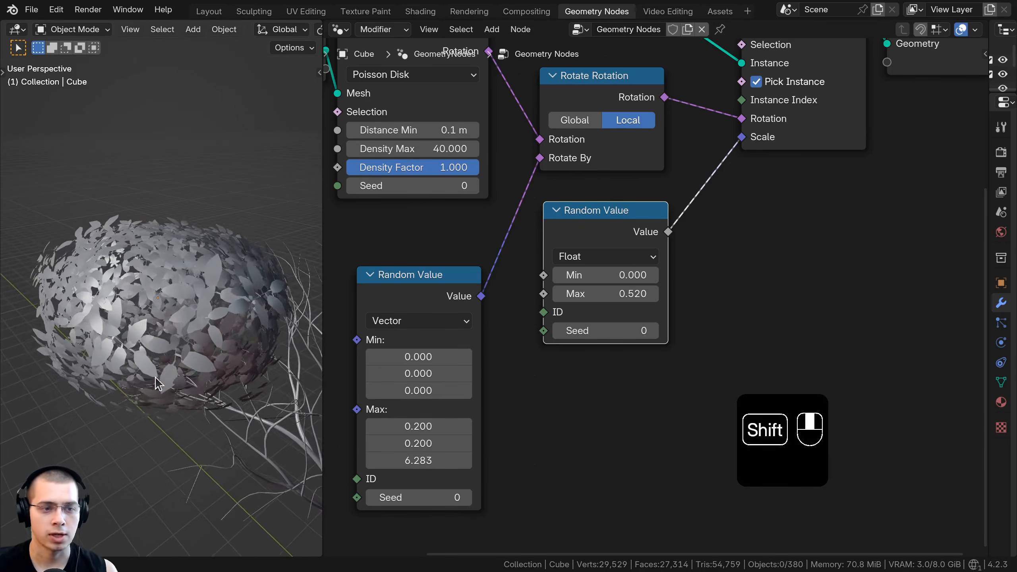
middle_drag(155, 378, 152, 305)
mouse_move(152, 304)
shift+middle_down()
mouse_move(156, 321)
mouse_move(168, 317)
shift+middle_up()
drag(606, 294, 600, 294)
mouse_move(156, 297)
middle_down()
mouse_move(139, 316)
mouse_move(148, 309)
middle_up()
key(Tab)
key(s)
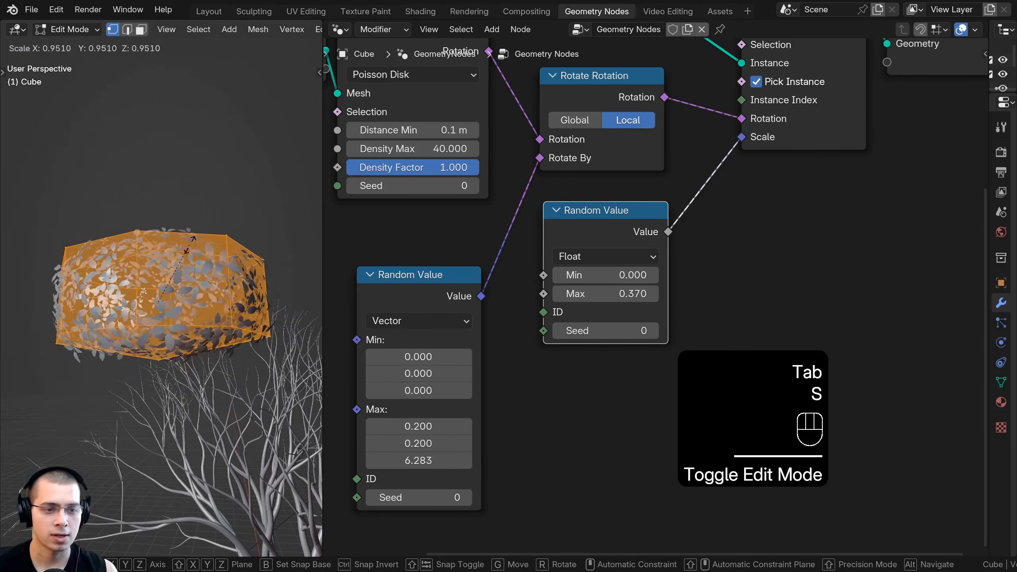
right_click(193, 237)
middle_drag(233, 201, 240, 366)
key(Tab)
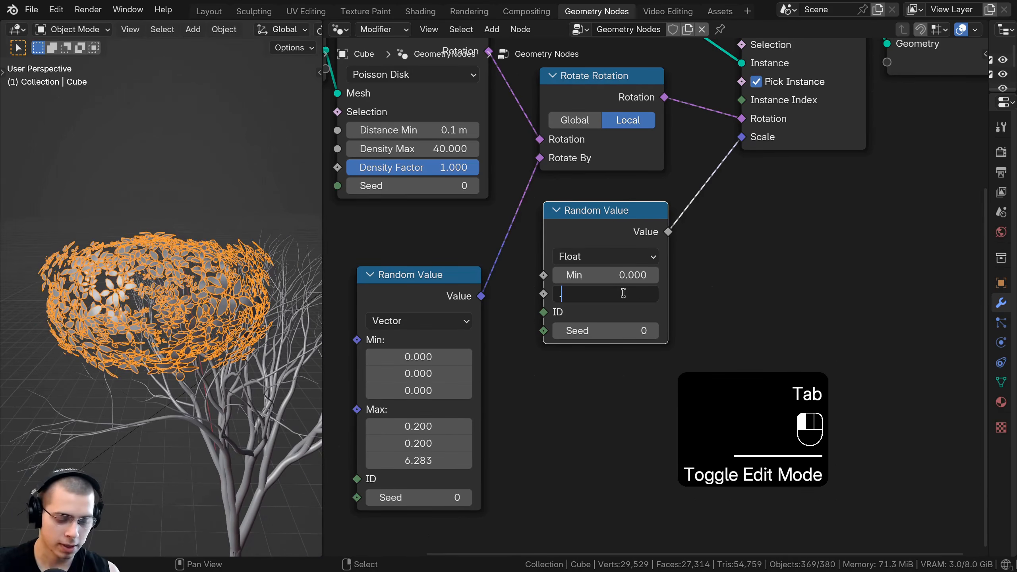
Set the Float Random Value node's Max to 0.6 and Min to 0.4, and deselect the foliage.
text(6)
key(Return)
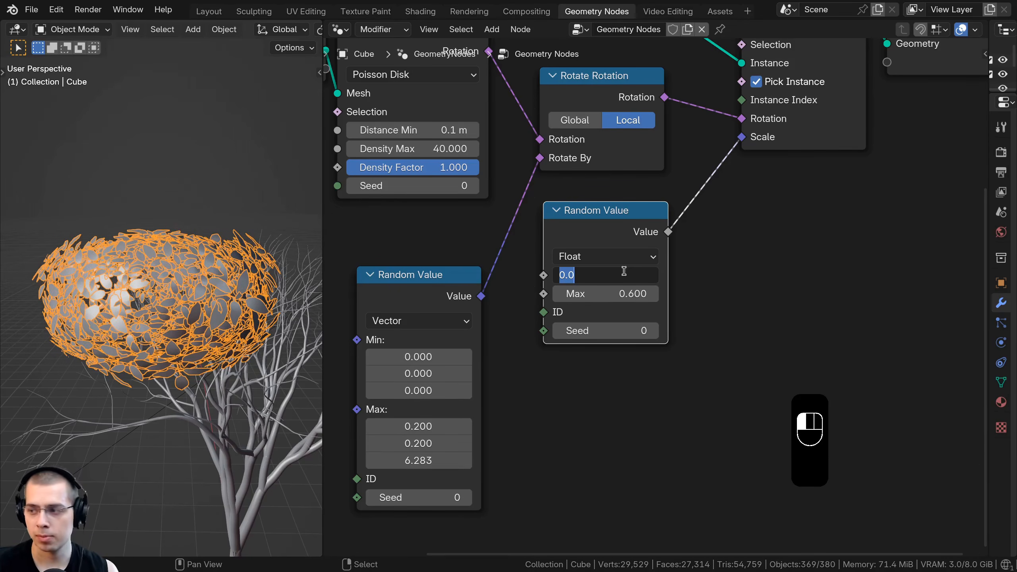
text(.4)
key(Return)
key(a)
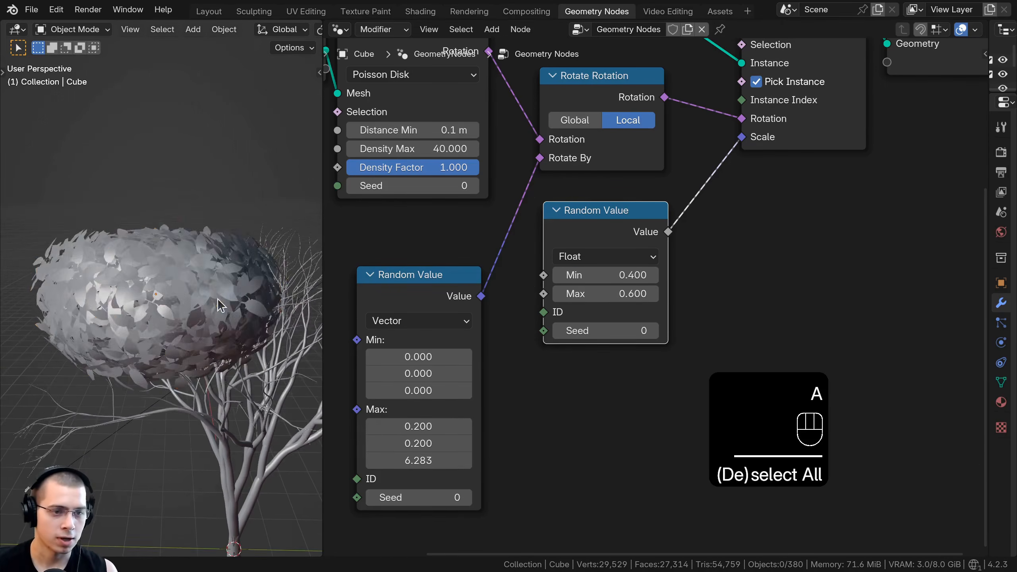
Examine the leaf-covered foliage shape from different angles and distances.
middle_drag(268, 196, 273, 291)
scroll(440, 178, down, 2)
middle_drag(440, 179, 507, 226)
mouse_move(483, 187)
shift+mouse_down()
mouse_move(555, 187)
mouse_move(483, 187)
shift+mouse_up()
mouse_move(483, 203)
mouse_down()
mouse_move(513, 203)
mouse_move(444, 203)
mouse_move(483, 203)
mouse_up()
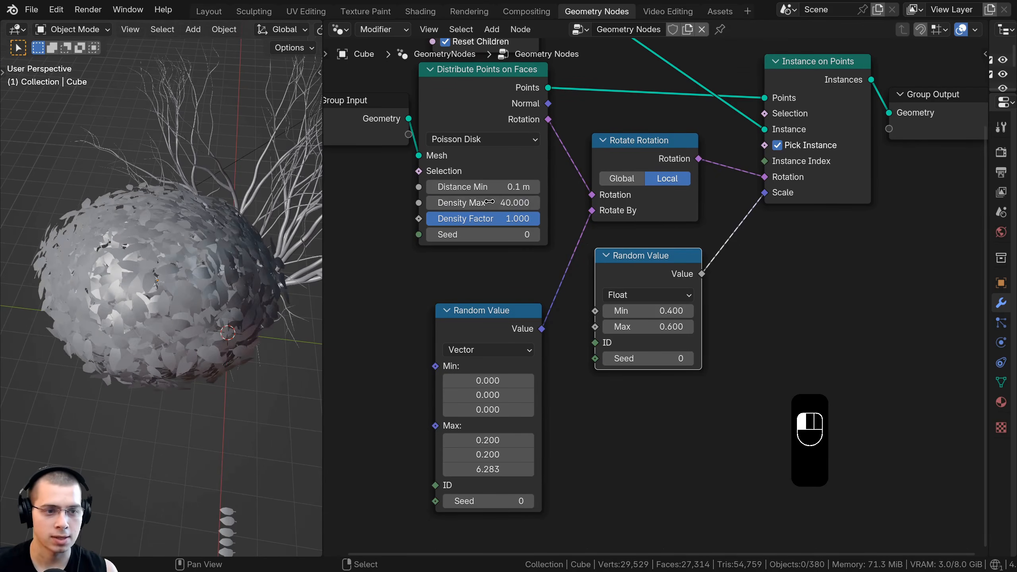
middle_drag(207, 280, 194, 232)
scroll(187, 177, down, 2)
key(a)
key(a)
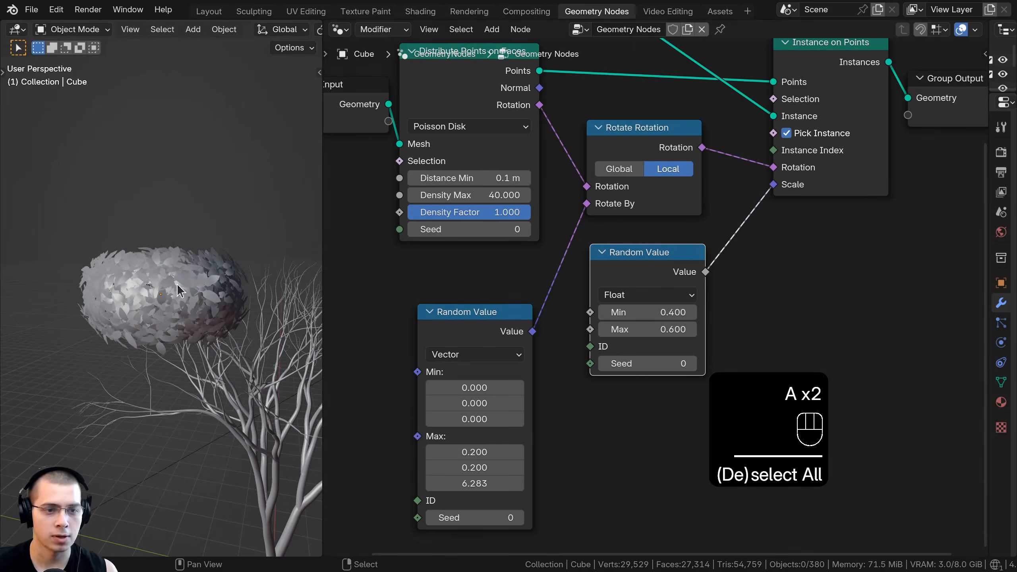
scroll(177, 283, up, 2)
middle_drag(177, 284, 224, 332)
middle_drag(448, 347, 510, 238)
scroll(510, 238, up, 2)
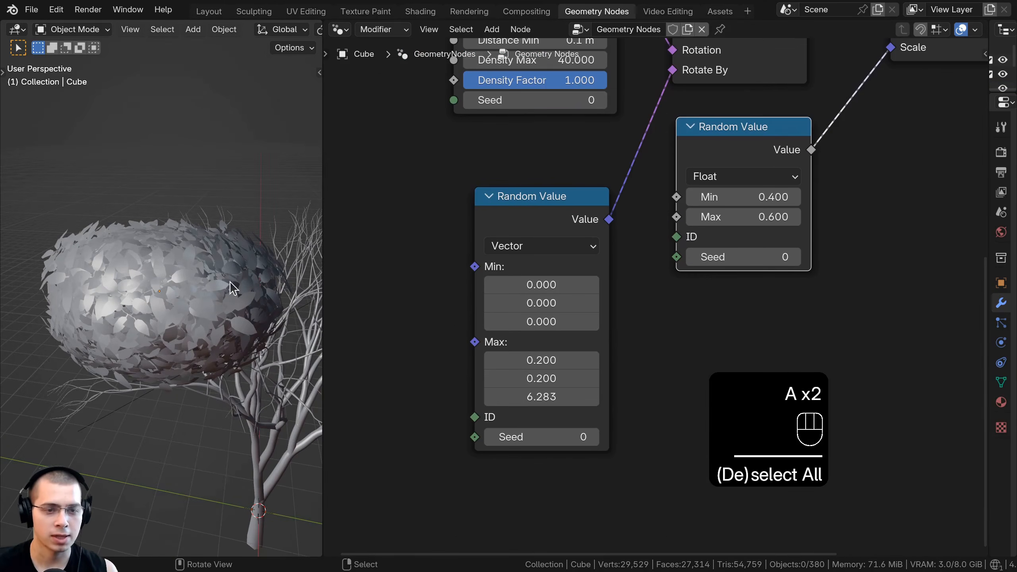
Reposition the Vector Random Value node and set its Max X and Y to 0.4.
middle_drag(542, 374, 538, 323)
scroll(538, 323, up, 2)
drag(529, 146, 520, 110)
scroll(545, 171, down, 1)
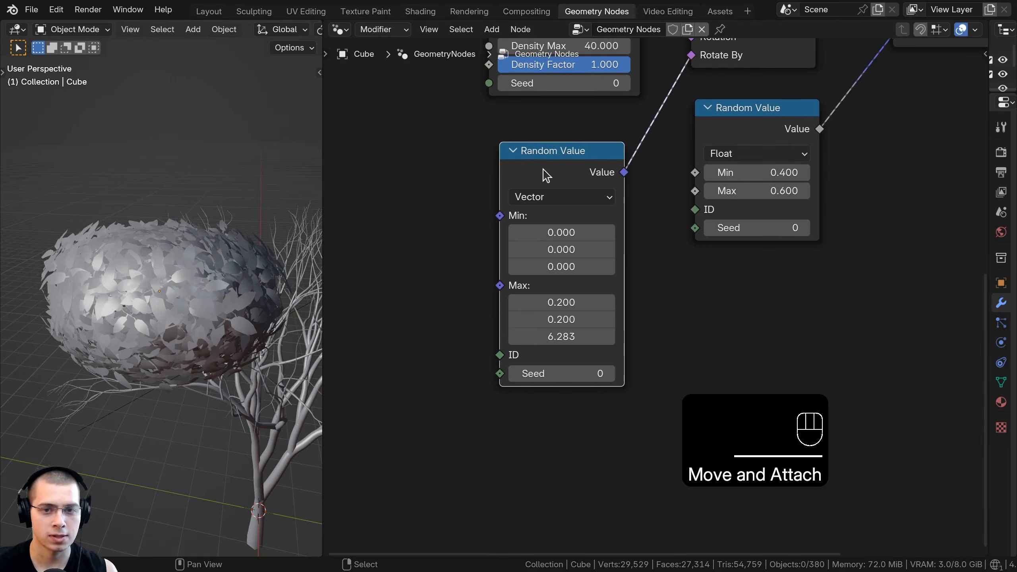
drag(552, 150, 549, 137)
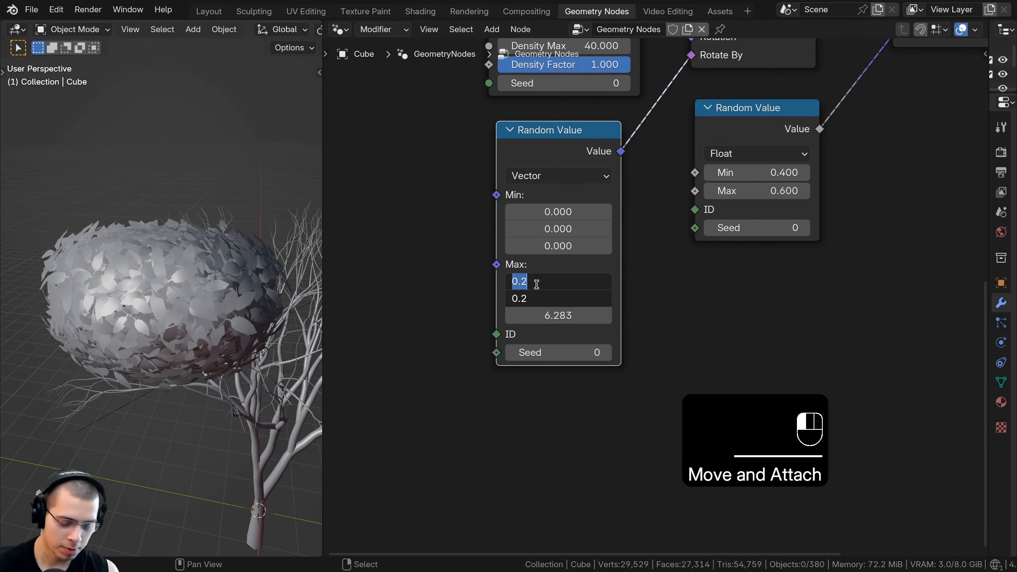
text(0.4)
key(Return)
Inspect the foliage from several angles and preview it in Rendered viewport shading.
middle_drag(240, 293, 200, 256)
key(a)
key(a)
middle_drag(224, 299, 179, 261)
scroll(179, 261, down, 2)
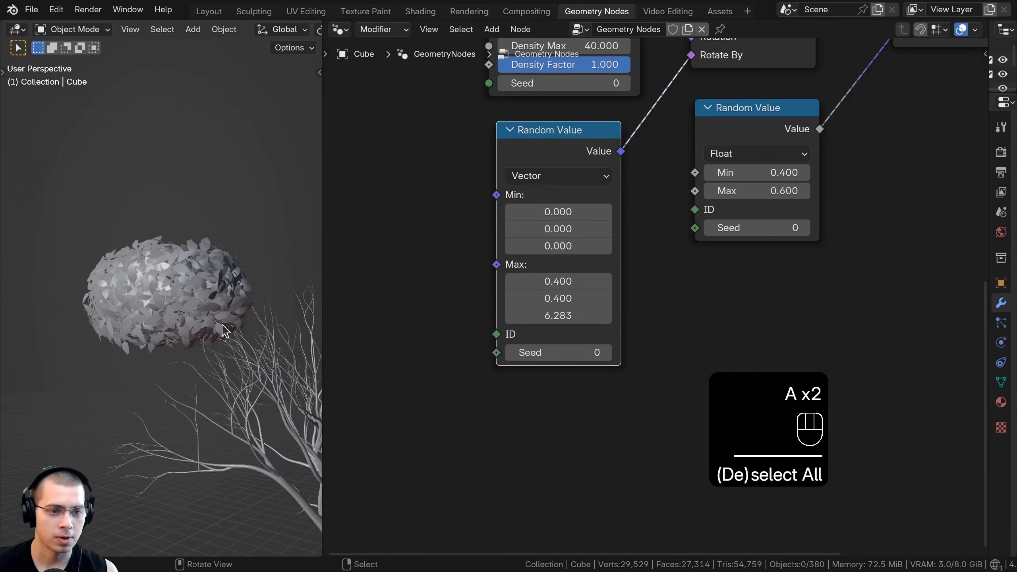
middle_drag(221, 326, 242, 346)
key(z)
click(235, 199)
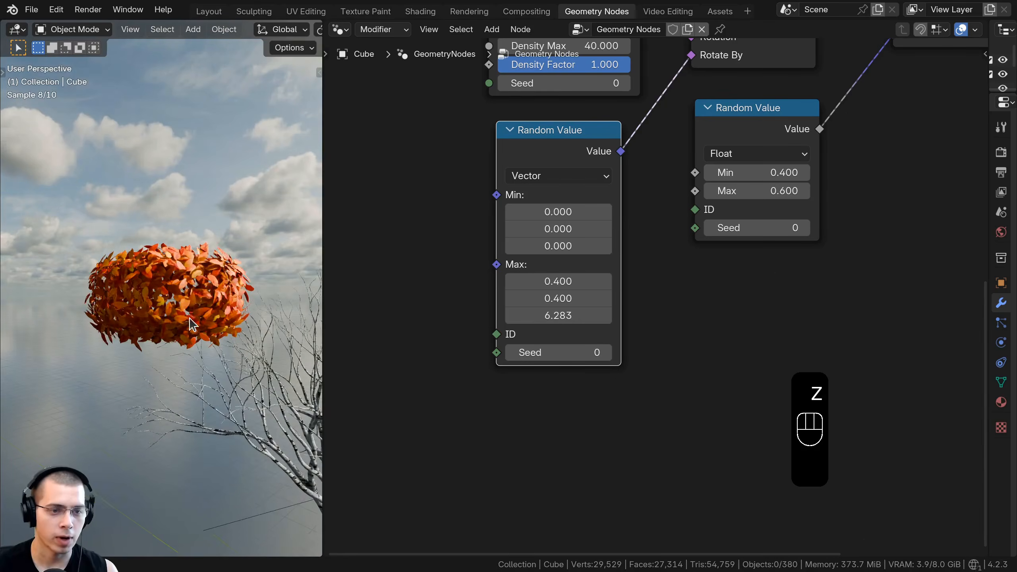
Try a duplicate of the foliage mesh beside the original in Edit Mode and delete the copy.
key(Tab)
key(a)
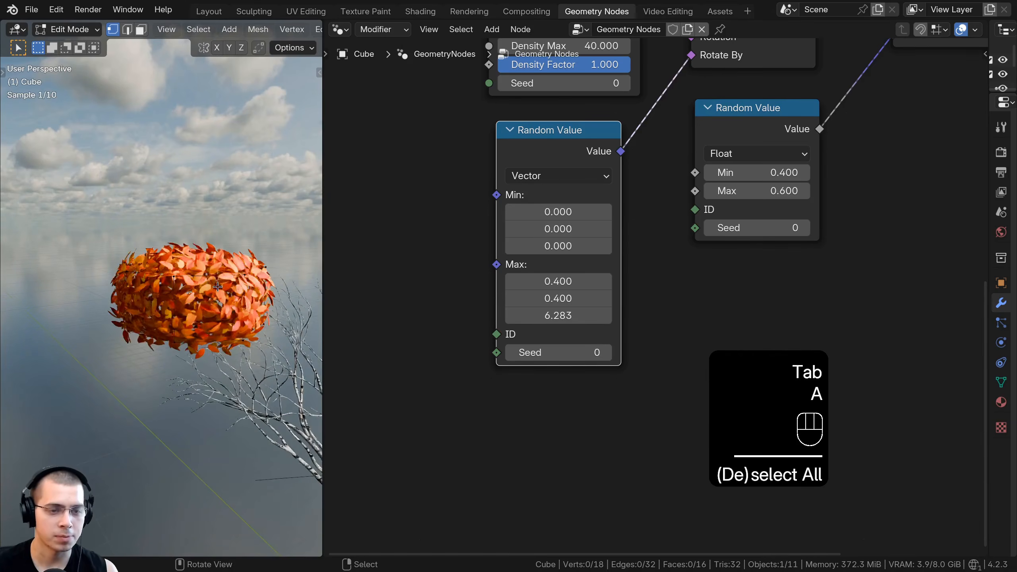
key(a)
key(shift+d)
click(117, 160)
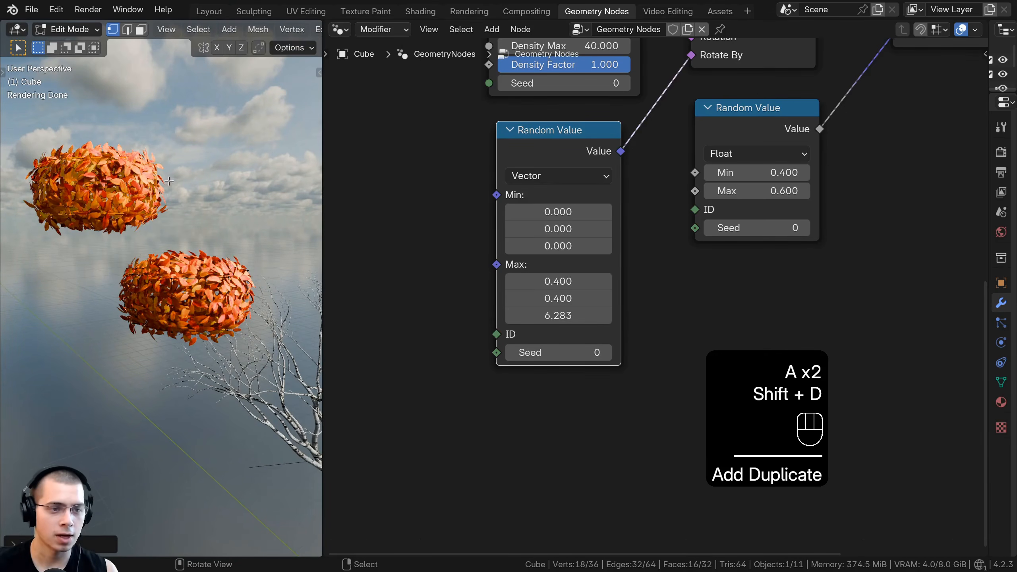
key(s)
key(r)
right_click(113, 128)
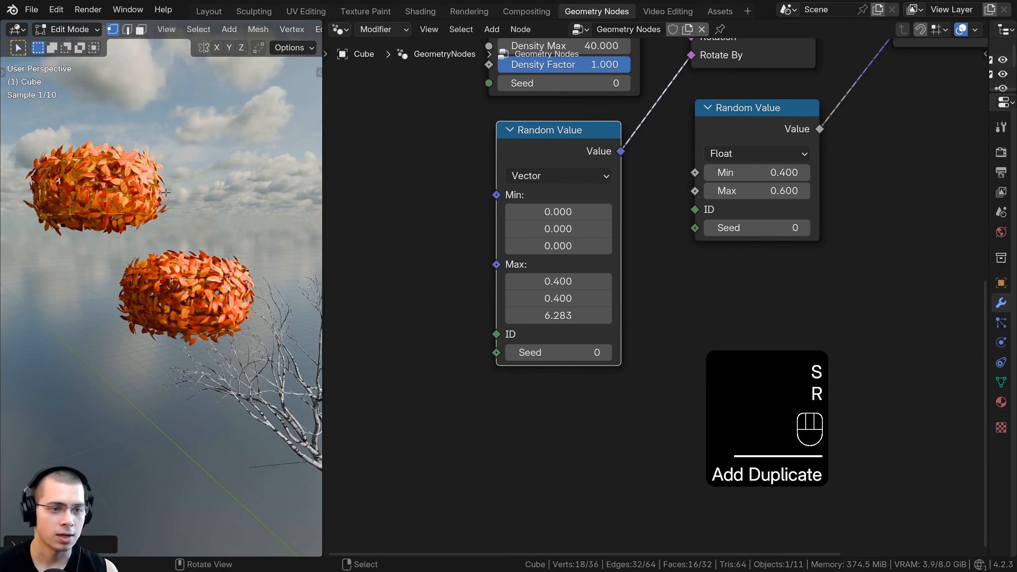
middle_drag(139, 188, 173, 200)
key(x)
click(173, 200)
Return to Object Mode and move the foliage onto the tree's outer branch tips.
shift+middle_drag(248, 272, 140, 200)
key(a)
key(Tab)
scroll(210, 272, down, 2)
shift+middle_drag(140, 200, 82, 154)
key(g)
click(134, 218)
middle_drag(134, 218, 281, 280)
key(g)
click(171, 222)
key(Tab)
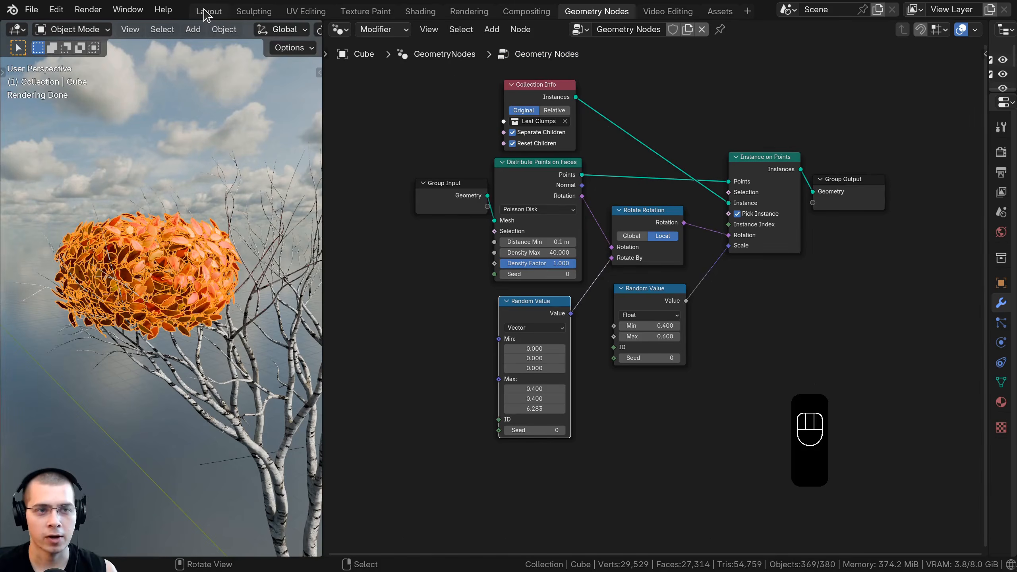
Switch to the Layout workspace and preview the foliage in Material Preview shading.
click(208, 12)
scroll(445, 298, down, 3)
mouse_move(445, 298)
shift+middle_down()
mouse_move(284, 241)
mouse_move(313, 177)
shift+middle_up()
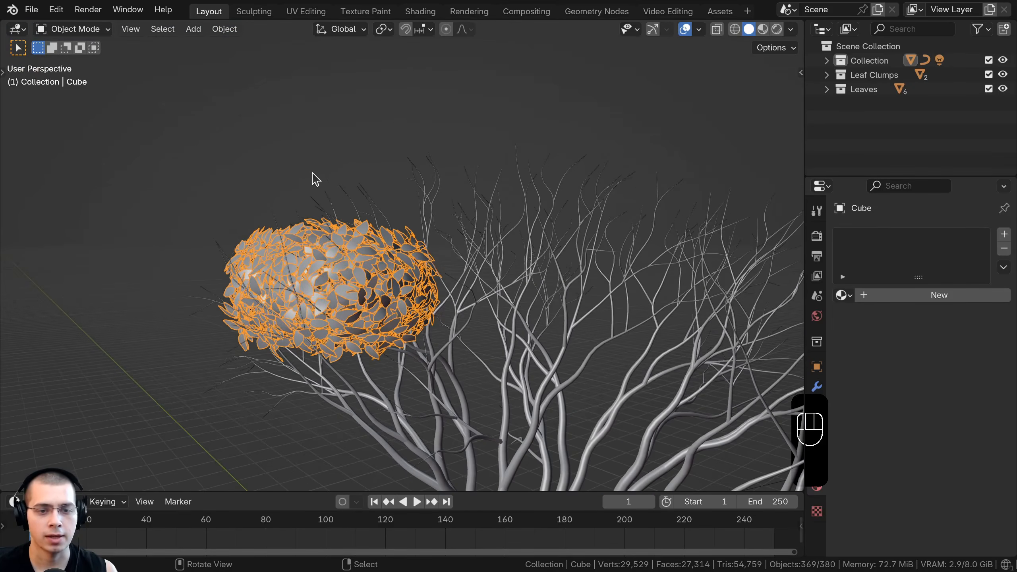
key(z)
click(319, 254)
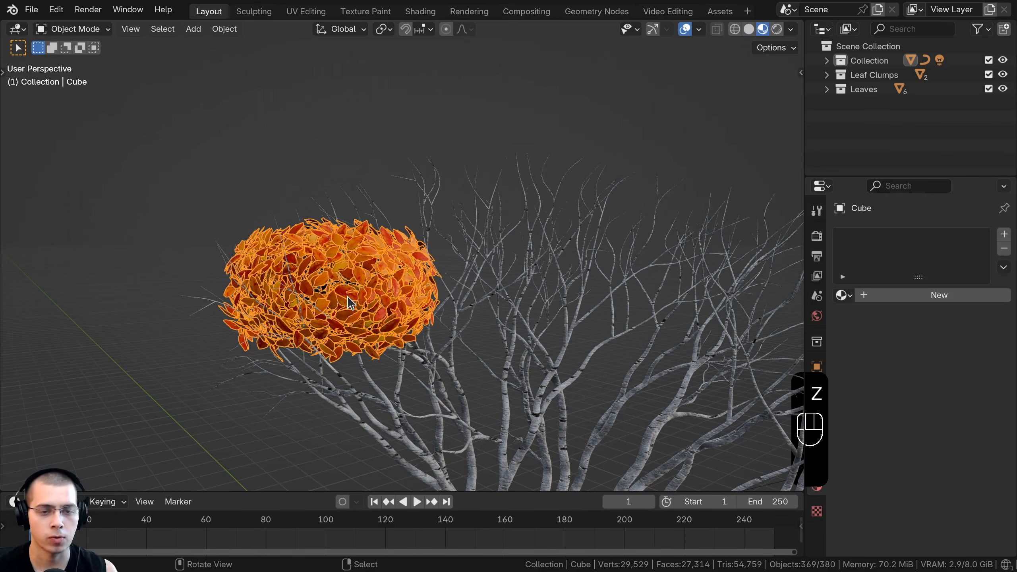
key(a)
middle_drag(348, 297, 350, 313)
right_click(347, 285)
shift+middle_drag(372, 257, 379, 215)
middle_drag(378, 214, 460, 412)
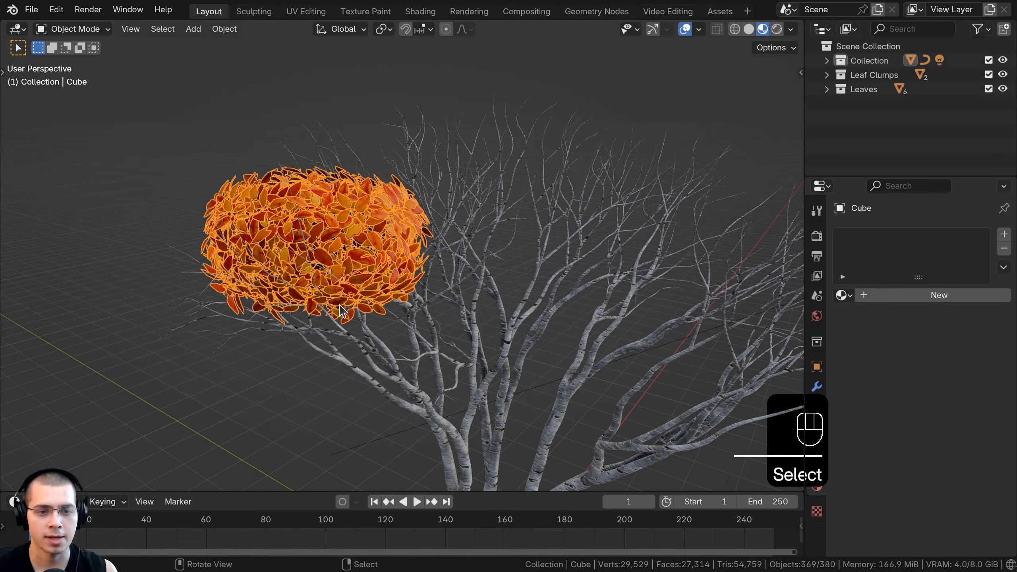
Return to Solid shading and duplicate the foliage mesh in Edit Mode, placing the copy over the middle branches.
key(z)
click(439, 302)
mouse_move(439, 303)
middle_down()
mouse_move(452, 232)
mouse_move(416, 219)
middle_up()
key(Tab)
middle_drag(404, 180, 393, 192)
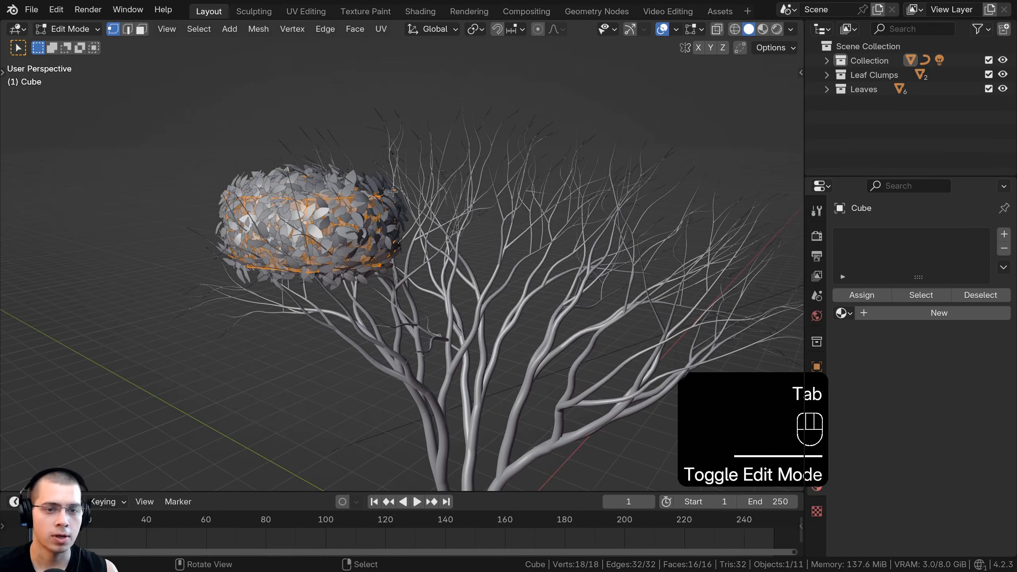
key(shift+d)
shift+click(597, 162)
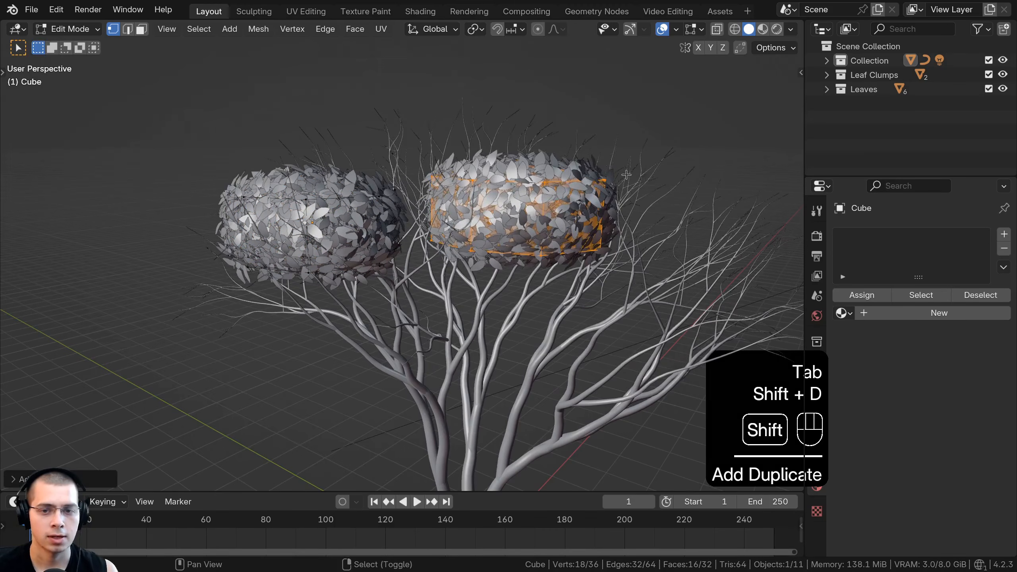
Rotate the second foliage cluster, move it across the crown and scale it down.
middle_drag(597, 162, 583, 175)
key(r)
click(584, 221)
key(g)
click(756, 236)
key(s)
click(700, 235)
Move the smaller second cluster onto the outer upper branches, adjusting its position from two viewing angles.
middle_drag(700, 235, 629, 192)
key(g)
click(506, 196)
middle_drag(505, 196, 597, 230)
key(g)
click(529, 196)
Duplicate the small cluster onto another group of upper branches, rotate the copy and widen it without changing its height.
key(shift+d)
click(429, 196)
key(r)
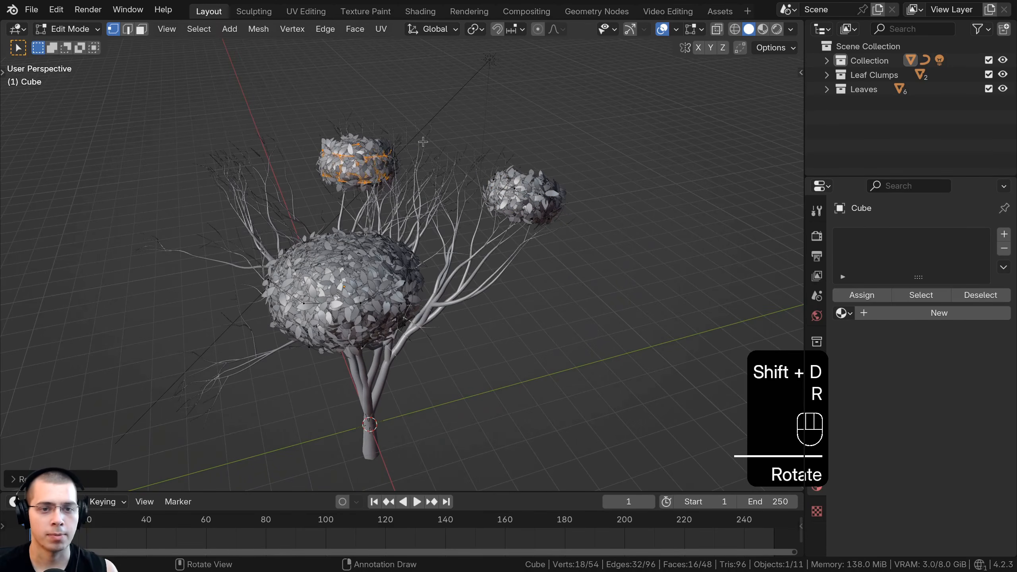
key(s)
shift+middle_click(422, 140)
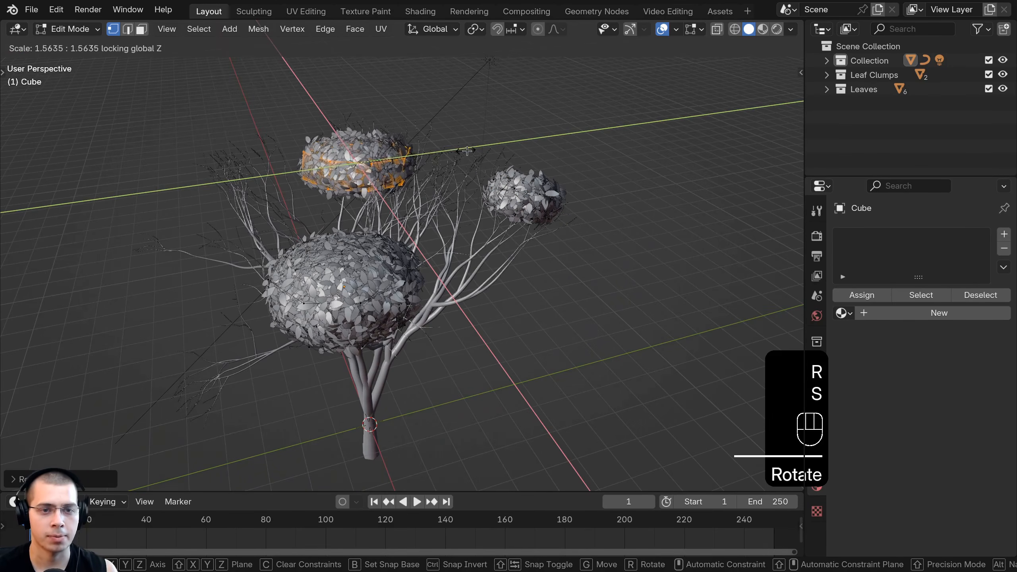
click(469, 151)
key(s)
click(502, 154)
Scale the third cluster along X, rotate it and move it onto the upper branch tips.
key(s)
key(x)
mouse_move(502, 154)
middle_down()
mouse_move(555, 213)
mouse_move(574, 184)
mouse_move(491, 139)
middle_up()
click(584, 208)
key(r)
click(471, 154)
key(g)
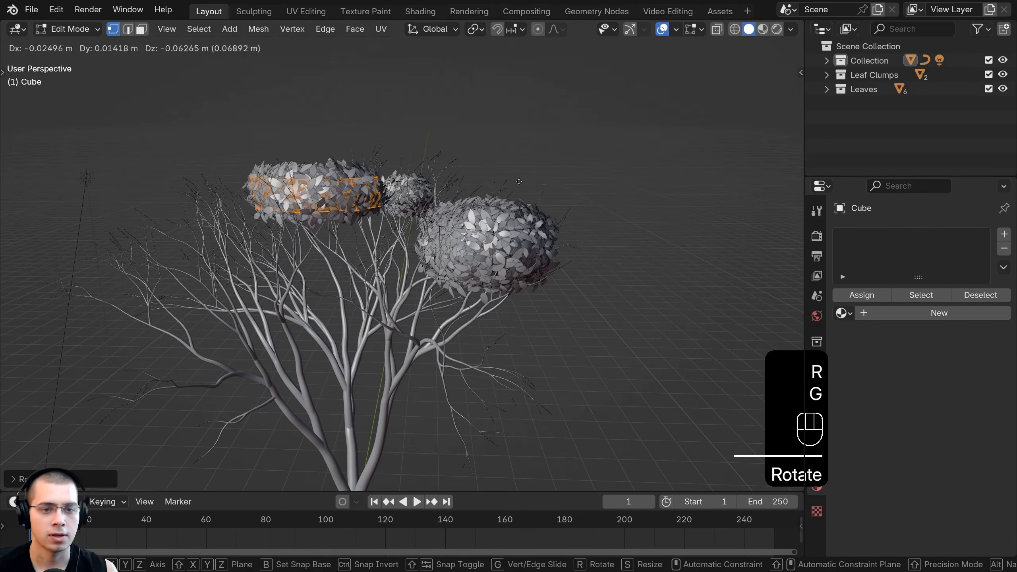
click(383, 173)
key(Tab)
key(Tab)
Duplicate the third cluster, shrink the copy, stretch it along Z, and place it near the crown's upper branches.
shift+middle_drag(378, 173, 576, 150)
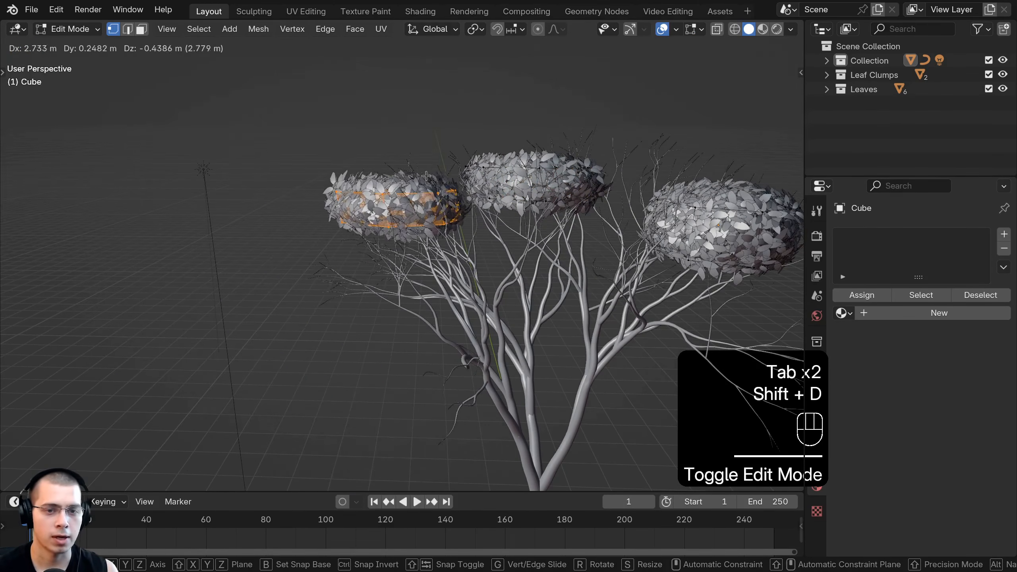
click(426, 176)
key(s)
click(403, 193)
key(s)
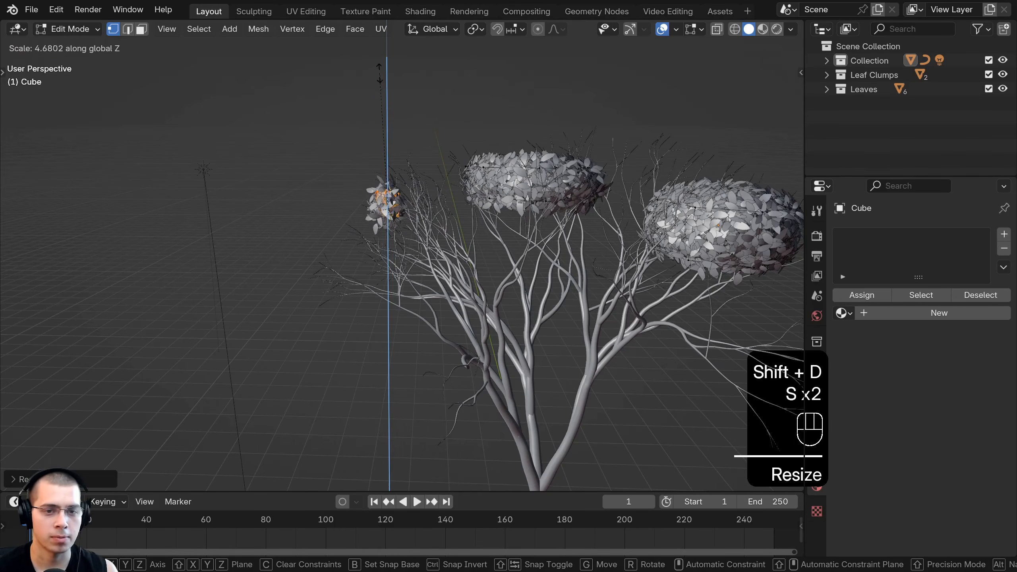
key(r)
middle_drag(387, 227, 567, 238)
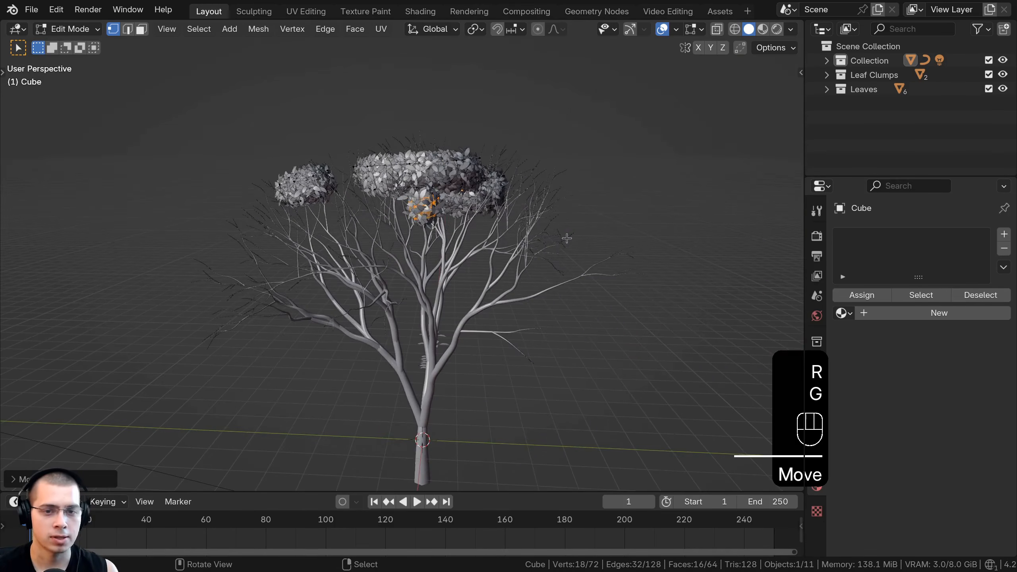
key(g)
middle_drag(649, 222, 520, 137)
click(573, 192)
Duplicate the small cluster to the lower branches, then adjust the copy's position and size.
key(shift+d)
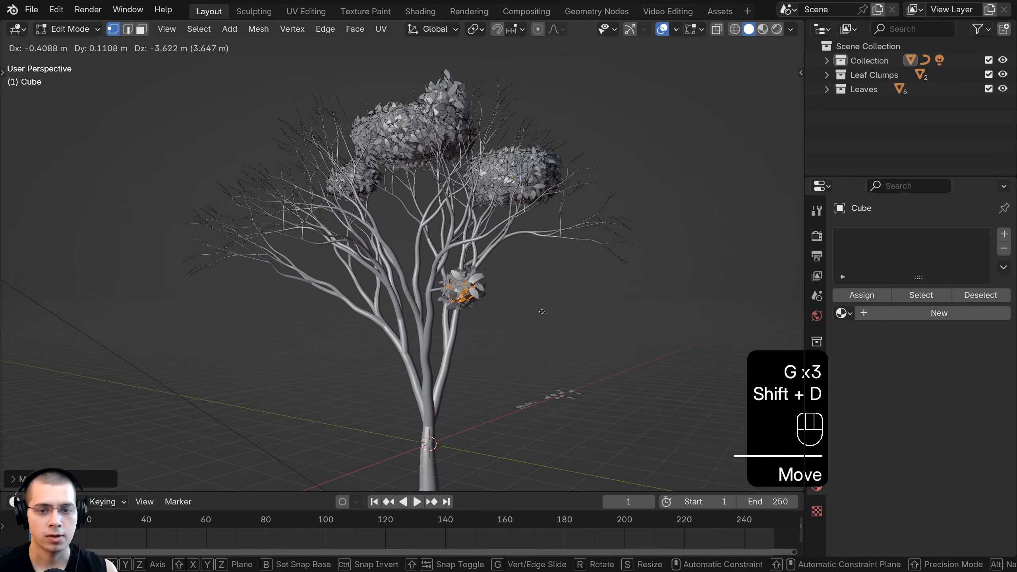
click(516, 309)
middle_drag(517, 309, 643, 261)
key(g)
click(405, 237)
key(g)
click(468, 224)
key(s)
click(572, 234)
key(g)
click(583, 229)
Duplicate the small lower cluster twice and place the copies around nearby bare branches.
key(shift+d)
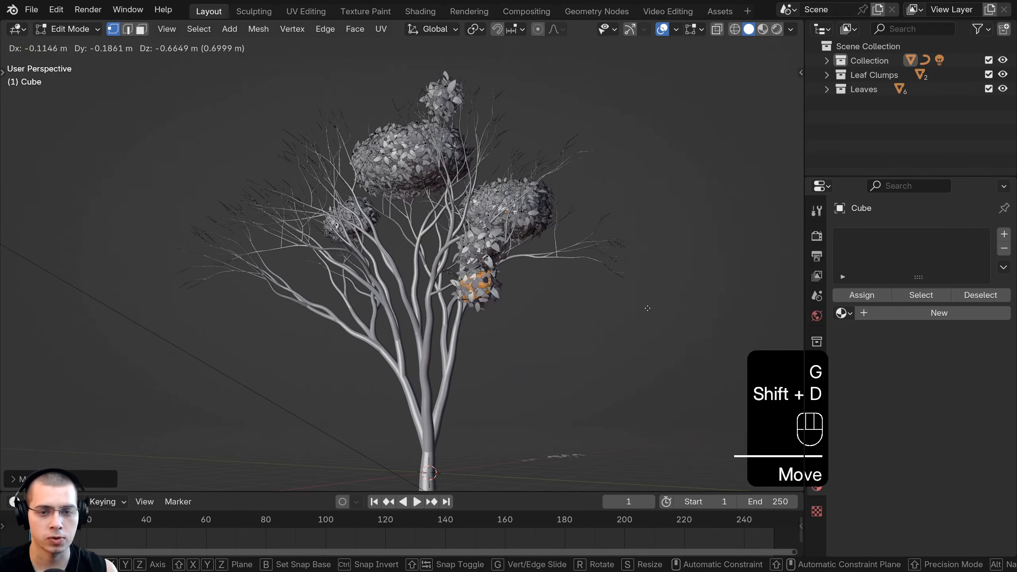
click(609, 295)
key(shift+d)
click(460, 224)
Duplicate a cluster onto the upper branches, enlarge the copy and move it into the gap in the crown.
middle_drag(460, 224, 599, 290)
key(shift+d)
click(640, 164)
key(s)
click(791, 223)
key(g)
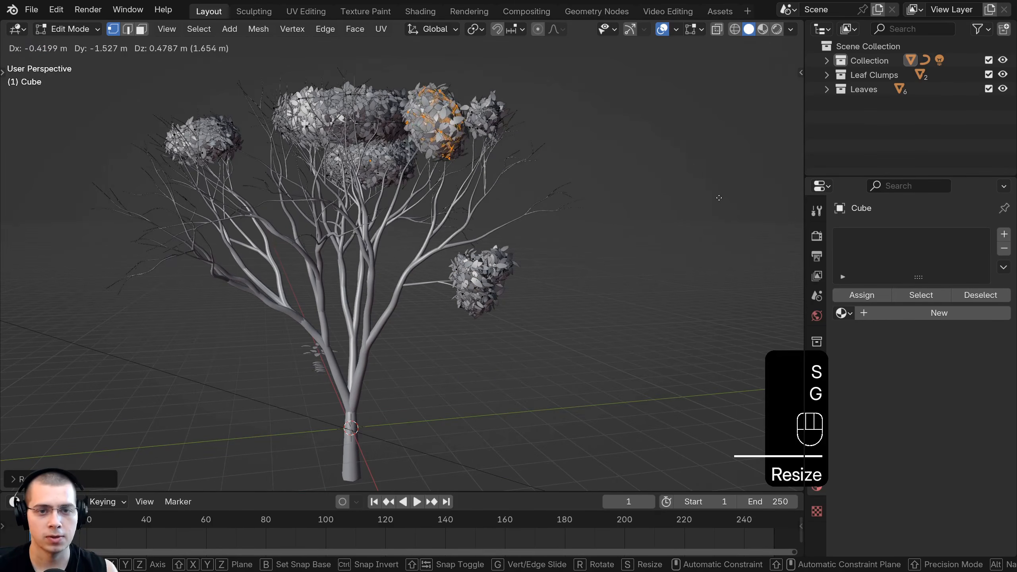
middle_drag(644, 187, 505, 323)
Duplicate the enlarged cluster, then scale, rotate and move the copy beside its neighbours.
key(shift+d)
click(512, 239)
key(s)
click(531, 221)
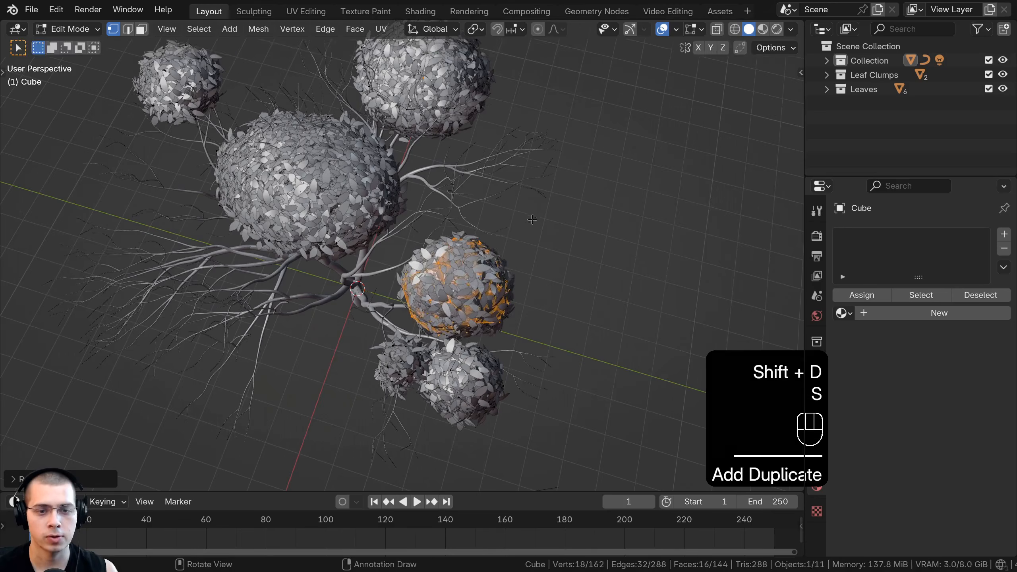
key(r)
key(g)
click(488, 194)
Fill the crown's gaps with more resized cluster copies and raise a small one to the crown's top.
middle_drag(487, 194, 481, 128)
key(shift+d)
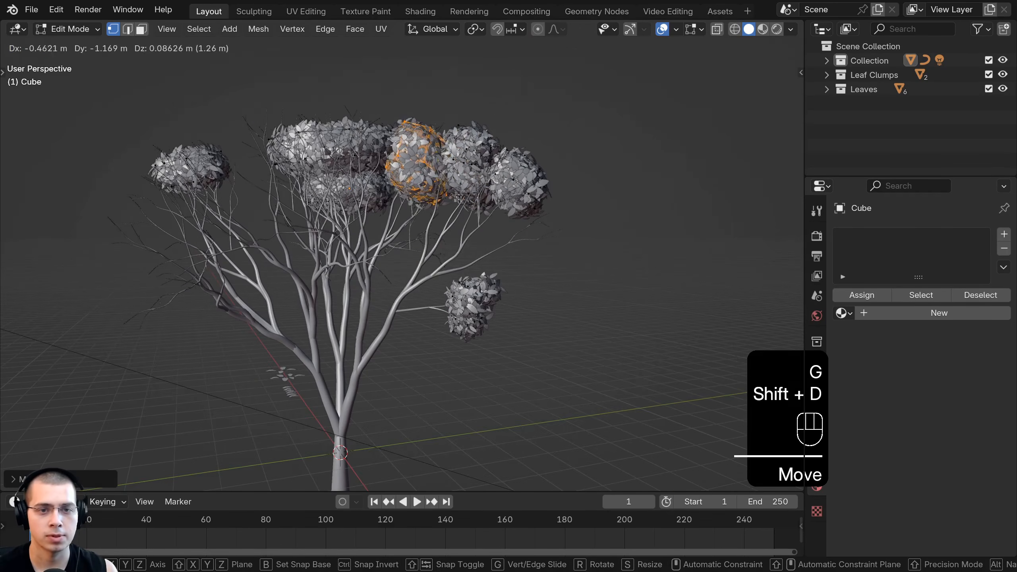
click(475, 215)
click(420, 251)
middle_drag(420, 252, 365, 286)
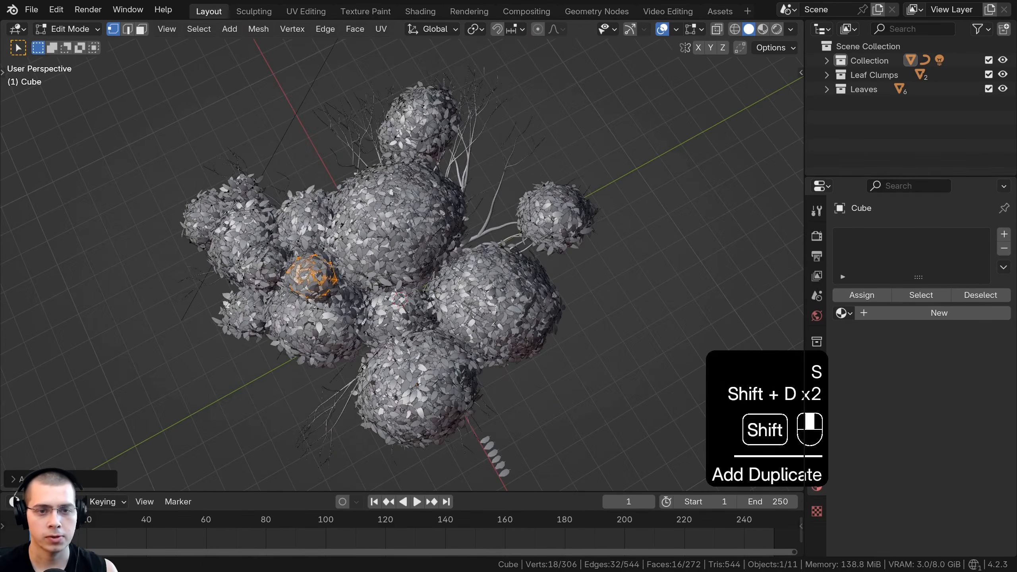
click(417, 246)
middle_drag(417, 246, 400, 180)
key(g)
click(400, 104)
Duplicate the small top cluster, trackball-rotate the copy and place another copy just below it on the crown.
key(shift+d)
key(r)
key(r)
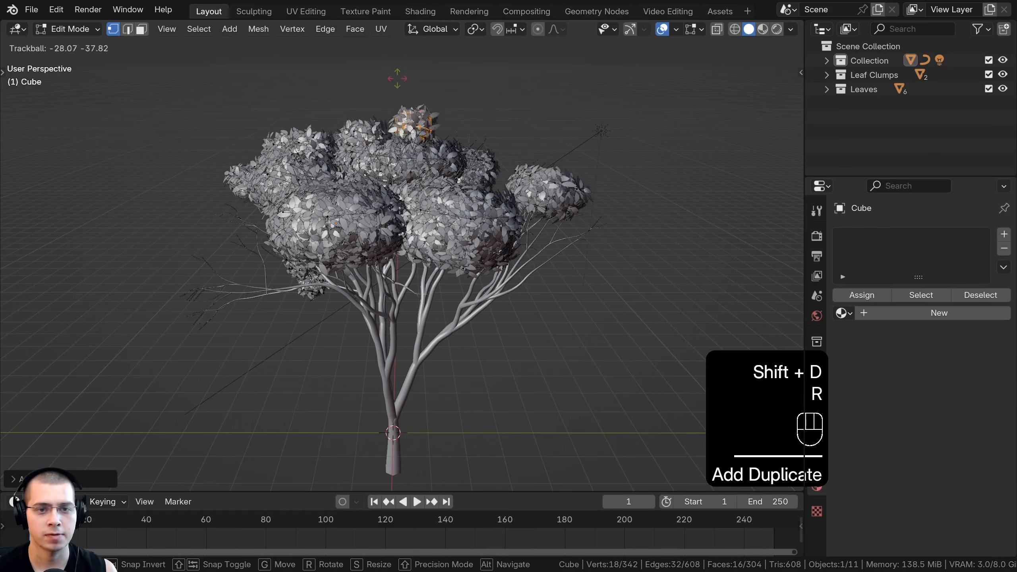
click(444, 118)
key(shift+d)
click(491, 156)
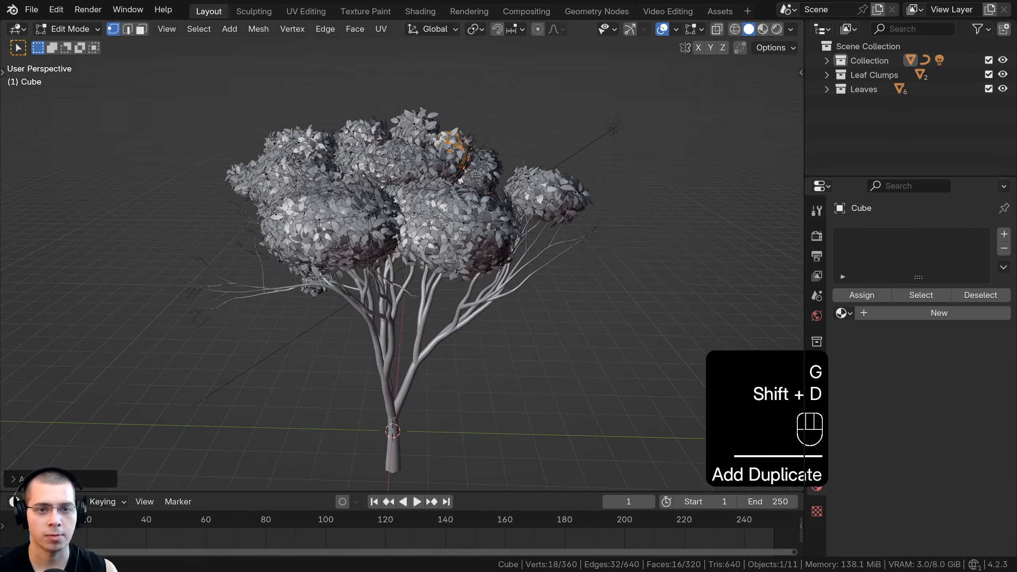
Place further cluster copies around the crown's open sides and deselect all of the mesh.
key(shift+d)
middle_drag(491, 156, 326, 151)
click(305, 250)
key(shift+d)
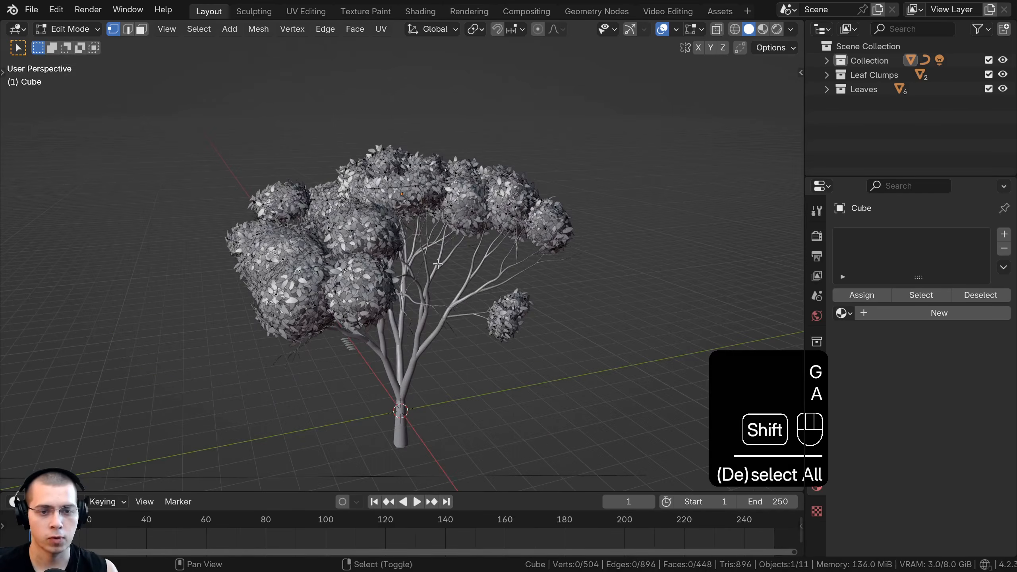
Add an ico sphere with 1 subdivision to the foliage mesh.
middle_drag(369, 317, 412, 243)
key(shift+a)
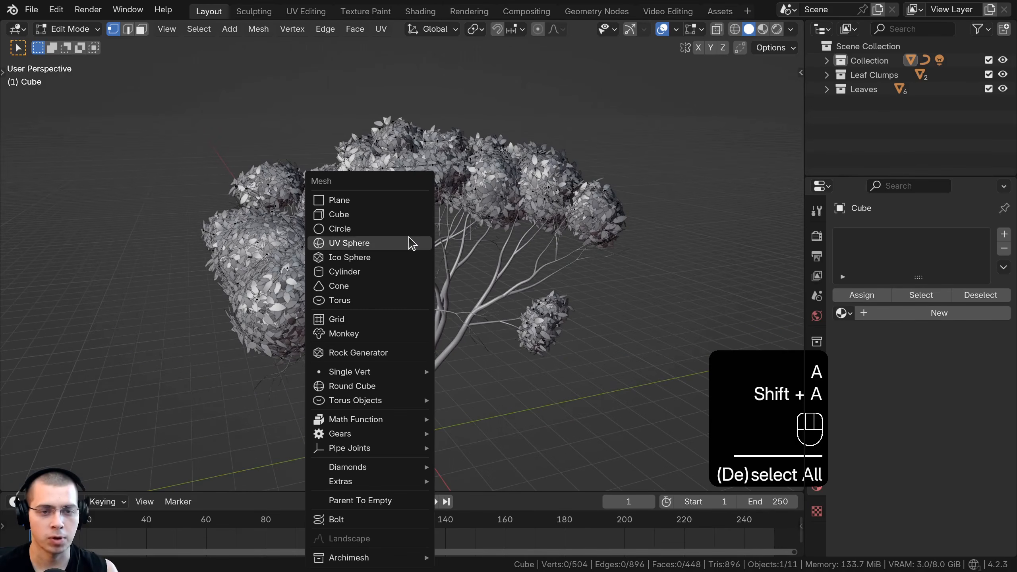
click(346, 258)
middle_drag(446, 355, 453, 337)
click(84, 480)
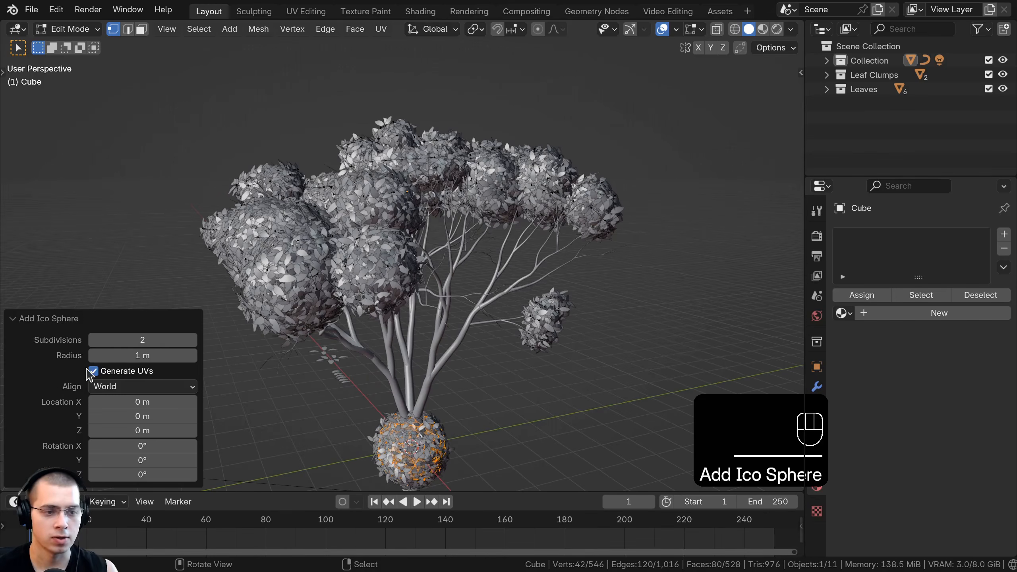
drag(151, 337, 136, 337)
Move the new ico sphere up onto the crown's open side, resize it and duplicate it for a neighbouring branch.
middle_drag(385, 360, 477, 337)
key(g)
click(639, 41)
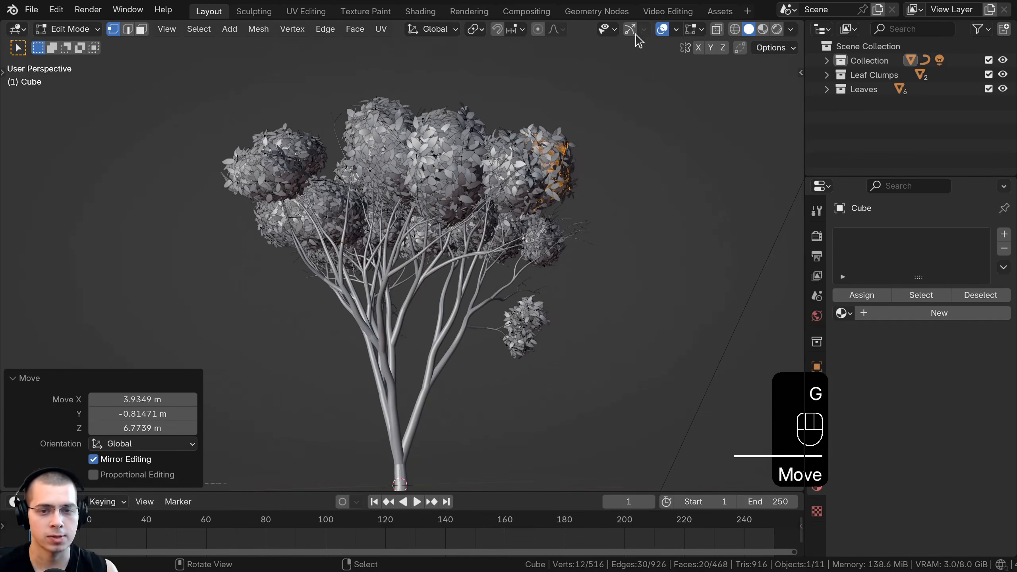
shift+middle_drag(557, 127, 573, 286)
key(s)
click(538, 291)
key(g)
click(529, 324)
key(s)
middle_drag(528, 325, 415, 394)
key(g)
key(shift+d)
Inspect the tree's foliage in rendered shading from several sides, then return to solid shading.
key(z)
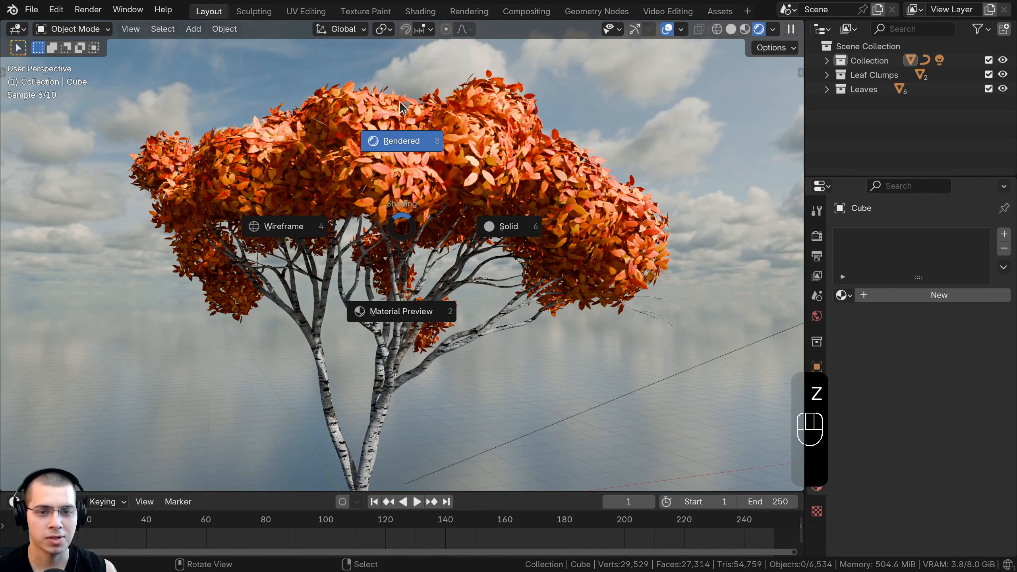
middle_drag(402, 179, 355, 355)
middle_drag(304, 240, 441, 243)
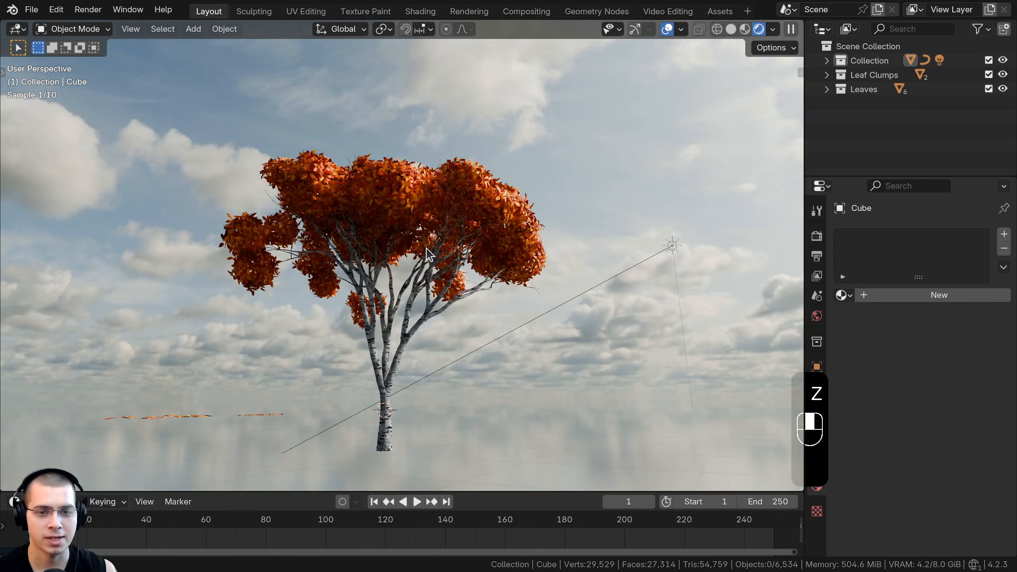
middle_drag(600, 276, 518, 250)
scroll(466, 304, up, 2)
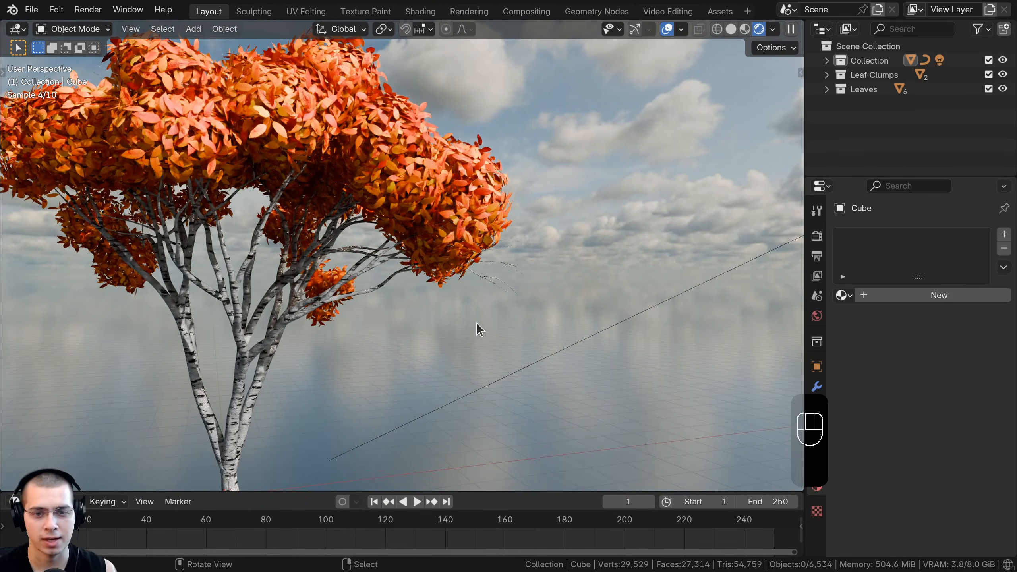
scroll(479, 283, down, 1)
key(z)
click(529, 288)
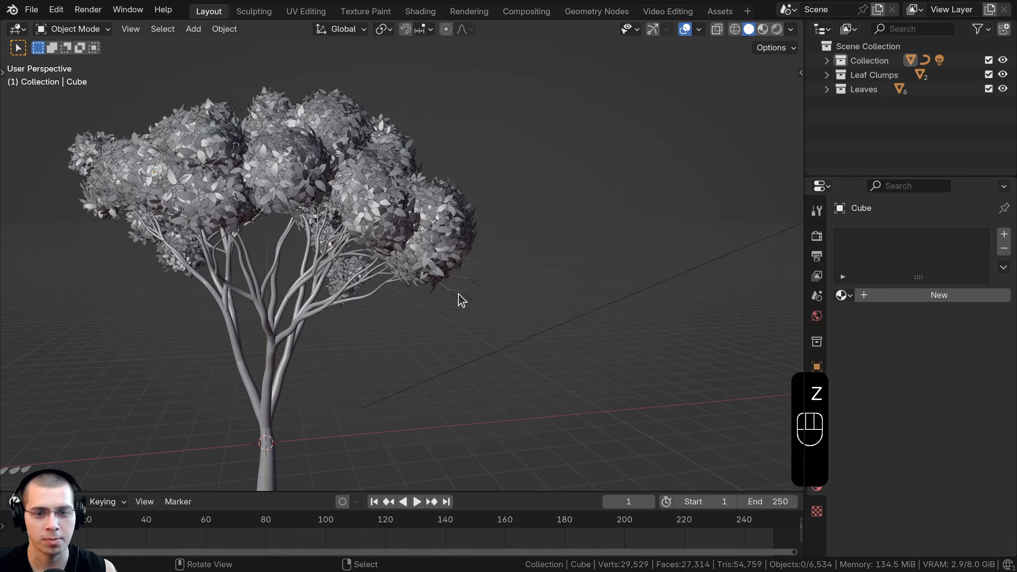
Cover the bare branch tips at the crown's outer edge with further leaf clusters and leave mesh editing.
click(485, 284)
middle_drag(483, 278, 505, 272)
key(a)
scroll(496, 264, down, 2)
click(473, 236)
key(Tab)
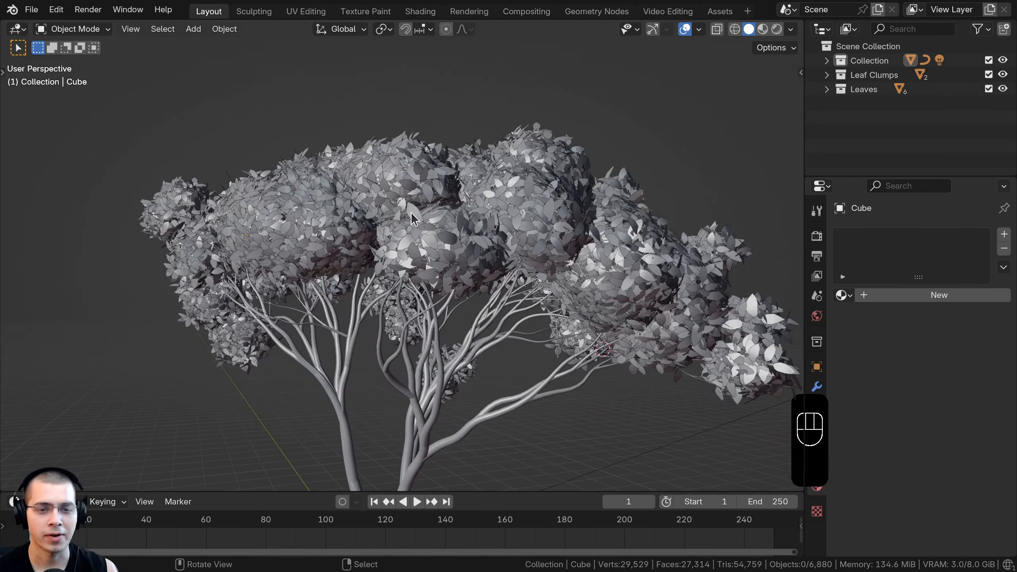
Select the foliage object and open its node tree in the Geometry Nodes workspace.
middle_drag(414, 219, 339, 187)
middle_drag(327, 152, 281, 148)
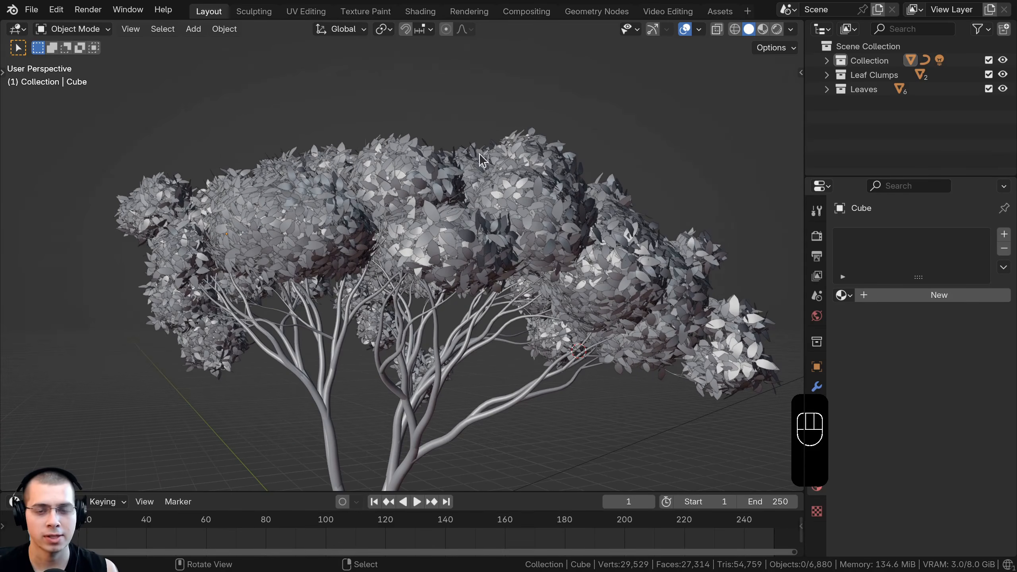
scroll(548, 218, down, 2)
shift+middle_drag(547, 217, 556, 209)
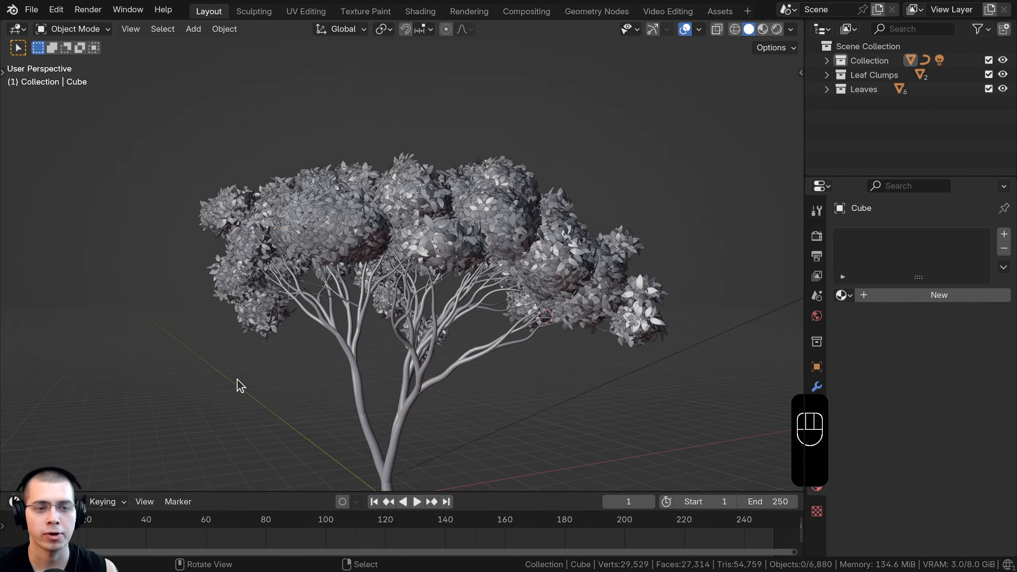
scroll(248, 379, down, 2)
shift+middle_drag(250, 363, 245, 349)
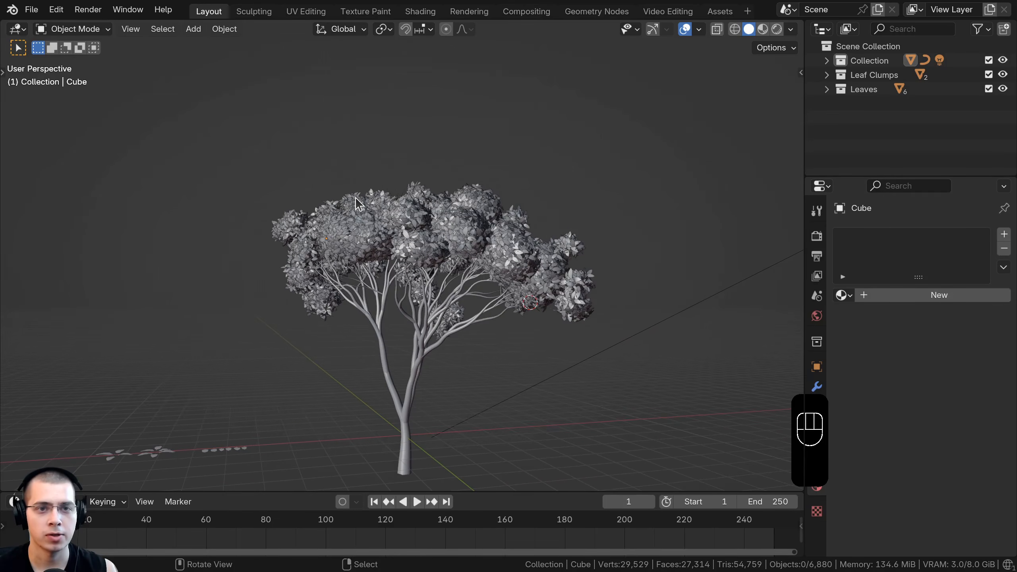
click(348, 216)
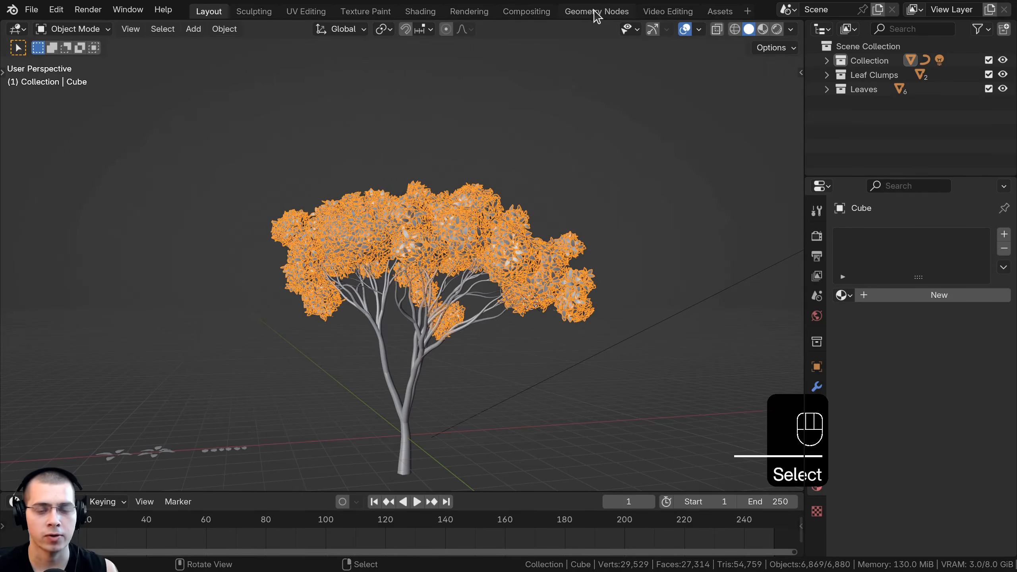
click(597, 11)
scroll(629, 289, up, 3)
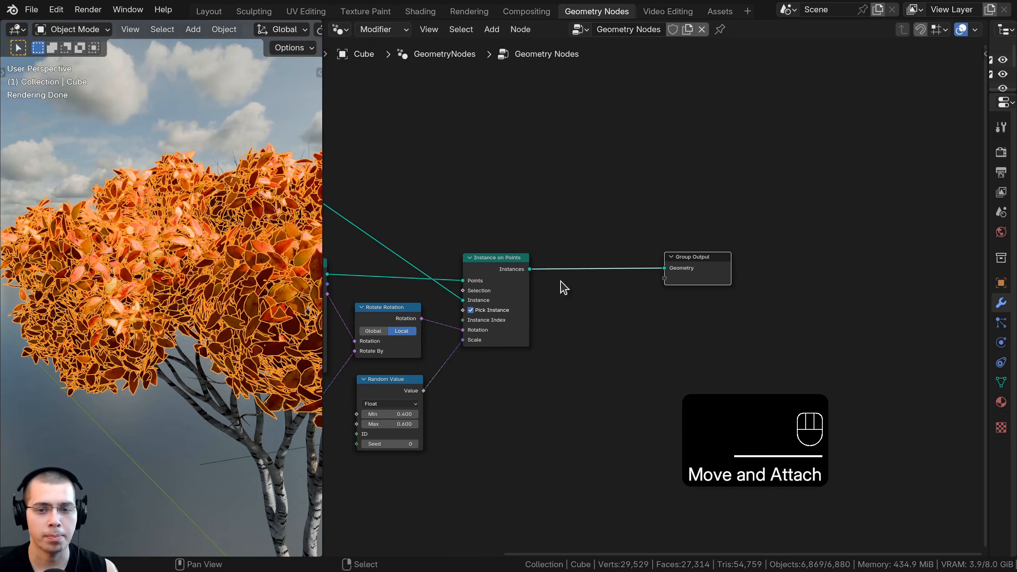
Move the Group Output node farther from Instance on Points, deselect the foliage and display the tree in solid shading.
drag(718, 273, 791, 275)
key(a)
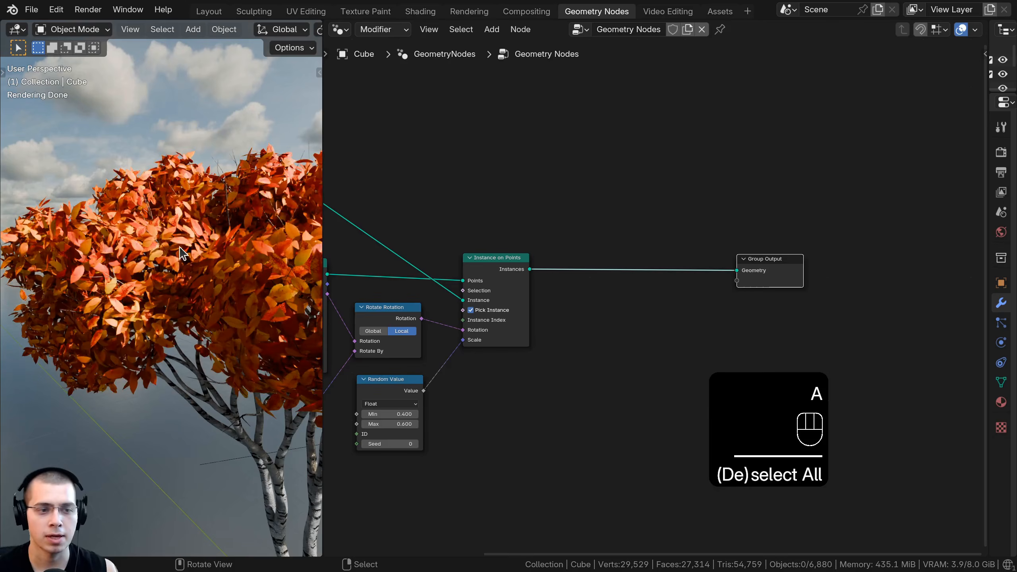
key(z)
key(z)
Add a Noise Texture node below the link between Instance on Points and Group Output.
key(shift+a)
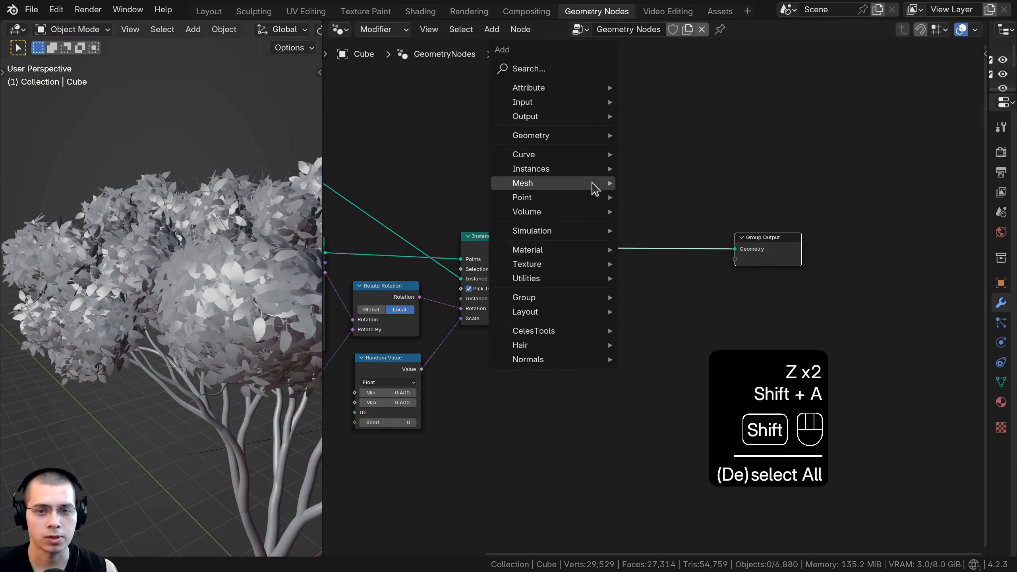
mouse_move(594, 187)
text(nois)
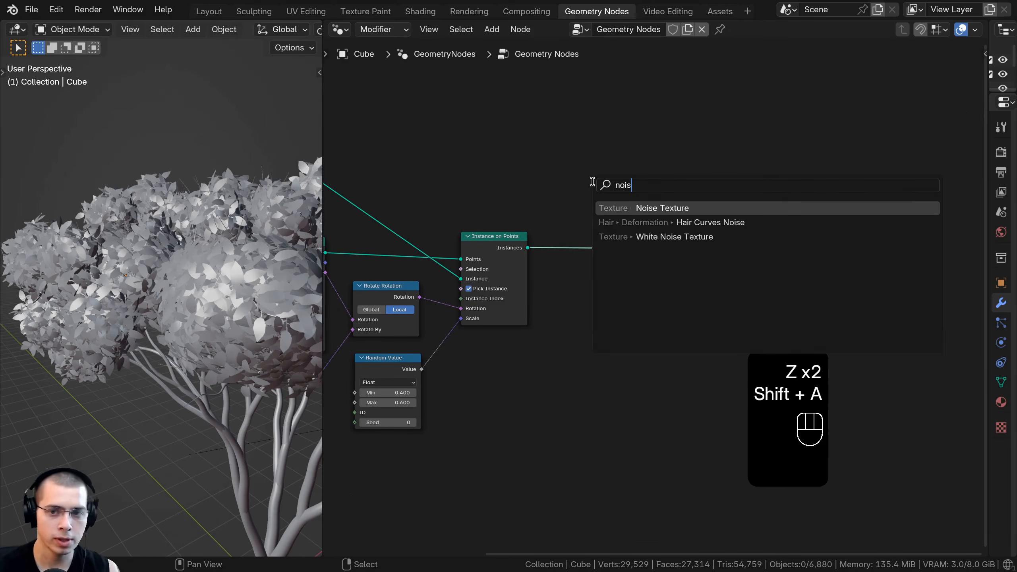
key(Return)
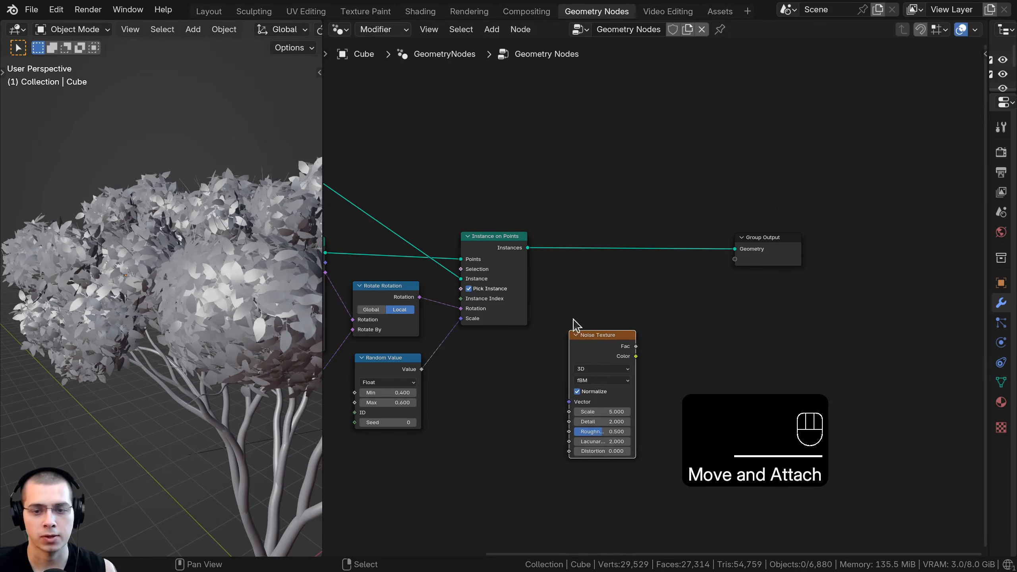
click(560, 336)
scroll(624, 232, up, 2)
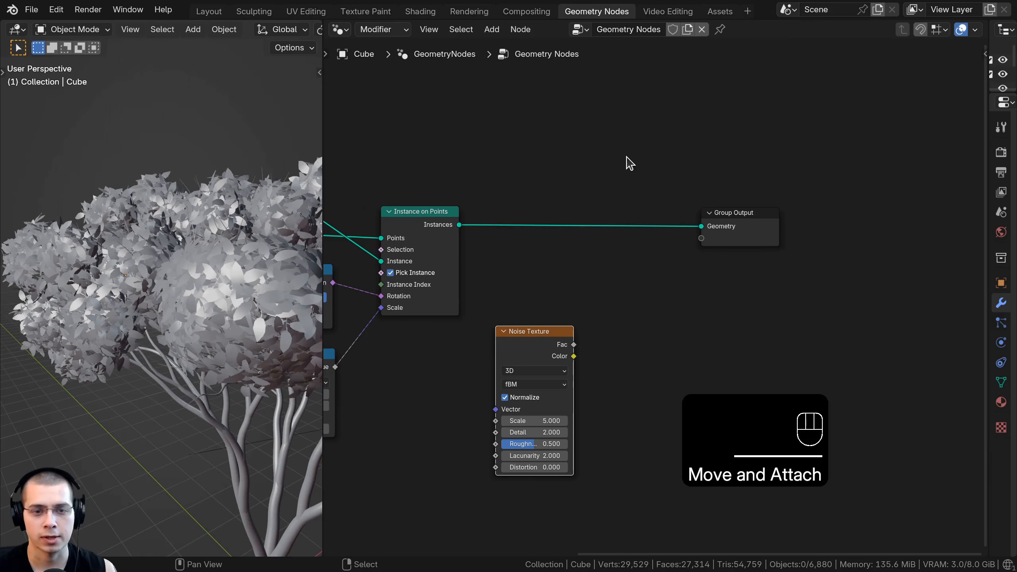
Insert a Set Position node before Group Output and link the Noise Texture's Color to its Offset.
key(shift+a)
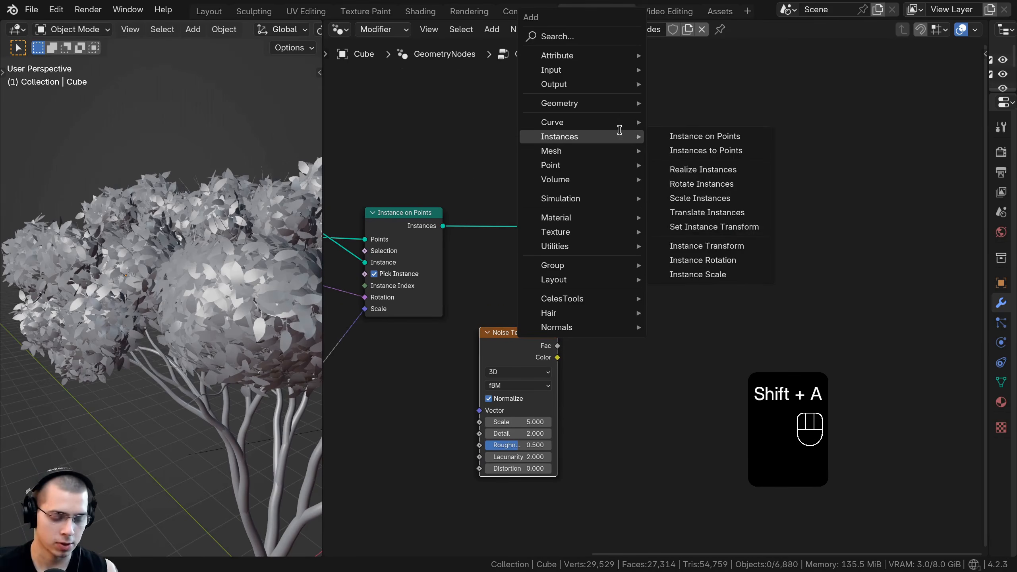
text(set)
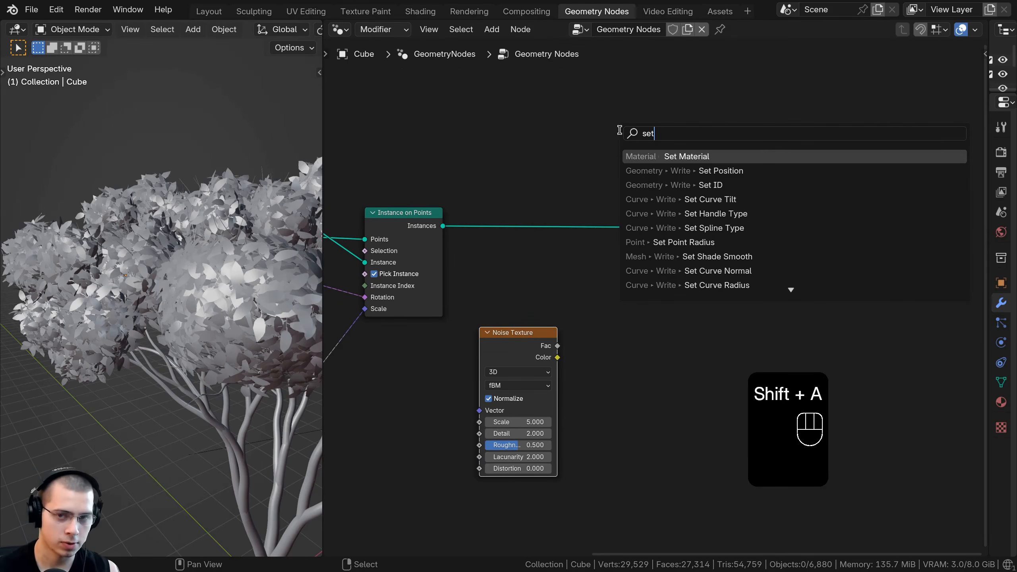
click(721, 171)
drag(531, 360, 475, 369)
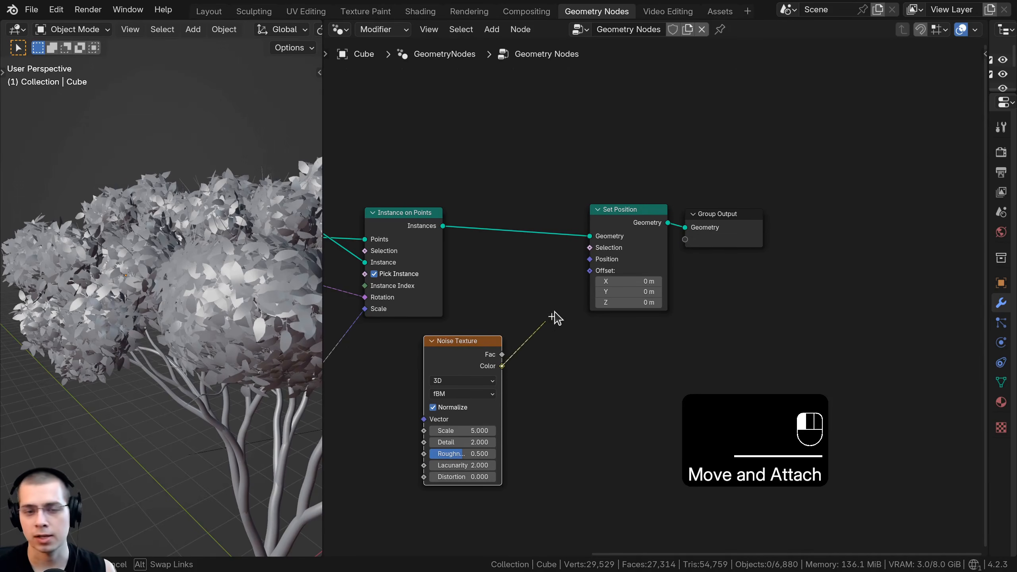
drag(587, 275, 589, 271)
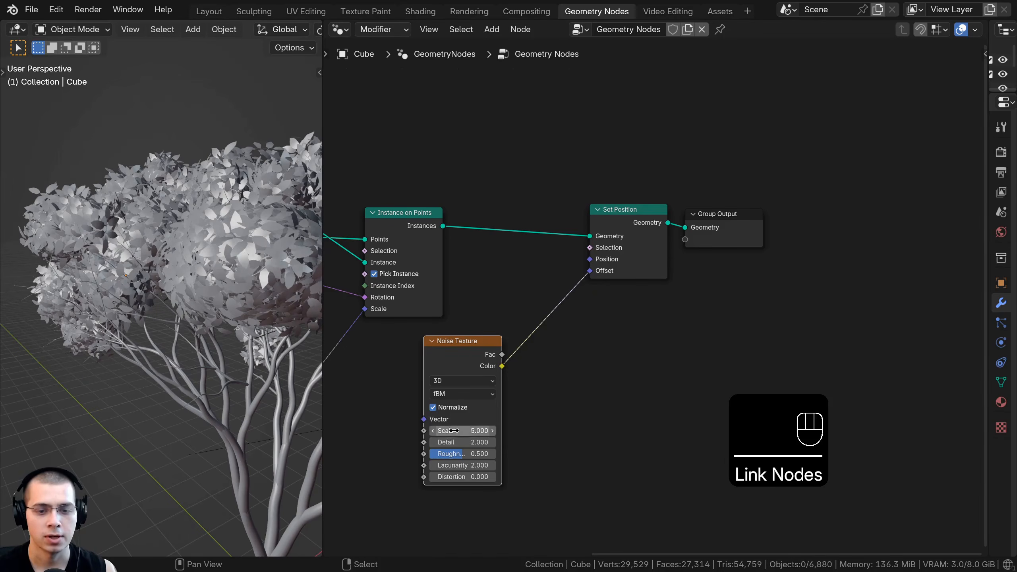
Try out different Scale values on the Noise Texture while viewing the whole crown.
drag(453, 431, 432, 431)
right_click(481, 431)
scroll(130, 248, down, 3)
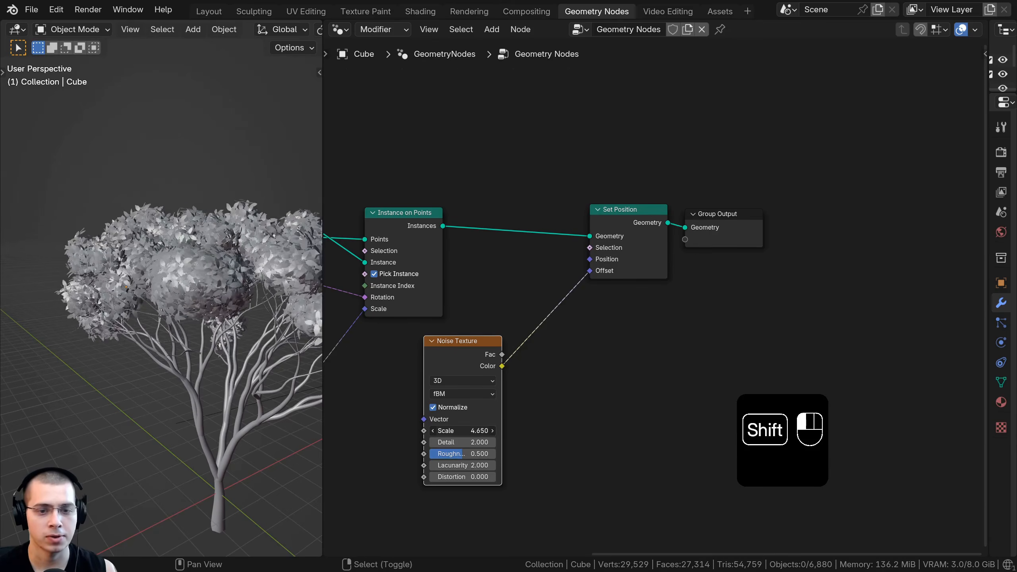
right_click(433, 430)
Spread the nodes apart, moving the Set Position and Group Output nodes together away from the Noise Texture.
drag(447, 361, 431, 364)
middle_drag(522, 303, 539, 264)
scroll(539, 265, up, 2)
middle_drag(538, 265, 537, 246)
drag(647, 97, 791, 214)
key(g)
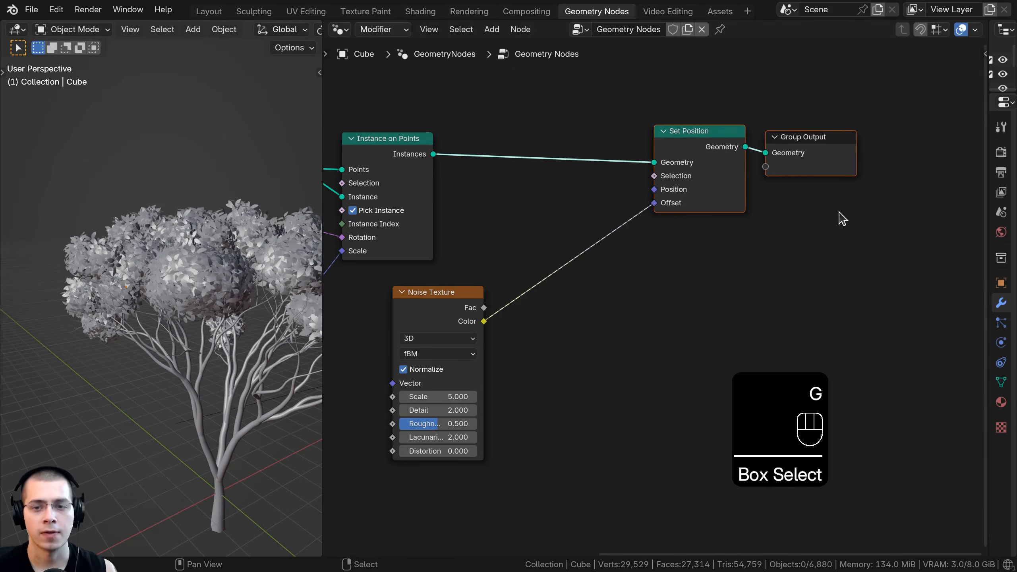
click(838, 213)
Add a Mix Color node to the foliage node tree.
key(shift+a)
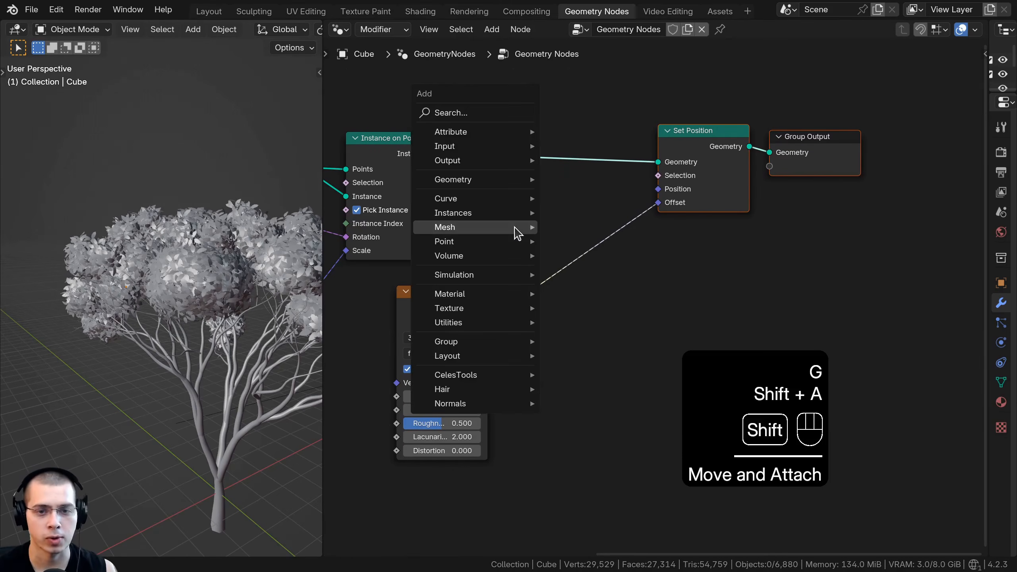
text(mx c)
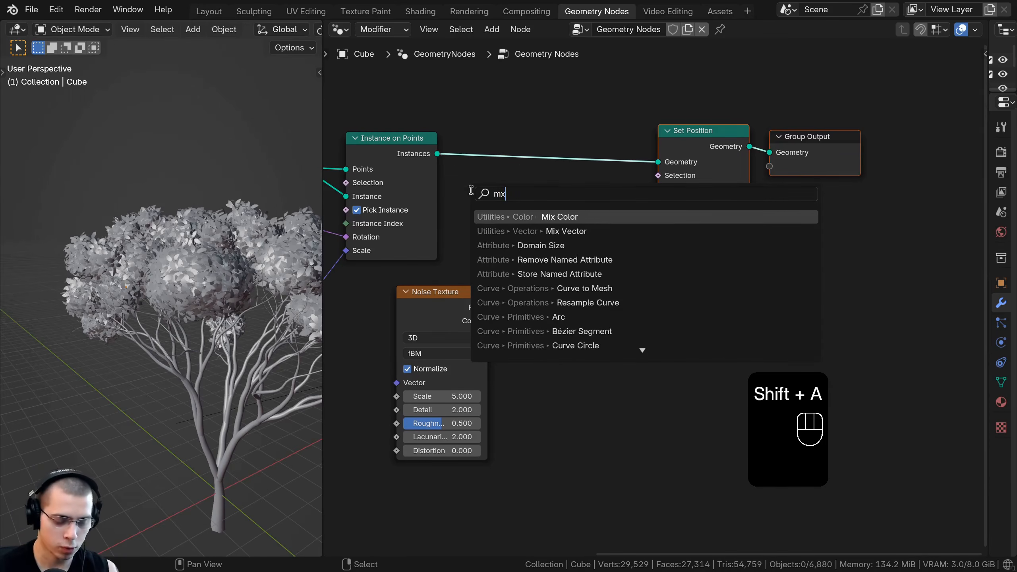
Add a Mix Color node and insert it on the link between the Noise Texture's Color and the Set Position Offset.
click(598, 216)
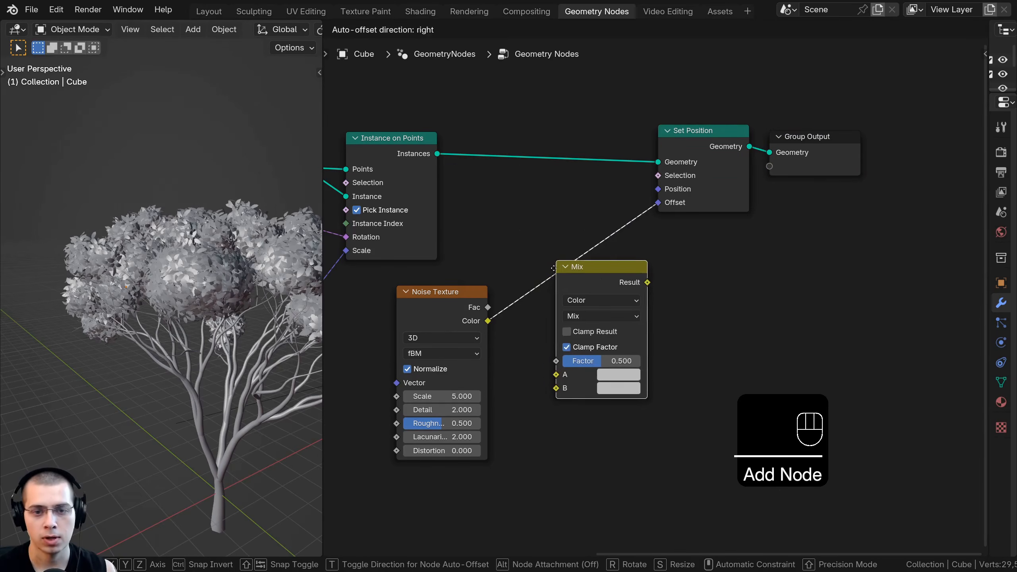
click(519, 277)
key(g)
click(659, 322)
key(a)
key(a)
drag(625, 287, 621, 285)
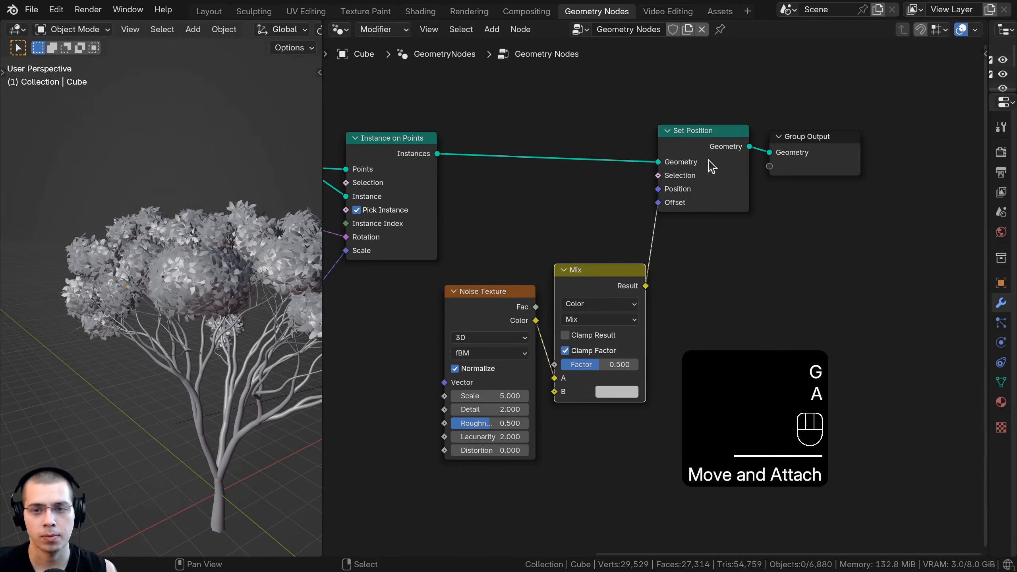
Move the Noise Texture color link from input A to input B of the Mix node and shift the node up slightly.
drag(721, 146, 724, 147)
middle_drag(684, 180, 679, 164)
scroll(649, 251, up, 3)
middle_drag(648, 251, 654, 146)
click(472, 196)
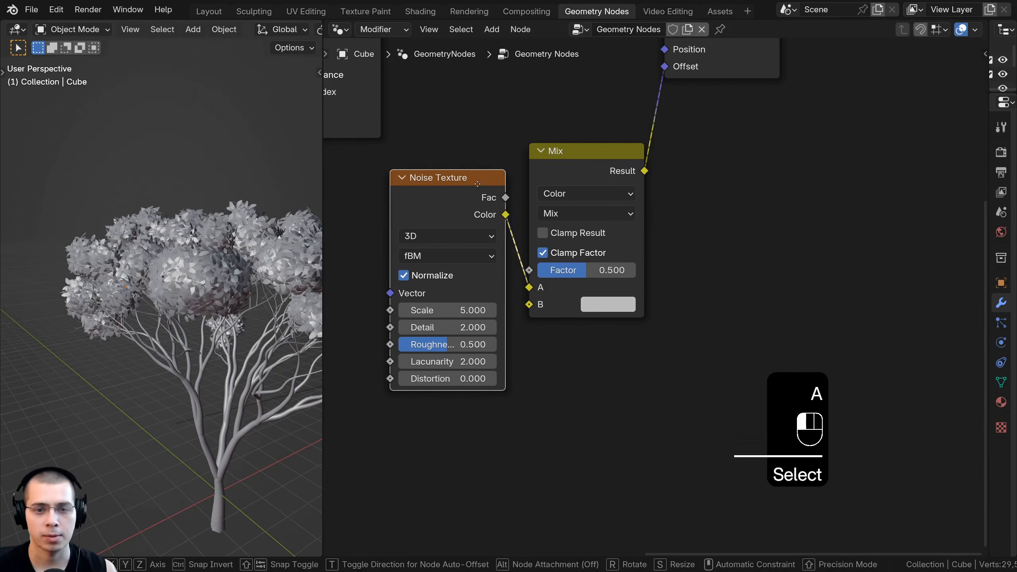
drag(530, 287, 529, 306)
drag(588, 158, 583, 131)
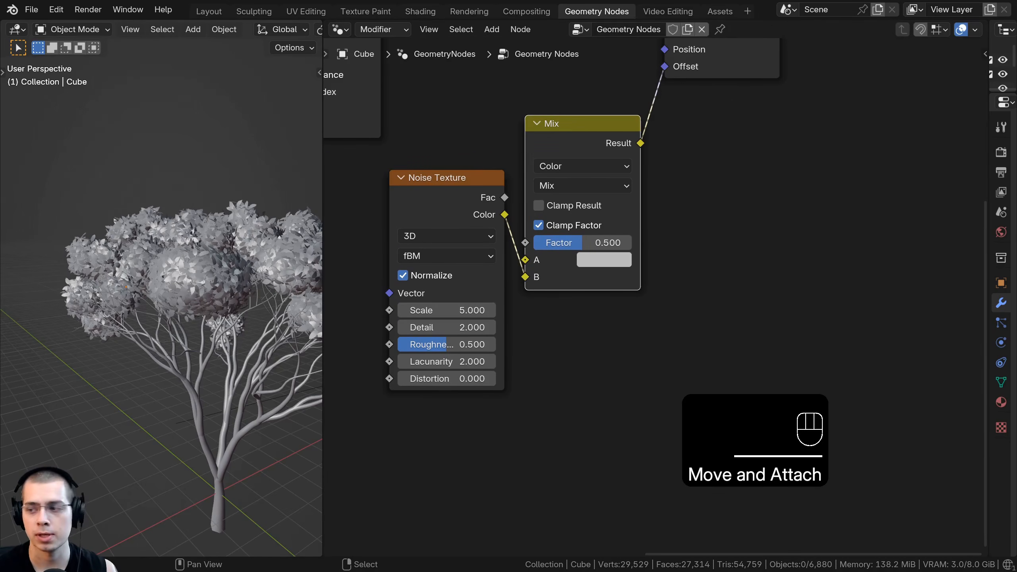
Set the Mix node's blending mode to Linear Light and its A color to black.
scroll(576, 196, up, 1)
middle_drag(576, 195, 574, 227)
click(576, 219)
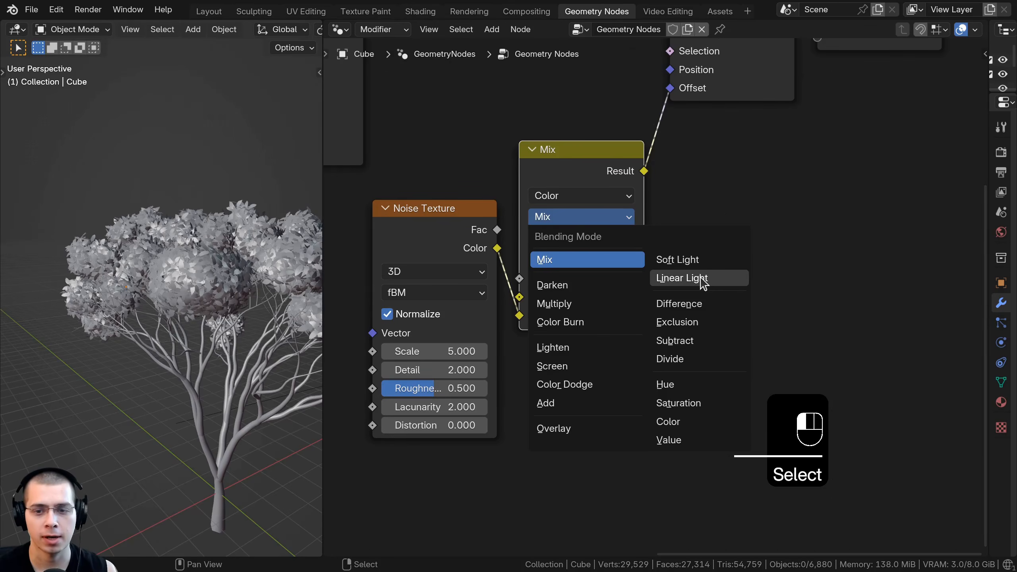
click(683, 278)
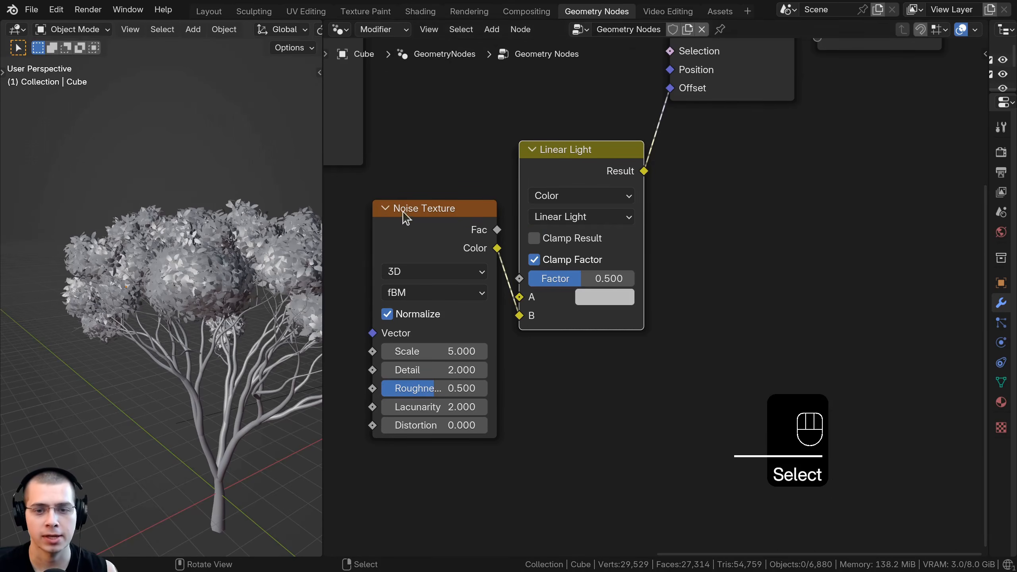
click(592, 299)
click(754, 160)
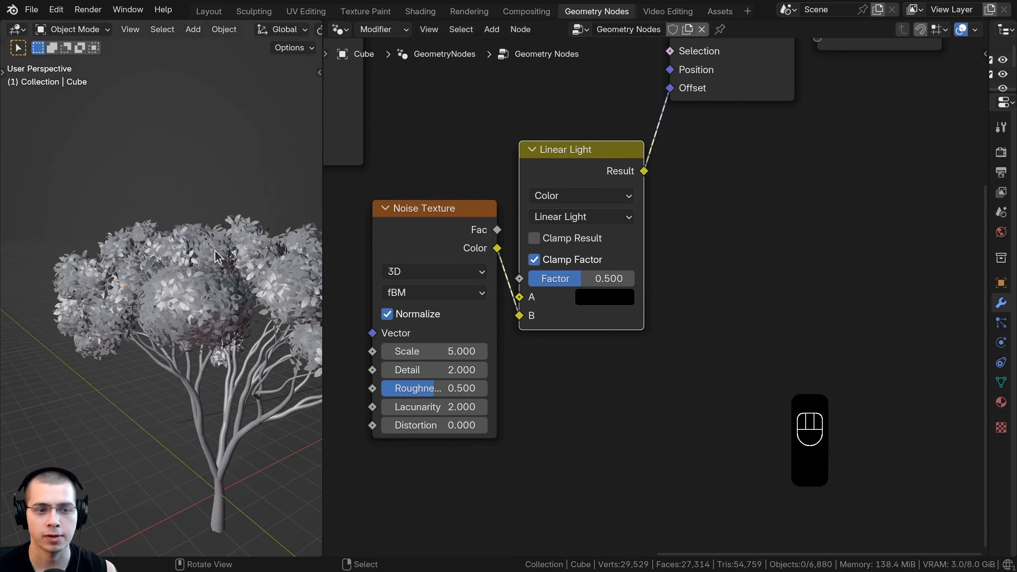
Set the Linear Light node's Factor to 0.100 while checking how strongly it displaces the leaves.
middle_drag(215, 252, 228, 253)
mouse_move(581, 279)
mouse_down()
mouse_move(631, 279)
mouse_move(528, 279)
mouse_move(637, 279)
mouse_up()
scroll(224, 291, up, 3)
shift+middle_drag(132, 277, 240, 295)
mouse_move(584, 280)
mouse_down()
mouse_move(520, 281)
mouse_move(593, 281)
mouse_up()
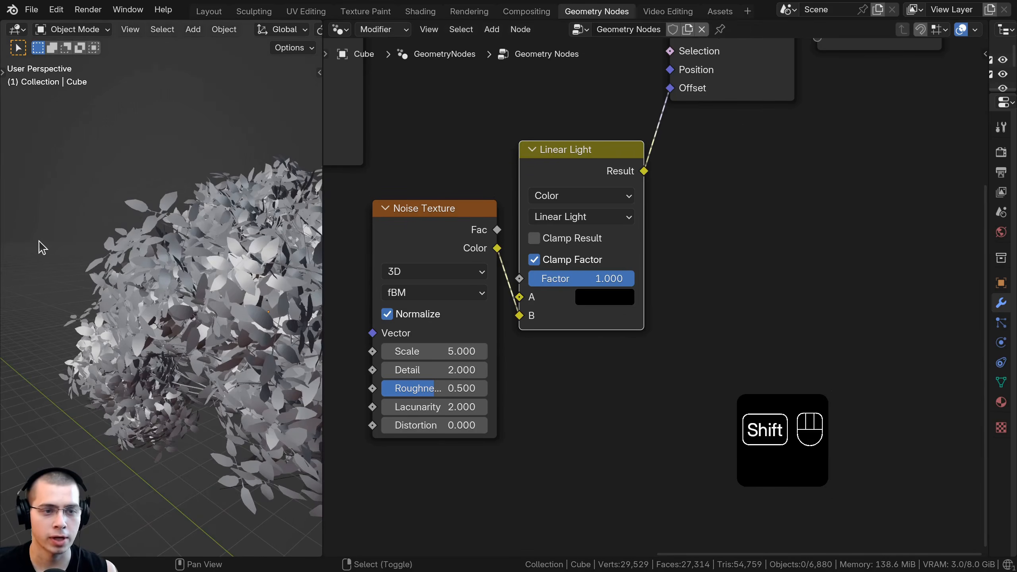
shift+middle_drag(41, 247, 36, 261)
mouse_move(116, 231)
middle_down()
mouse_move(153, 226)
mouse_move(172, 240)
middle_up()
mouse_move(579, 280)
mouse_down()
mouse_move(521, 281)
mouse_move(581, 281)
mouse_move(534, 280)
mouse_move(550, 281)
mouse_up()
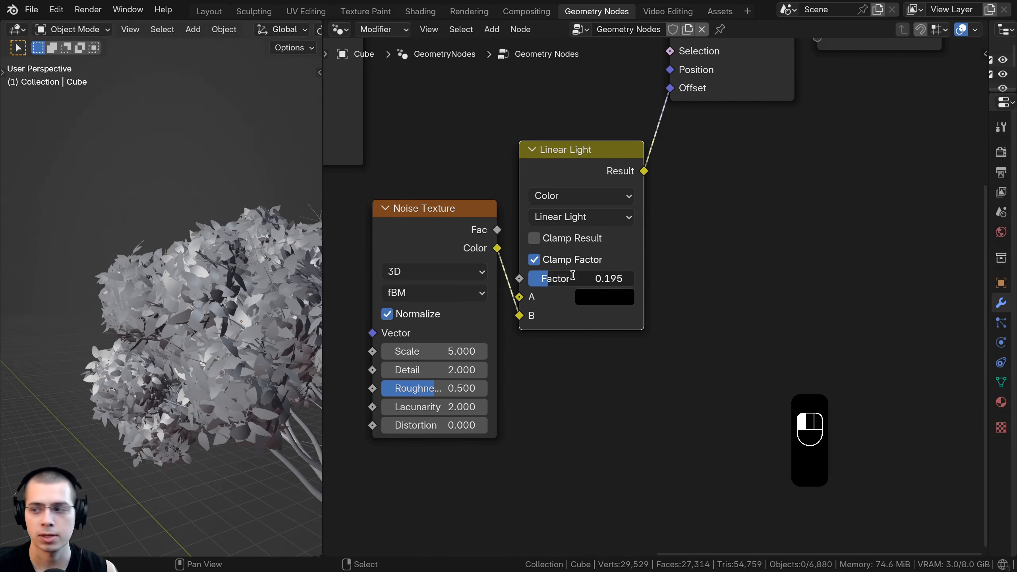
key(Return)
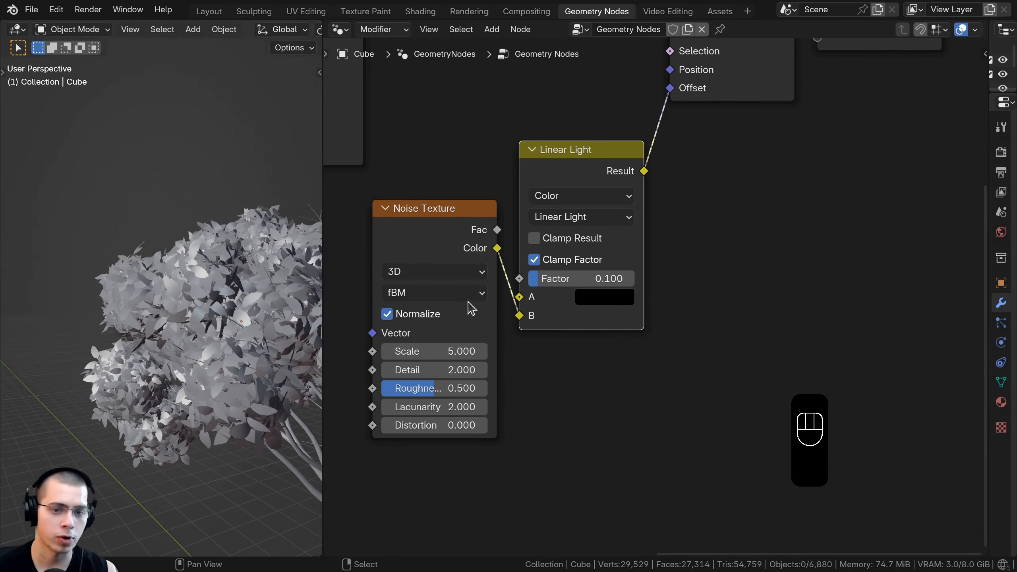
Switch the Noise Texture's dimensions to 4D and preview how its W value moves the leaves.
middle_drag(400, 286, 462, 232)
drag(480, 168, 472, 174)
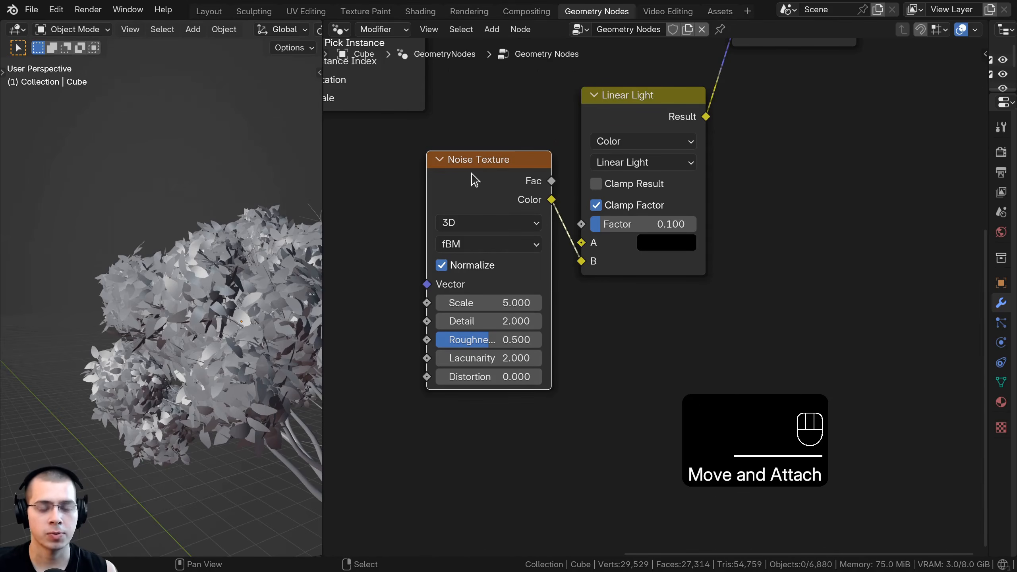
click(471, 225)
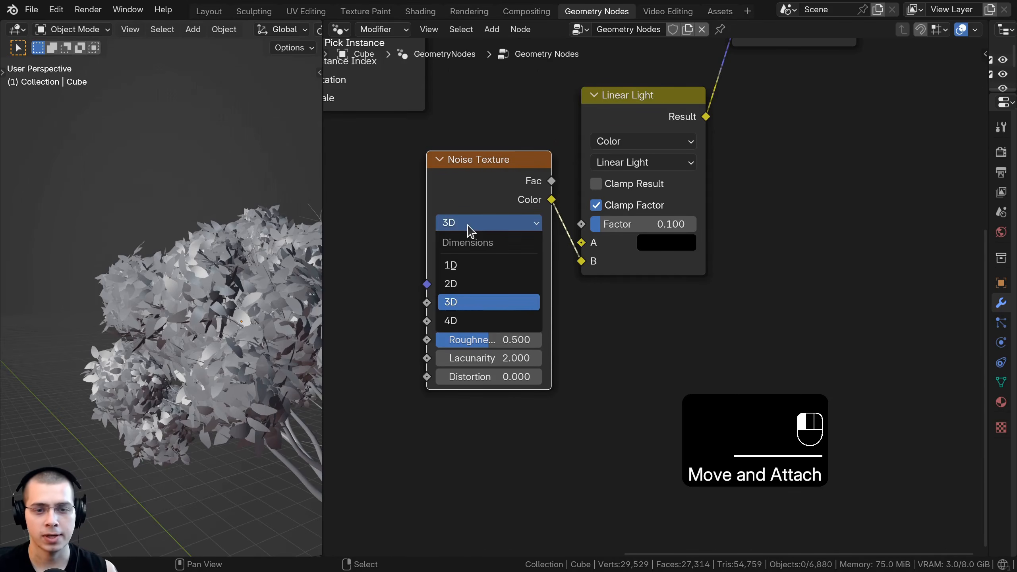
click(467, 324)
drag(451, 371, 455, 368)
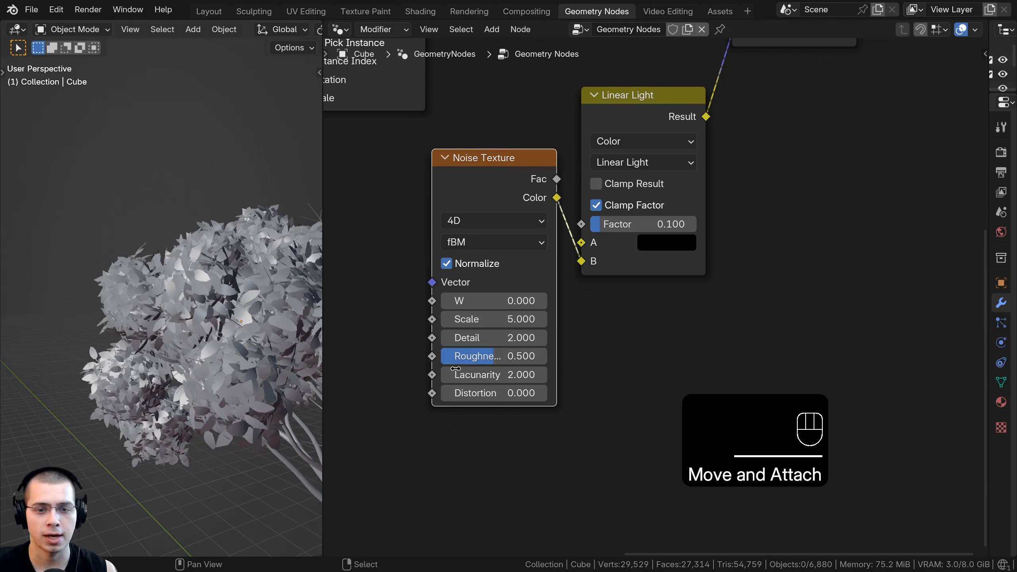
drag(494, 301, 519, 302)
drag(484, 187, 484, 184)
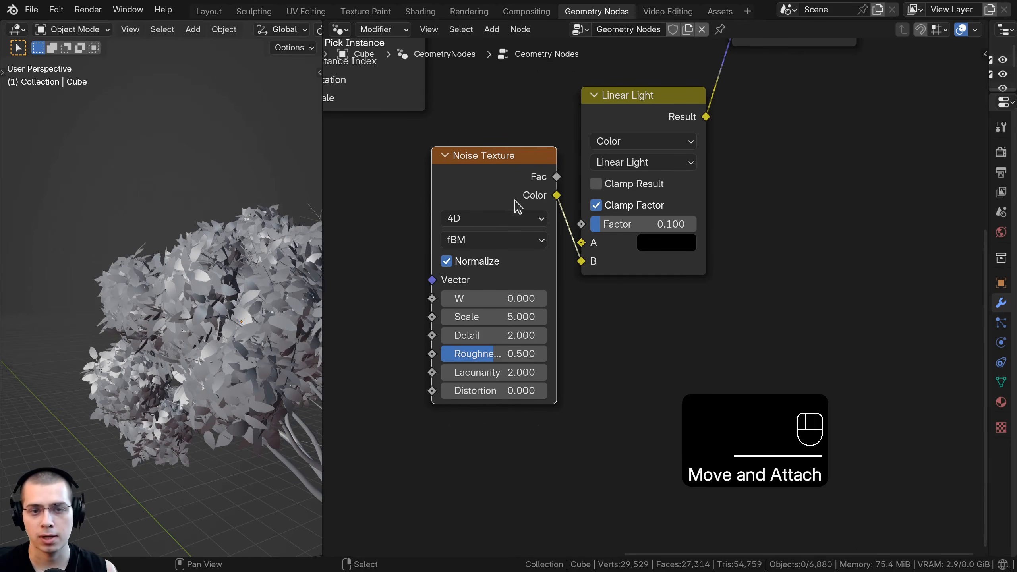
Set the Noise Texture's Scale to 1 and its W value to about 2.3.
scroll(486, 444, up, 1)
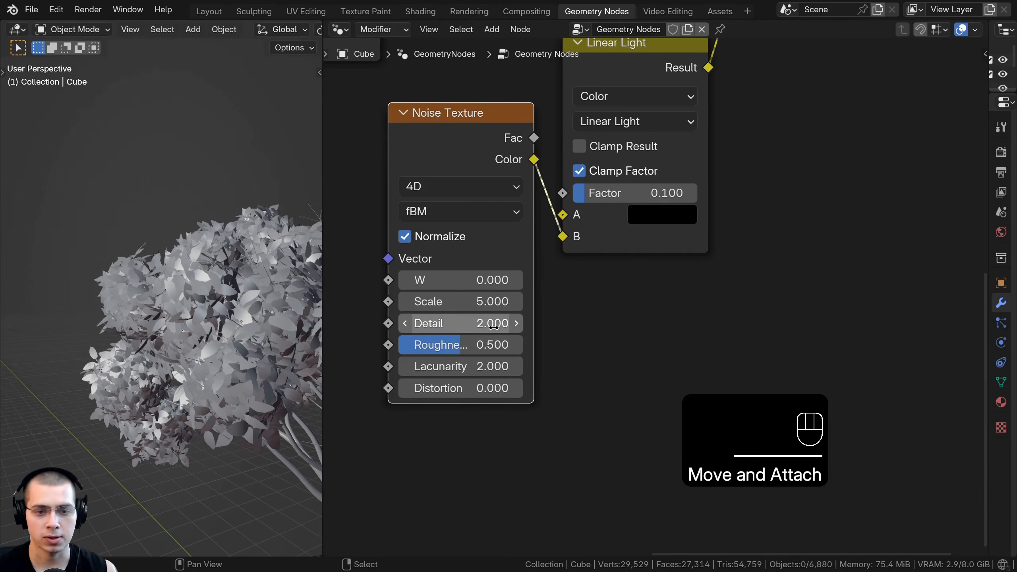
click(463, 307)
text(1)
key(Return)
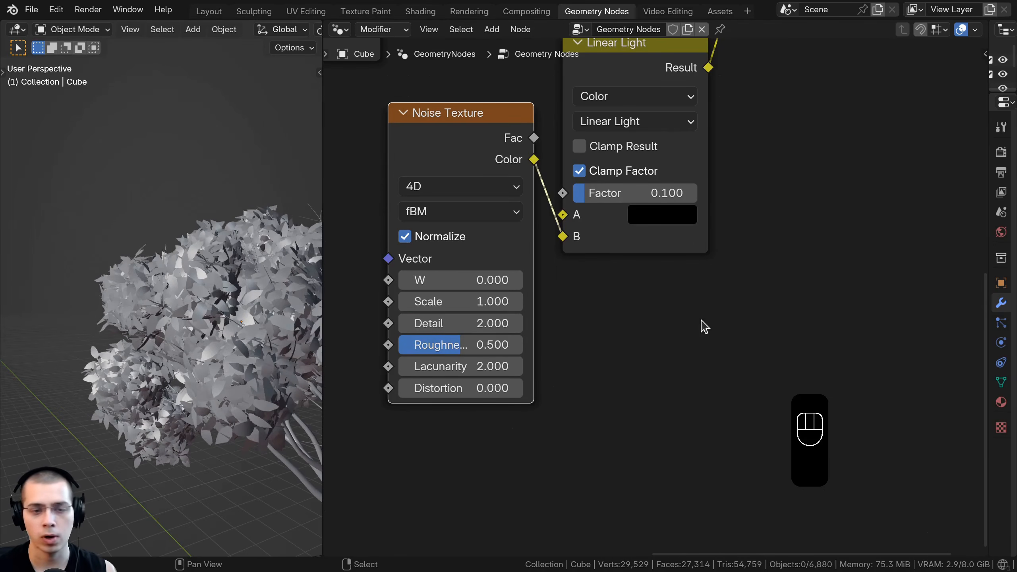
drag(460, 280, 473, 280)
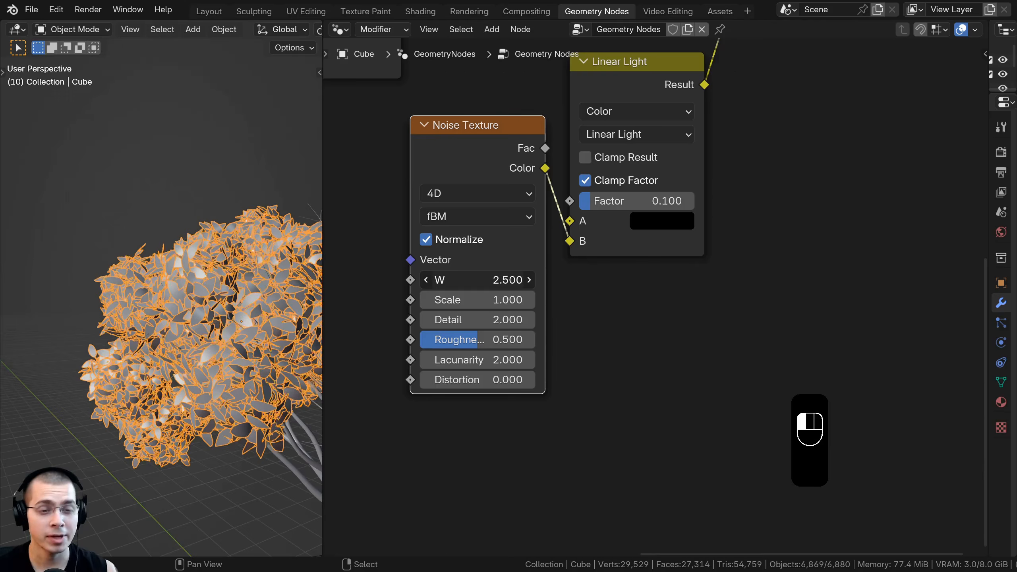
drag(476, 279, 443, 280)
Split off a full-width area below the viewport and node editor, and turn it into a Timeline.
middle_drag(343, 525, 348, 476)
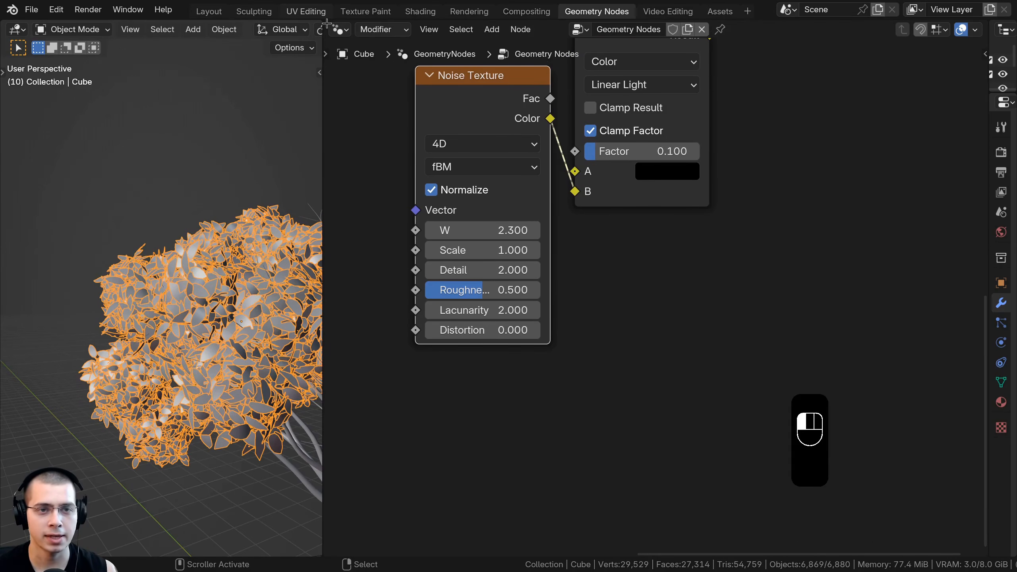
drag(328, 27, 171, 480)
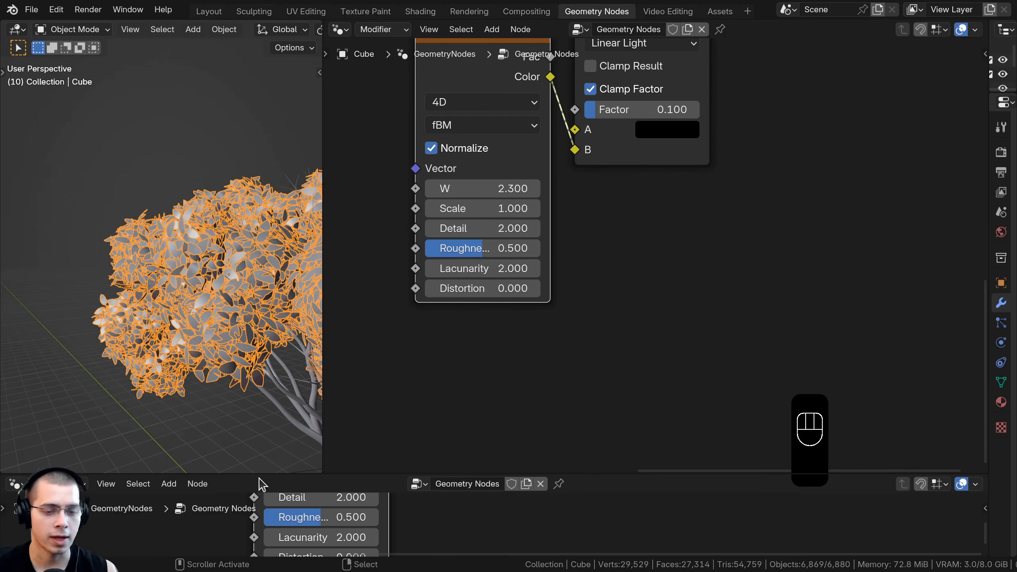
drag(262, 484, 262, 450)
click(15, 450)
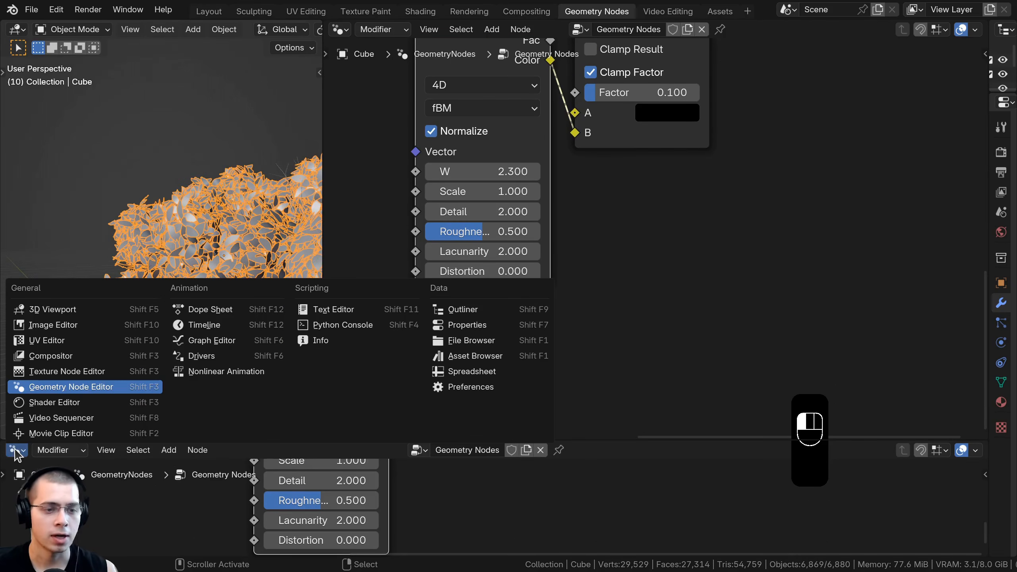
click(203, 325)
Go to frame 0 and insert a keyframe on the Noise Texture's W value.
middle_drag(207, 509, 336, 509)
drag(312, 496, 306, 496)
scroll(346, 496, down, 5)
middle_drag(348, 495, 257, 496)
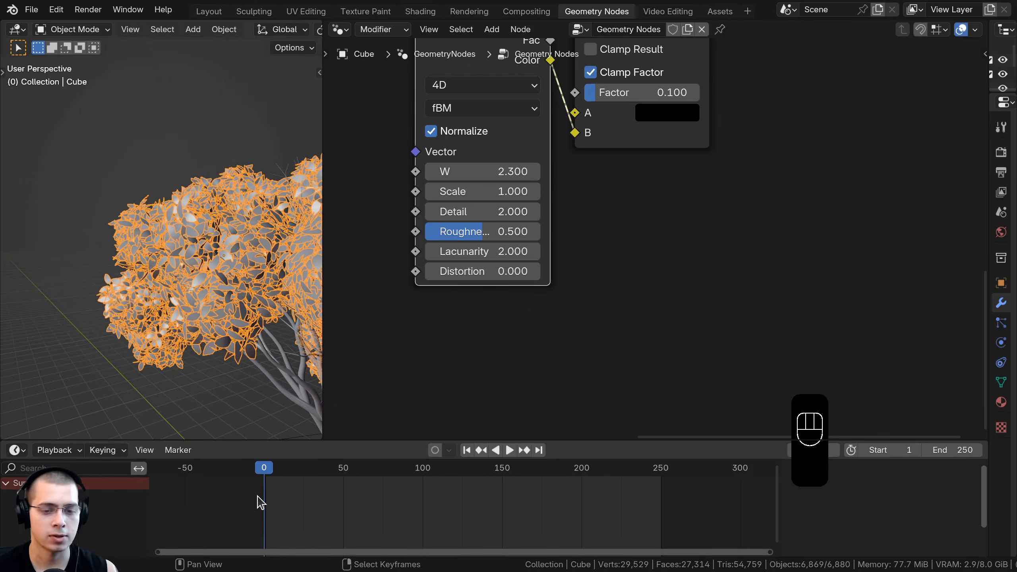
middle_drag(477, 192, 479, 285)
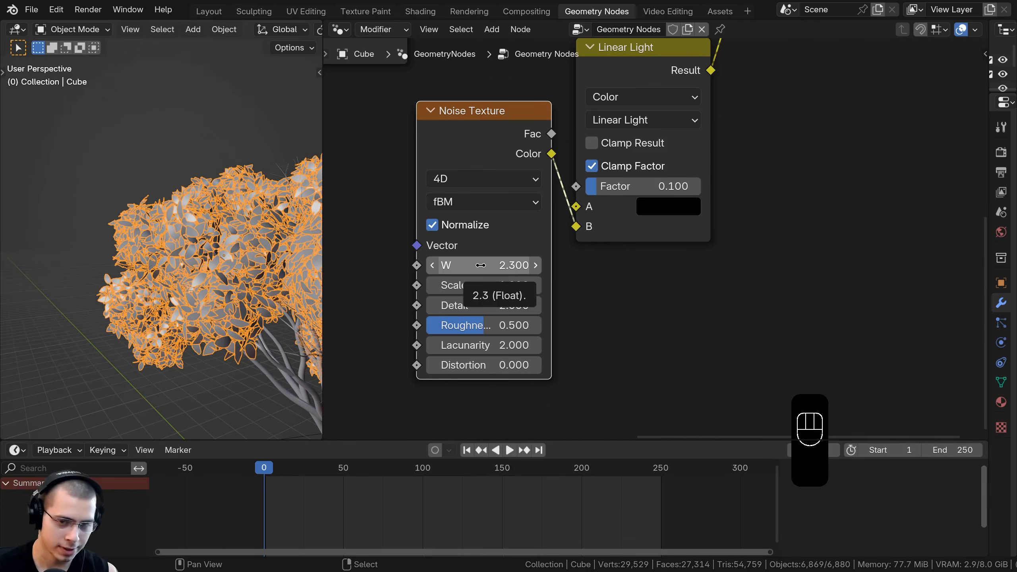
key(i)
Set the Noise Texture's W to 300 at frame 259 and insert a keyframe on it.
scroll(354, 510, down, 3)
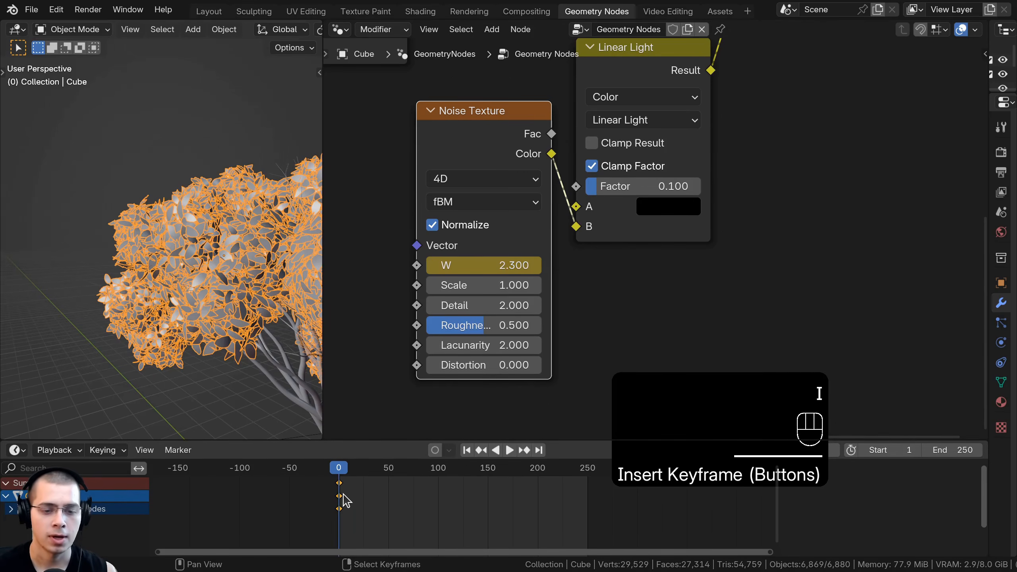
drag(590, 495, 599, 496)
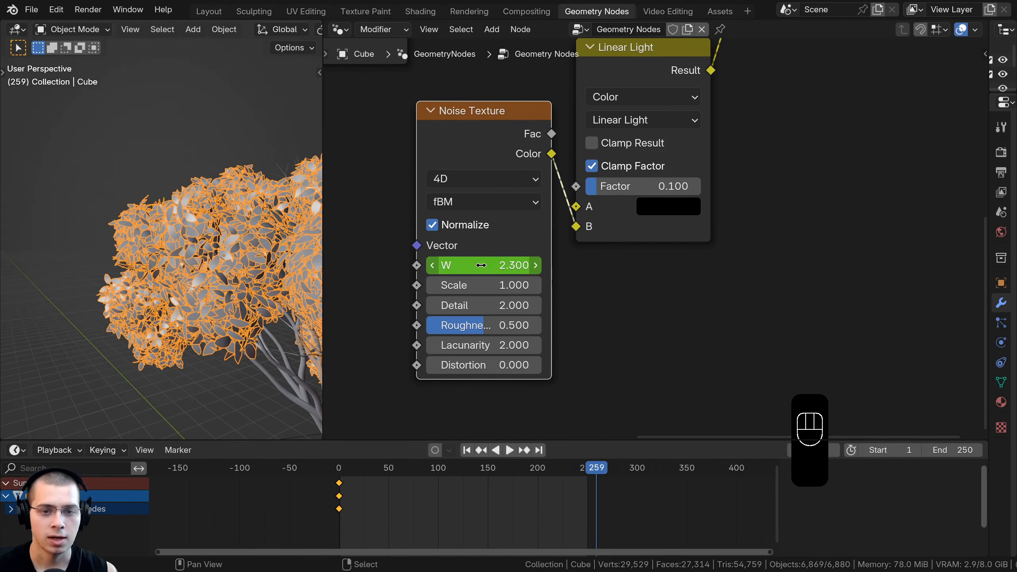
mouse_move(480, 265)
mouse_down()
mouse_move(541, 264)
mouse_move(481, 262)
mouse_up()
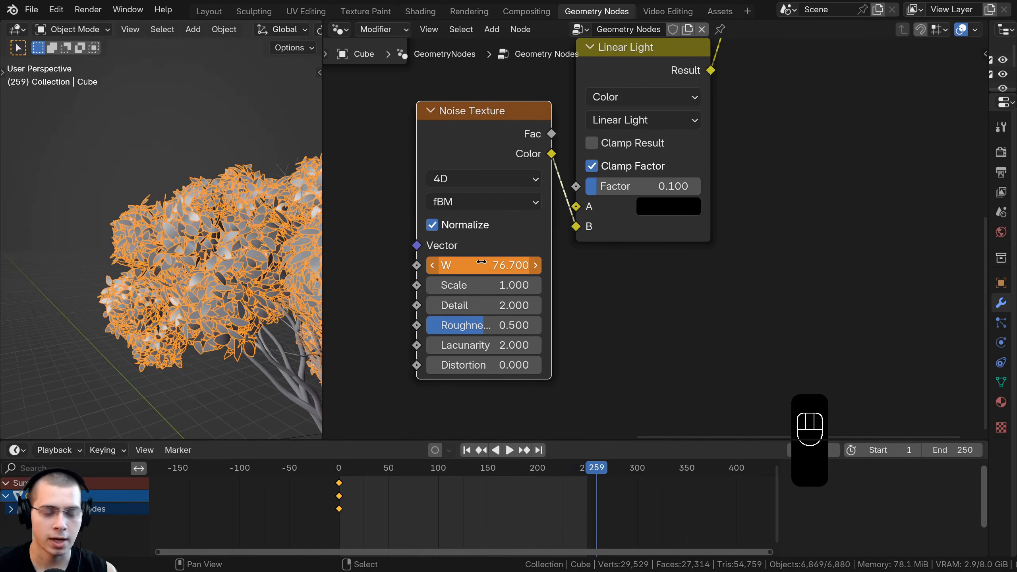
click(473, 257)
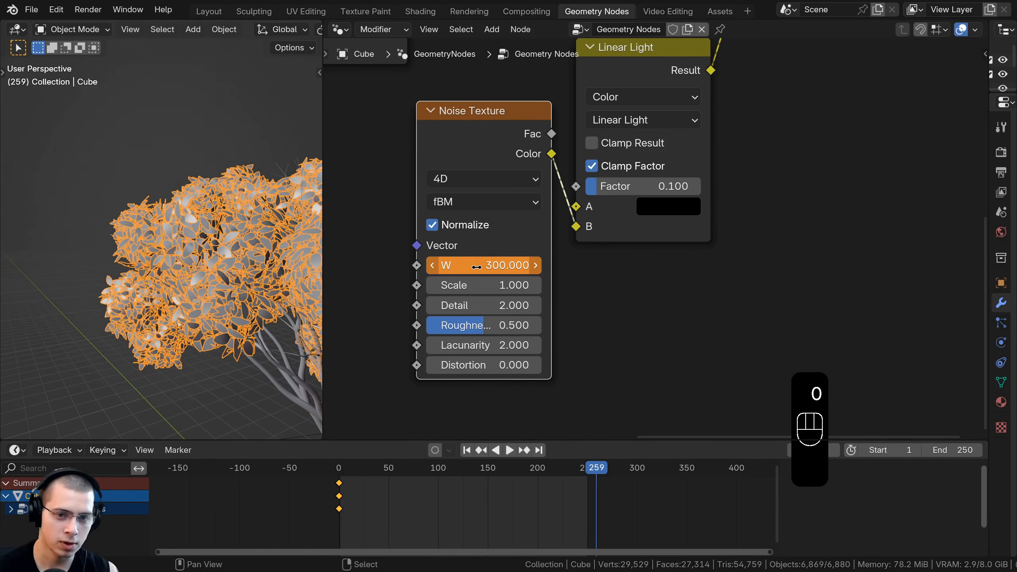
key(i)
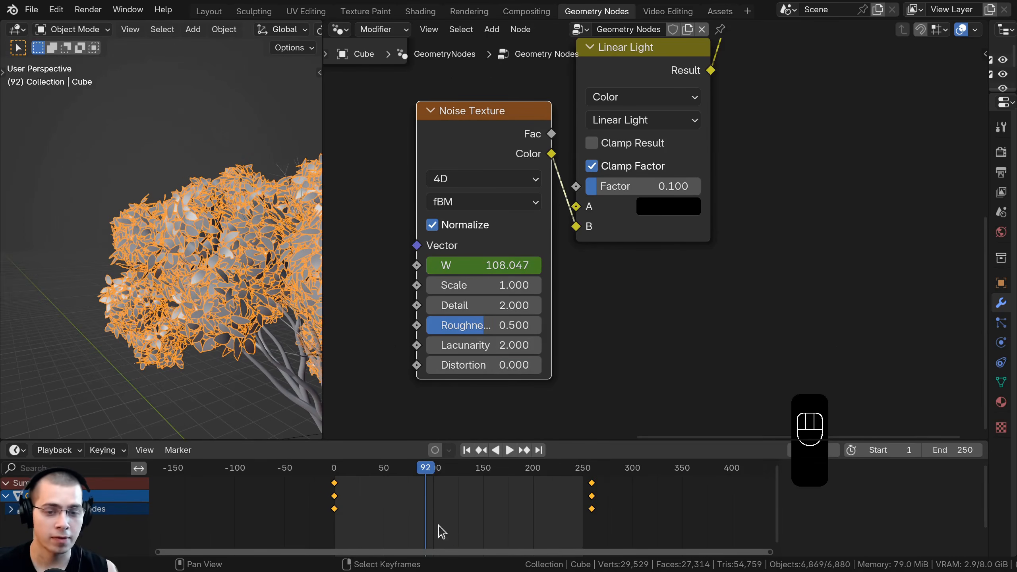
Set the interpolation of all W keyframes to Linear.
key(a)
key(a)
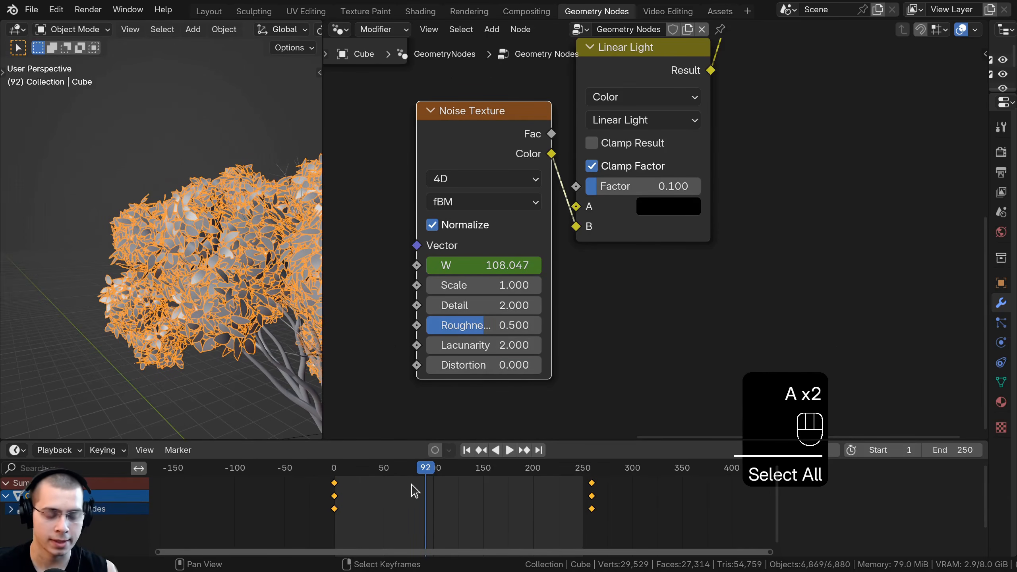
key(t)
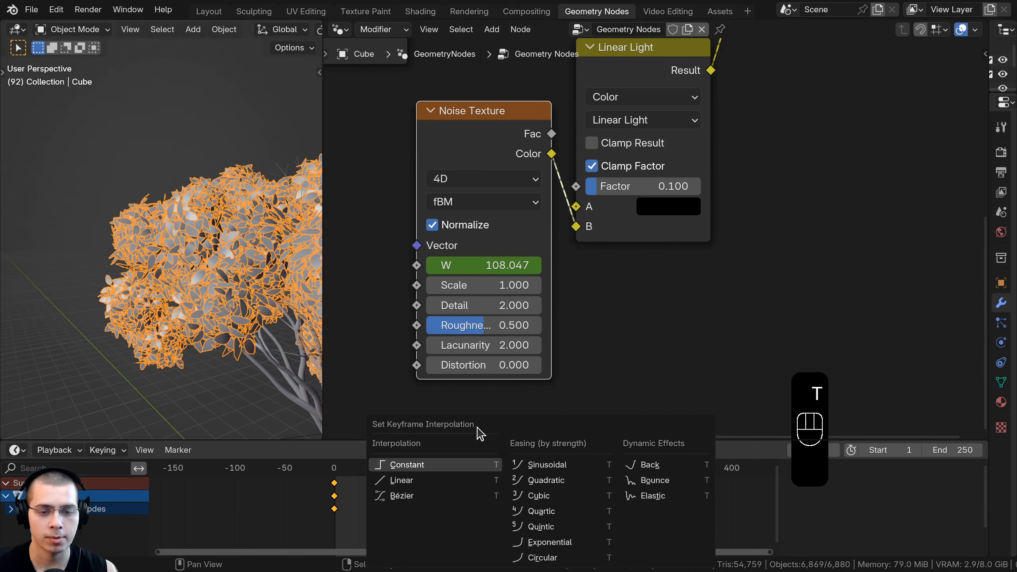
click(401, 480)
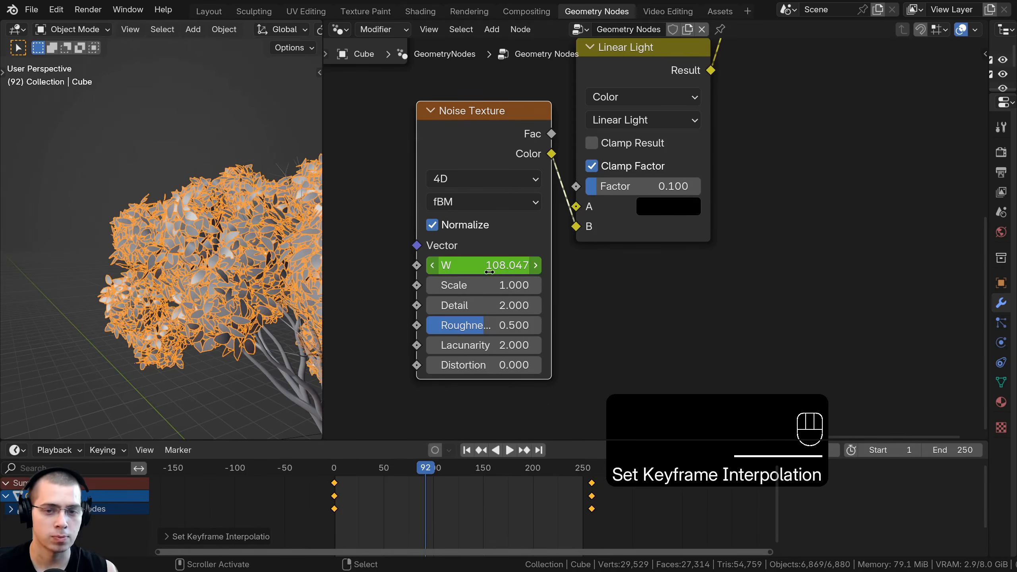
Play the animation to check how fast the leaves move.
key(space)
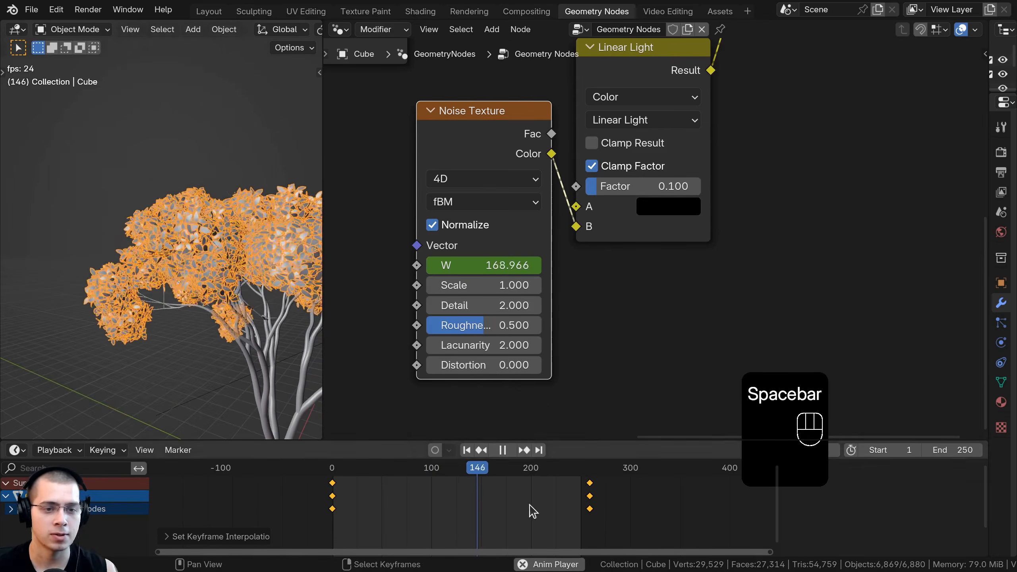
scroll(497, 496, down, 3)
key(space)
Scale all W keyframes apart repeatedly, beyond frame 1200, to slow the leaf animation during playback.
key(a)
key(a)
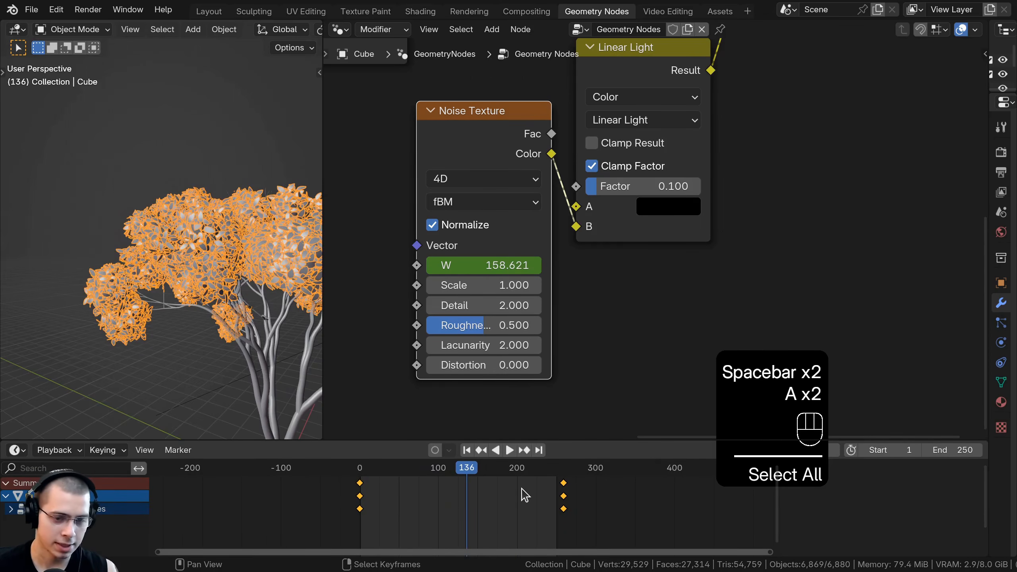
key(s)
click(587, 518)
key(space)
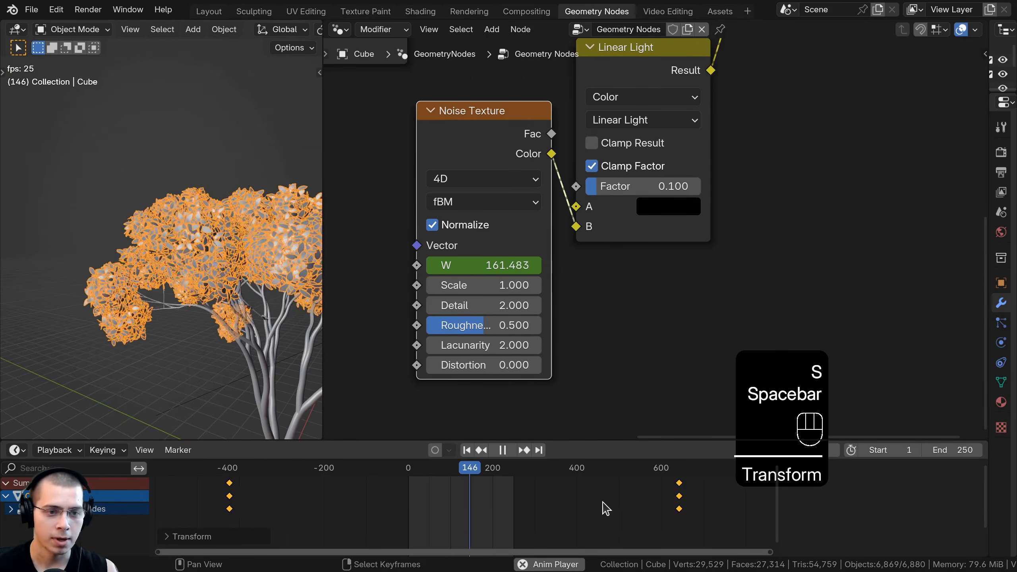
key(s)
click(560, 511)
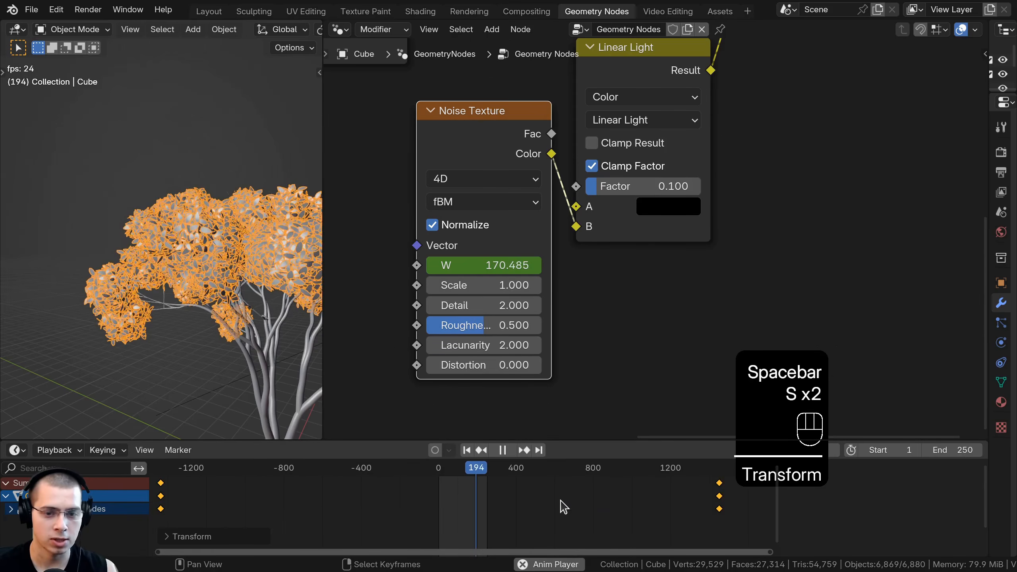
key(s)
click(560, 511)
key(s)
click(571, 504)
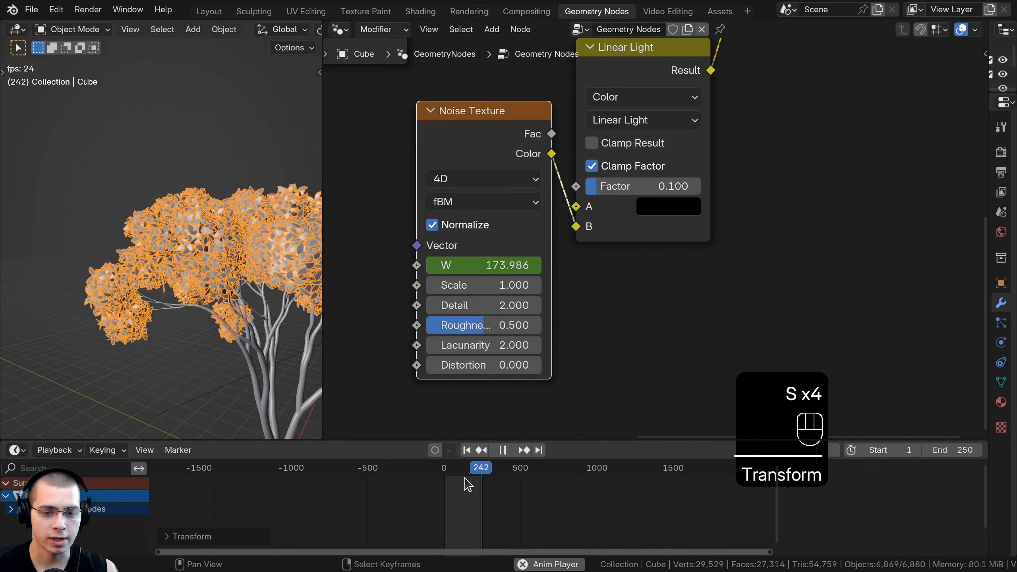
Scale the W keyframes farther apart during playback, out to about frames -3000 and 3000.
click(466, 473)
scroll(460, 487, down, 7)
key(s)
click(614, 500)
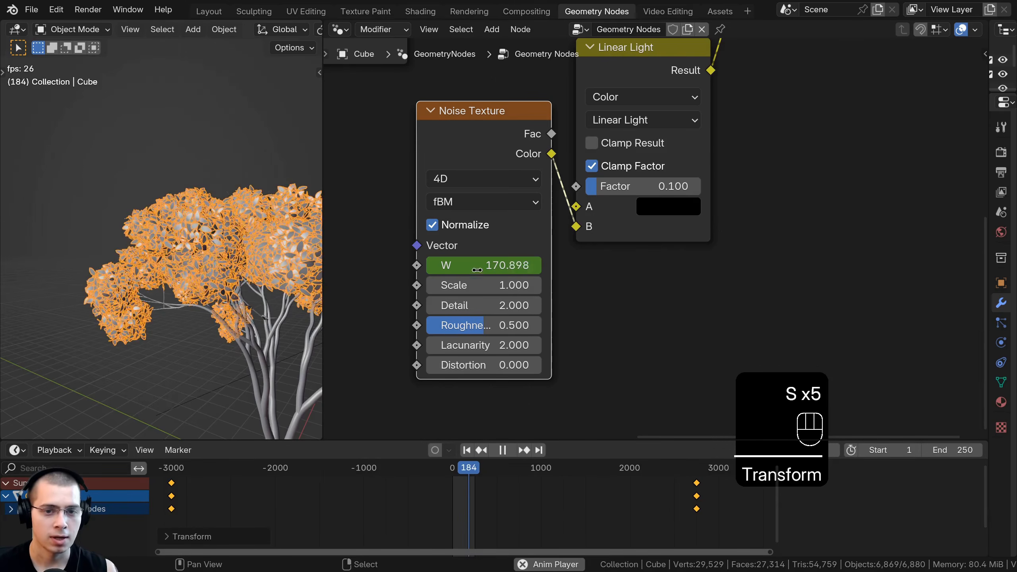
key(s)
click(594, 475)
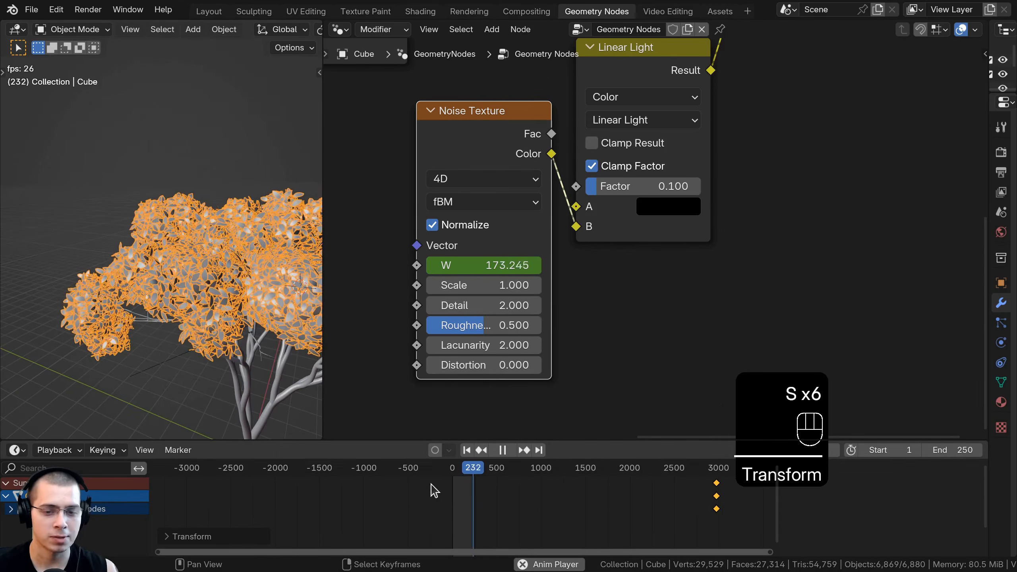
scroll(264, 277, up, 3)
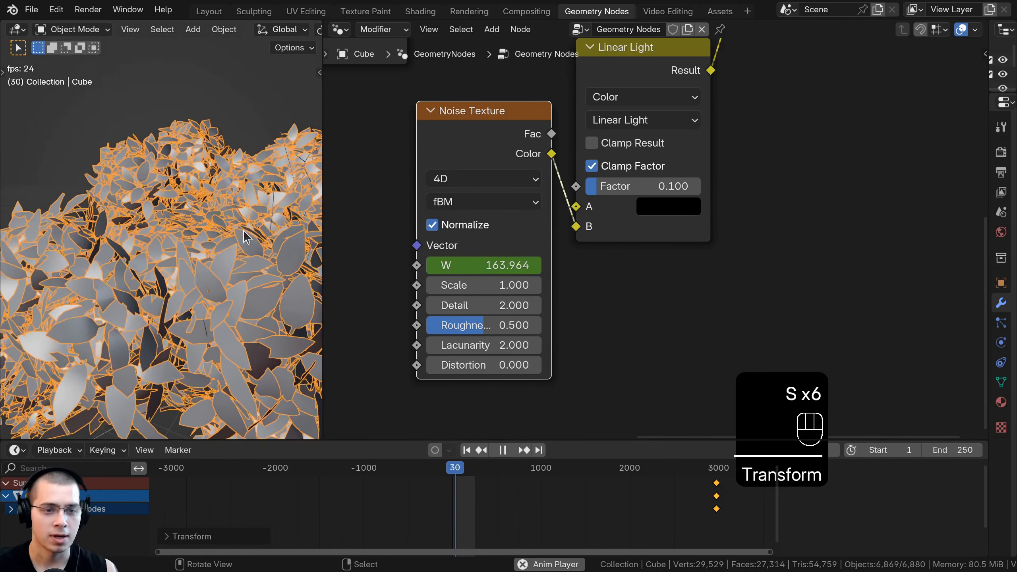
Stretch the W keyframe spacing further, to roughly frames -8000 and 7000, to slow the leaf motion.
scroll(545, 479, down, 2)
key(s)
click(677, 507)
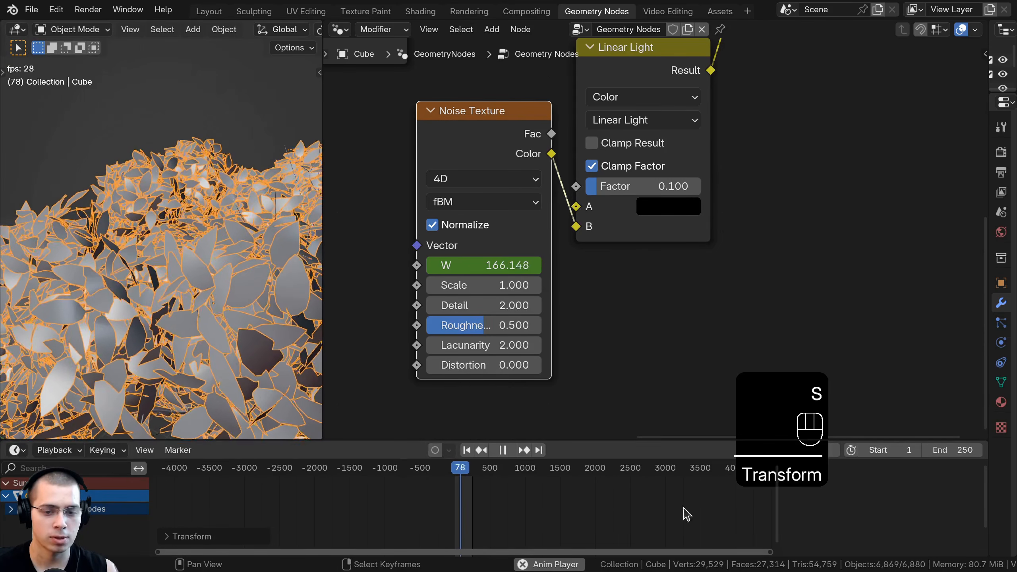
key(s)
click(536, 513)
scroll(560, 511, down, 2)
key(s)
click(545, 509)
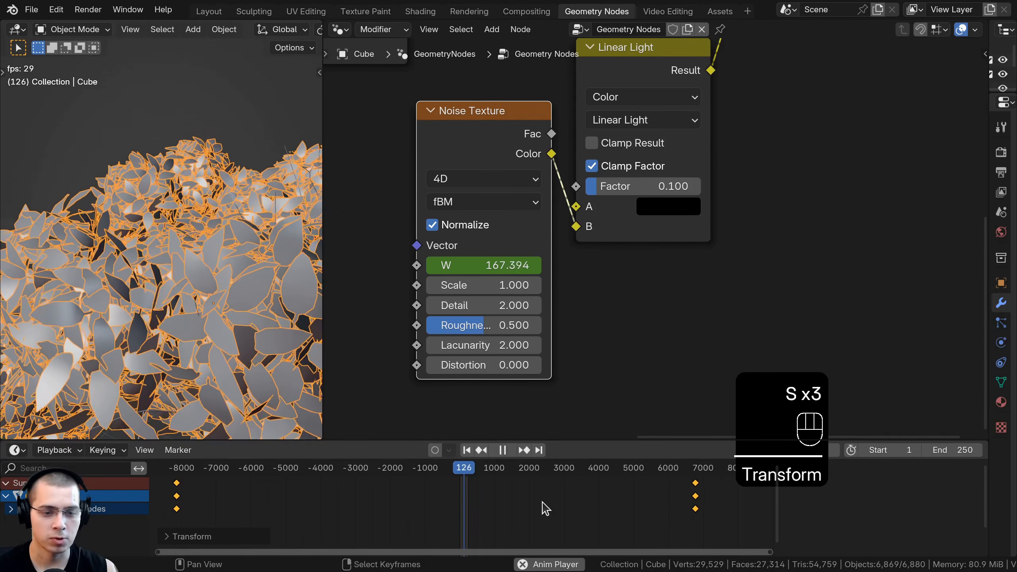
Shift the W keyframes later in time and scale them so the first one lies near frame -4900.
key(g)
click(635, 507)
key(s)
click(629, 497)
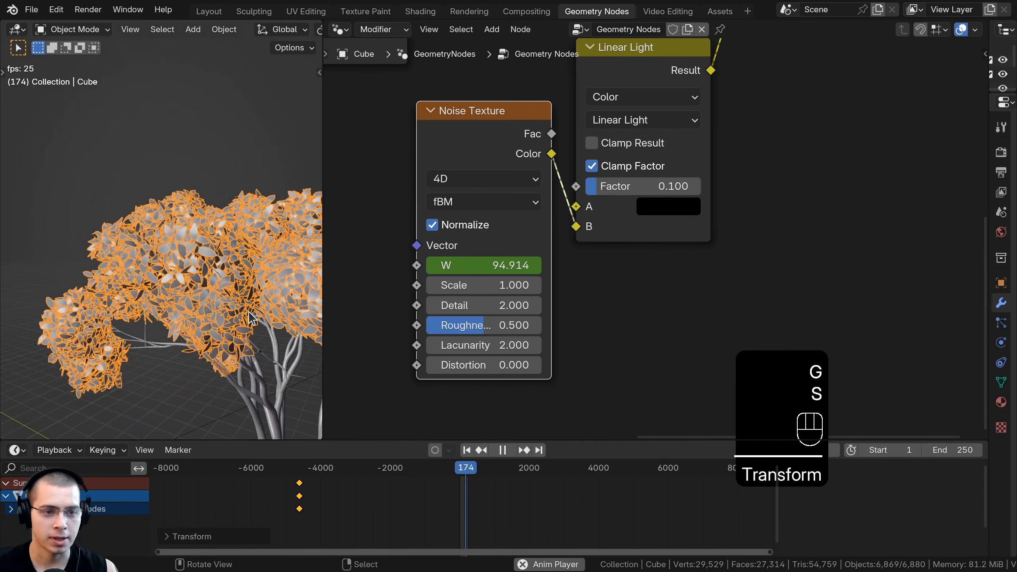
key(s)
click(716, 525)
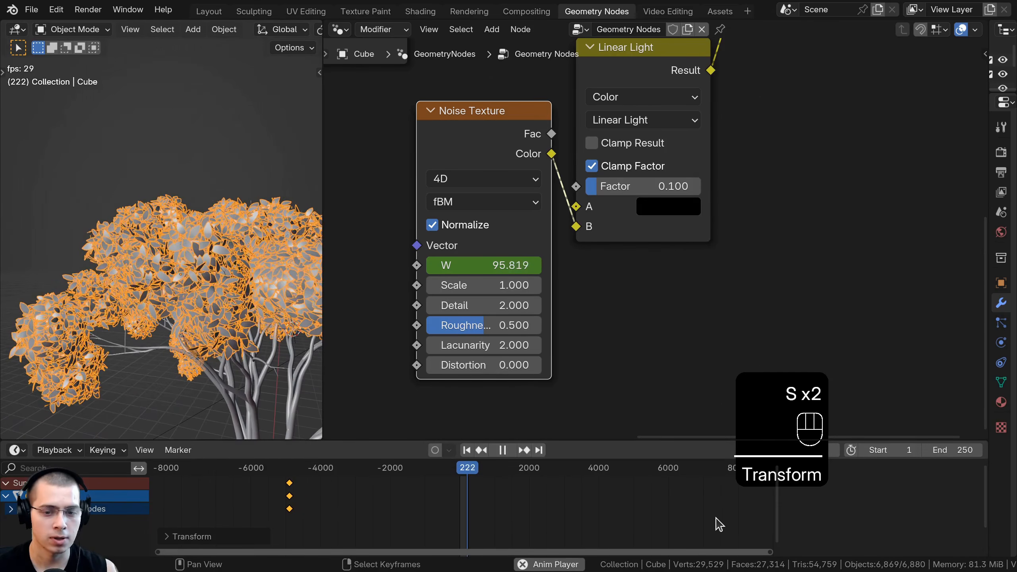
Return to frame 0 and replay the animation from there to check the leaf motion.
drag(472, 477, 586, 480)
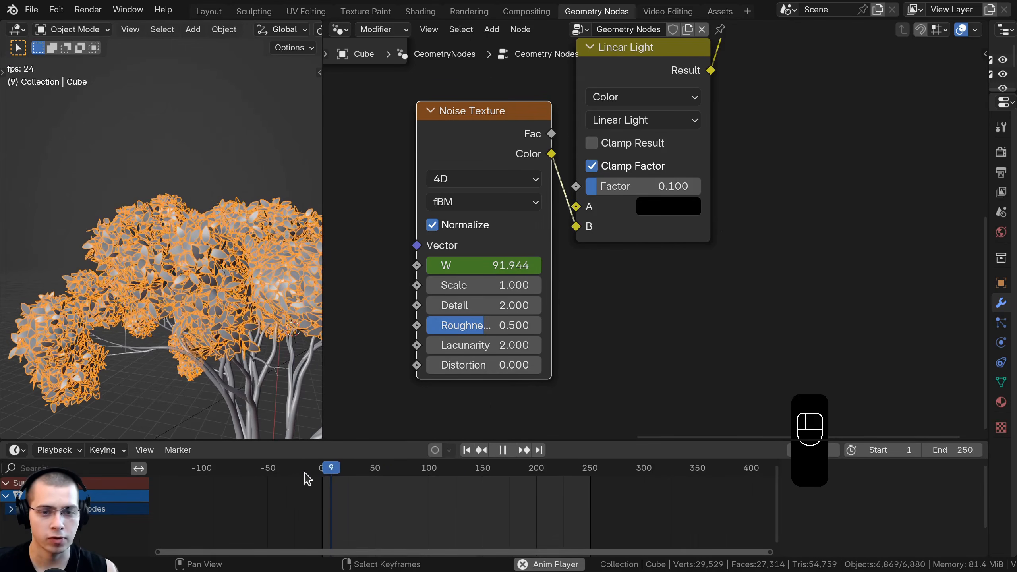
key(space)
click(308, 467)
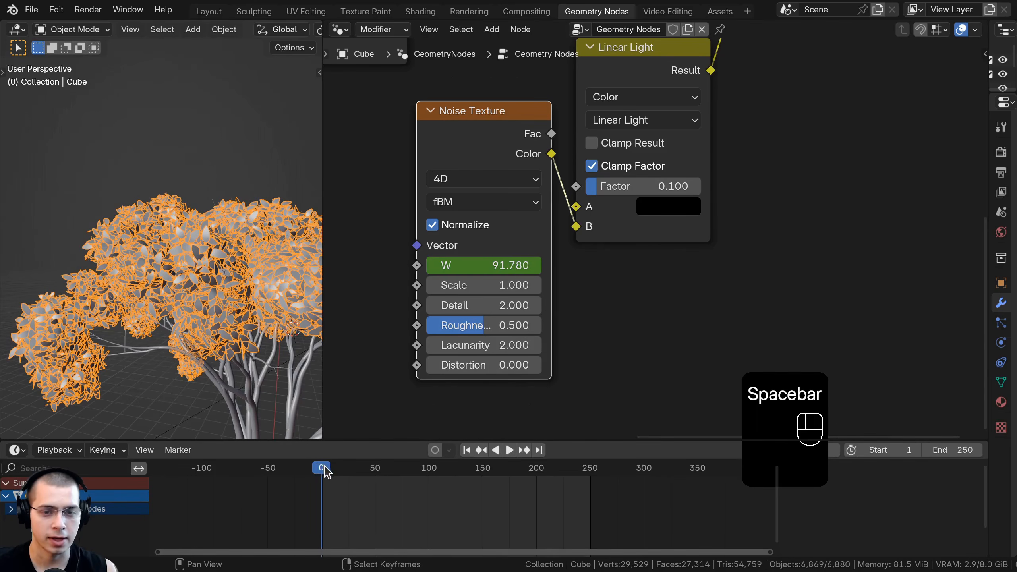
mouse_move(324, 466)
mouse_down()
mouse_move(600, 479)
mouse_move(309, 477)
mouse_up()
key(space)
key(space)
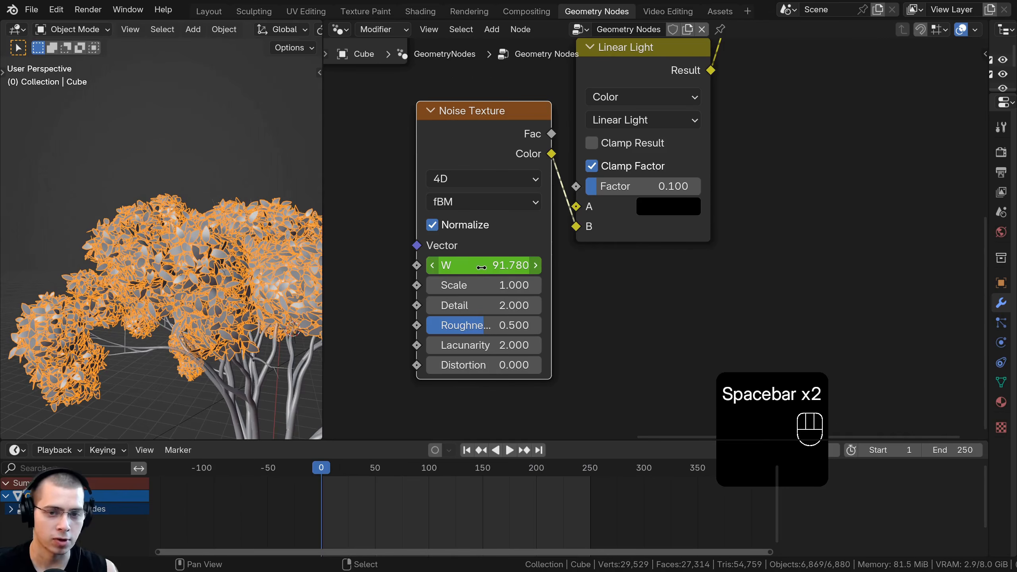
drag(585, 469, 240, 466)
key(space)
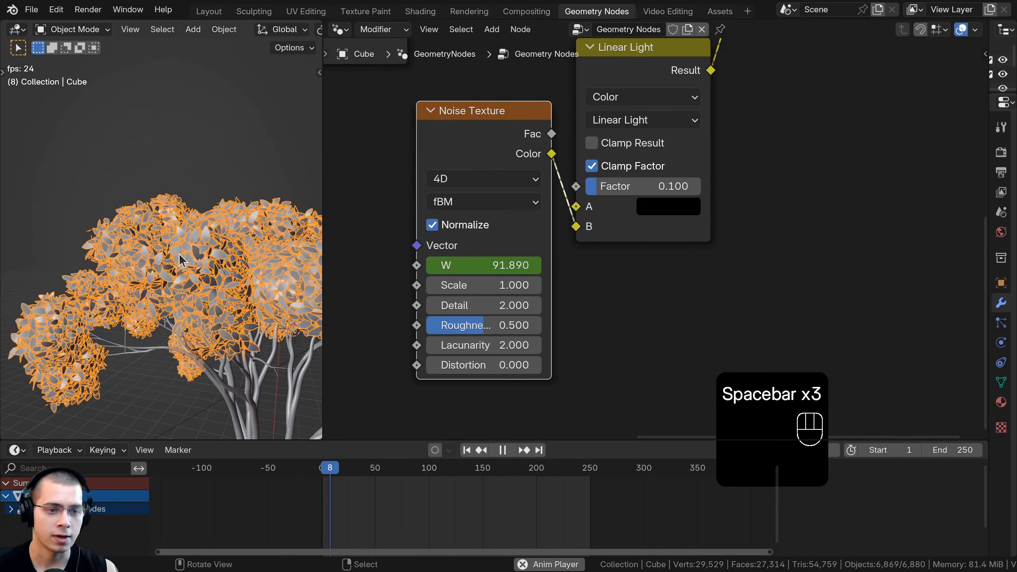
Scale the W keyframes apart again while watching the leaves up close to slow their movement.
scroll(211, 283, up, 1)
middle_drag(211, 283, 262, 288)
scroll(462, 514, down, 4)
key(s)
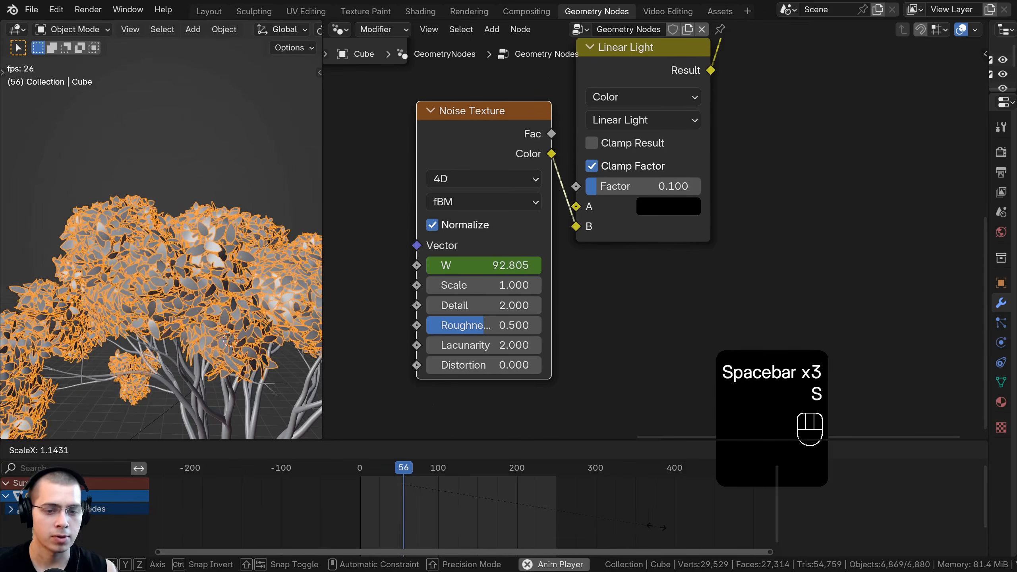
click(645, 524)
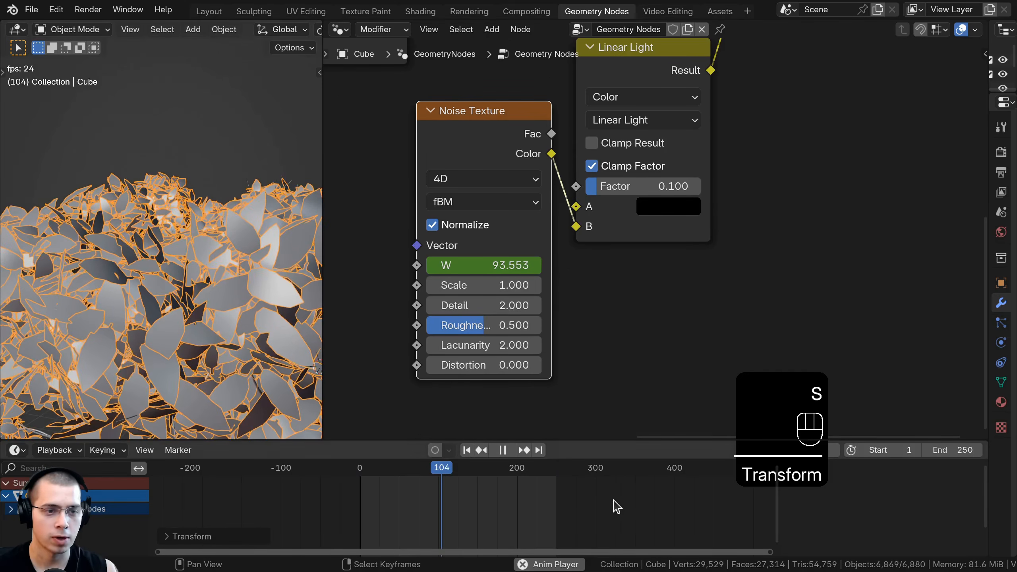
key(s)
click(472, 499)
key(a)
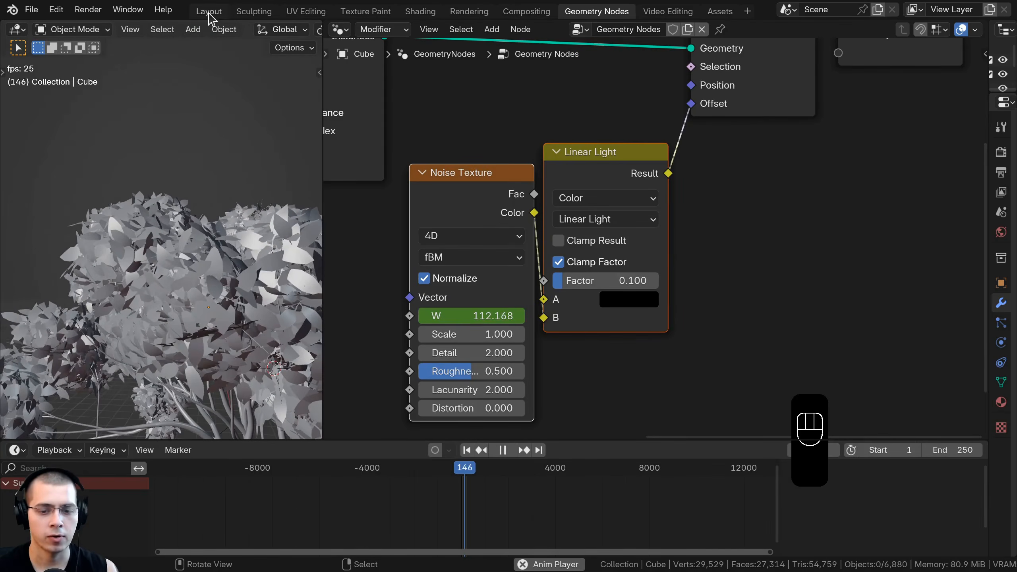
Switch to the Layout workspace and stop the animation playback.
click(209, 12)
scroll(345, 283, up, 5)
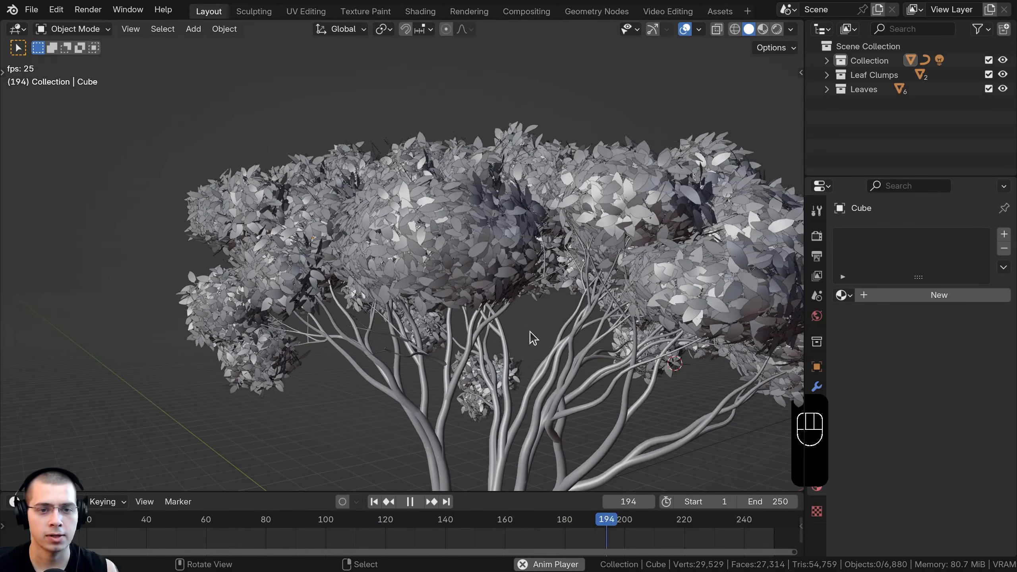
key(z)
key(space)
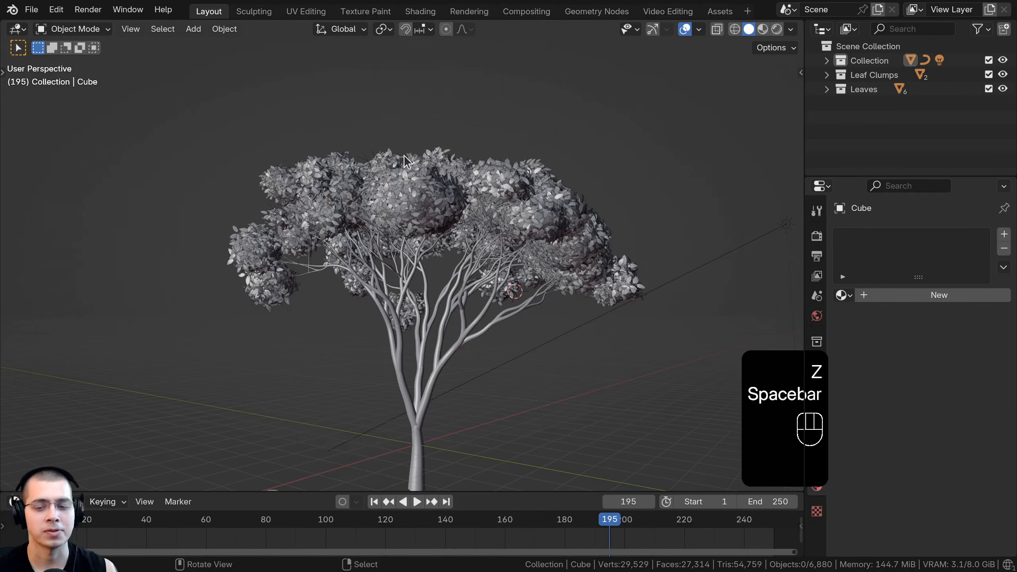
Add a mesh circle to the scene and set it to 16 vertices.
scroll(404, 155, down, 1)
key(shift+a)
mouse_move(436, 153)
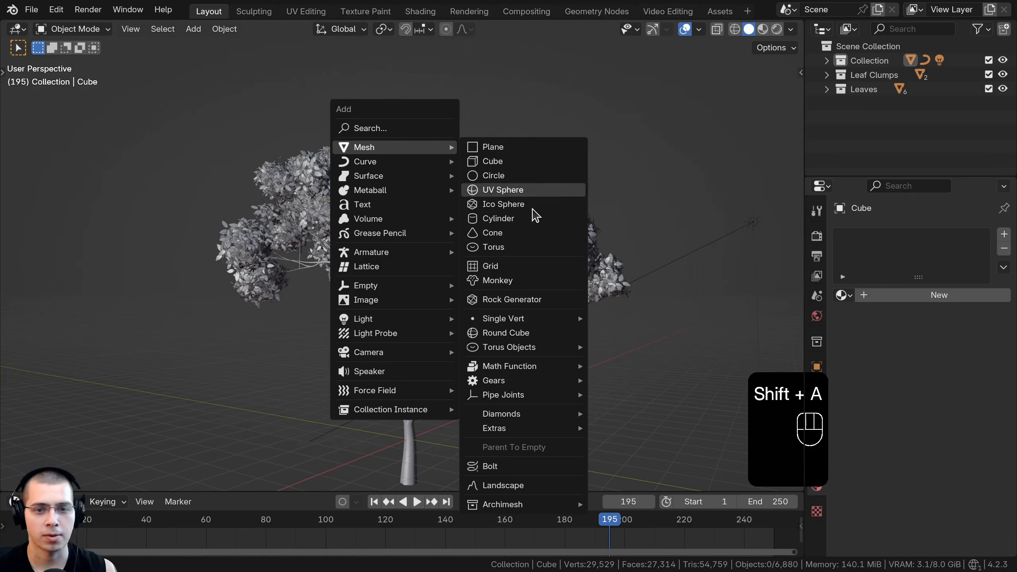
click(508, 176)
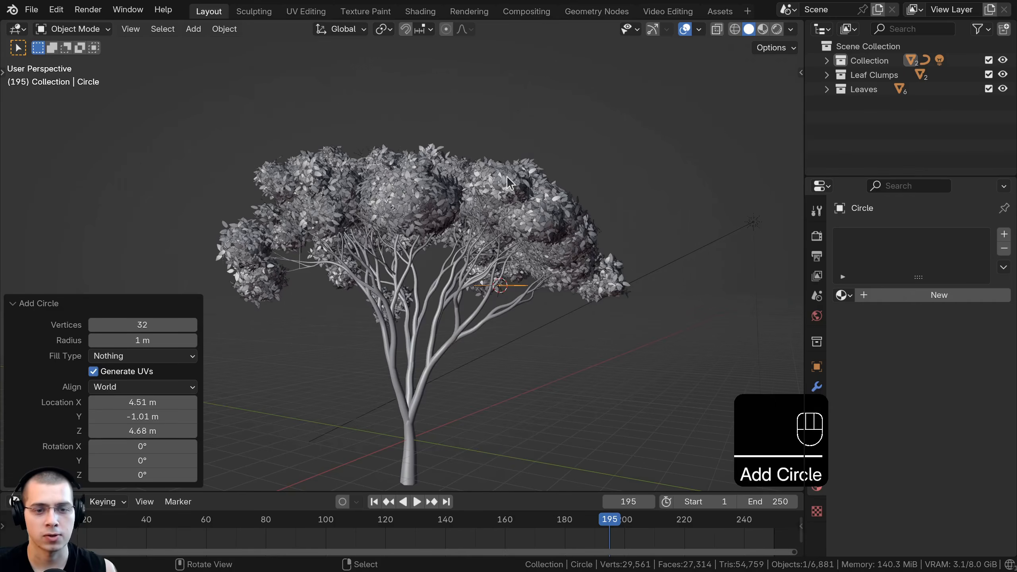
middle_drag(485, 205, 509, 276)
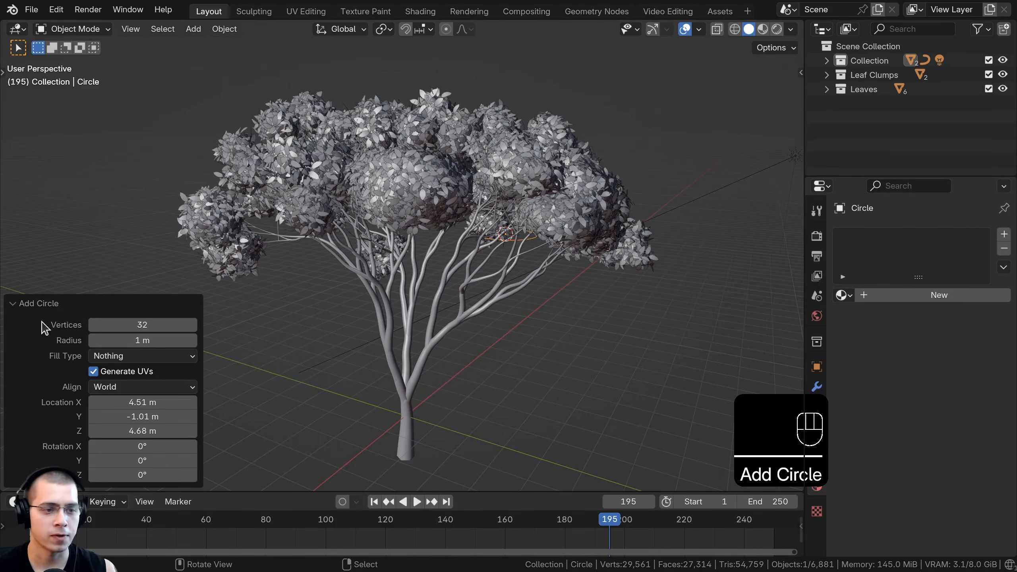
click(40, 307)
click(27, 479)
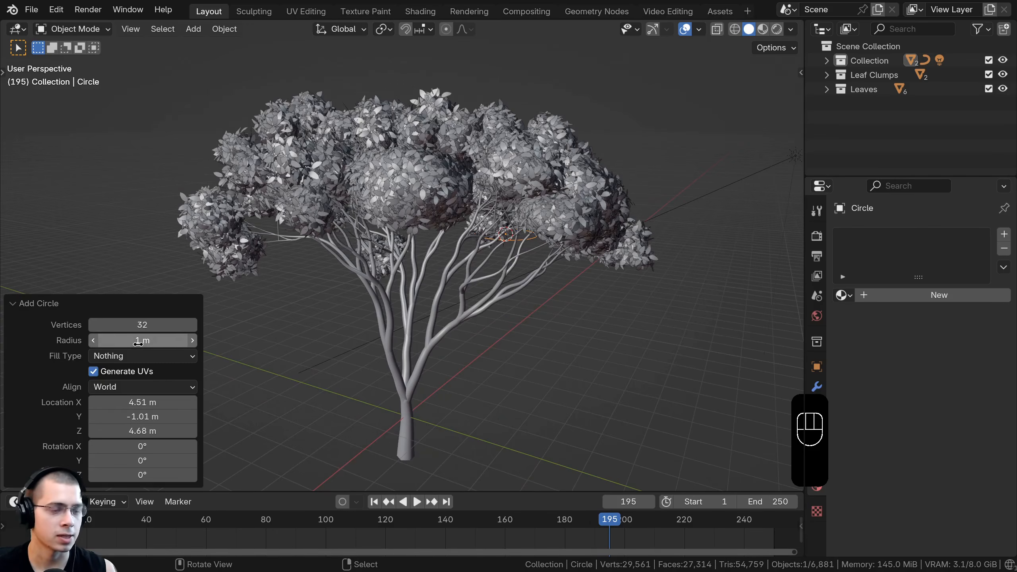
text(16)
key(Return)
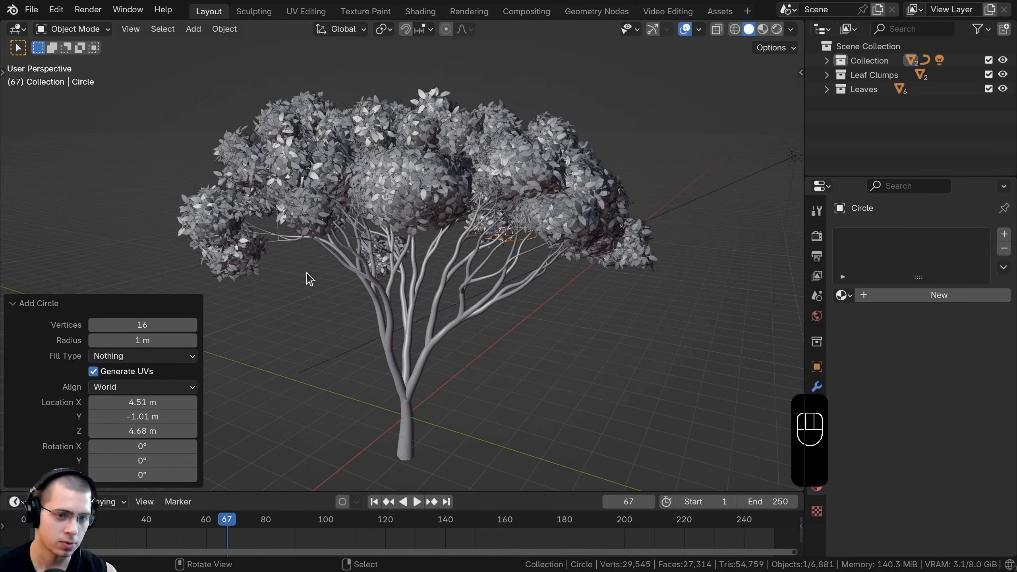
Fill the circle with a face in Edit Mode and return to Object Mode.
middle_drag(306, 278, 530, 295)
key(Tab)
scroll(501, 240, up, 3)
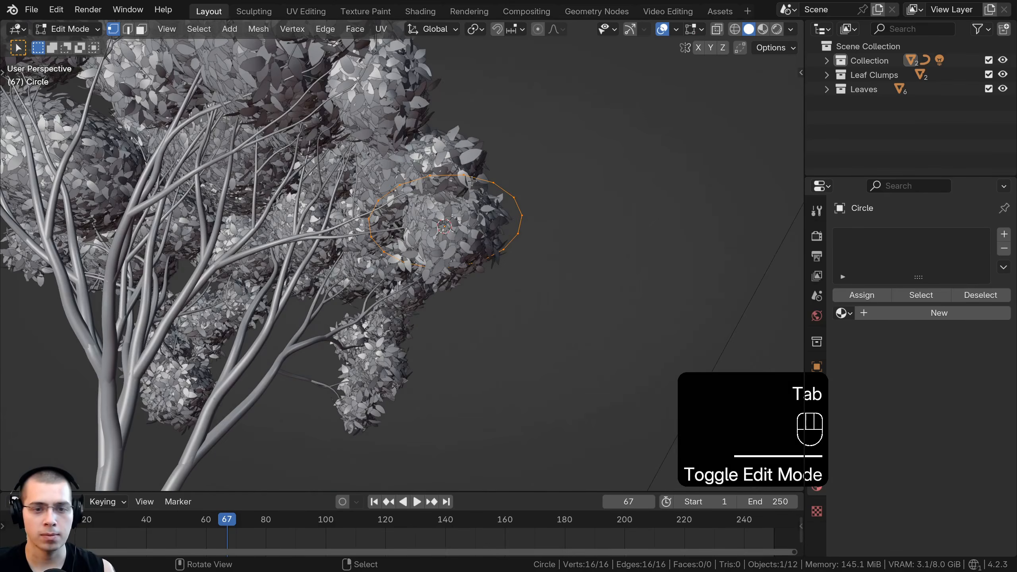
key(f)
key(Tab)
scroll(489, 221, down, 5)
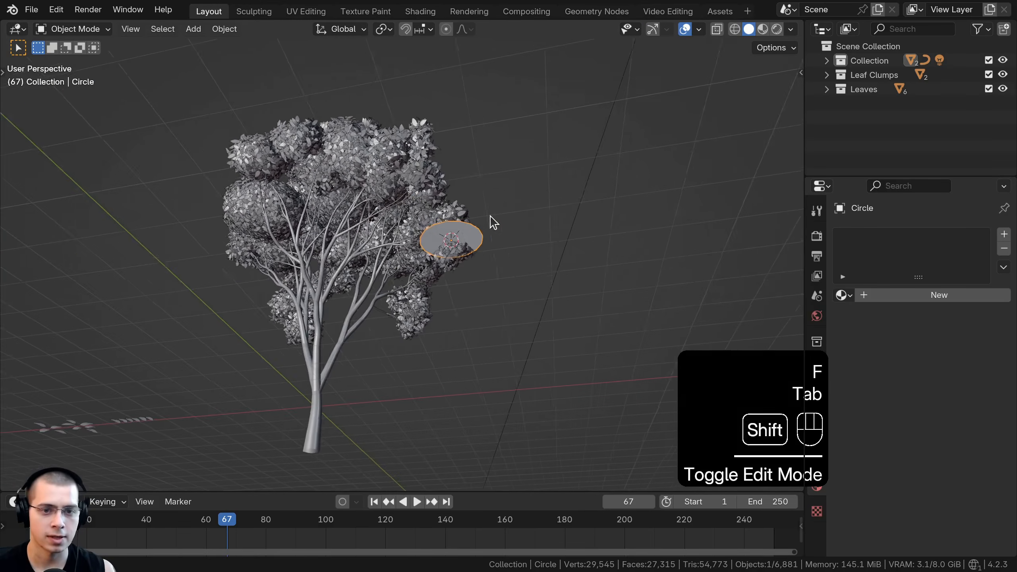
Move the filled circle inward from the outer branches toward the middle of the tree's crown.
scroll(639, 221, up, 2)
key(g)
click(557, 140)
middle_drag(556, 140, 509, 108)
key(g)
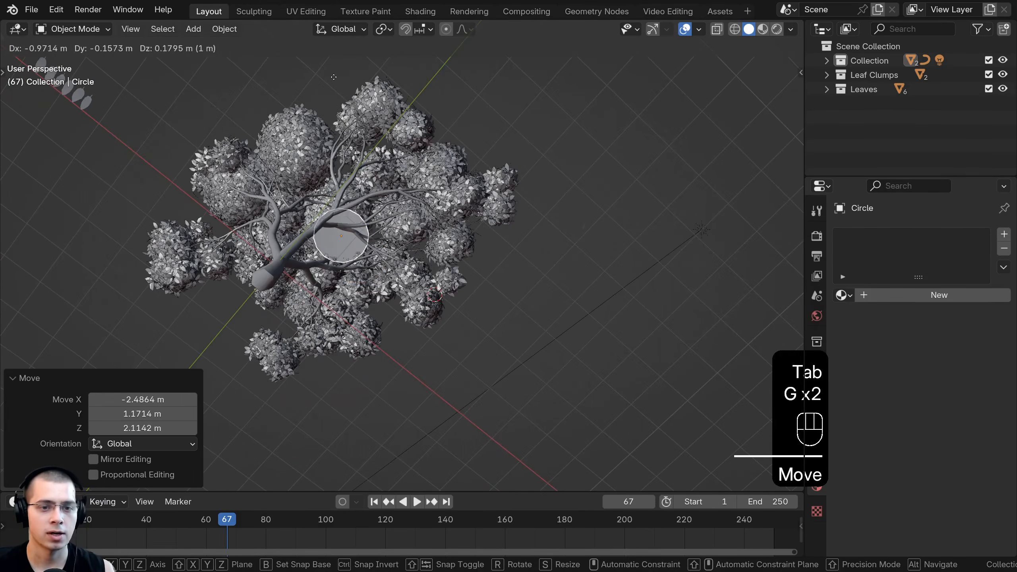
click(449, 168)
middle_drag(448, 169, 428, 212)
Scale the circle's mesh up about 3.6 times in Edit Mode and reposition the object within the crown.
key(Tab)
key(s)
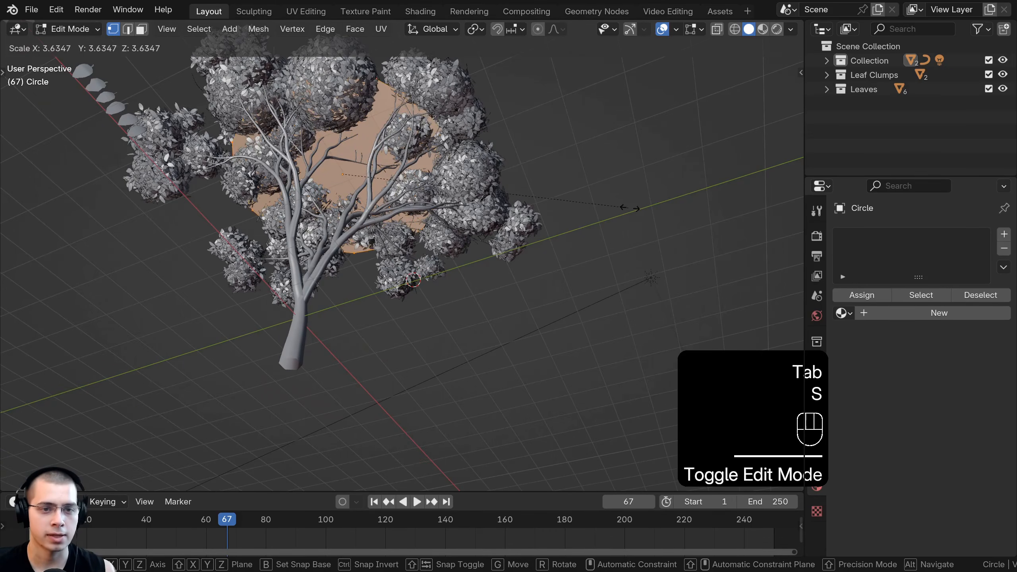
click(632, 213)
middle_drag(633, 213, 497, 248)
key(Tab)
key(g)
click(461, 225)
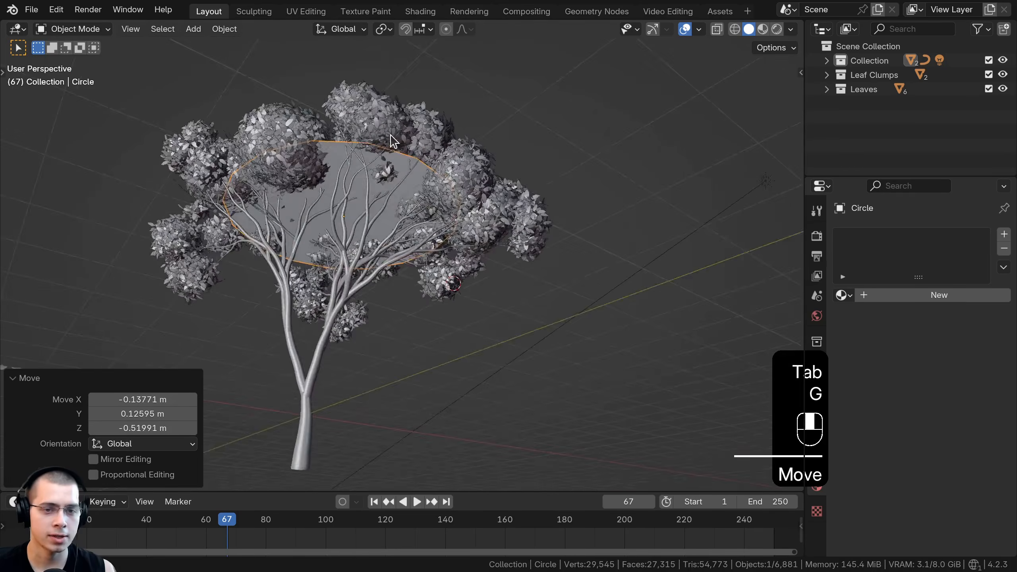
Fine-tune the disc's position and its mesh size in Edit Mode so it spans the inside of the canopy.
key(g)
click(387, 137)
middle_drag(388, 138, 421, 175)
key(g)
click(380, 225)
key(s)
right_click(480, 212)
key(Tab)
key(s)
click(485, 209)
key(Tab)
key(g)
click(311, 242)
click(48, 377)
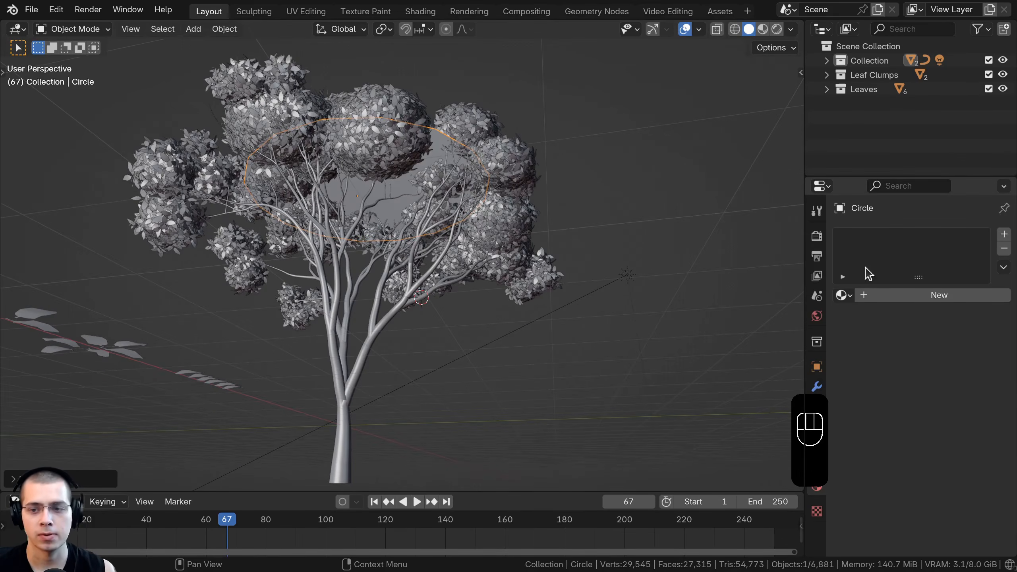
Add an emitter particle system to the circle.
drag(859, 172, 770, 133)
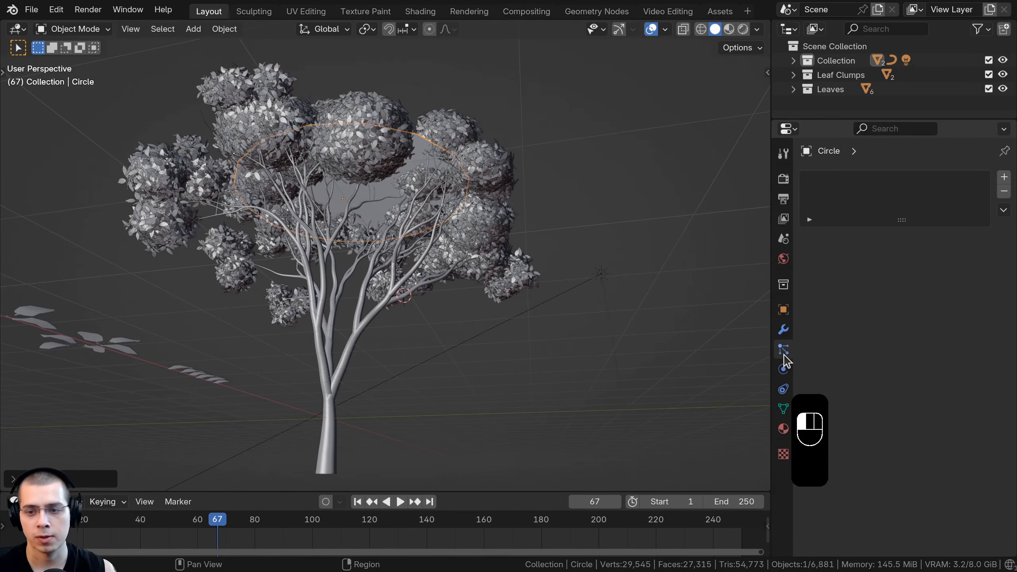
click(1005, 178)
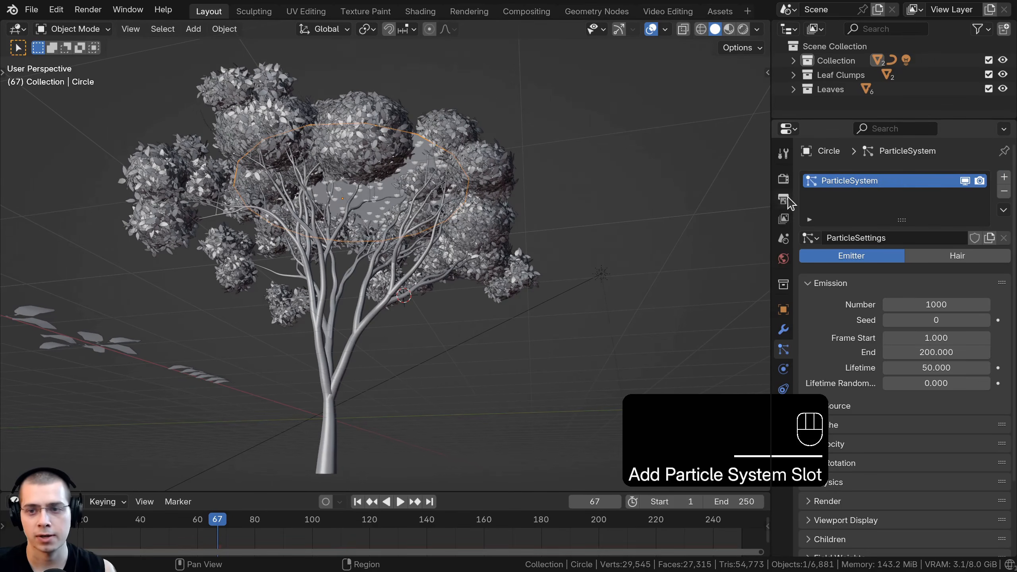
drag(771, 192, 823, 192)
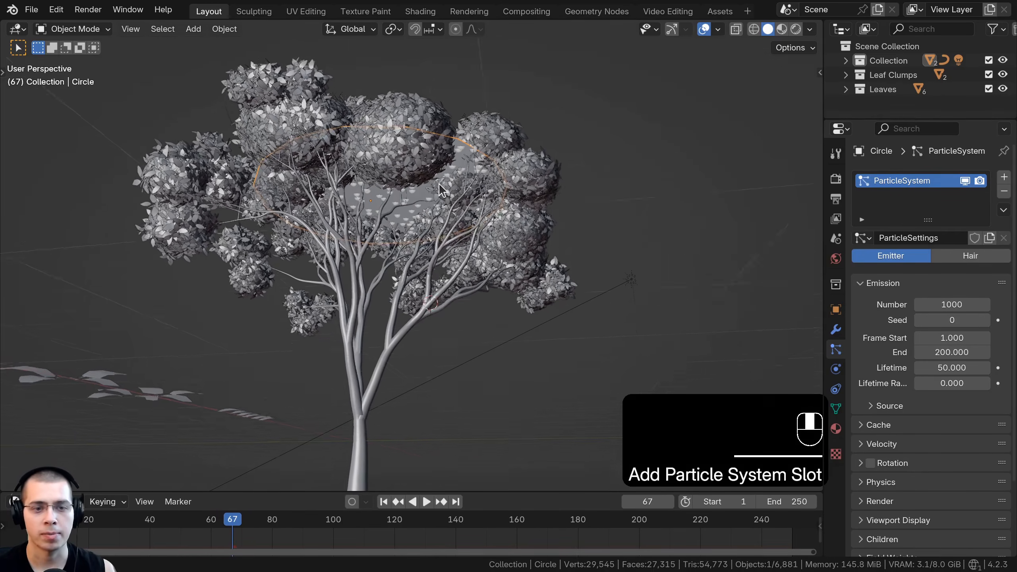
Play the animation briefly and inspect how the particles fall from the circle.
key(space)
scroll(332, 200, up, 3)
key(space)
scroll(365, 199, down, 3)
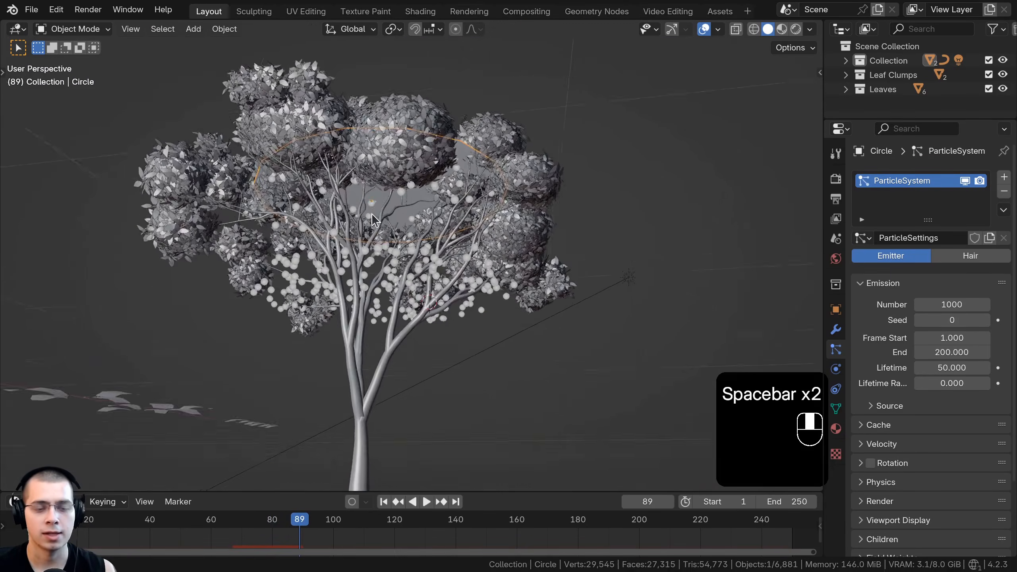
middle_drag(367, 176, 374, 195)
scroll(374, 201, up, 2)
Set the particle system's Render As option to Collection.
scroll(935, 200, down, 4)
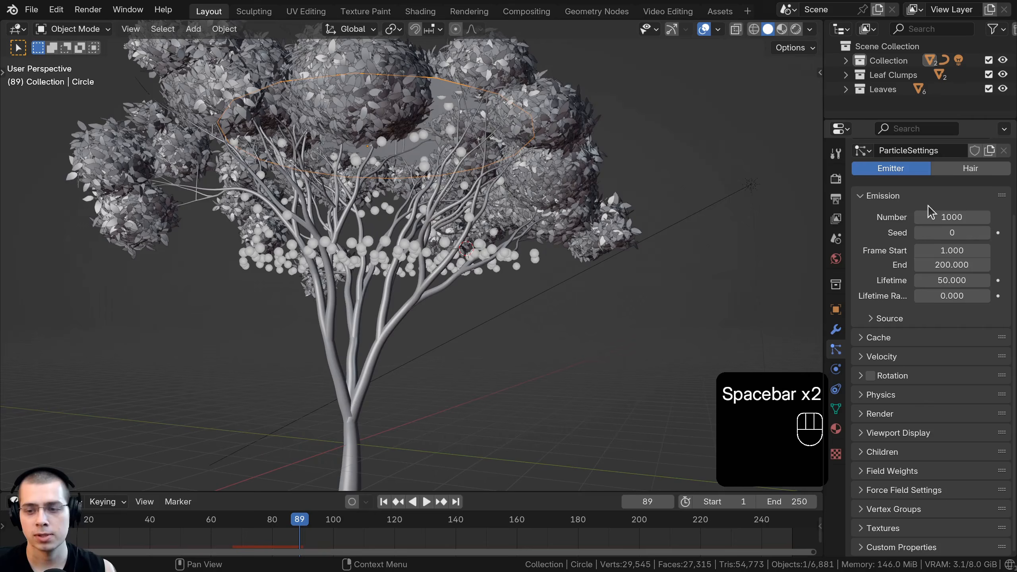
click(877, 414)
scroll(877, 419, down, 3)
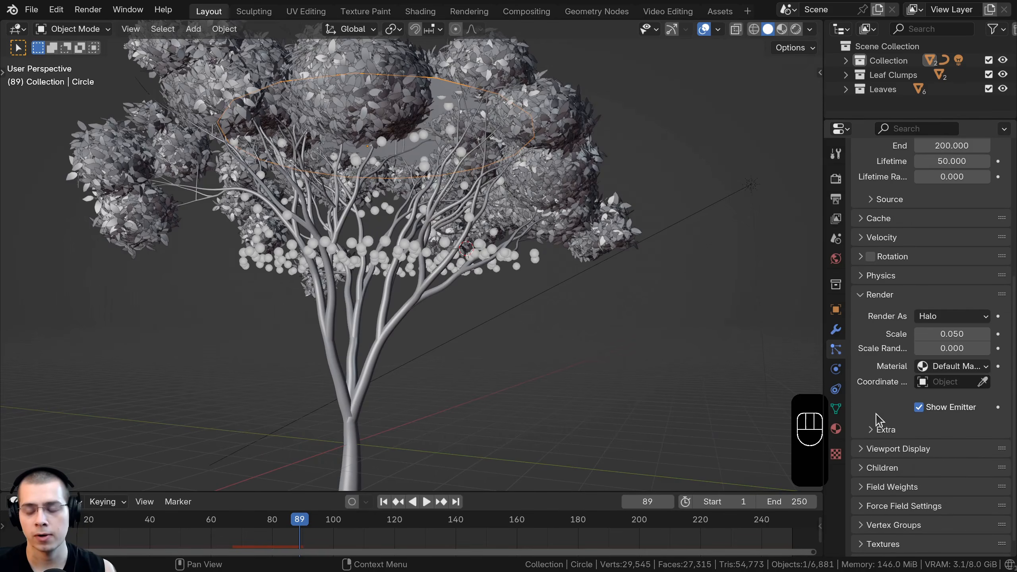
click(958, 317)
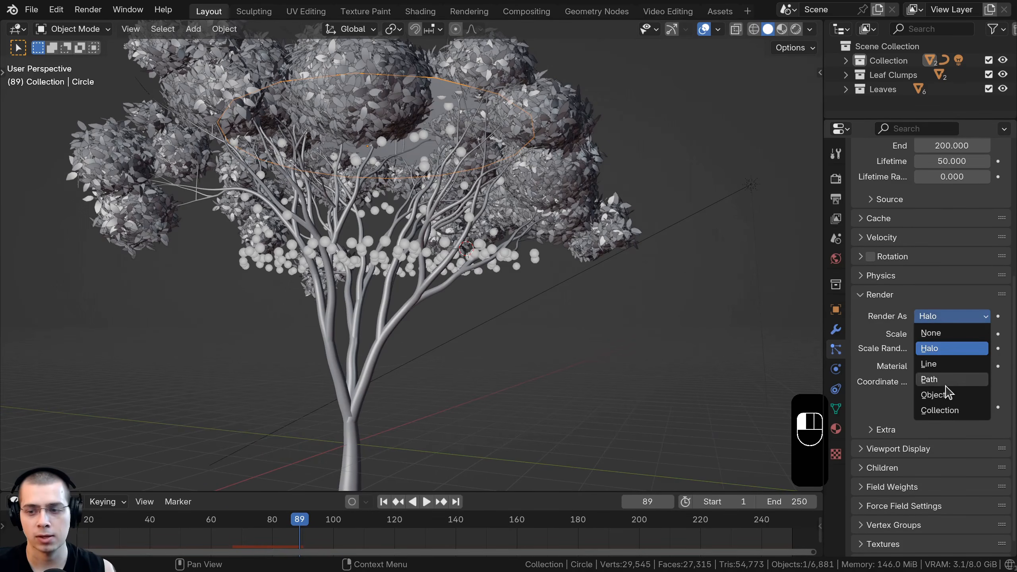
click(949, 417)
scroll(921, 361, down, 5)
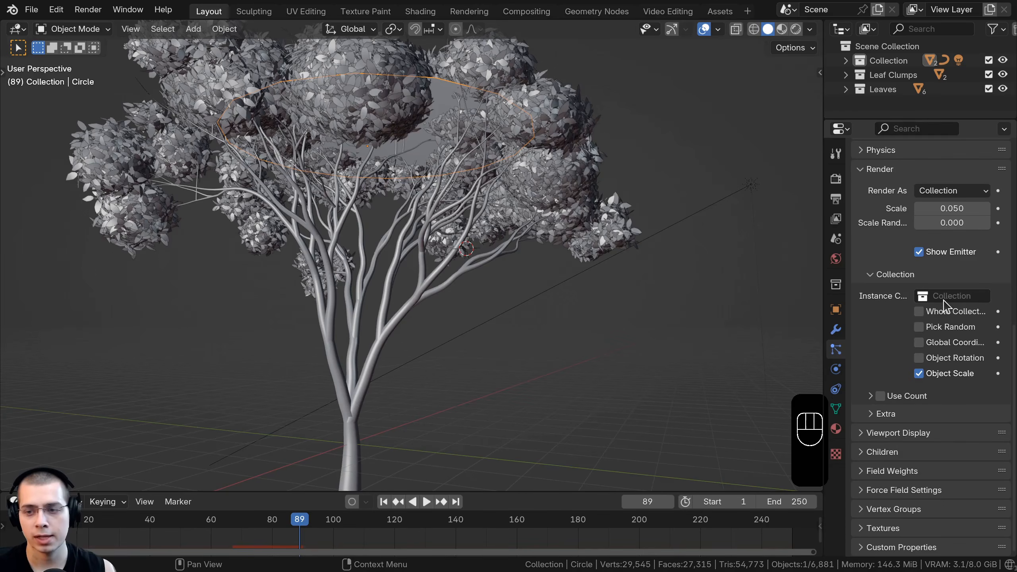
Set the particles' instance collection to Leaves and play the animation to check them.
click(945, 297)
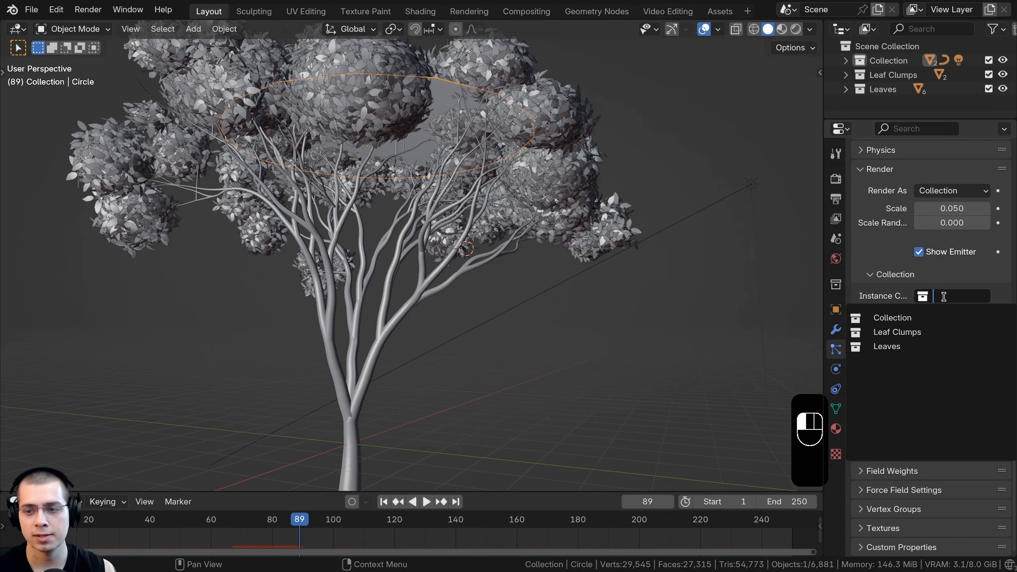
click(887, 347)
key(space)
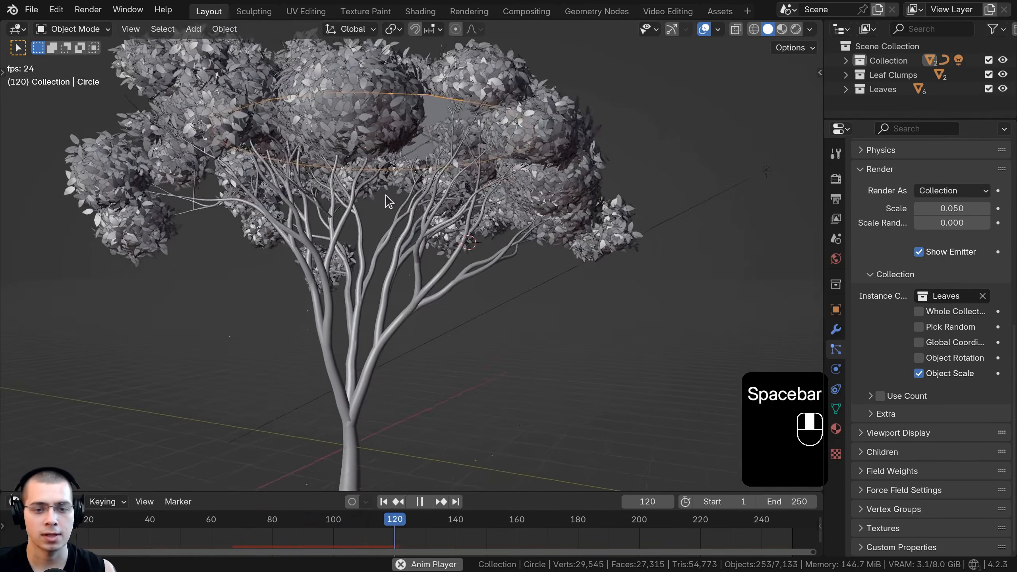
middle_drag(388, 202, 458, 186)
key(space)
Set the particles' render scale to 0.7 and scale randomness to 0.3, checking the falling leaves in playback.
scroll(953, 250, up, 2)
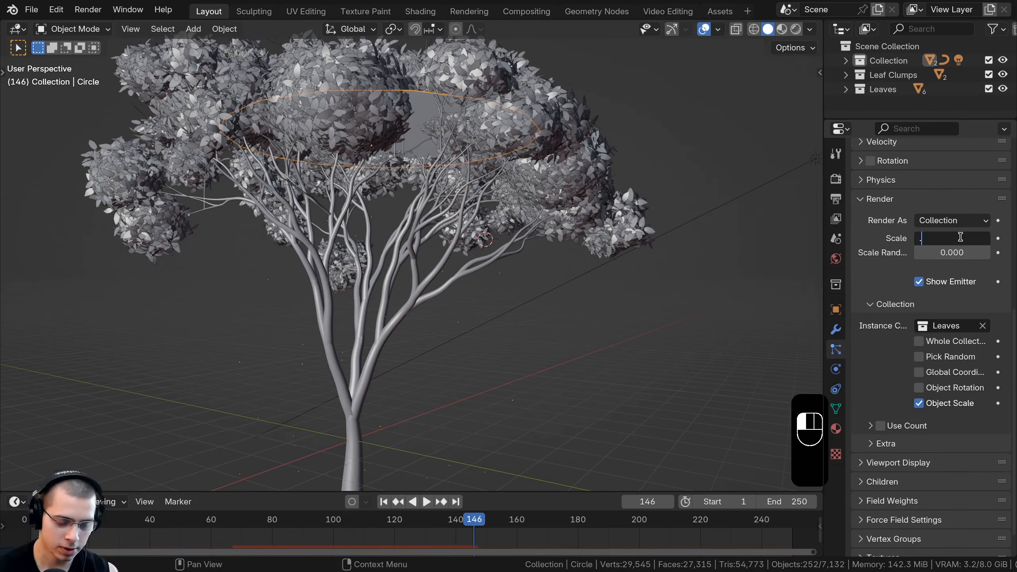
key(space)
mouse_move(457, 224)
middle_down()
mouse_move(466, 263)
mouse_move(465, 241)
middle_up()
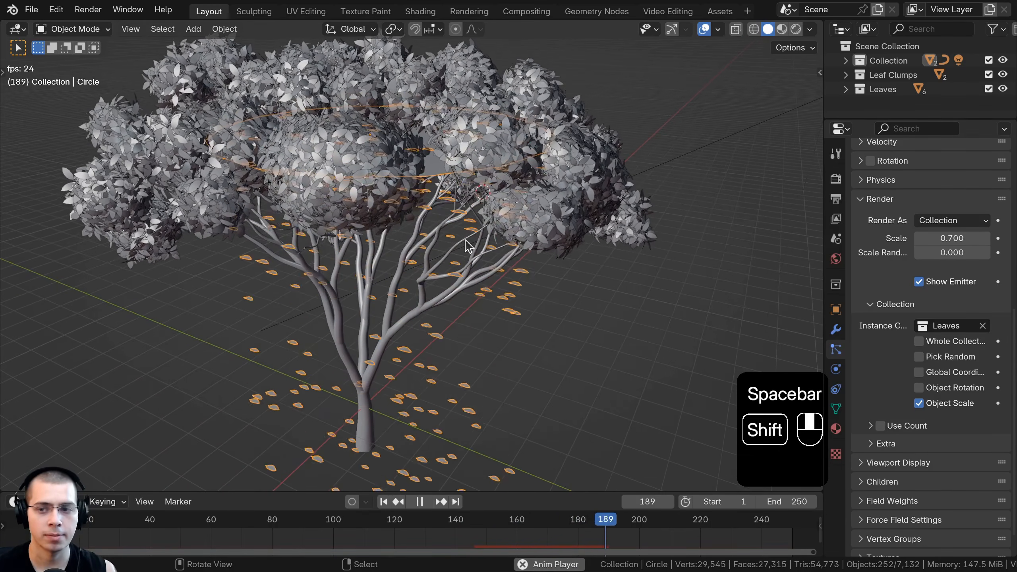
click(949, 252)
text(.3)
key(Return)
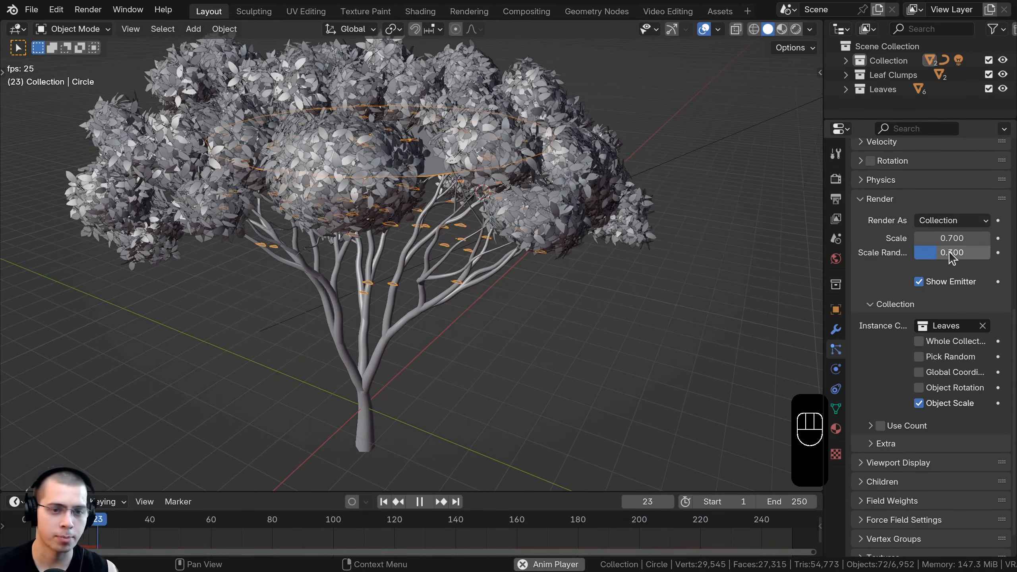
middle_drag(395, 258, 362, 242)
key(space)
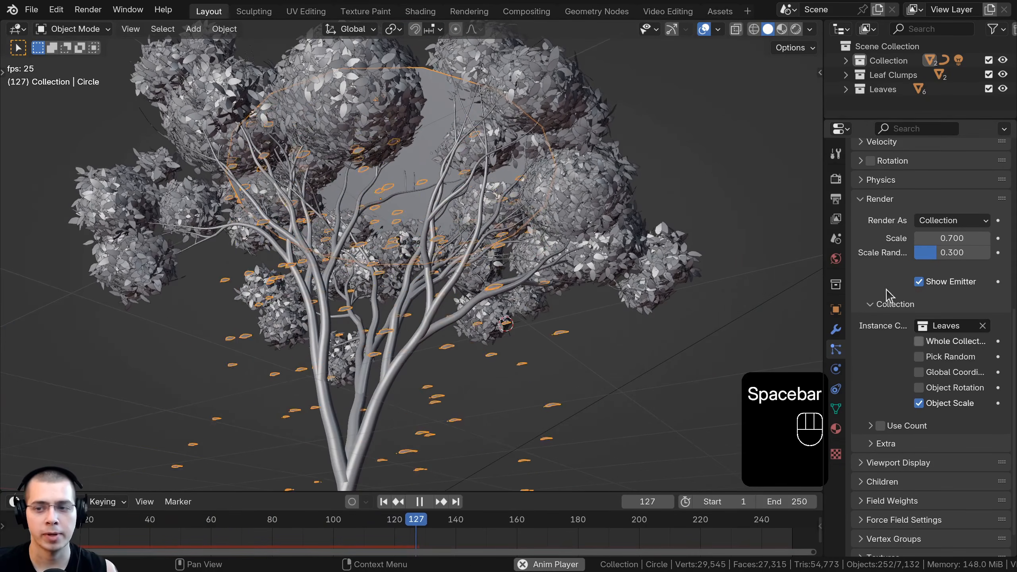
Set the number of emitted particles to 200 and review the sparser leaf fall during playback.
scroll(904, 253, up, 10)
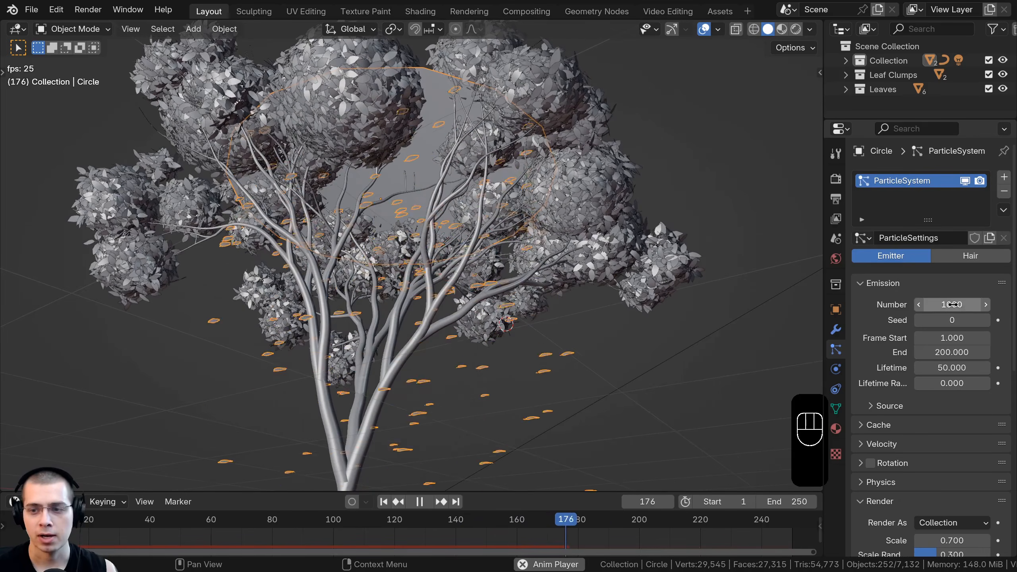
double_click(971, 305)
text(200)
key(Return)
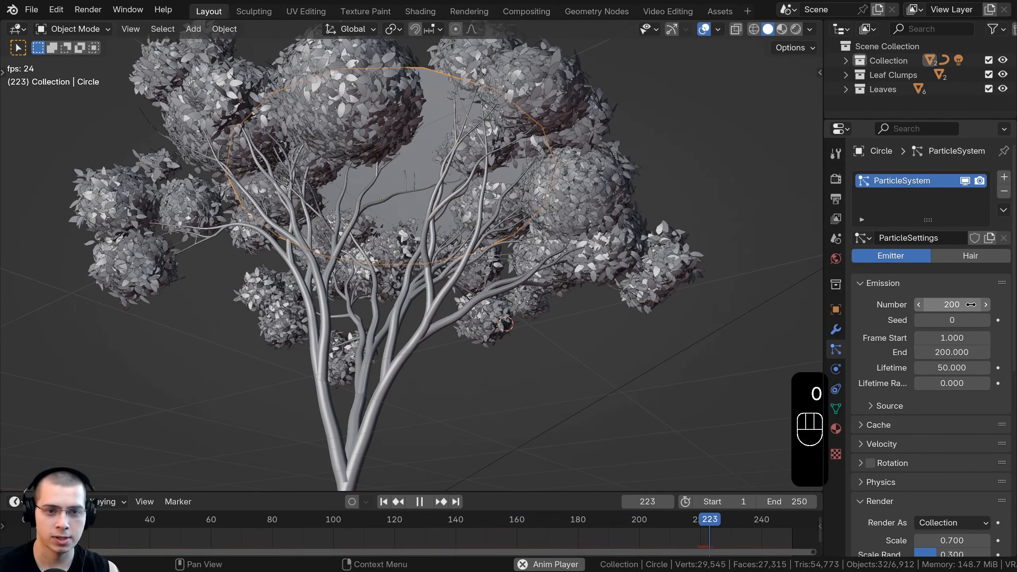
middle_drag(581, 296, 562, 269)
scroll(567, 263, up, 1)
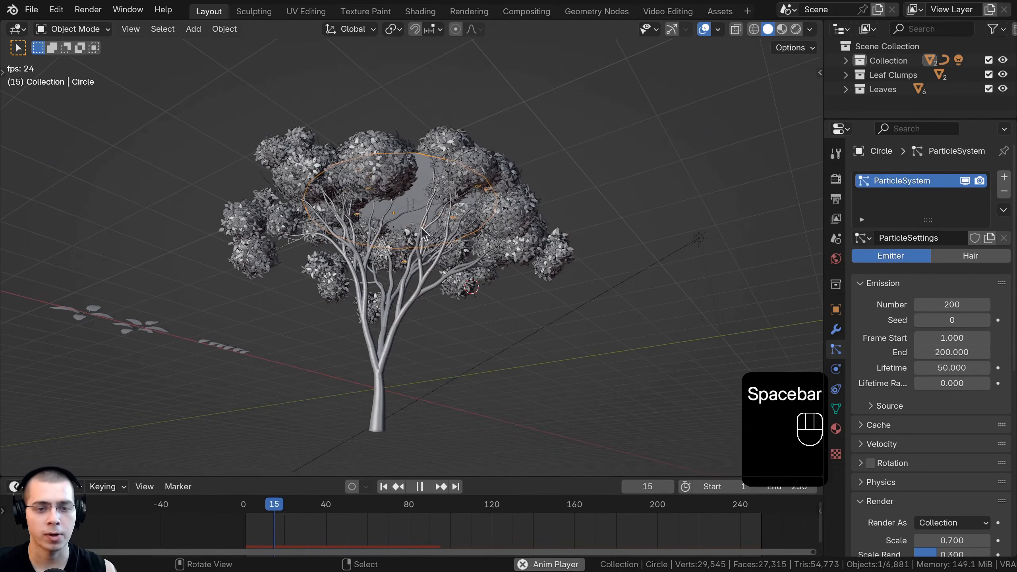
scroll(422, 230, up, 2)
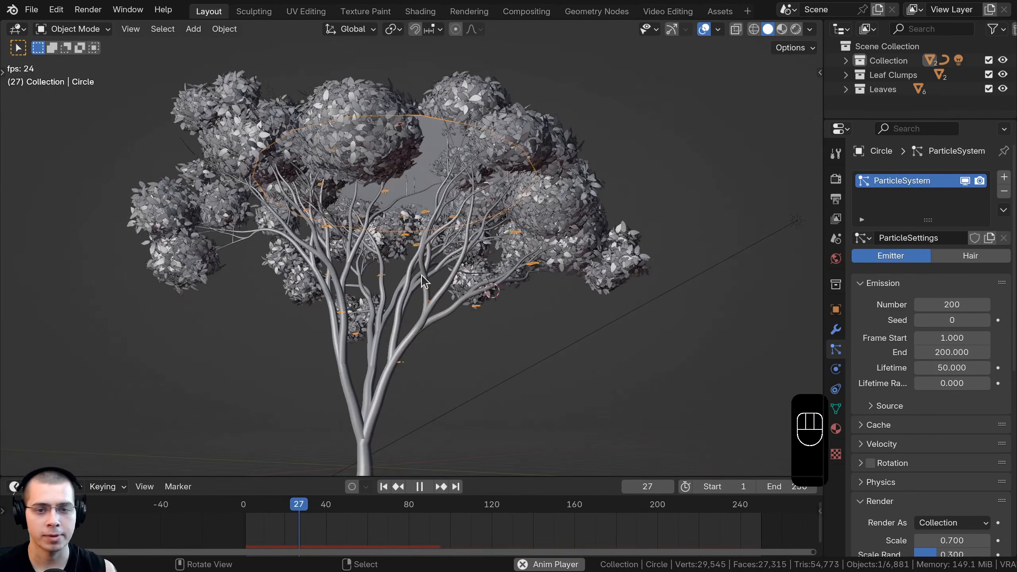
Set the emission's Frame Start to -400 and replay from the beginning of the timeline.
key(space)
click(960, 337)
key(BackSpace)
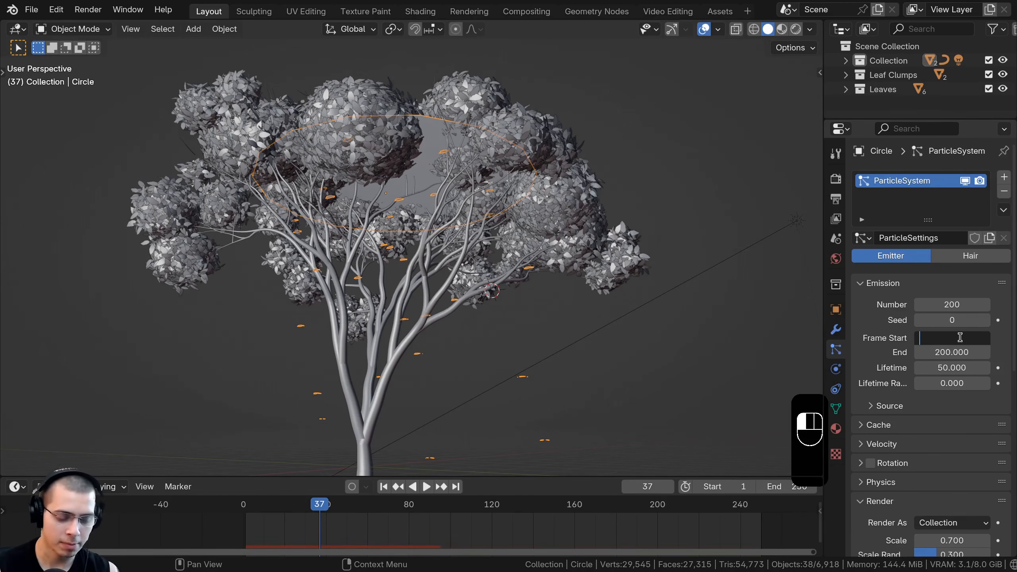
scroll(284, 519, down, 4)
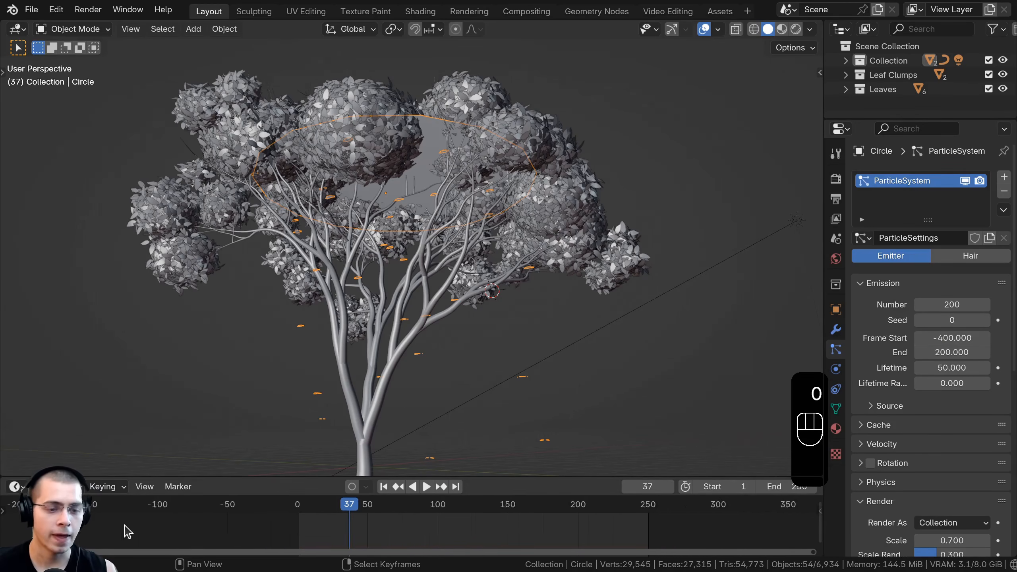
scroll(100, 517, down, 2)
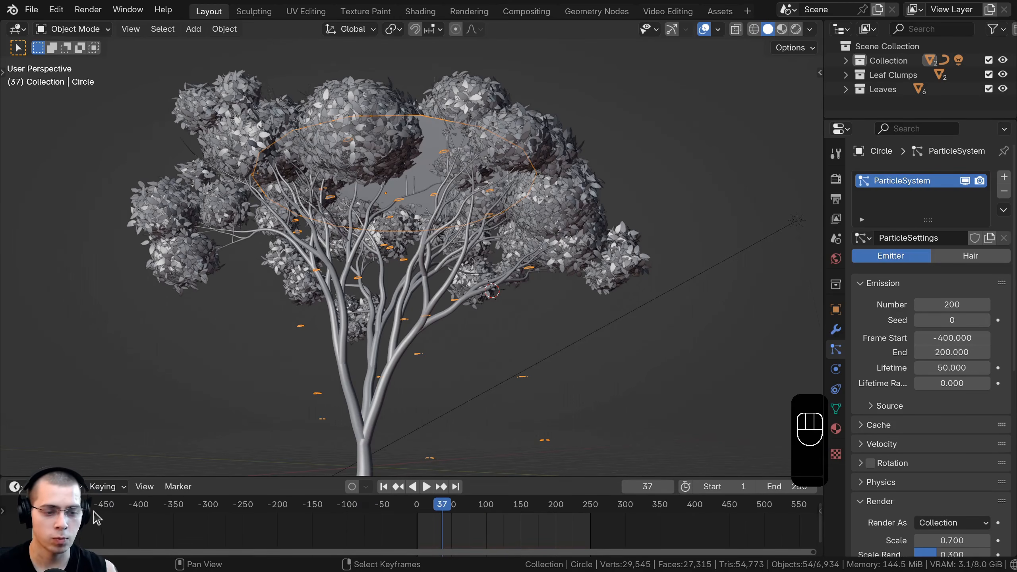
scroll(134, 519, up, 2)
click(415, 539)
key(space)
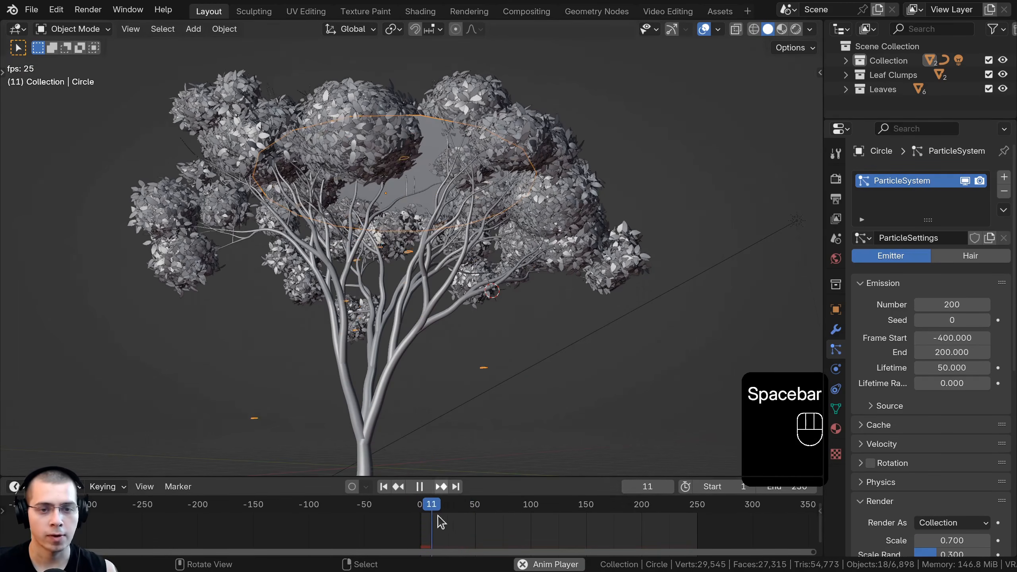
scroll(384, 216, up, 2)
middle_drag(383, 216, 428, 293)
scroll(428, 294, down, 4)
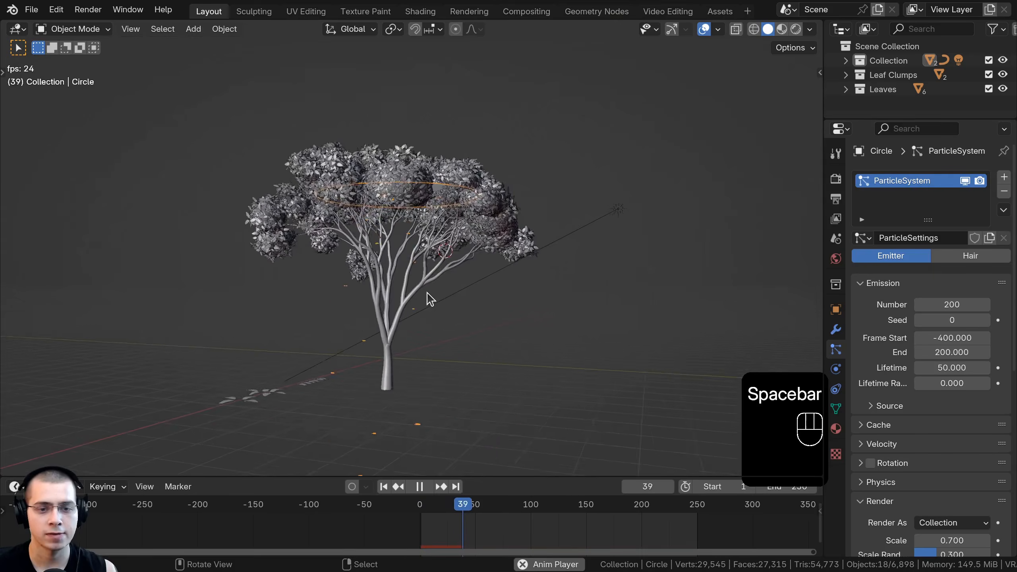
scroll(364, 171, up, 5)
Set the emission's End frame to 300 and replay the animation from the first frame.
key(space)
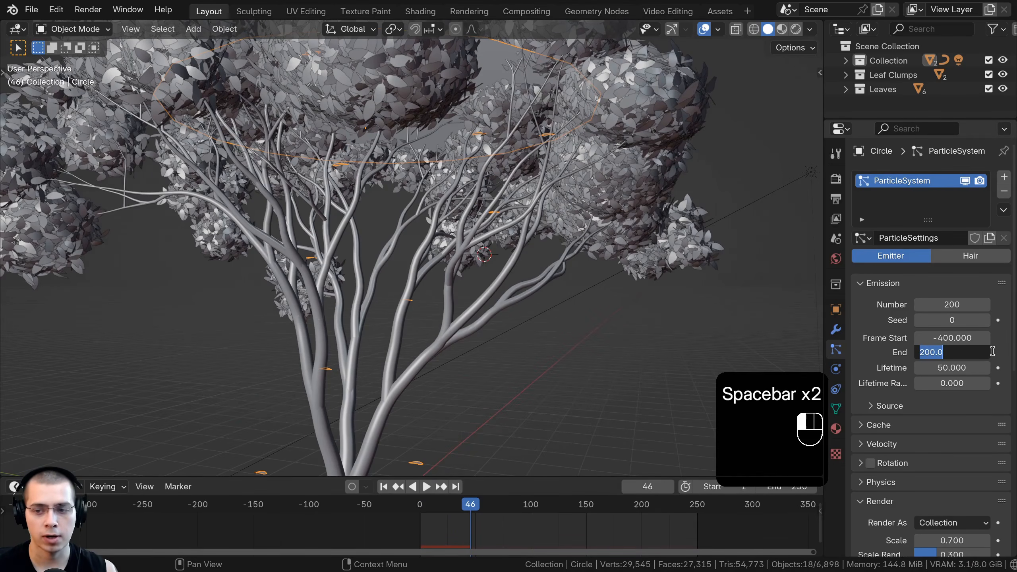
text(300)
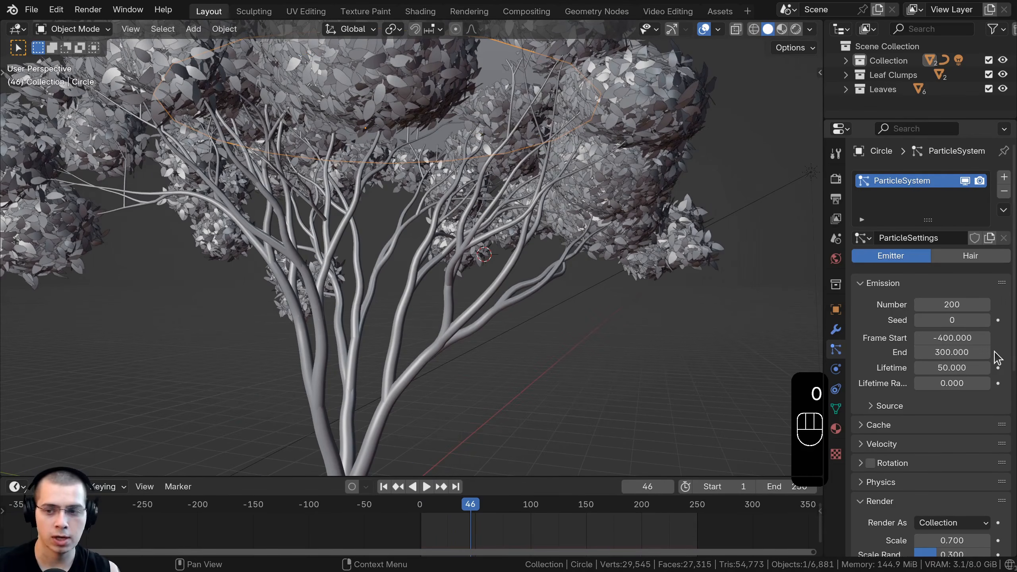
scroll(480, 475, down, 2)
drag(649, 477, 657, 454)
key(shift+Left)
key(space)
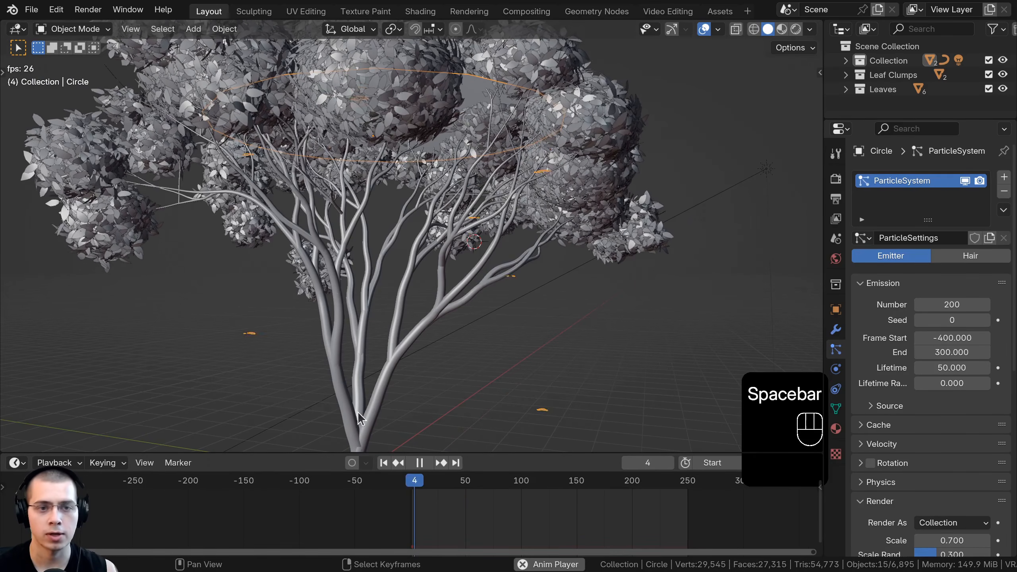
scroll(417, 322, down, 4)
scroll(429, 276, up, 4)
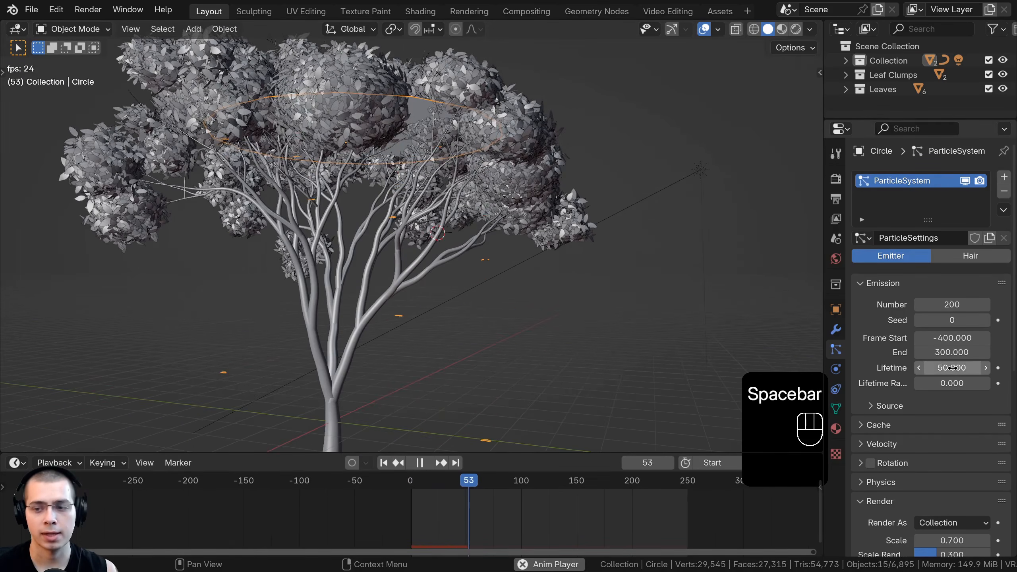
Set the particle lifetime to 1000 and watch the leaves fall around and below the trunk.
scroll(383, 301, down, 6)
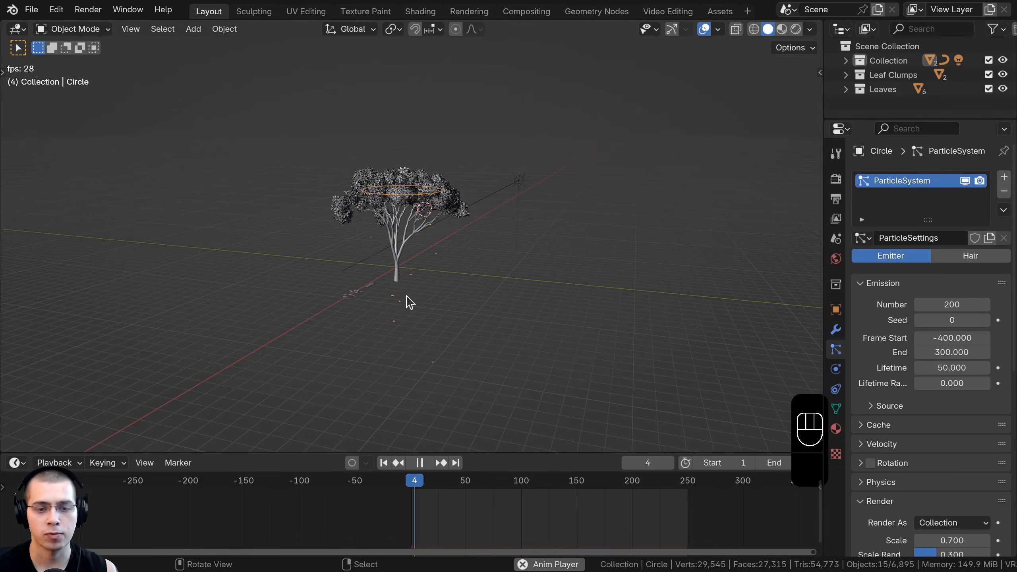
scroll(407, 299, up, 2)
mouse_move(404, 357)
shift+middle_down()
mouse_move(404, 327)
mouse_move(405, 368)
shift+middle_up()
scroll(443, 280, up, 4)
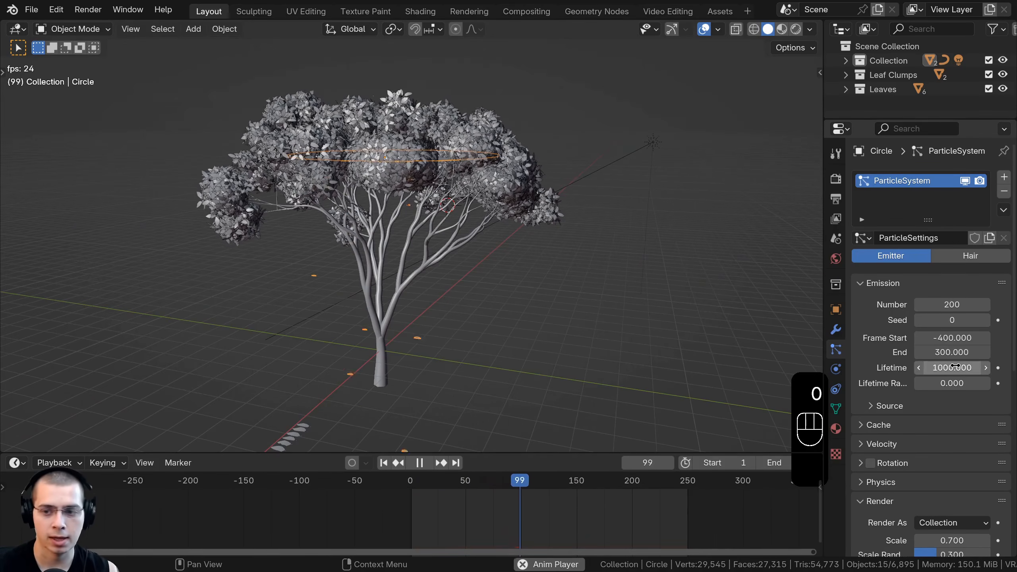
mouse_move(437, 246)
middle_down()
mouse_move(435, 212)
mouse_move(436, 238)
middle_up()
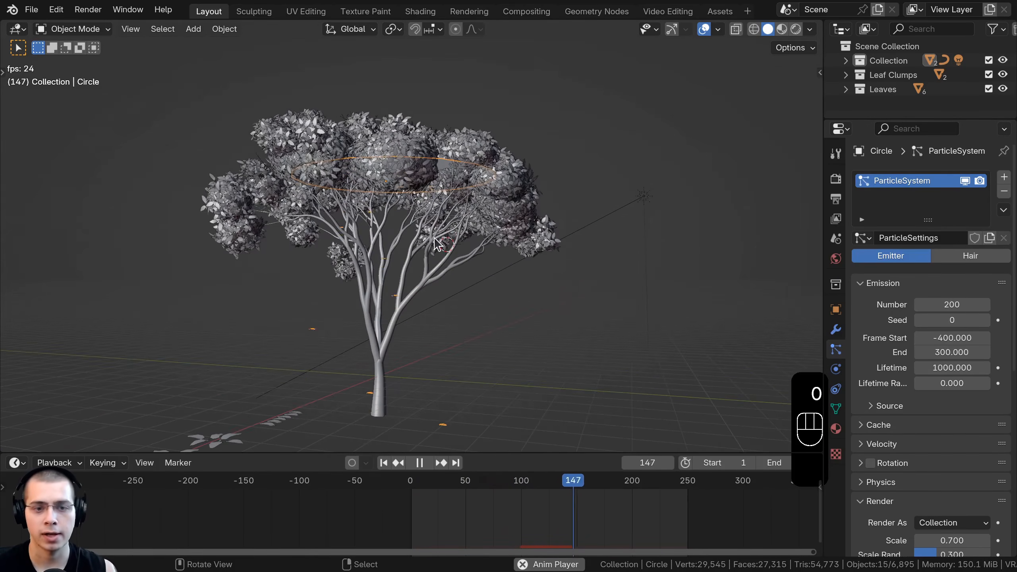
key(space)
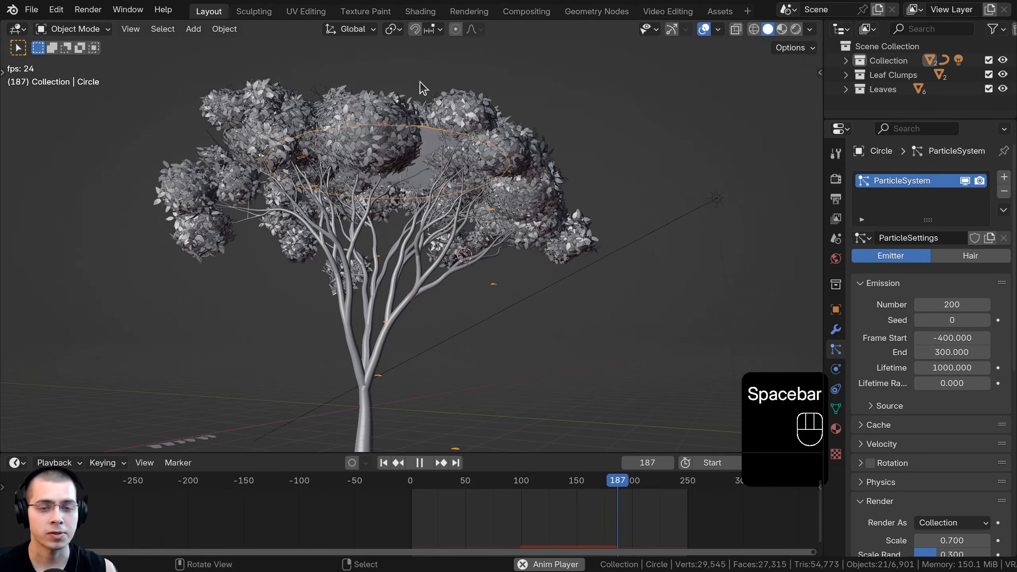
shift+middle_drag(390, 325, 404, 295)
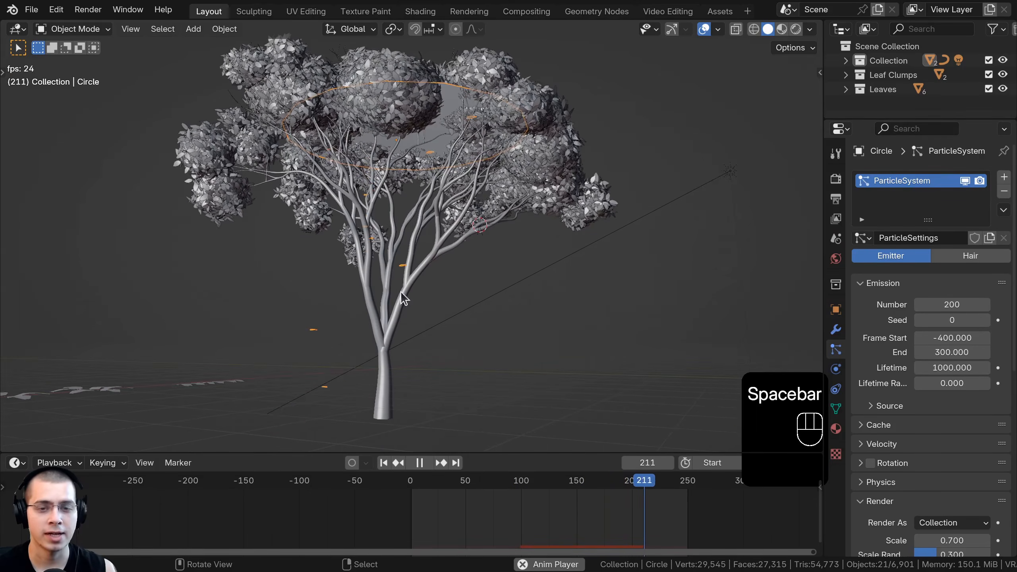
middle_drag(400, 139, 399, 155)
scroll(403, 160, up, 2)
Set the Gravity field weight of the particle system to 0.2.
scroll(919, 248, down, 10)
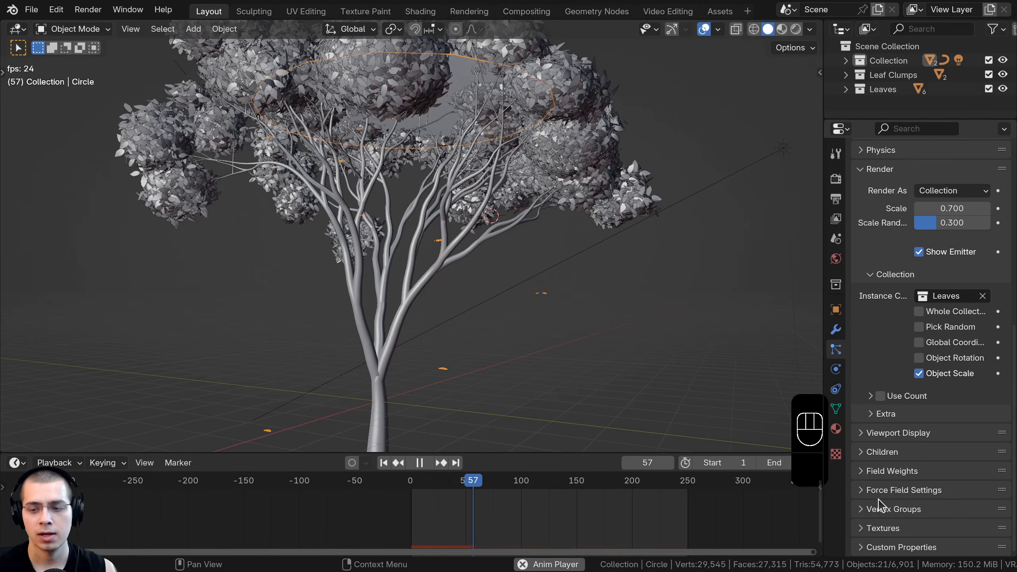
click(885, 471)
scroll(992, 422, down, 6)
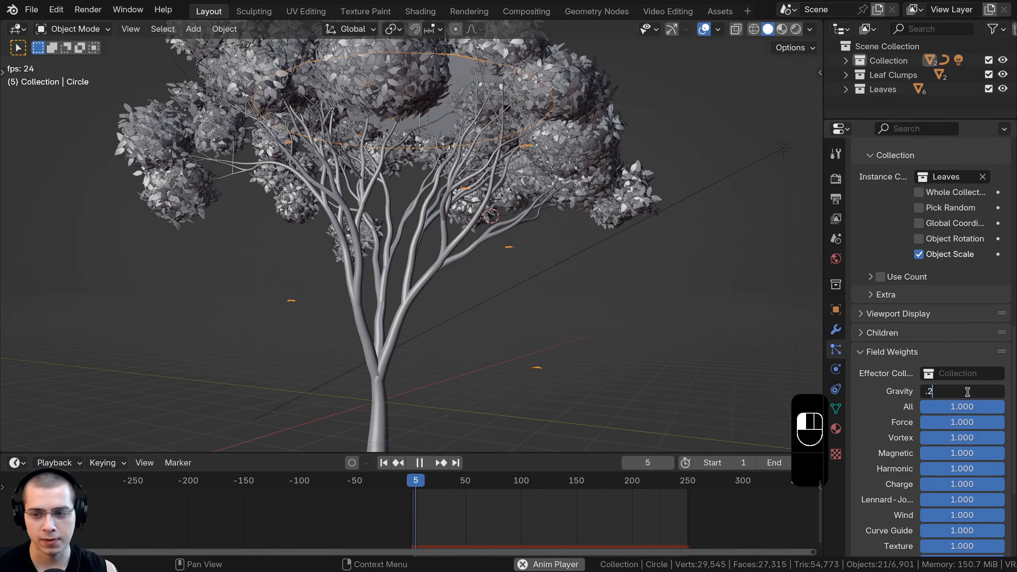
Deselect everything and inspect the falling leaves in playback from beneath and above the canopy.
scroll(401, 293, down, 2)
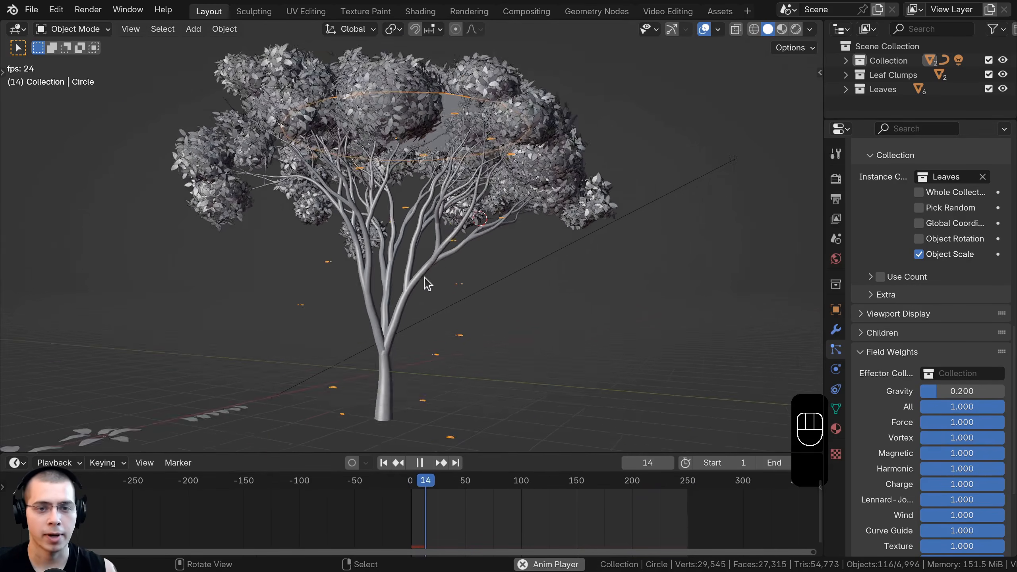
scroll(398, 300, down, 1)
middle_drag(425, 284, 389, 380)
key(a)
scroll(401, 317, down, 1)
shift+middle_drag(402, 313, 497, 247)
scroll(433, 255, up, 3)
scroll(436, 196, down, 3)
scroll(450, 248, up, 3)
key(space)
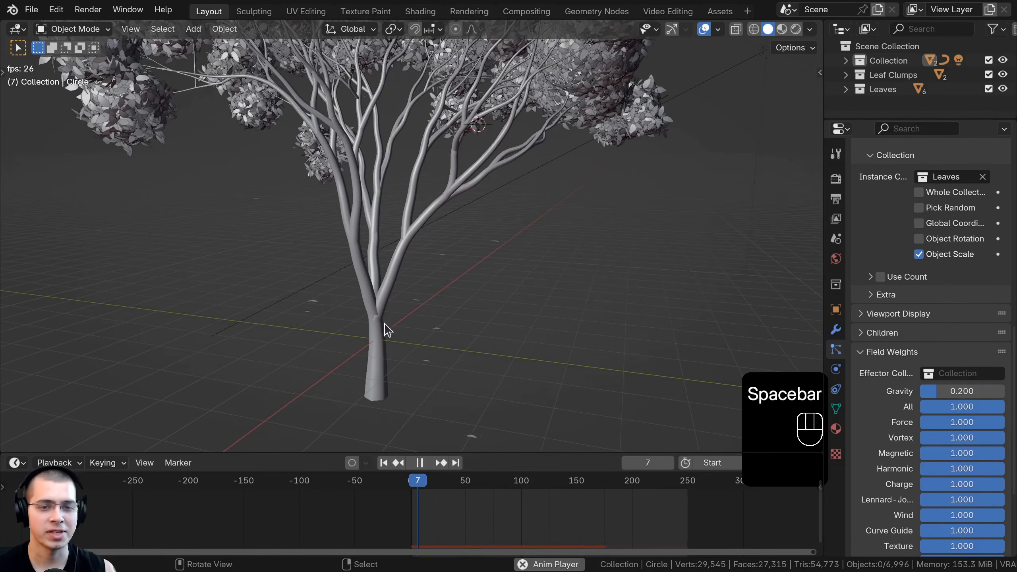
middle_drag(385, 324, 352, 353)
middle_drag(472, 321, 424, 277)
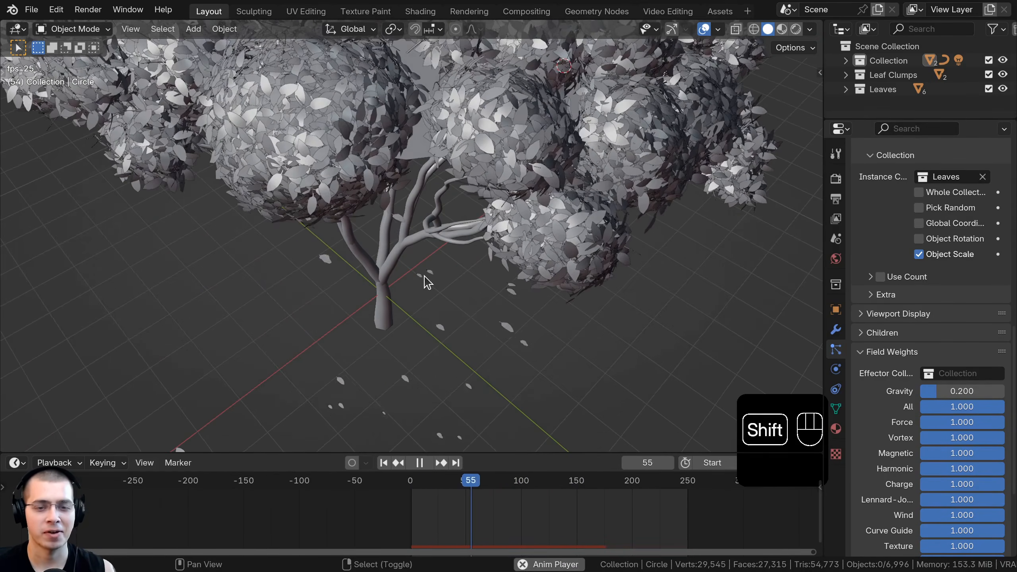
key(space)
Collapse the Render, Field Weights and Emission sections of the particle settings.
scroll(918, 348, up, 10)
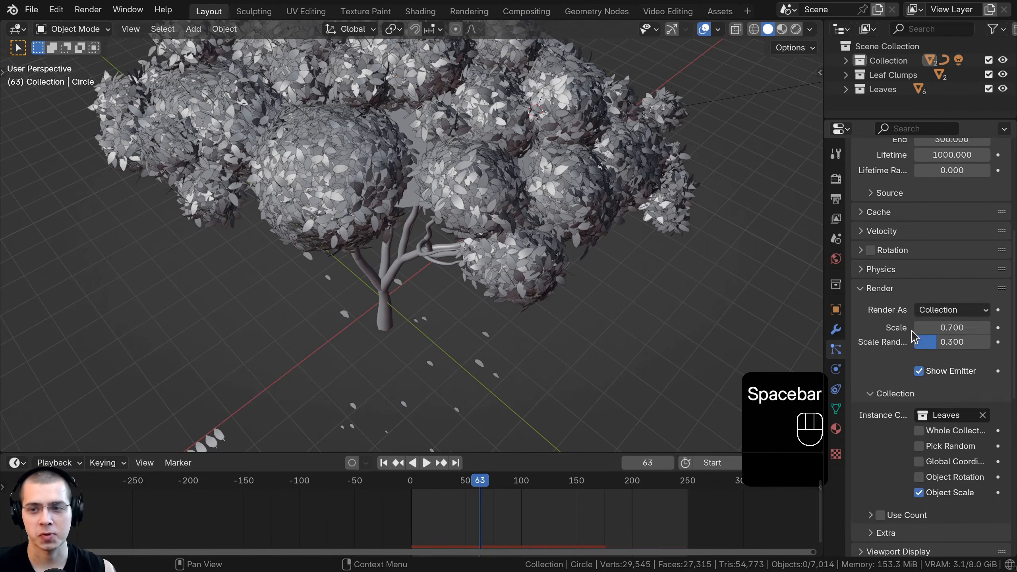
scroll(912, 332, up, 5)
click(879, 408)
click(867, 465)
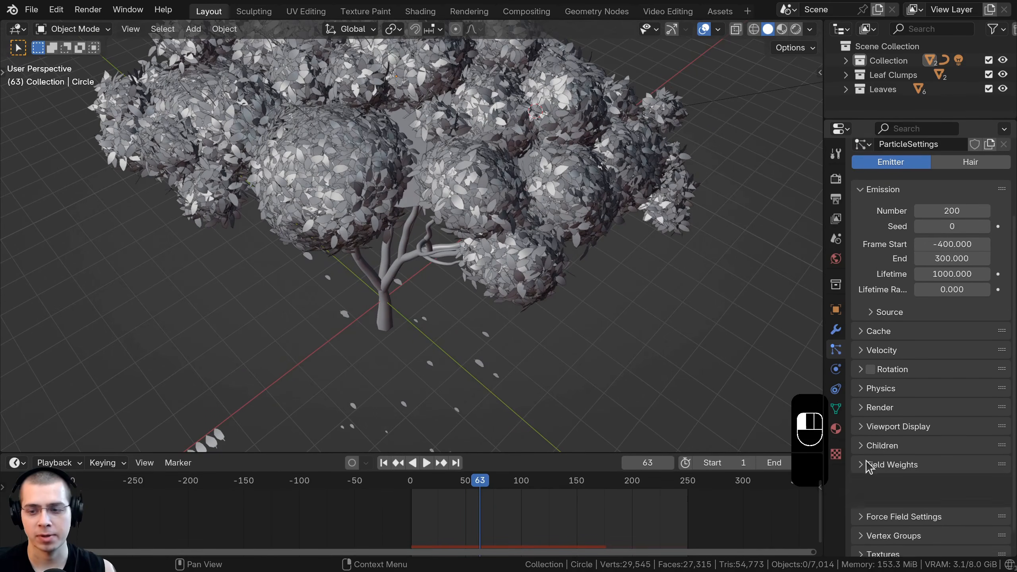
click(877, 191)
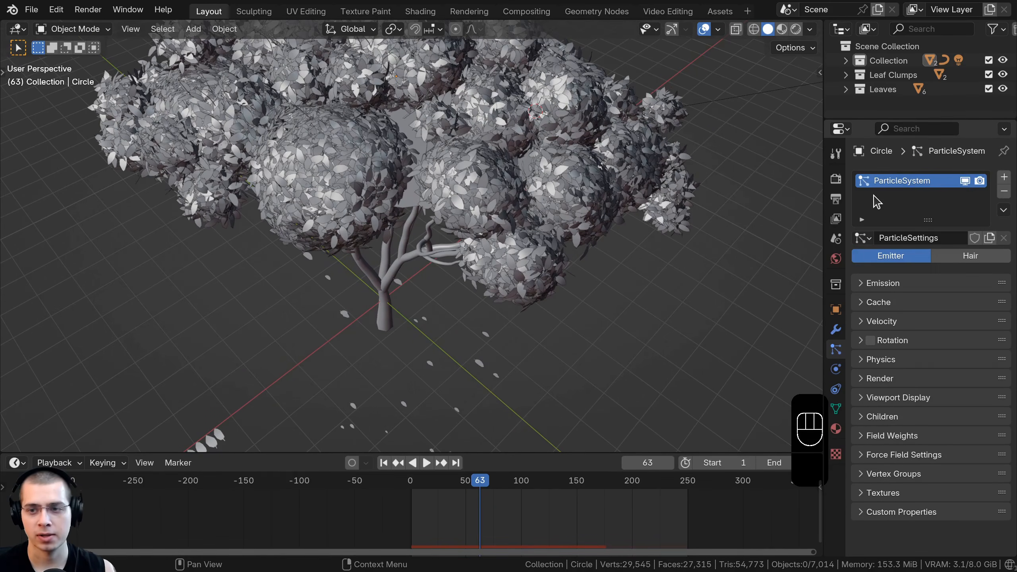
Enable particle rotation with Randomize at 1 and Randomize Phase at 2, and widen the Properties editor.
click(872, 341)
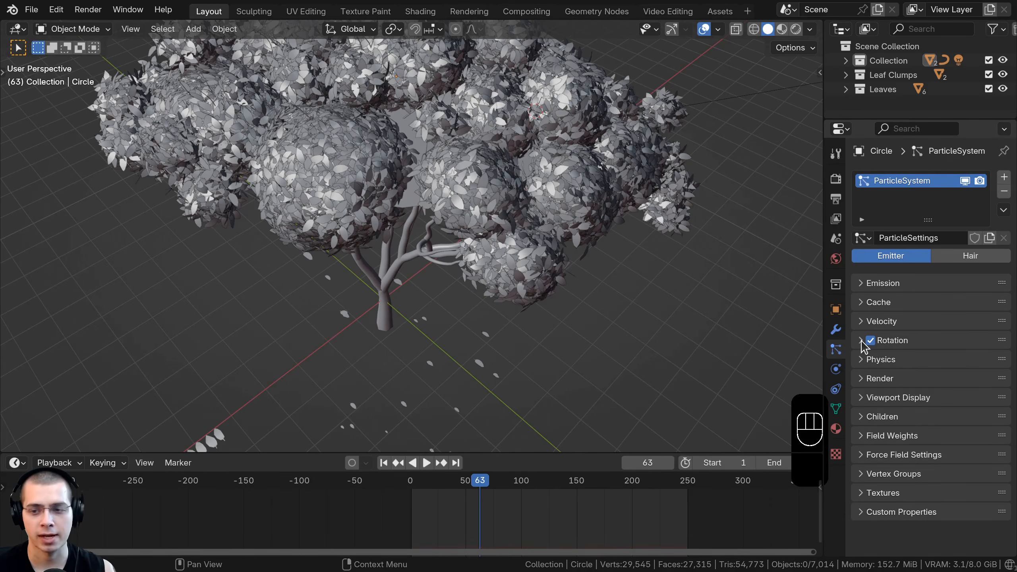
click(861, 341)
scroll(923, 349, down, 3)
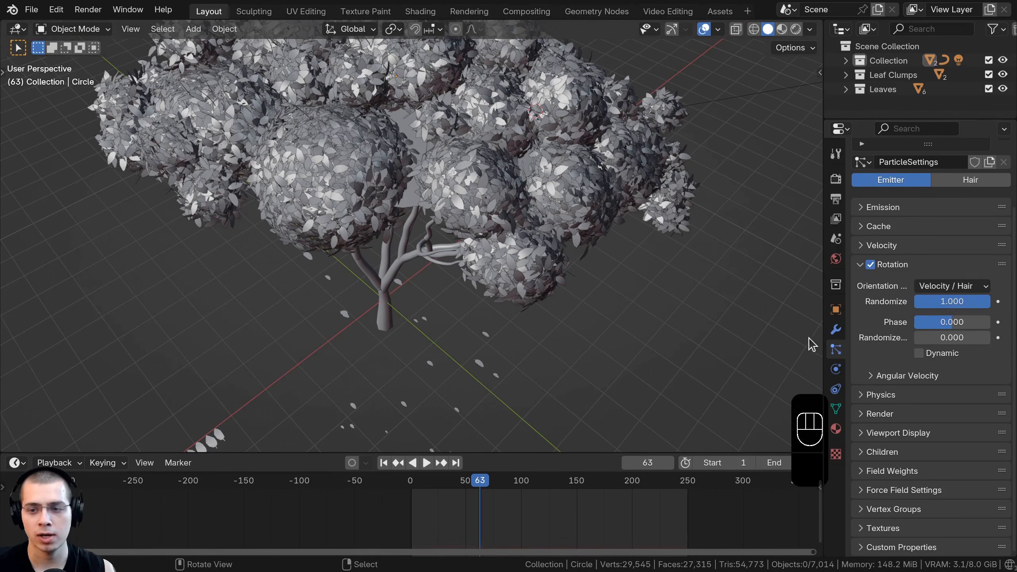
drag(822, 337, 732, 304)
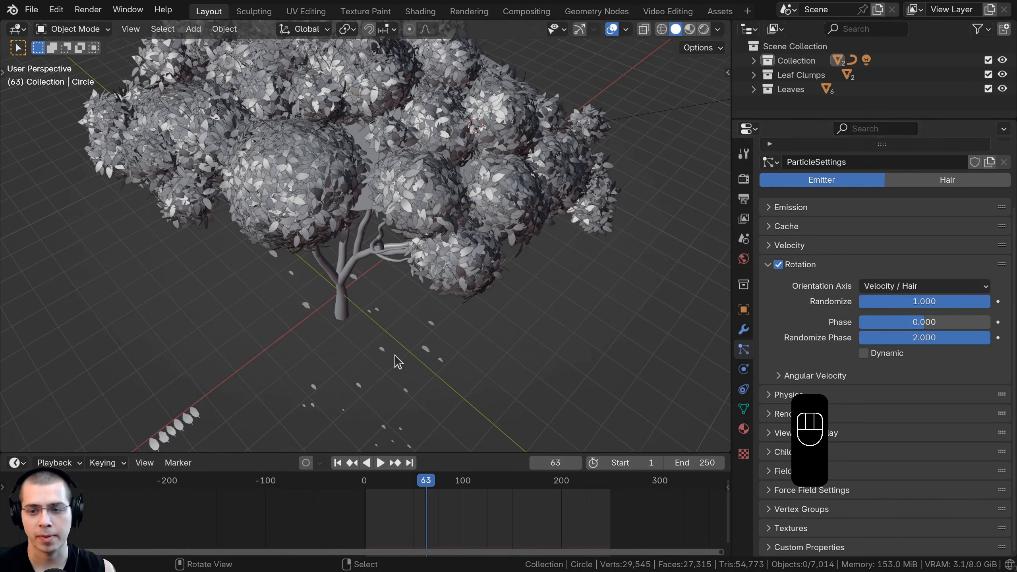
Play the animation from the start and examine the falling leaves' rotation around the trunk and beneath the canopy.
key(space)
click(364, 481)
middle_drag(378, 326, 403, 312)
key(space)
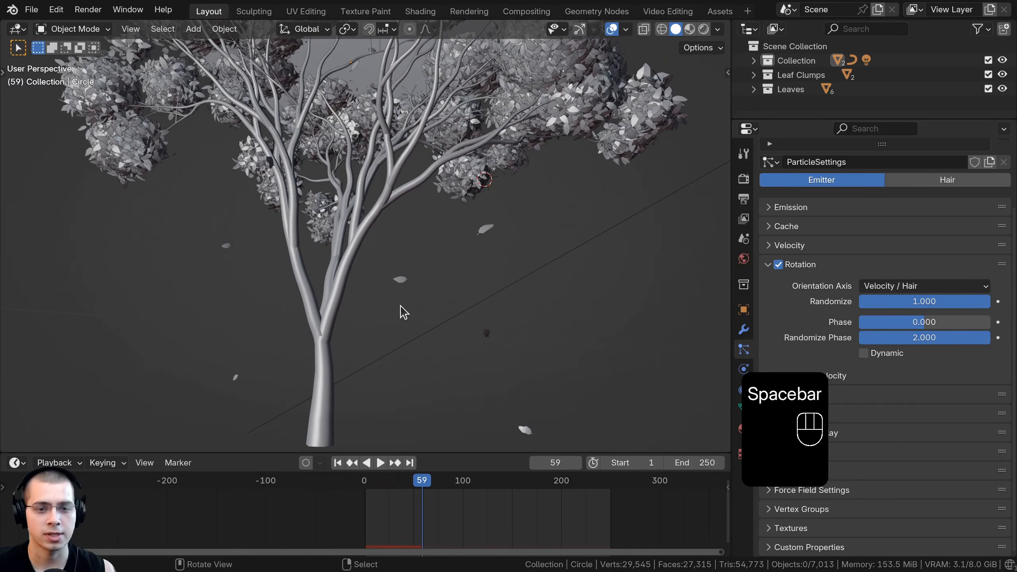
click(364, 481)
key(space)
middle_drag(335, 336, 477, 347)
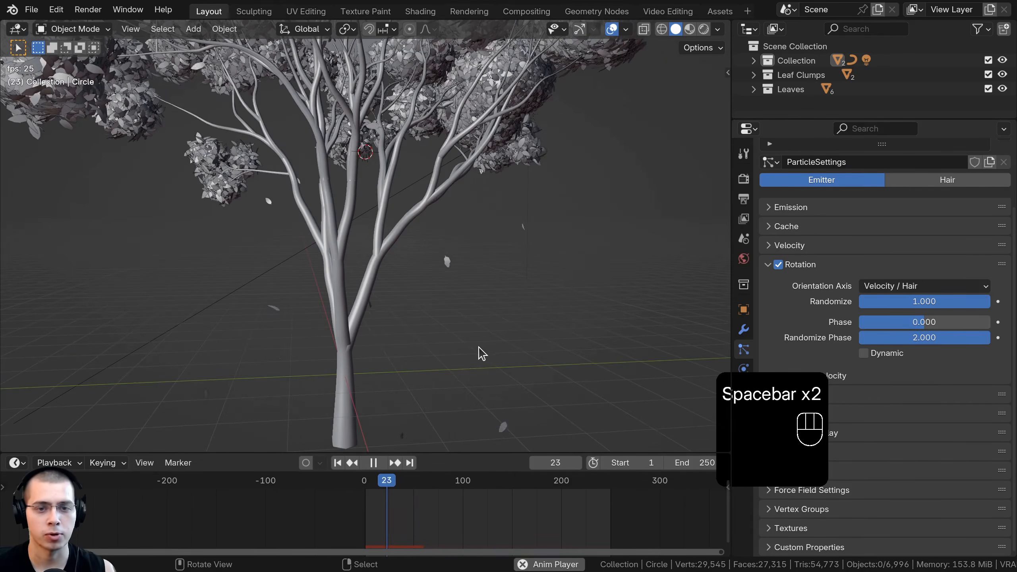
key(space)
shift+middle_drag(454, 300, 466, 255)
scroll(466, 256, up, 3)
key(space)
key(space)
scroll(422, 349, down, 2)
shift+middle_drag(423, 348, 414, 221)
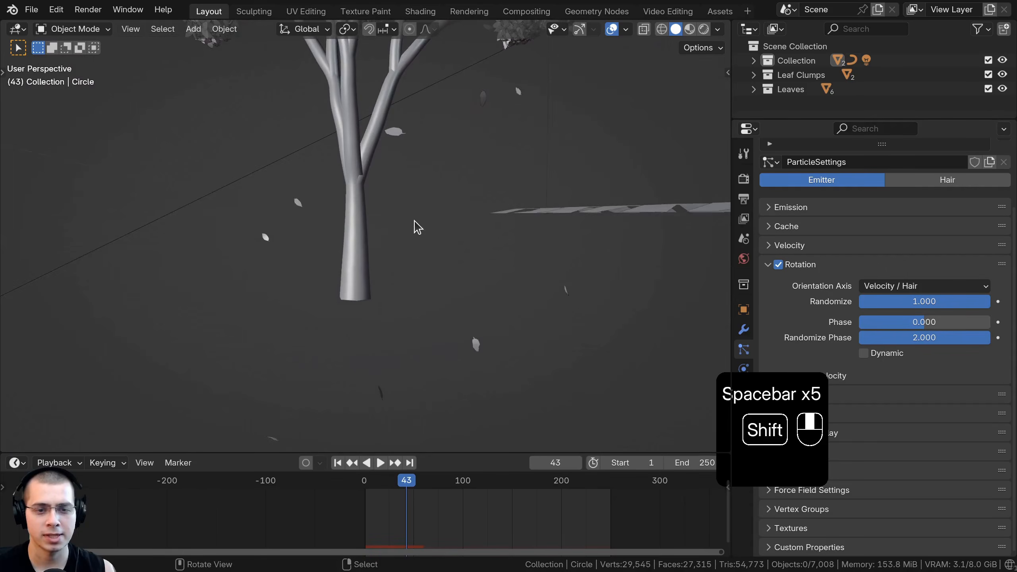
Enable Dynamic rotation for the leaf particles, narrow the Properties editor and expand the Angular Velocity settings.
key(space)
key(space)
shift+middle_drag(395, 324, 415, 246)
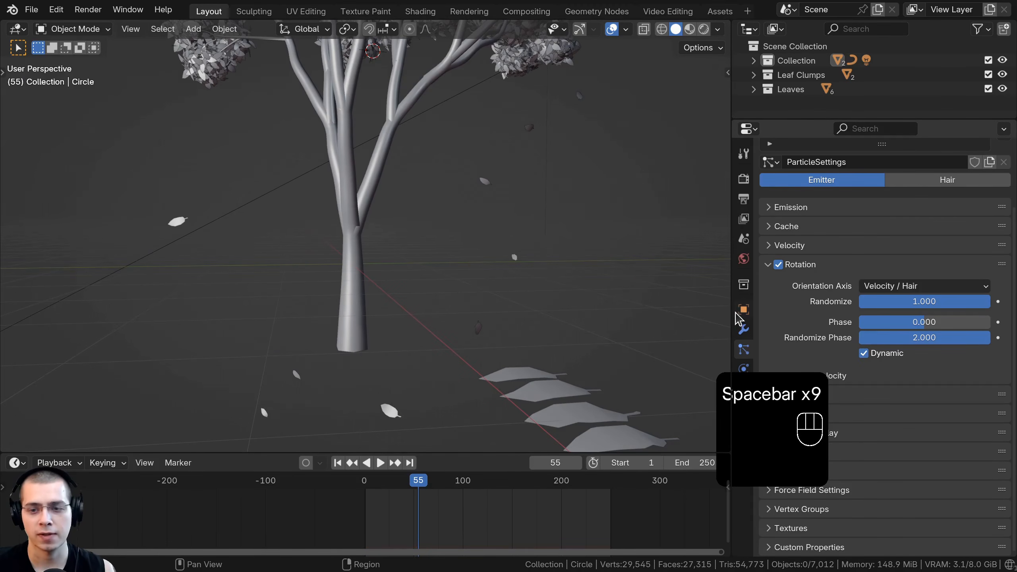
drag(732, 309, 796, 307)
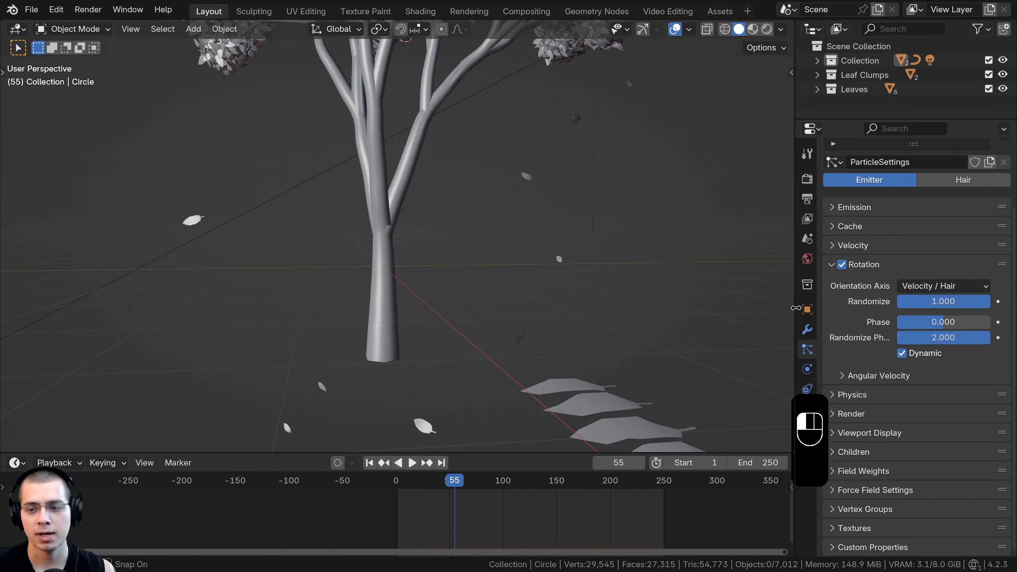
click(842, 376)
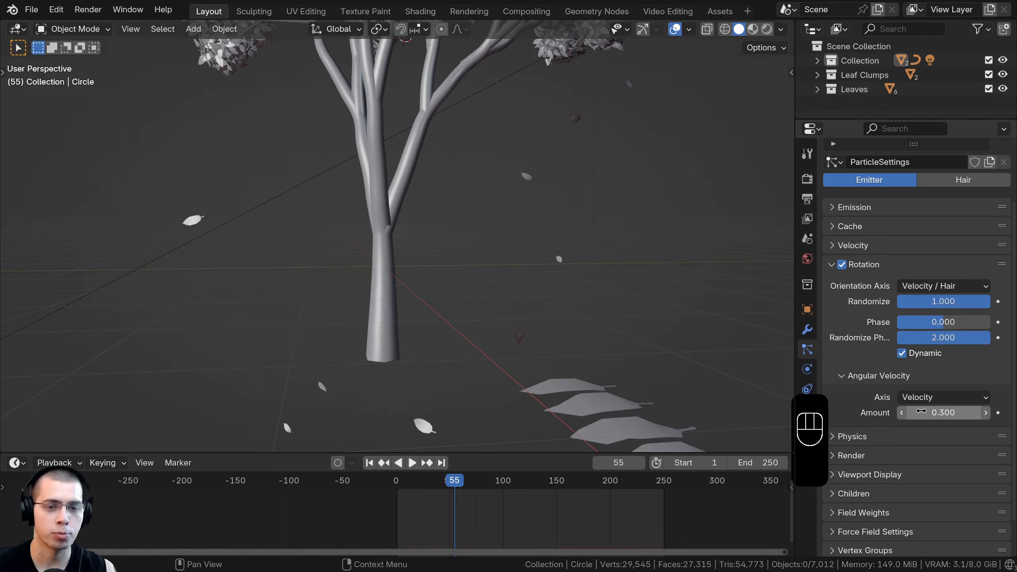
Replay the animation from the first frame and examine how the leaves spin while falling, seen from the side and below.
key(shift+Left)
key(space)
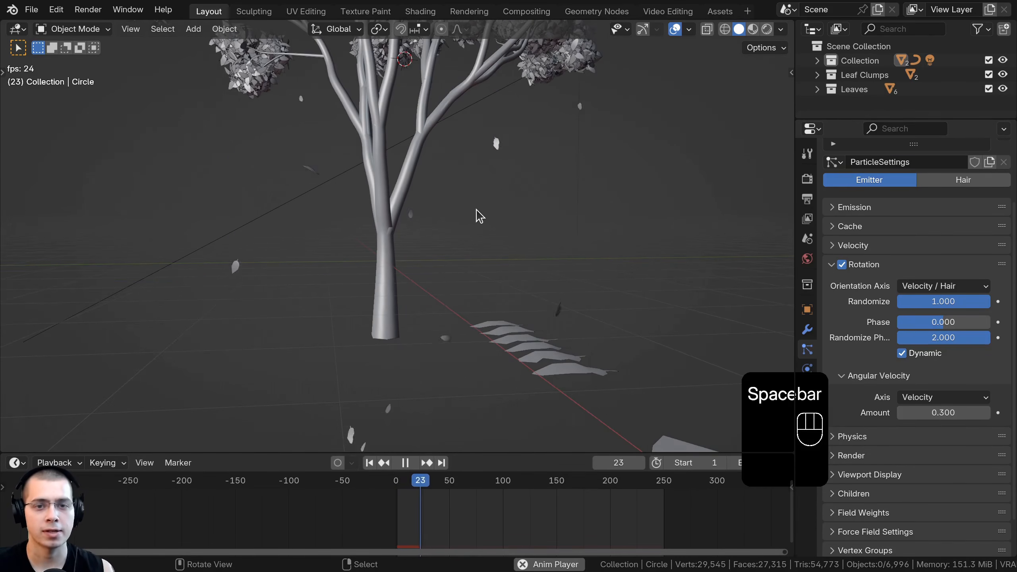
middle_drag(479, 217, 437, 173)
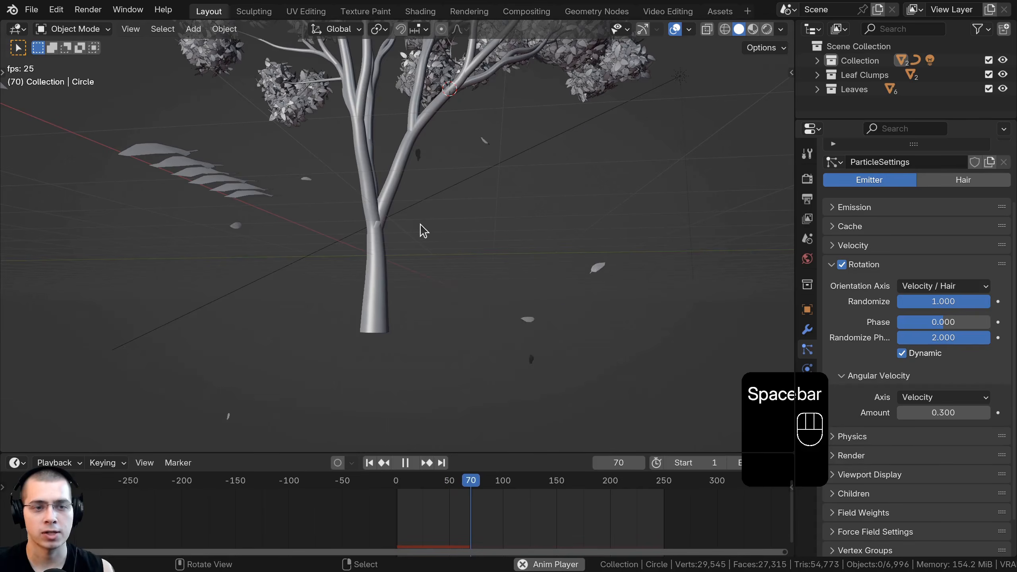
middle_drag(419, 225, 396, 118)
scroll(423, 220, down, 4)
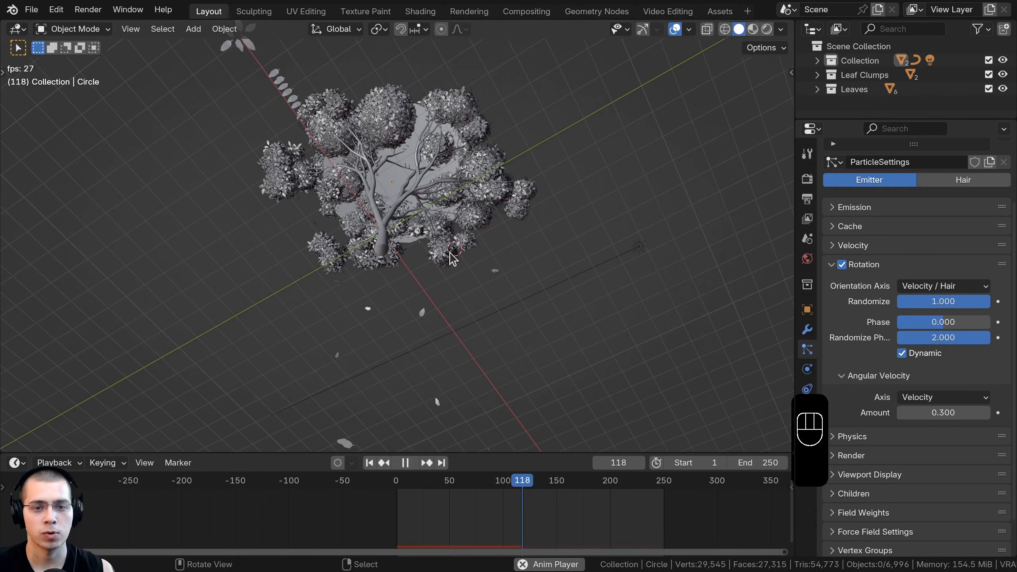
scroll(453, 259, up, 1)
shift+middle_drag(463, 286, 456, 255)
scroll(457, 263, up, 1)
key(space)
key(space)
key(space)
Try an Angular Velocity Amount of 64.7 and check the leaves' spin in playback.
drag(944, 413, 970, 413)
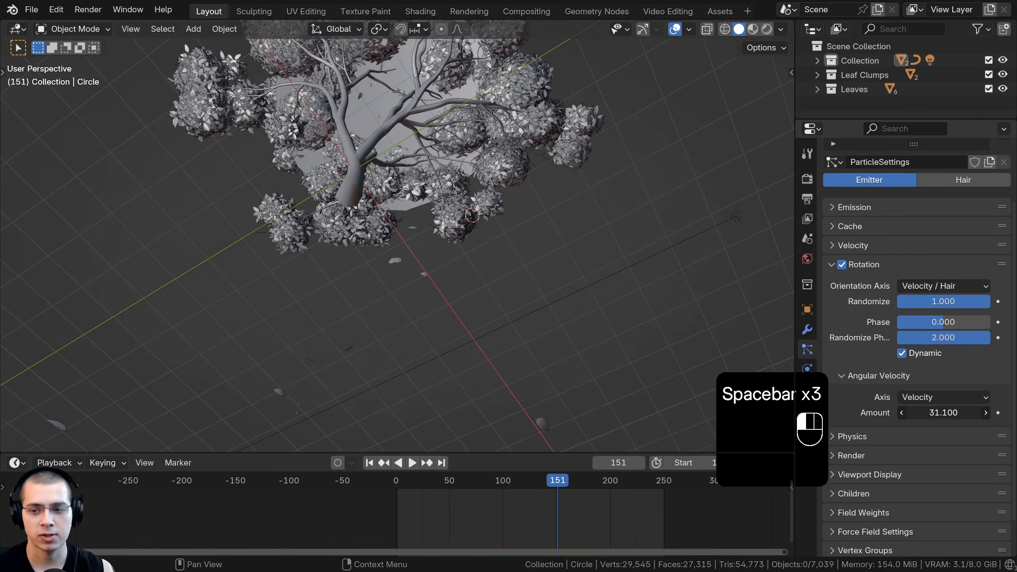
key(space)
middle_drag(386, 240, 385, 85)
scroll(425, 256, down, 4)
shift+middle_drag(425, 255, 426, 327)
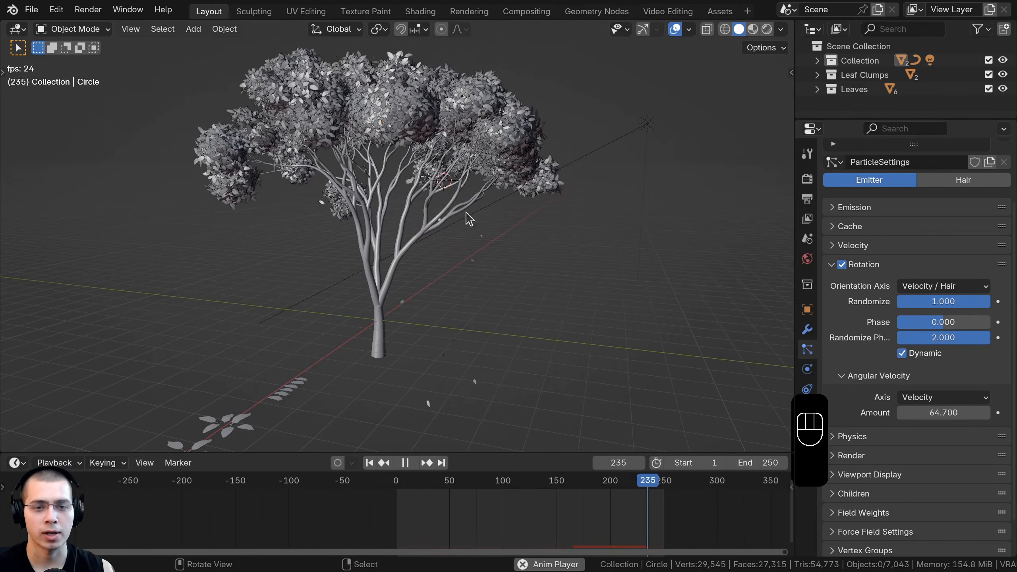
scroll(442, 324, up, 5)
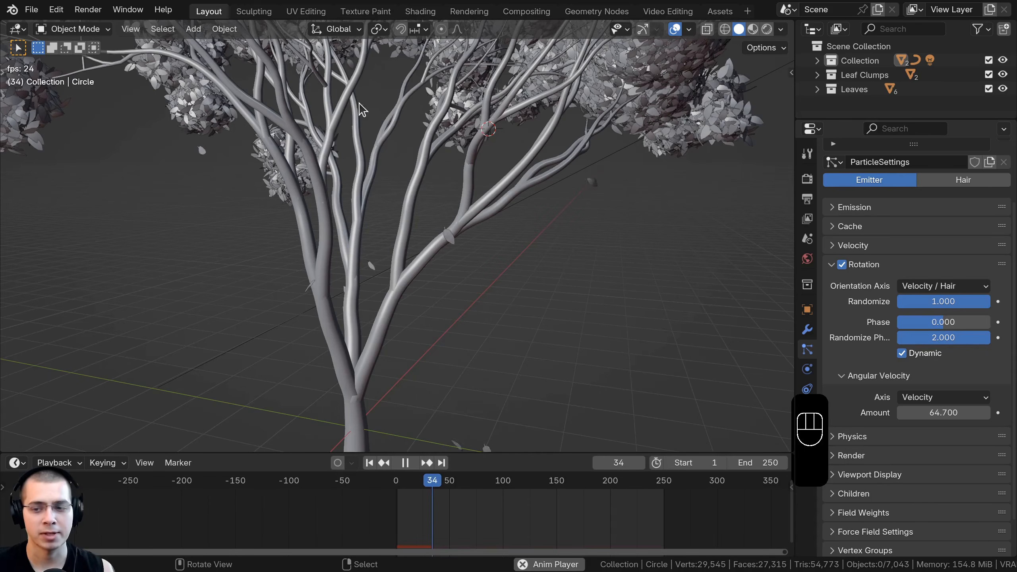
Set the particles' Angular Velocity Amount to 1.
click(950, 413)
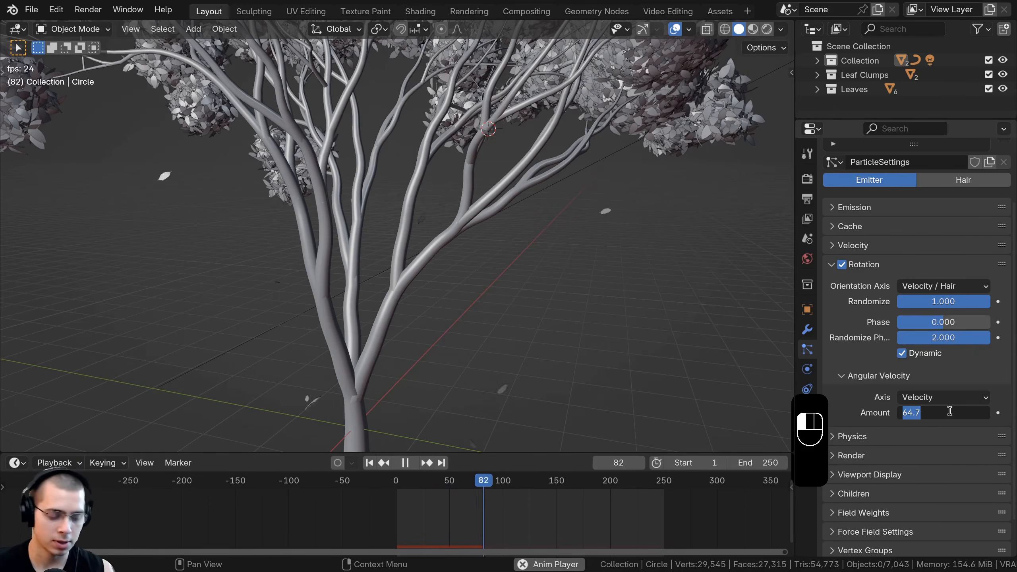
text(1)
key(Return)
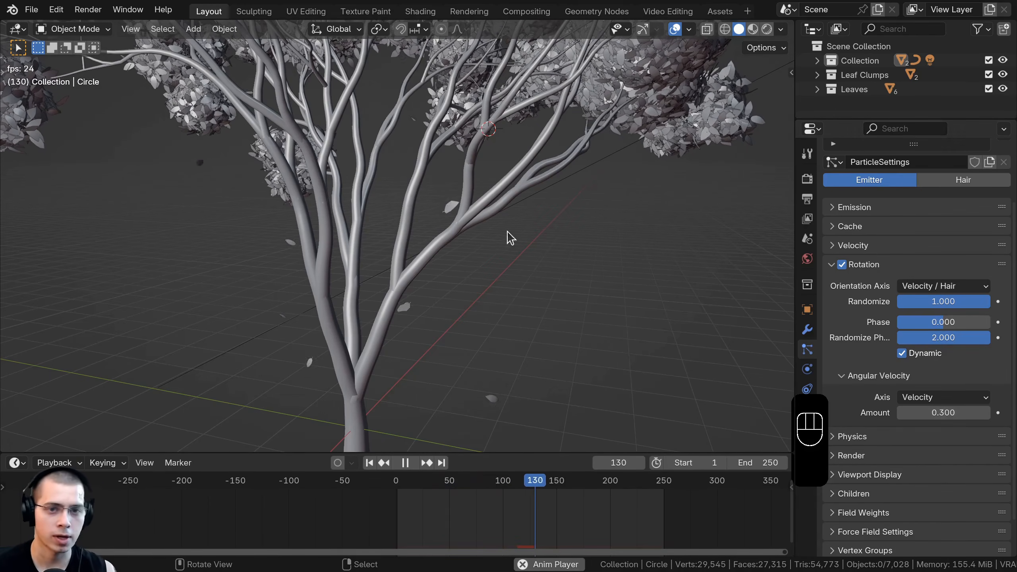
Switch the viewport to Rendered shading and select the circle emitter inside the canopy.
key(z)
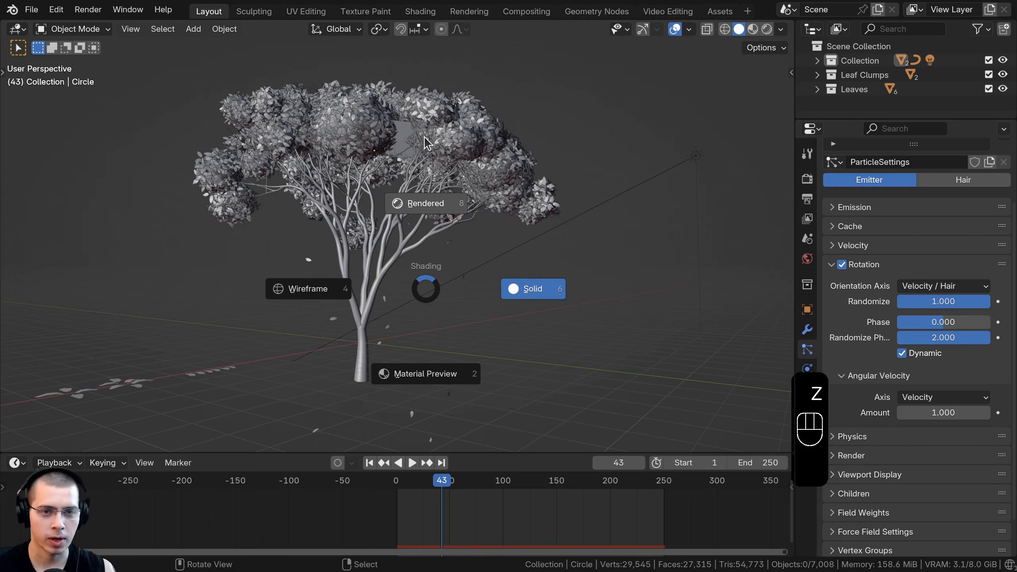
click(426, 143)
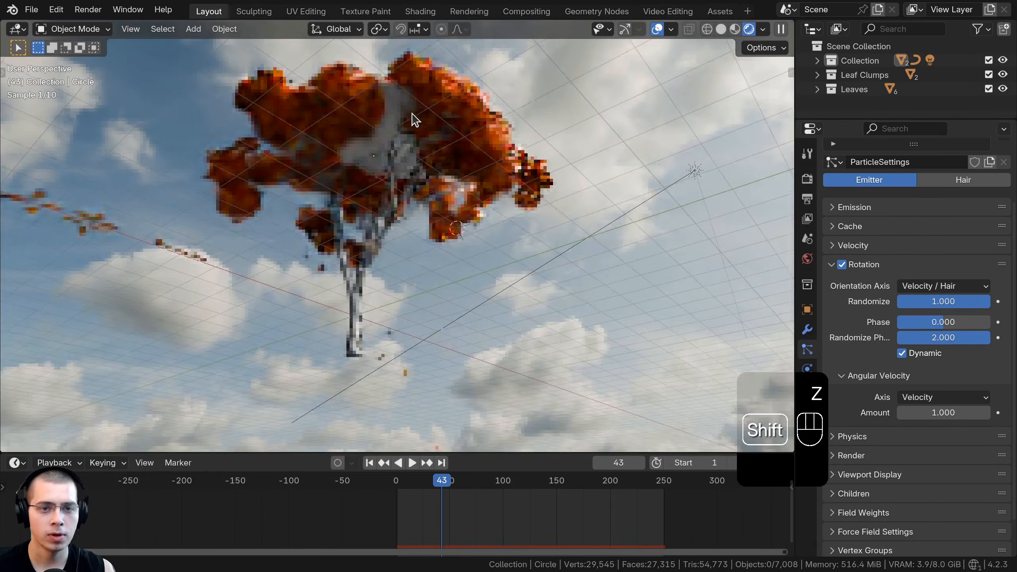
scroll(396, 111, up, 3)
click(389, 106)
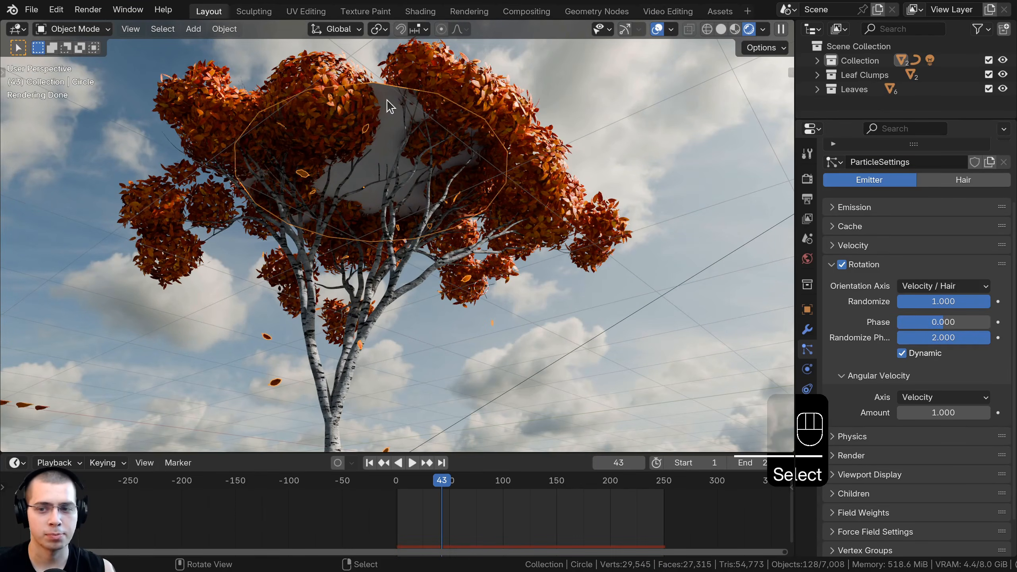
key(g)
click(418, 150)
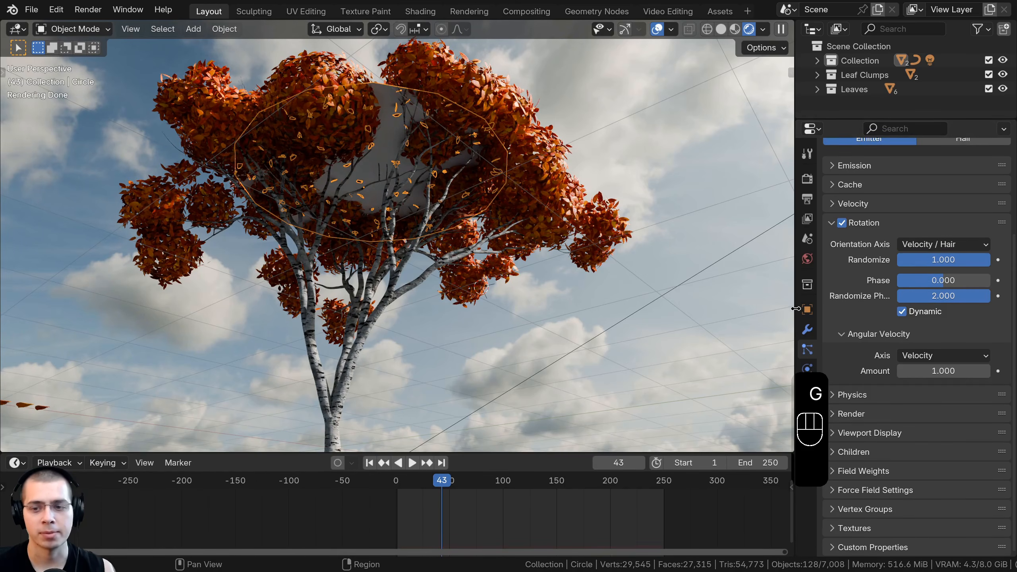
Give the circle emitter a new material with a Transparent BSDF surface and pure white colour (FFFFFF).
drag(796, 308, 741, 321)
click(751, 430)
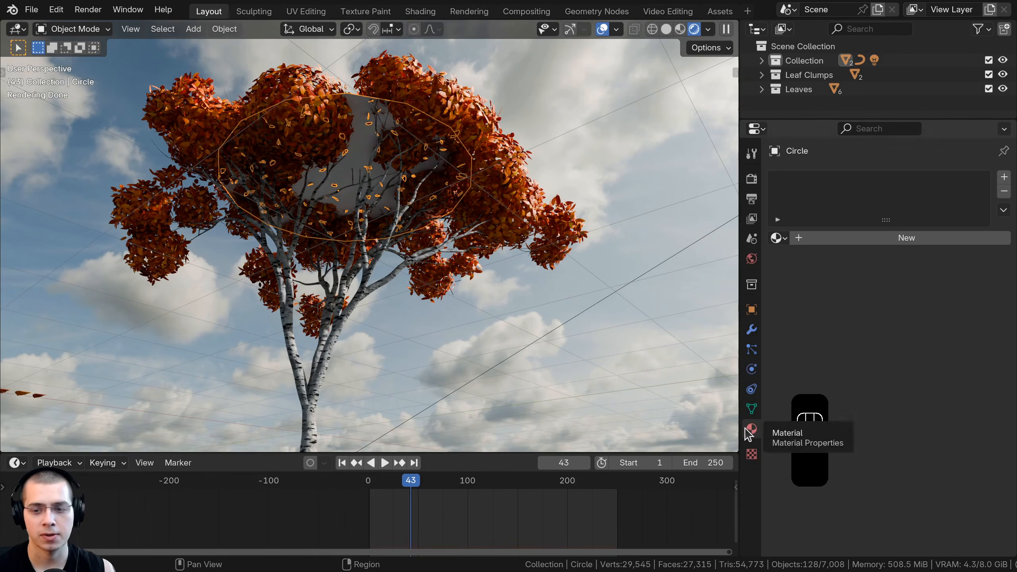
click(915, 240)
click(871, 304)
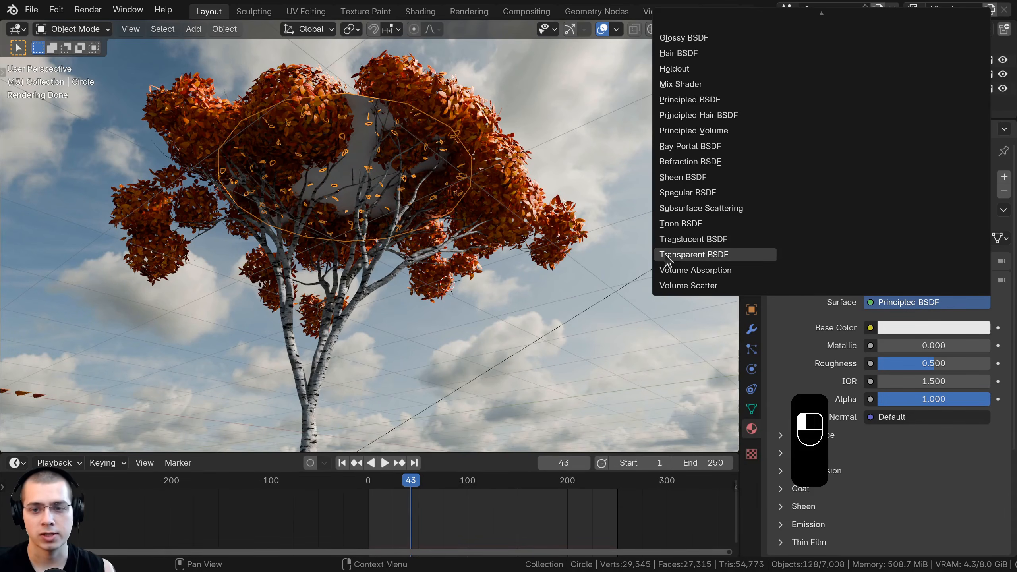
click(685, 260)
click(931, 329)
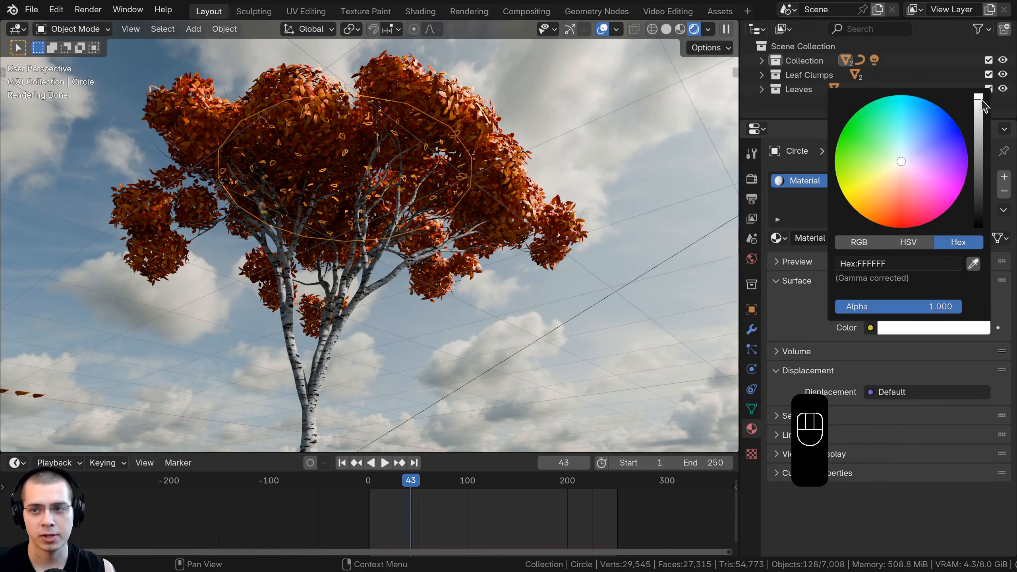
Deselect everything, return to Solid shading and review the whole tree with its falling leaves in playback.
key(alt+a)
shift+middle_drag(420, 170, 431, 189)
middle_drag(430, 189, 460, 237)
key(space)
key(space)
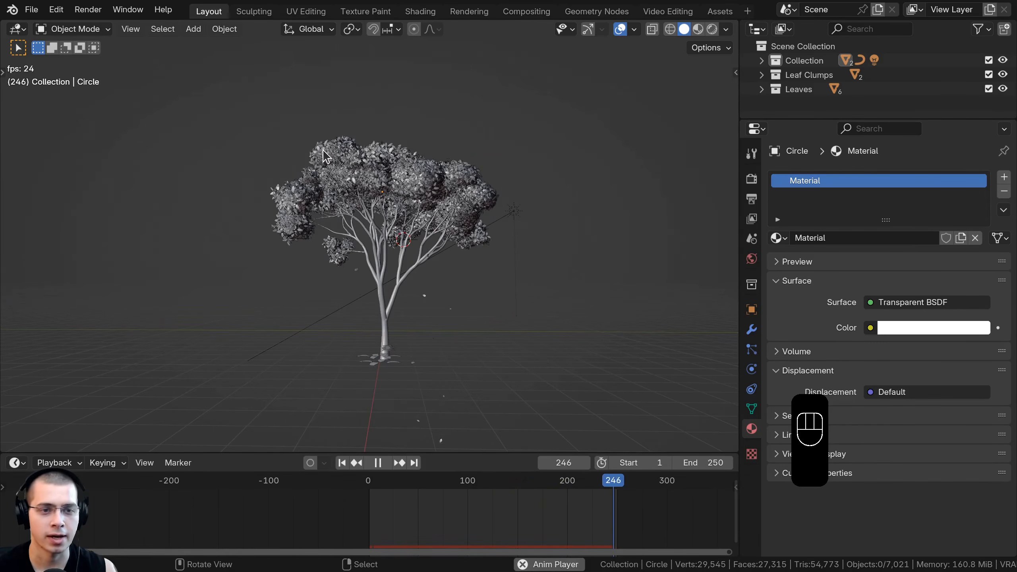
key(space)
Add a Wind force field to the scene.
key(shift+a)
mouse_move(400, 158)
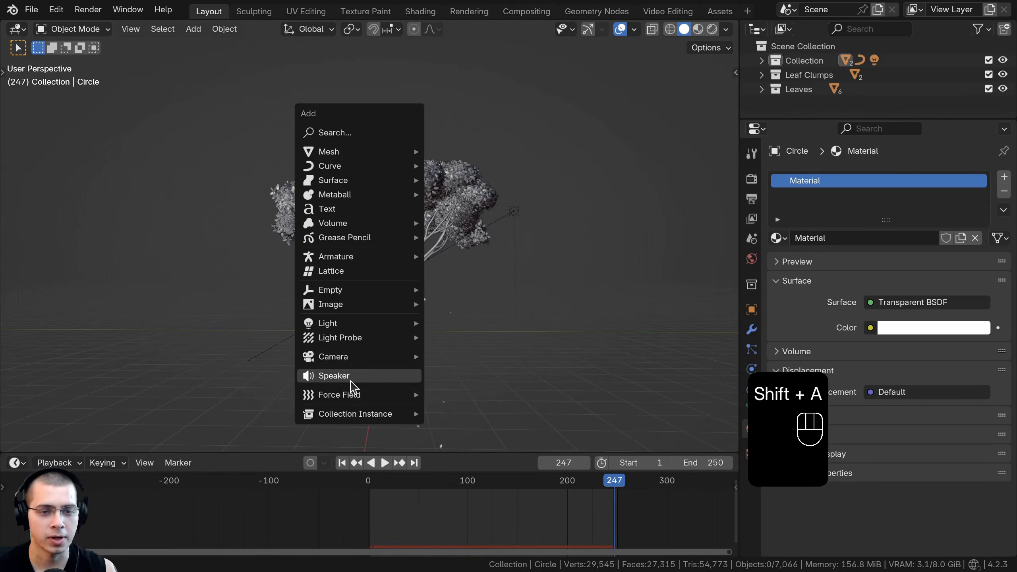
mouse_move(336, 396)
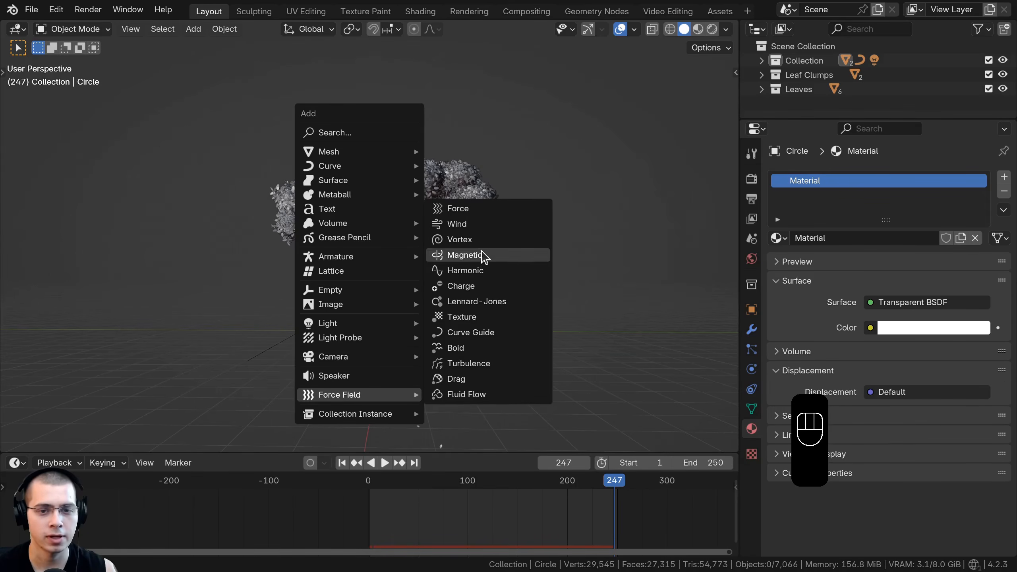
click(478, 225)
Place the wind force field beside the tree and rotate it so that it blows sideways towards the canopy.
key(g)
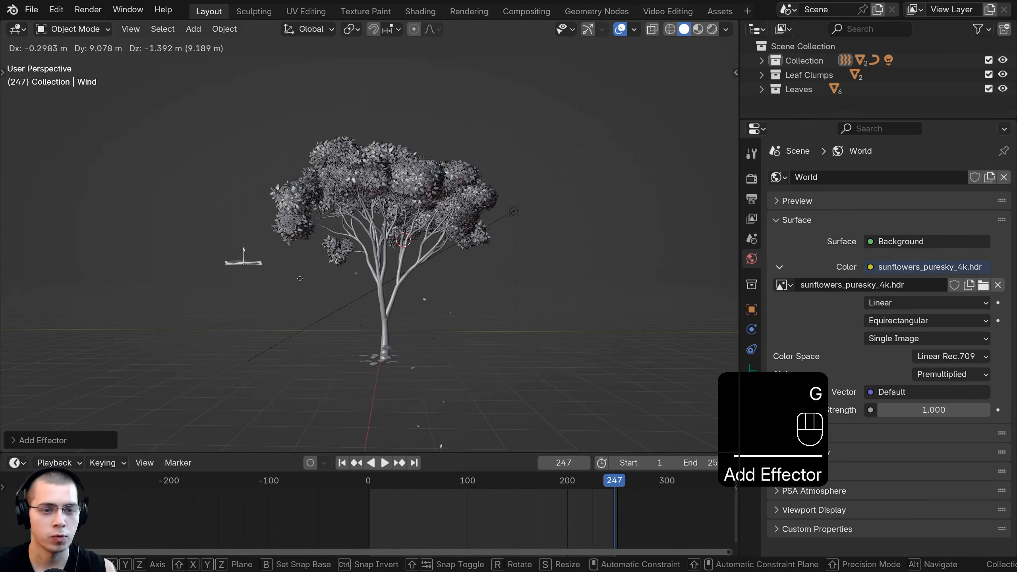
key(r)
click(275, 311)
middle_drag(278, 308, 372, 268)
key(r)
key(r)
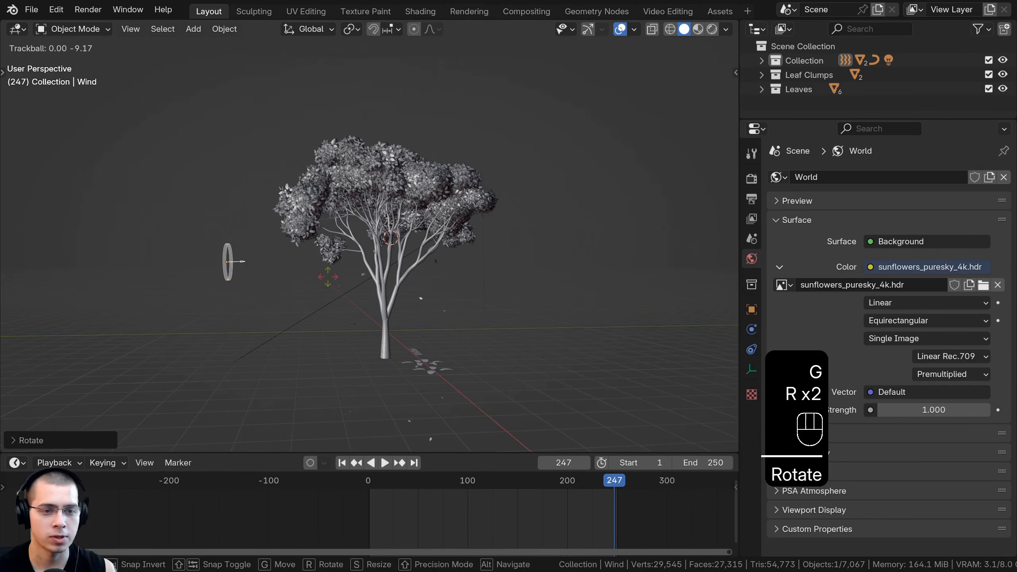
click(400, 261)
middle_drag(492, 256, 686, 284)
key(g)
click(353, 308)
Open the wind field's physics settings, widen the Properties editor and set Strength to 2.
click(752, 349)
click(752, 330)
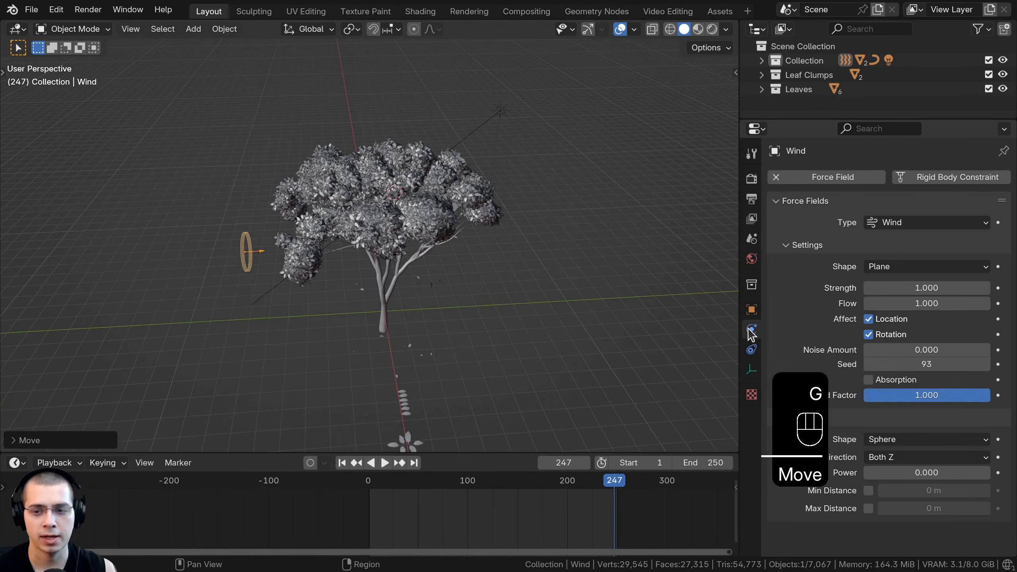
drag(739, 326, 726, 326)
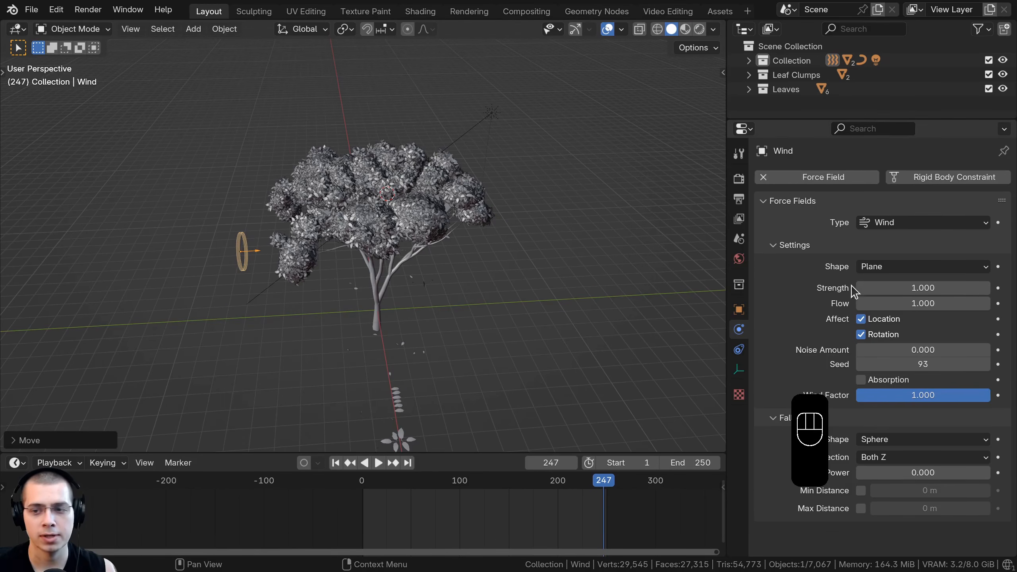
key(Return)
Play the animation from the start and examine from several angles how the wind carries the falling leaves.
key(space)
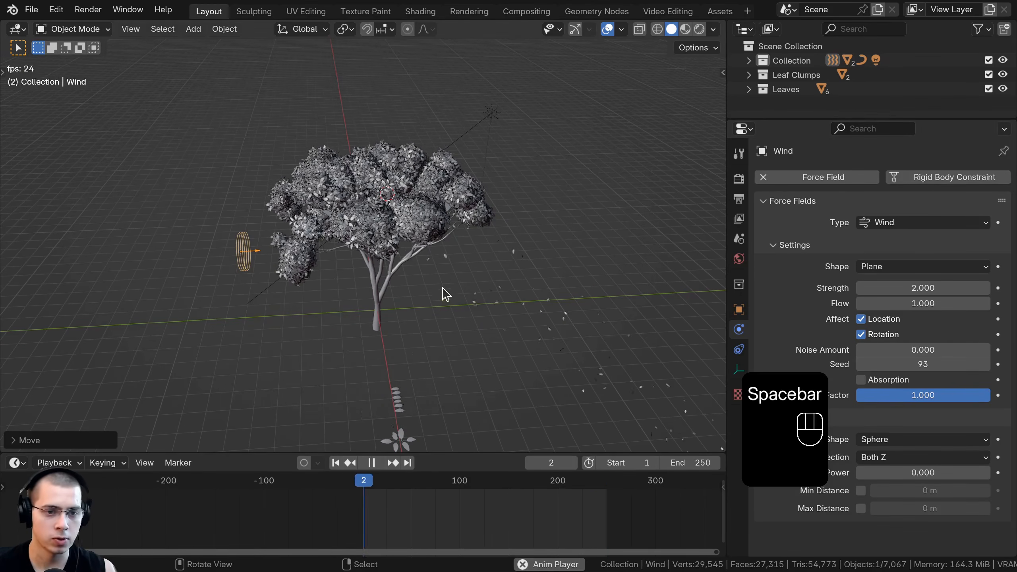
middle_drag(443, 290, 446, 256)
key(shift+Left)
middle_drag(454, 319, 353, 207)
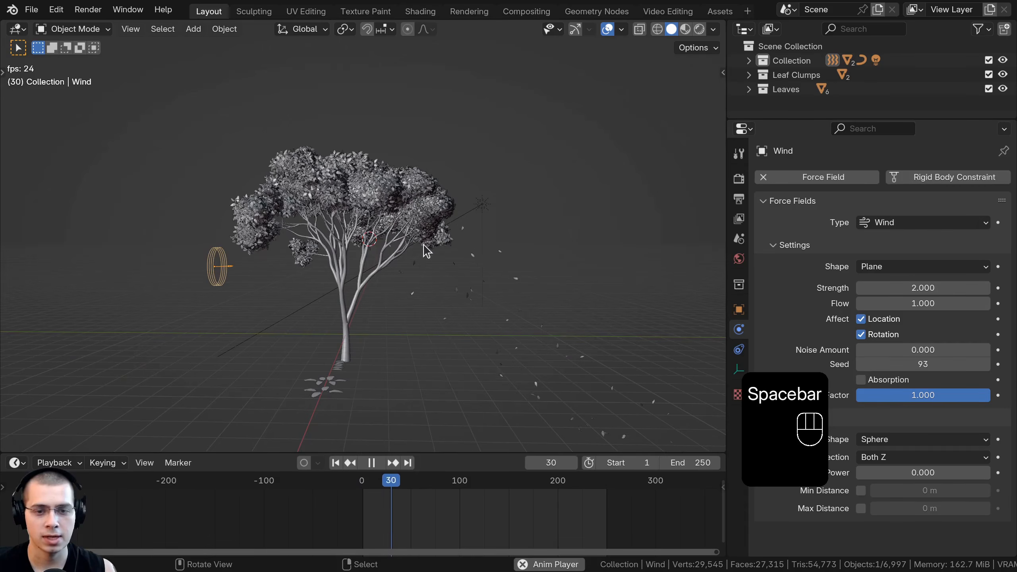
scroll(472, 300, up, 1)
middle_drag(525, 318, 471, 220)
scroll(398, 176, up, 1)
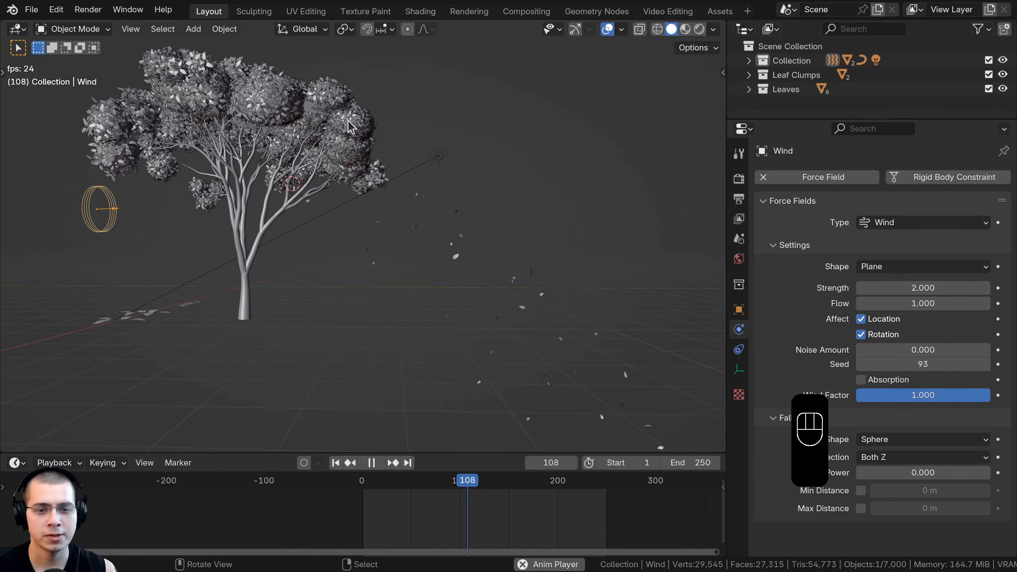
middle_drag(327, 214, 314, 209)
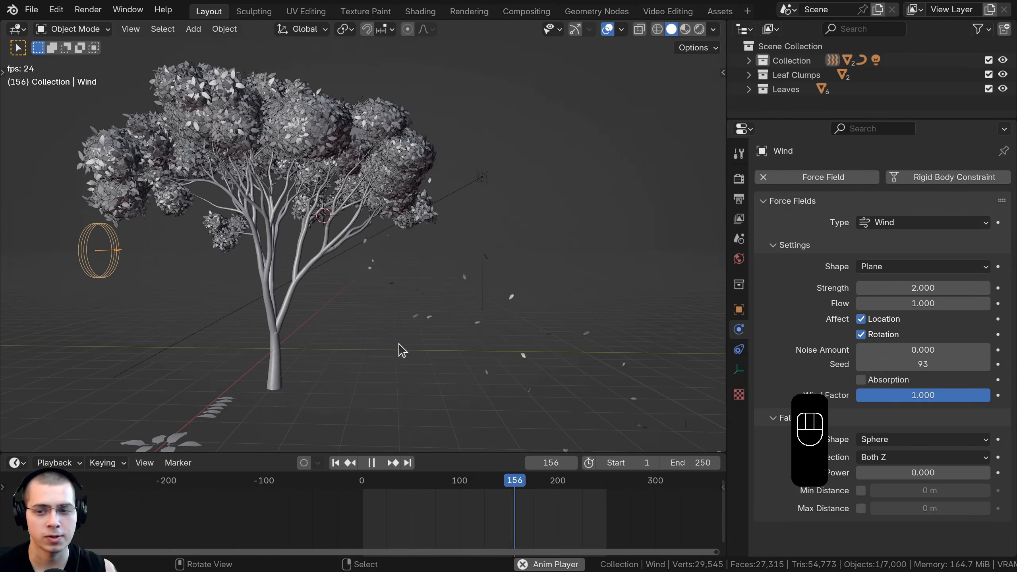
shift+middle_drag(402, 349, 367, 237)
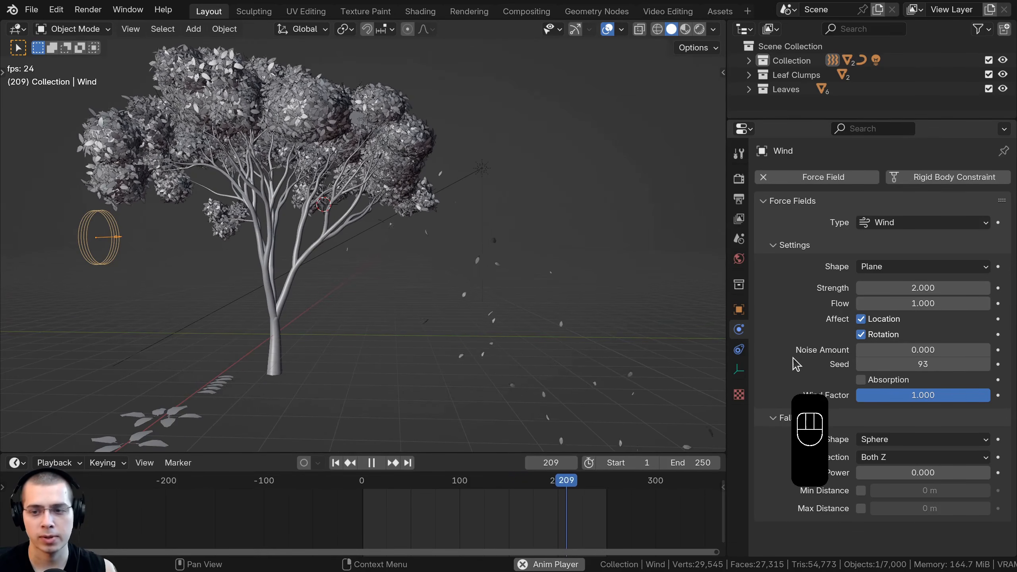
Set the wind force field's Noise Amount to 2 and restart playback from the first frame.
click(921, 351)
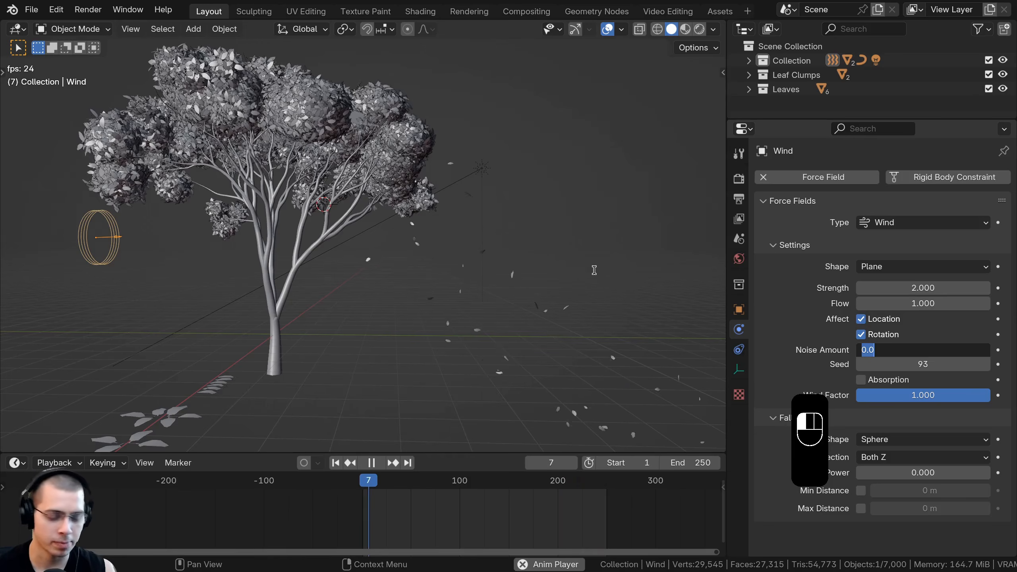
key(shift+Left)
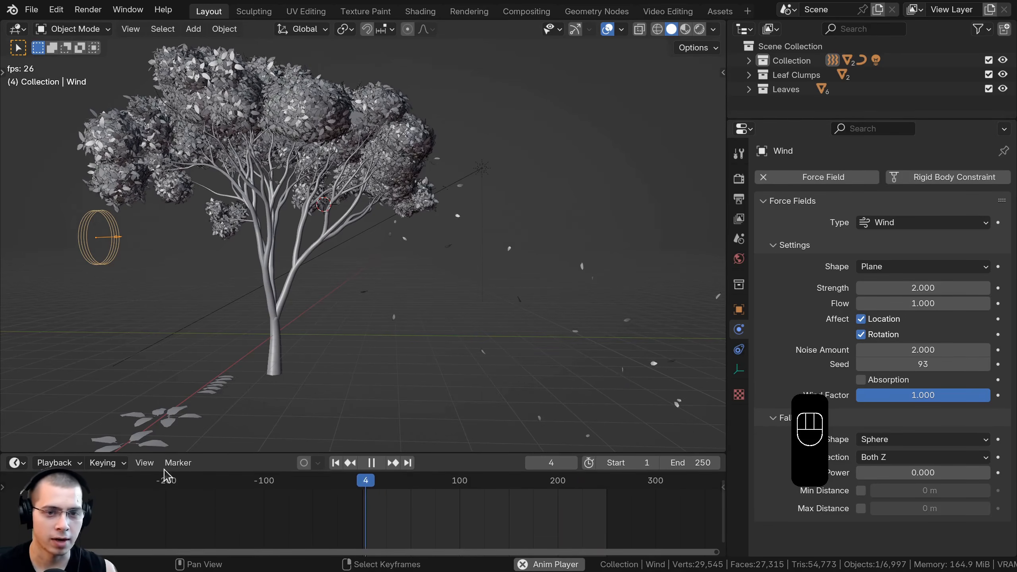
Try a Noise Amount of 10 on the wind force field and check the leaf motion from several angles.
scroll(430, 252, down, 5)
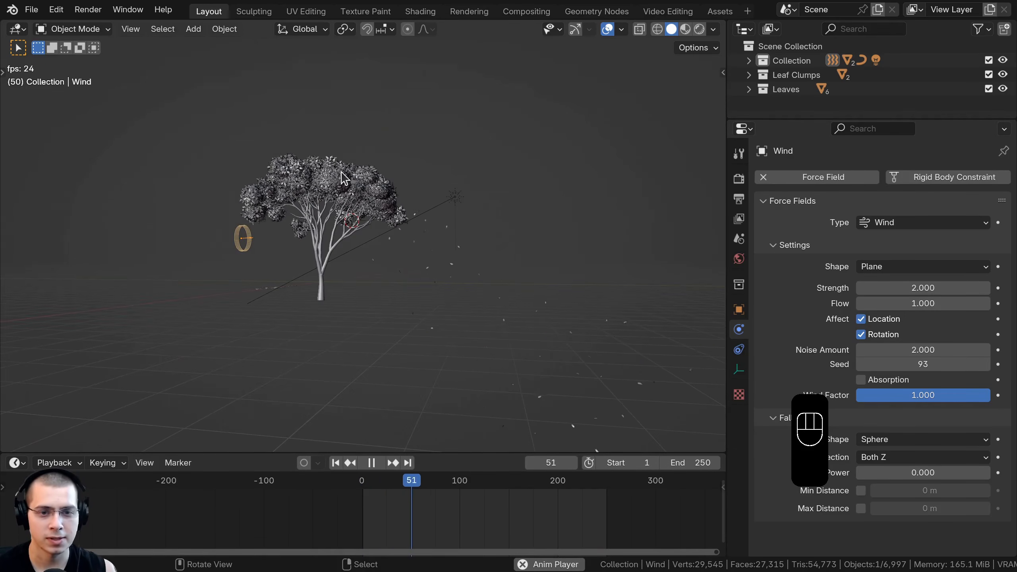
click(907, 351)
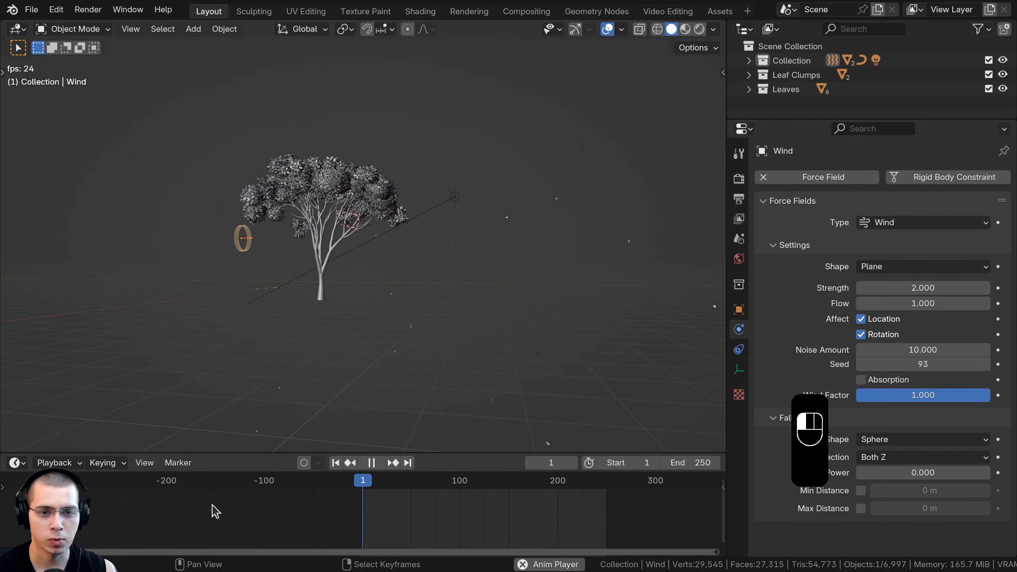
middle_drag(469, 252, 484, 191)
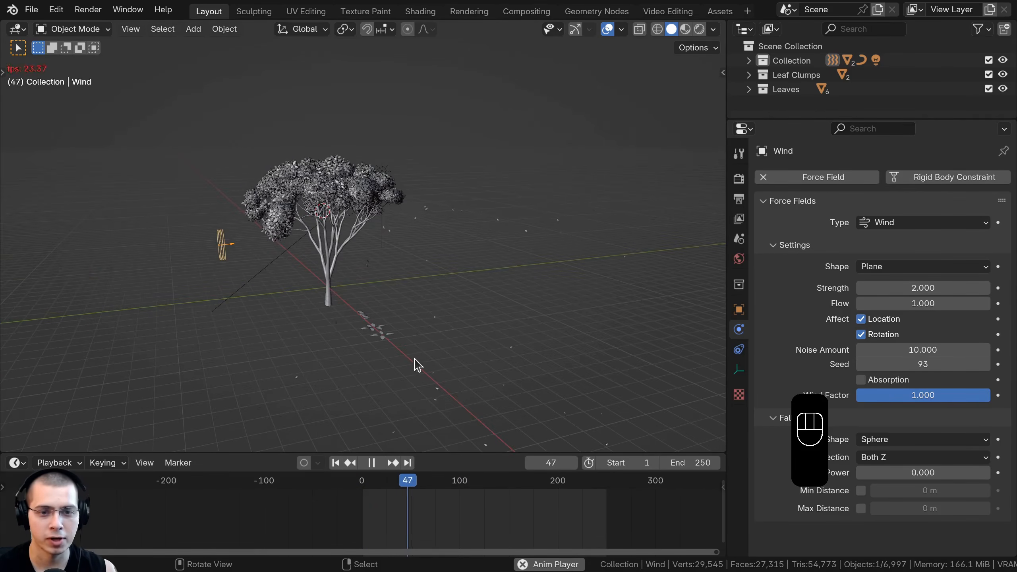
scroll(415, 359, down, 4)
middle_drag(415, 359, 327, 366)
scroll(335, 345, up, 3)
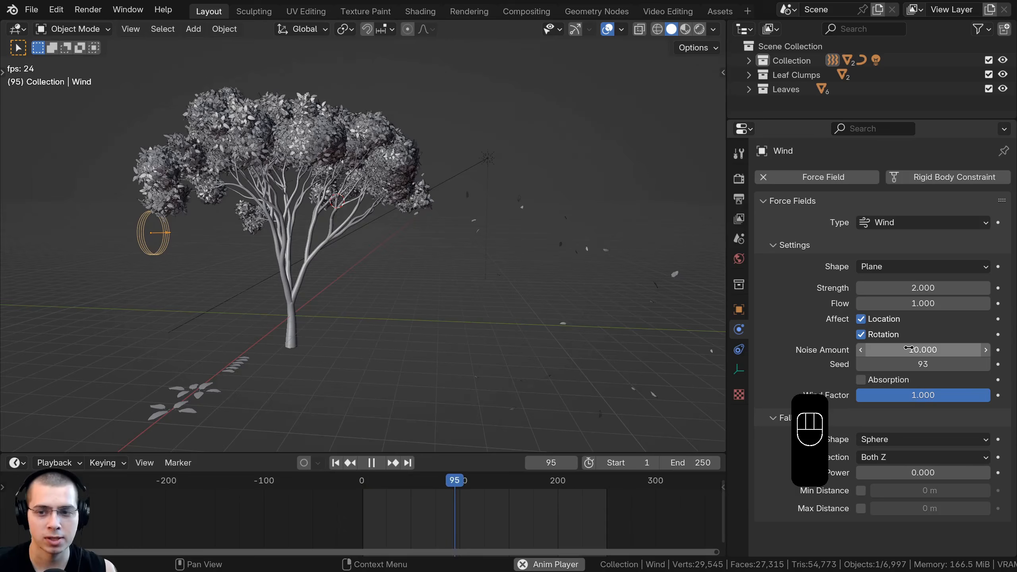
Set the wind force field's Noise Amount to 3 and watch the blown leaves from below the canopy.
middle_drag(628, 329, 804, 390)
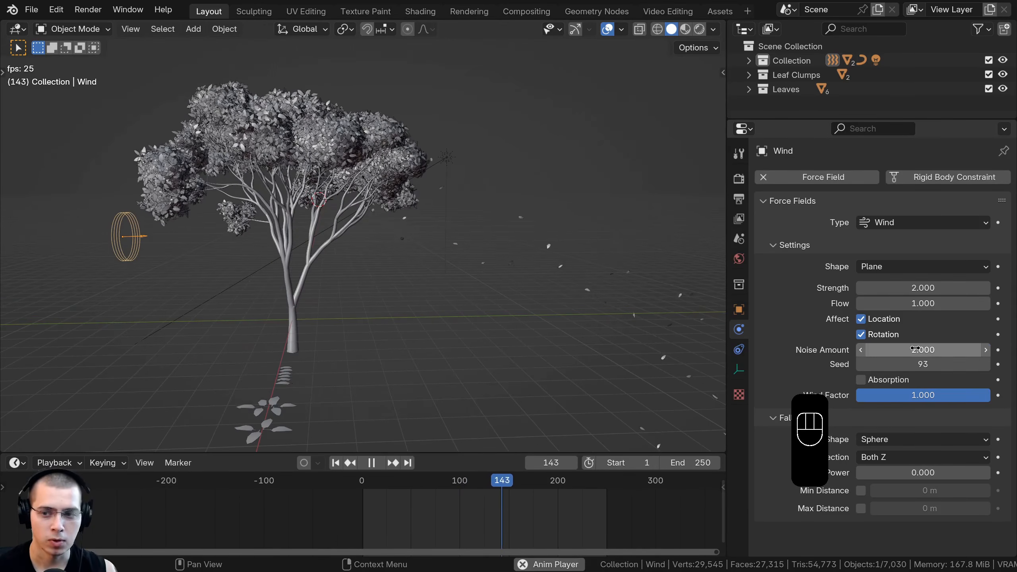
middle_drag(456, 363, 324, 152)
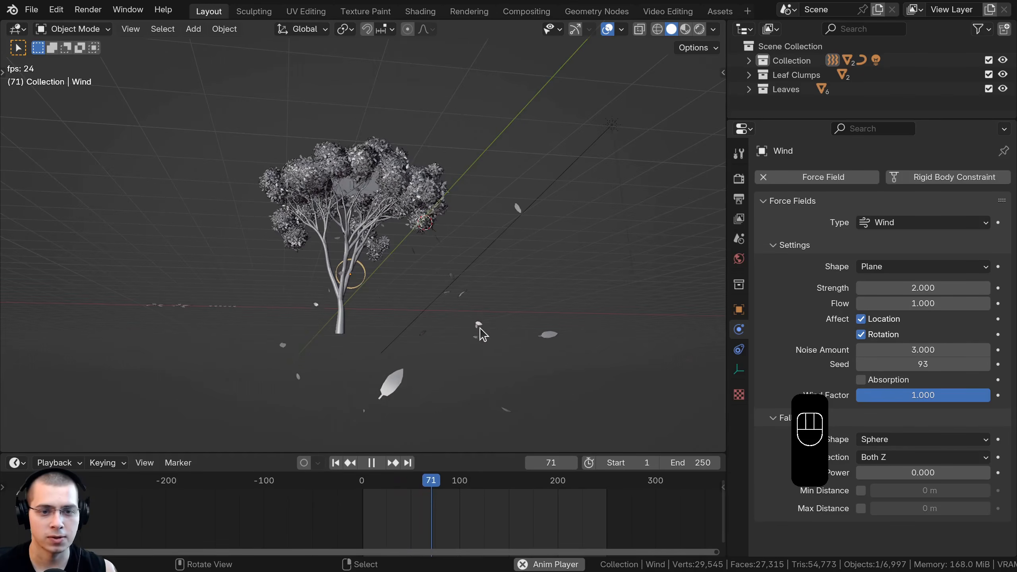
middle_drag(480, 333, 672, 327)
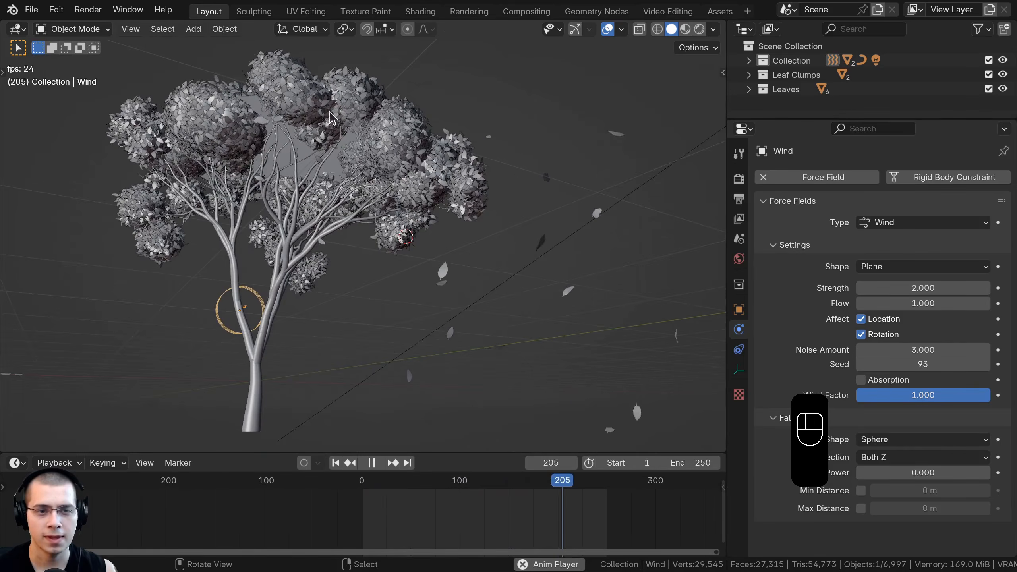
Stop playback, select the circular leaf emitter in the canopy and open its particle settings.
key(space)
click(251, 106)
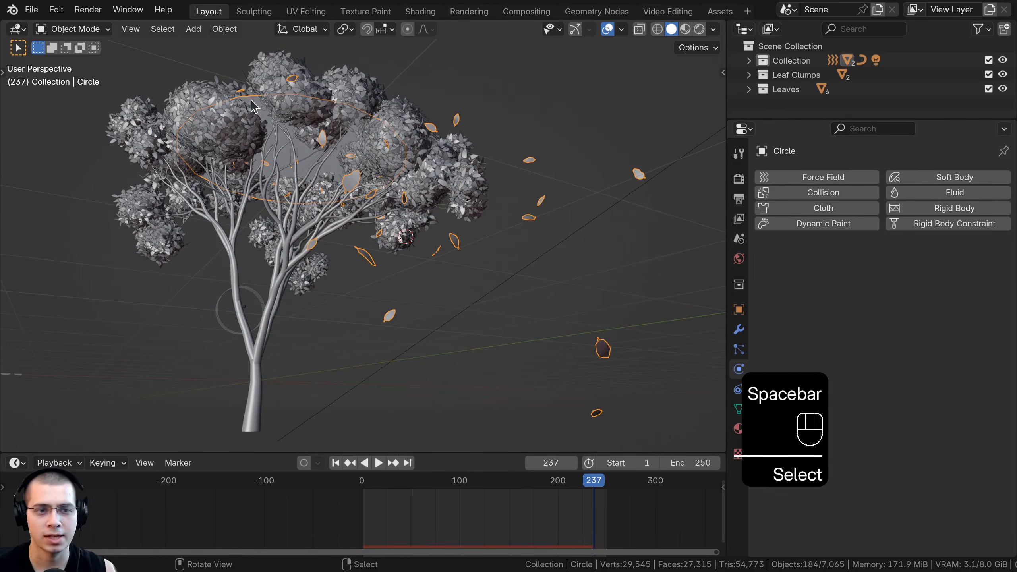
key(g)
right_click(329, 163)
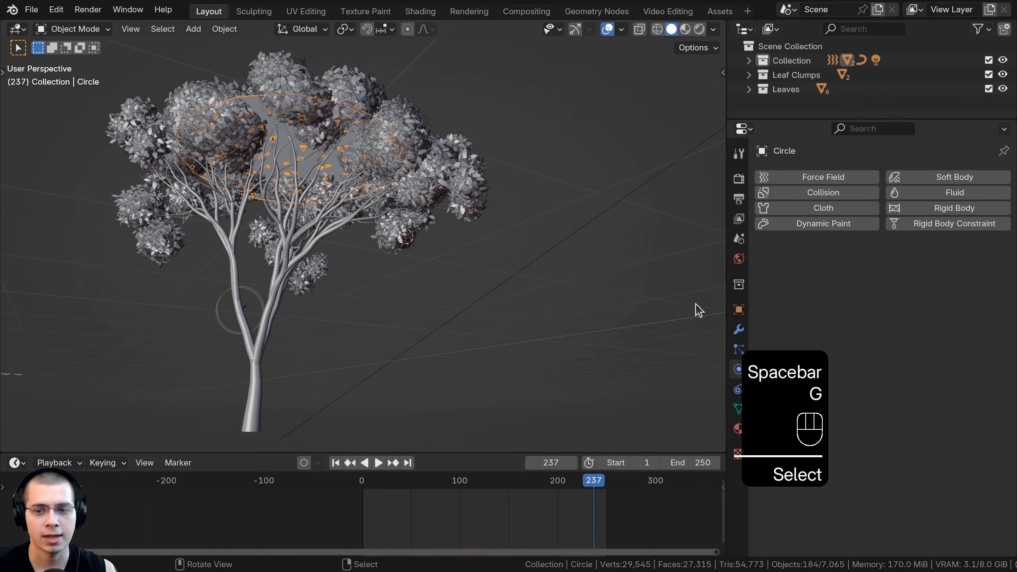
click(739, 348)
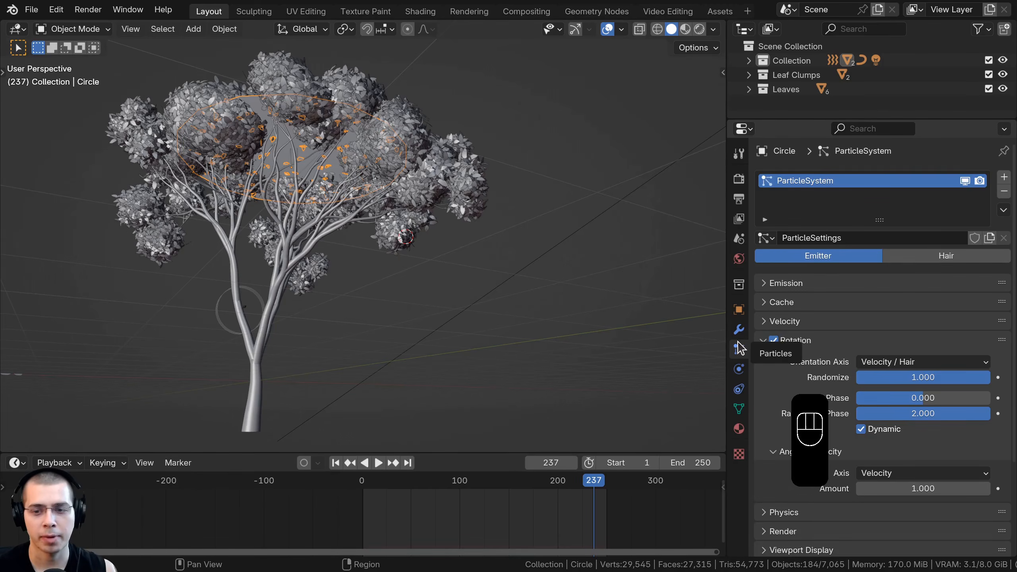
Play the animation and try Angular Velocity amounts of 10 and 5 on the falling leaves, with everything deselected.
key(space)
scroll(775, 312, down, 5)
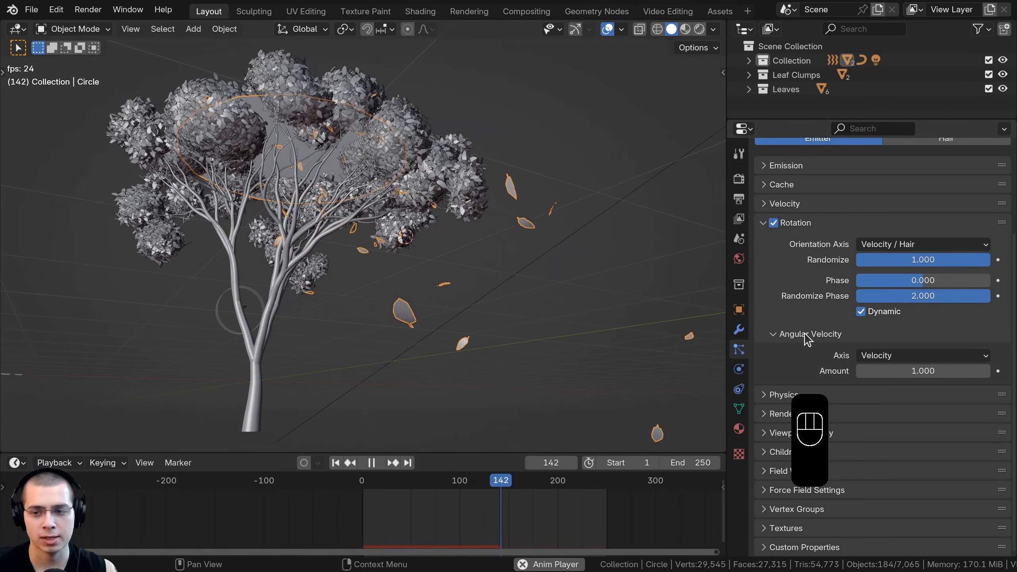
double_click(896, 371)
text(10)
key(Return)
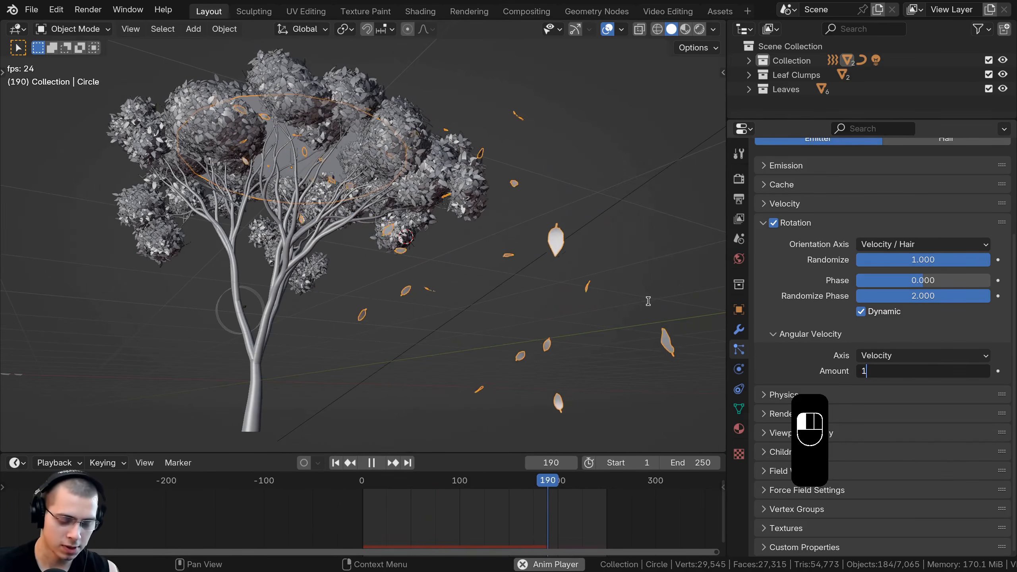
key(a)
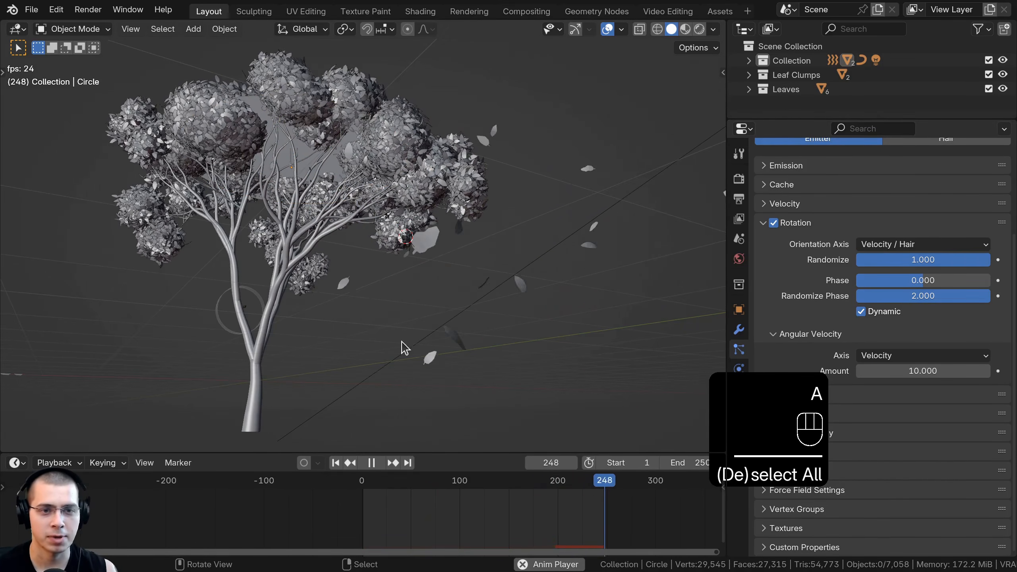
click(927, 371)
text(5)
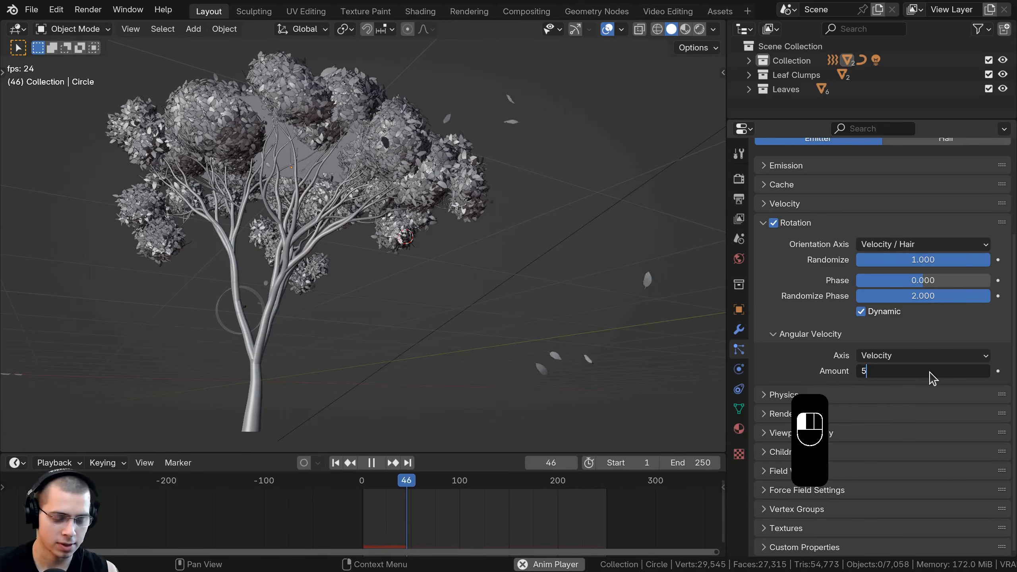
key(Return)
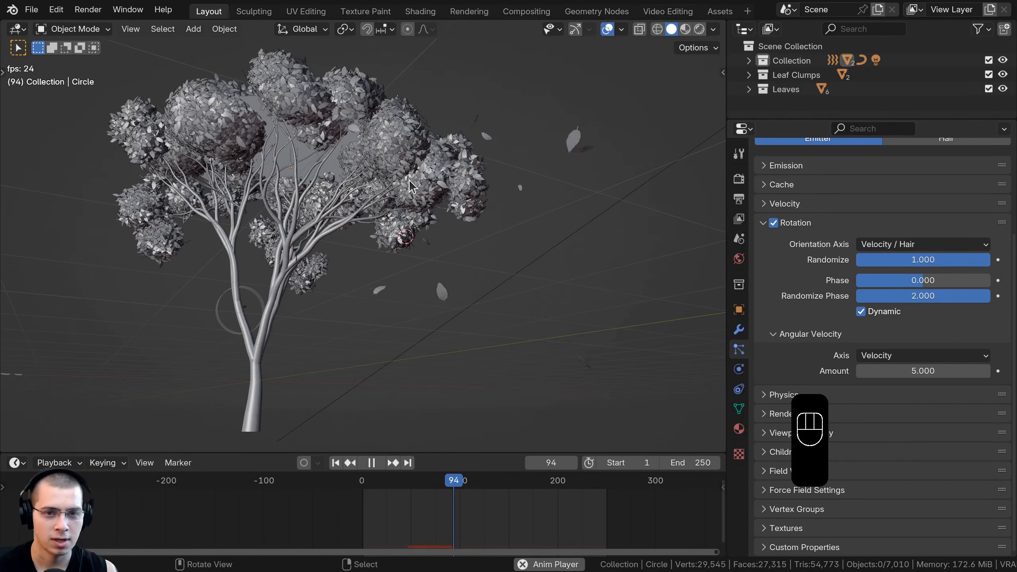
Set the leaf particles' Angular Velocity amount to 3, check the spin during playback and save the file.
click(928, 372)
text(3)
key(Return)
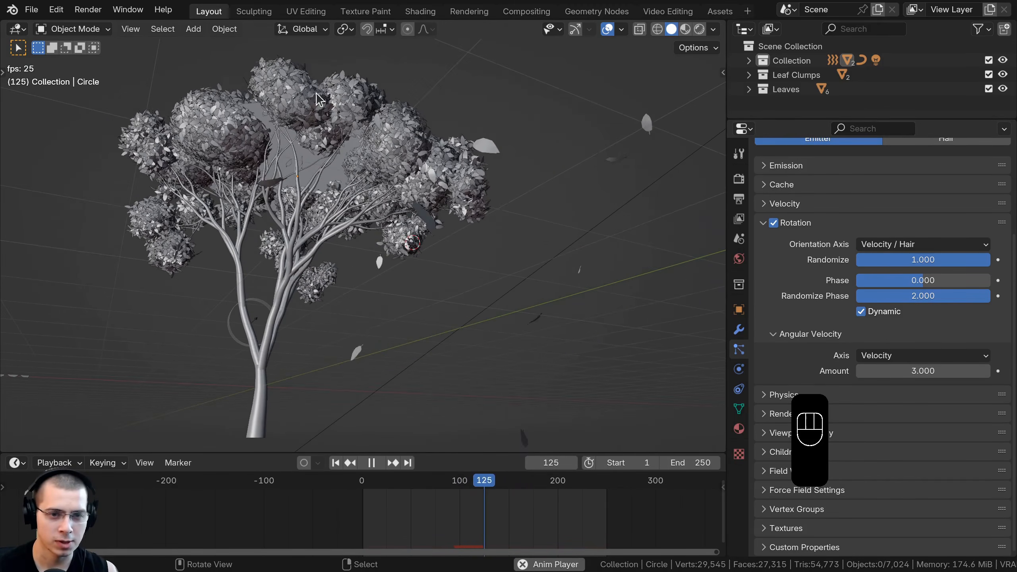
middle_drag(472, 265, 403, 257)
middle_drag(343, 204, 461, 270)
key(ctrl+s)
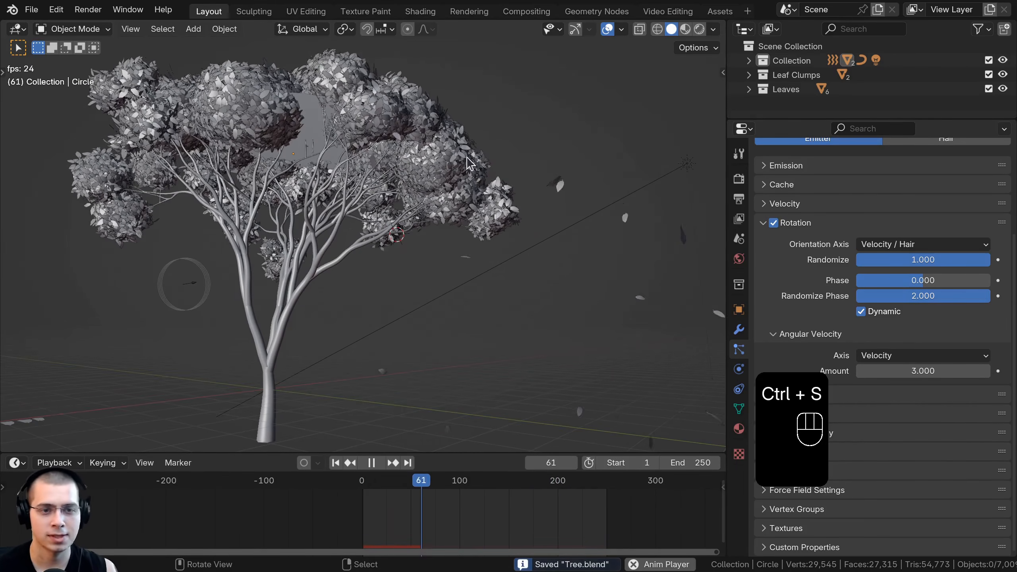
Stop playback and parent the leaf emitter circle and the foliage to the tree with Object (Keep Transform).
middle_drag(468, 163, 463, 269)
scroll(464, 269, down, 1)
key(space)
middle_drag(400, 277, 347, 249)
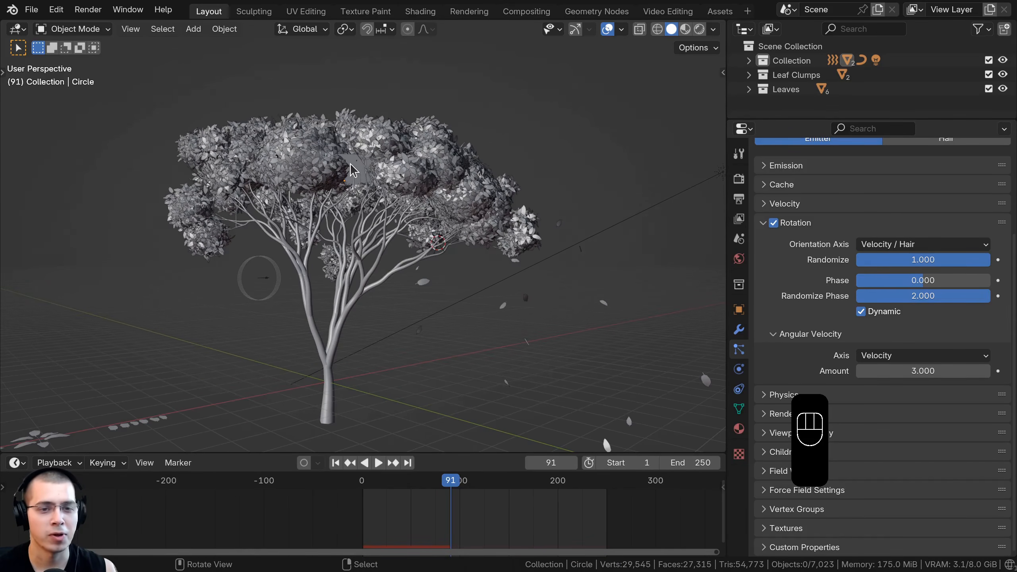
click(351, 160)
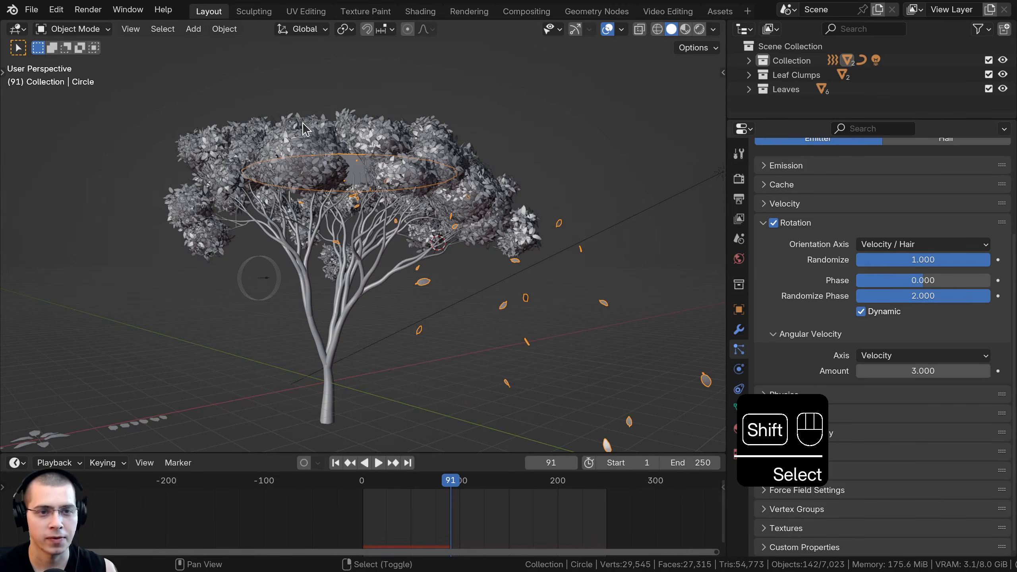
click(285, 150)
middle_drag(318, 243, 372, 261)
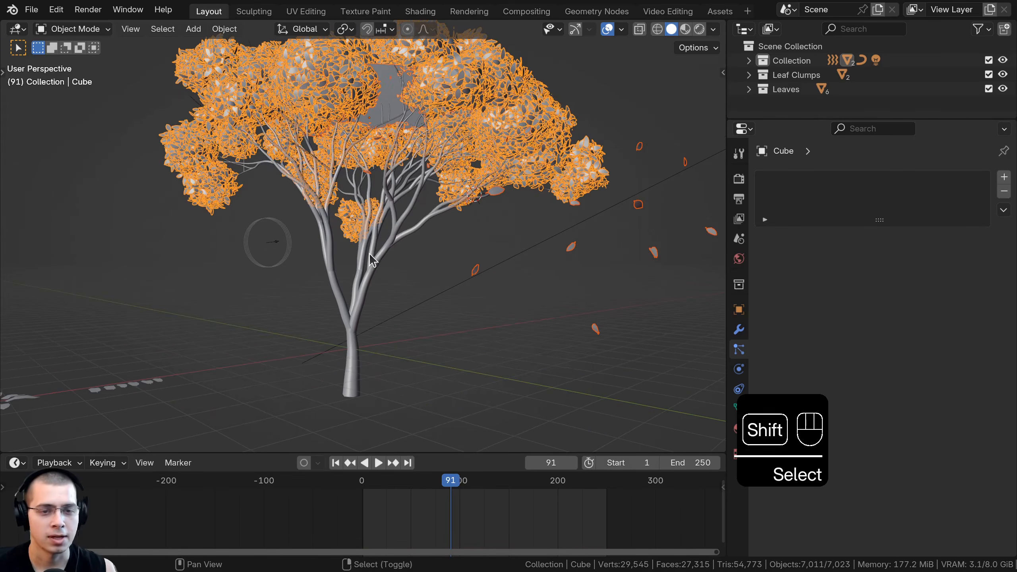
shift+click(373, 259)
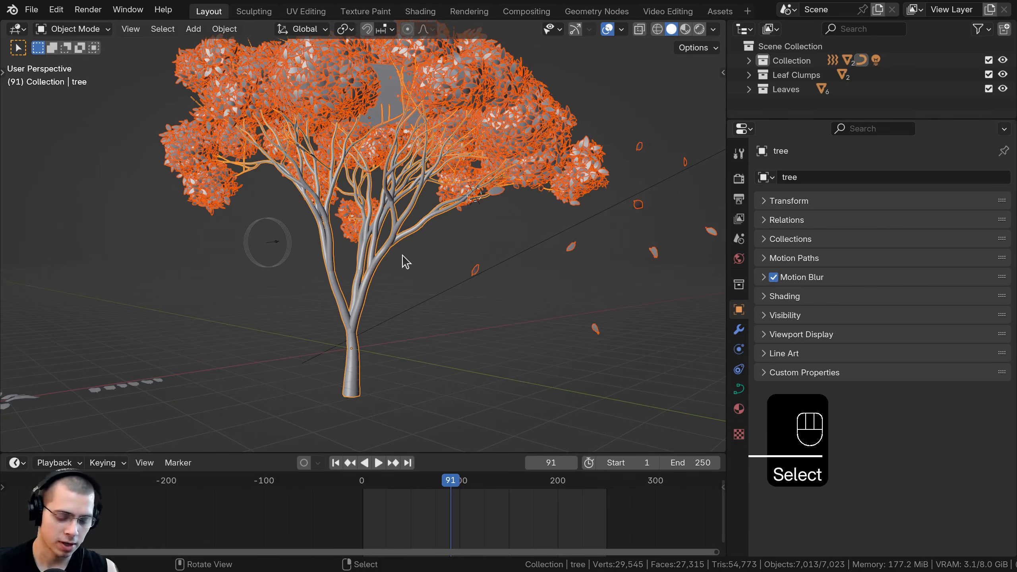
key(ctrl+p)
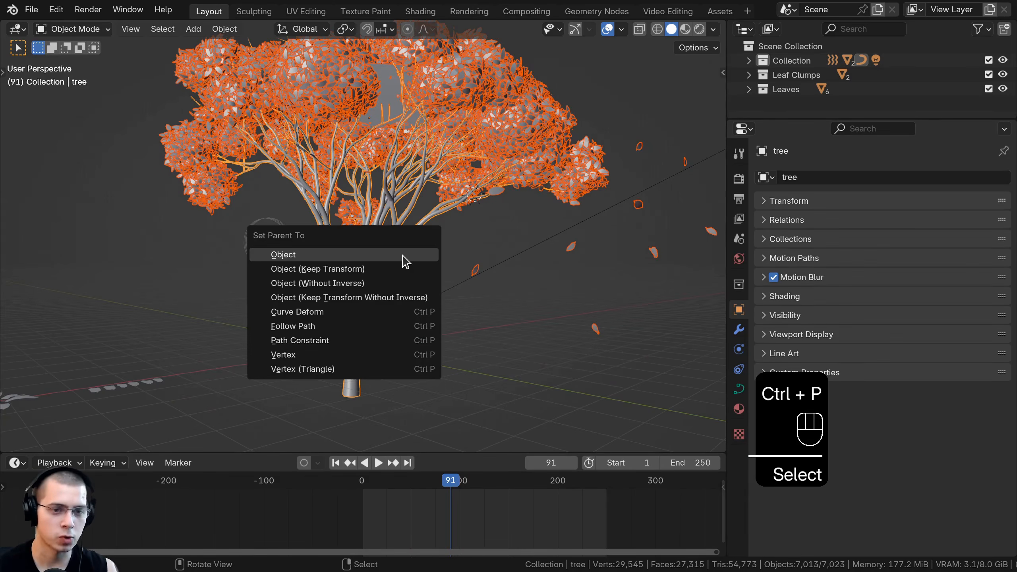
click(363, 270)
scroll(384, 156, down, 3)
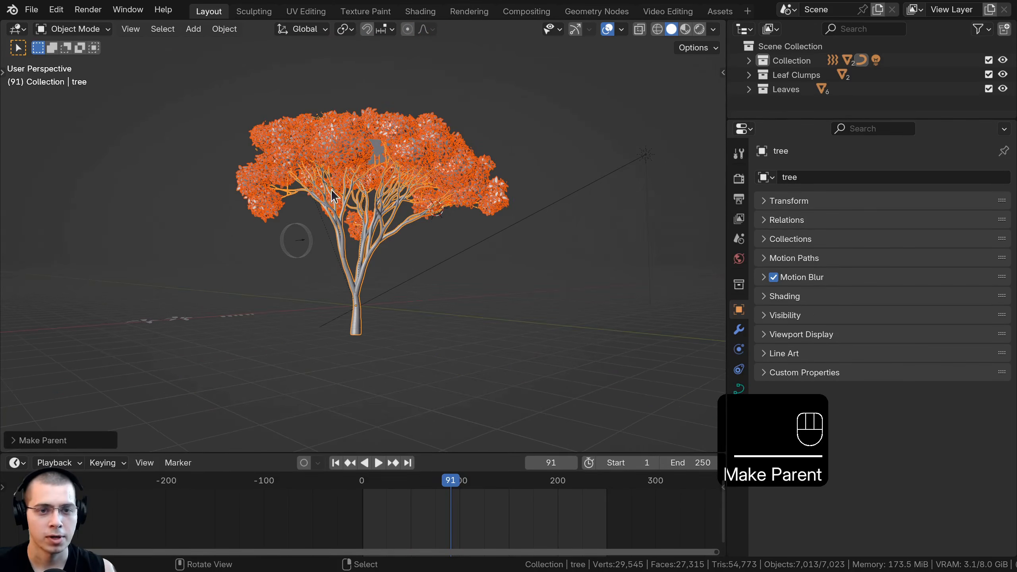
Test-move the tree without keeping the move, and play the animation briefly from frame 0.
right_click(377, 243)
key(g)
right_click(391, 237)
drag(419, 480, 275, 465)
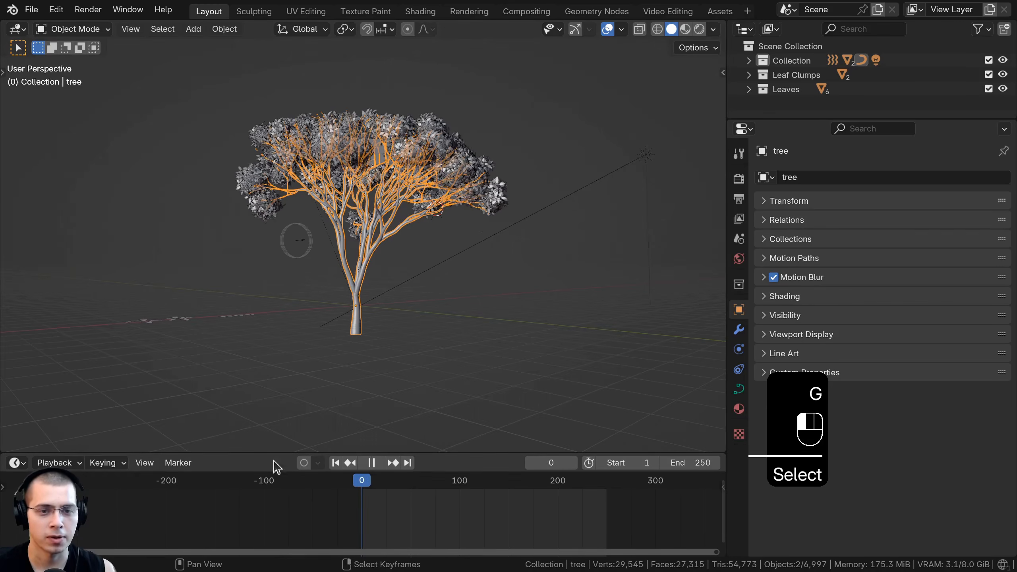
key(space)
middle_drag(386, 278, 411, 223)
scroll(408, 220, up, 2)
key(space)
Try moving the tree several times to check that its foliage and emitter follow, cancelling each move.
mouse_move(394, 181)
middle_down()
mouse_move(389, 162)
mouse_move(401, 177)
mouse_move(366, 151)
mouse_move(377, 176)
middle_up()
key(g)
right_click(403, 168)
scroll(401, 168, down, 1)
key(g)
right_click(346, 115)
key(g)
right_click(376, 105)
middle_drag(375, 80, 418, 86)
scroll(418, 86, up, 1)
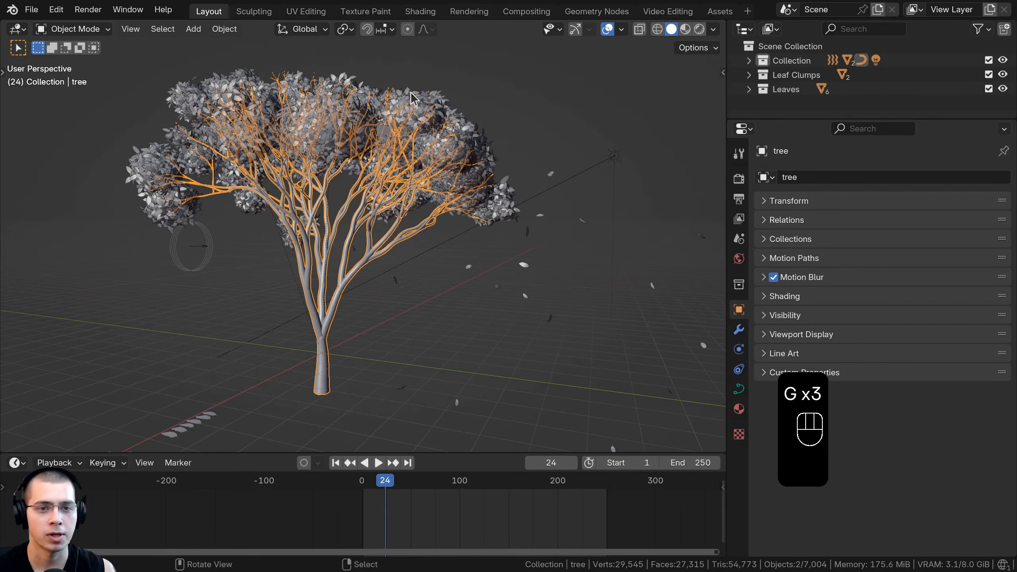
Select the emitter, foliage and tree and make a linked duplicate of them, offset along the X axis beside the original.
right_click(370, 129)
shift+right_click(381, 126)
shift+right_click(356, 271)
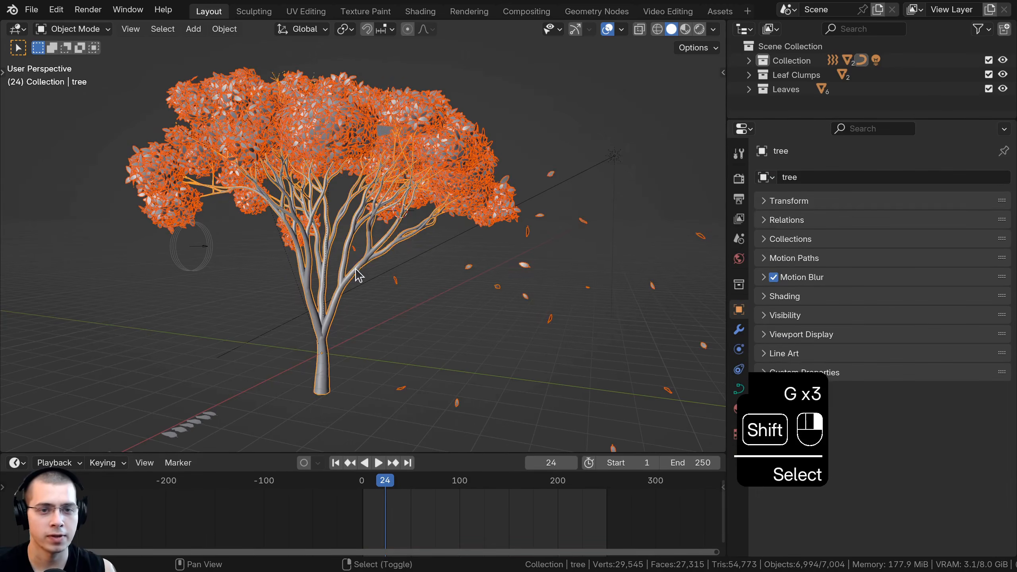
scroll(356, 274, down, 4)
middle_drag(355, 275, 321, 245)
scroll(320, 245, up, 1)
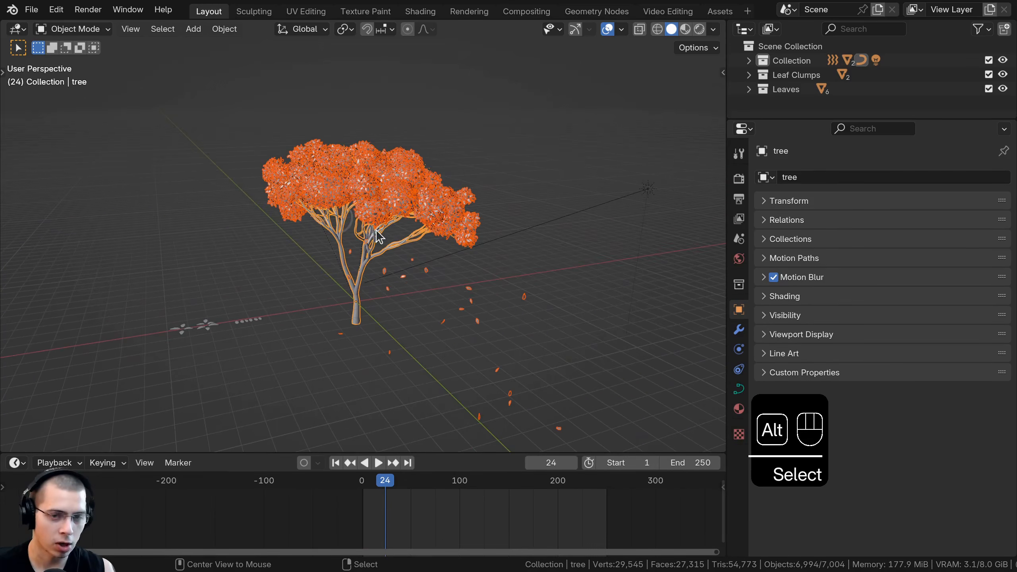
key(alt+d)
key(x)
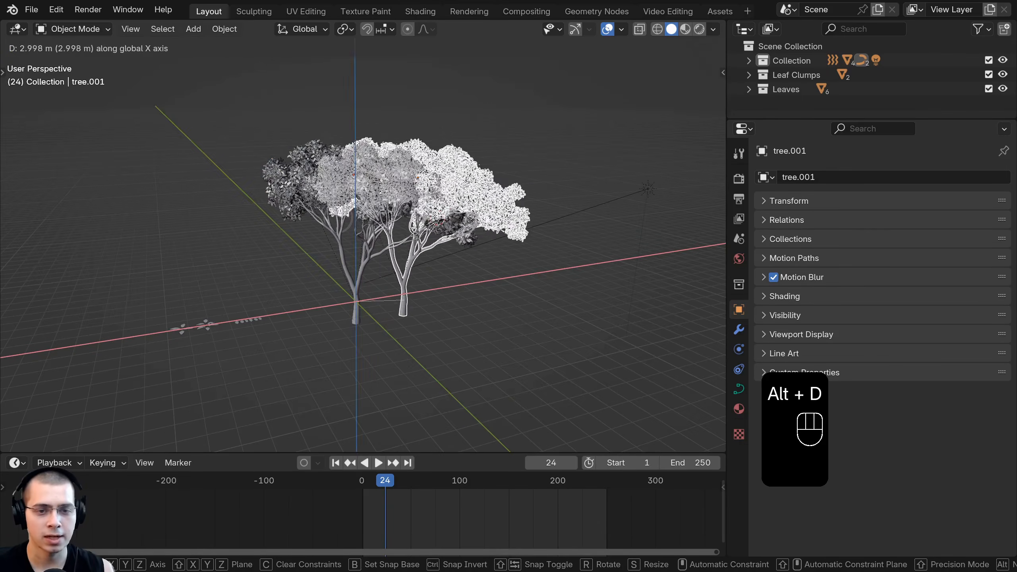
click(404, 226)
shift+middle_drag(529, 282, 508, 303)
Go back to frame 0 and rotate the duplicated tree with its foliage around the Z axis to vary its look.
click(356, 497)
shift+middle_drag(443, 312, 406, 328)
key(r)
key(z)
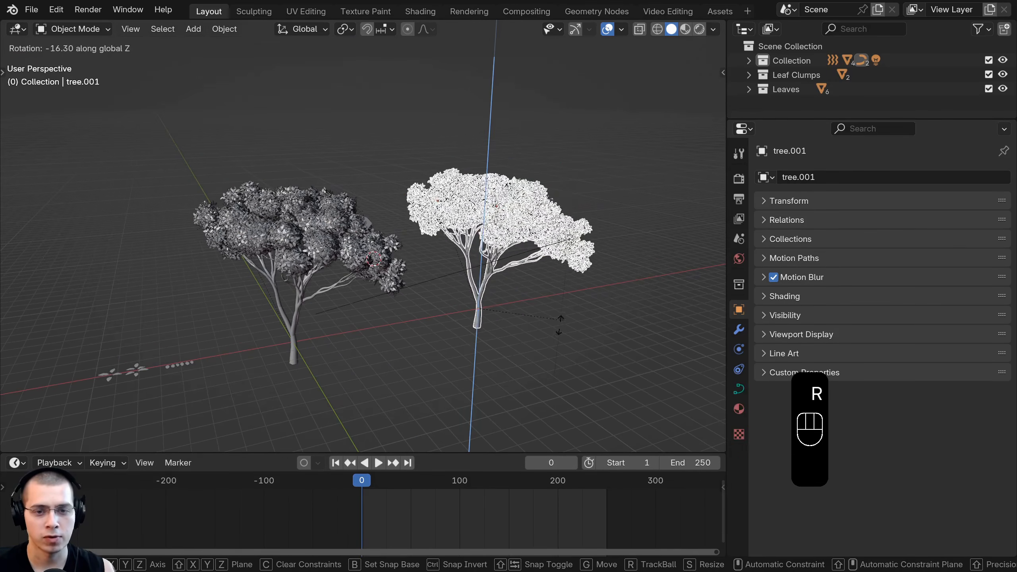
click(408, 349)
key(r)
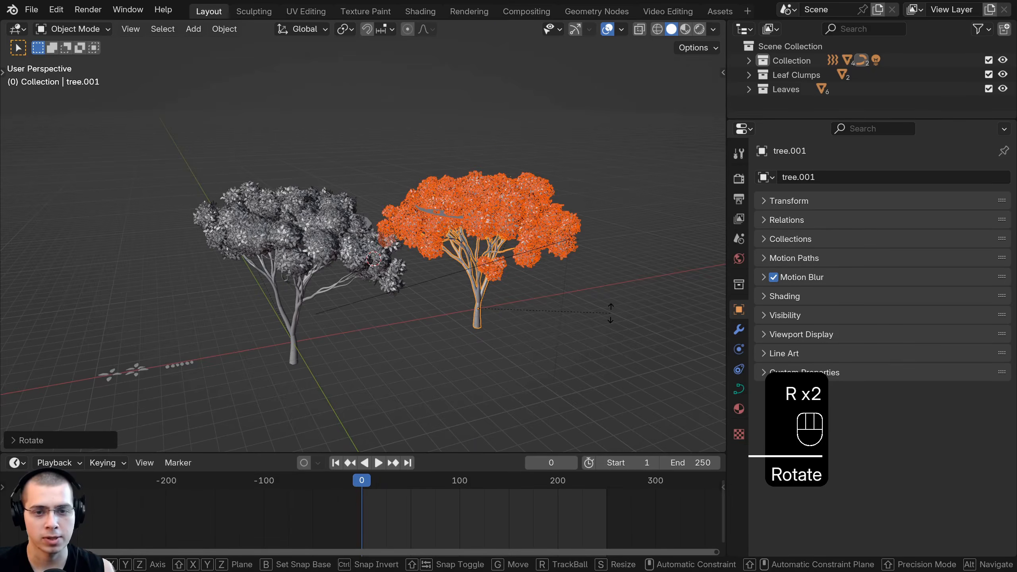
key(z)
click(587, 347)
Play the animation with everything deselected and examine both trees and their falling leaves from a low angle.
middle_drag(583, 340, 539, 275)
key(space)
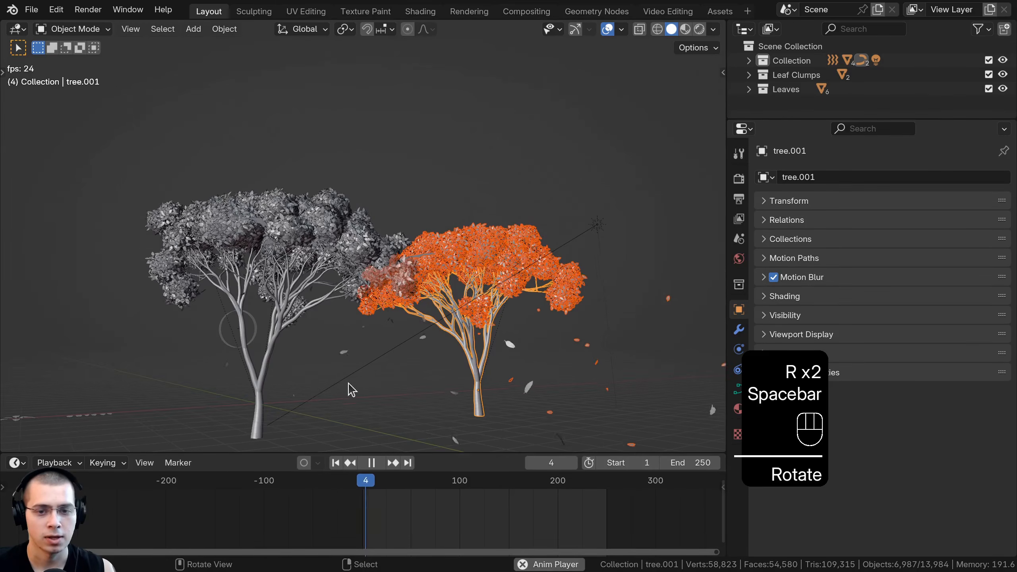
middle_drag(349, 382, 431, 244)
key(a)
scroll(412, 296, down, 3)
shift+middle_drag(431, 244, 429, 165)
scroll(424, 265, up, 3)
middle_drag(400, 208, 393, 201)
shift+middle_drag(261, 82, 377, 148)
Add a camera and align it to the current low-angle view of both trees.
key(shift+a)
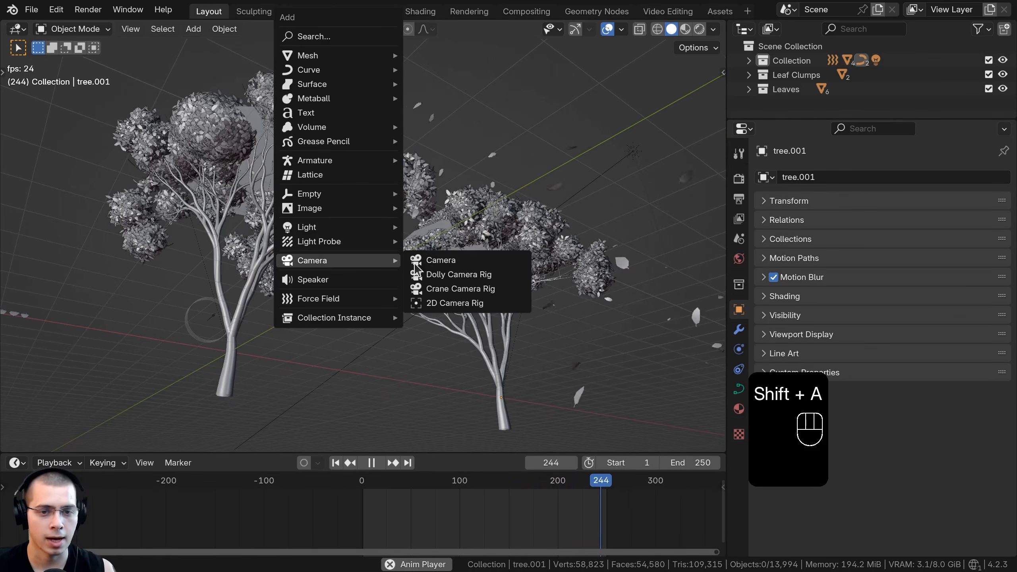
click(417, 263)
shift+middle_drag(535, 238, 639, 255)
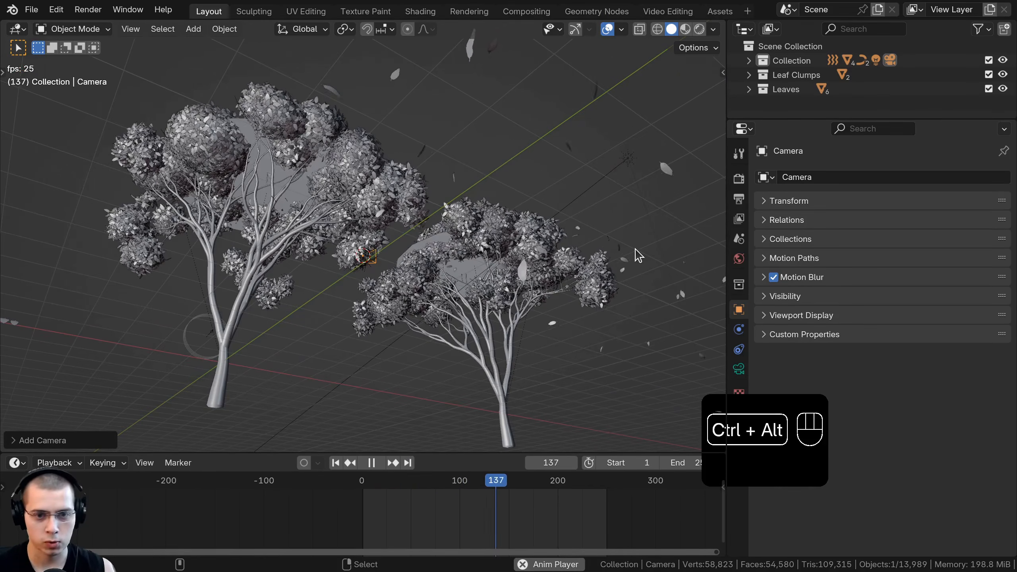
key(ctrl+alt+KP_0)
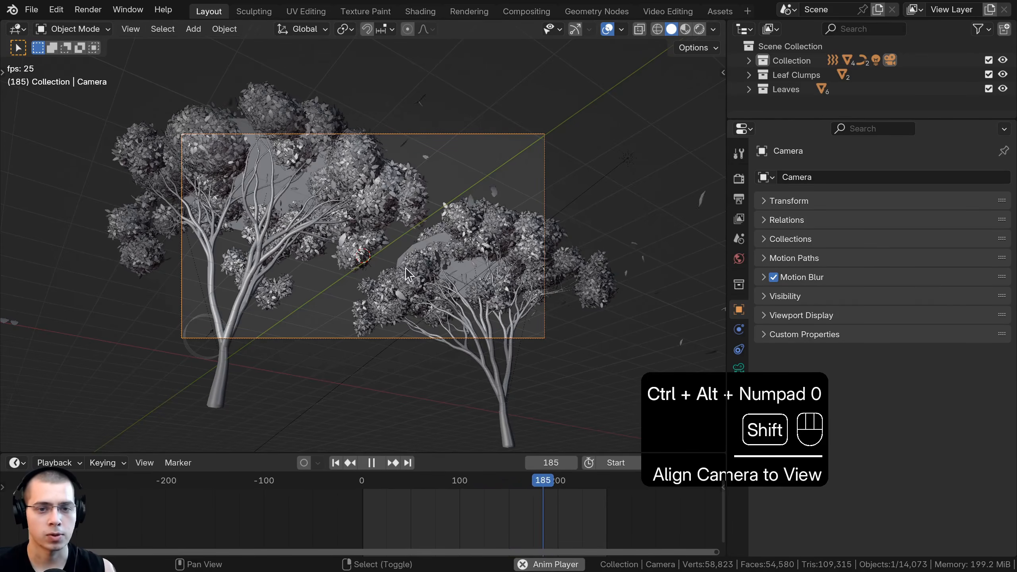
shift+middle_drag(406, 267, 408, 274)
scroll(403, 270, up, 1)
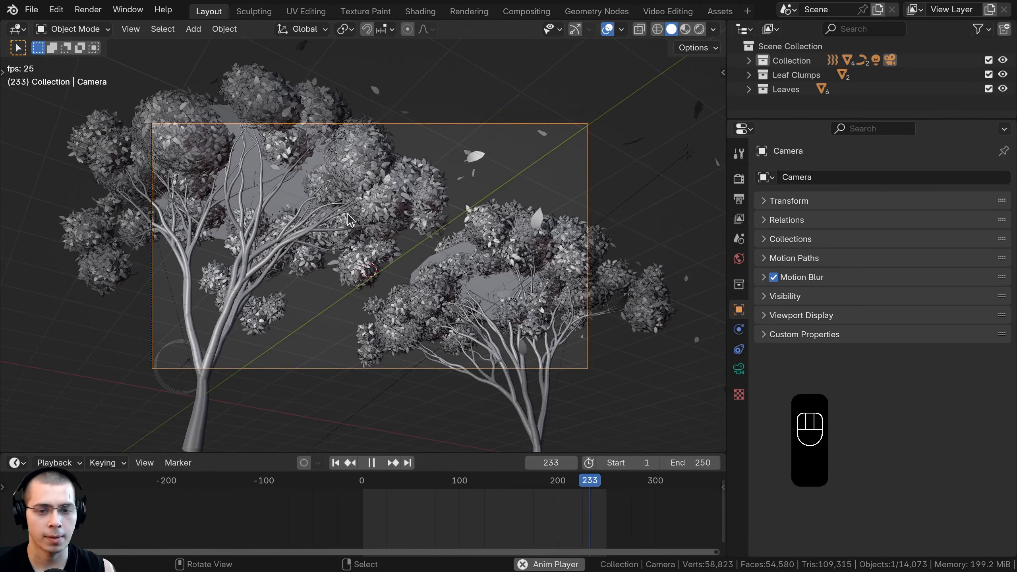
Move the camera about 8.1 m back along its local Z axis to take in more of both trees.
key(g)
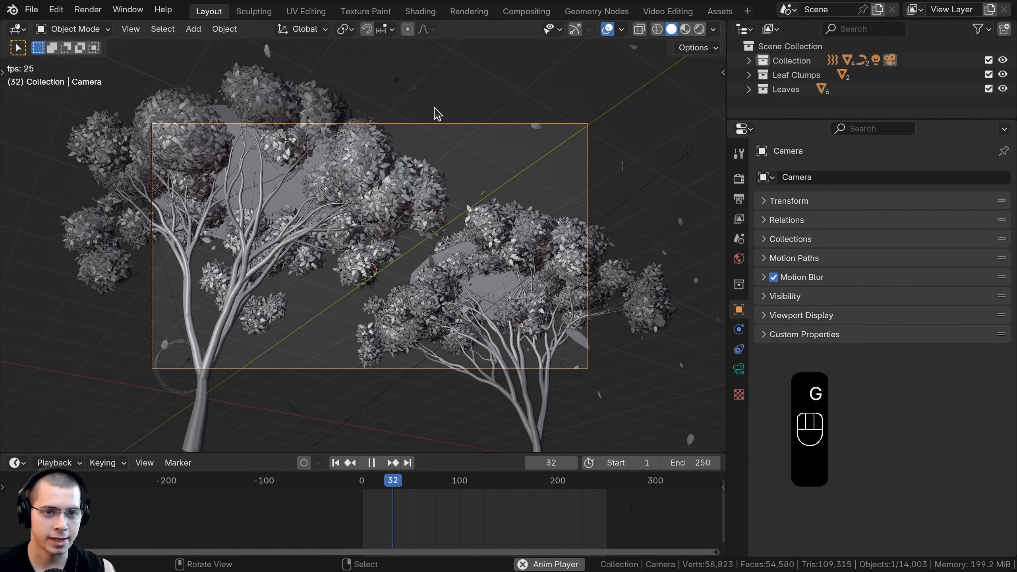
key(g)
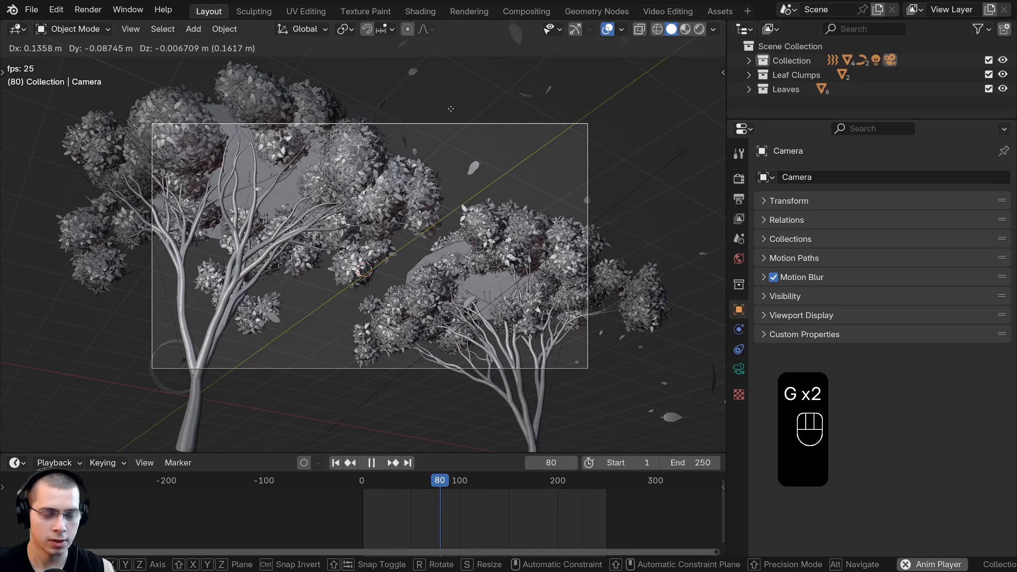
key(z)
key(z)
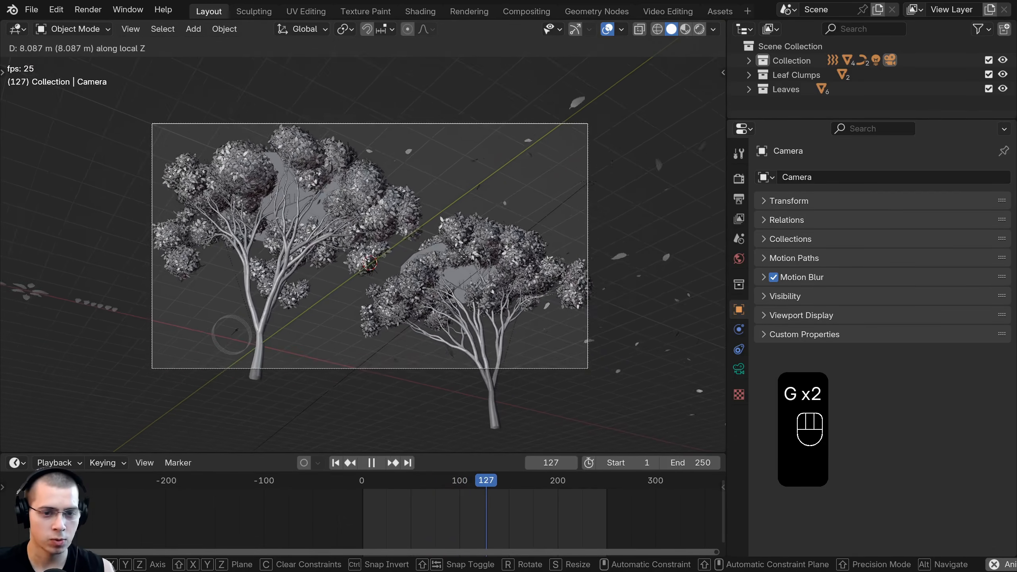
click(464, 275)
Tilt the camera by about -7.5° around its local X axis.
key(r)
key(x)
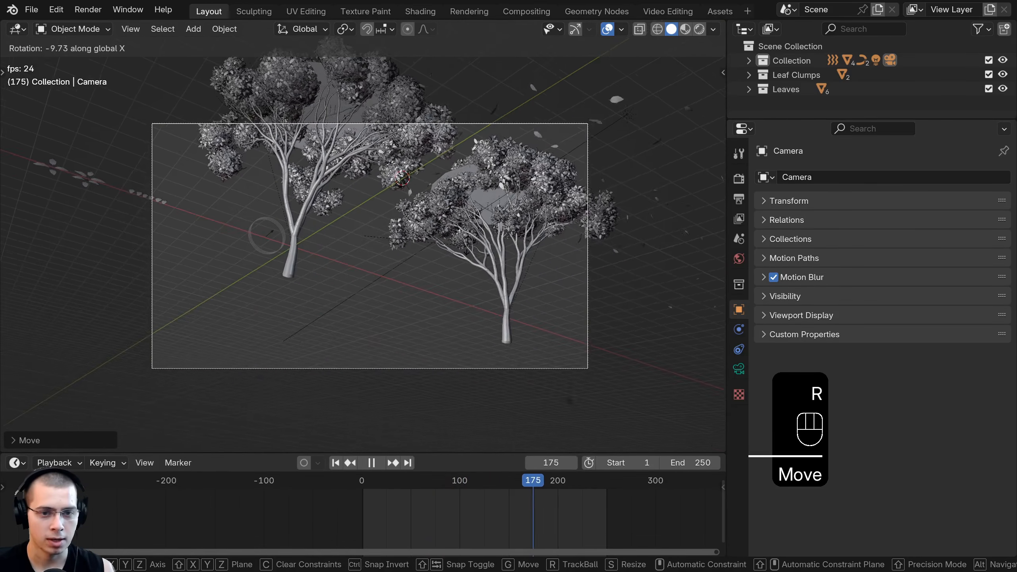
key(x)
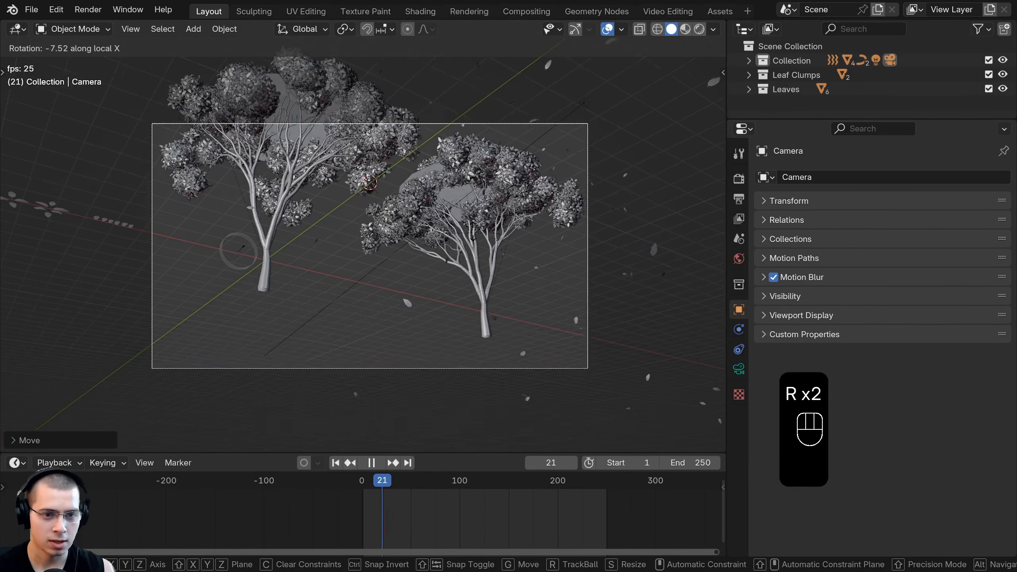
click(433, 240)
Move the camera freely so that the crowns of both trees sit inside its frame.
key(g)
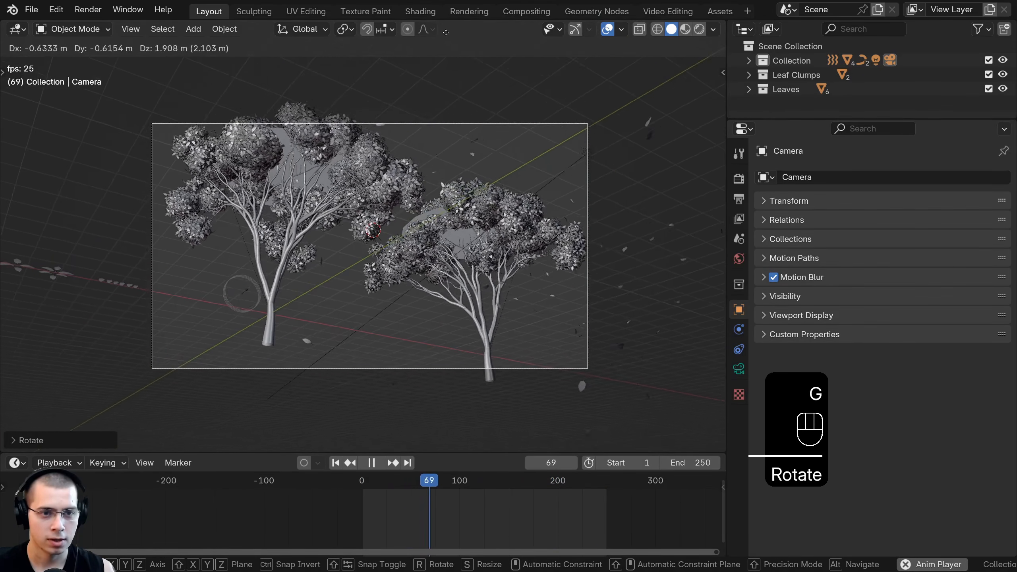
click(385, 570)
key(g)
key(g)
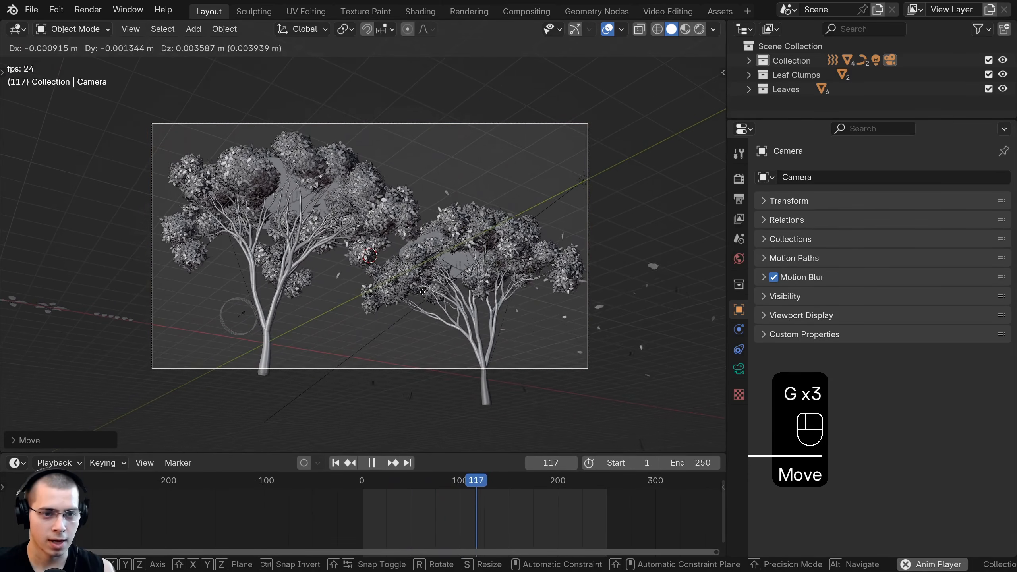
key(g)
click(428, 259)
Shift the duplicated tree slightly up and to the right in the camera view and switch the viewport to rendered shading.
click(492, 371)
key(g)
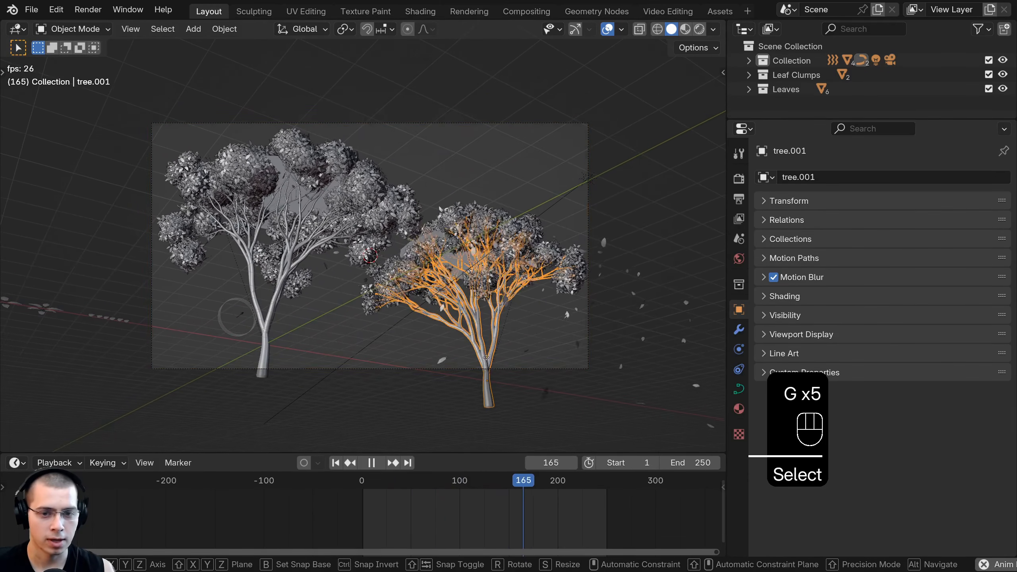
click(509, 368)
key(z)
click(506, 100)
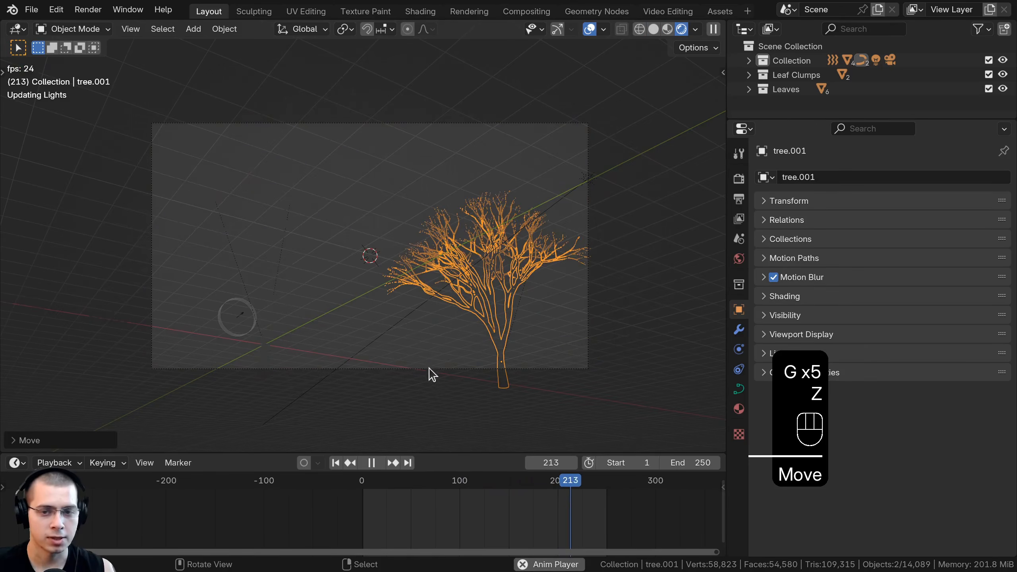
Select the camera and move it slightly in two passes to refine the framing of both rendered trees.
click(402, 371)
key(g)
click(449, 373)
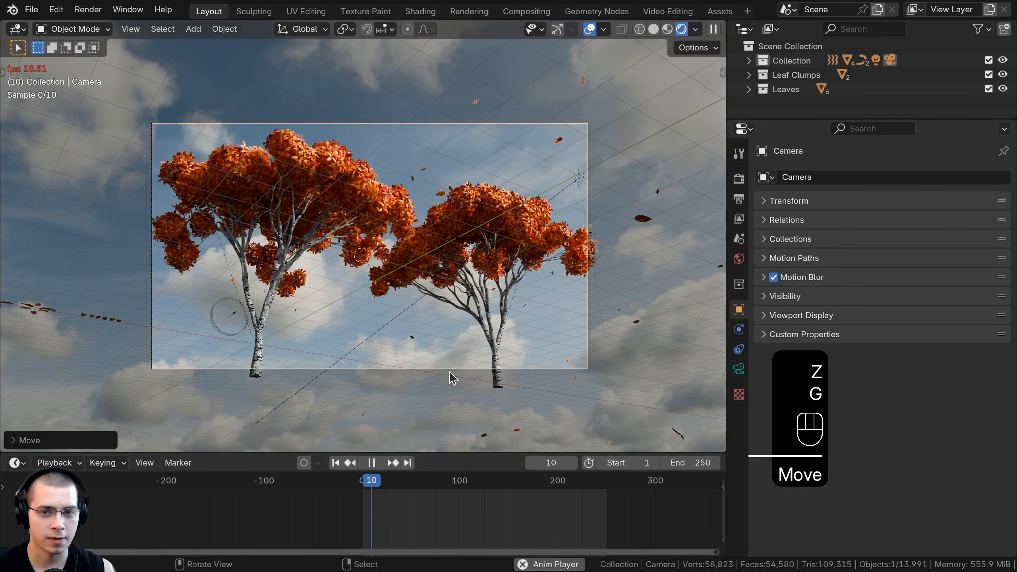
key(g)
middle_click(450, 369)
click(451, 366)
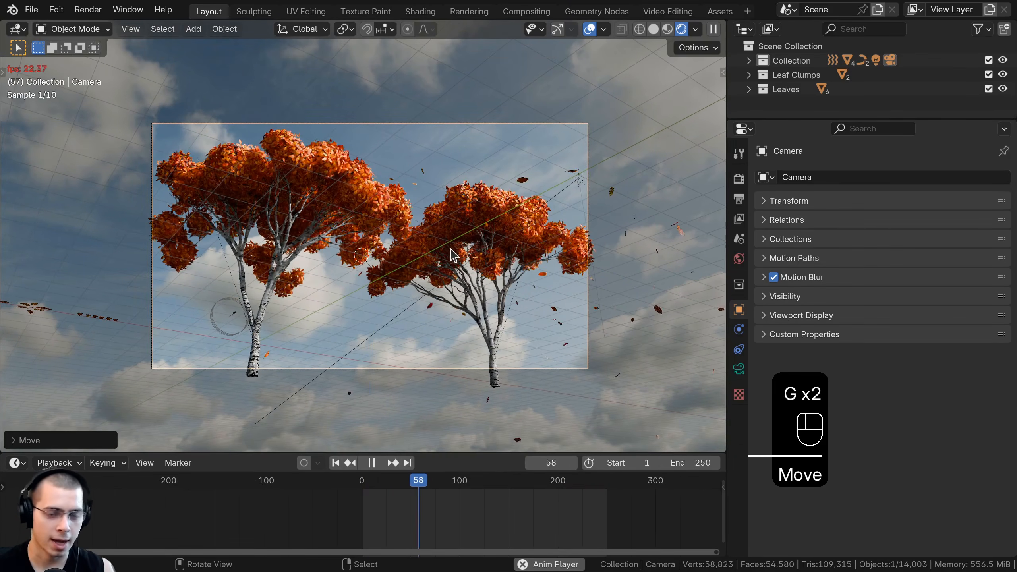
Pause the animation and set a render region covering the whole camera frame.
key(space)
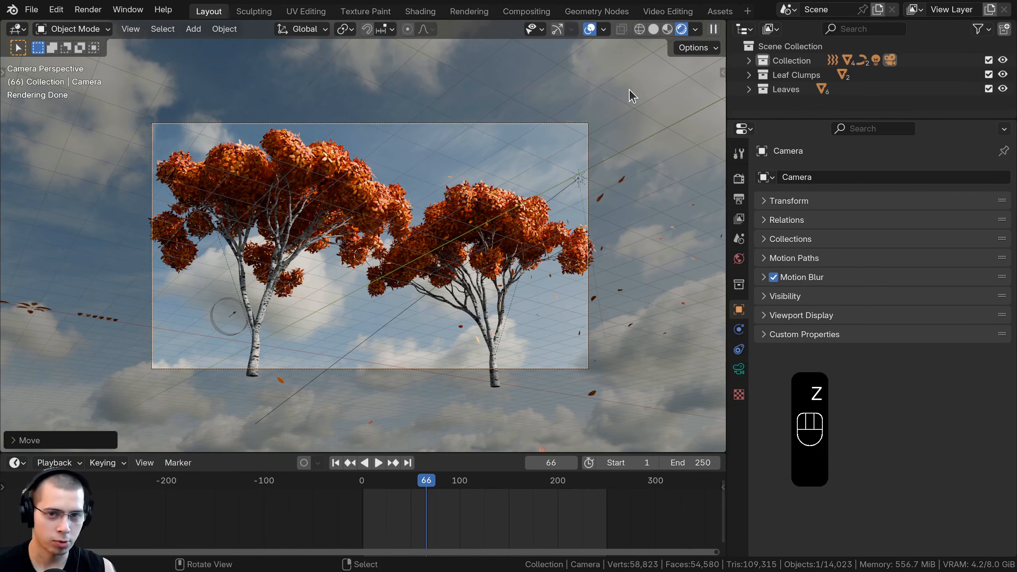
key(ctrl+b)
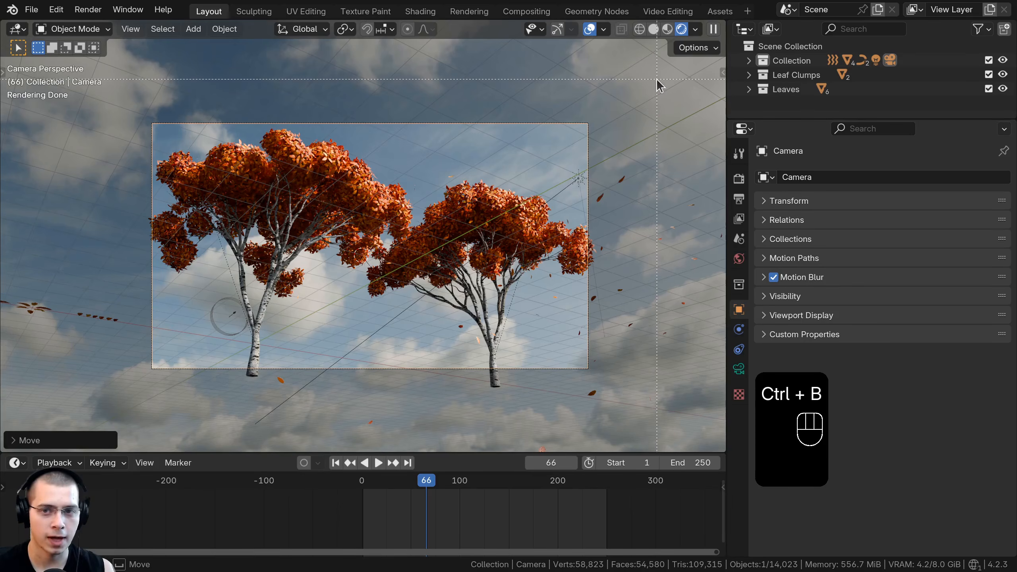
drag(657, 79, 125, 394)
scroll(553, 300, down, 3)
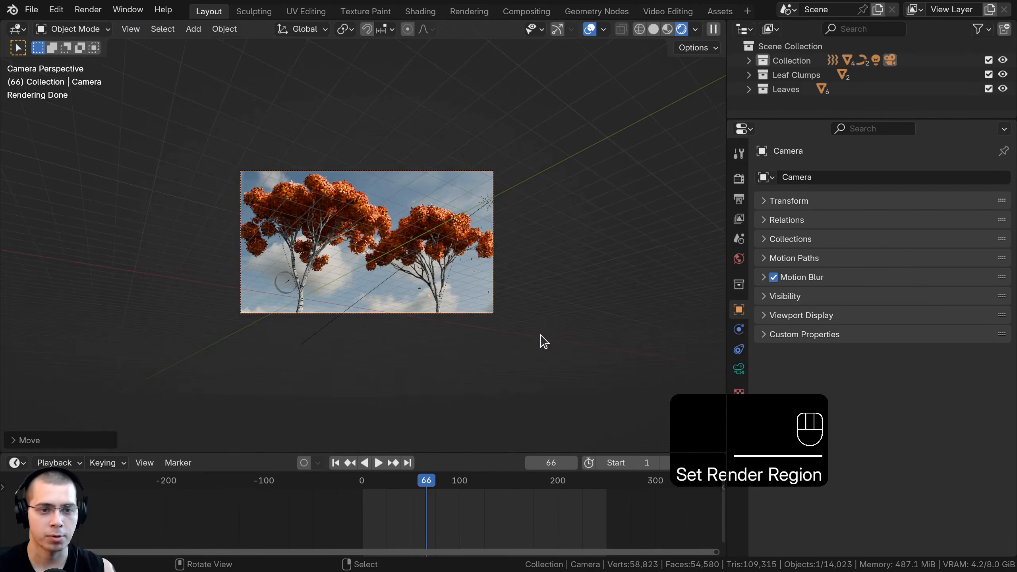
scroll(481, 344, up, 4)
scroll(440, 361, down, 1)
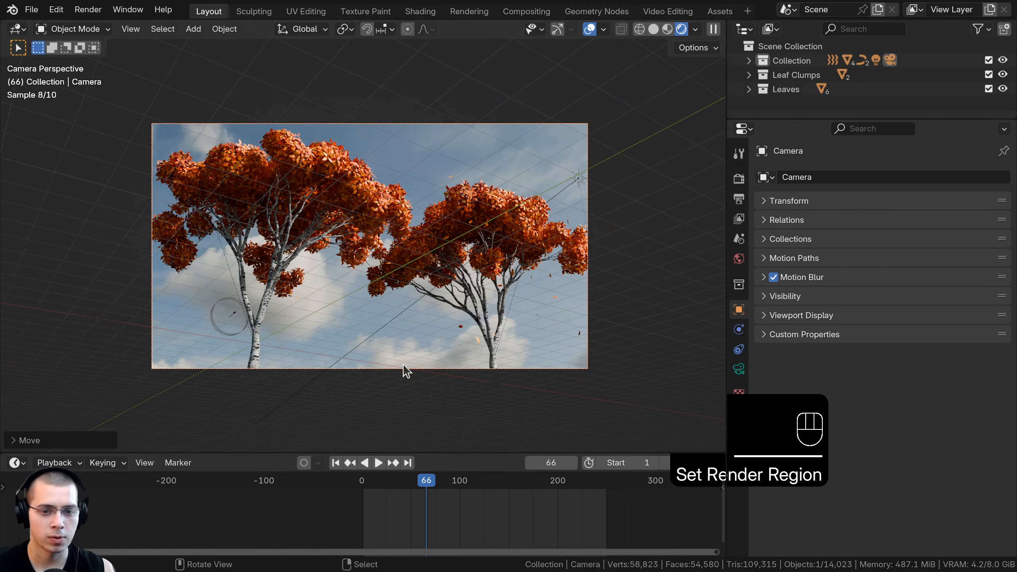
Nudge the camera slightly to fine-tune the composition and resume the animation playback.
key(g)
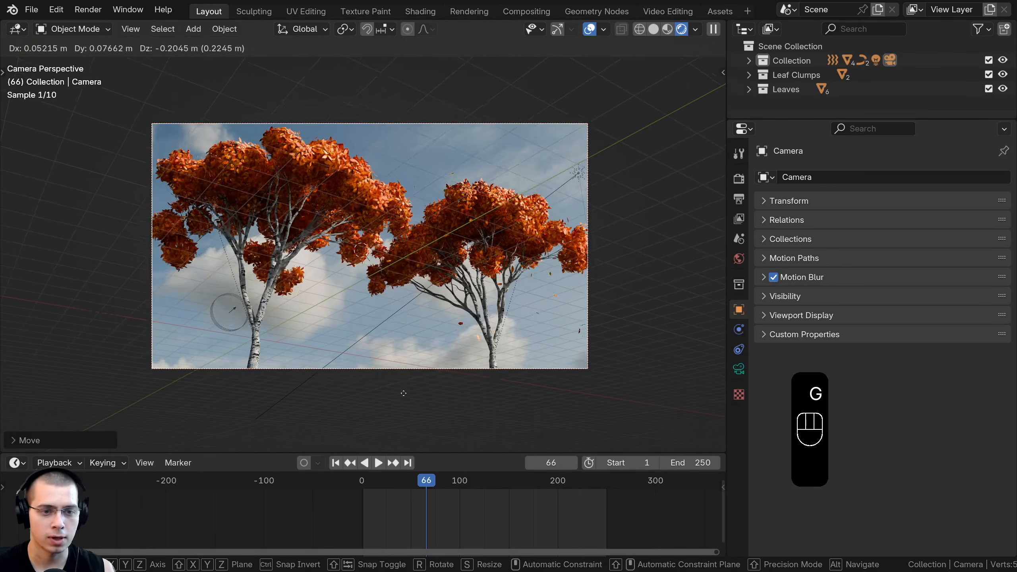
click(407, 371)
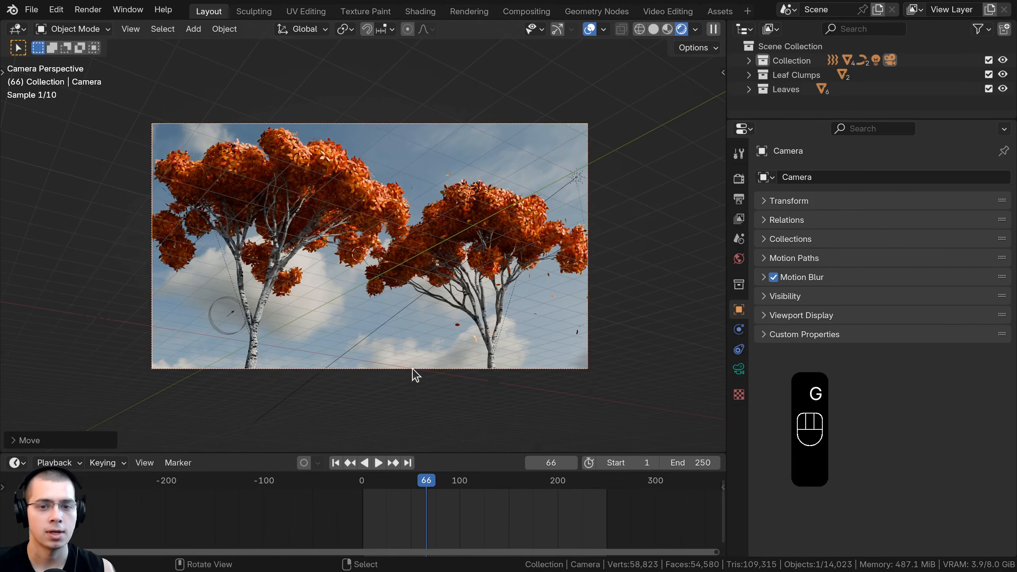
key(space)
Rotate the sun lamp freely with Trackball so it lights the visible foliage more brightly, leaving everything deselected.
key(a)
key(a)
key(a)
key(a)
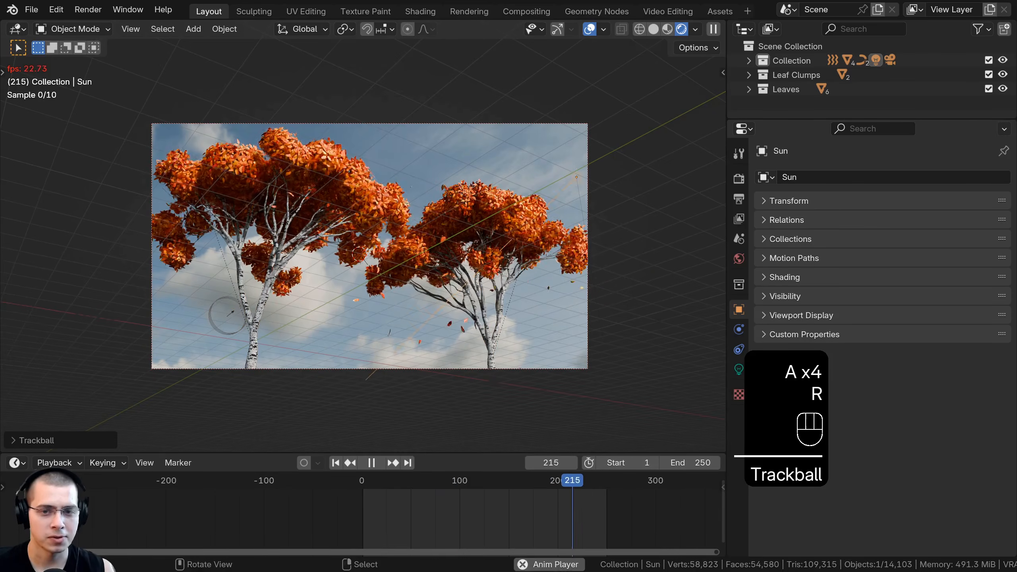
key(r)
click(666, 217)
key(r)
key(r)
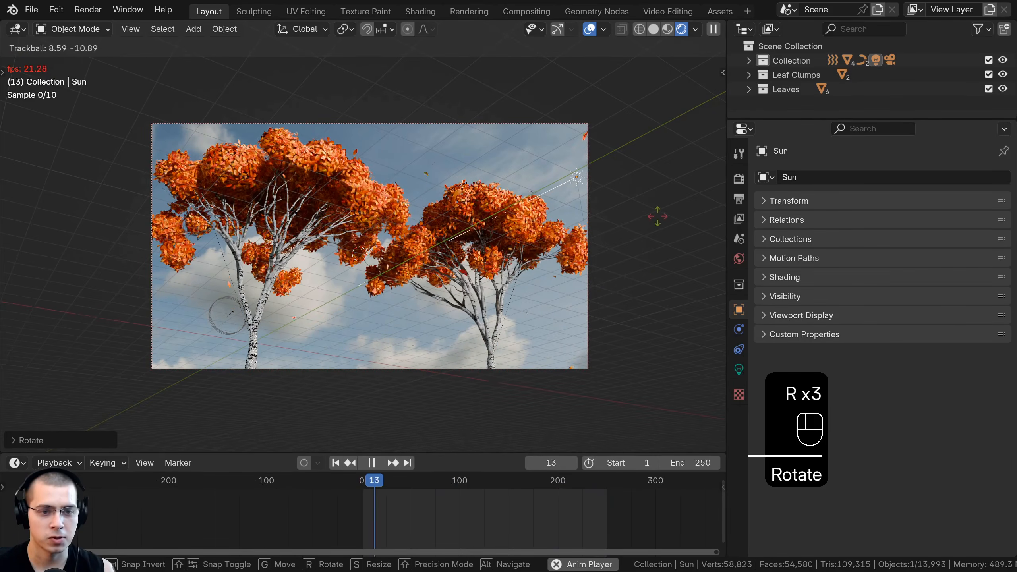
key(r)
key(g)
click(501, 356)
key(a)
scroll(506, 311, up, 3)
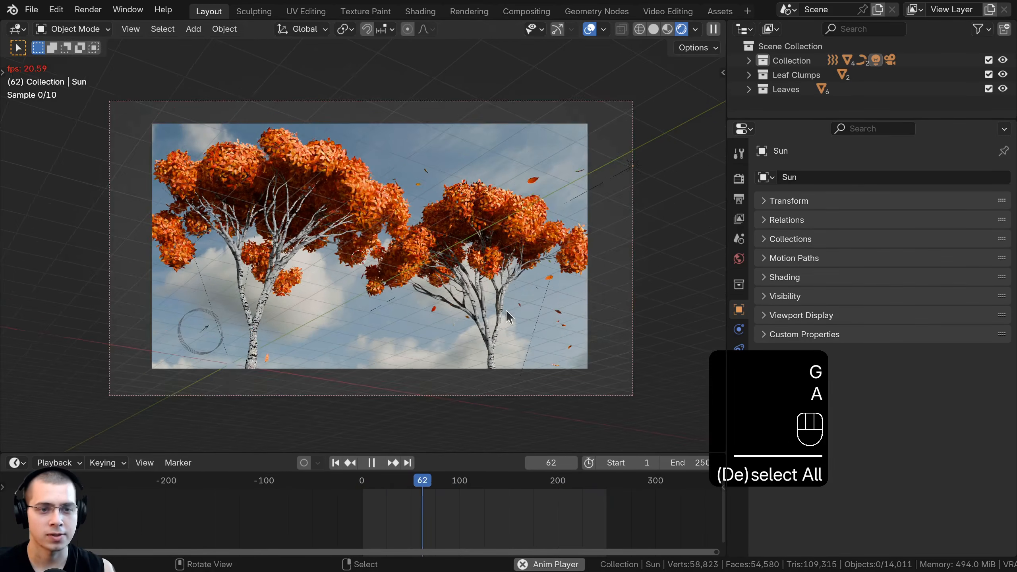
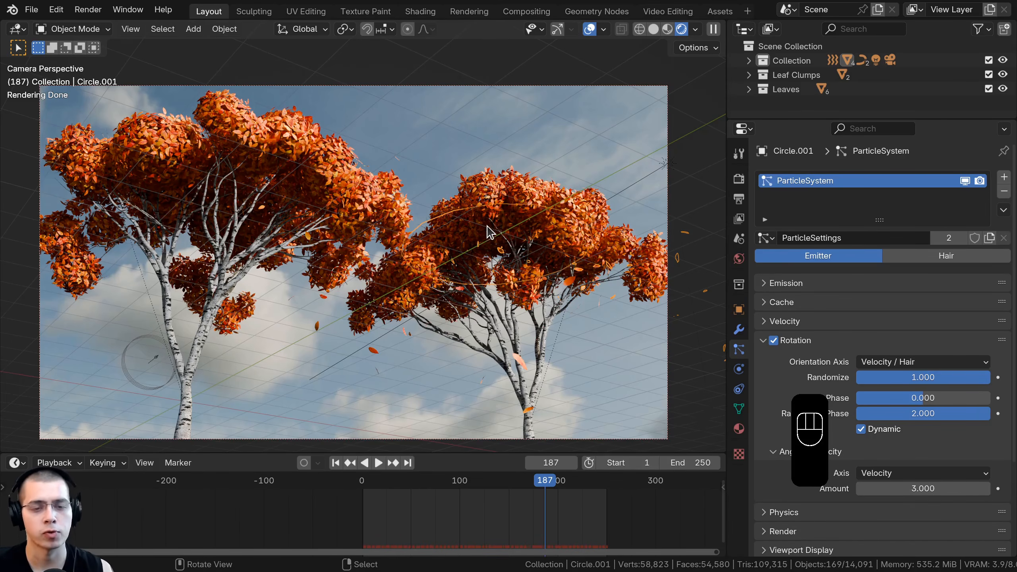
Hide the foliage objects of both trees so that only the branches and particle leaves remain.
key(g)
click(496, 186)
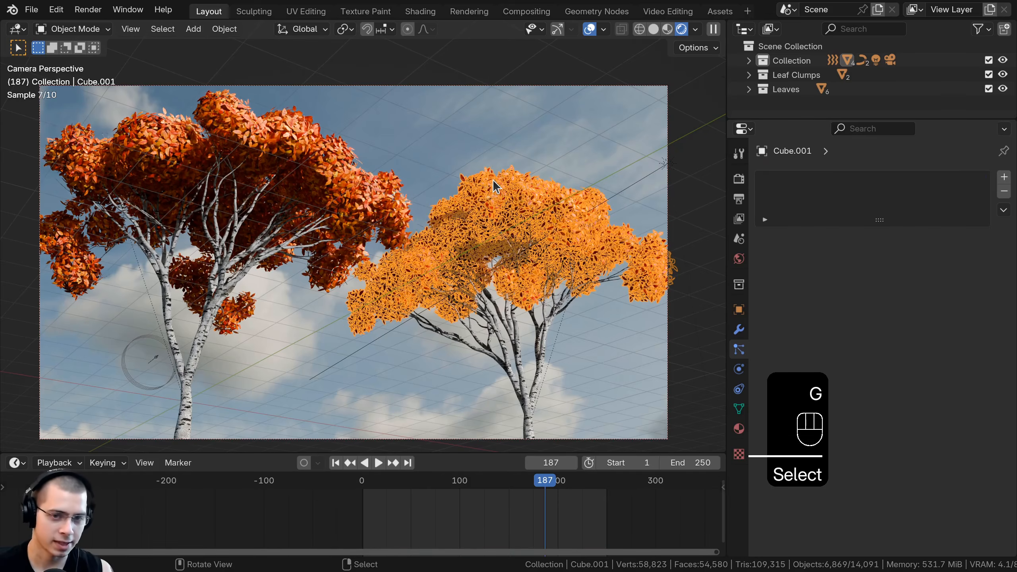
key(h)
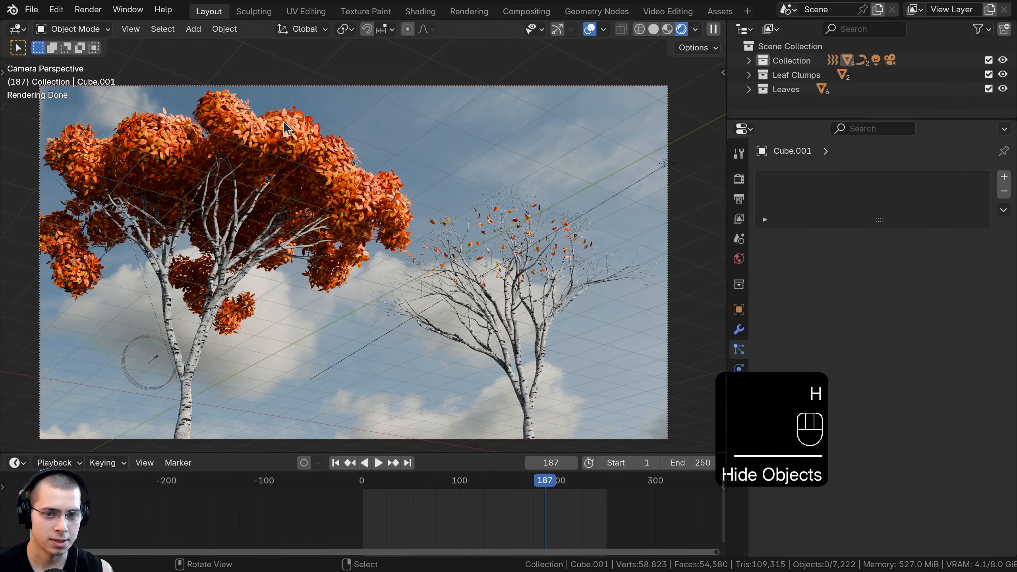
click(286, 127)
key(h)
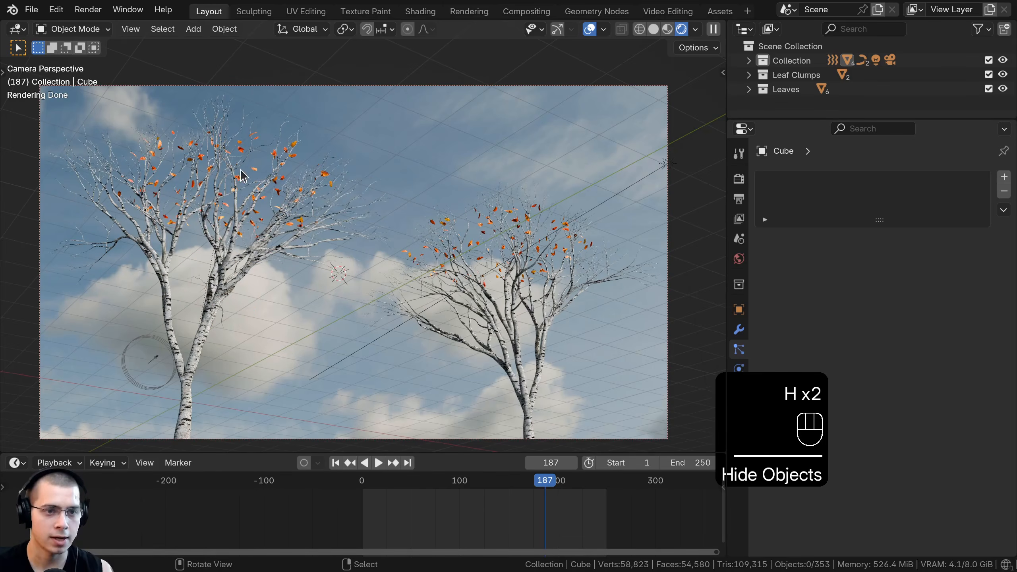
Bake the particle cache of the original tree's leaf emitter and that of the duplicated tree's emitter.
click(223, 182)
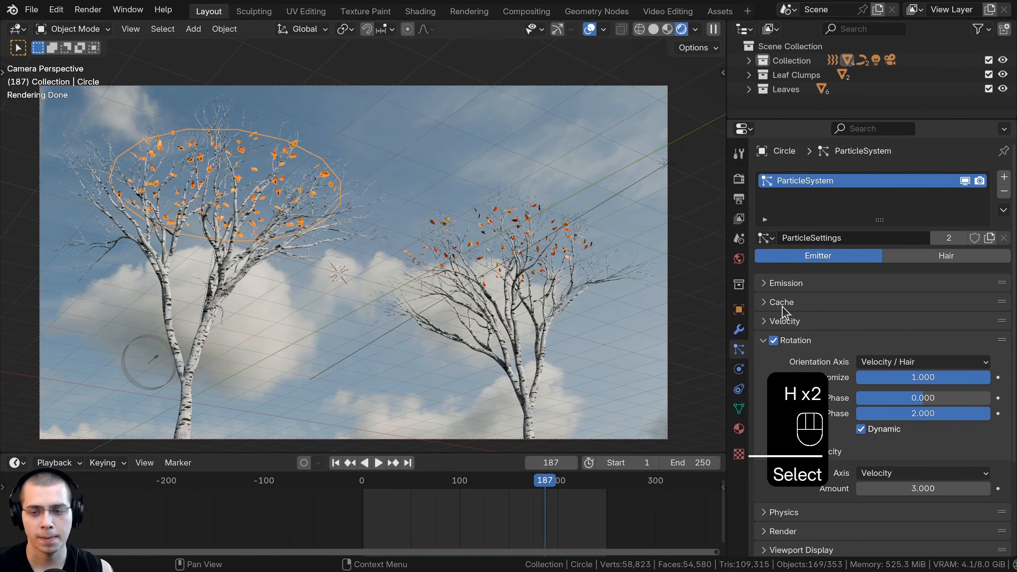
click(766, 304)
scroll(821, 341, down, 5)
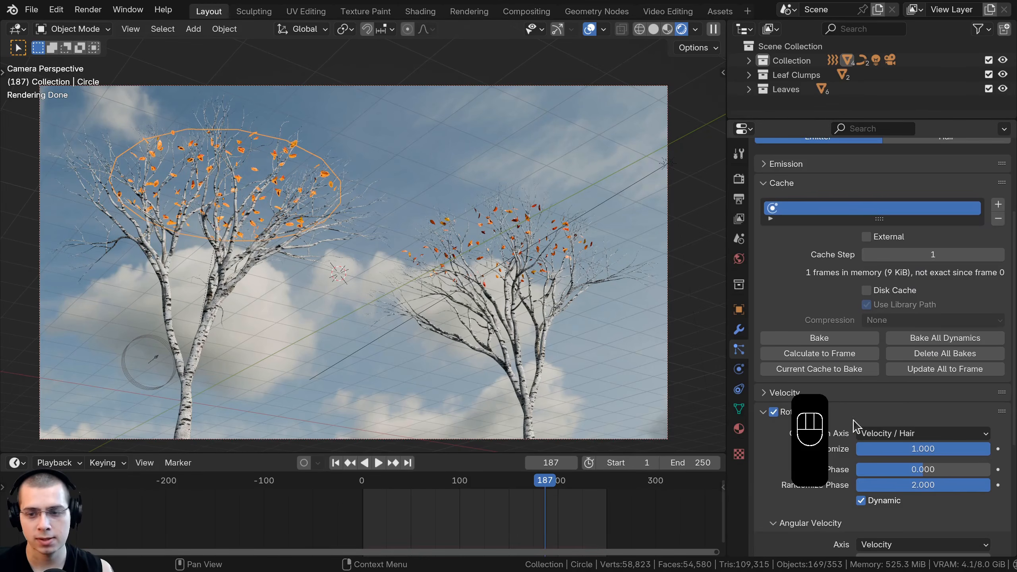
click(828, 339)
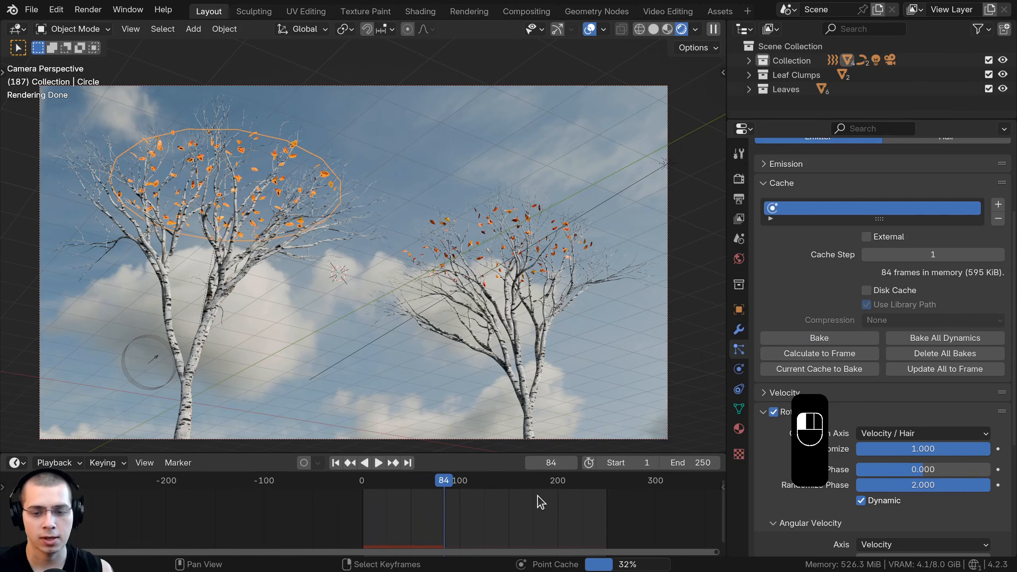
click(483, 227)
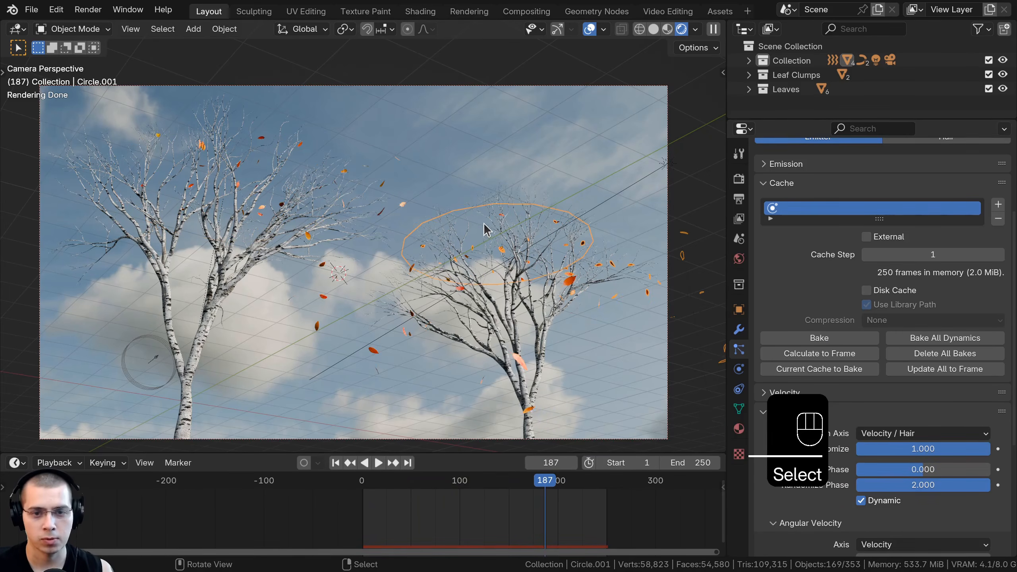
click(820, 339)
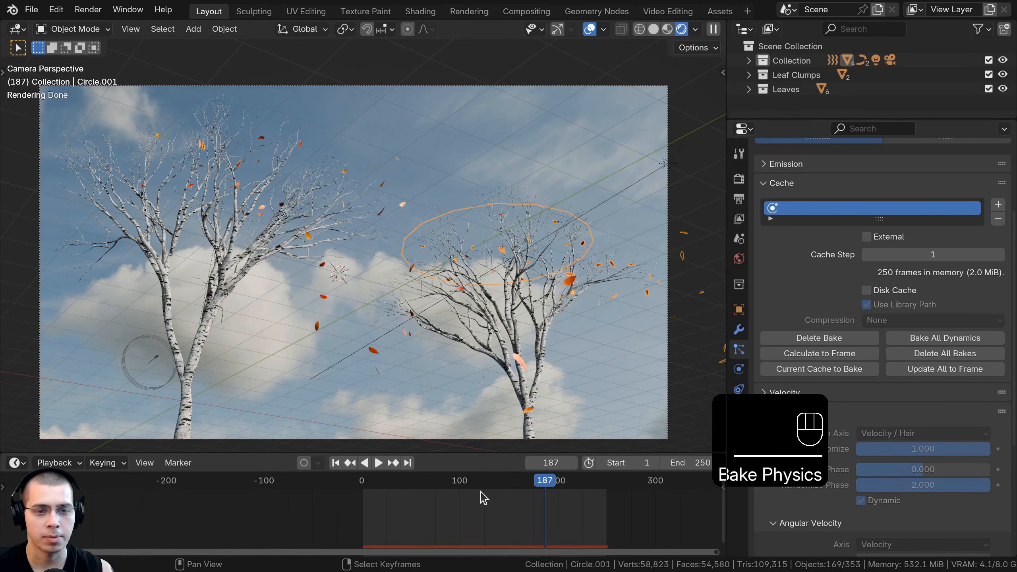
Play the baked animation and jump along the timeline to examine the falling leaves at different frames.
key(space)
click(554, 497)
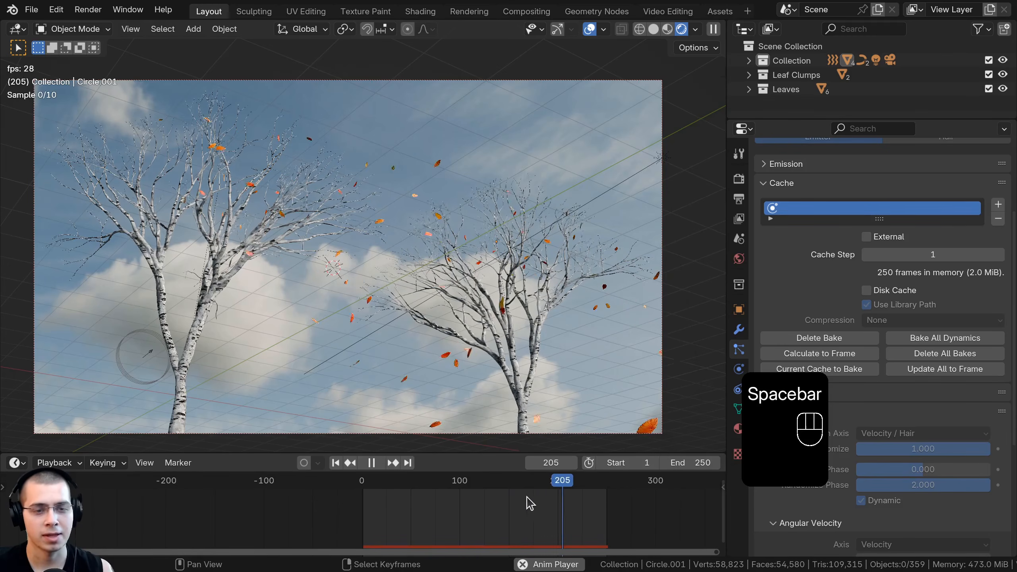
click(472, 495)
key(space)
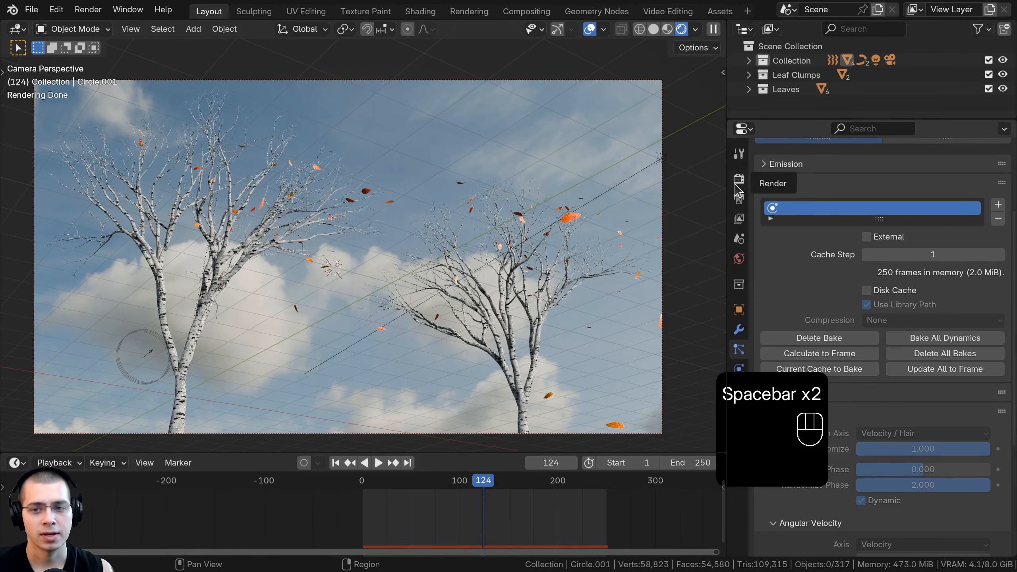
Make sure Motion Blur is enabled in the render settings and return the timeline to frame 0.
click(737, 183)
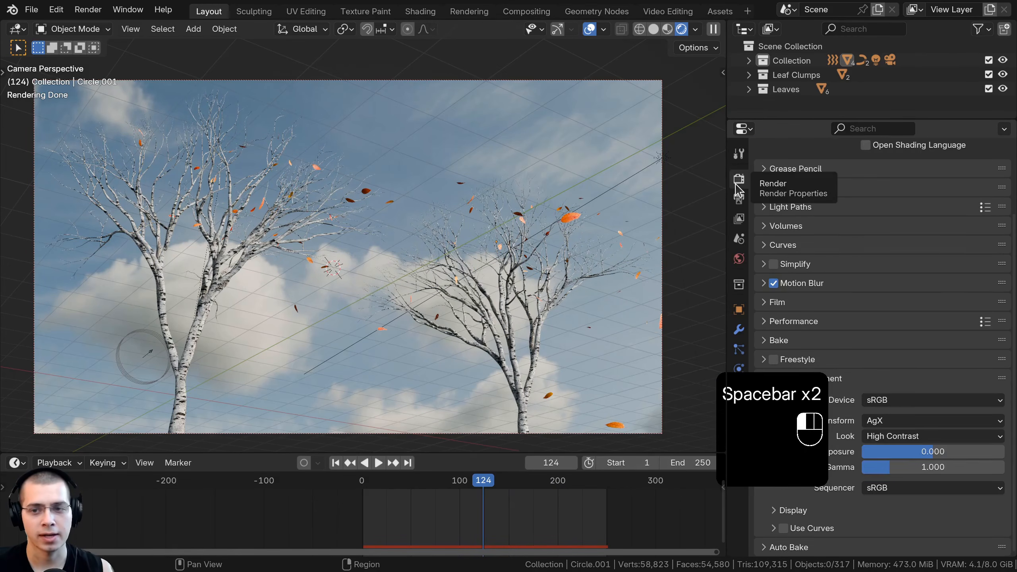
click(773, 283)
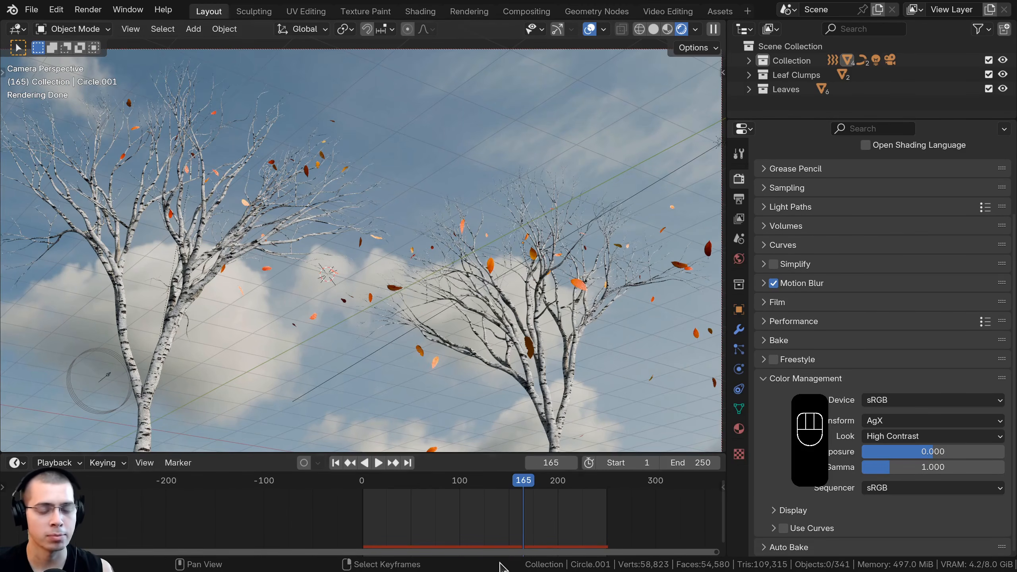
shift+middle_drag(344, 371, 355, 361)
scroll(372, 358, down, 1)
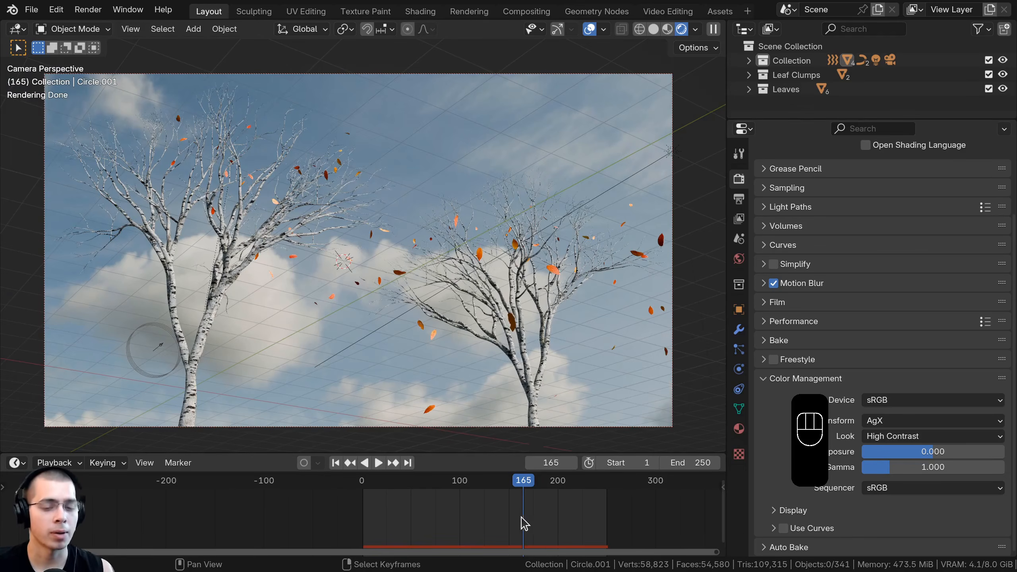
drag(524, 523, 361, 488)
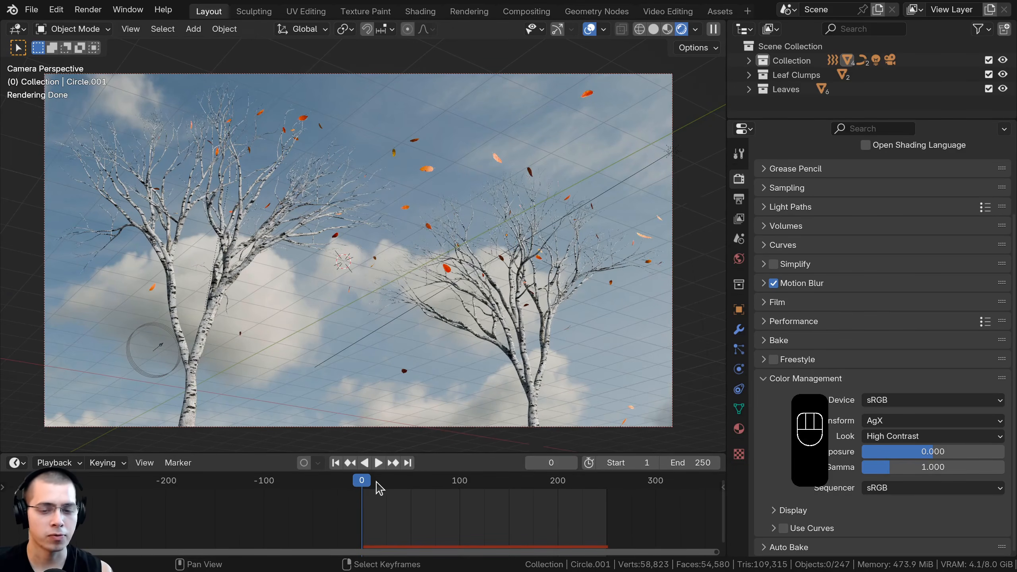
Render frame 1 and examine the motion blur on the falling leaves between the two trees.
key(Right)
key(F12)
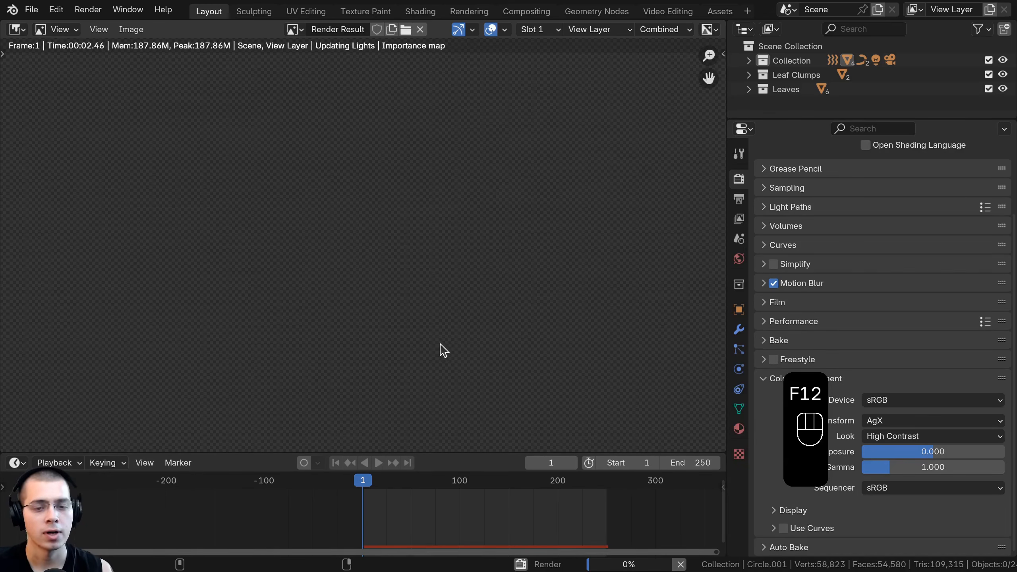
scroll(431, 209, up, 2)
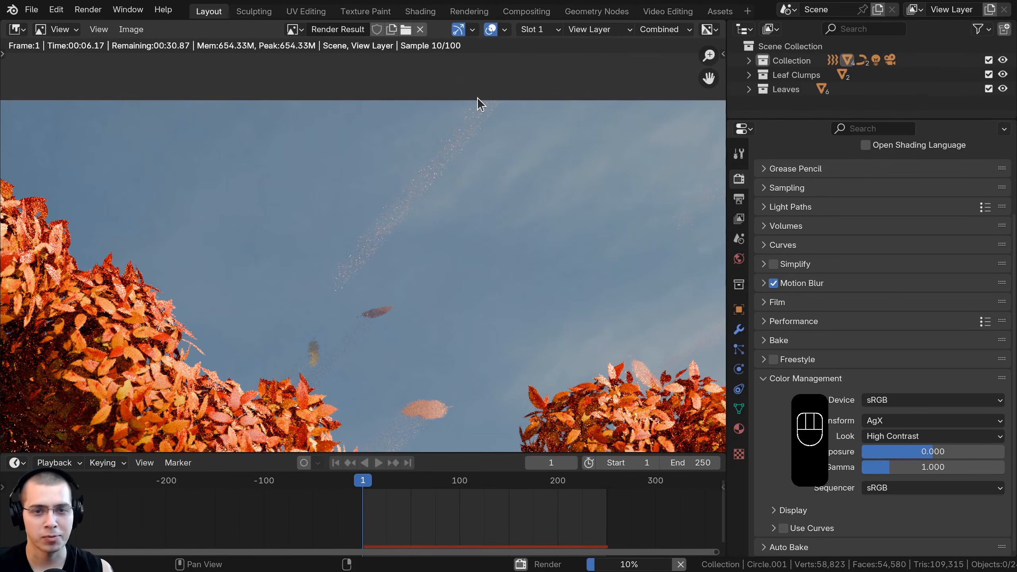
middle_drag(392, 404, 423, 158)
scroll(422, 157, up, 2)
scroll(415, 218, down, 3)
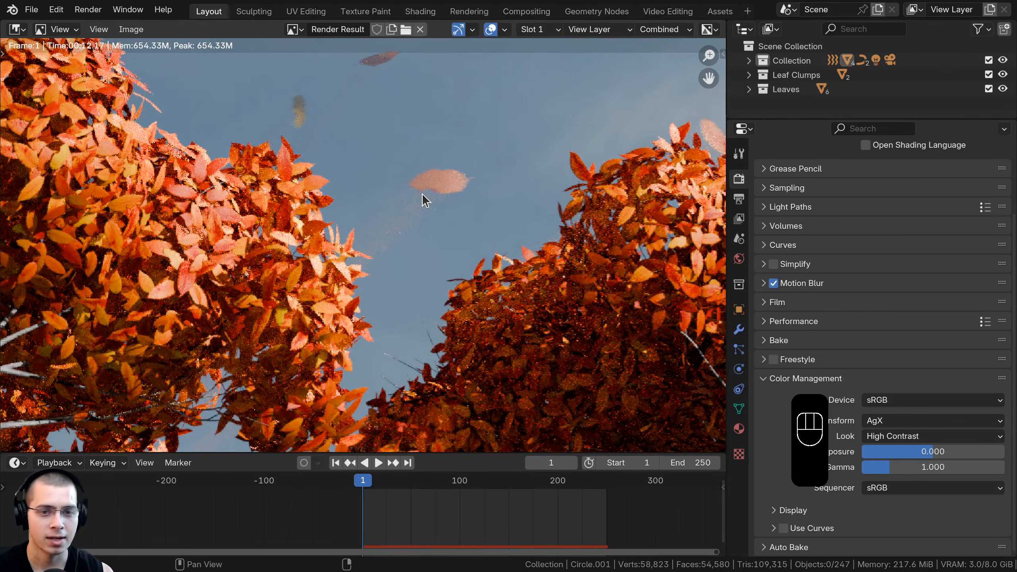
key(Escape)
key(Escape)
Compare the leaf positions at frames 0, 1 and 2 from outside the camera, ending on frame 2.
middle_drag(403, 296, 409, 300)
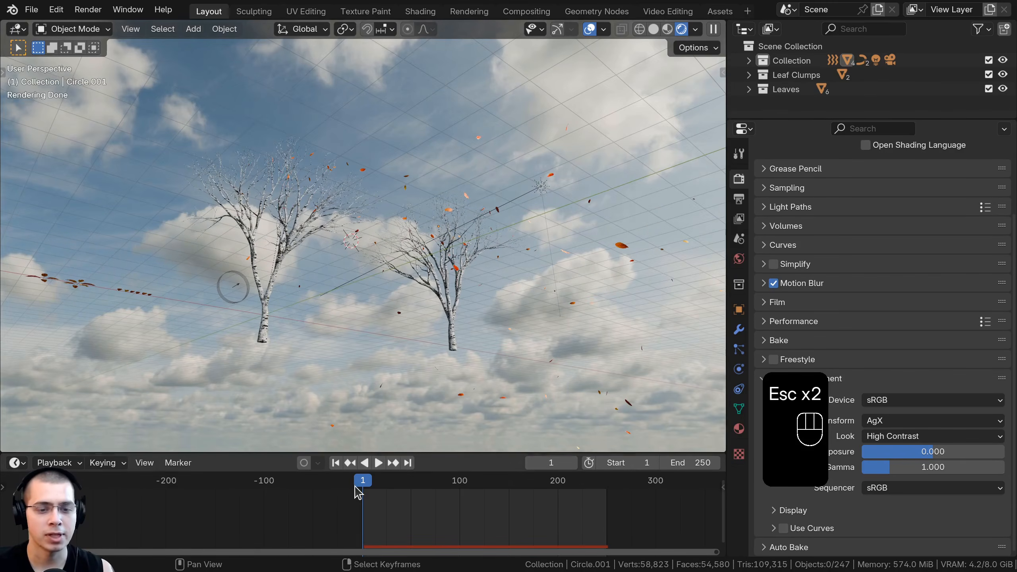
scroll(356, 490, down, 2)
middle_drag(352, 491, 434, 492)
scroll(408, 491, up, 1)
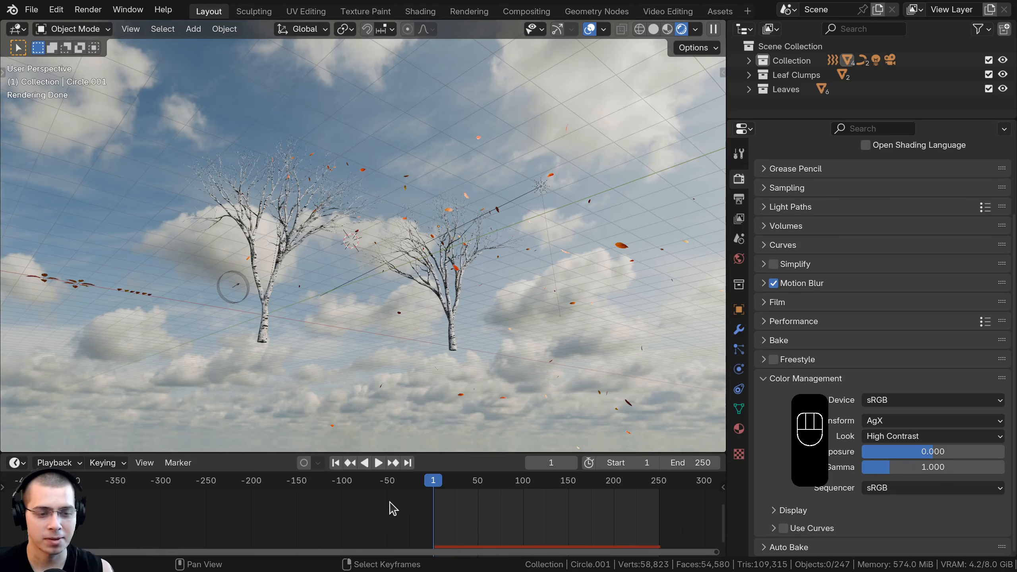
scroll(352, 507, up, 4)
middle_drag(389, 509, 315, 513)
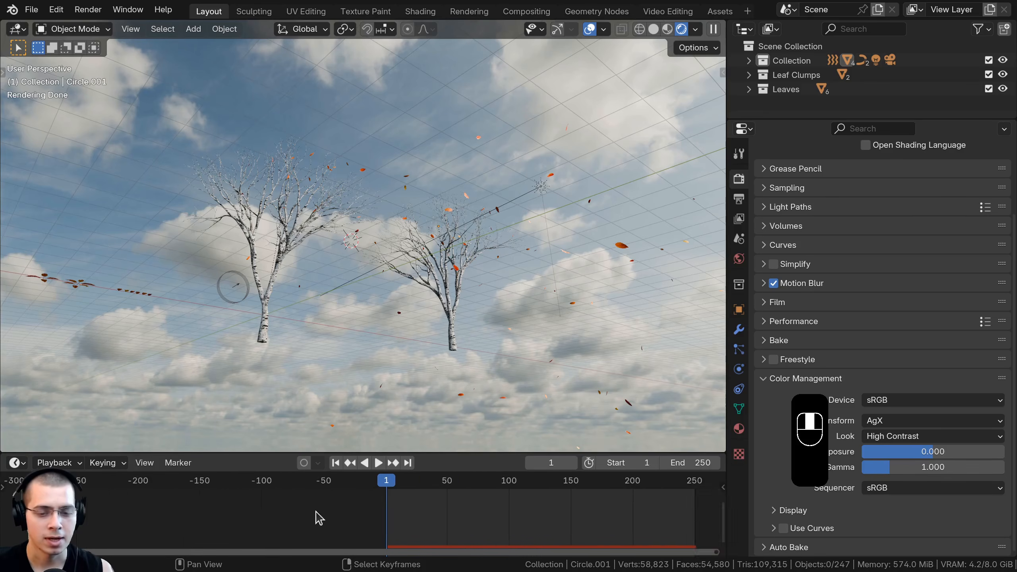
scroll(312, 512, up, 4)
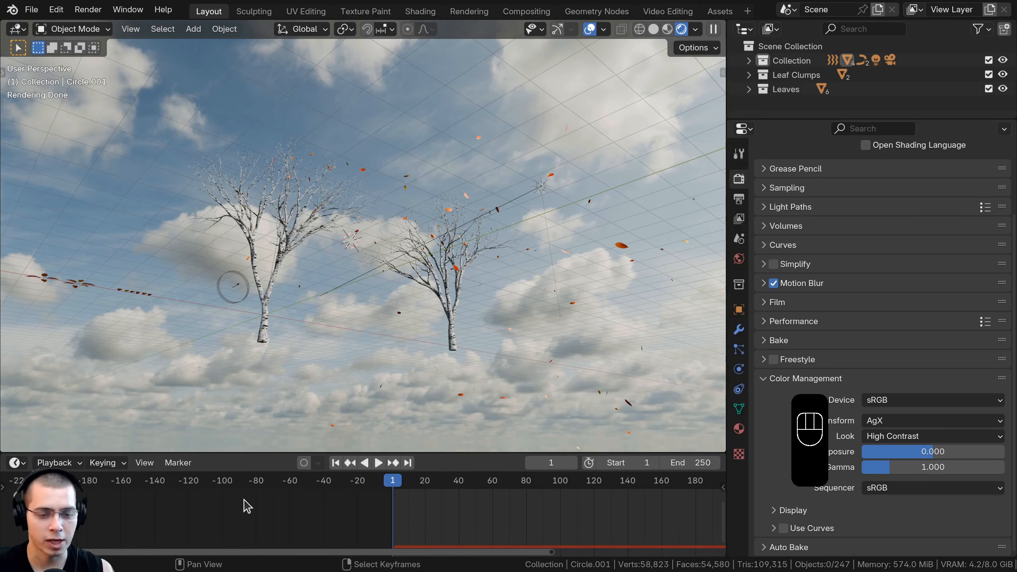
click(391, 497)
shift+middle_drag(501, 285, 501, 288)
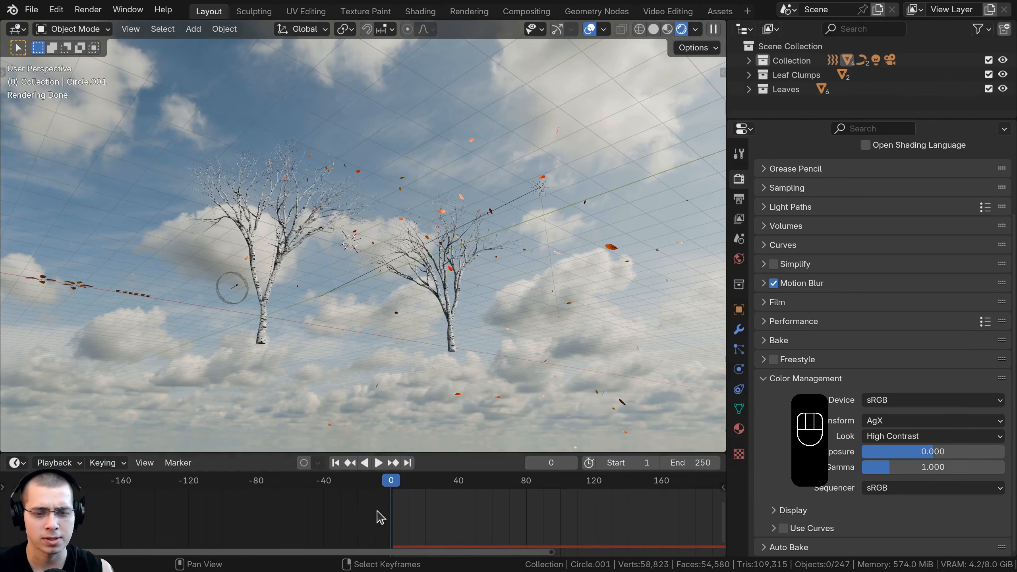
drag(418, 506, 388, 517)
scroll(386, 420, up, 3)
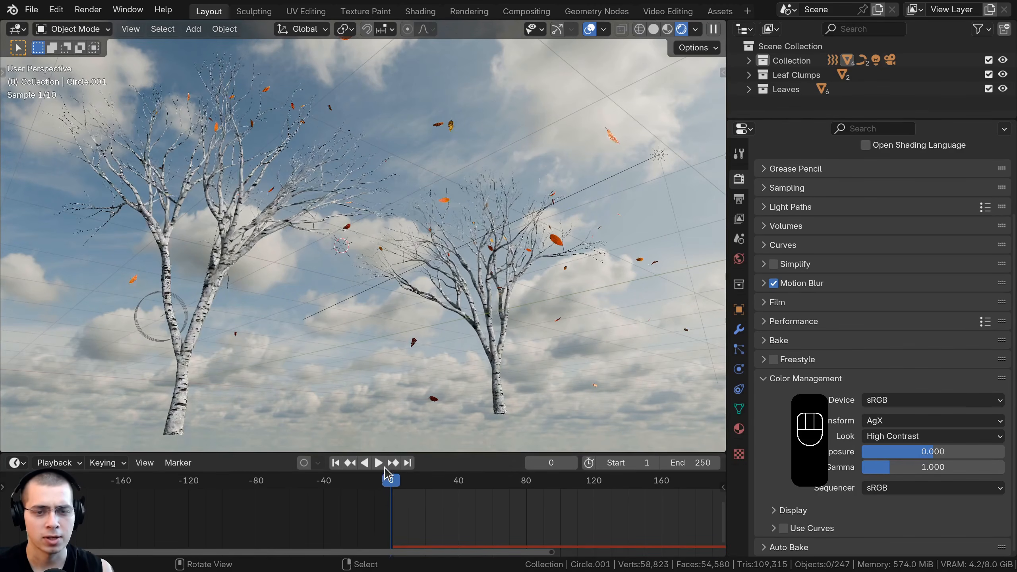
click(395, 496)
Reopen the frame 1 render to examine the blurred streaks across the sky, and return to the camera view.
key(F11)
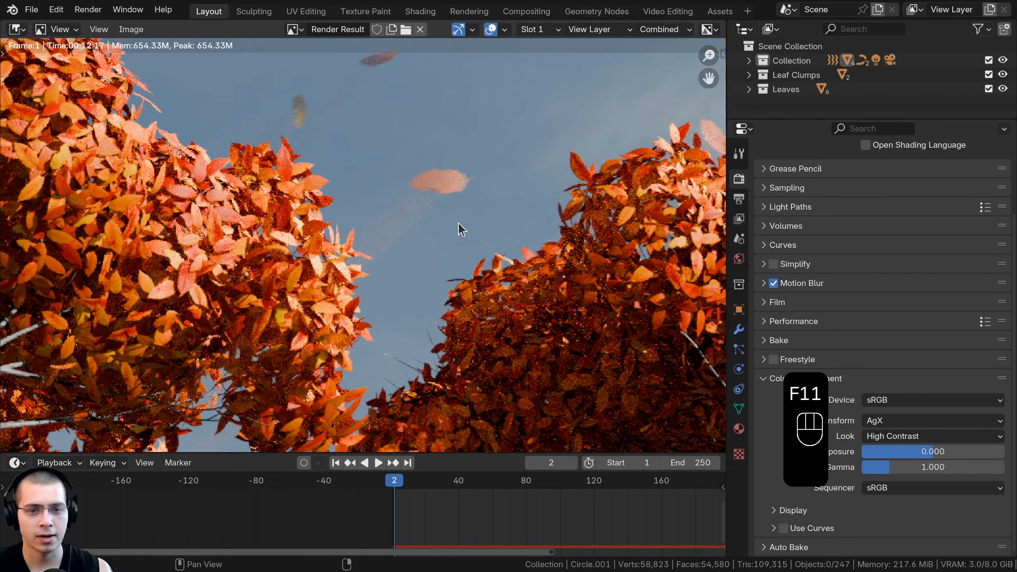
scroll(362, 180, up, 4)
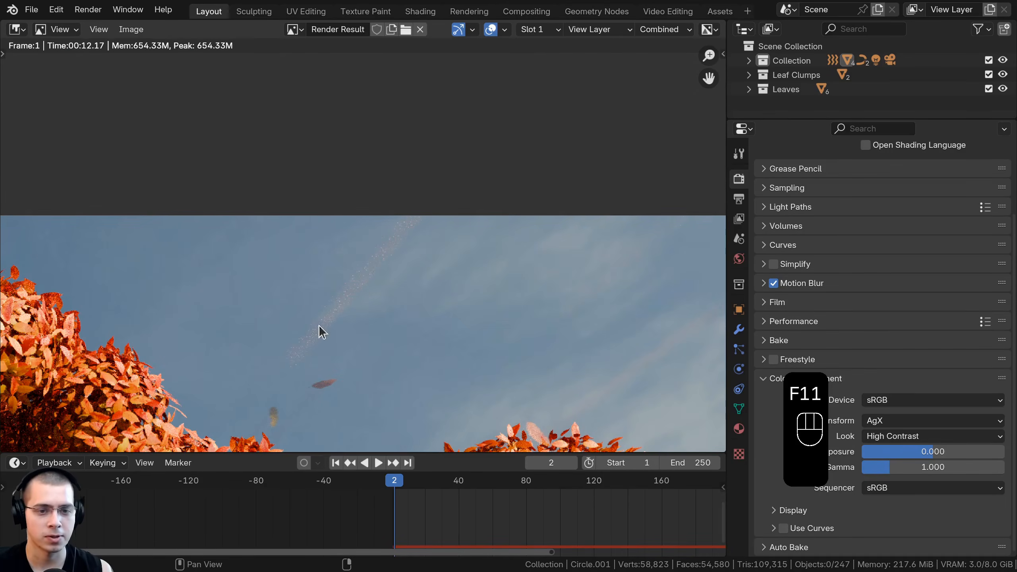
scroll(358, 288, down, 4)
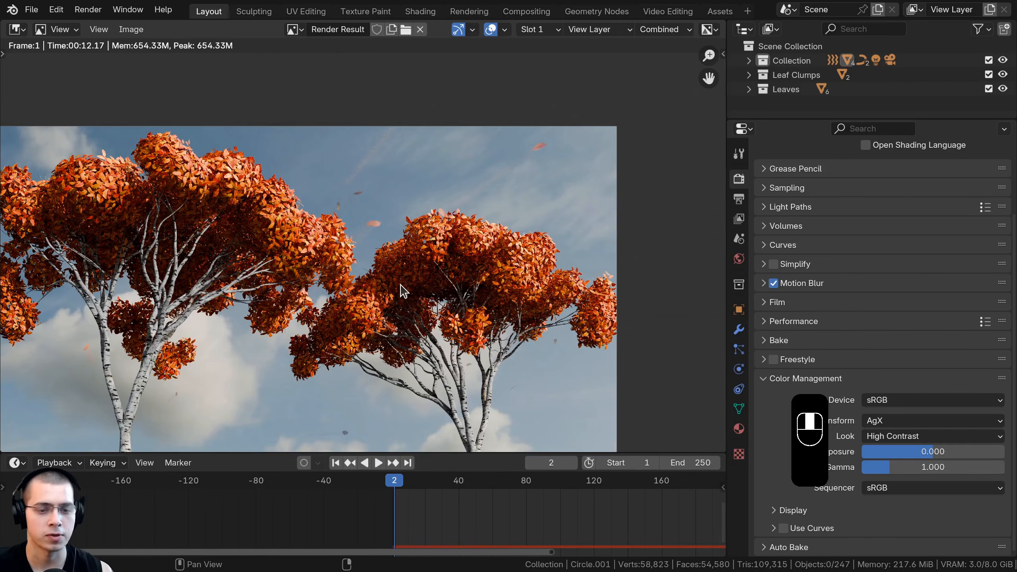
key(Escape)
key(Escape)
key(KP_0)
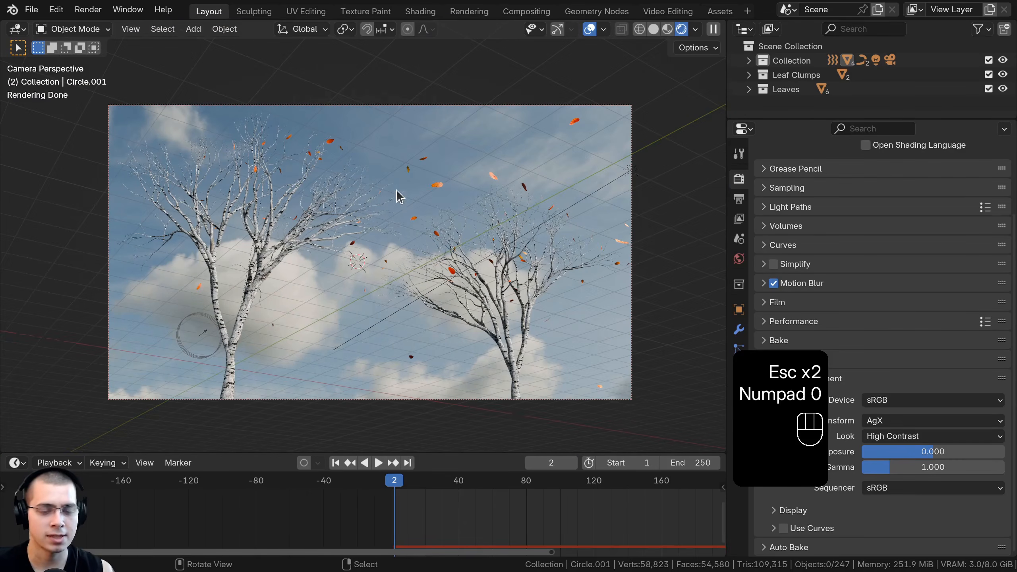
Set the animation's start frame to 2 and play back the start of the shortened range.
scroll(521, 518, down, 1)
middle_drag(567, 519, 507, 518)
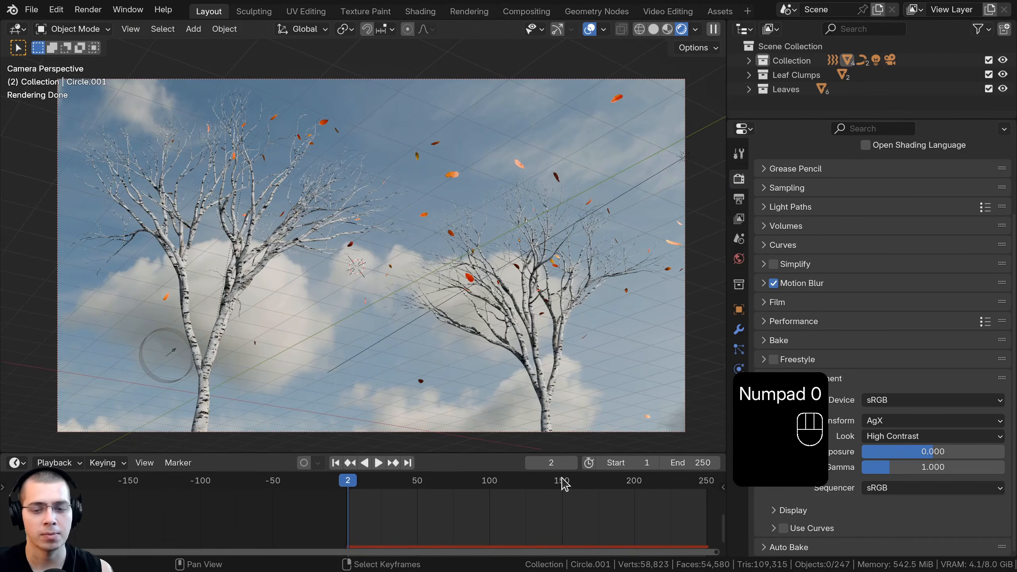
click(655, 464)
scroll(579, 514, down, 2)
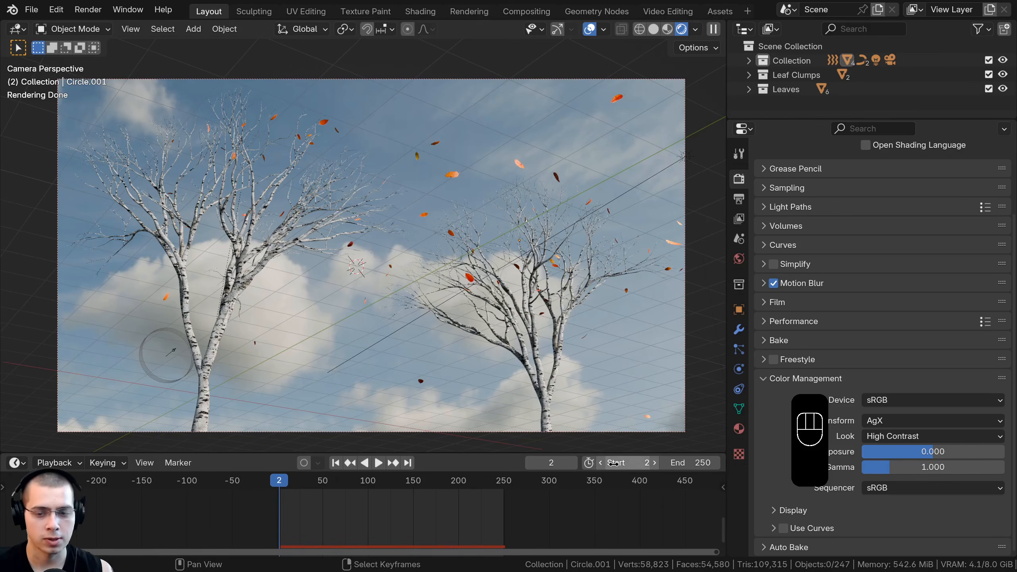
key(space)
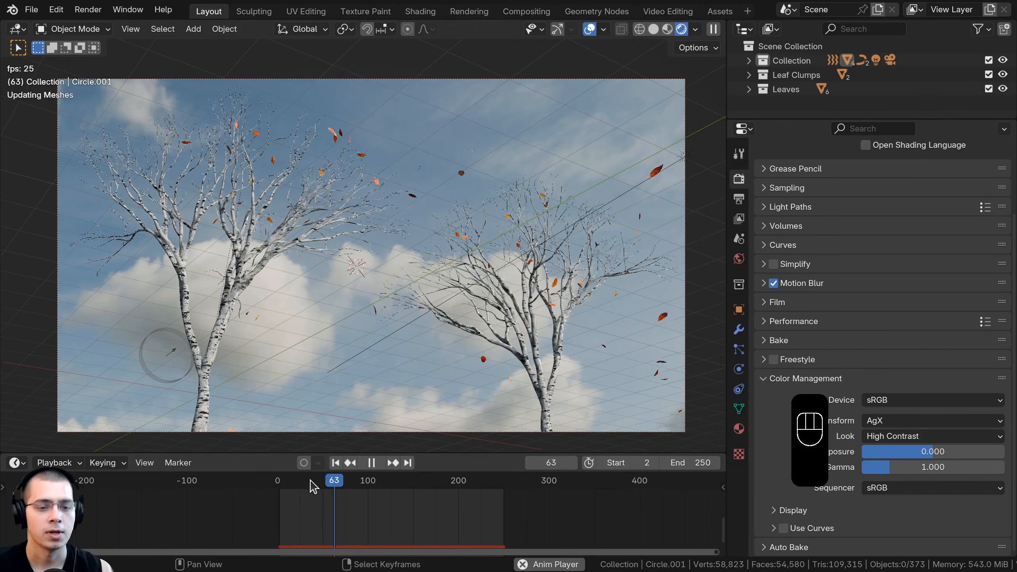
key(space)
Go to frame 2 and render it to examine the motion blur on the falling leaves up close.
key(Right)
key(Right)
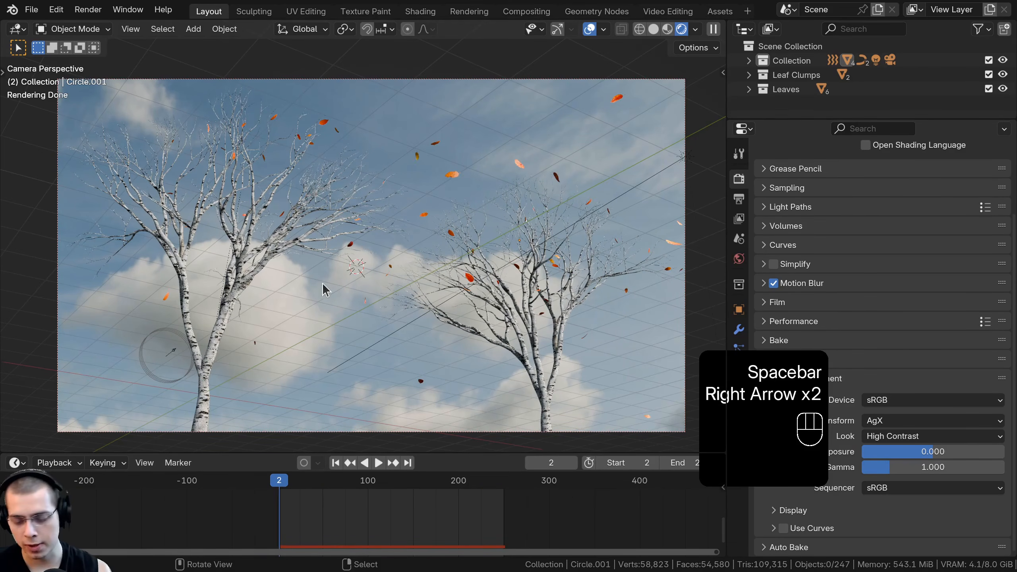
key(F12)
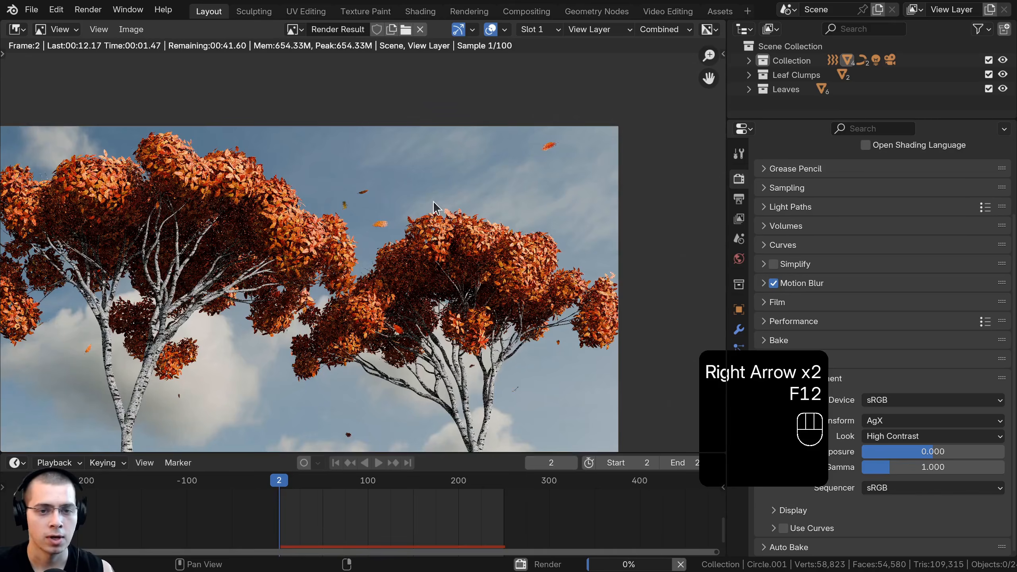
scroll(437, 204, up, 4)
scroll(417, 256, up, 5)
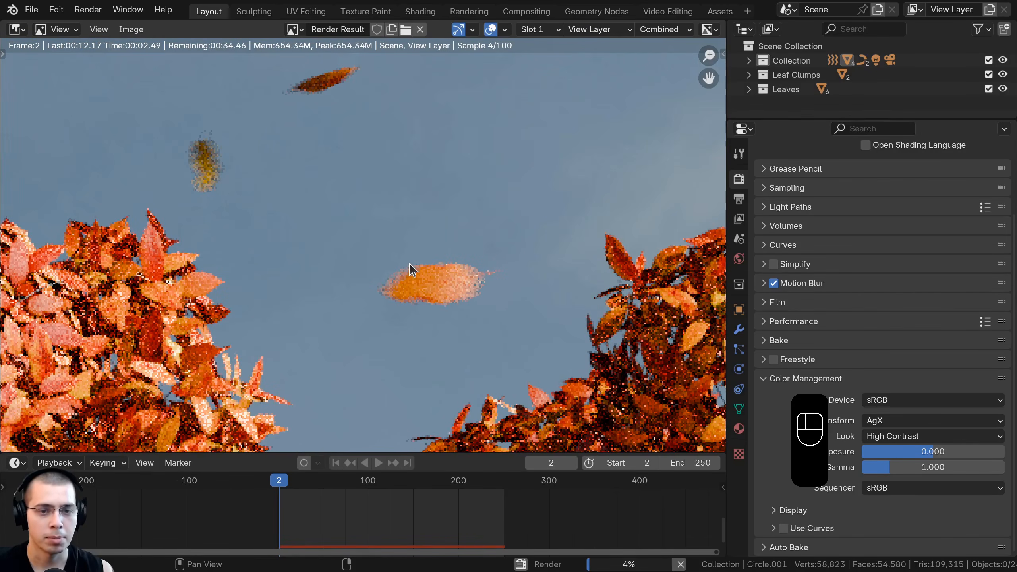
scroll(468, 304, down, 9)
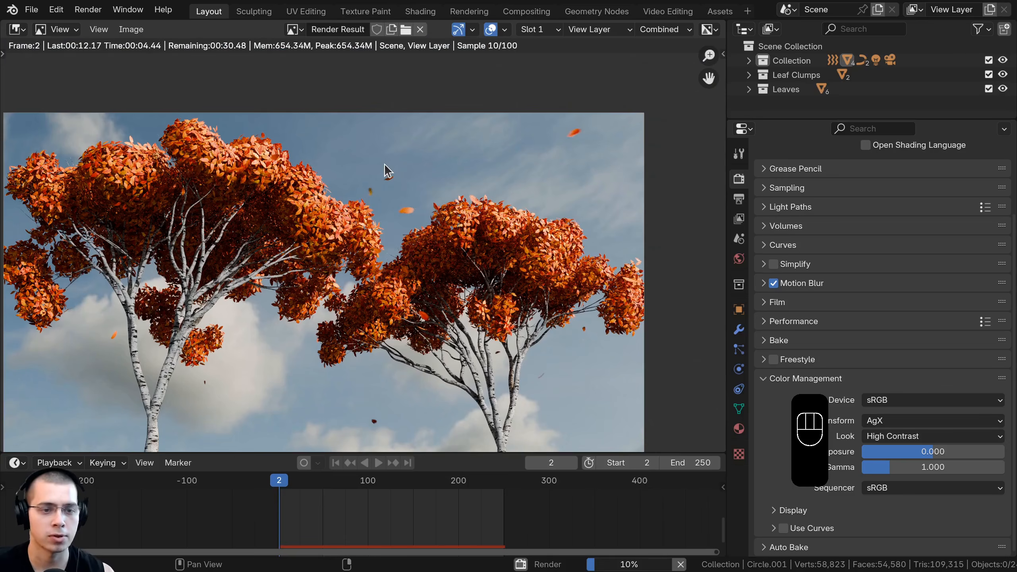
key(Escape)
key(Escape)
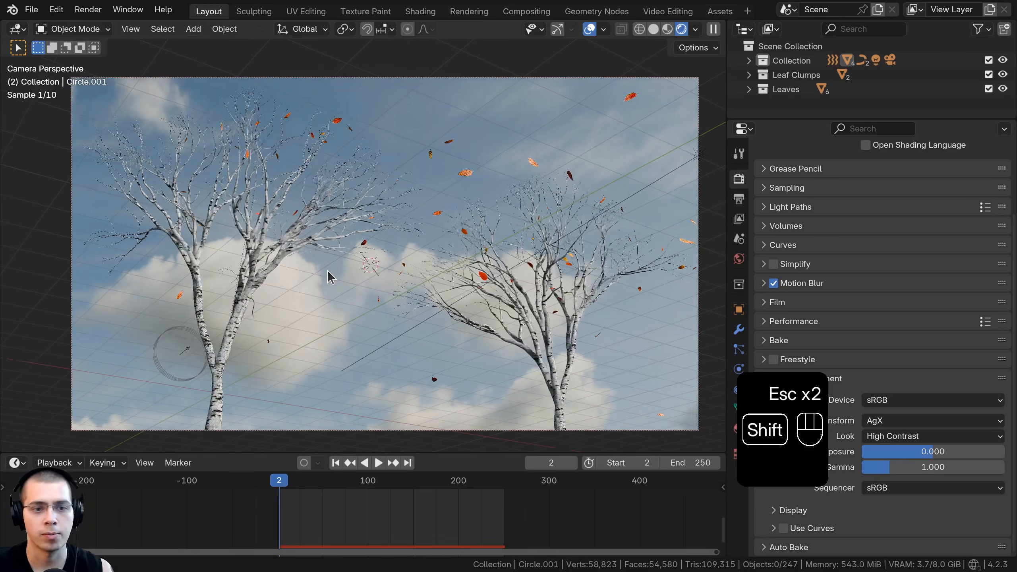
Unhide the foliage of both trees with nothing selected and switch the viewport to solid shading.
key(alt+h)
key(a)
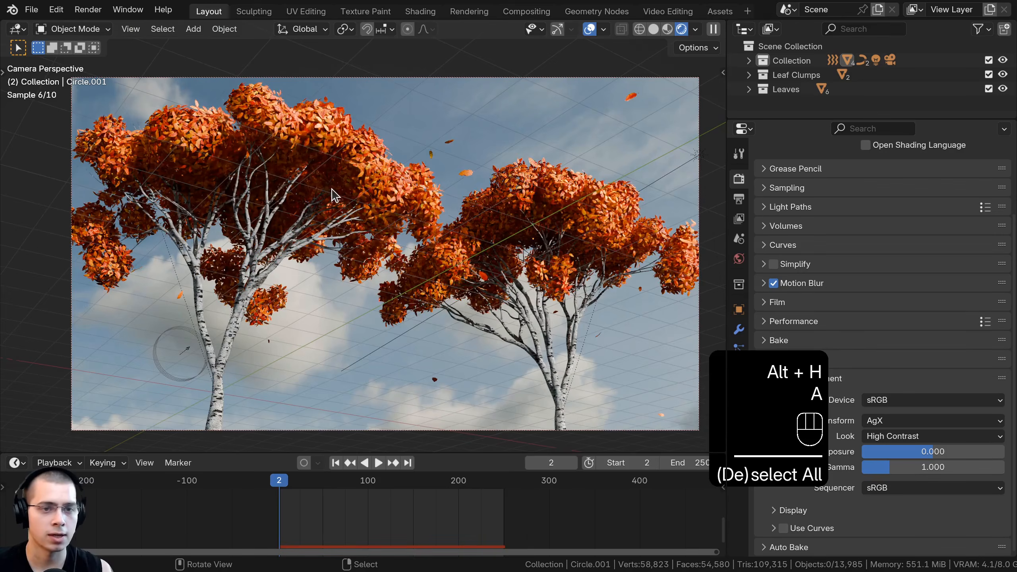
middle_drag(331, 276, 328, 196)
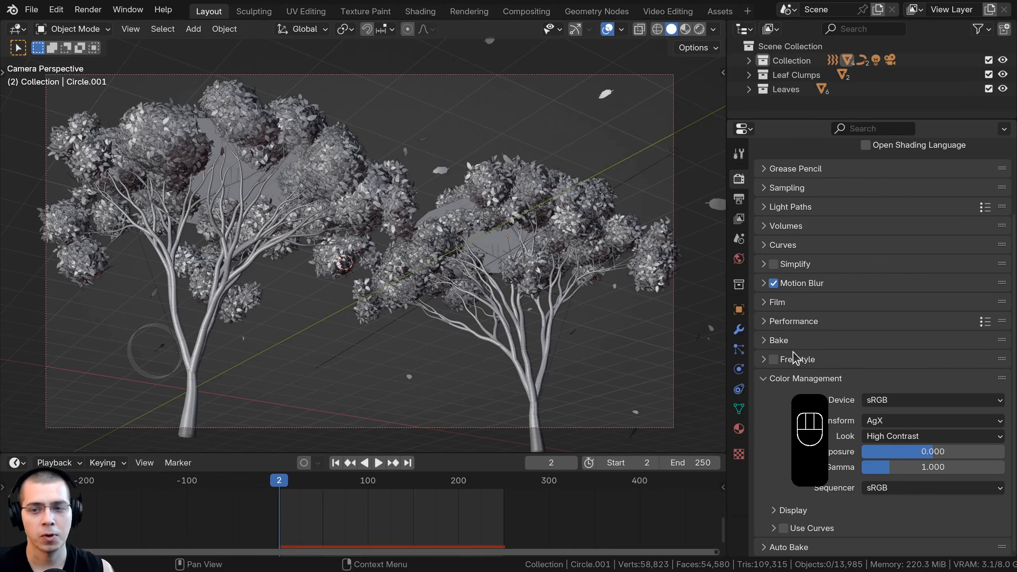
Set the final render's sampling to 50 samples and enable render denoising.
click(773, 188)
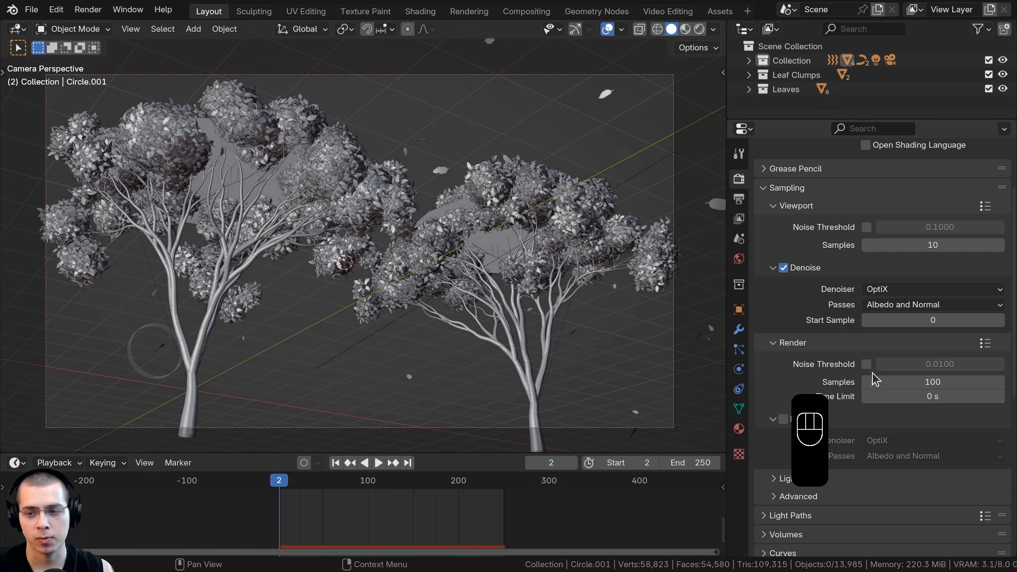
click(921, 379)
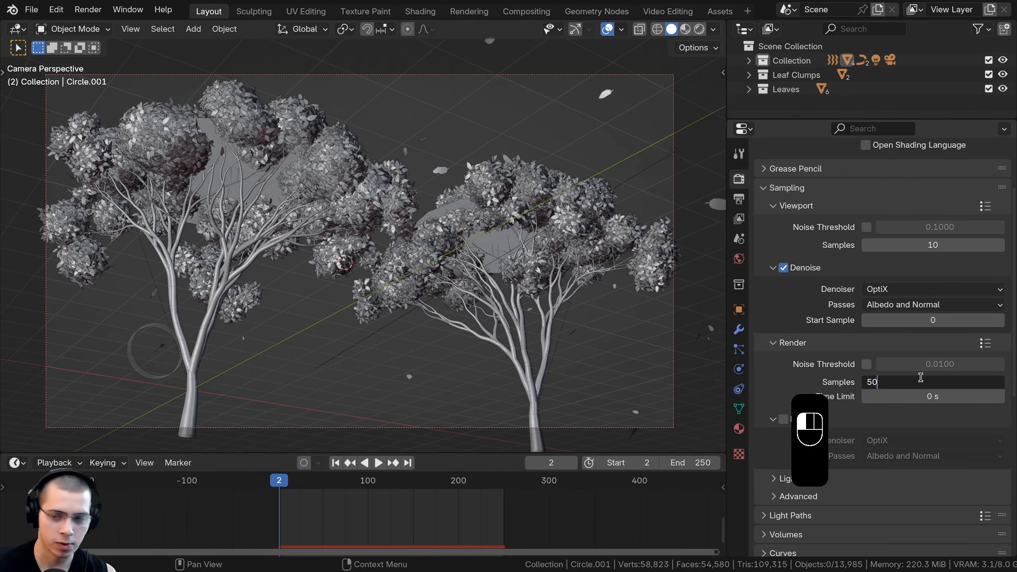
key(Return)
scroll(802, 339, down, 6)
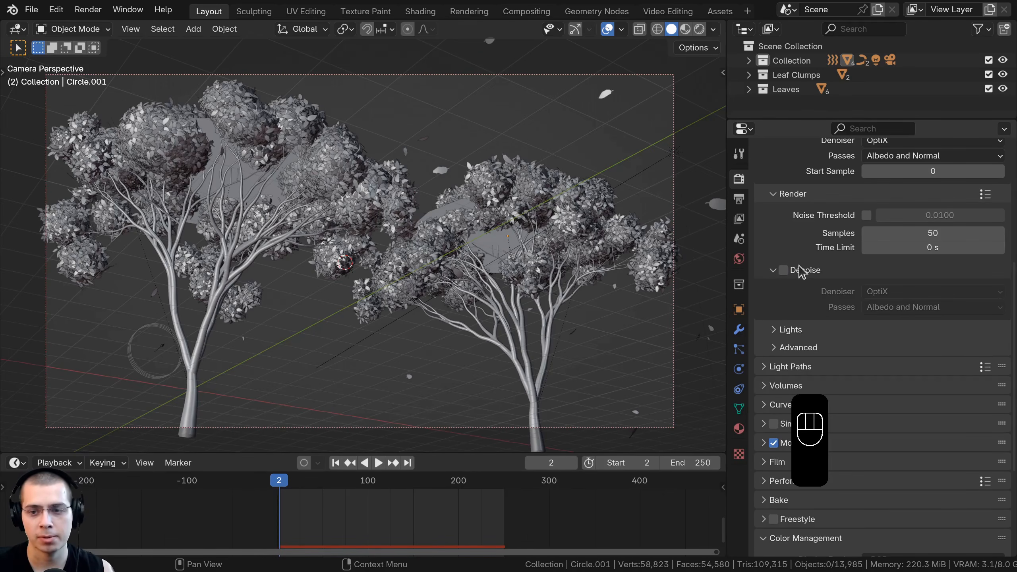
click(783, 271)
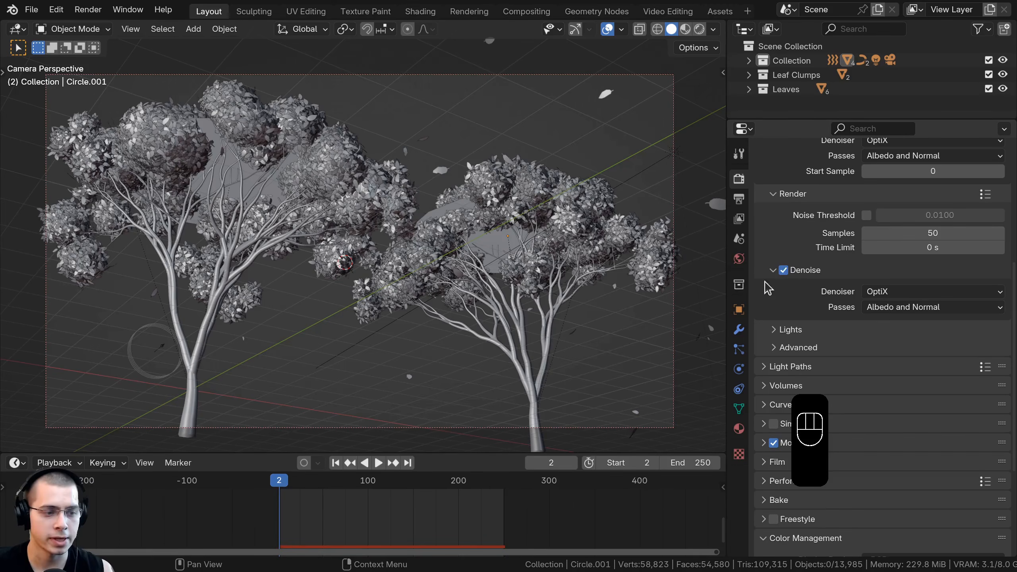
Select the camera and insert a Location keyframe for it at frame 2.
shift+middle_drag(395, 250, 391, 249)
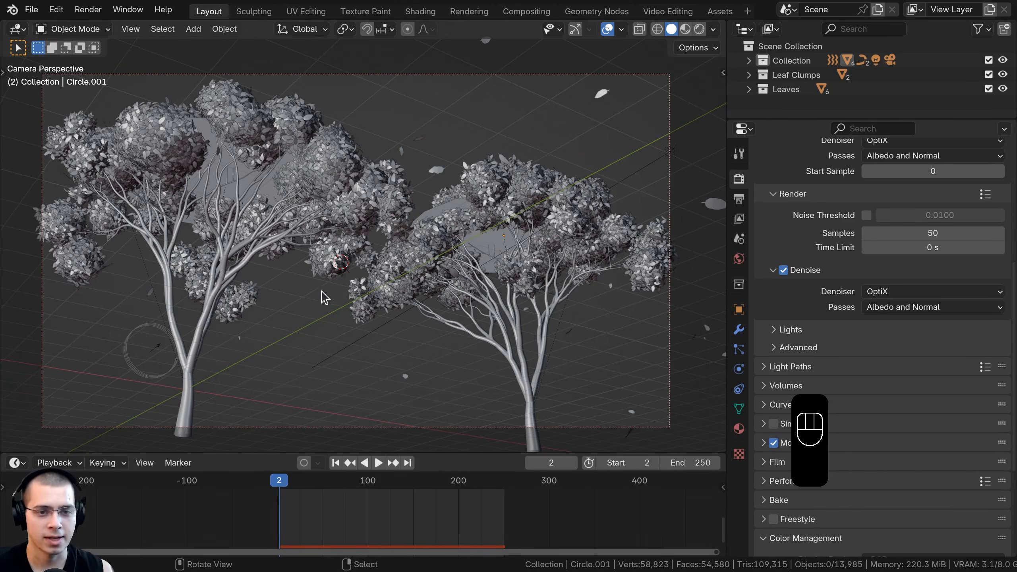
click(284, 427)
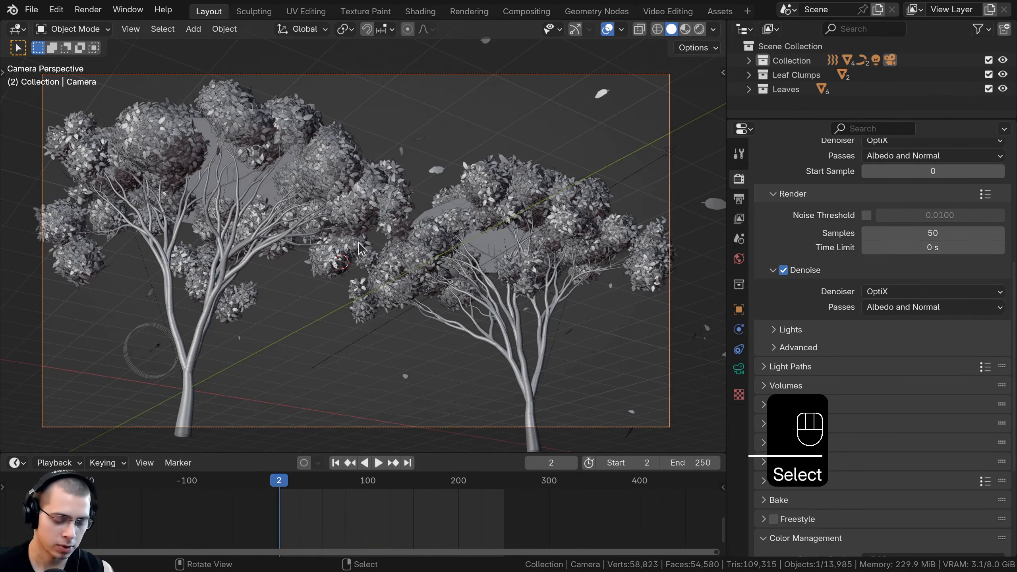
key(k)
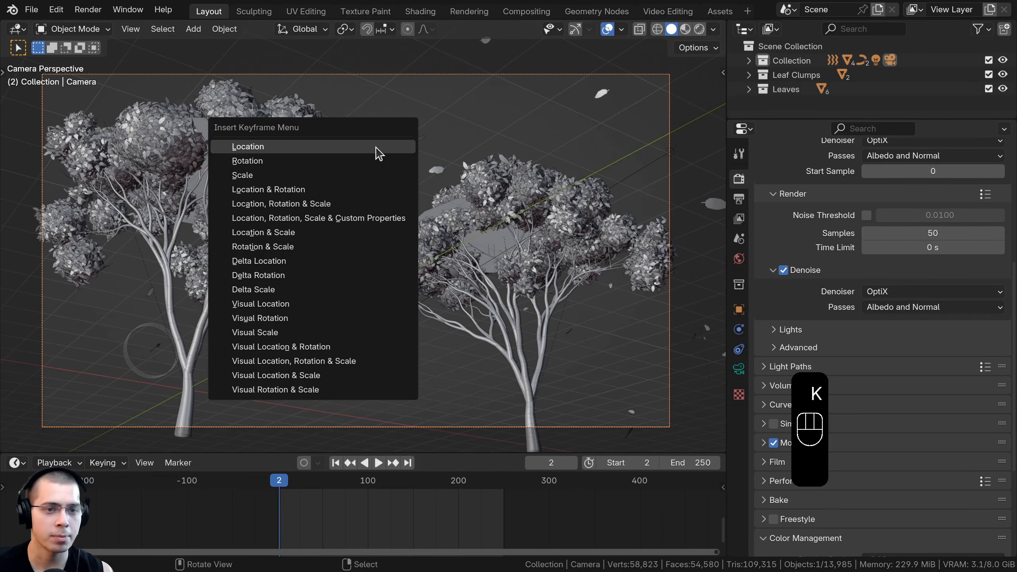
click(261, 152)
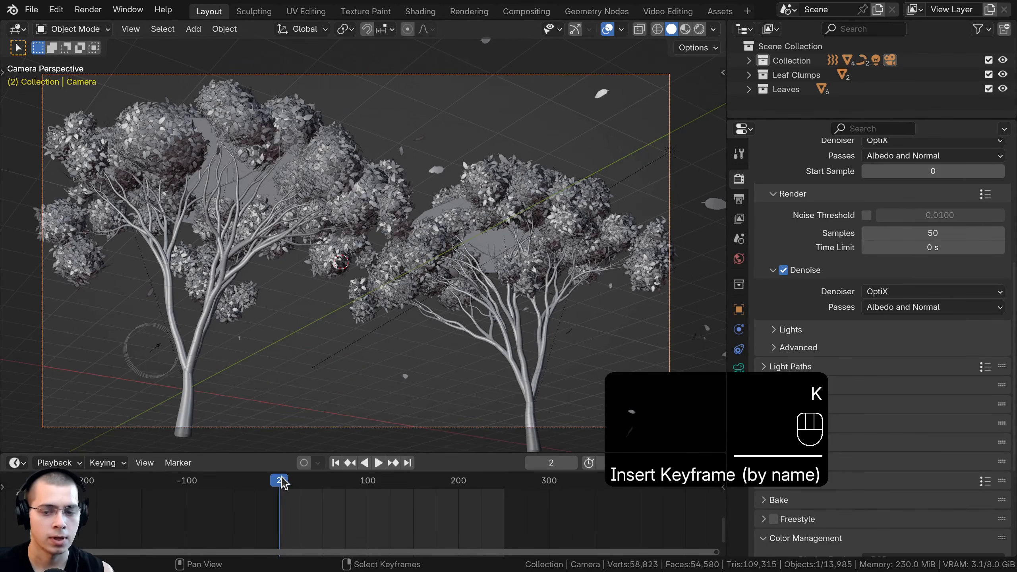
At frame 255, move the camera closer to the trees along its local Z axis and insert a Location keyframe.
drag(284, 483, 509, 494)
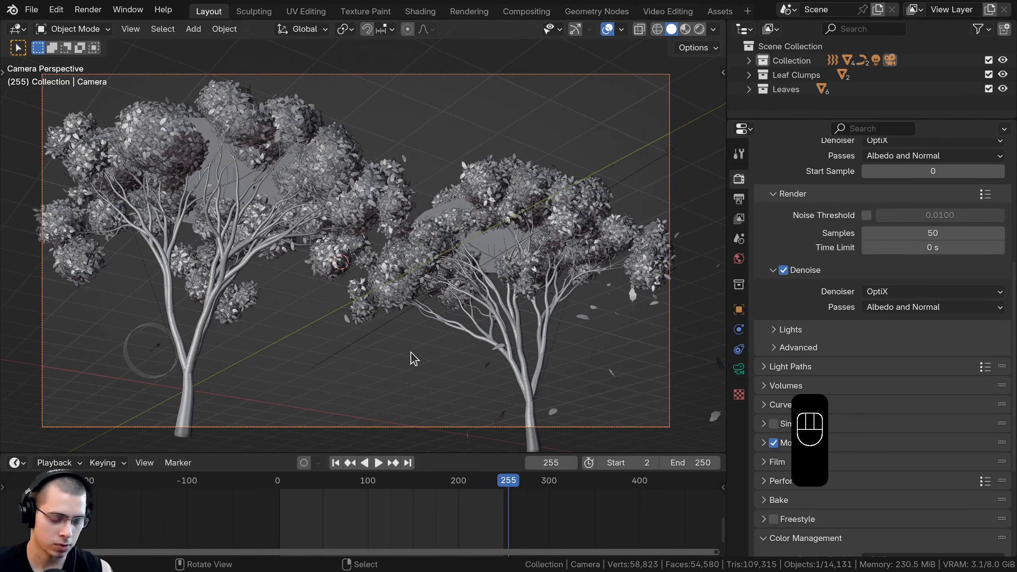
key(g)
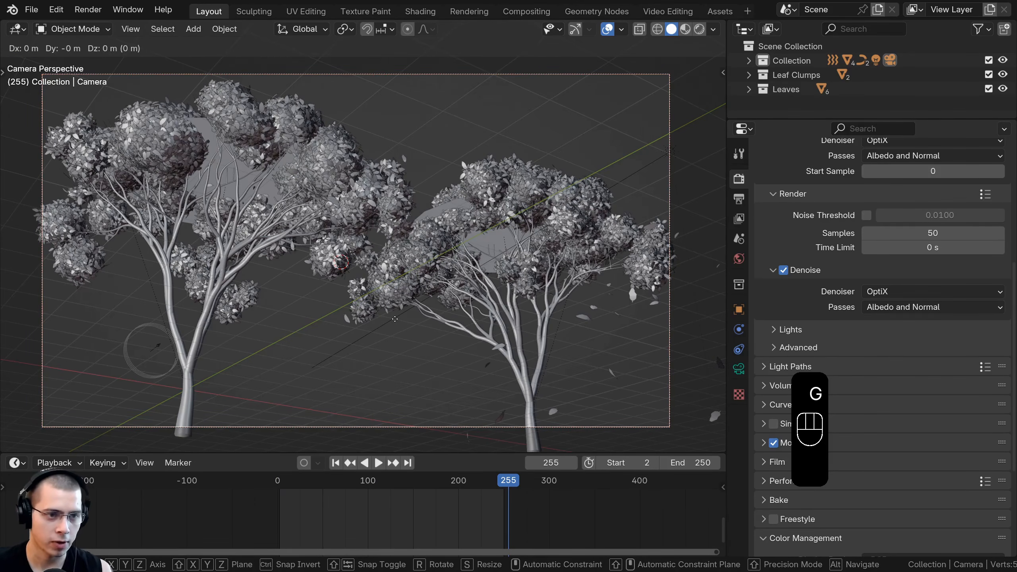
key(z)
key(z)
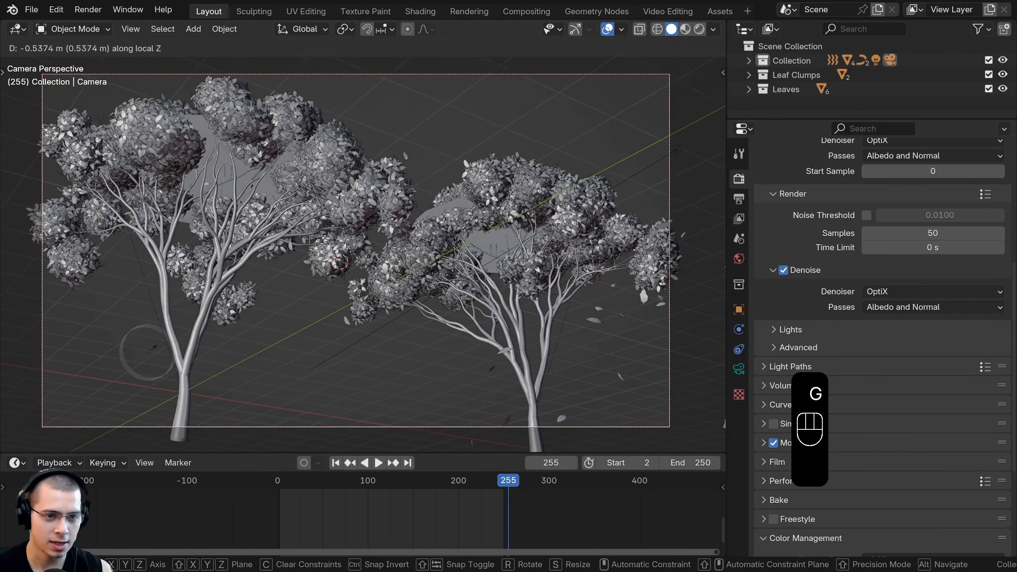
click(416, 184)
key(k)
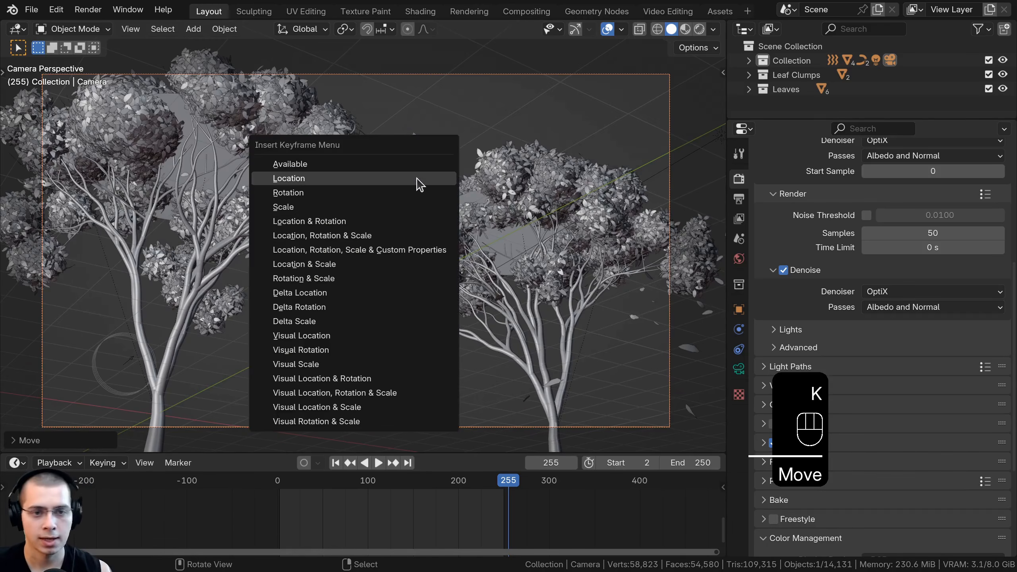
click(352, 184)
Play back the camera push-in and enlarge the timeline to bring the camera's keyframes into view.
key(space)
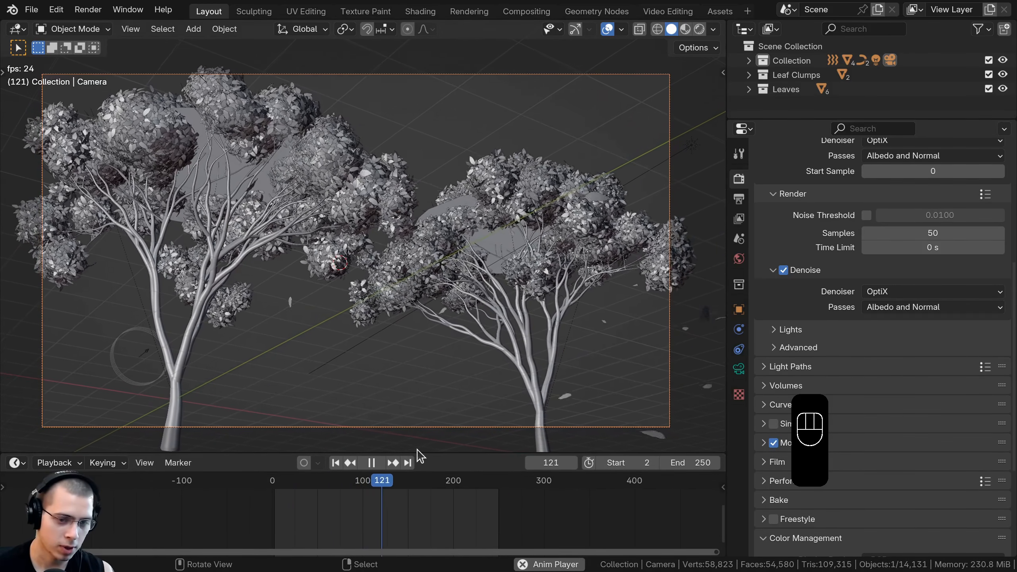
drag(420, 454, 418, 430)
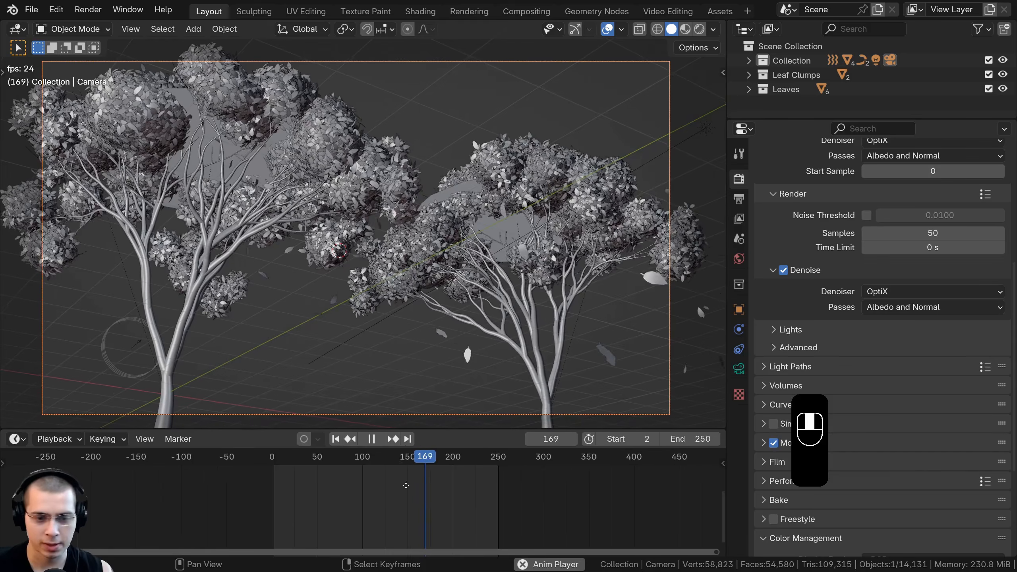
middle_drag(406, 486, 395, 539)
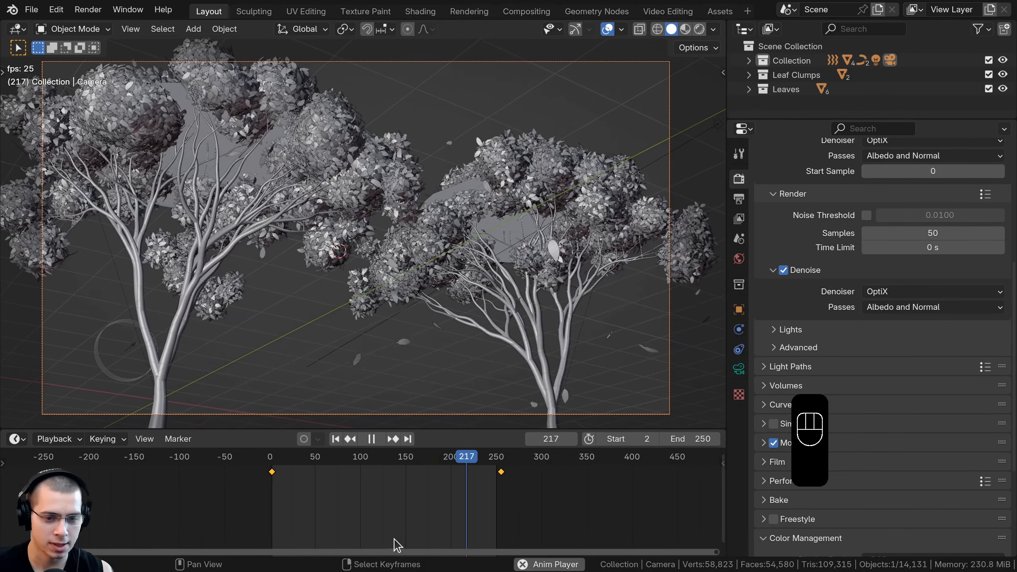
key(space)
mouse_move(476, 477)
mouse_down()
mouse_move(275, 475)
mouse_move(484, 480)
mouse_up()
key(space)
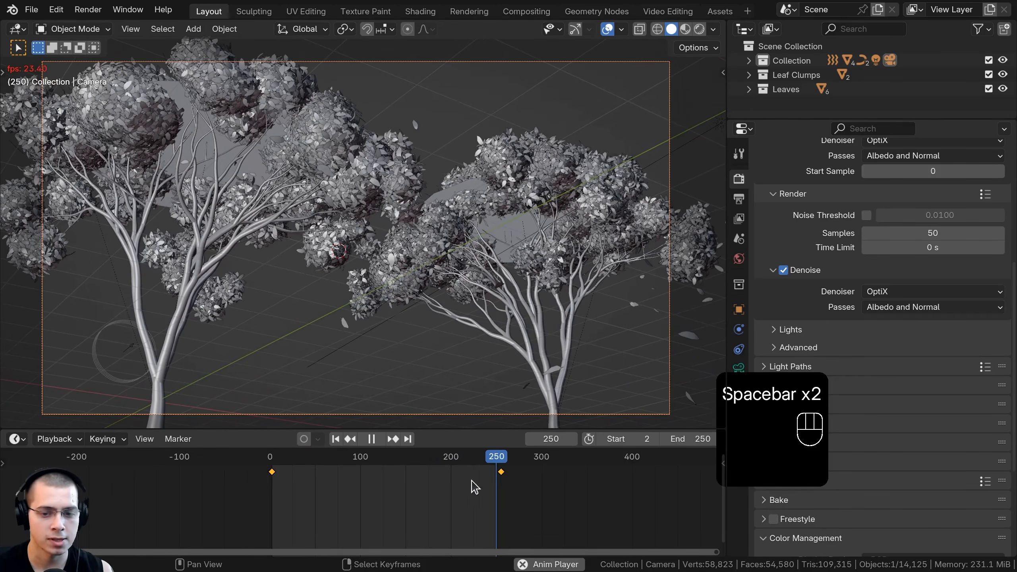
key(space)
Set the interpolation of all the camera's keyframes to Linear and play back the push-in.
key(a)
key(a)
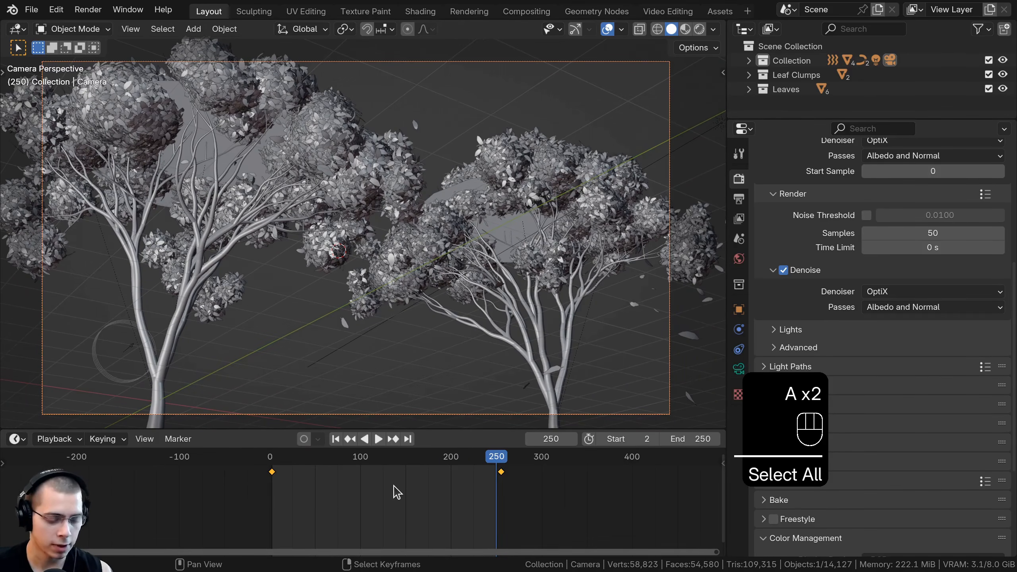
key(t)
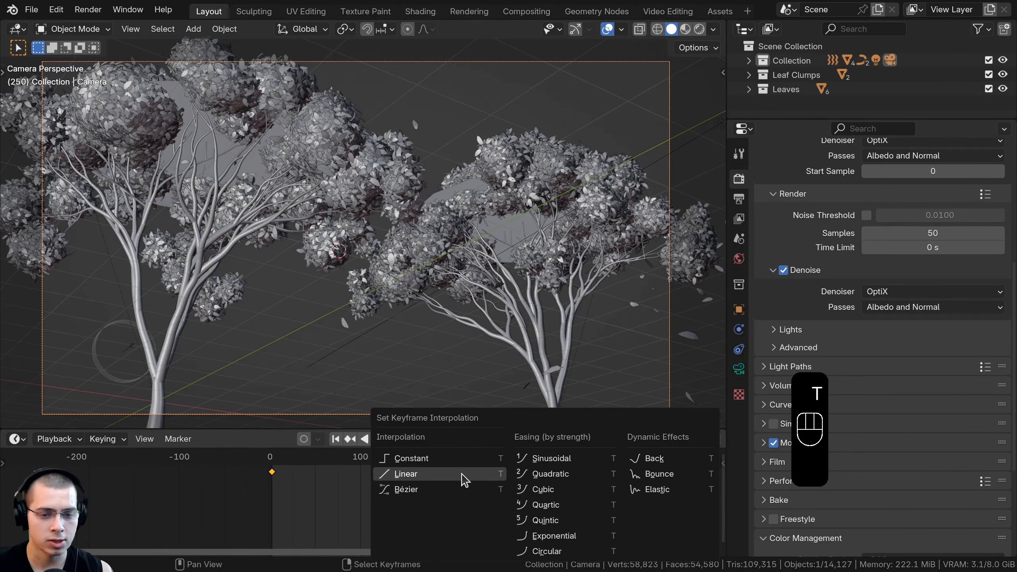
click(403, 479)
key(space)
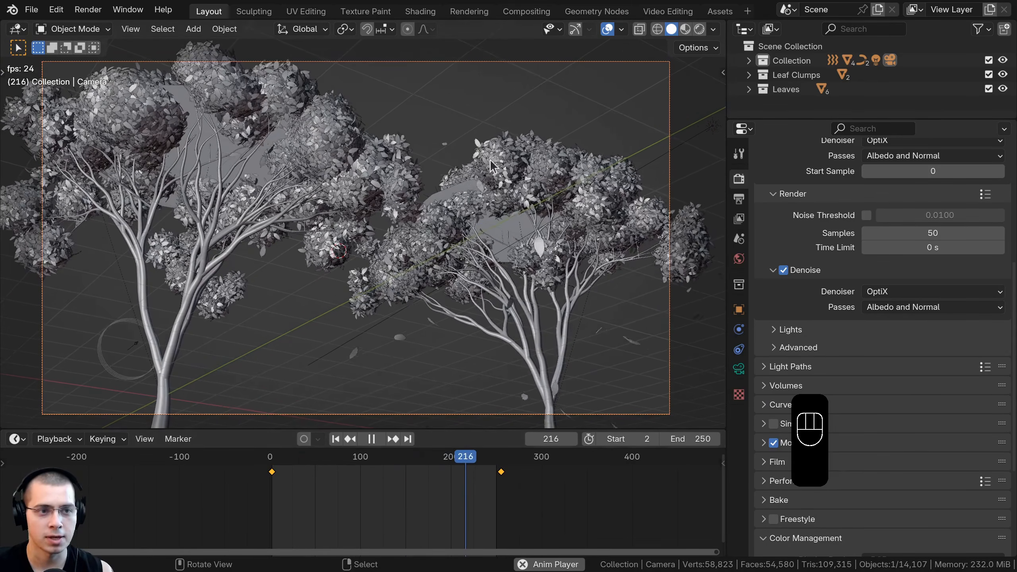
click(485, 457)
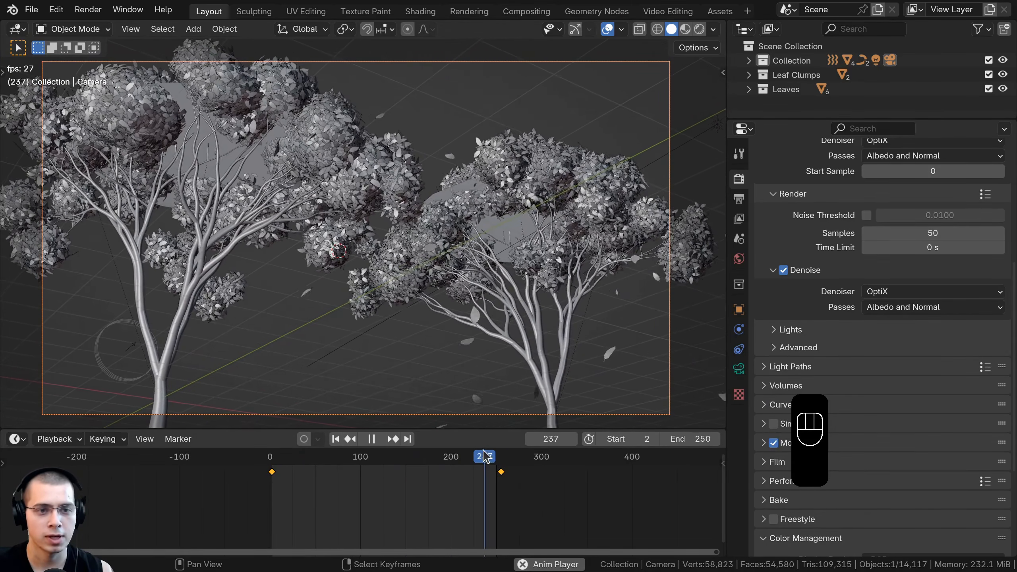
key(space)
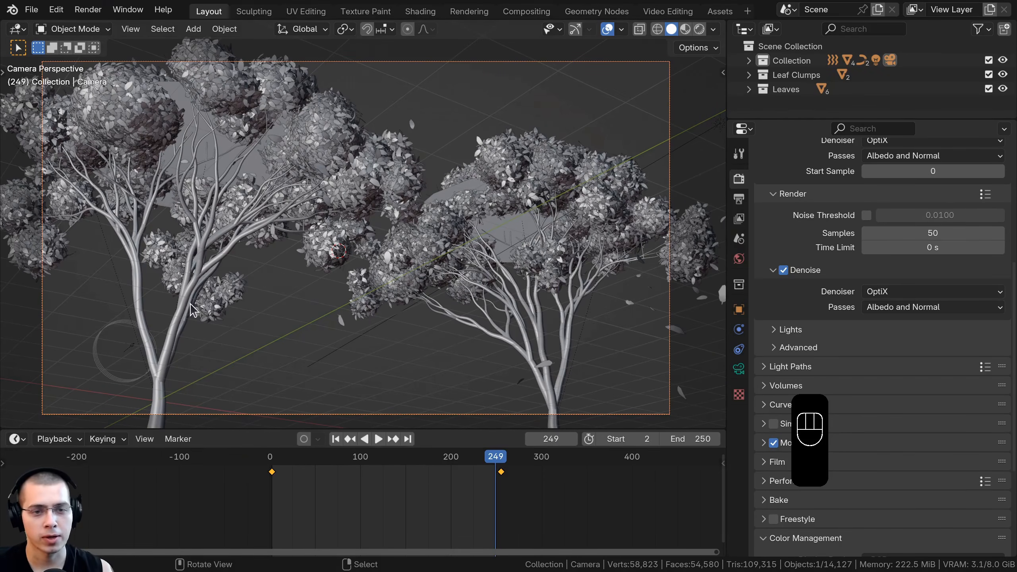
Create a folder named Pics inside Fall Tree/V4 and set it as the render output path.
click(739, 201)
drag(728, 206, 708, 206)
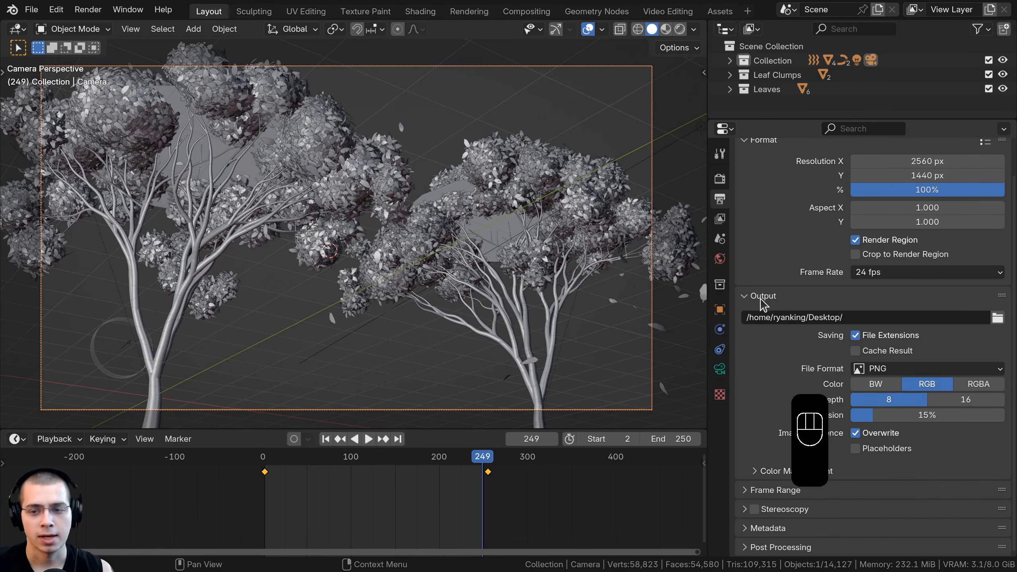
click(878, 318)
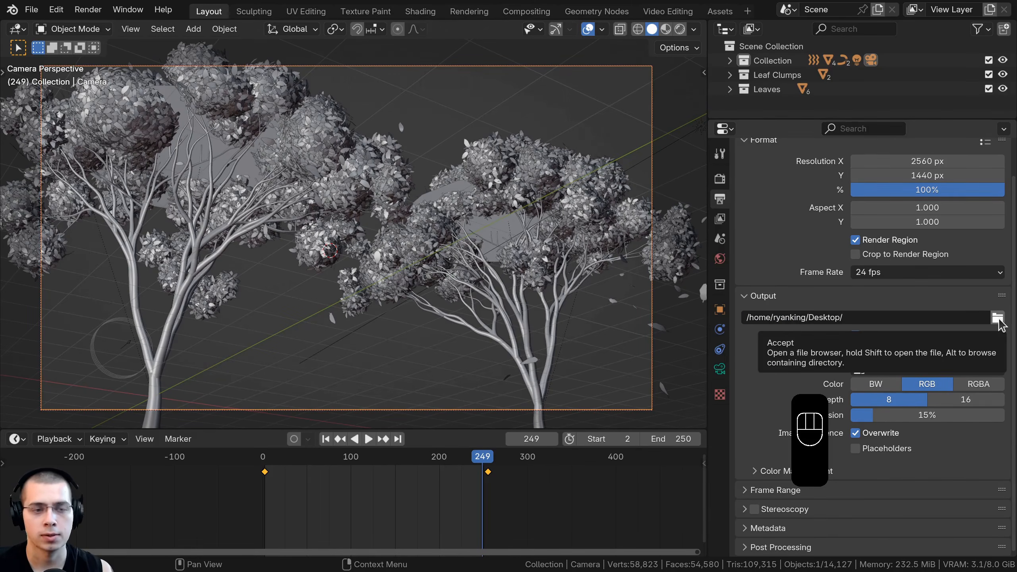
click(998, 319)
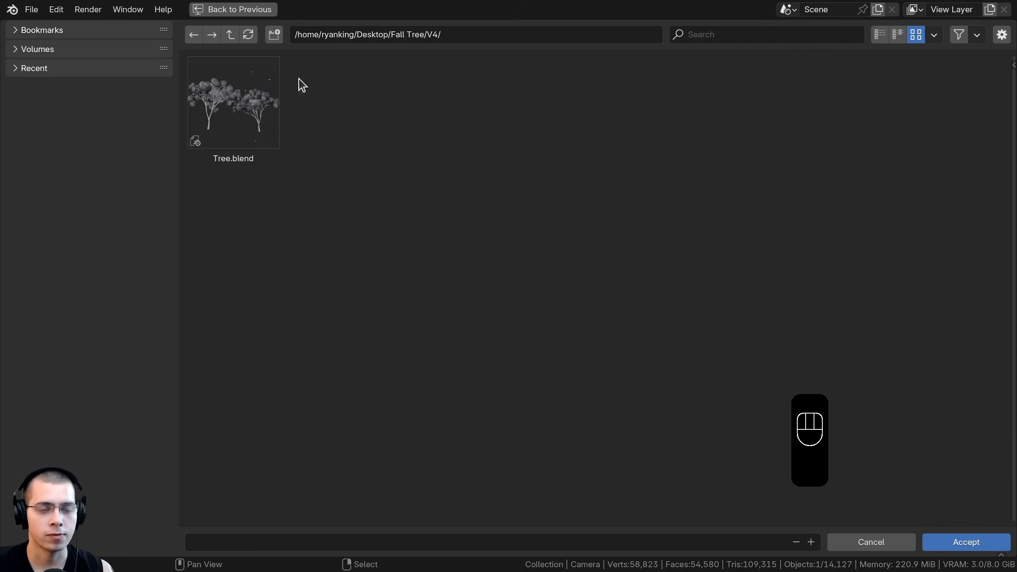
click(273, 35)
text(Pics)
key(Return)
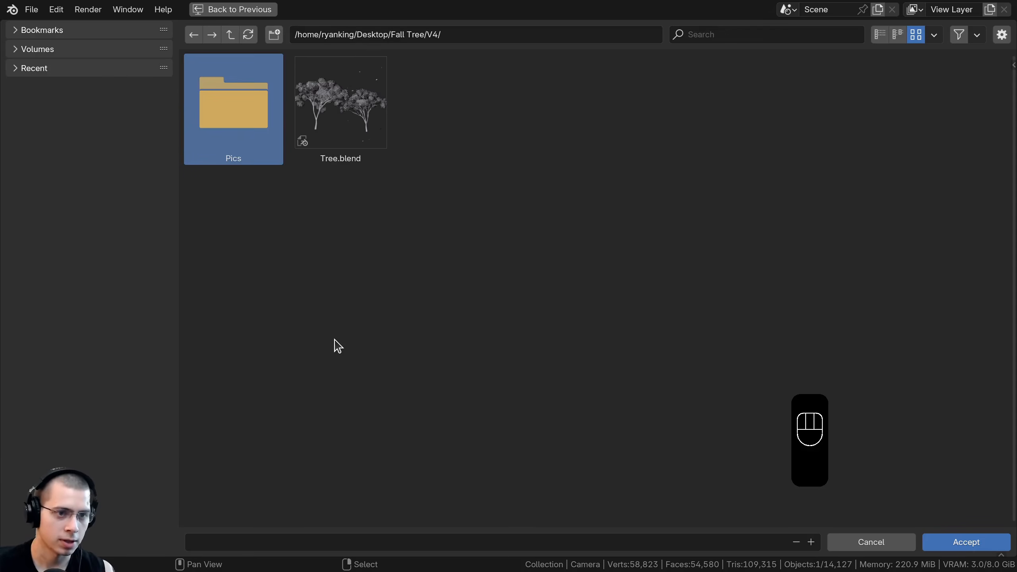
double_click(220, 135)
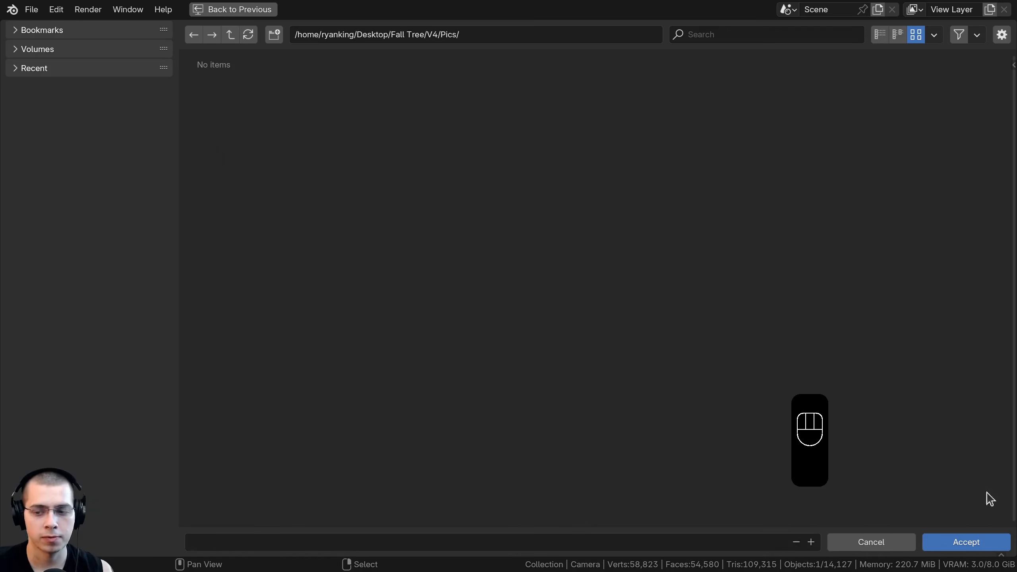
click(977, 546)
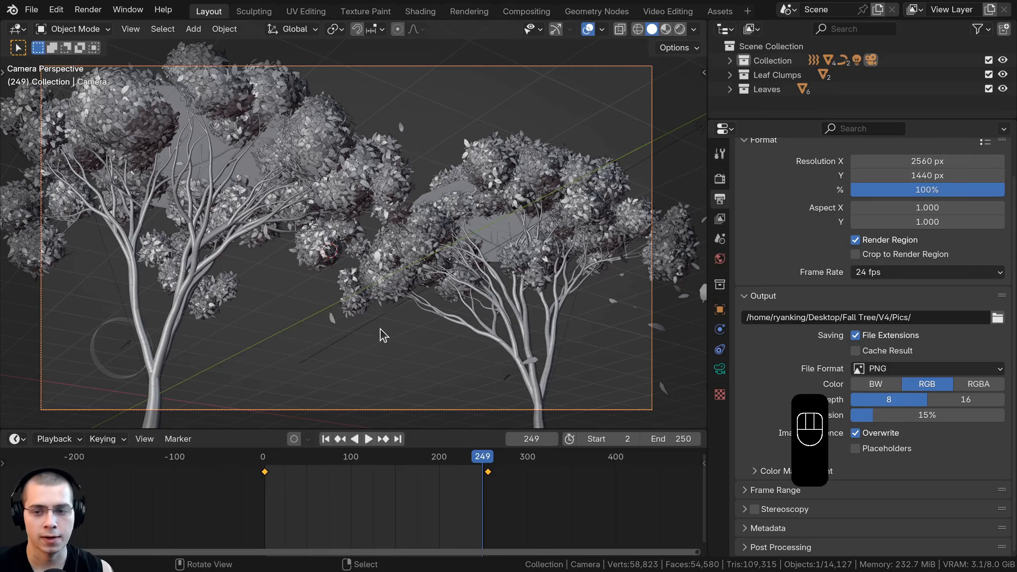
Set the render output's file format to JPEG with 100% quality.
click(883, 369)
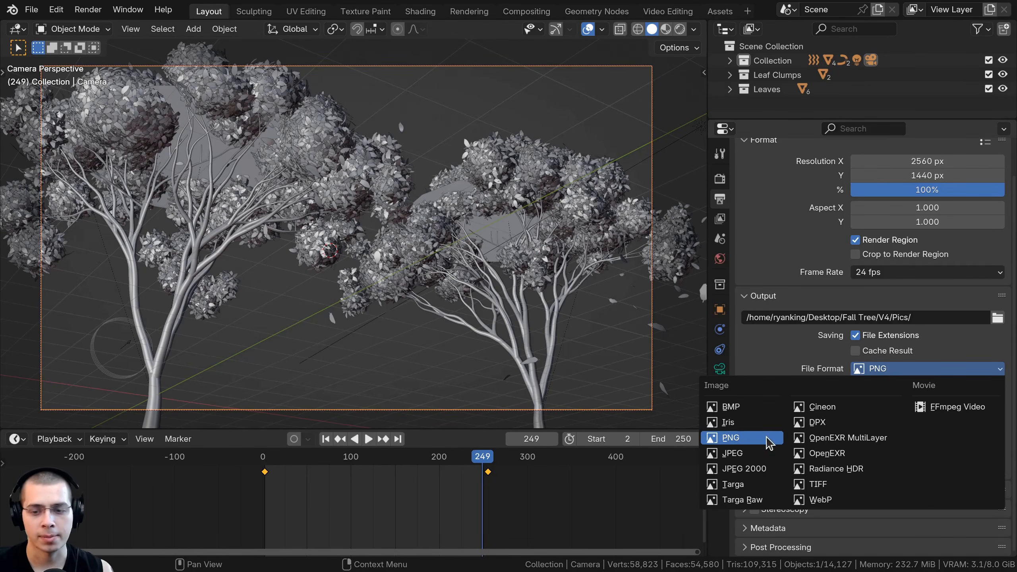
click(736, 453)
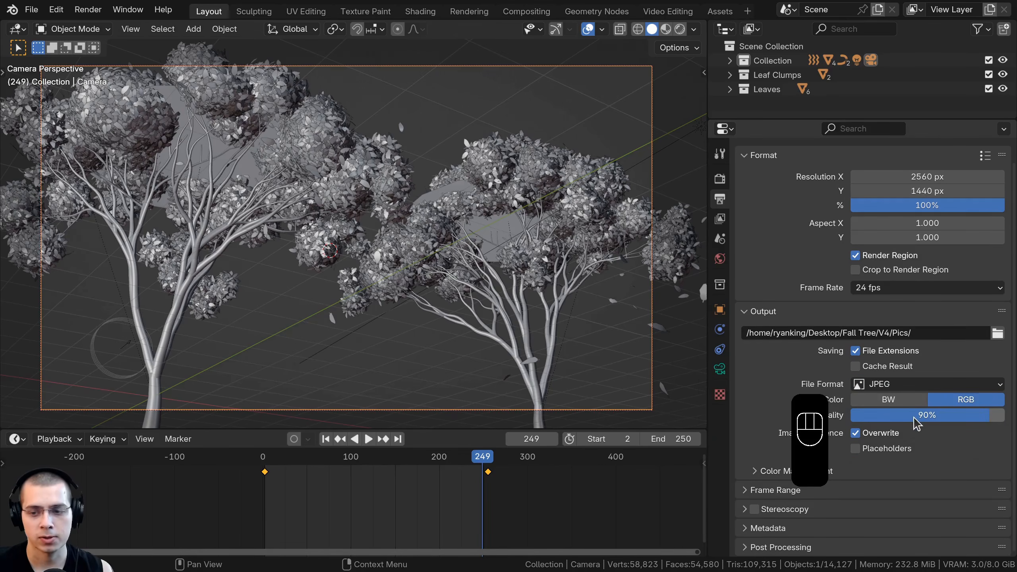
click(864, 391)
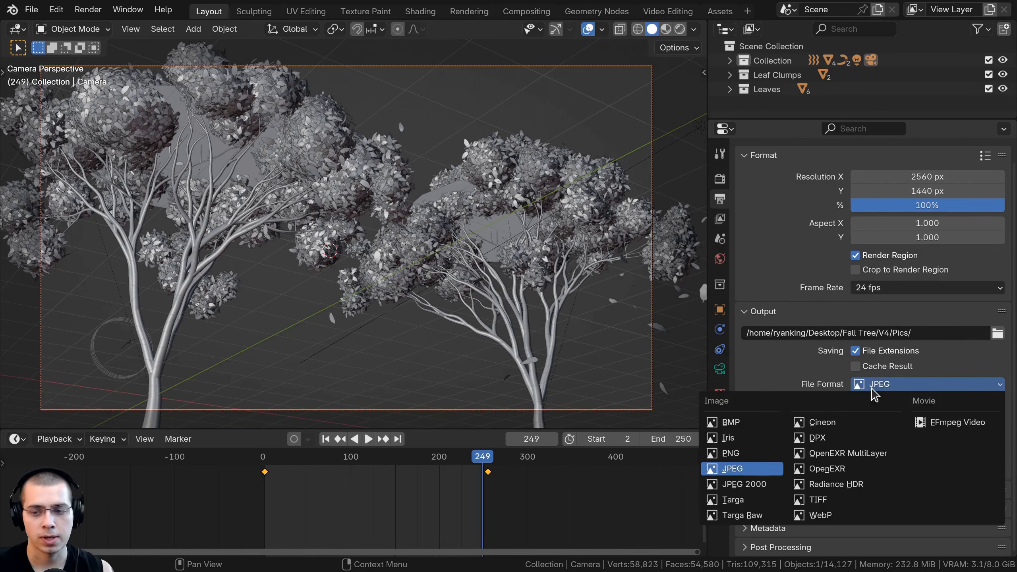
click(872, 387)
drag(468, 498, 615, 488)
click(888, 387)
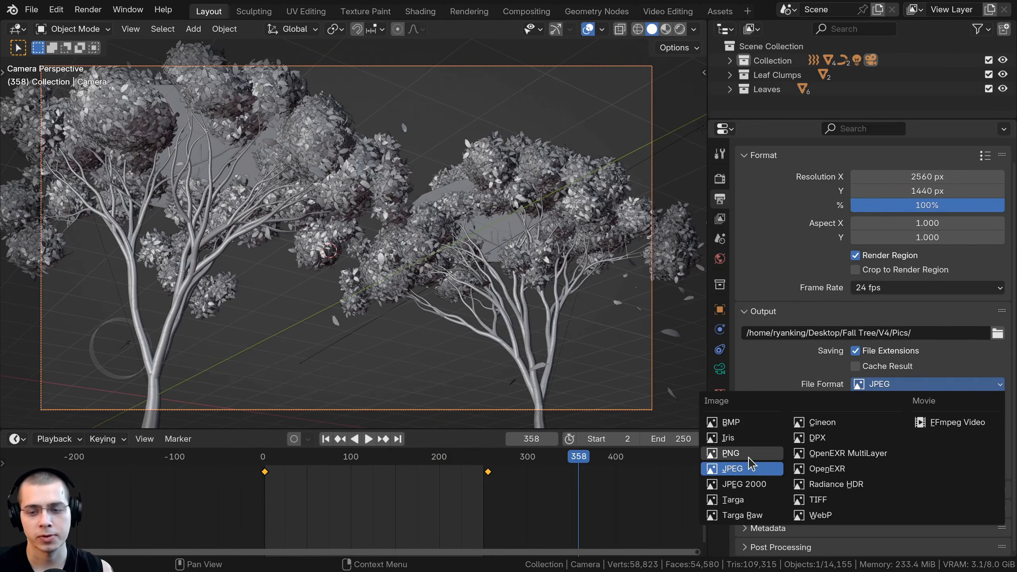
shift+middle_drag(511, 231, 512, 230)
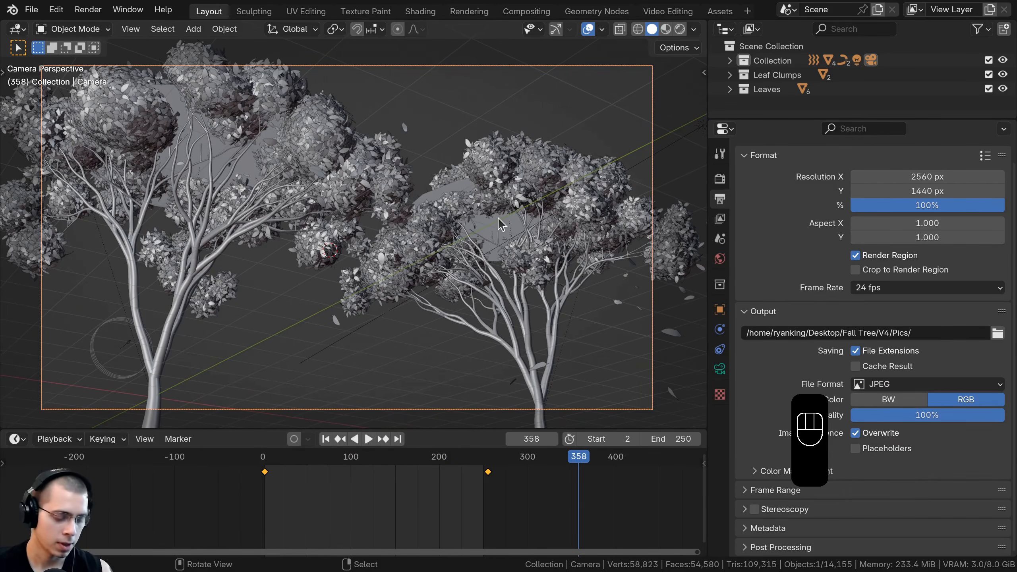
Save the file, render the whole animation and look over the rendered result.
key(ctrl+s)
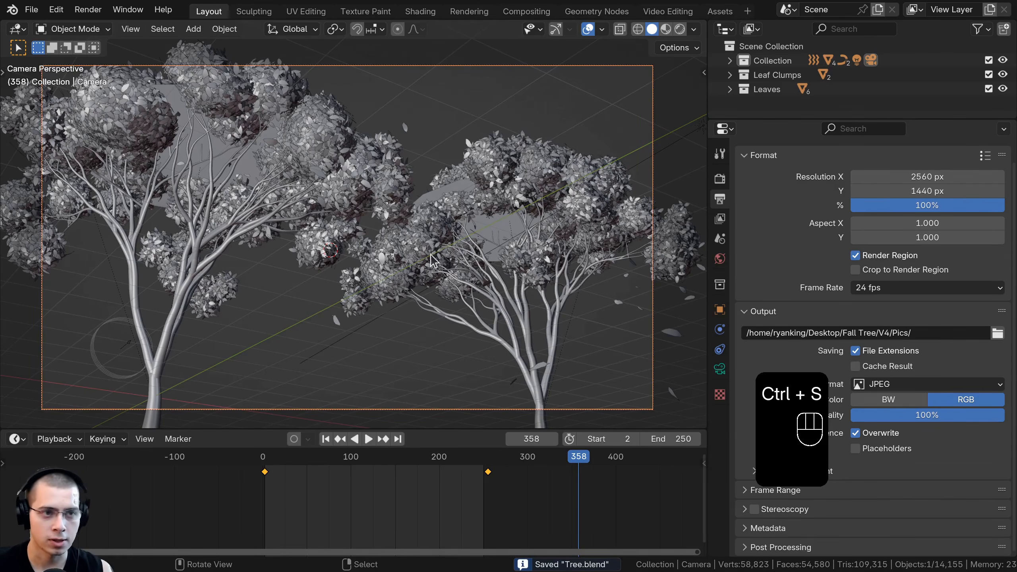
click(98, 12)
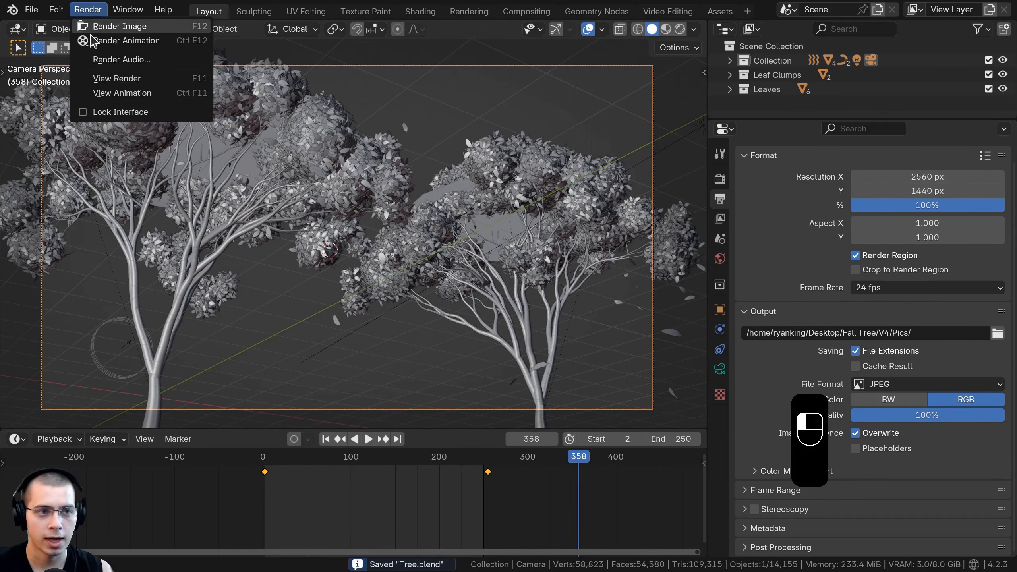
click(151, 40)
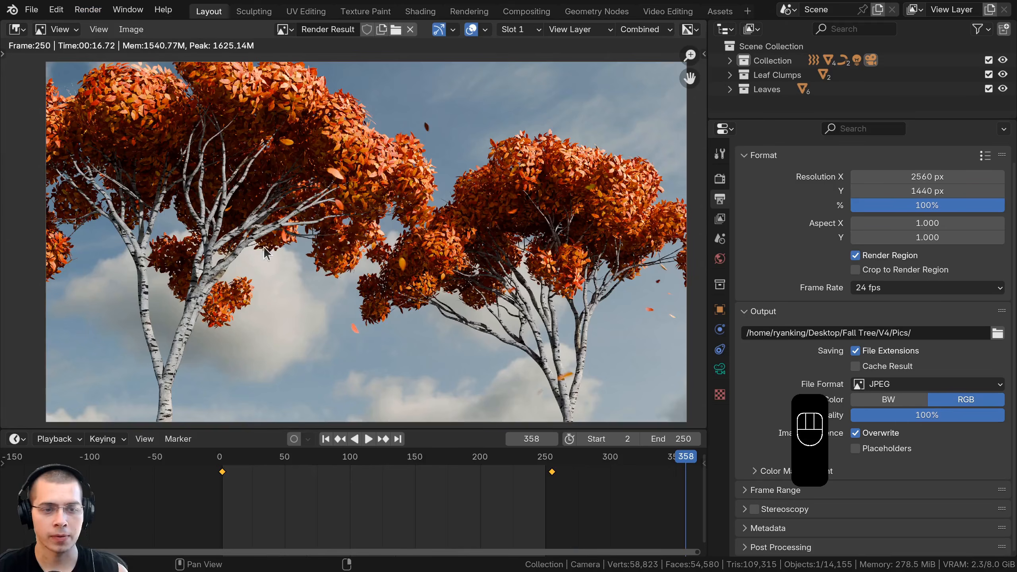
middle_drag(205, 117, 200, 117)
middle_drag(372, 189, 373, 190)
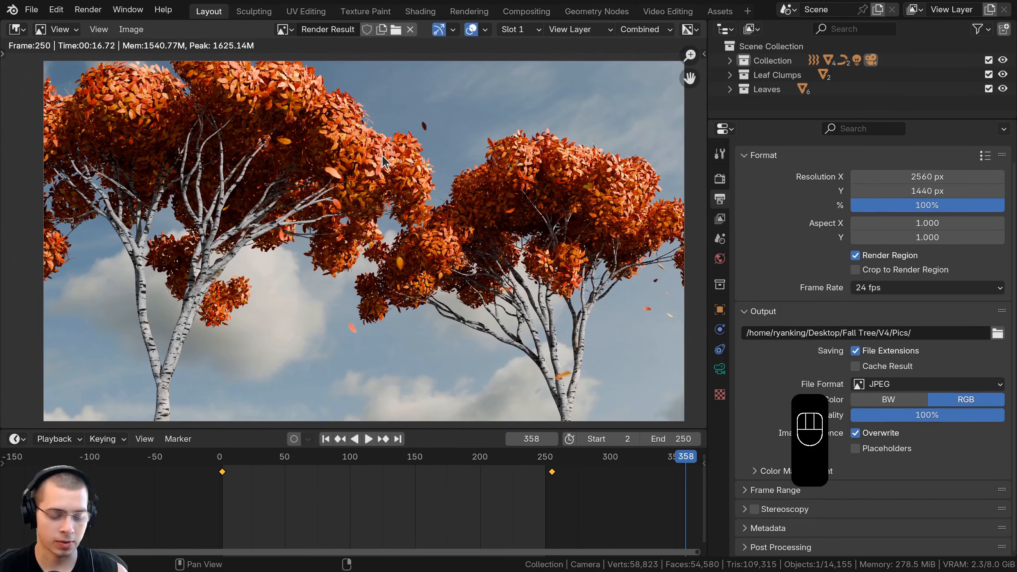
Save the tree file and create a new file from the Video Editing template.
key(ctrl+s)
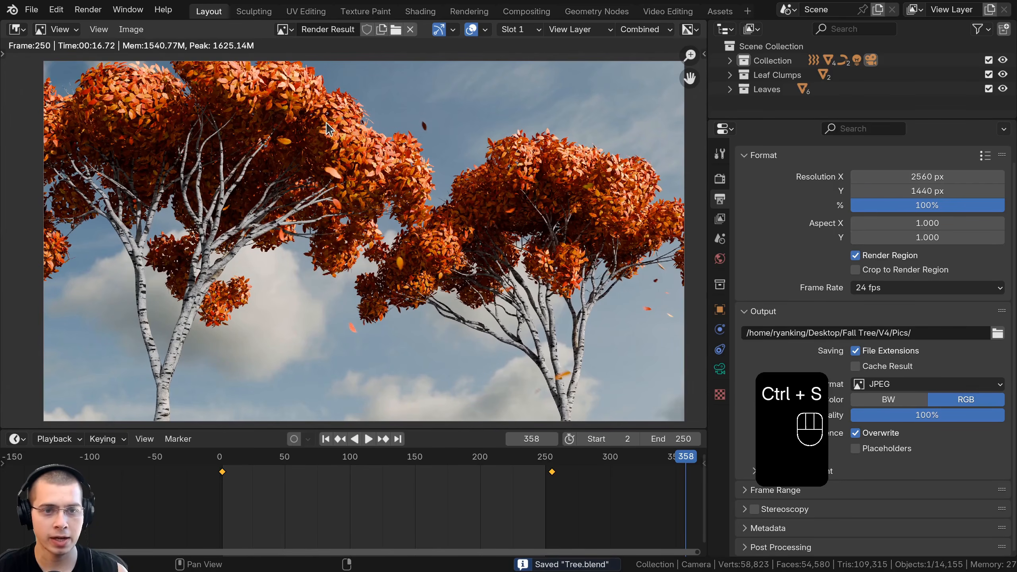
click(32, 9)
click(31, 9)
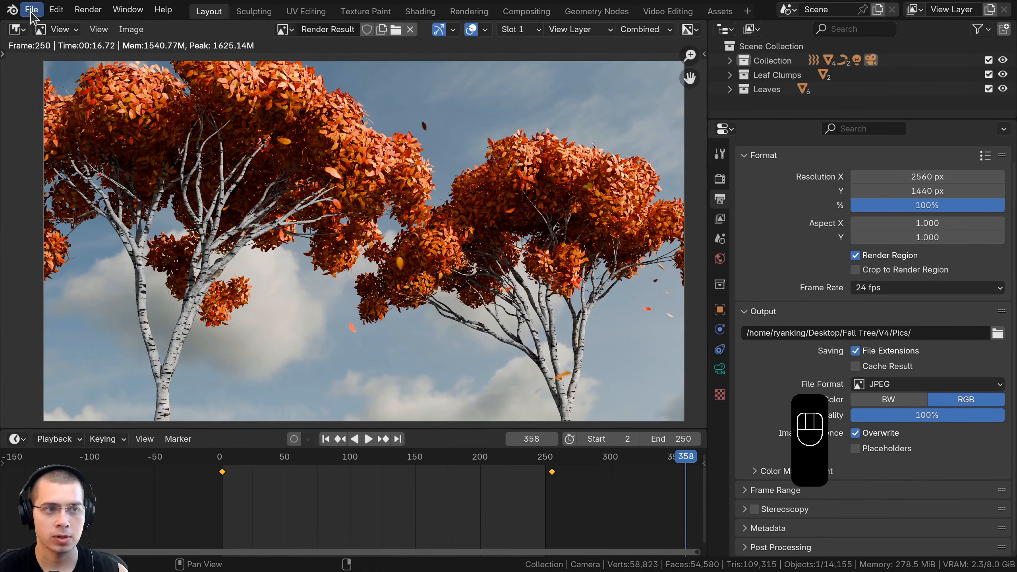
click(31, 9)
mouse_move(81, 26)
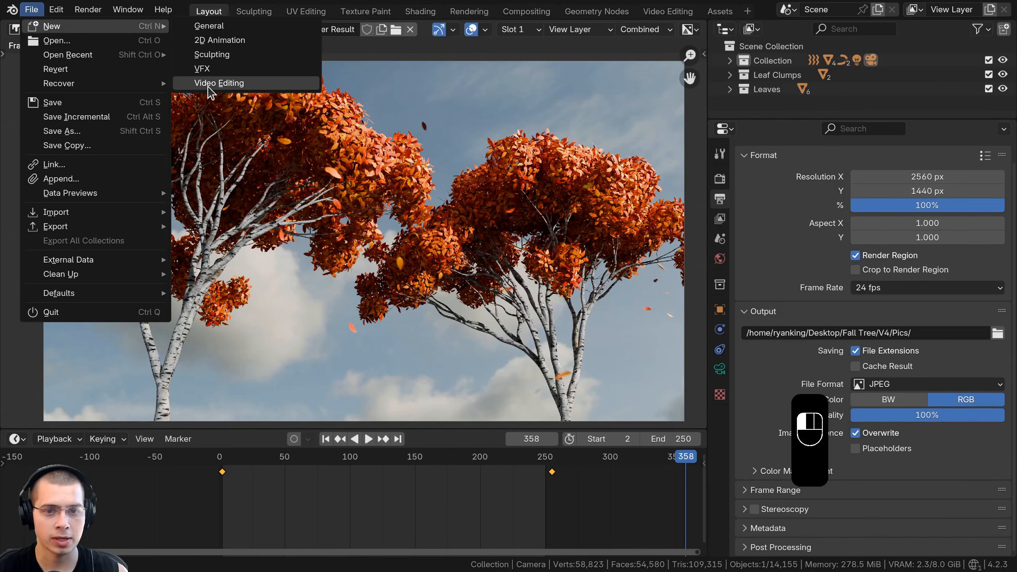
click(219, 83)
Add all the rendered JPEG frames from the Fall Tree/V4/Pics folder to the sequencer as one image strip.
middle_drag(227, 412, 239, 420)
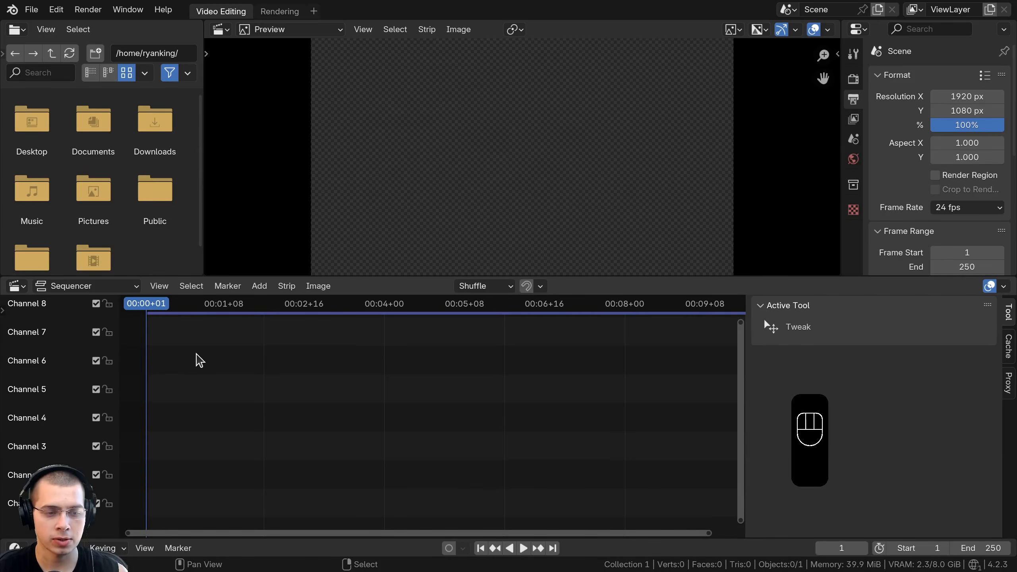
key(shift+a)
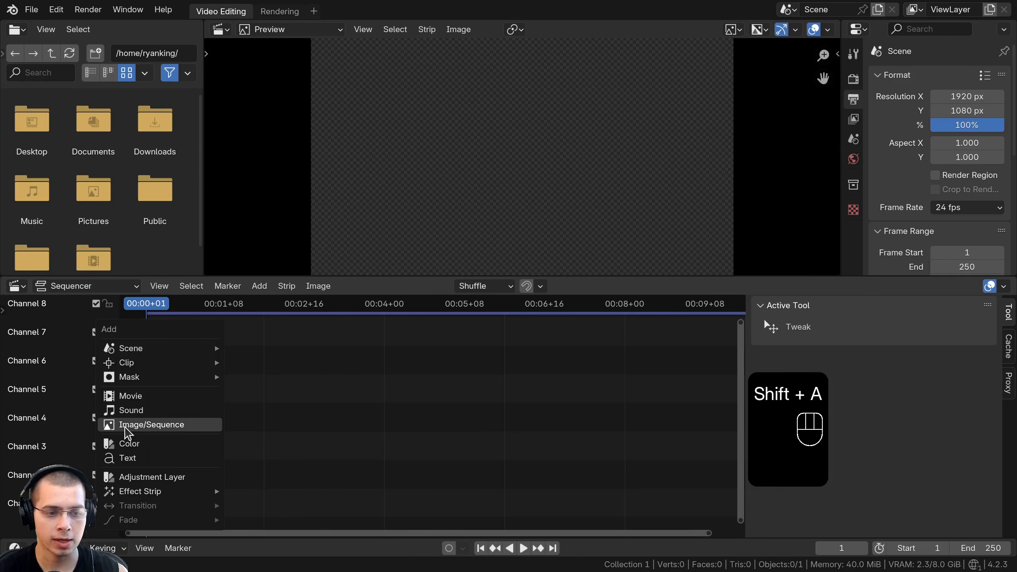
click(153, 425)
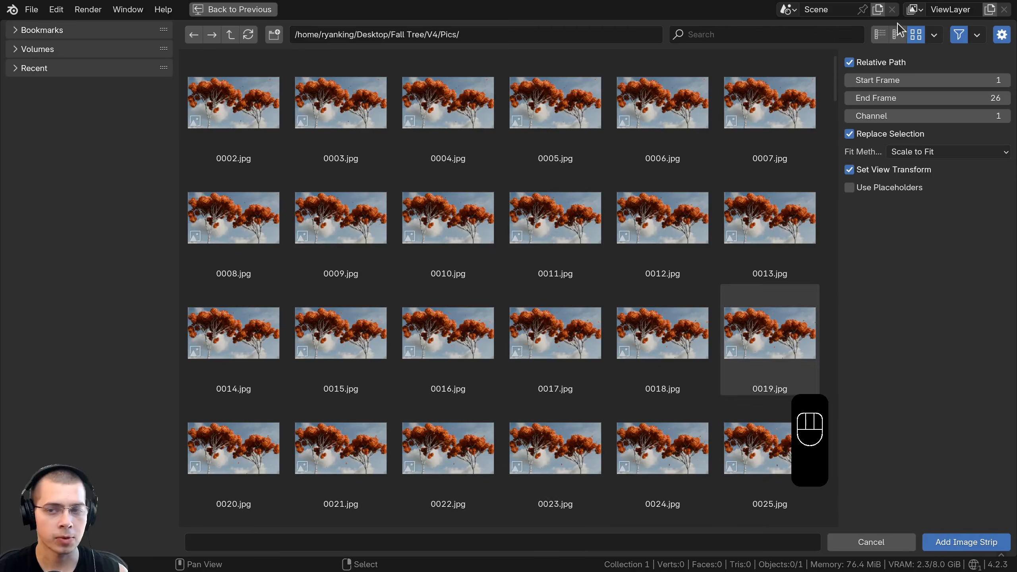
scroll(427, 243, down, 2)
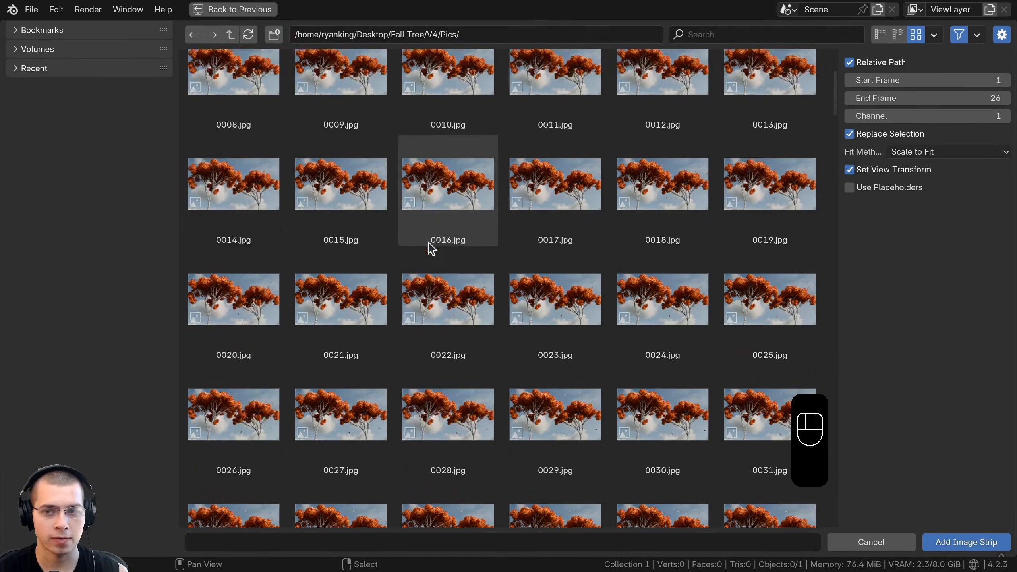
scroll(431, 246, up, 2)
click(582, 140)
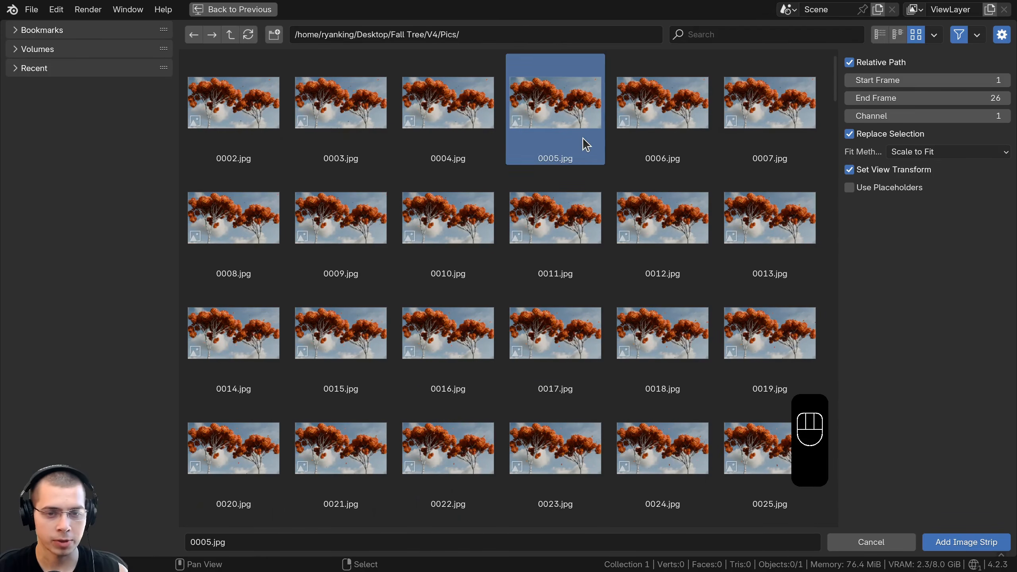
key(a)
key(a)
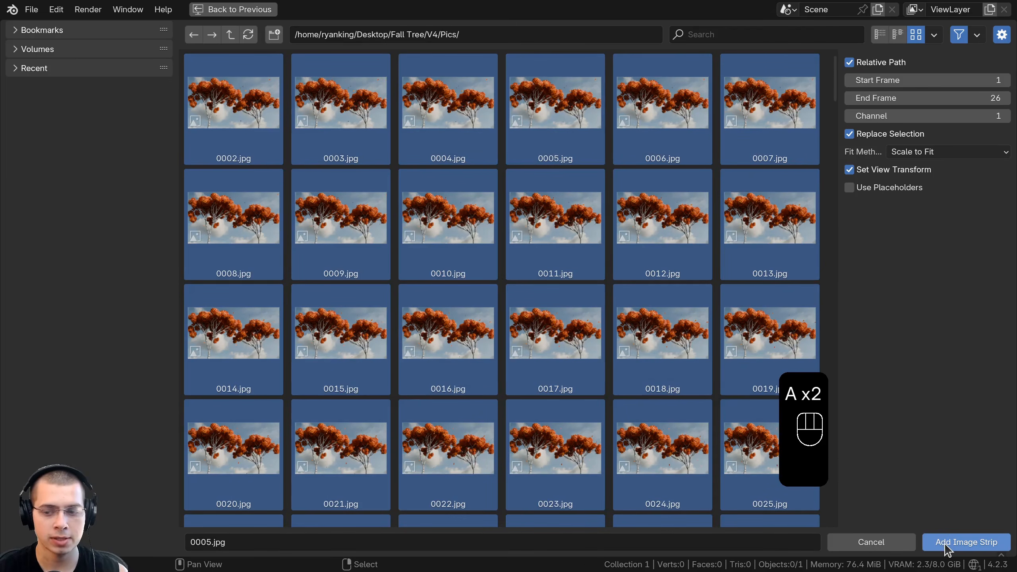
click(946, 542)
Play back the image strip and enlarge the preview area to review the whole animation.
key(space)
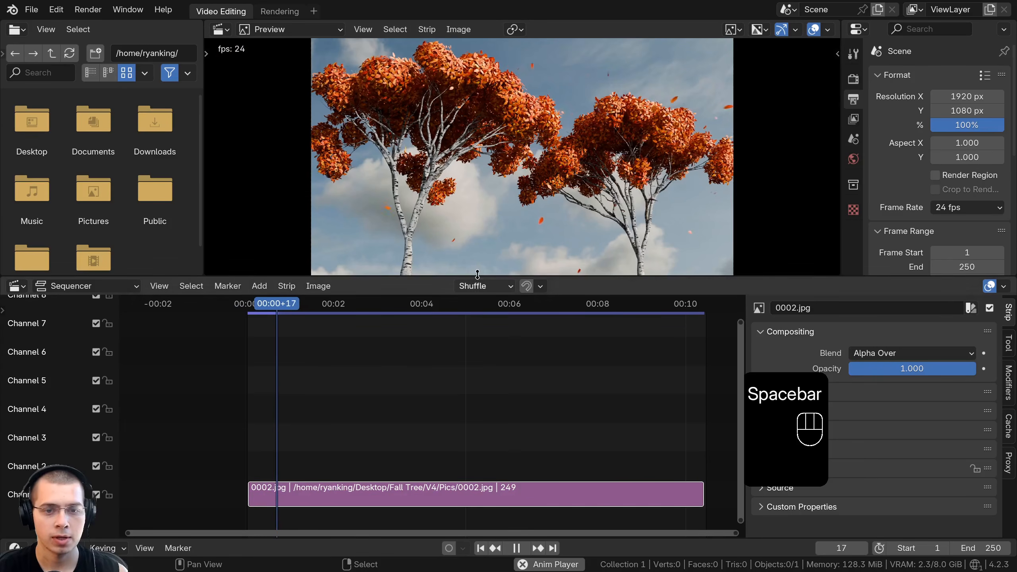
drag(477, 275, 520, 328)
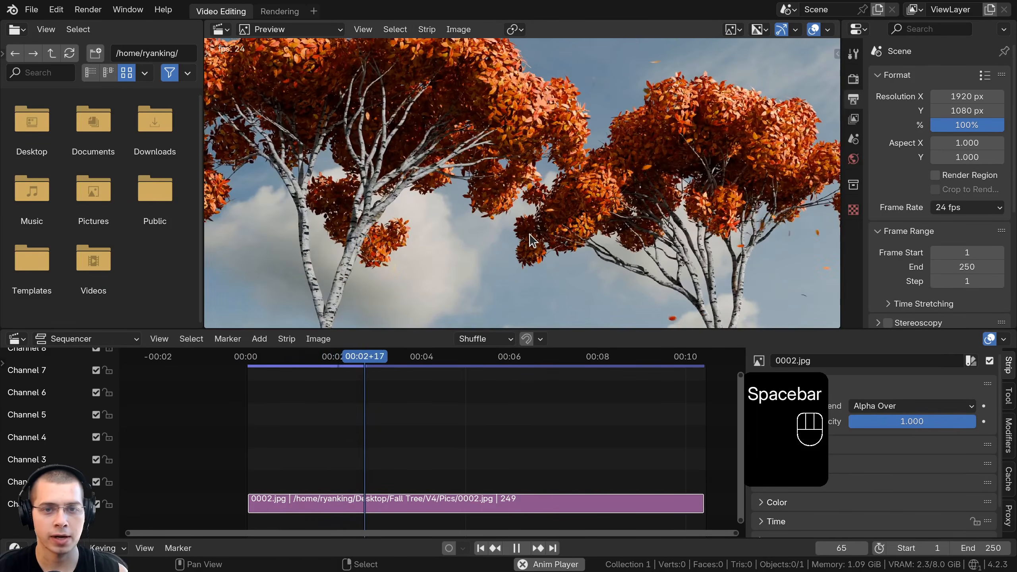
scroll(529, 236, down, 5)
middle_drag(460, 385, 454, 384)
middle_drag(371, 394, 367, 395)
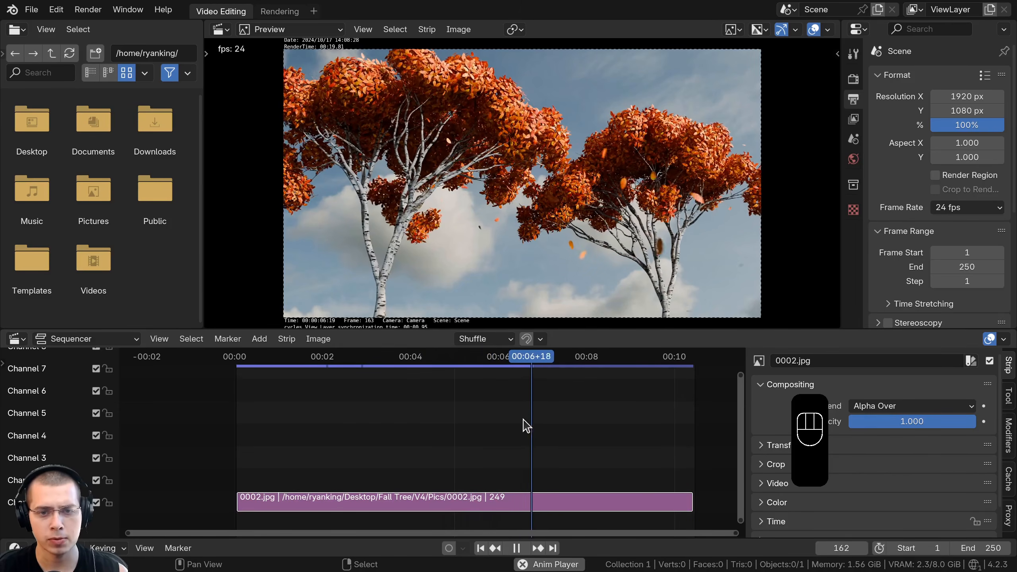
click(677, 445)
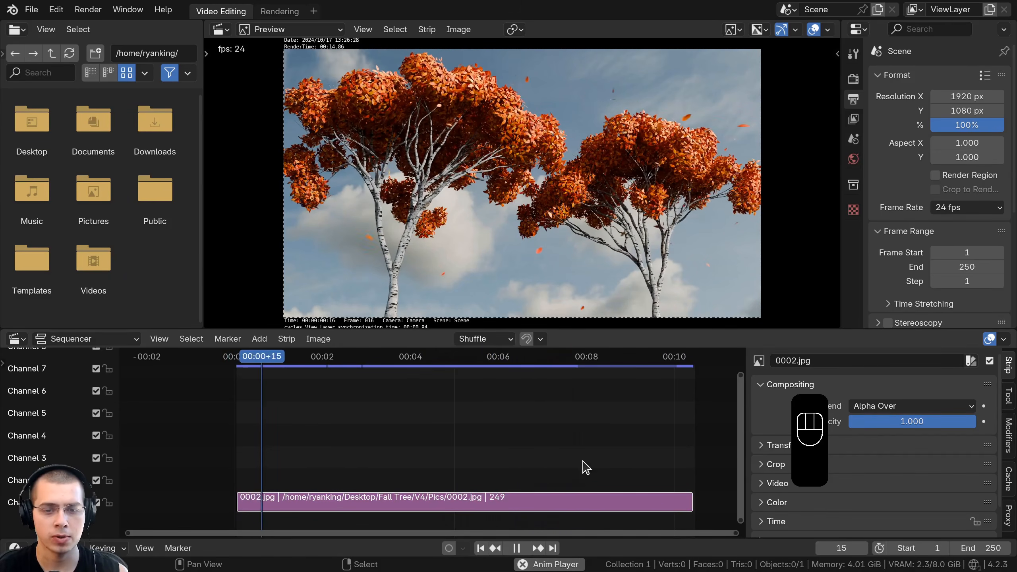
Set the scene's end frame to 249 to match the end of the strip, and stop the playback.
middle_drag(456, 450, 176, 404)
scroll(581, 441, up, 5)
middle_drag(592, 387, 438, 382)
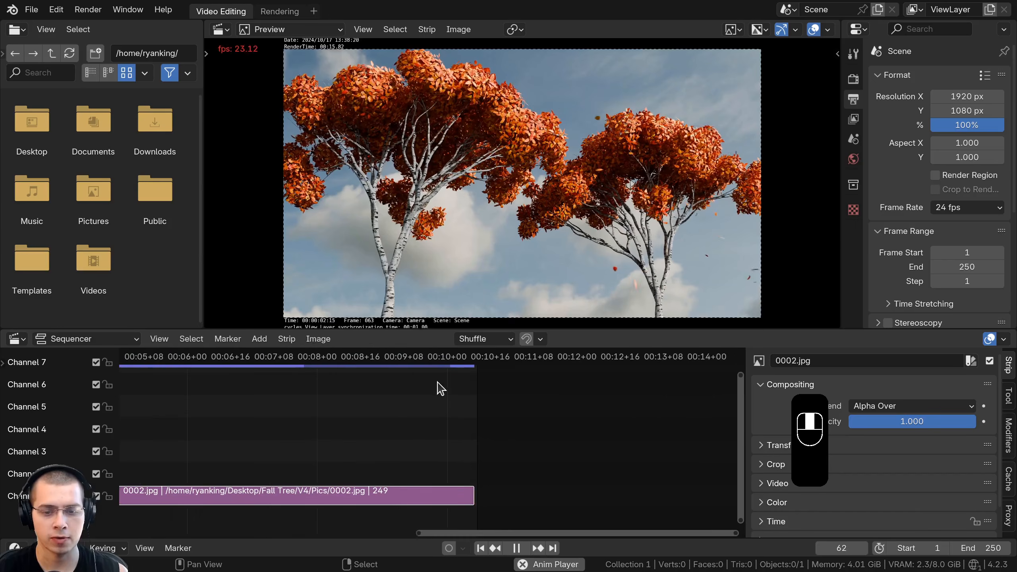
scroll(495, 461, up, 14)
scroll(263, 439, down, 4)
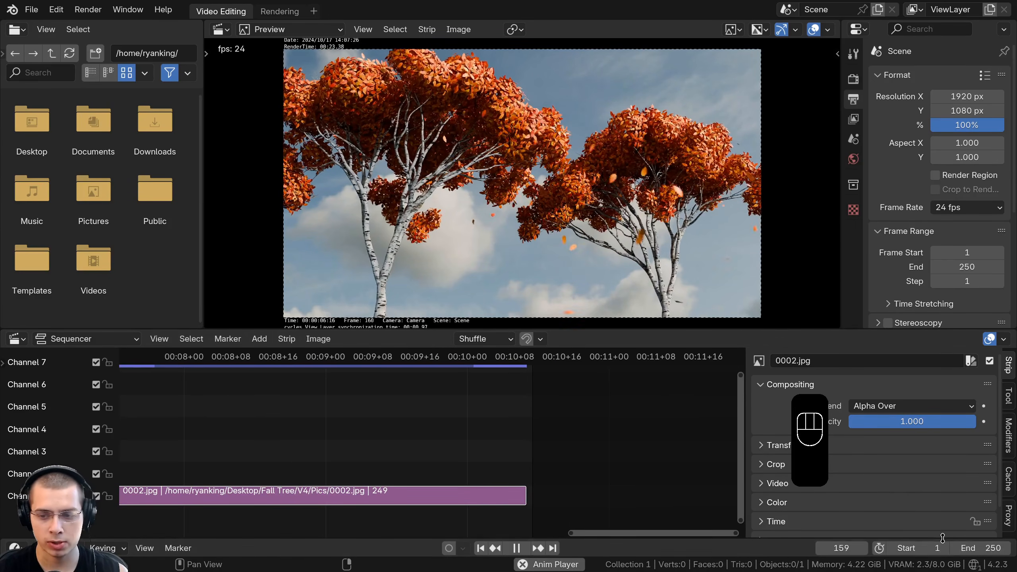
click(956, 549)
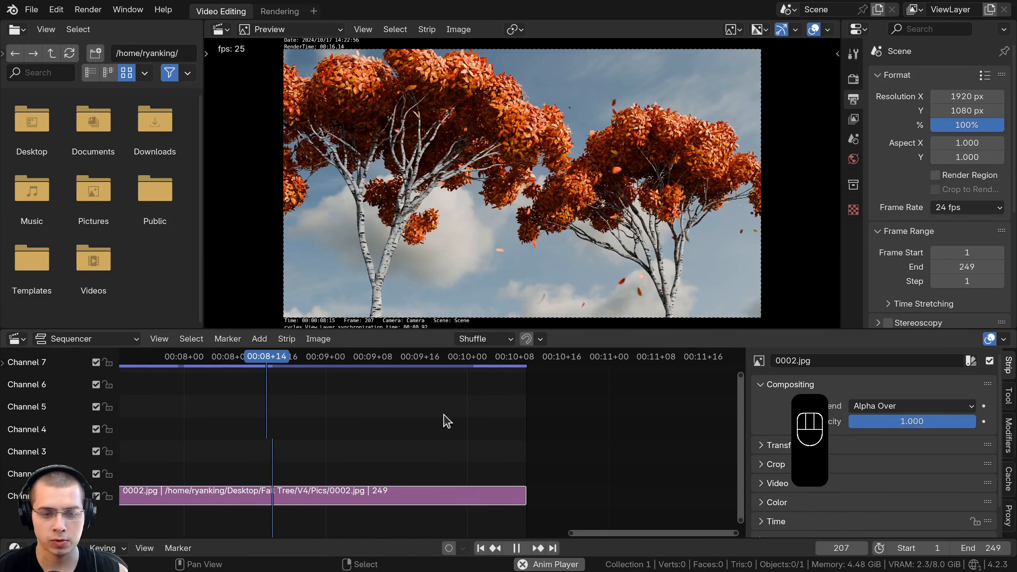
scroll(352, 434, down, 8)
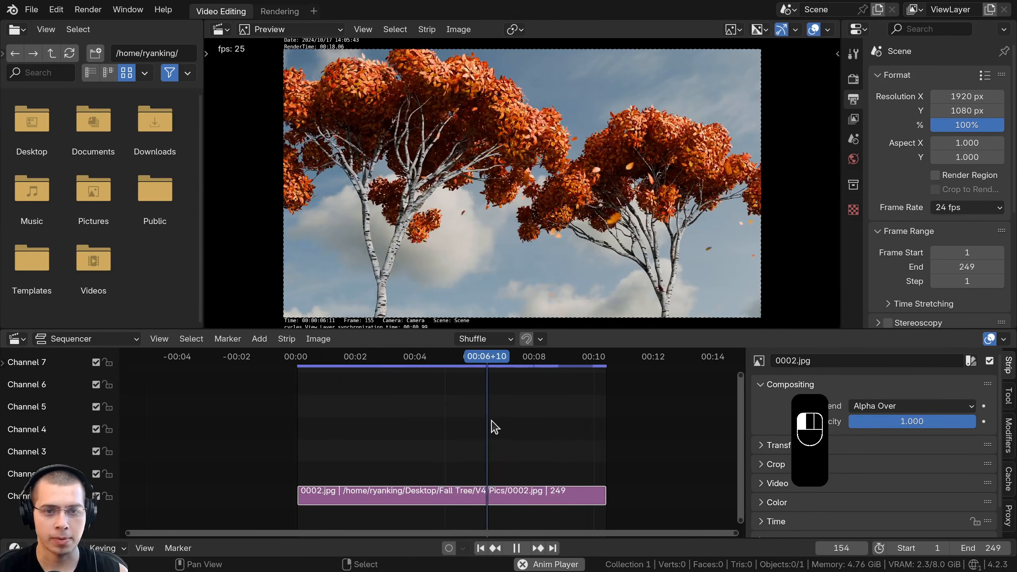
key(shift+Left)
key(space)
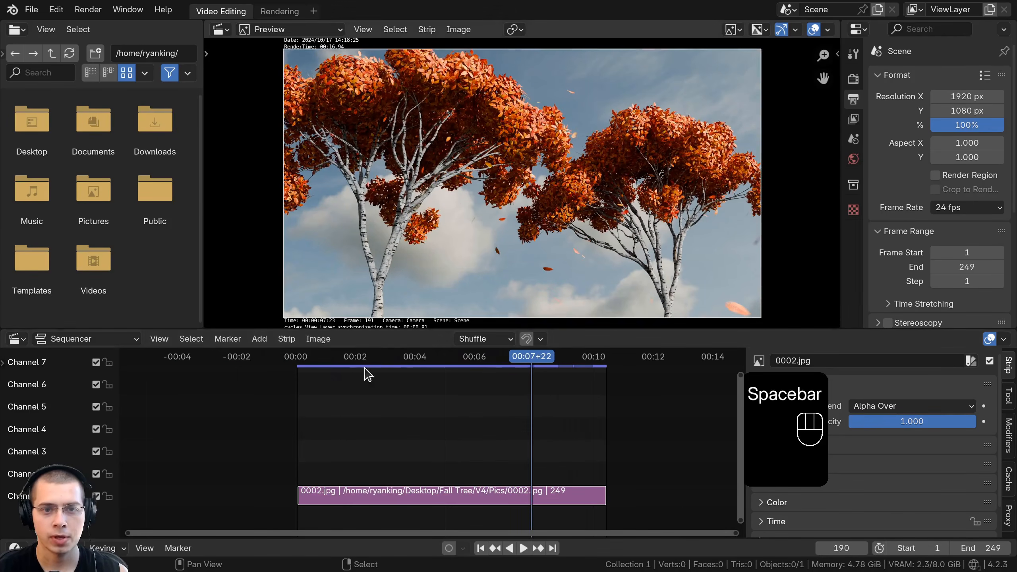
Widen the output settings area and set the video's output path to the Desktop folder.
scroll(900, 194, down, 5)
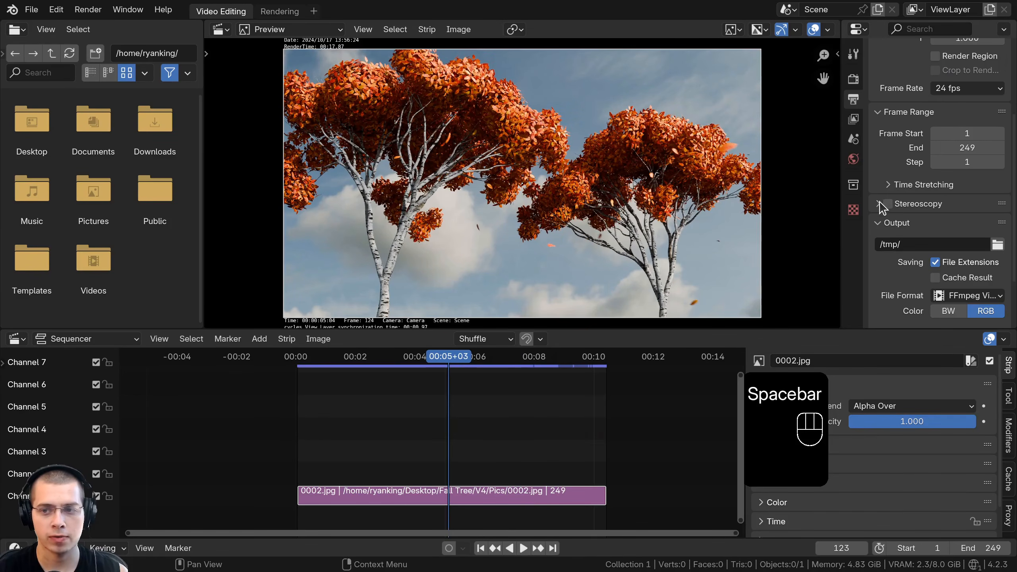
drag(842, 230, 824, 231)
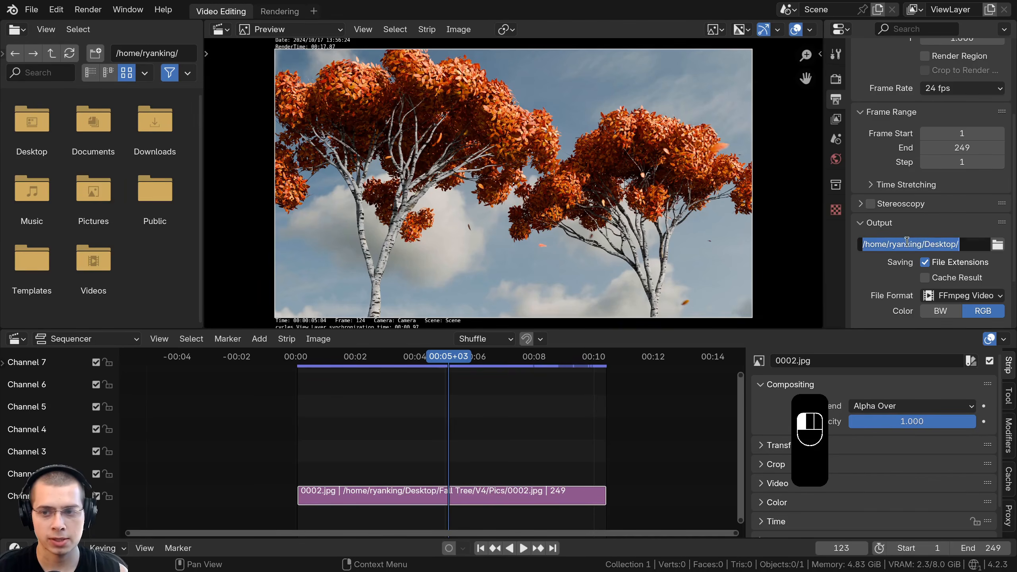
click(917, 220)
Use FFmpeg Video as the output file format with MPEG-4 as the encoding container.
scroll(921, 228, down, 3)
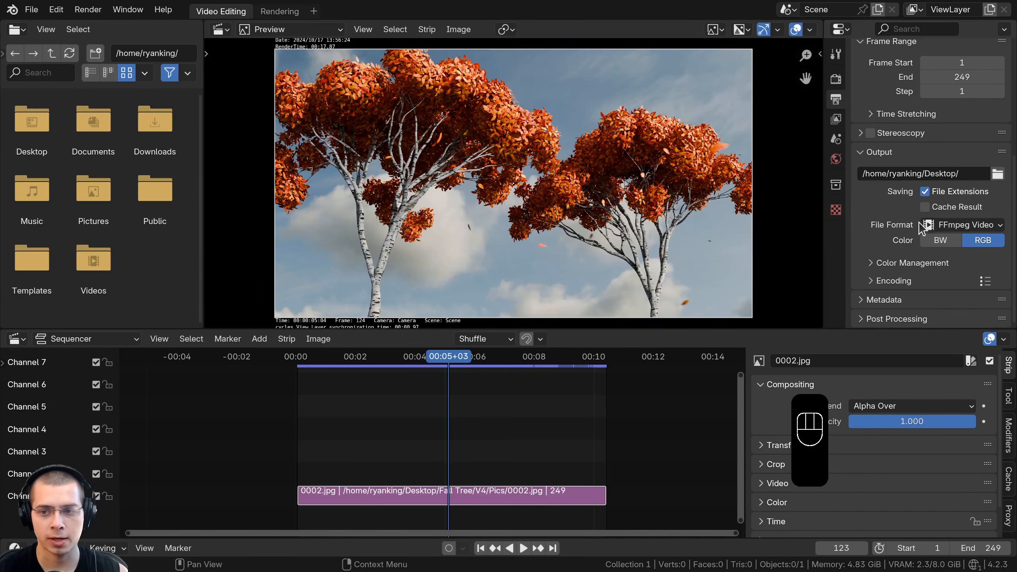
click(947, 229)
click(948, 229)
click(881, 281)
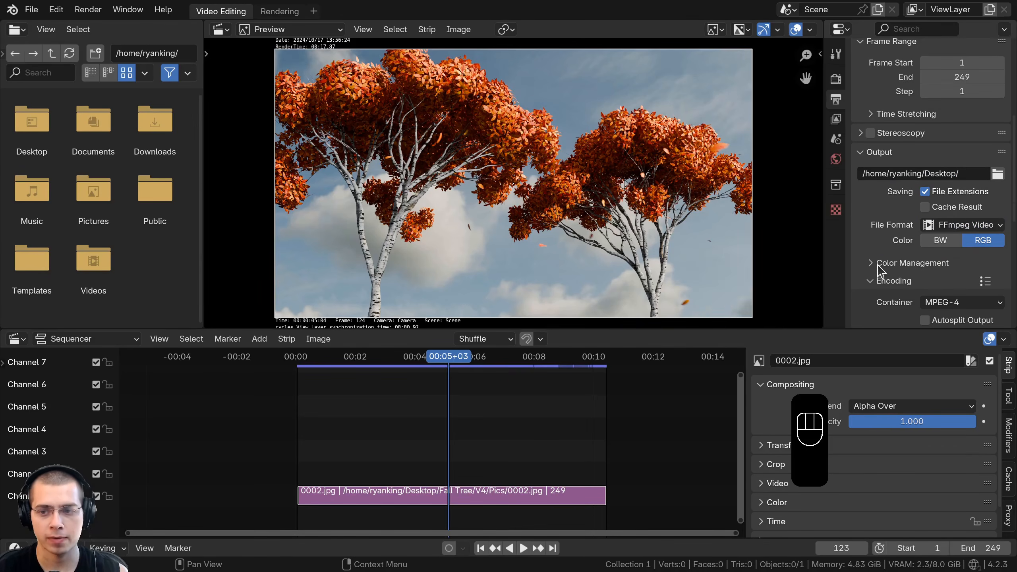
click(881, 263)
scroll(878, 240, down, 10)
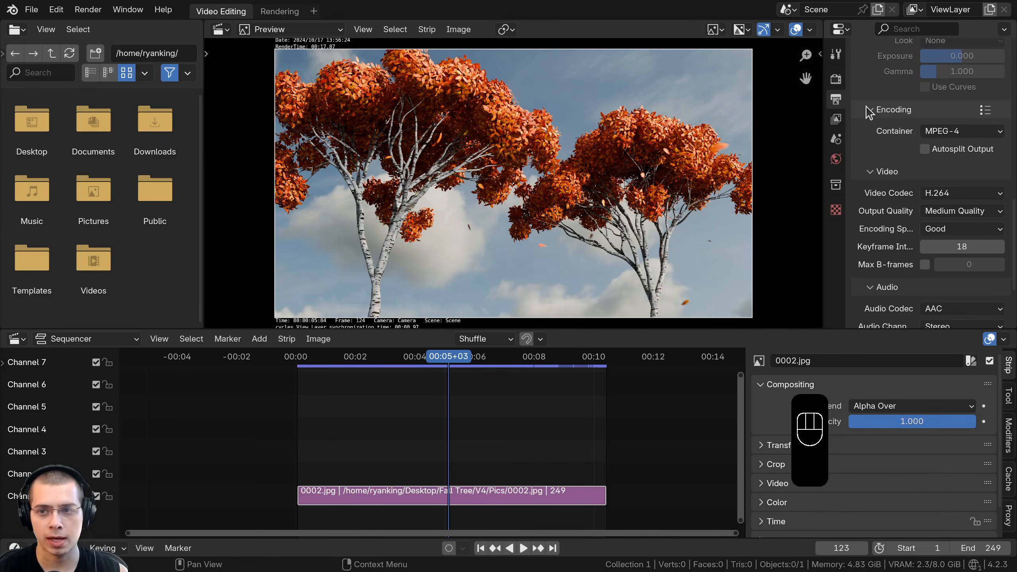
click(964, 132)
click(963, 140)
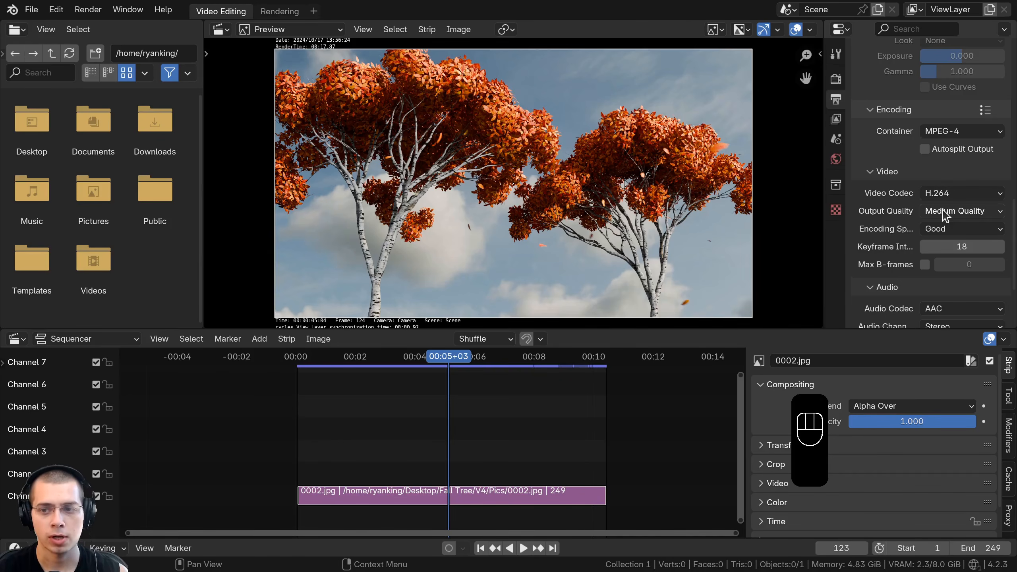
Set the audio codec of the video output to No Audio.
scroll(933, 228, down, 3)
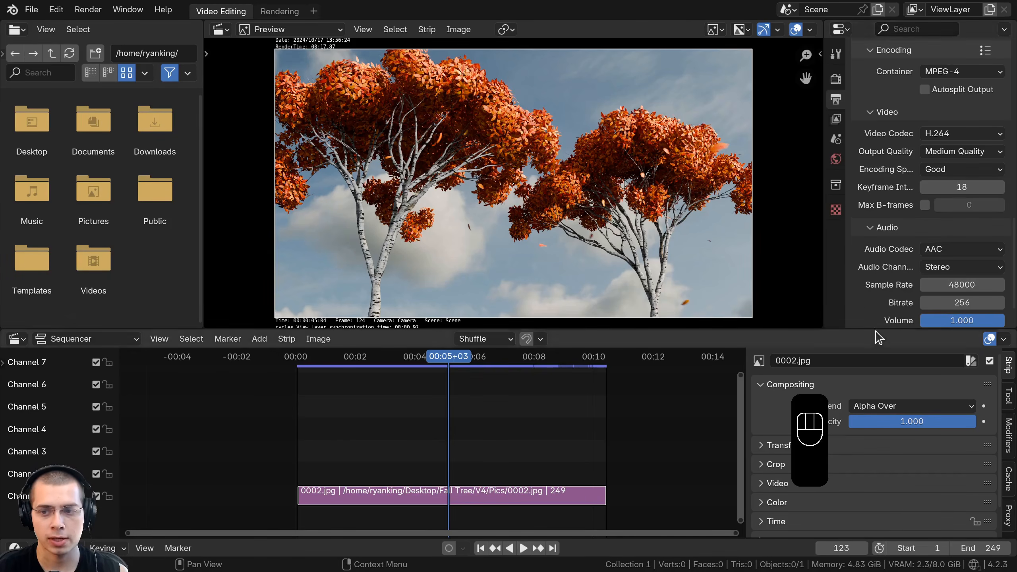
click(937, 251)
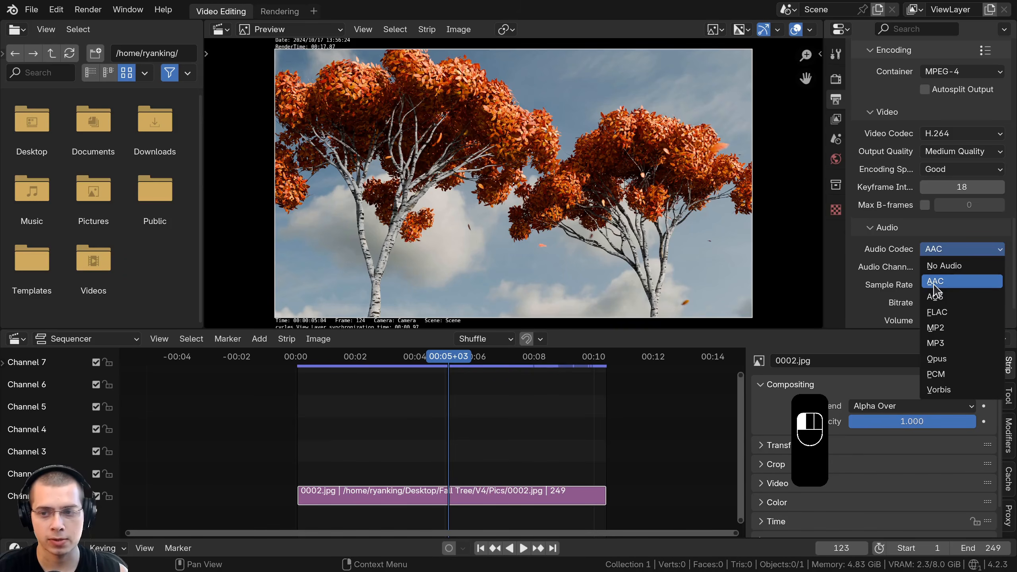
click(934, 267)
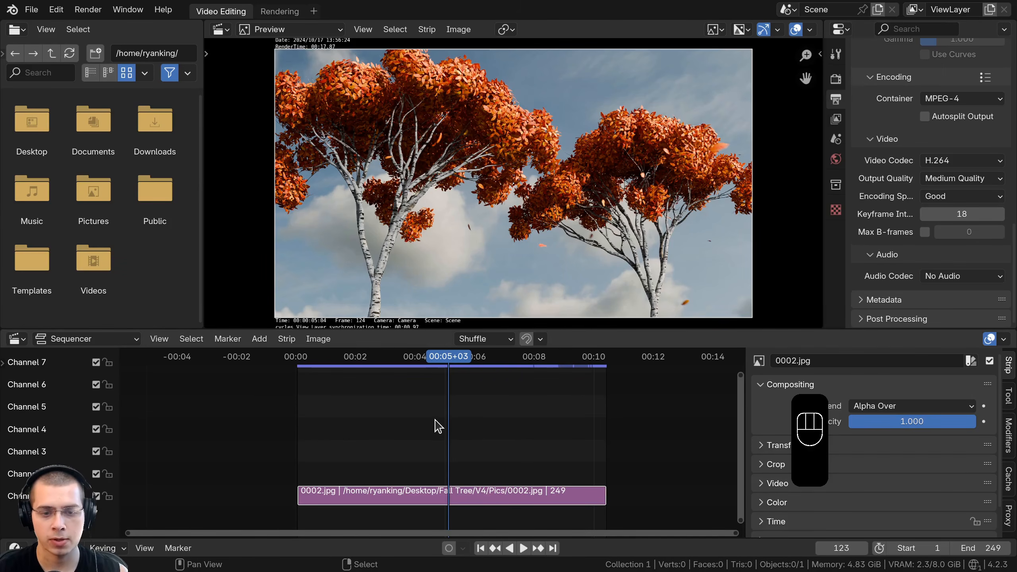
Scrub through the strip for a last check and render the animation to the video file.
drag(385, 417, 516, 417)
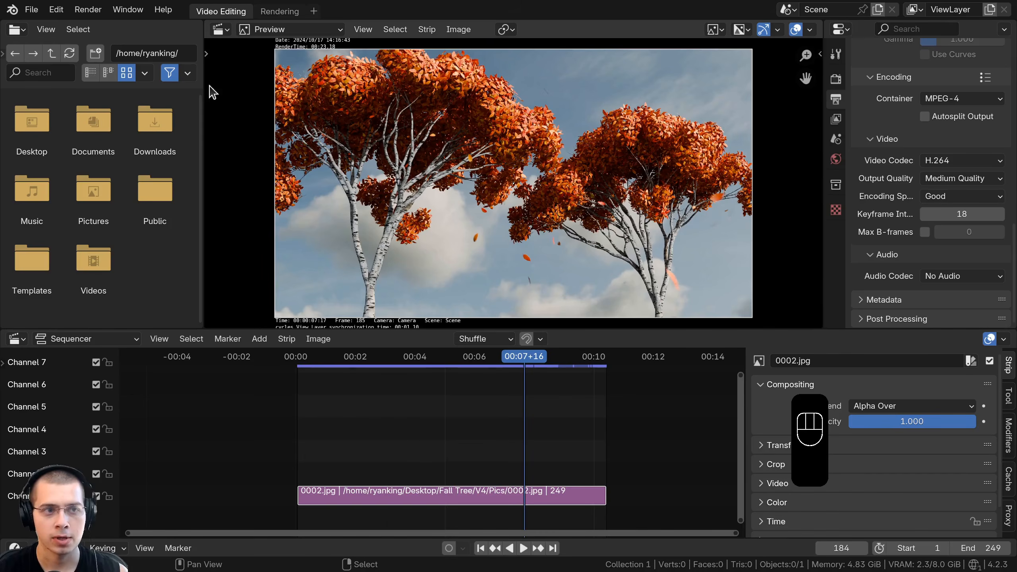
click(86, 10)
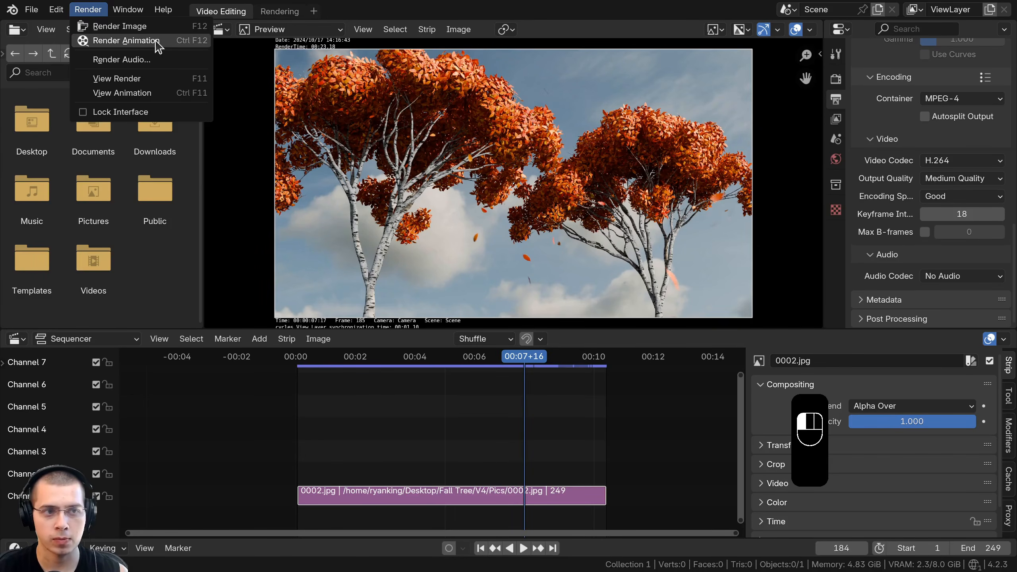
click(136, 41)
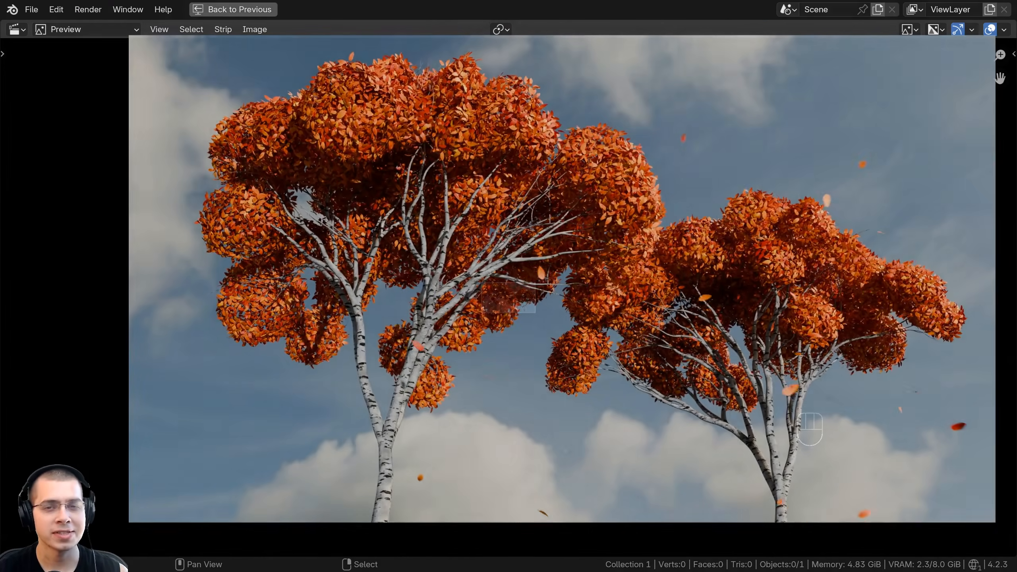